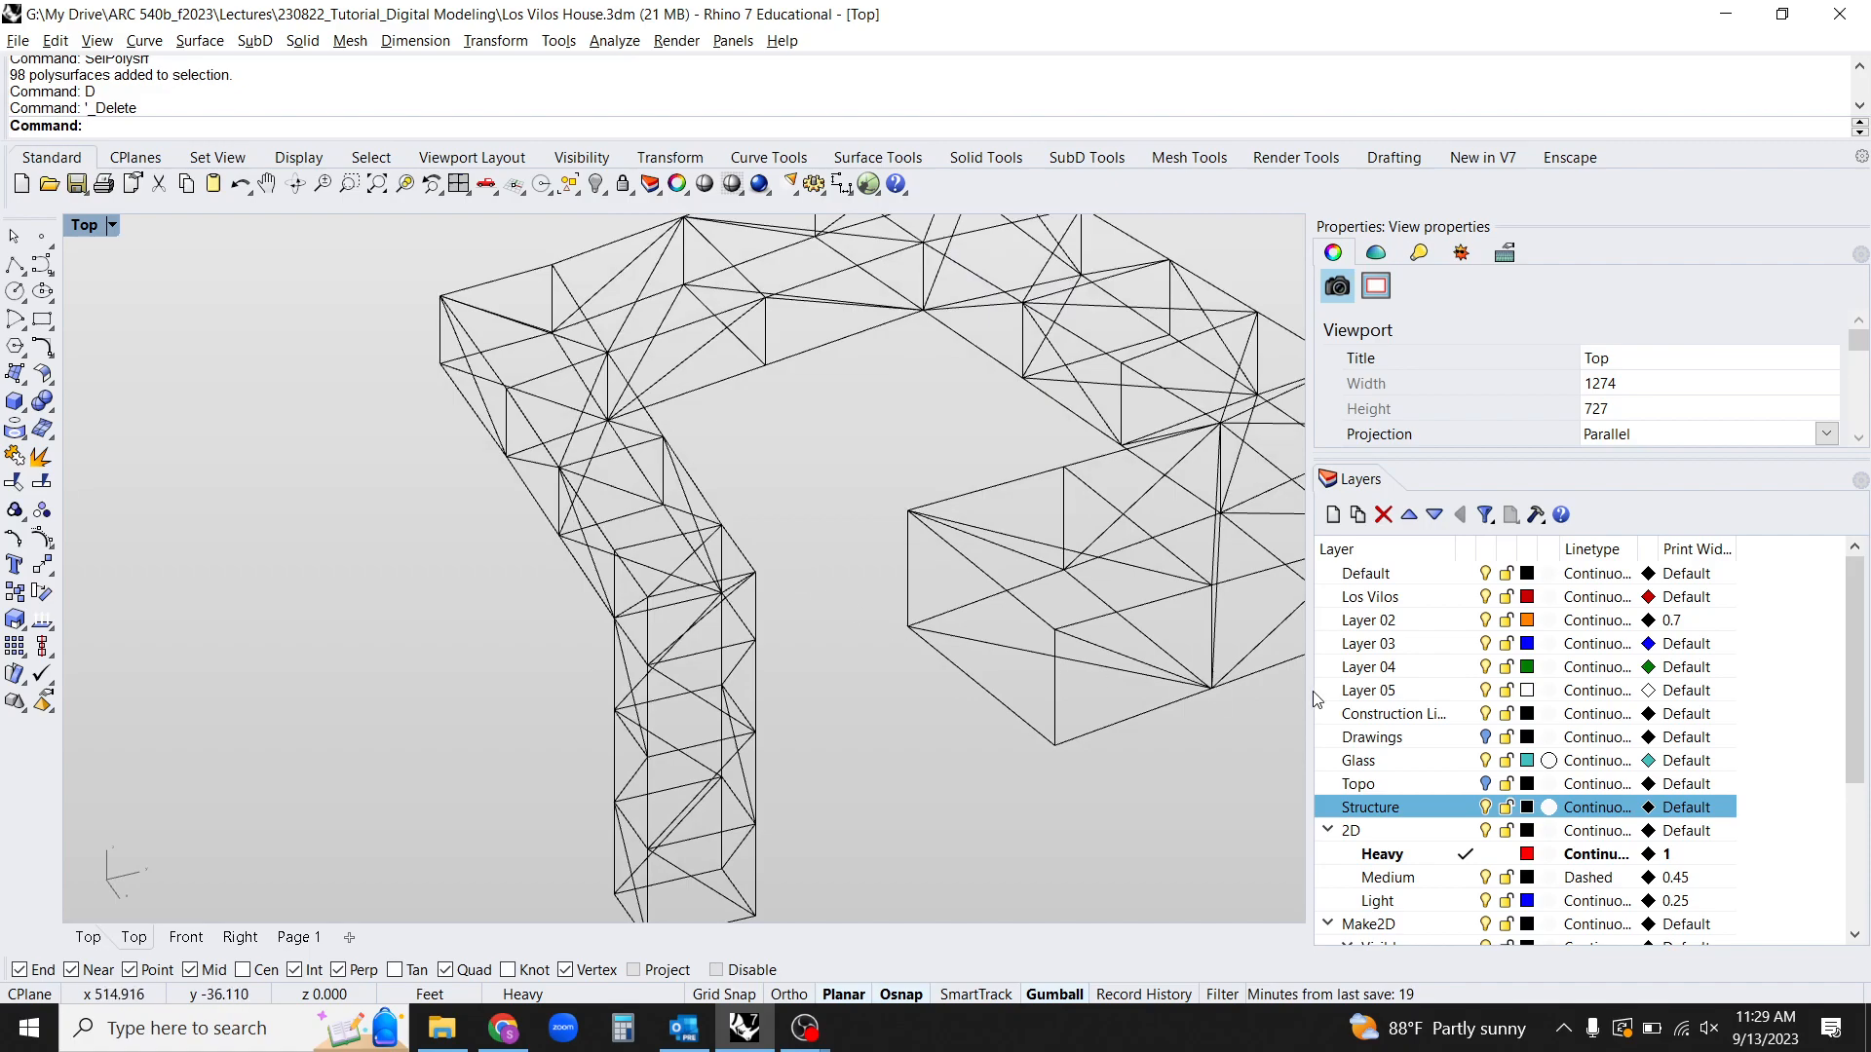
Show the hidden house model again by window-selecting all of its hidden parts.
key("ctrl+shift+h")
scroll(885, 565, "down", 5)
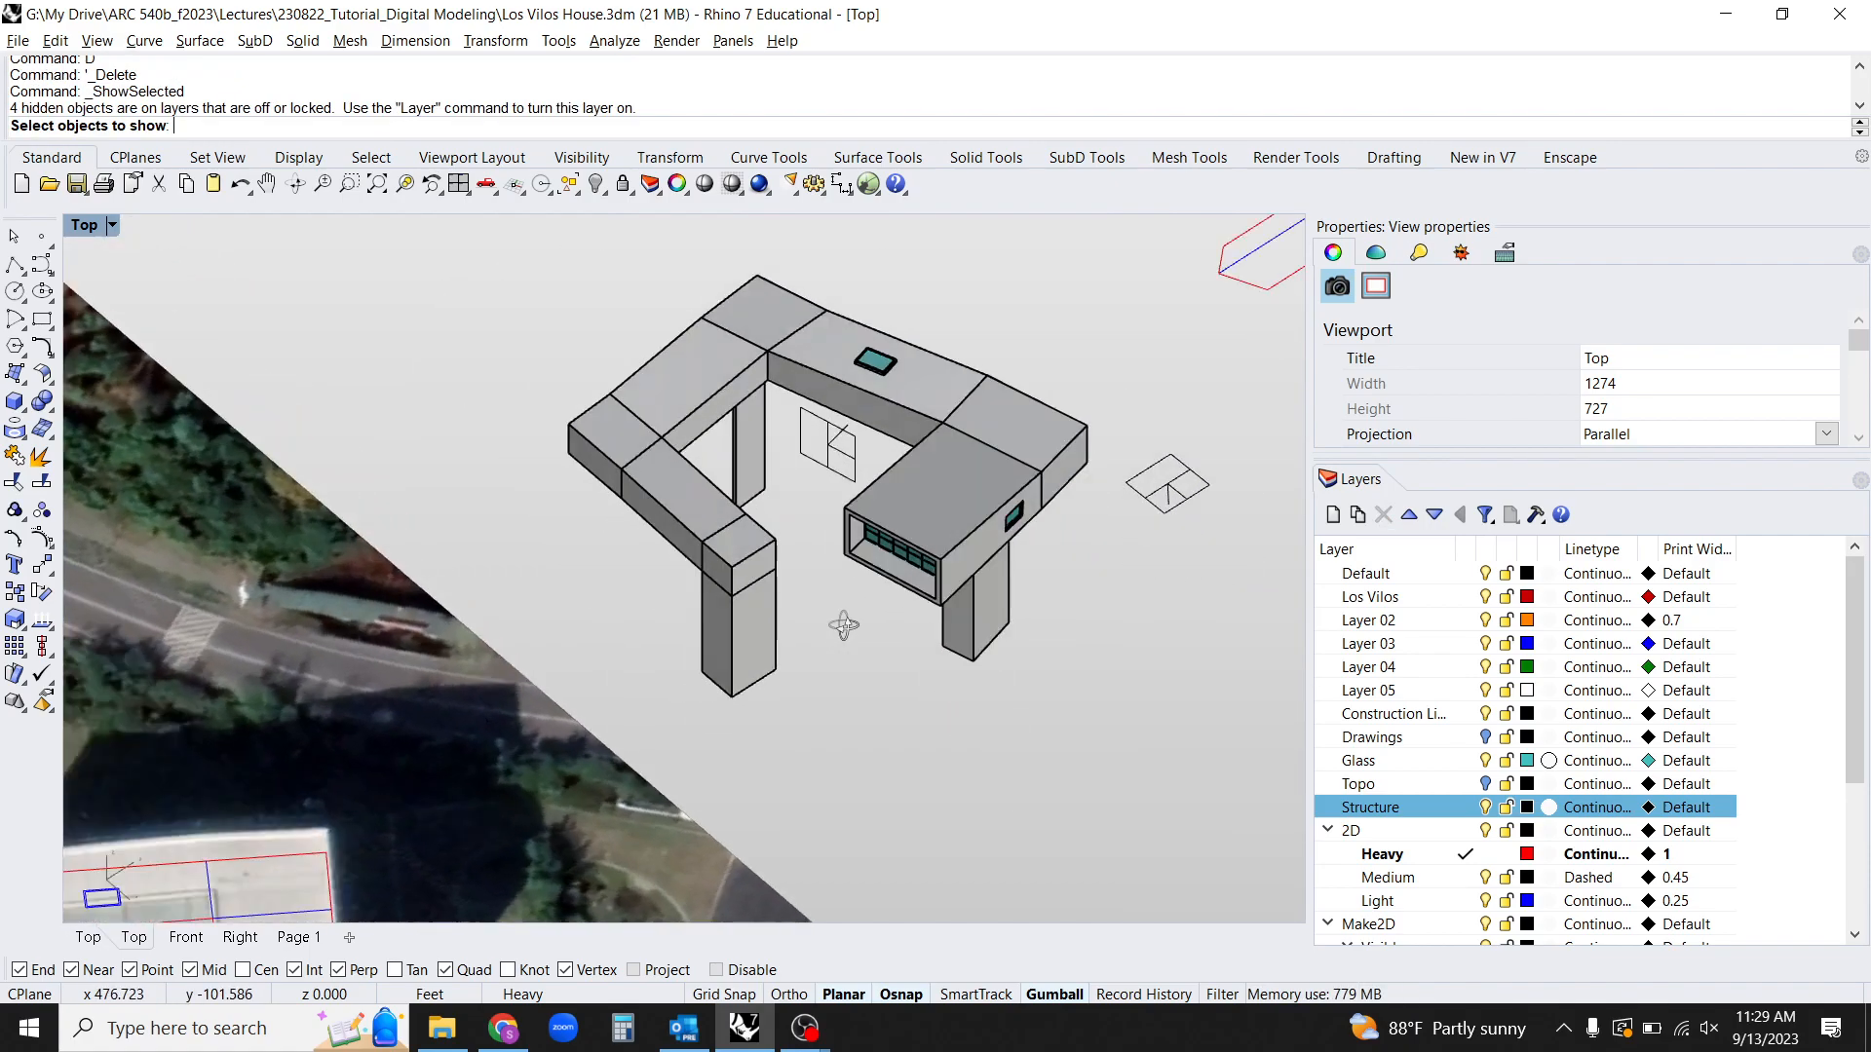
left_click_drag(541, 356, 972, 794)
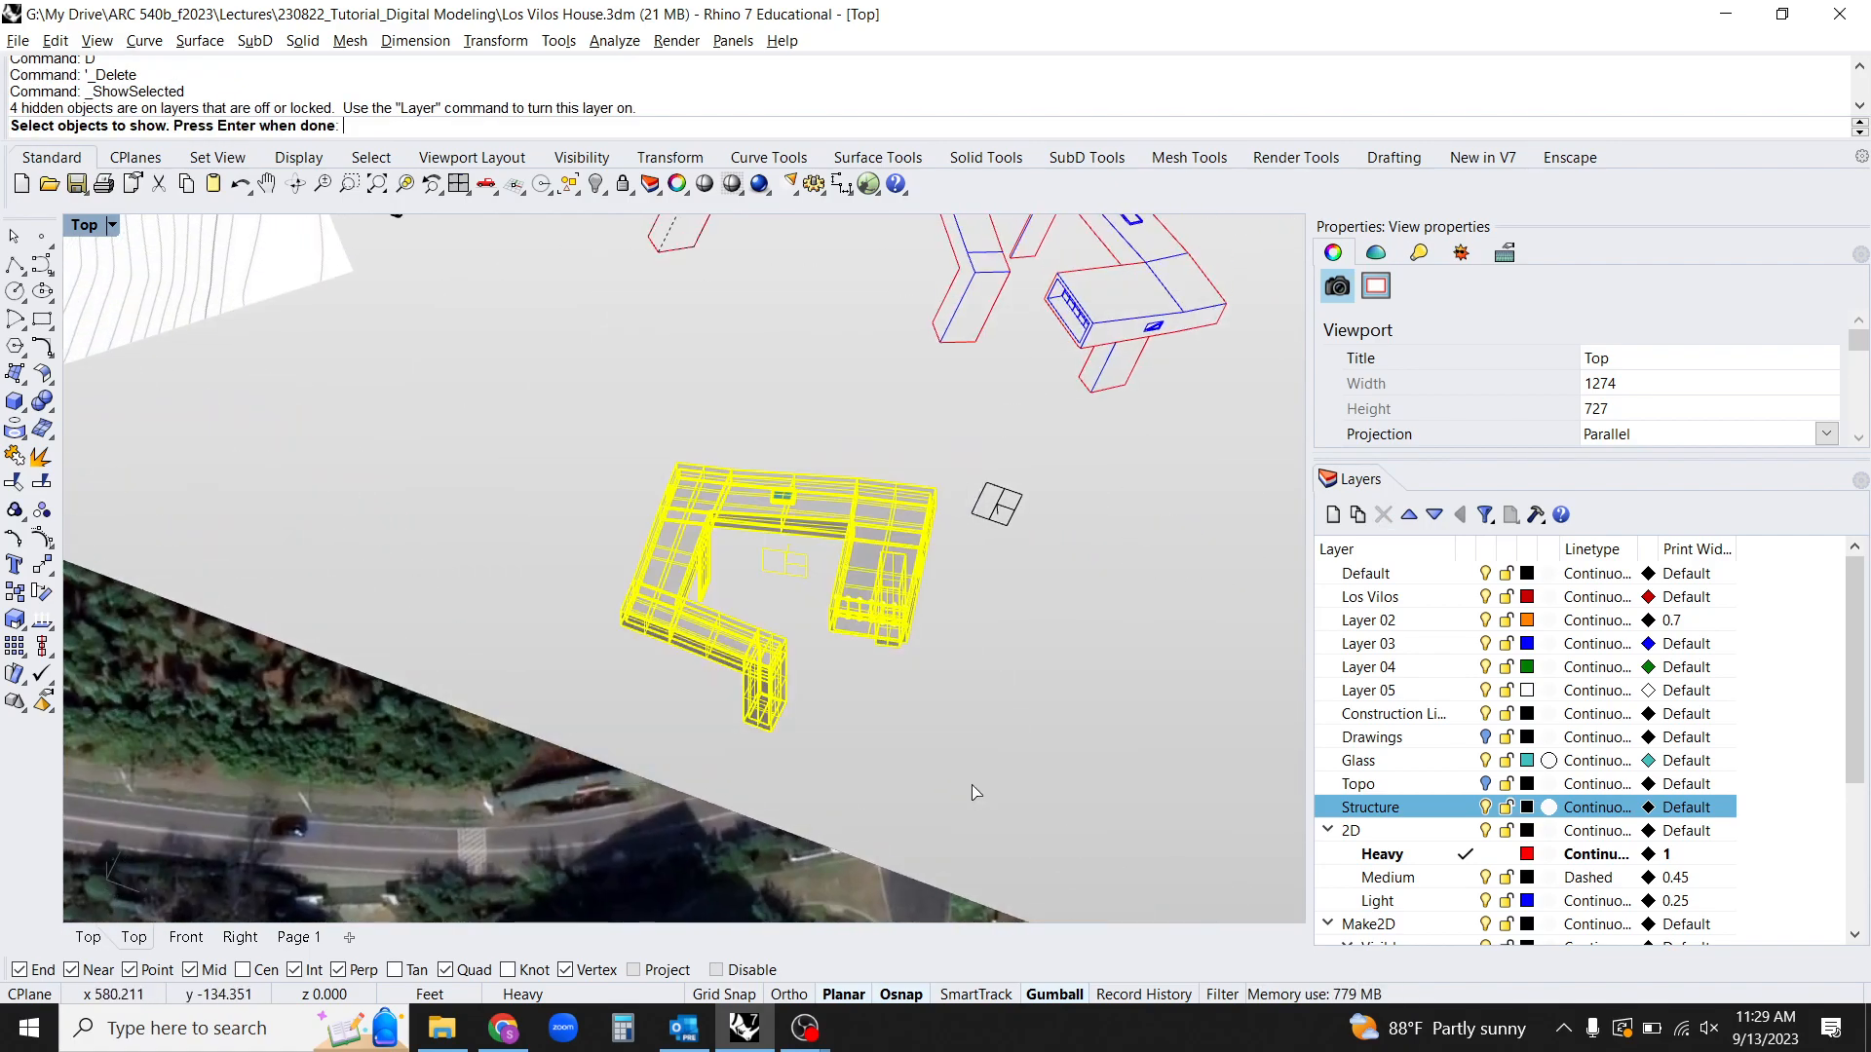
key("Return")
scroll(965, 740, "up", 5)
right_click_drag(959, 693, 878, 635, "ctrl+shift")
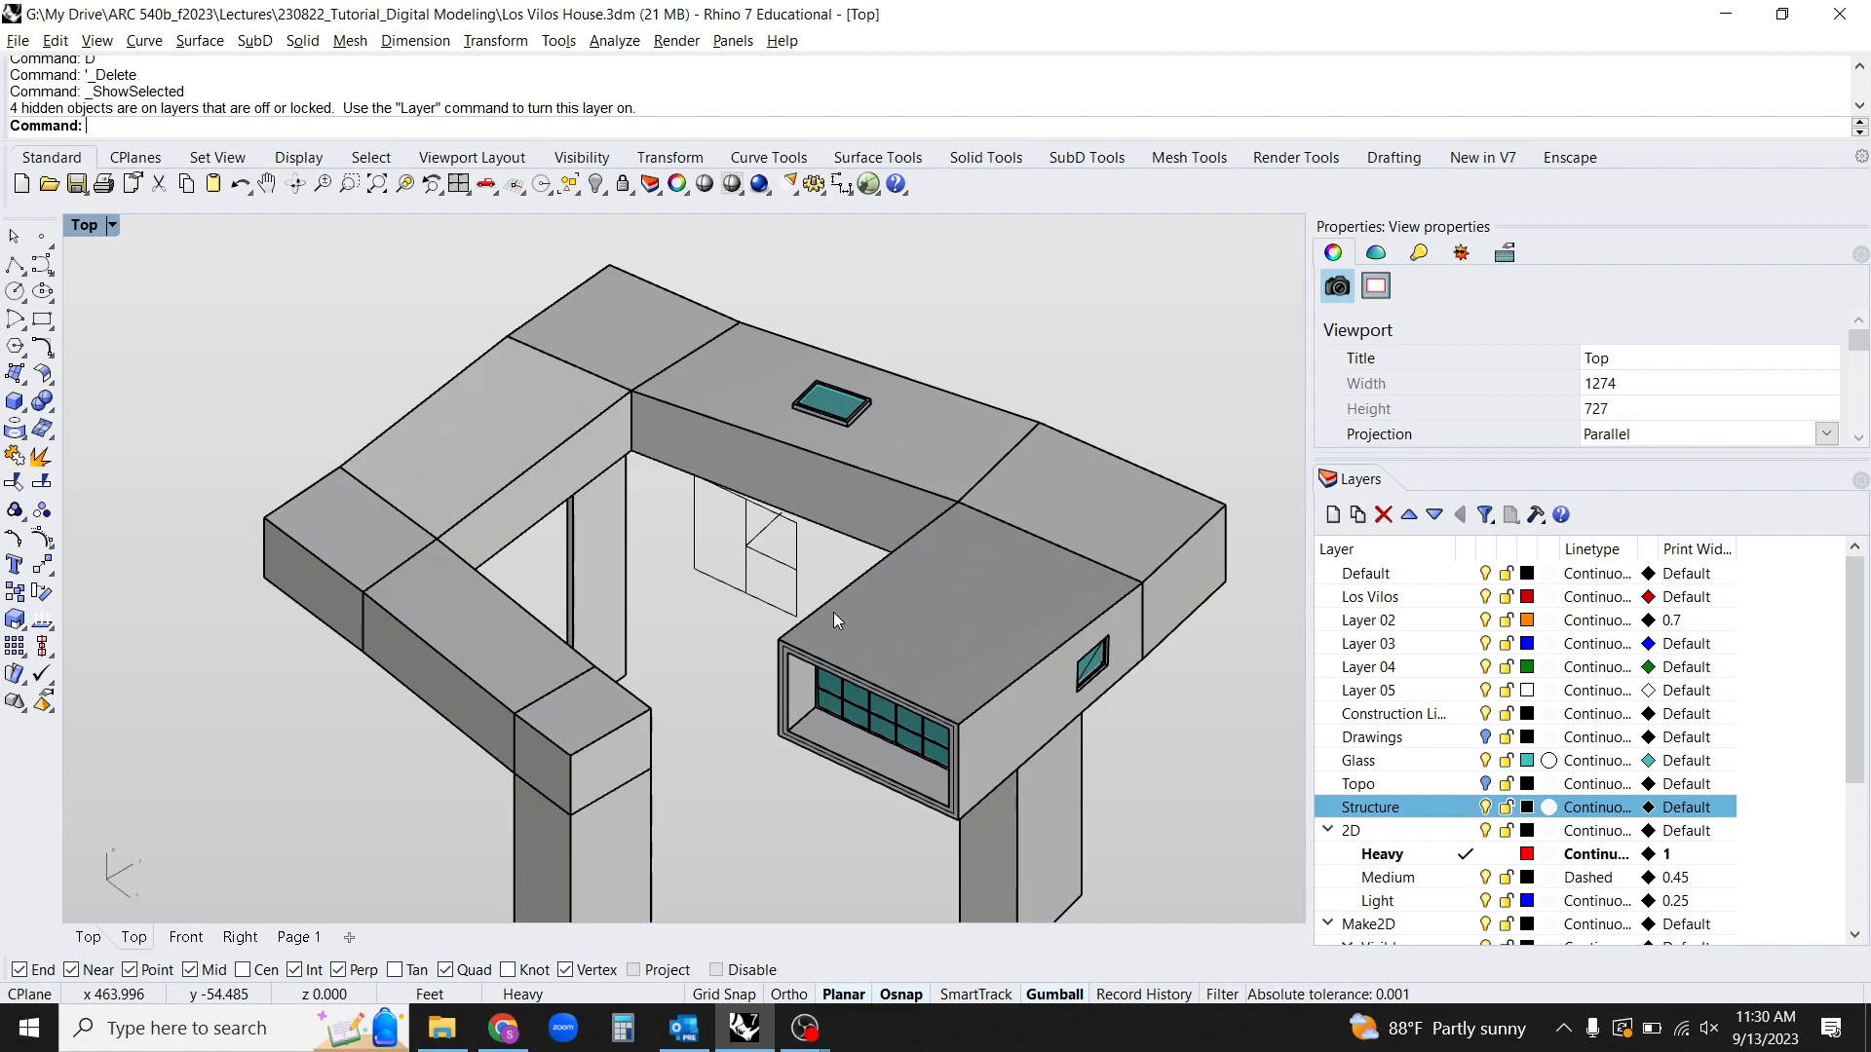
Duplicate the inner top edges of the roof around the courtyard and join them into one open curve.
type("DupEdge")
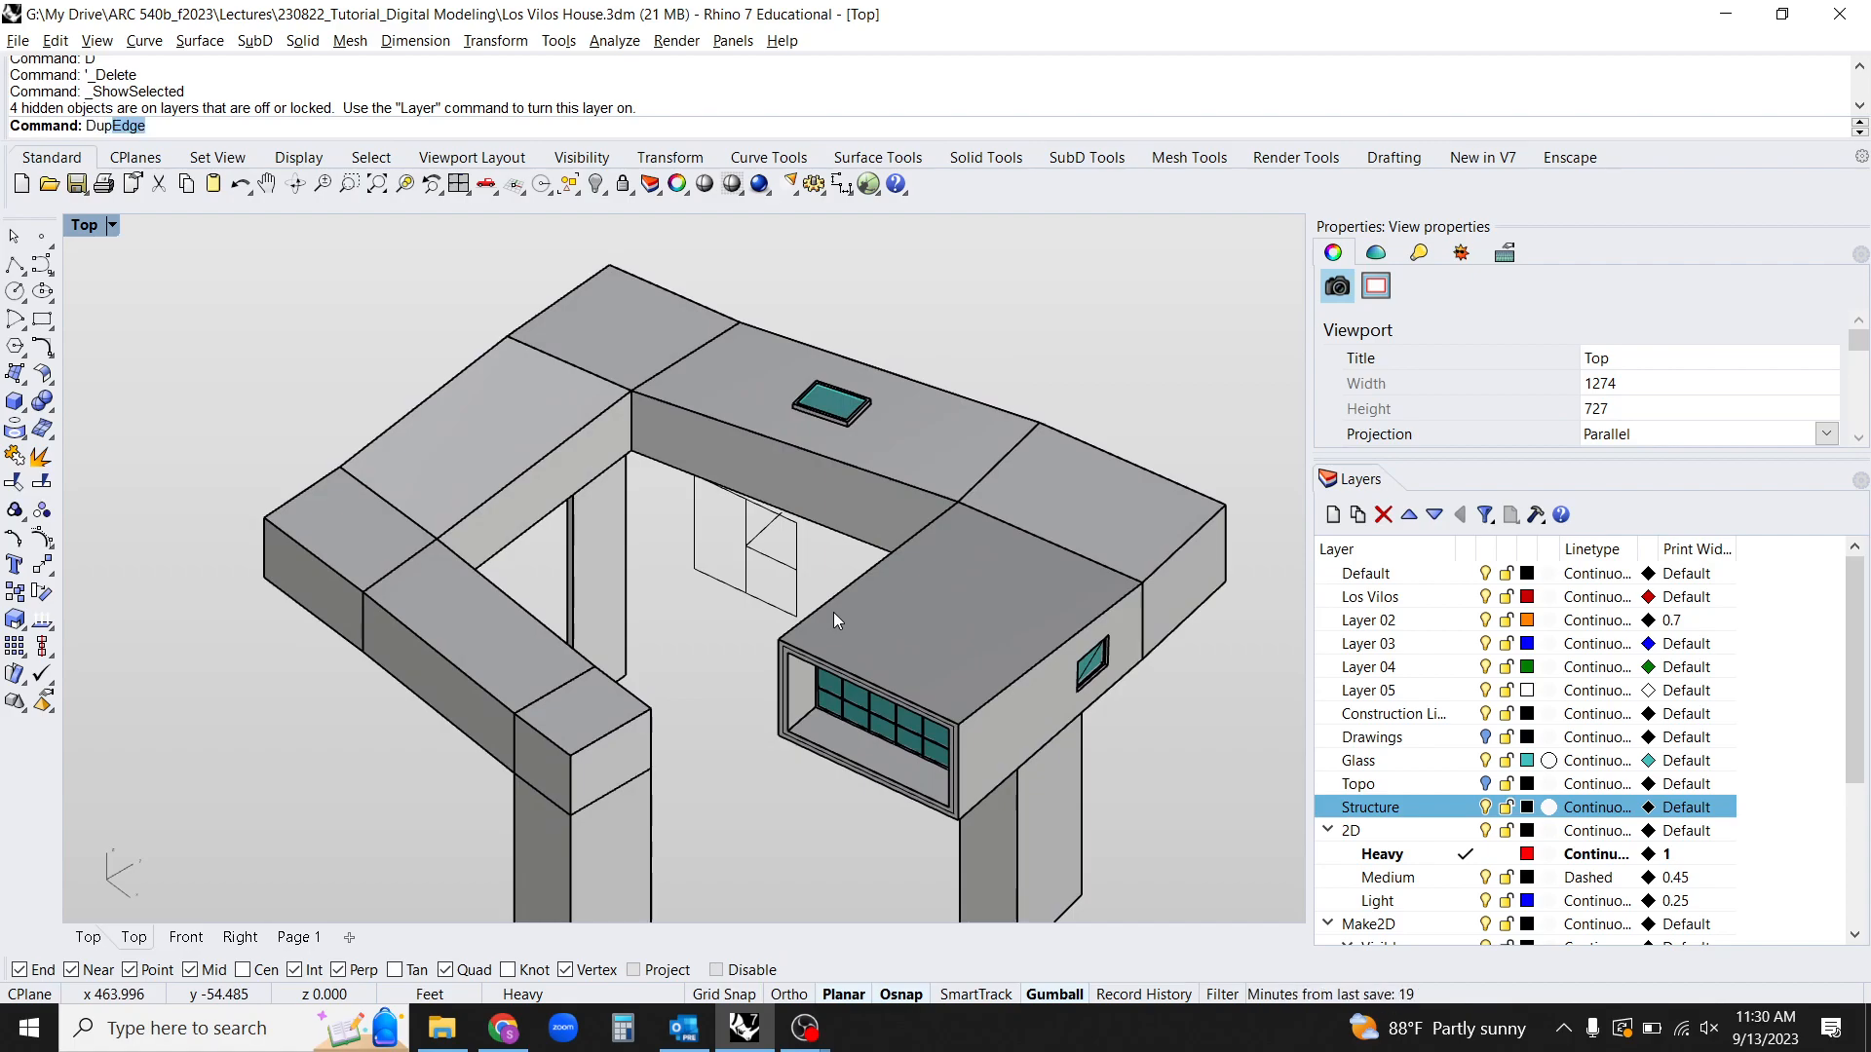
key("Return")
left_click(856, 588)
left_click(896, 482)
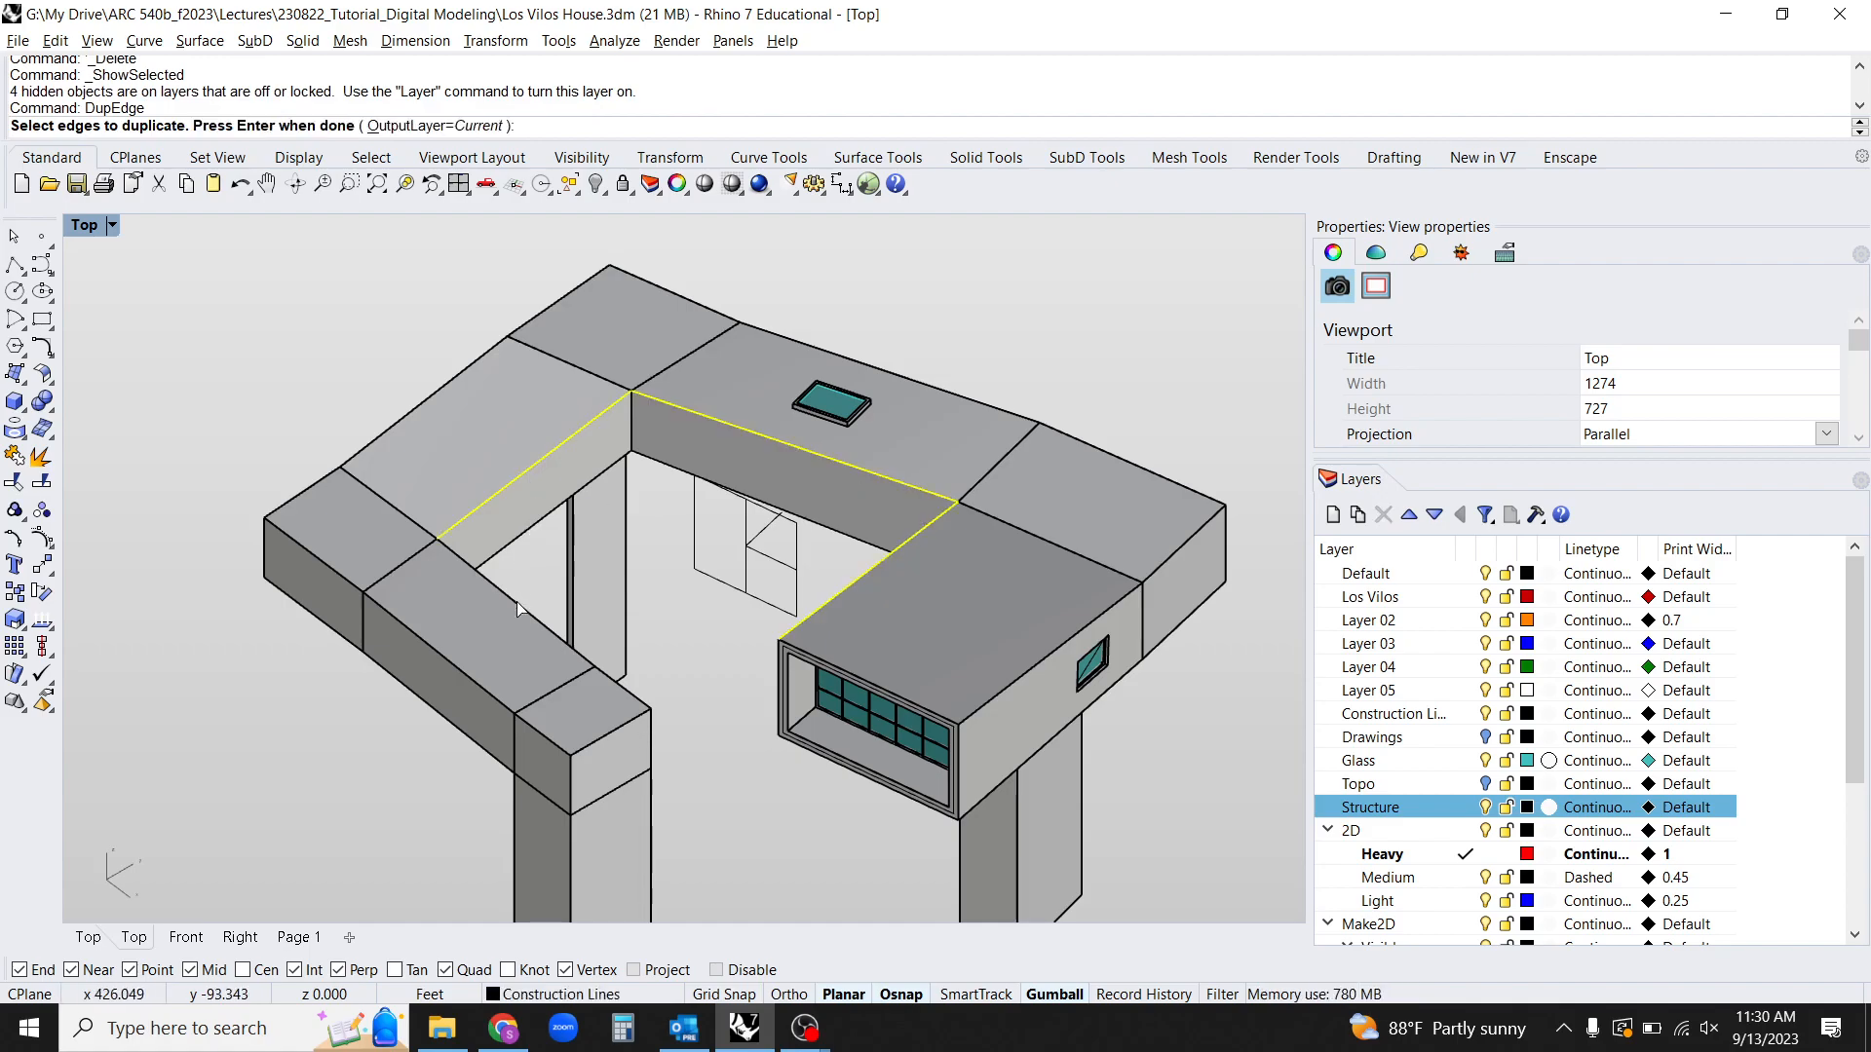
right_click_drag(687, 662, 739, 747)
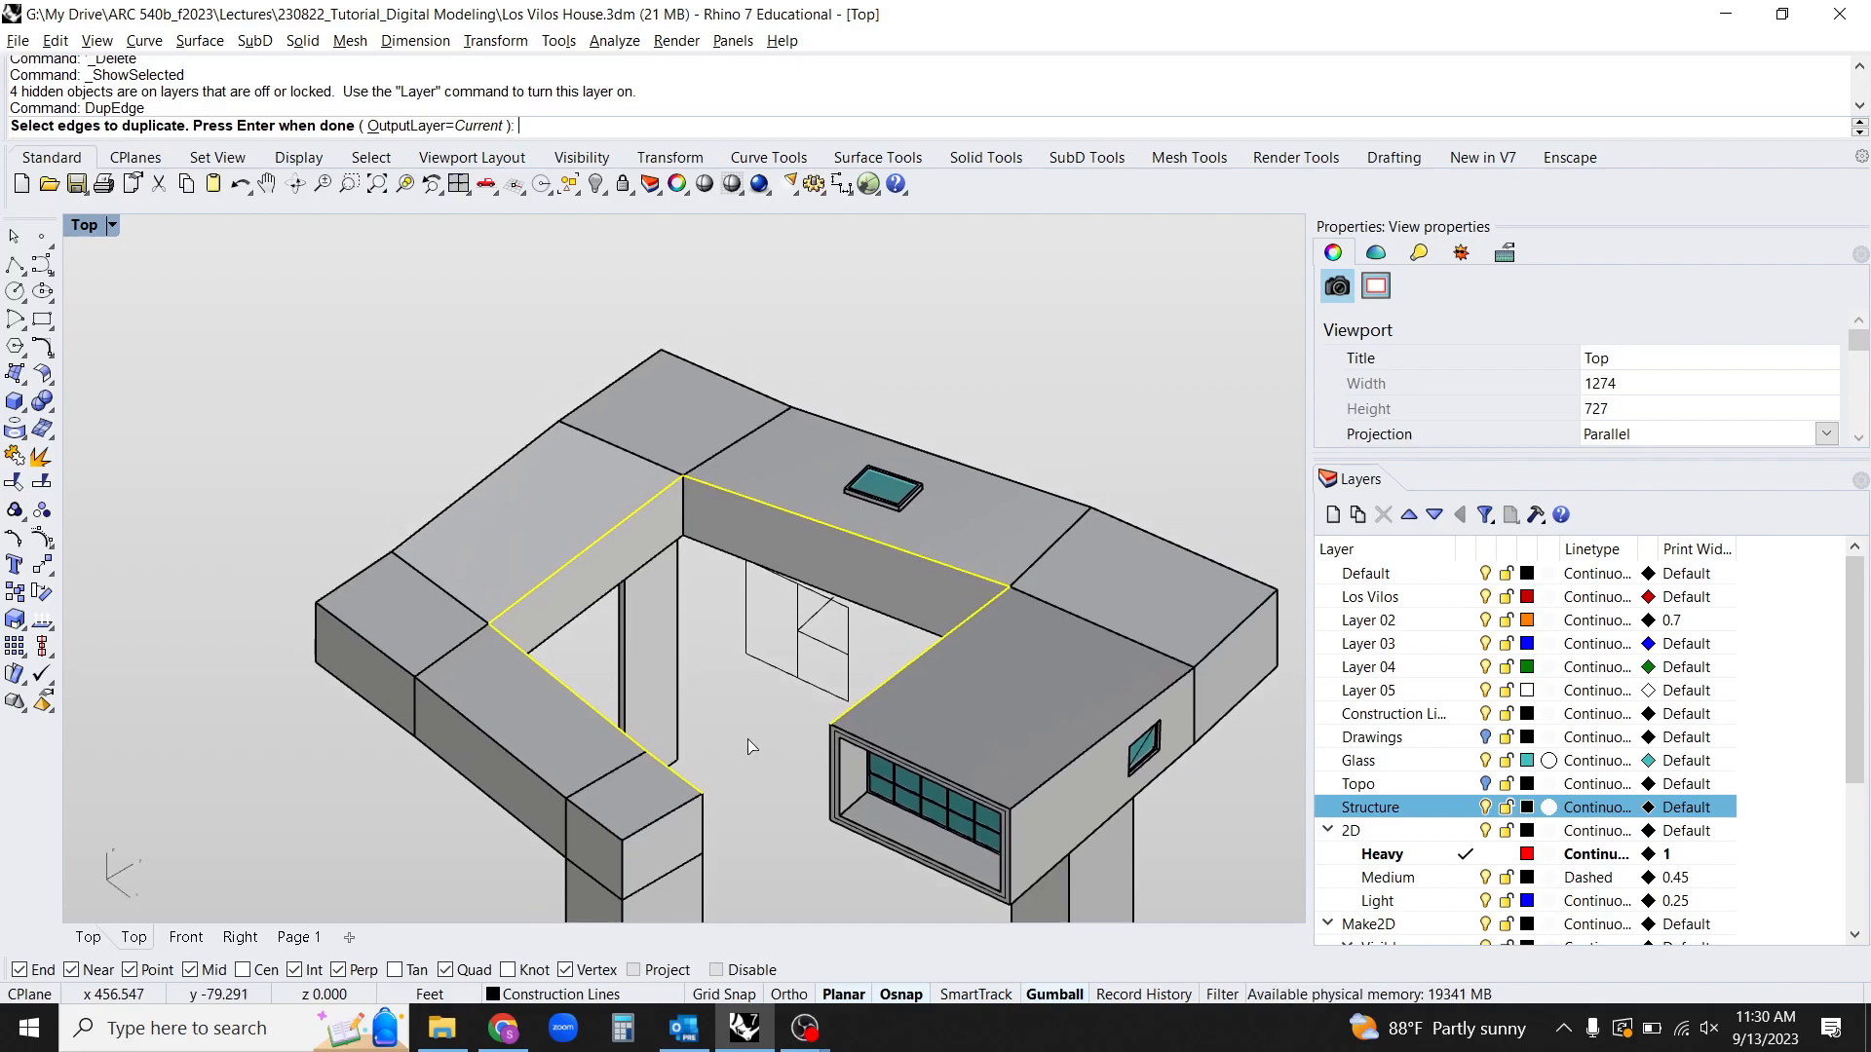
key("Return")
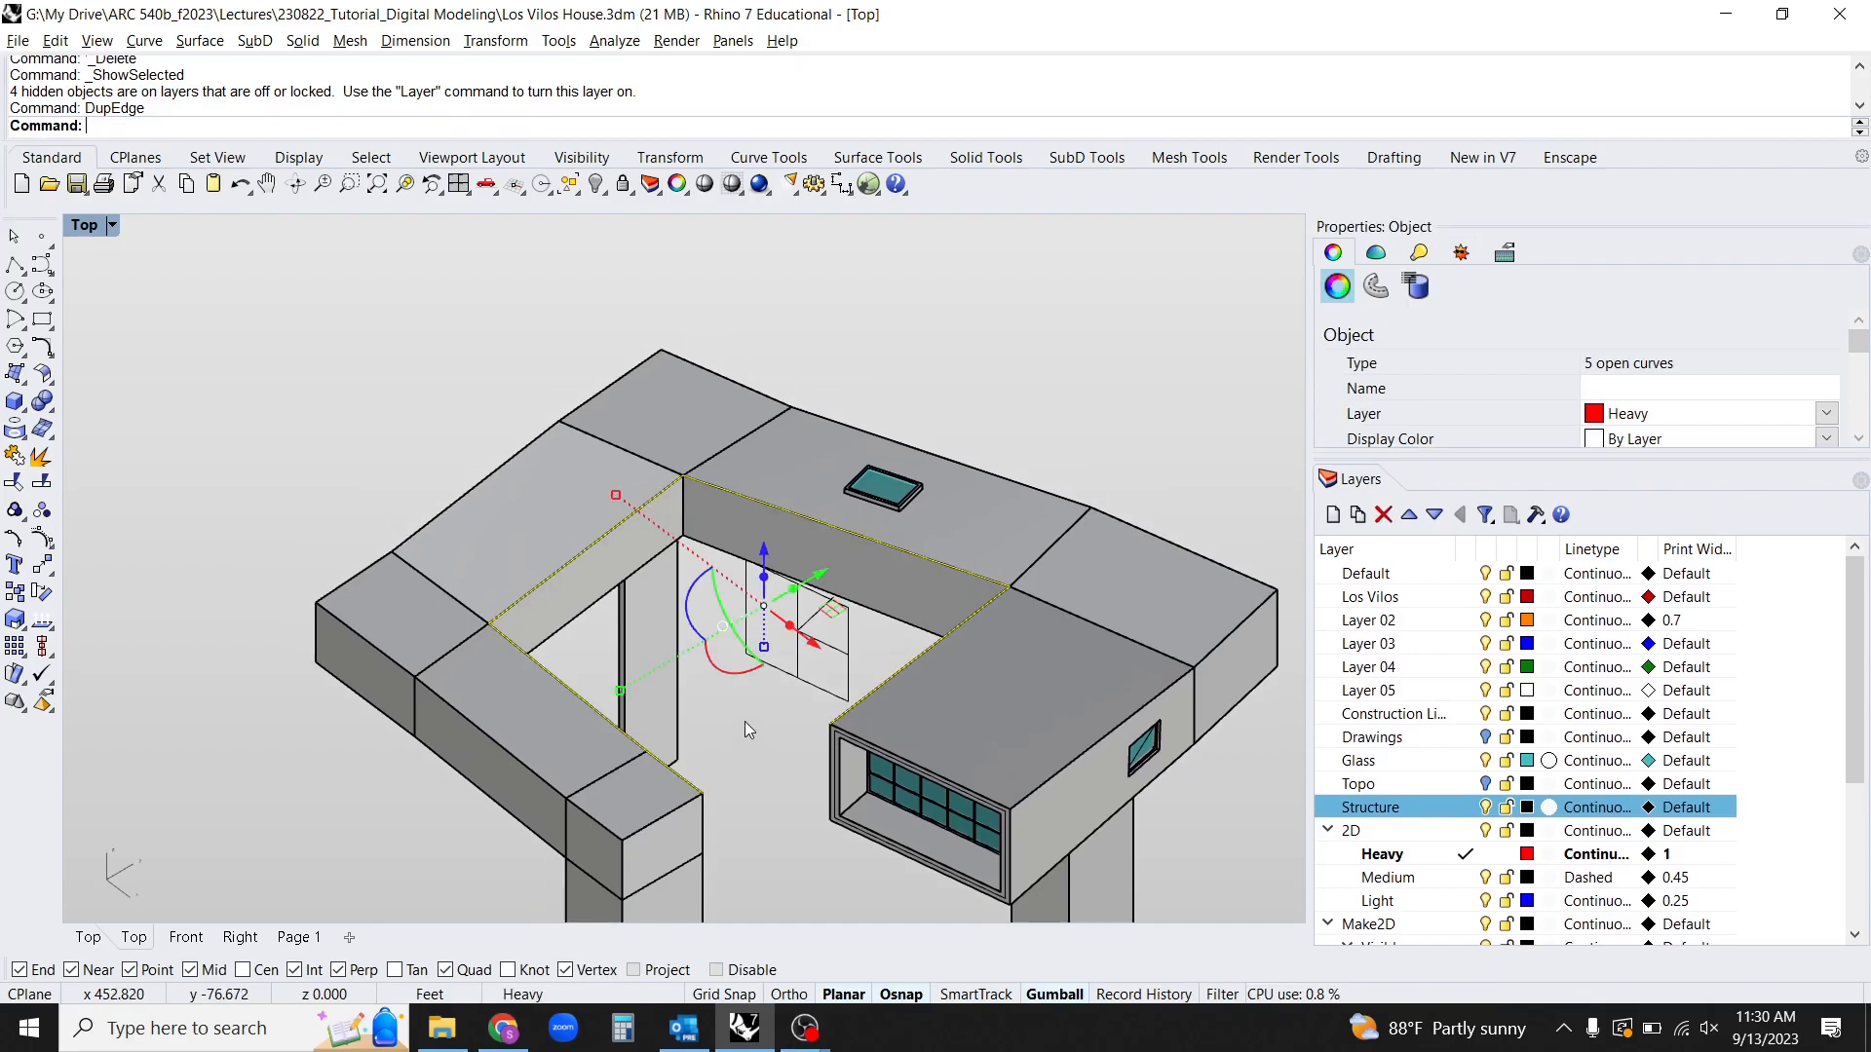
type("Join")
key("Return")
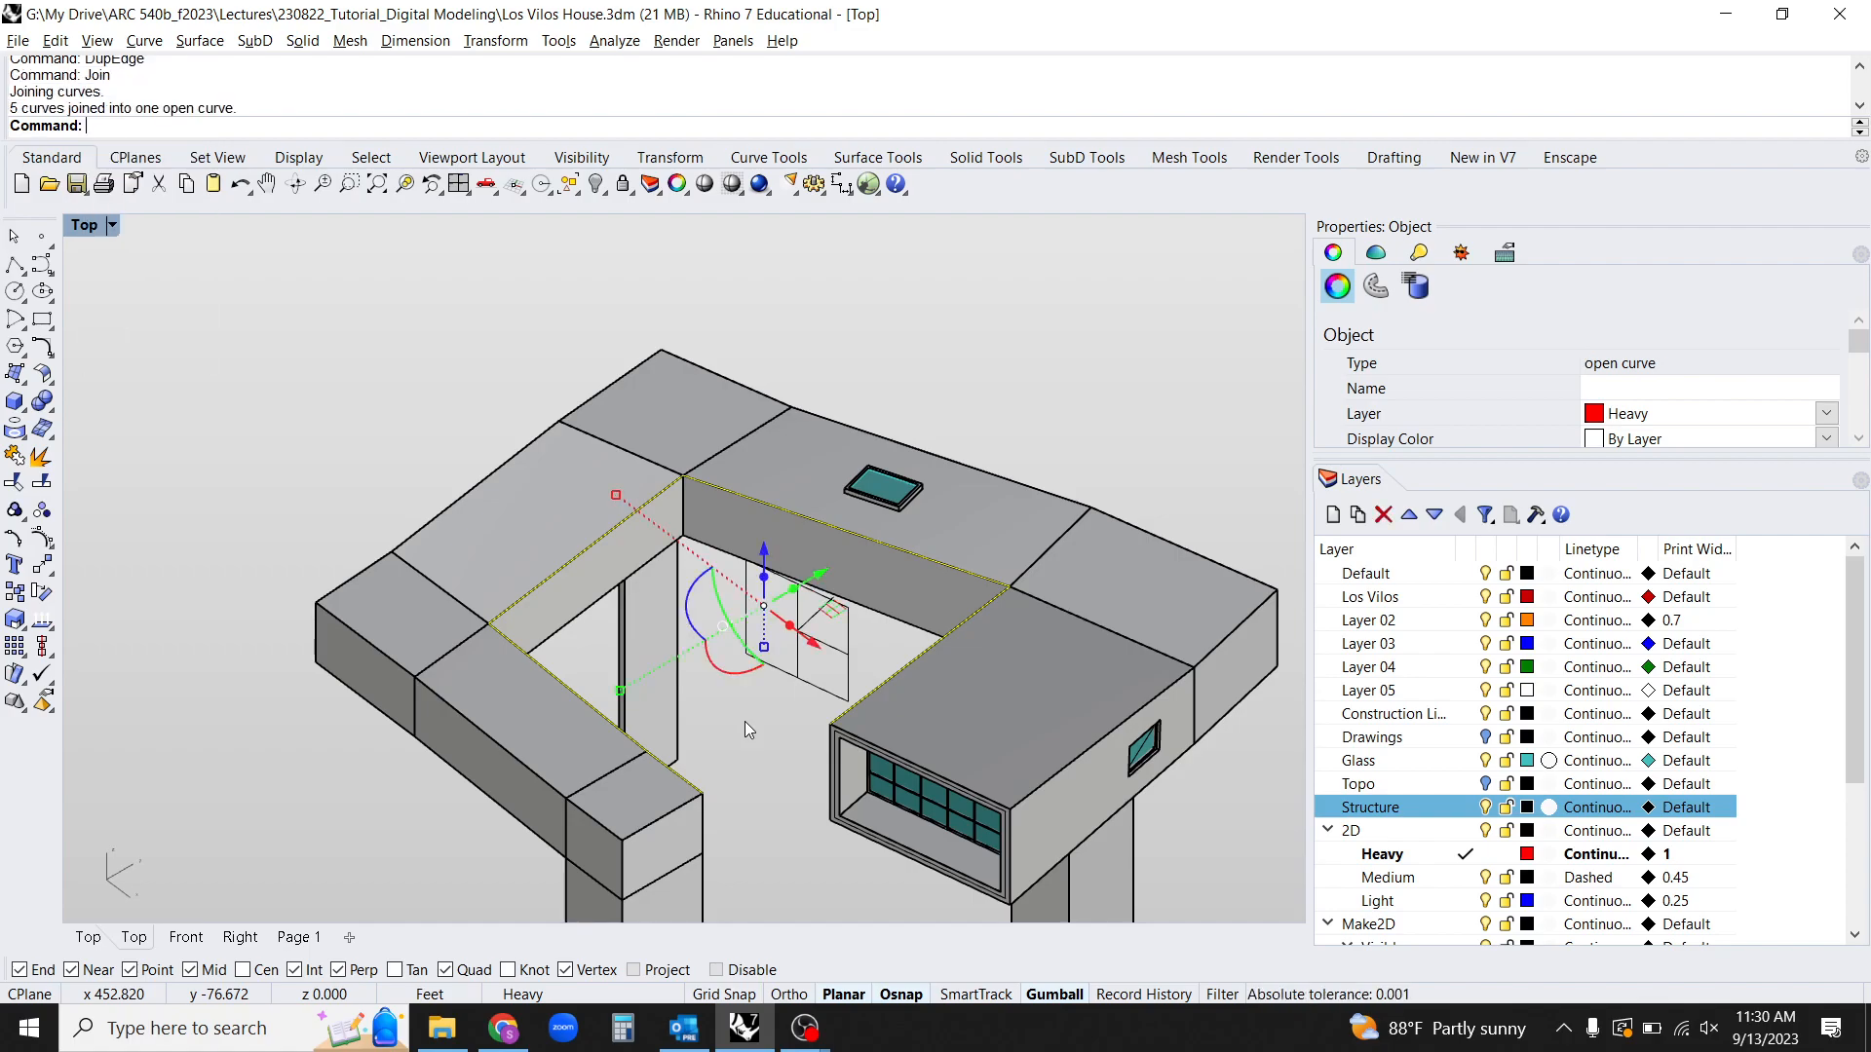
Try to offset the joined courtyard curve by 1 foot onto the roof with flat end caps.
right_click_drag(798, 702, 799, 763)
type("Offset")
key("Return")
right_click_drag(927, 718, 1058, 624)
key("ctrl+alt+w")
scroll(1006, 506, "up", 4)
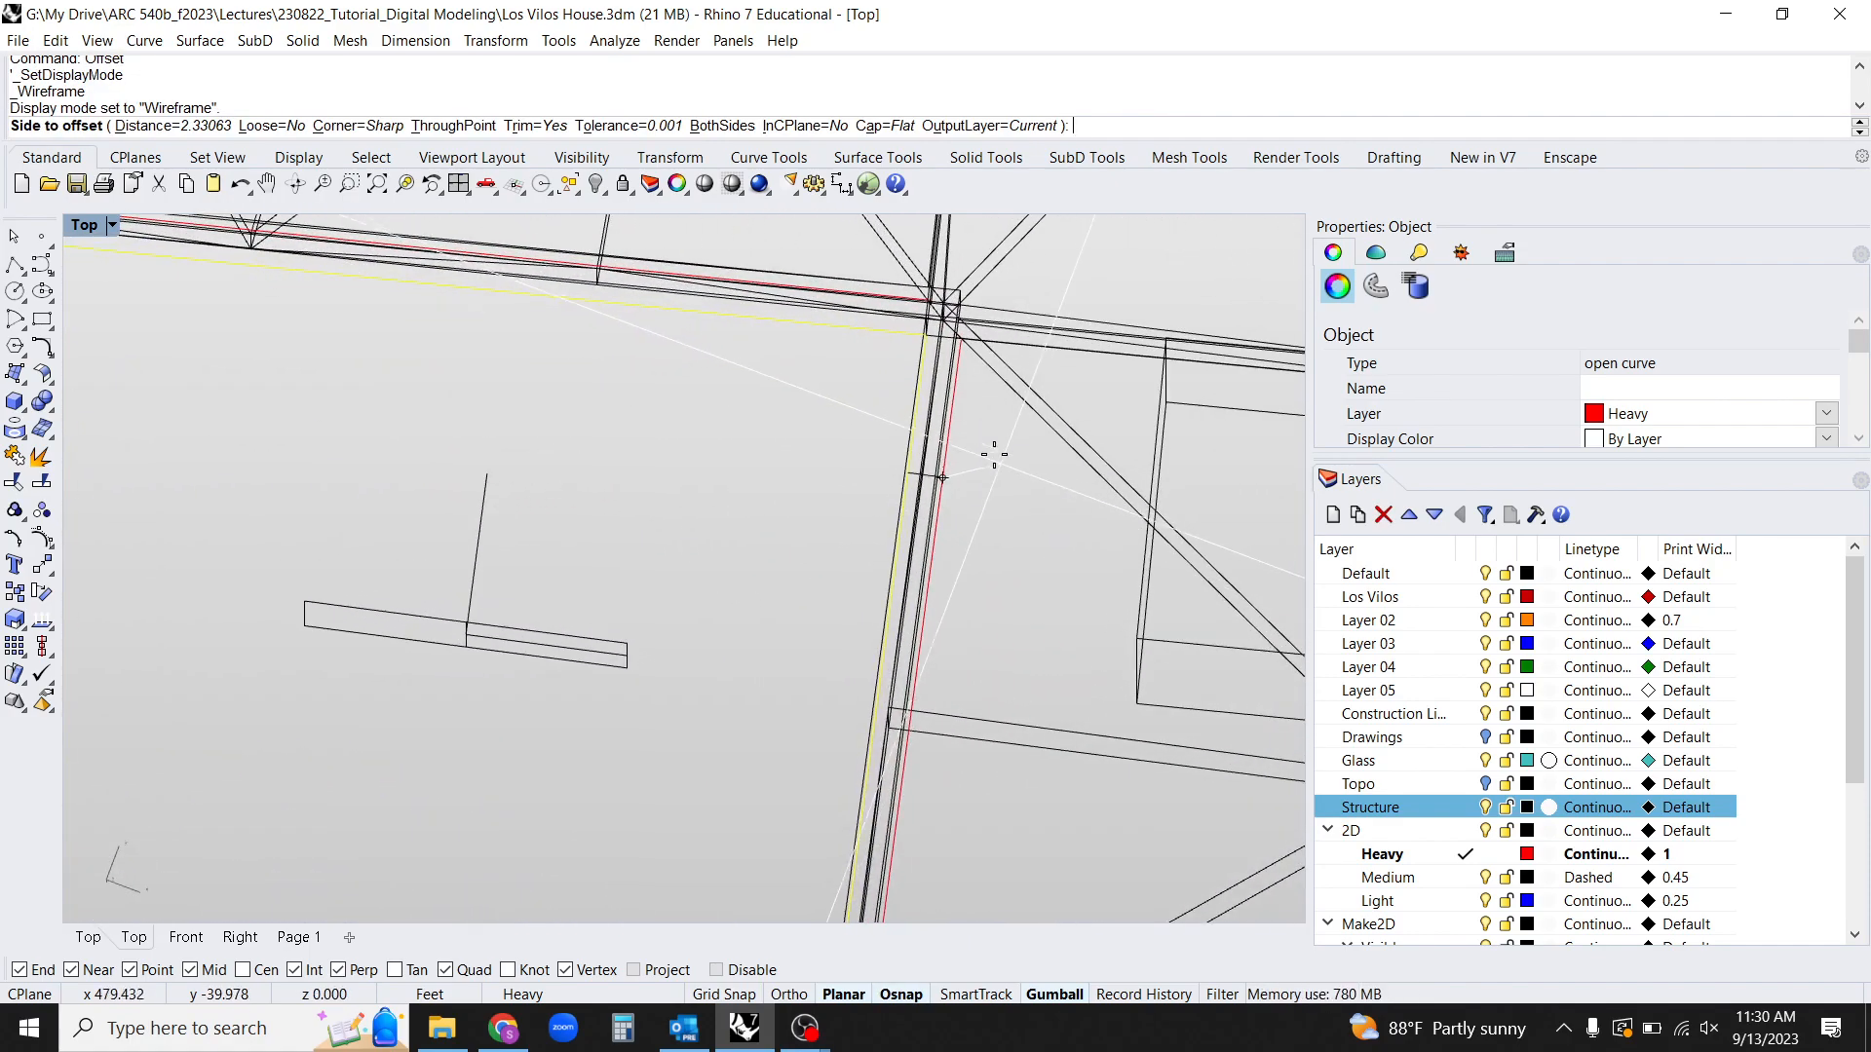
scroll(1062, 458, "down", 2)
type("1")
key("Return")
mouse_move(1057, 474)
right_mouse_down()
mouse_move(1082, 550)
mouse_move(923, 509)
mouse_move(889, 474)
mouse_move(974, 492)
right_mouse_up()
key("ctrl+alt+s")
left_click(993, 493)
mouse_move(998, 618)
right_mouse_down()
mouse_move(833, 483)
mouse_move(826, 568)
mouse_move(857, 583)
mouse_move(804, 558)
mouse_move(890, 564)
right_mouse_up()
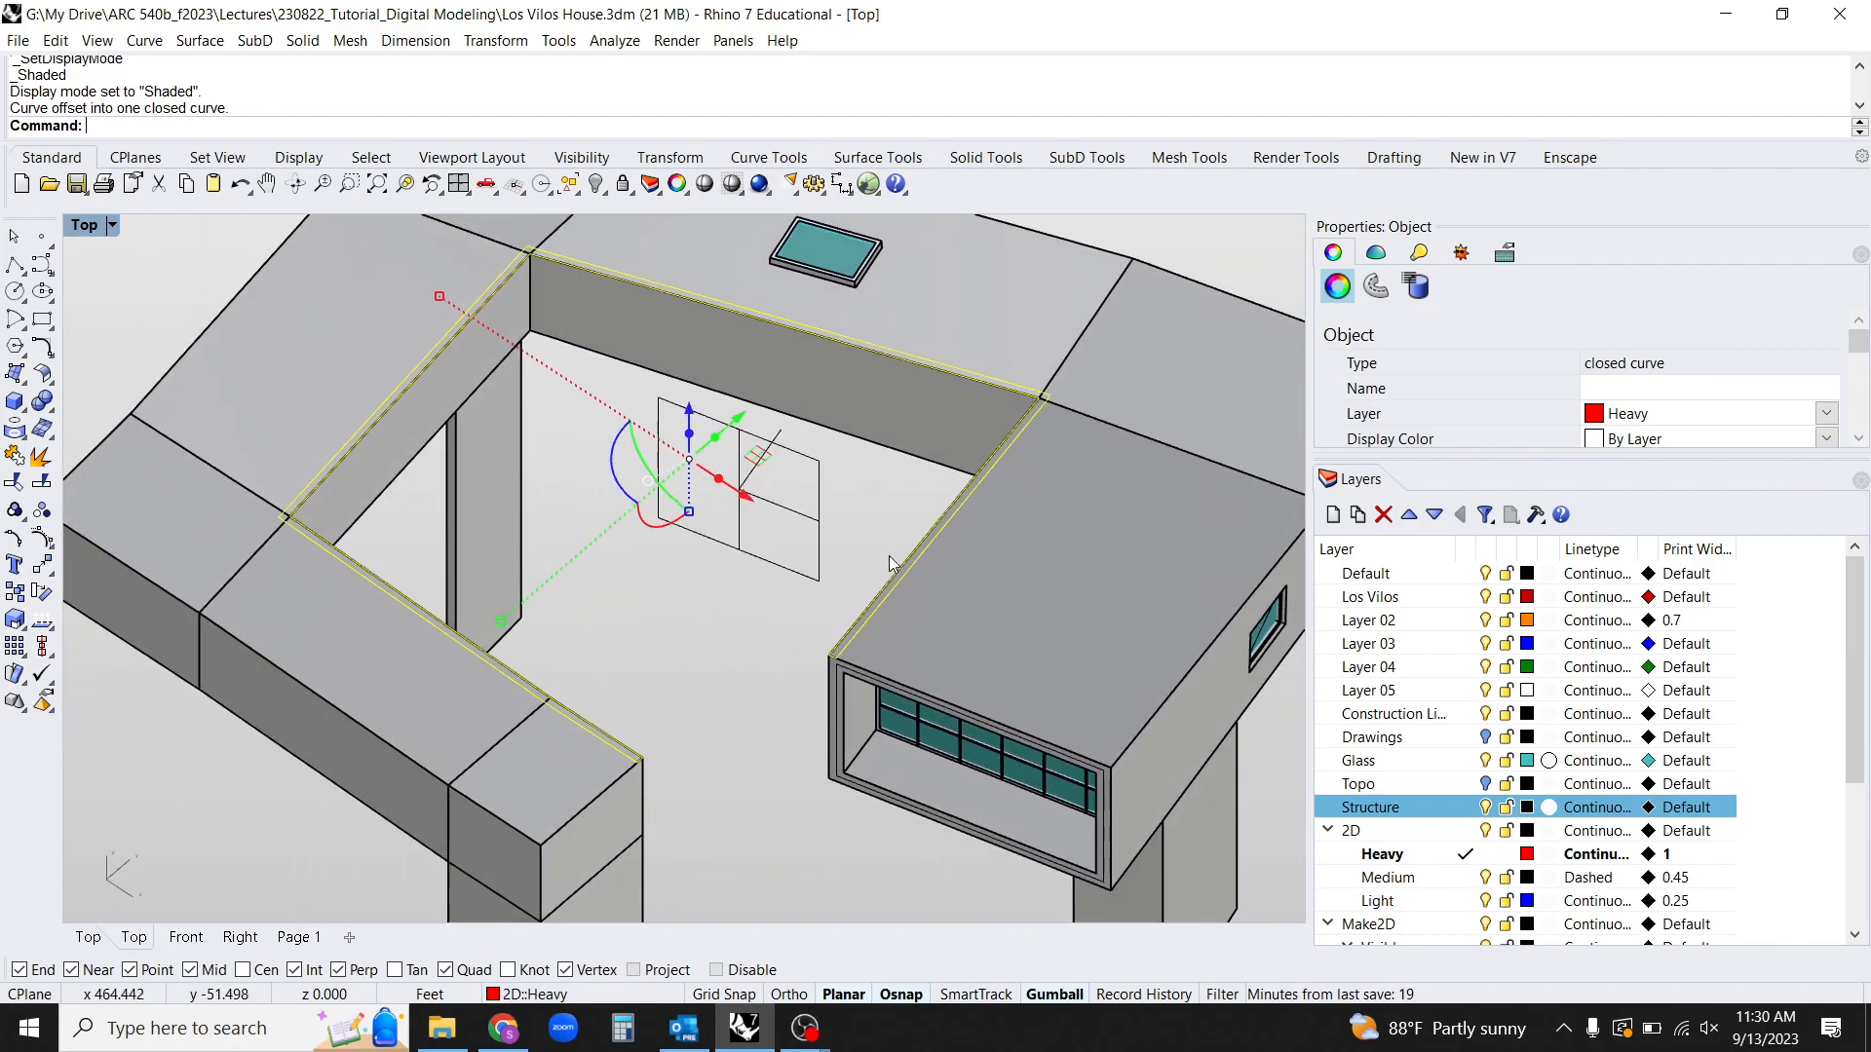
scroll(628, 809, "up", 8)
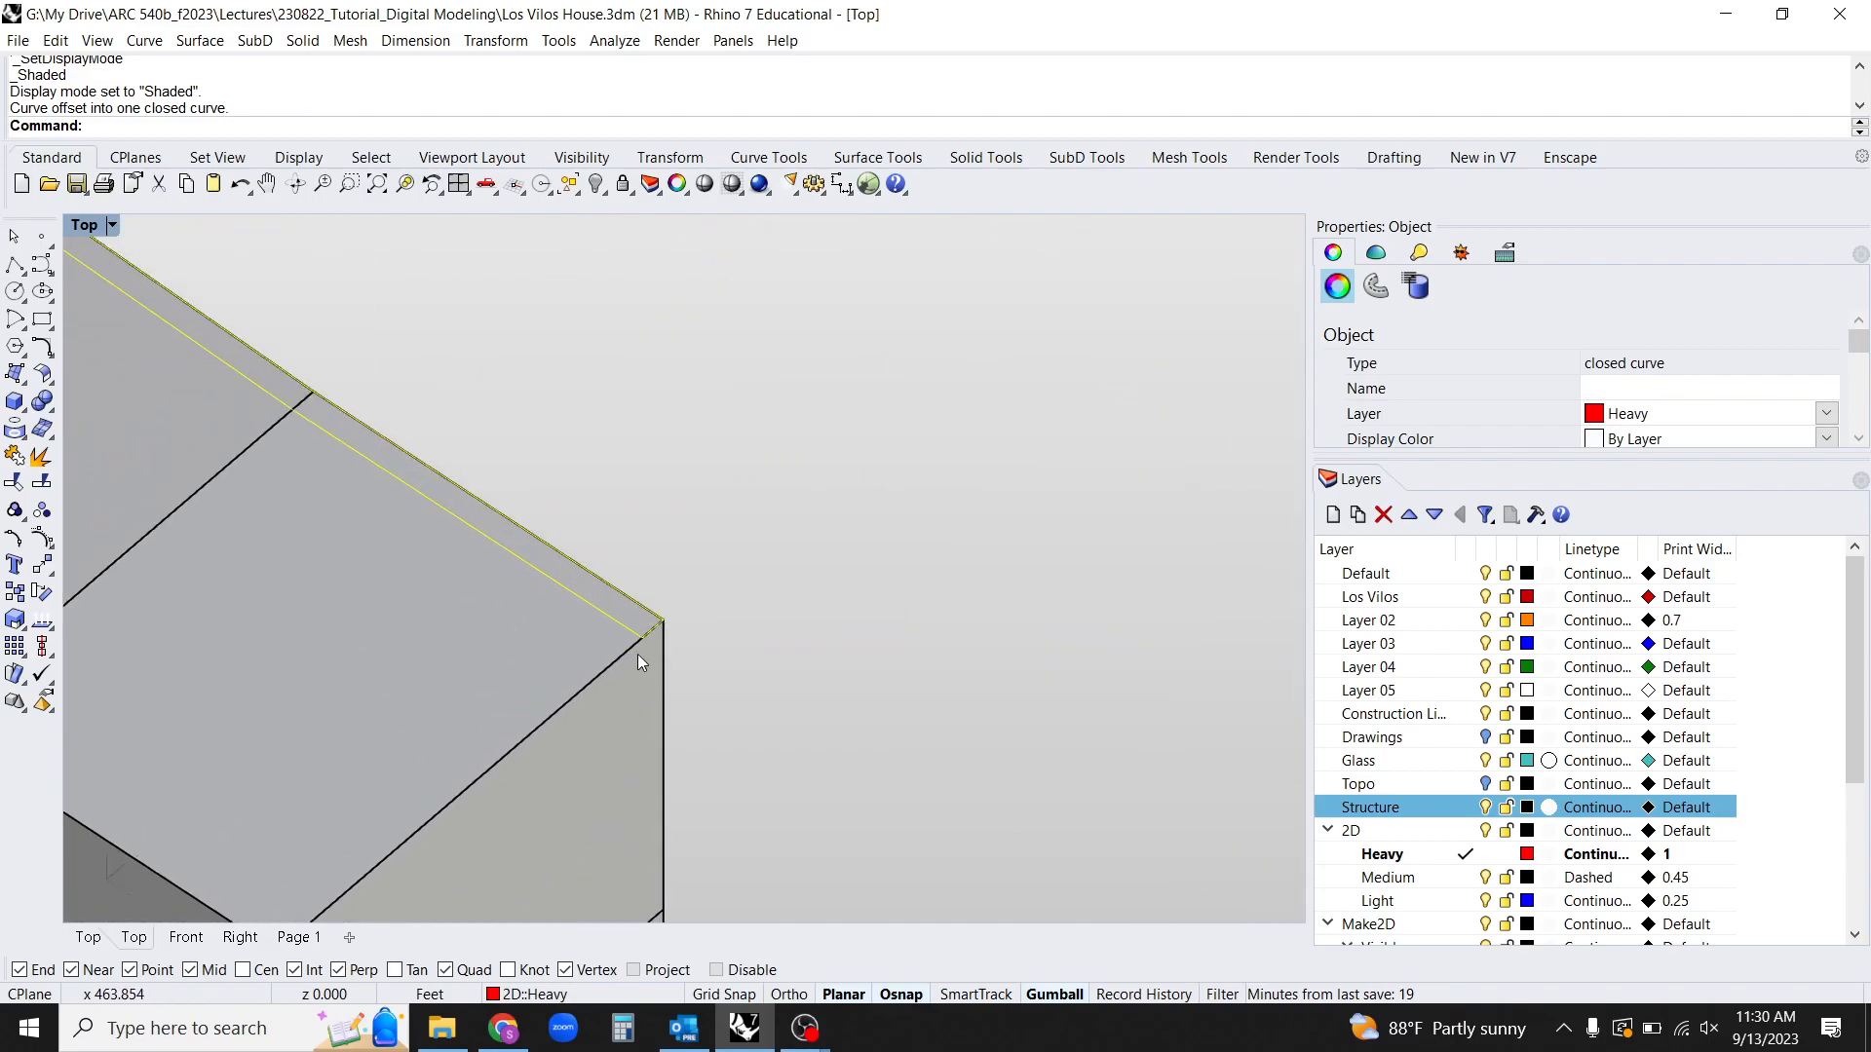
key("ctrl+z")
Offset the joined courtyard curve by 1 foot onto the roof surface with the end cap option set to None.
scroll(769, 672, "down", 3)
type("Off")
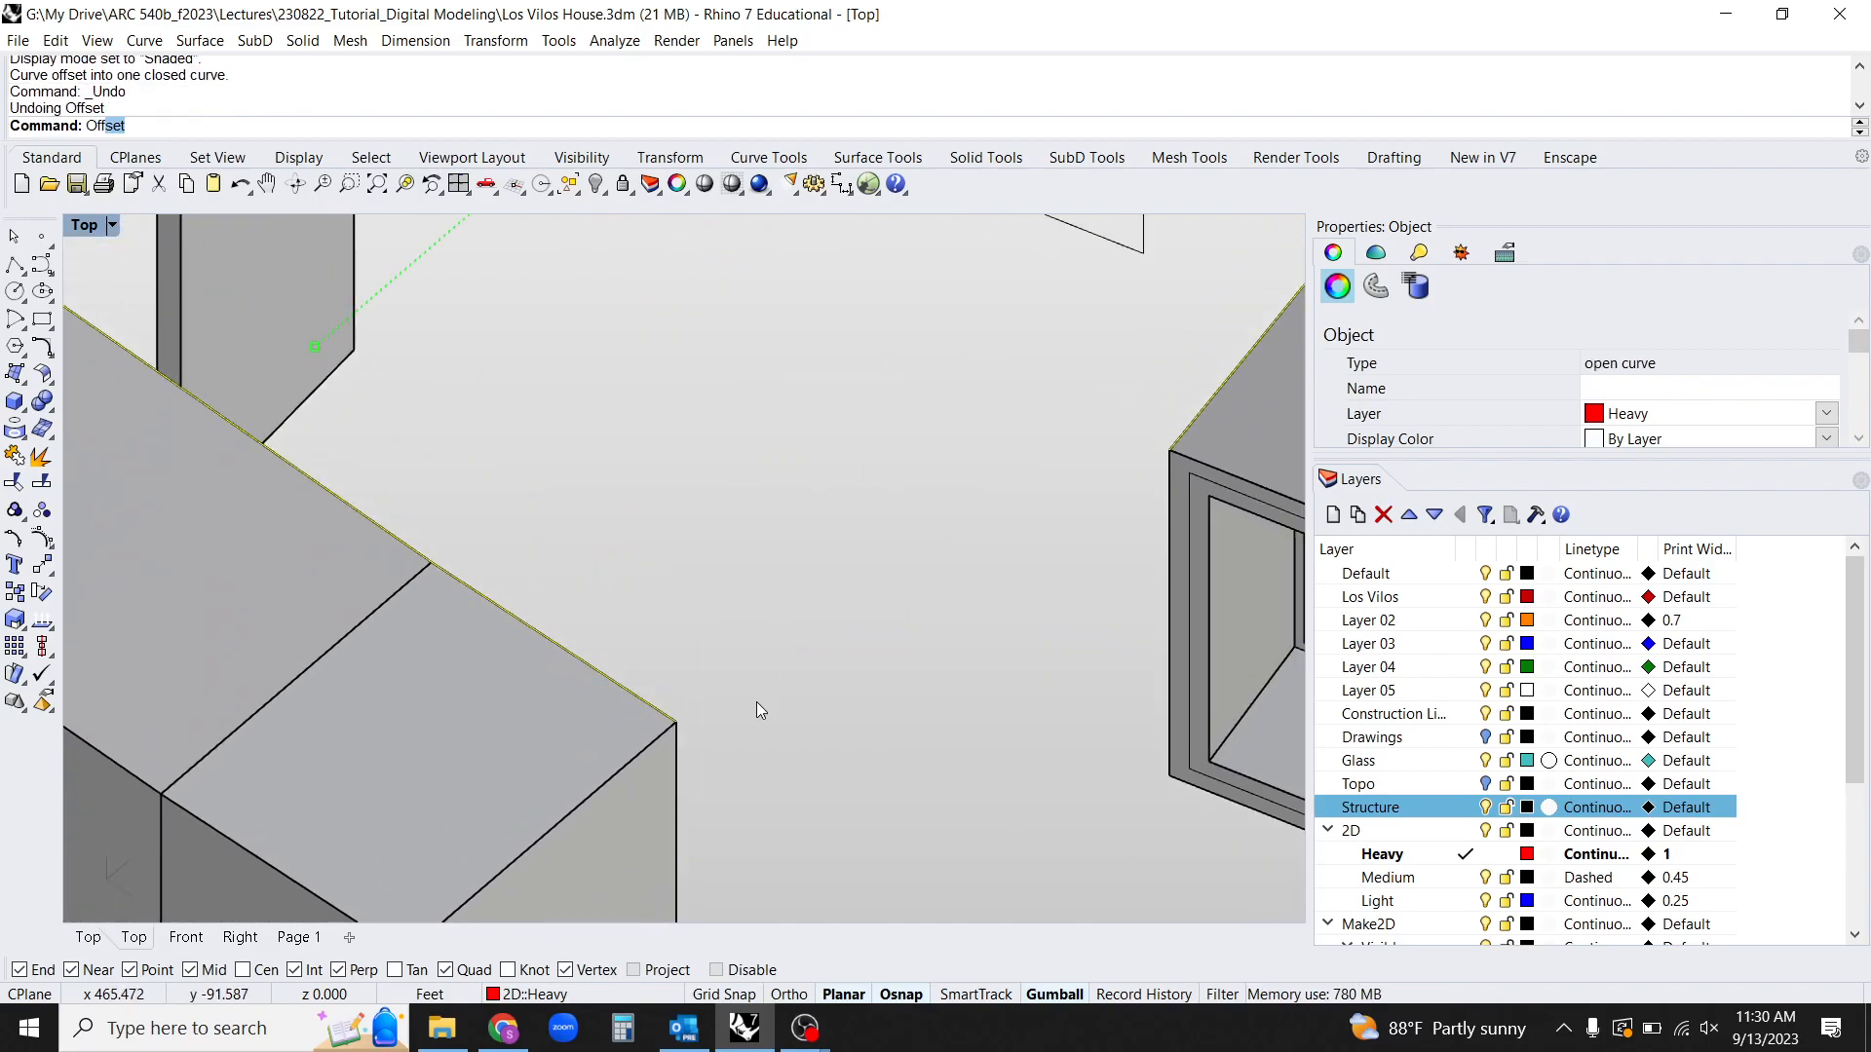
key("Return")
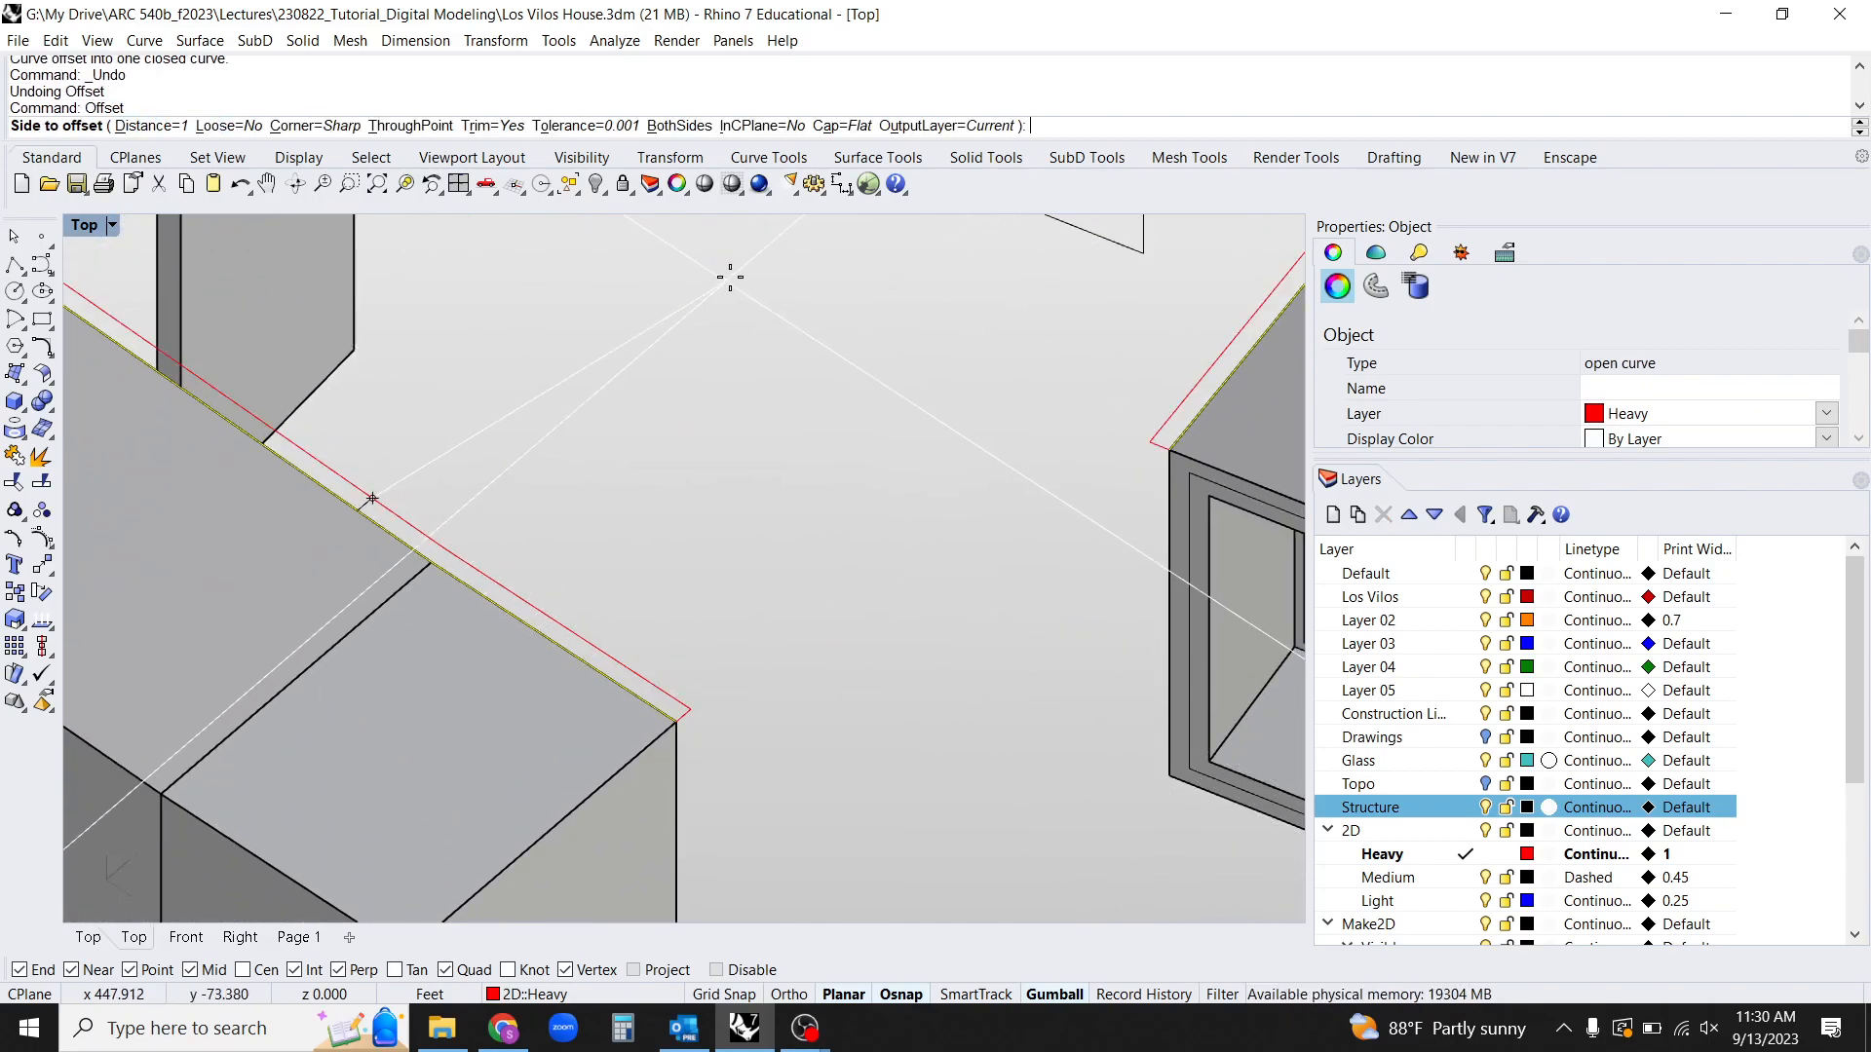
left_click(843, 127)
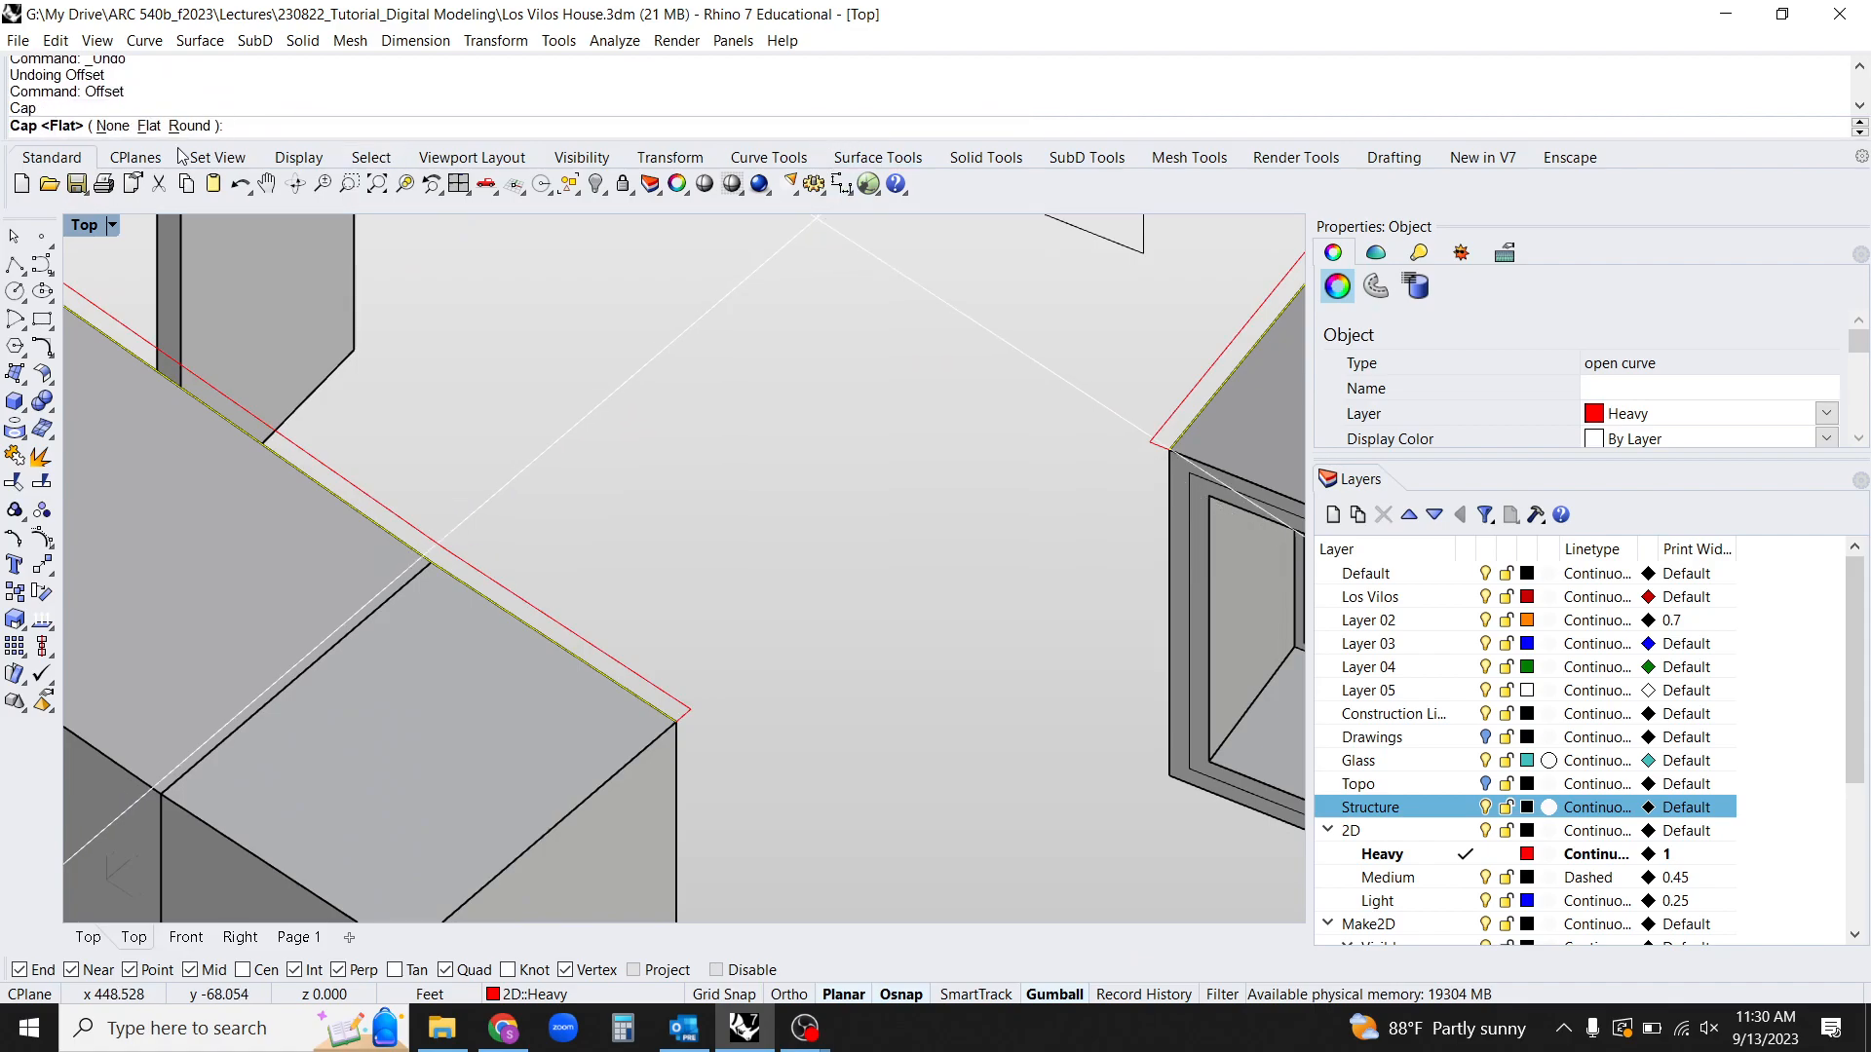
left_click(111, 127)
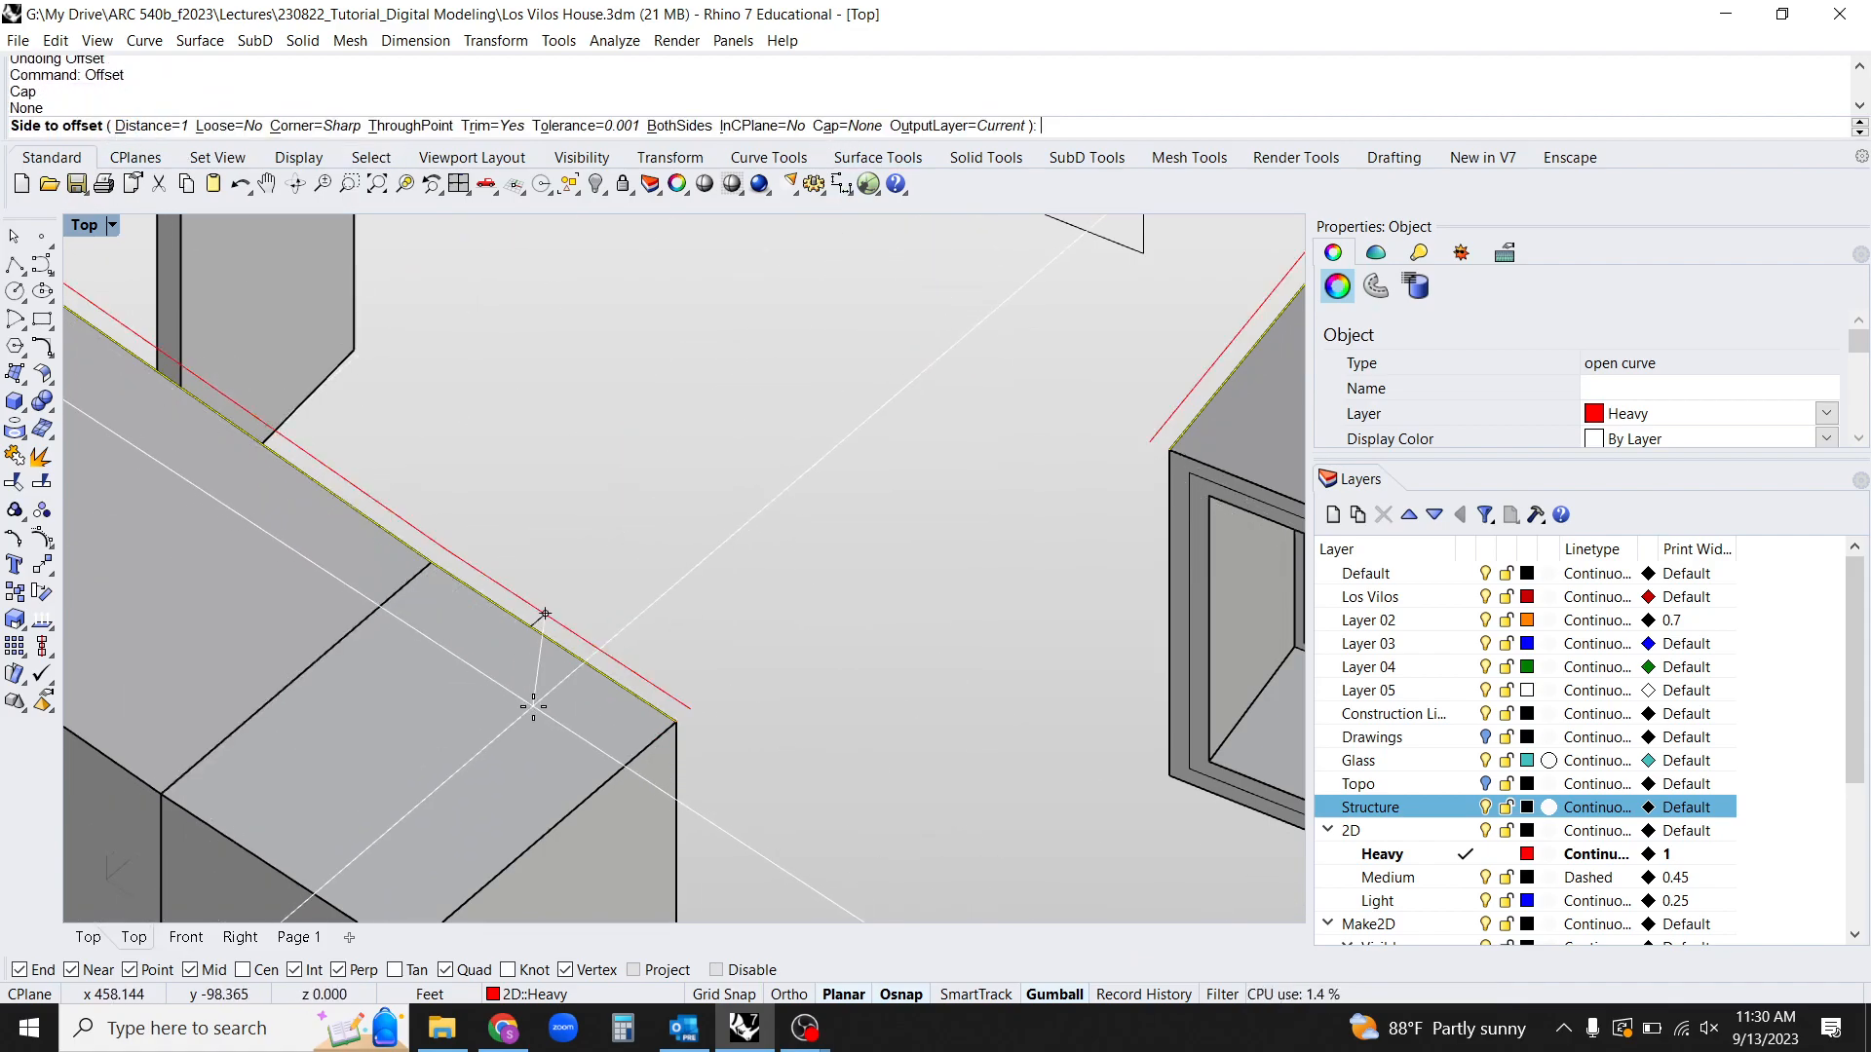
left_click(496, 718)
scroll(560, 689, "down", 3)
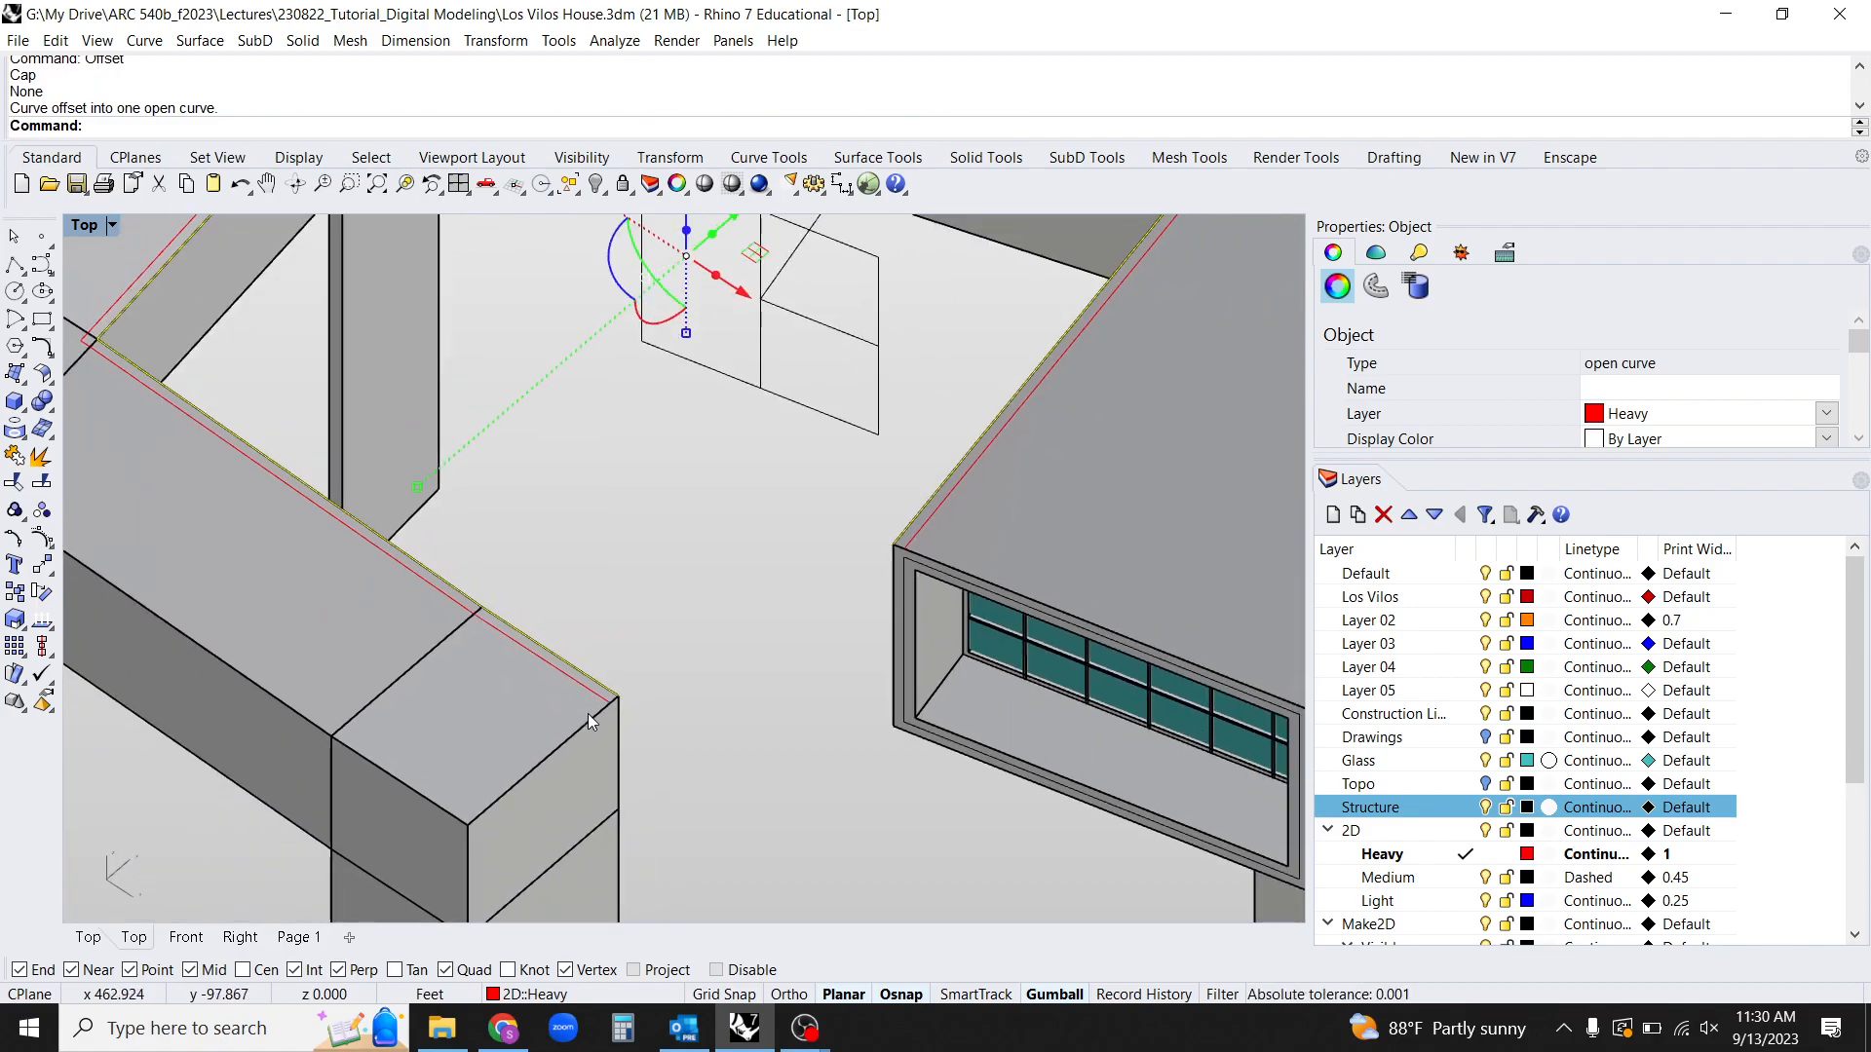
Delete the original joined edge curve and select the offset curve on the roof.
type("d")
key("Return")
left_click(577, 677)
scroll(526, 624, "down", 4)
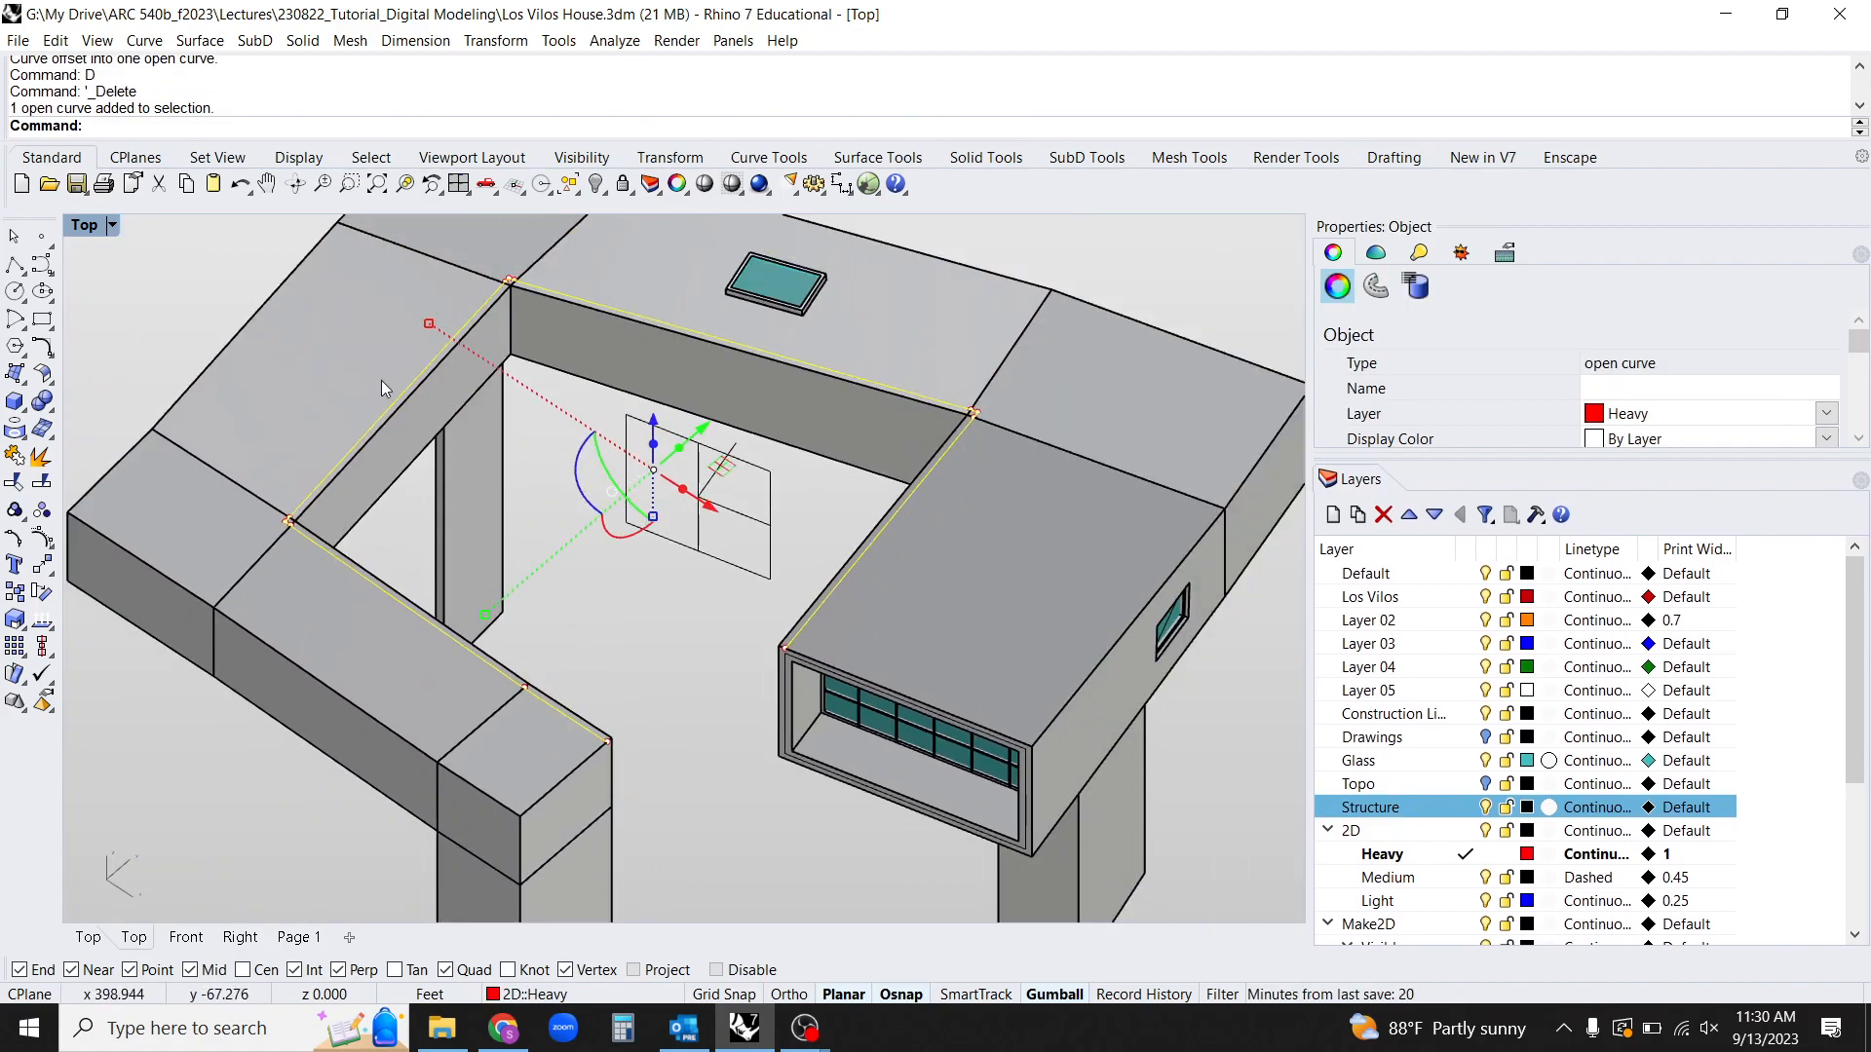
right_click_drag(261, 480, 622, 594)
type("m")
key("Return")
type("v")
key("Escape")
Move the offset curve vertically by -1 foot, below the roof surface.
type("move")
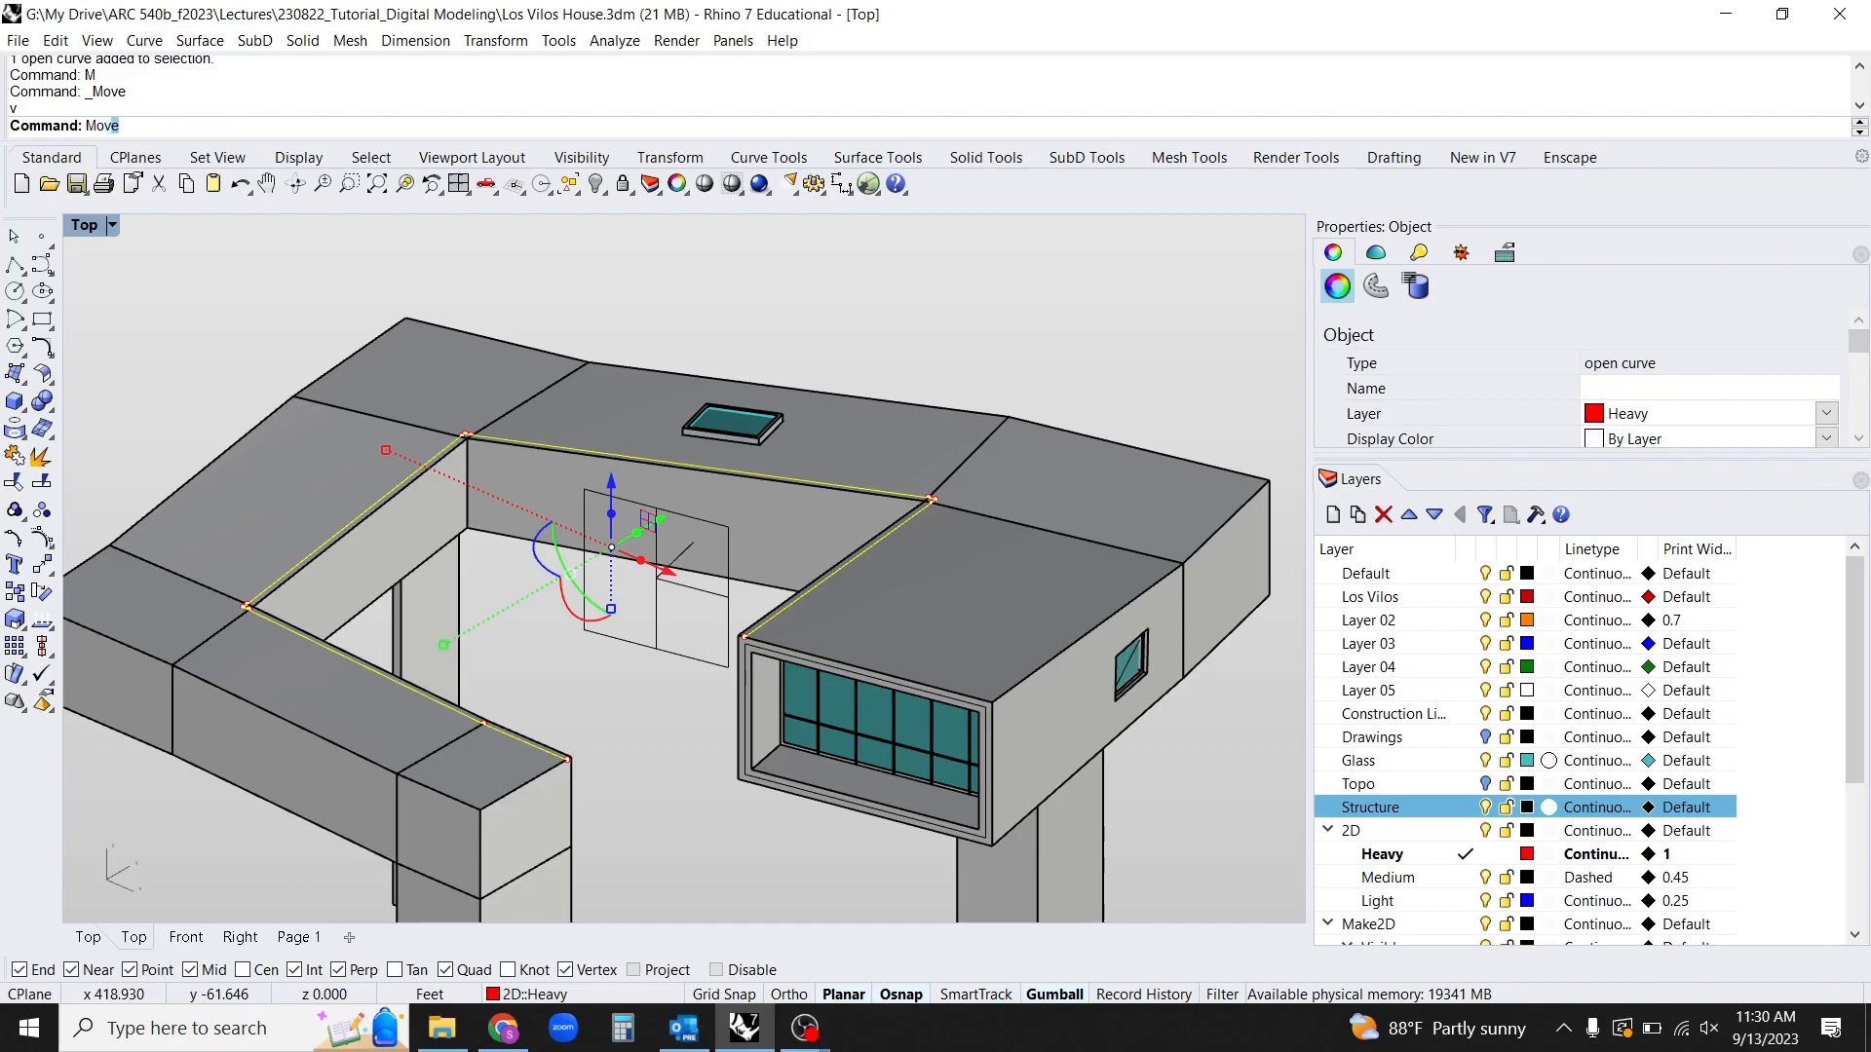
key("Return")
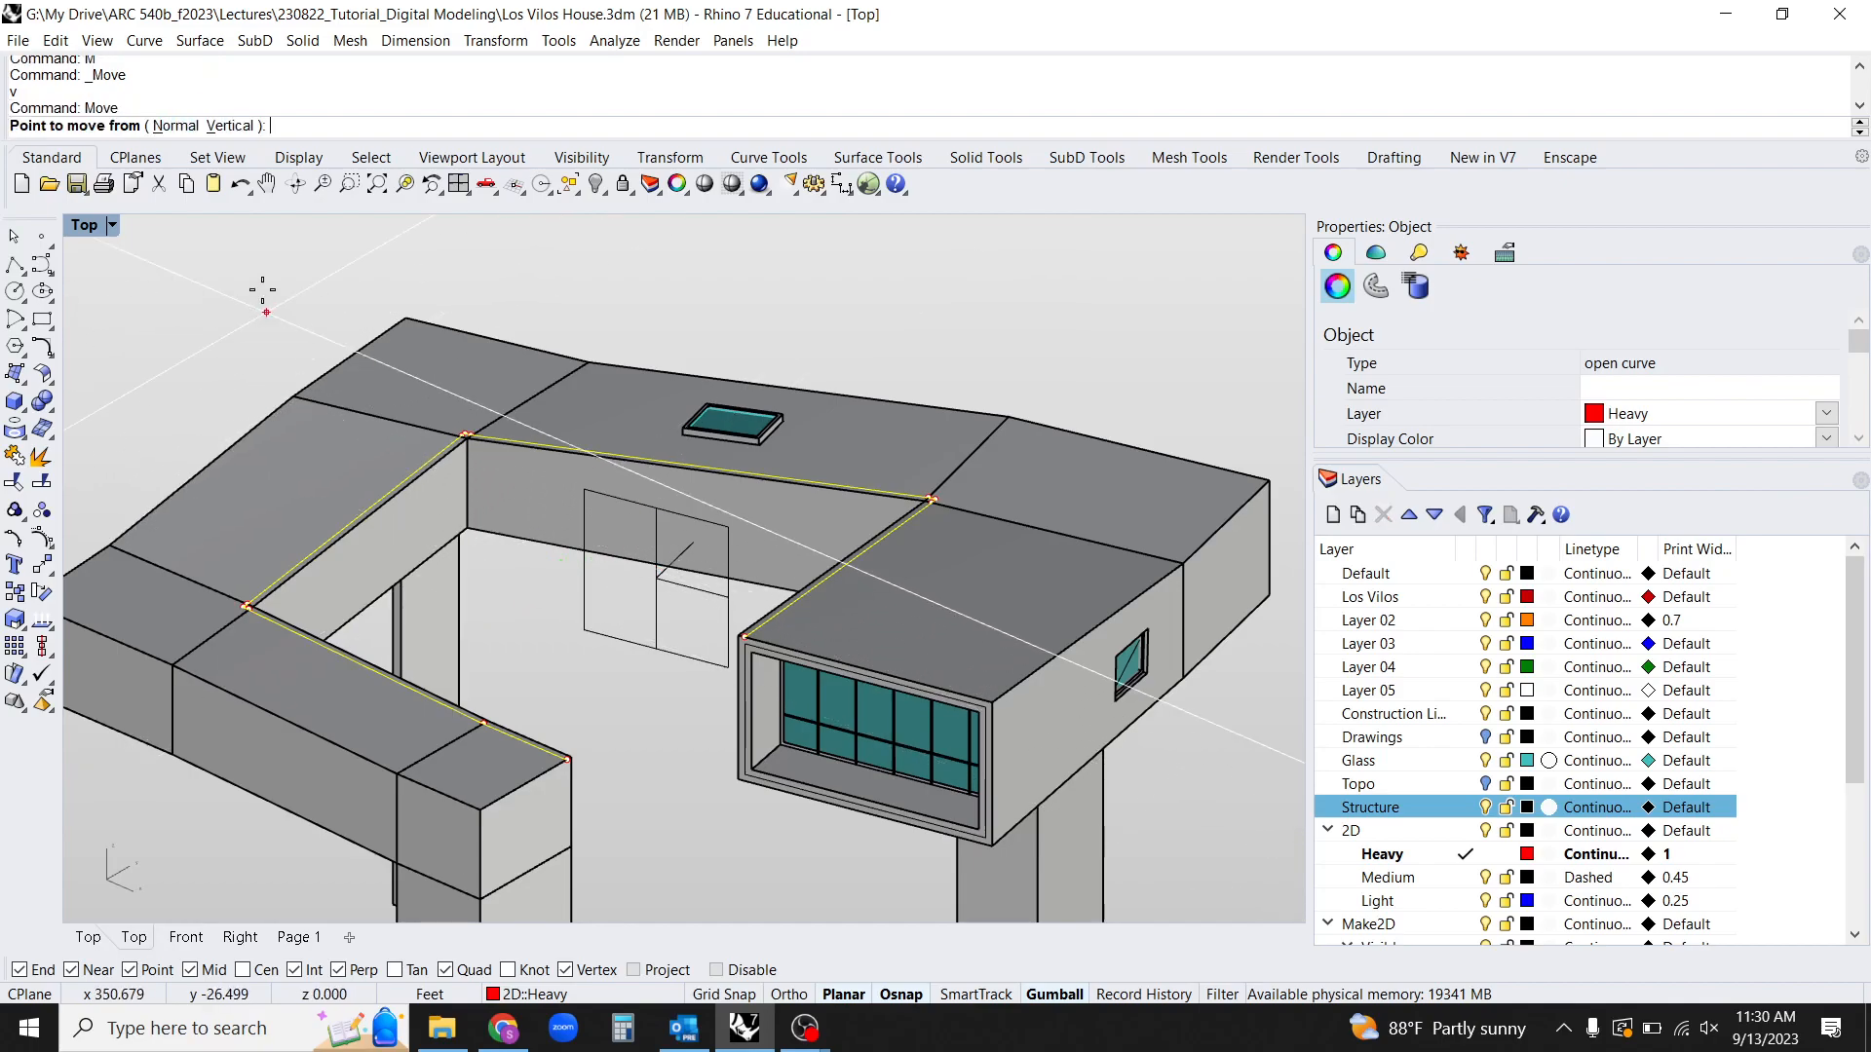
left_click(233, 126)
left_click(481, 470)
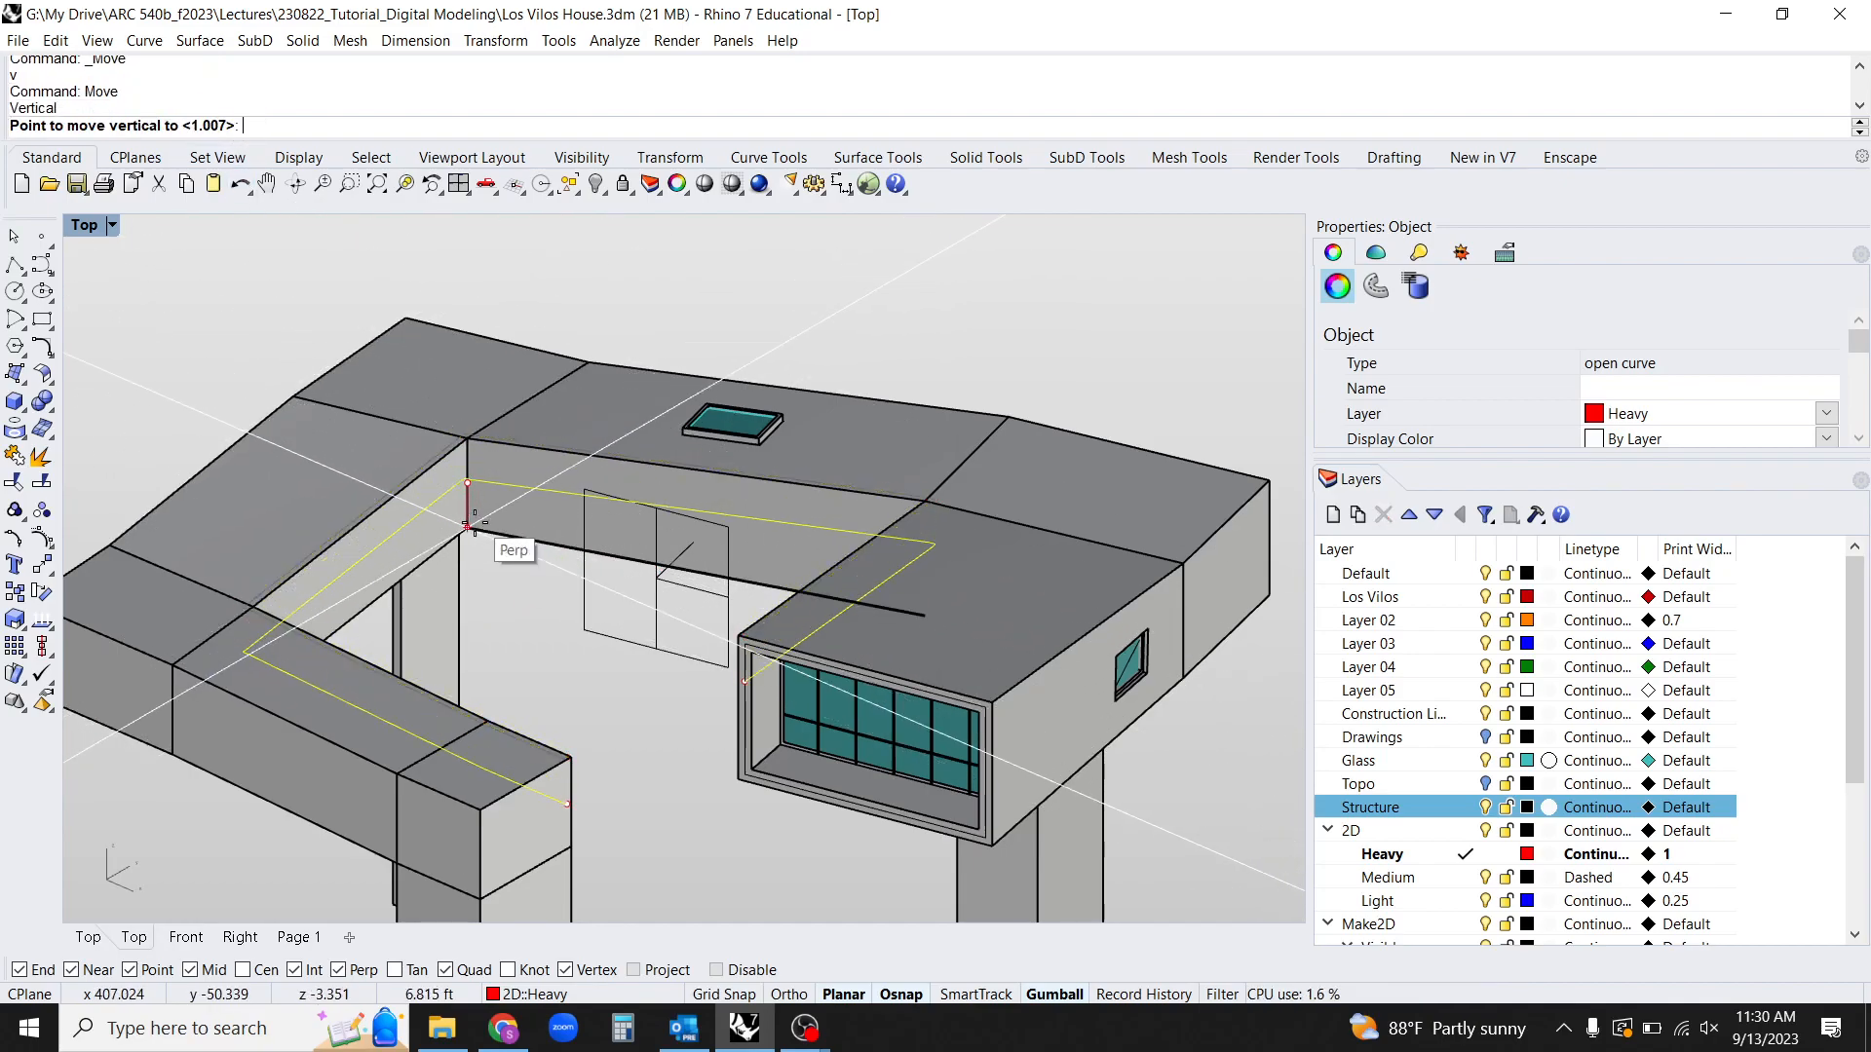
type("-1")
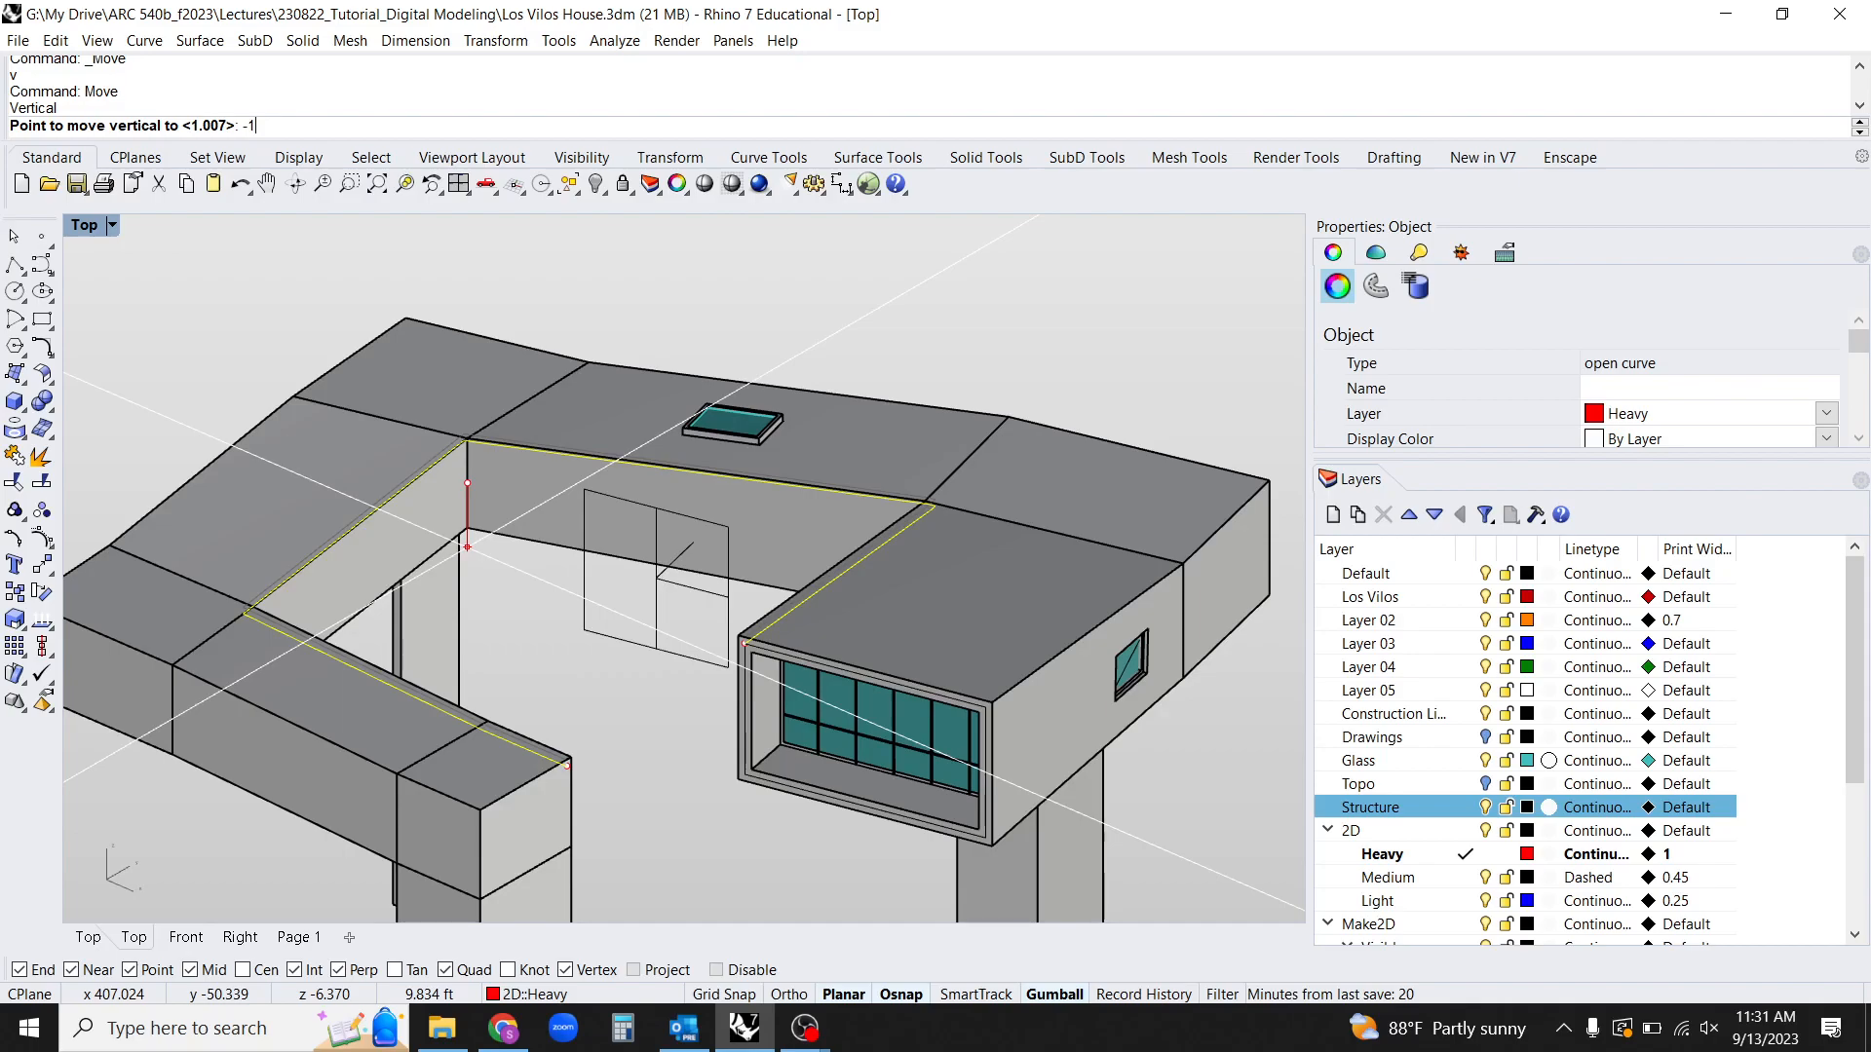
key("Return")
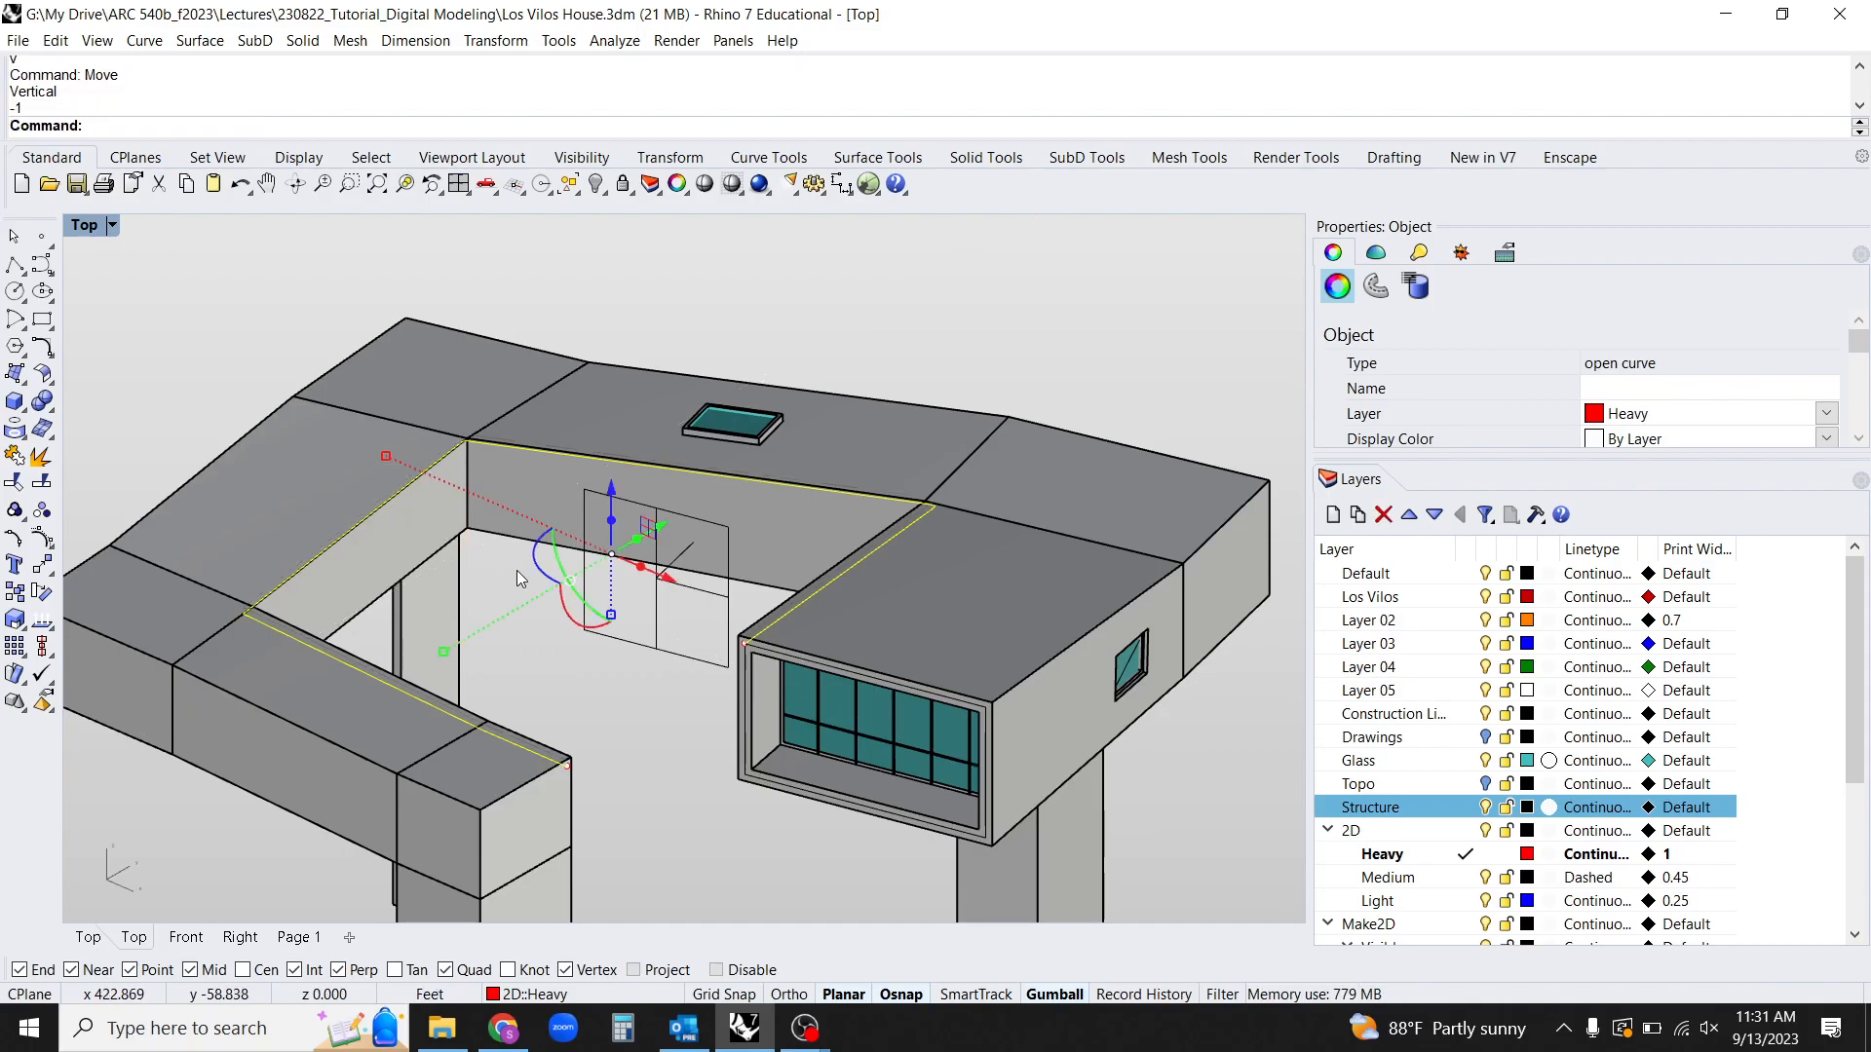
Inspect the lowered curve's position at the glazed end of the roof and around the courtyard.
right_click_drag(517, 570, 491, 534)
scroll(740, 609, "up", 5)
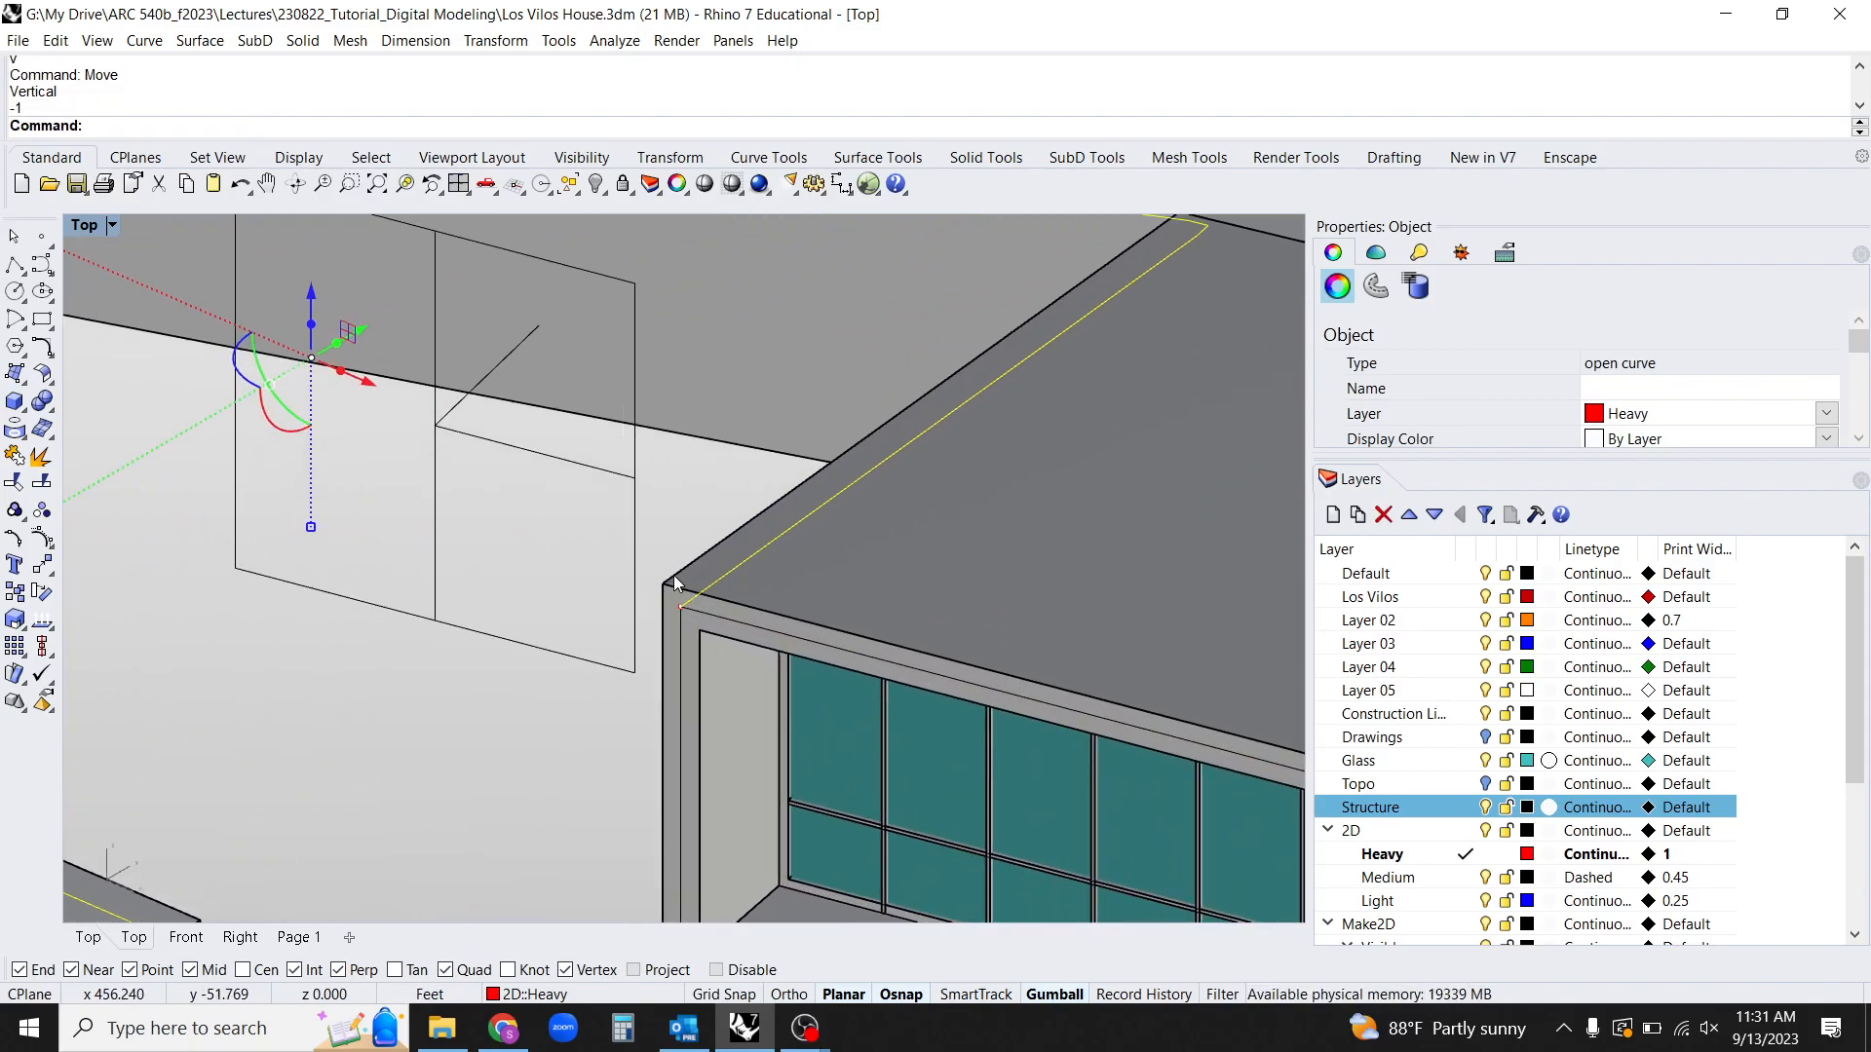
scroll(721, 586, "down", 2)
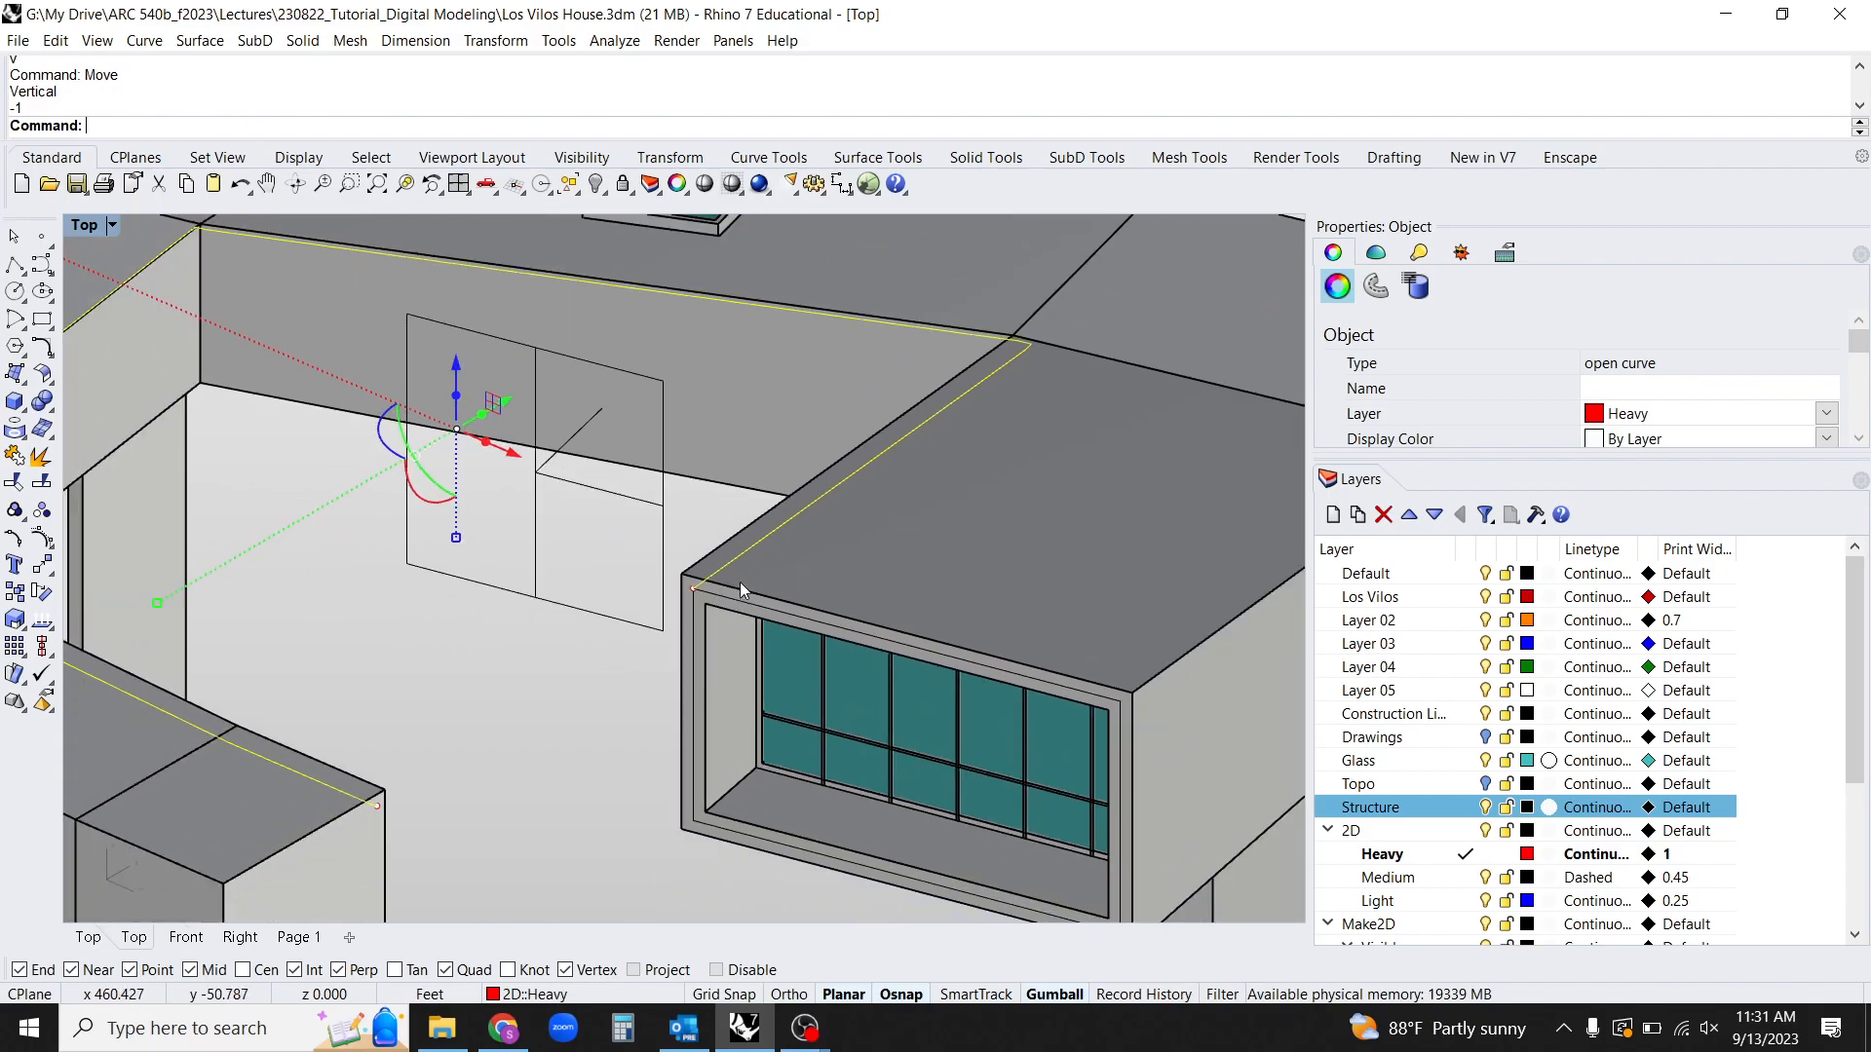
scroll(794, 546, "down", 3)
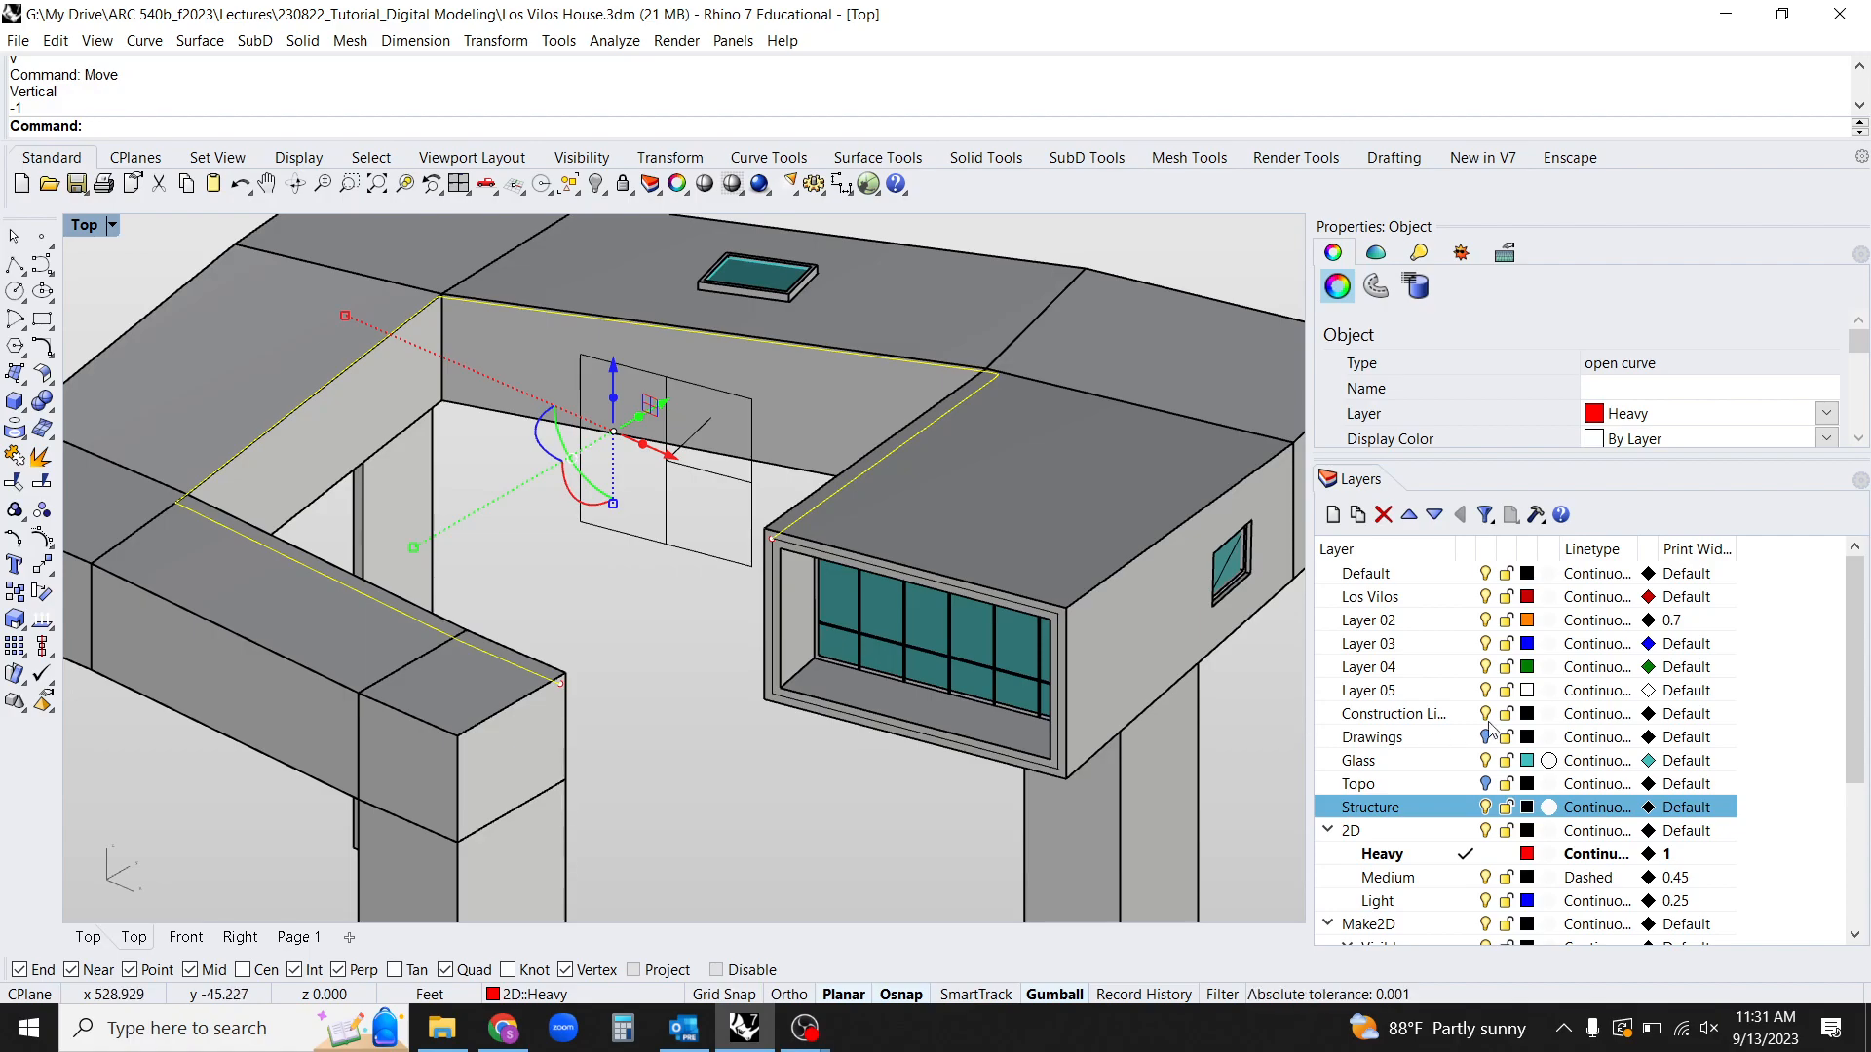
scroll(950, 751, "down", 5)
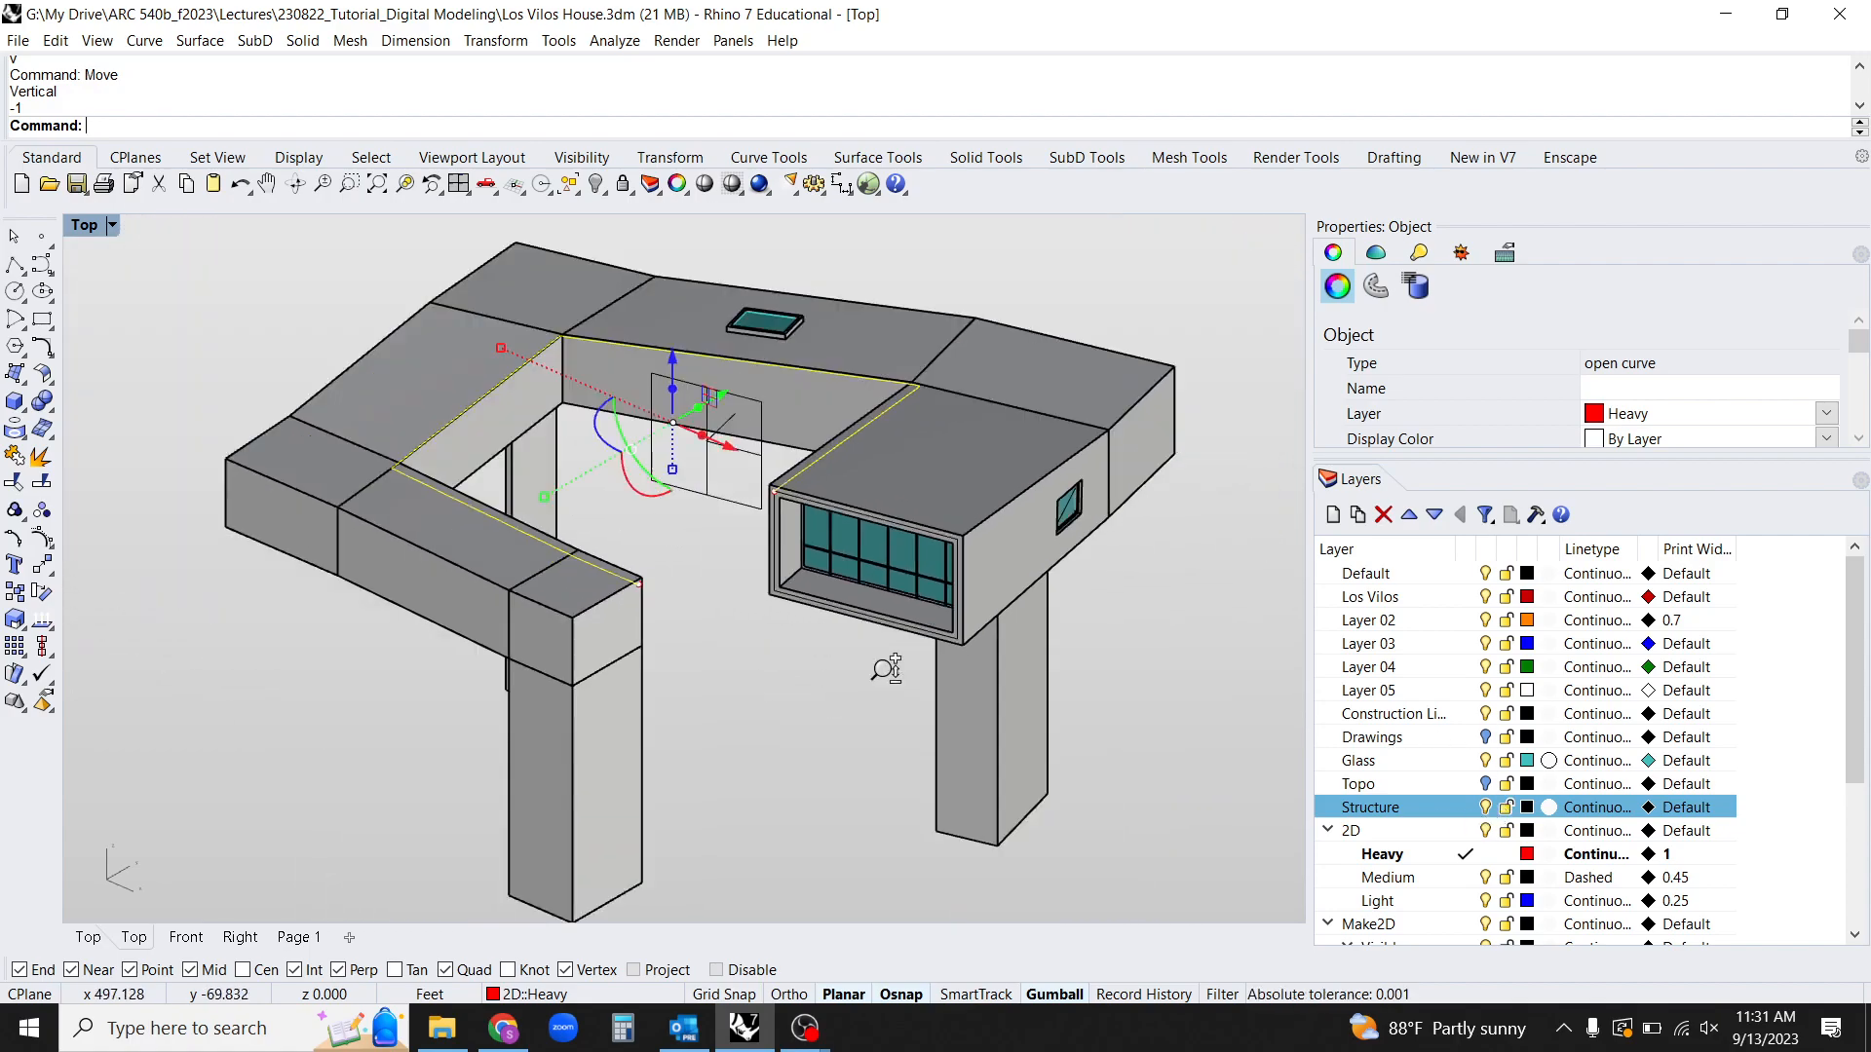
right_click_drag(842, 526, 823, 740)
scroll(823, 740, "up", 6)
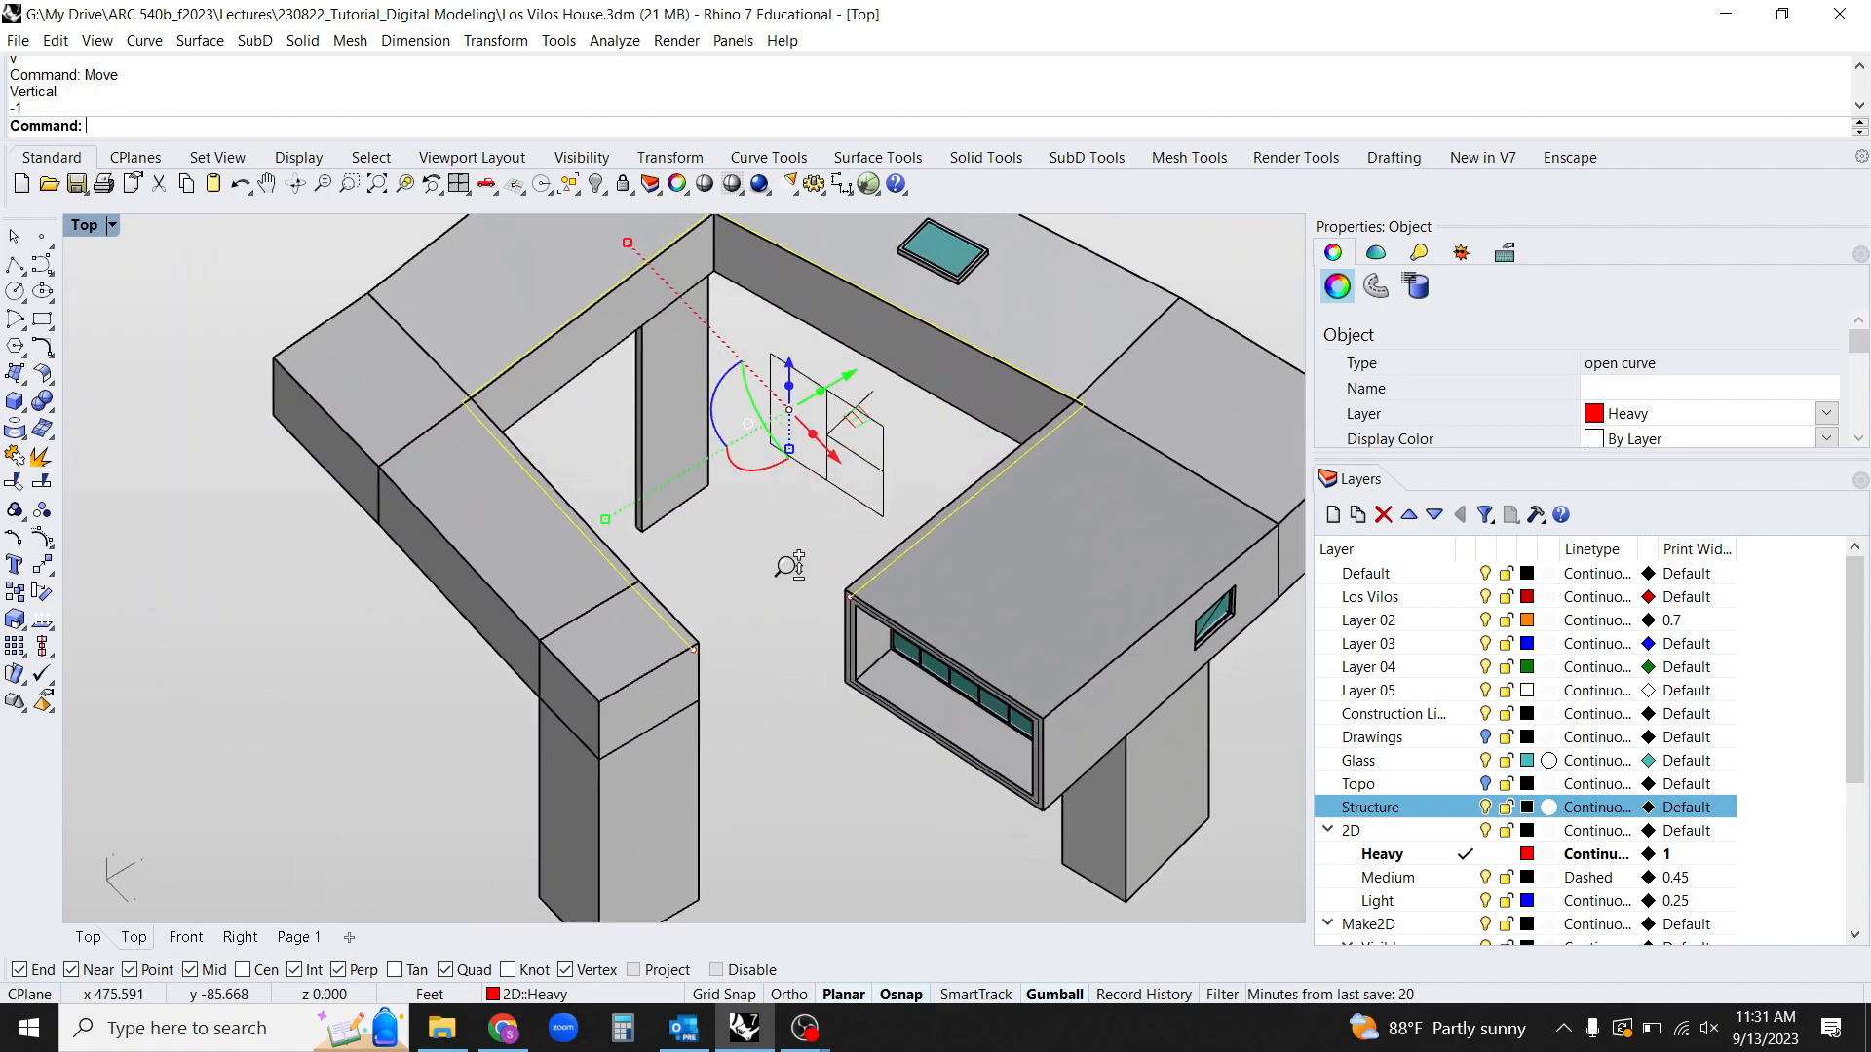
Draw a 1-foot square in the empty courtyard area in the world Top view.
type("Top")
key("Return")
right_click(790, 734)
scroll(789, 734, "up", 6)
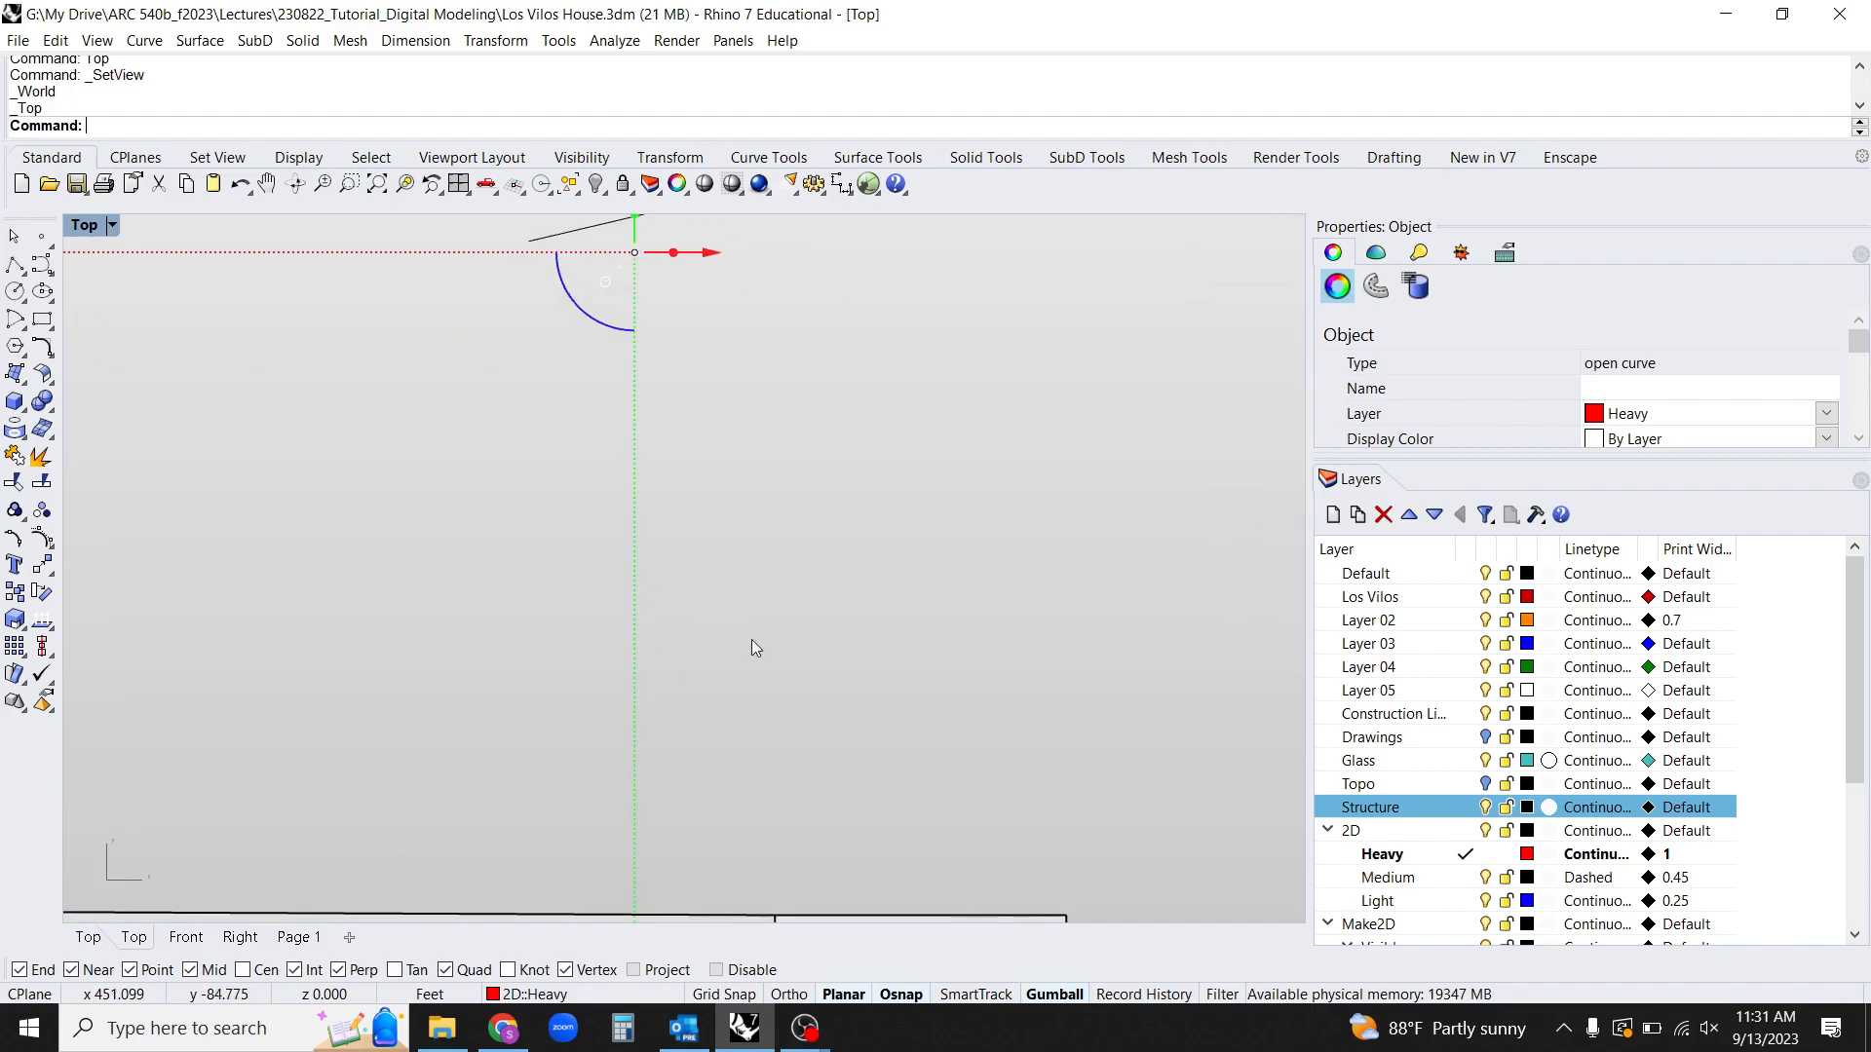
key("Escape")
type("Rectangle")
key("Return")
left_click(643, 507)
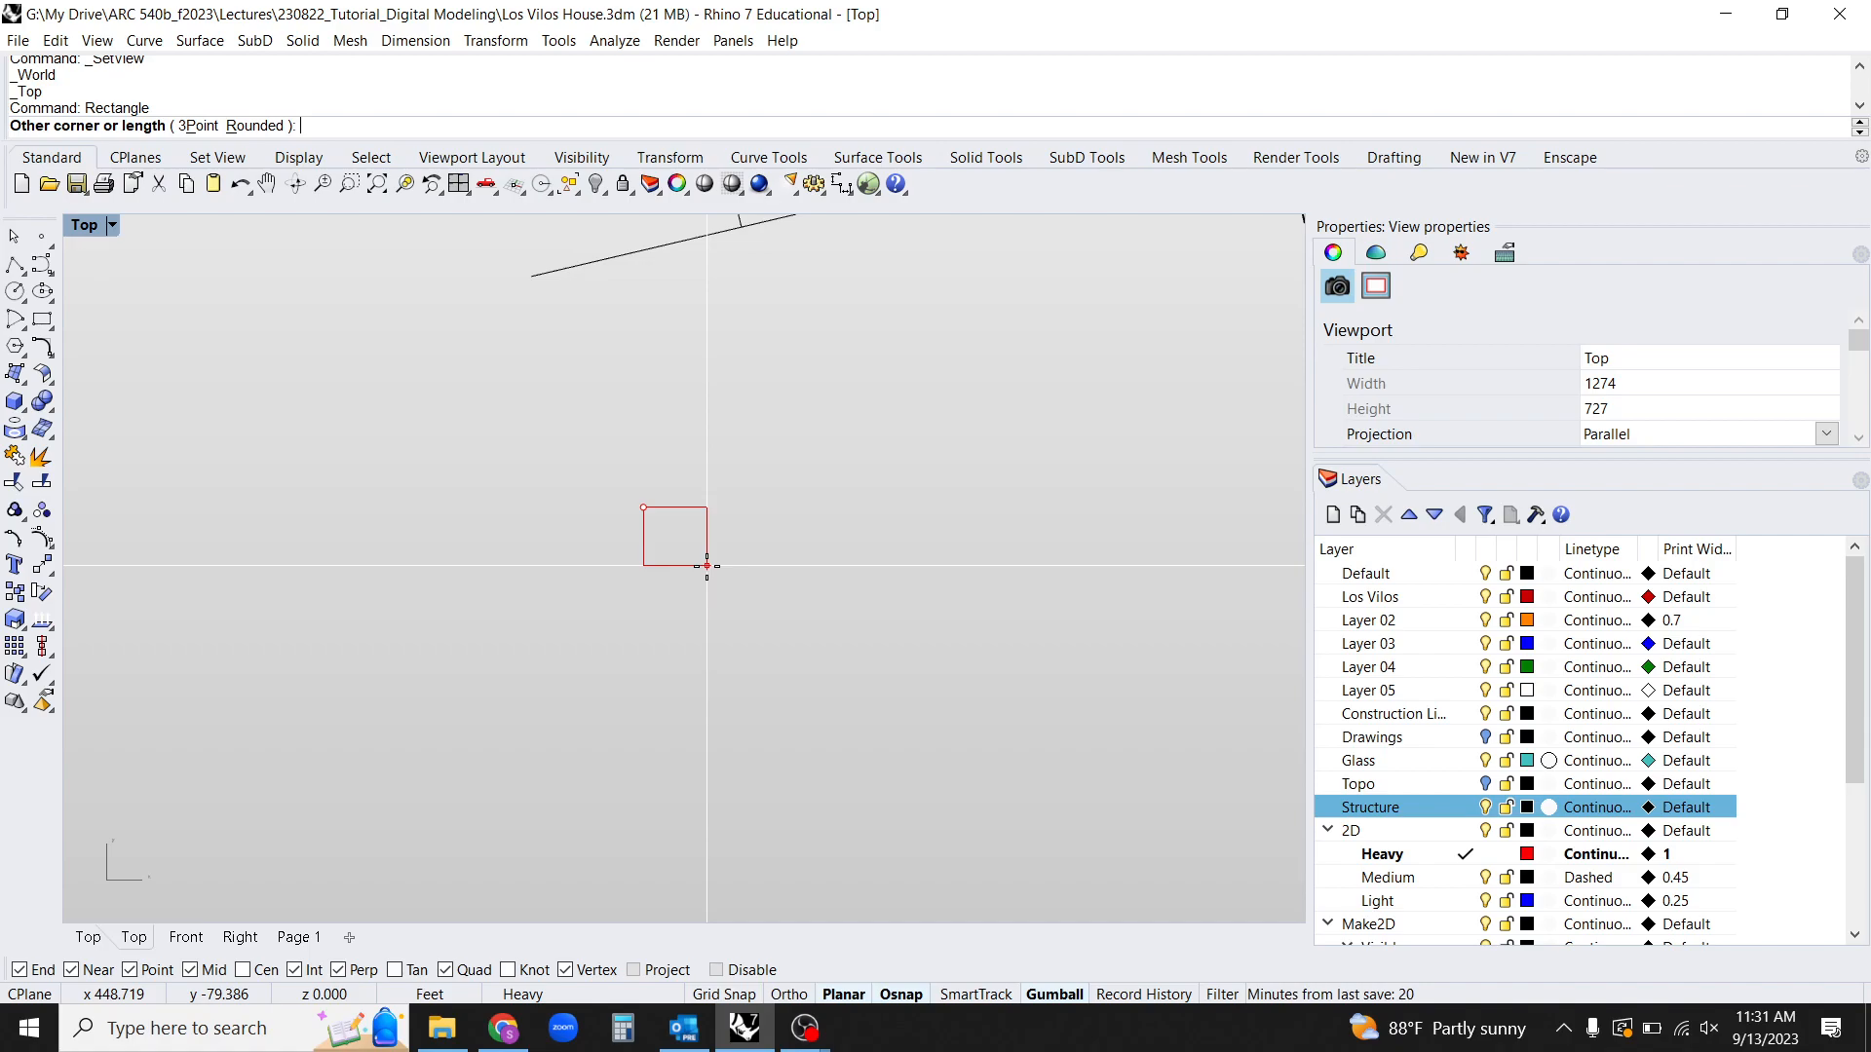
type("1")
key("Return")
key("Return")
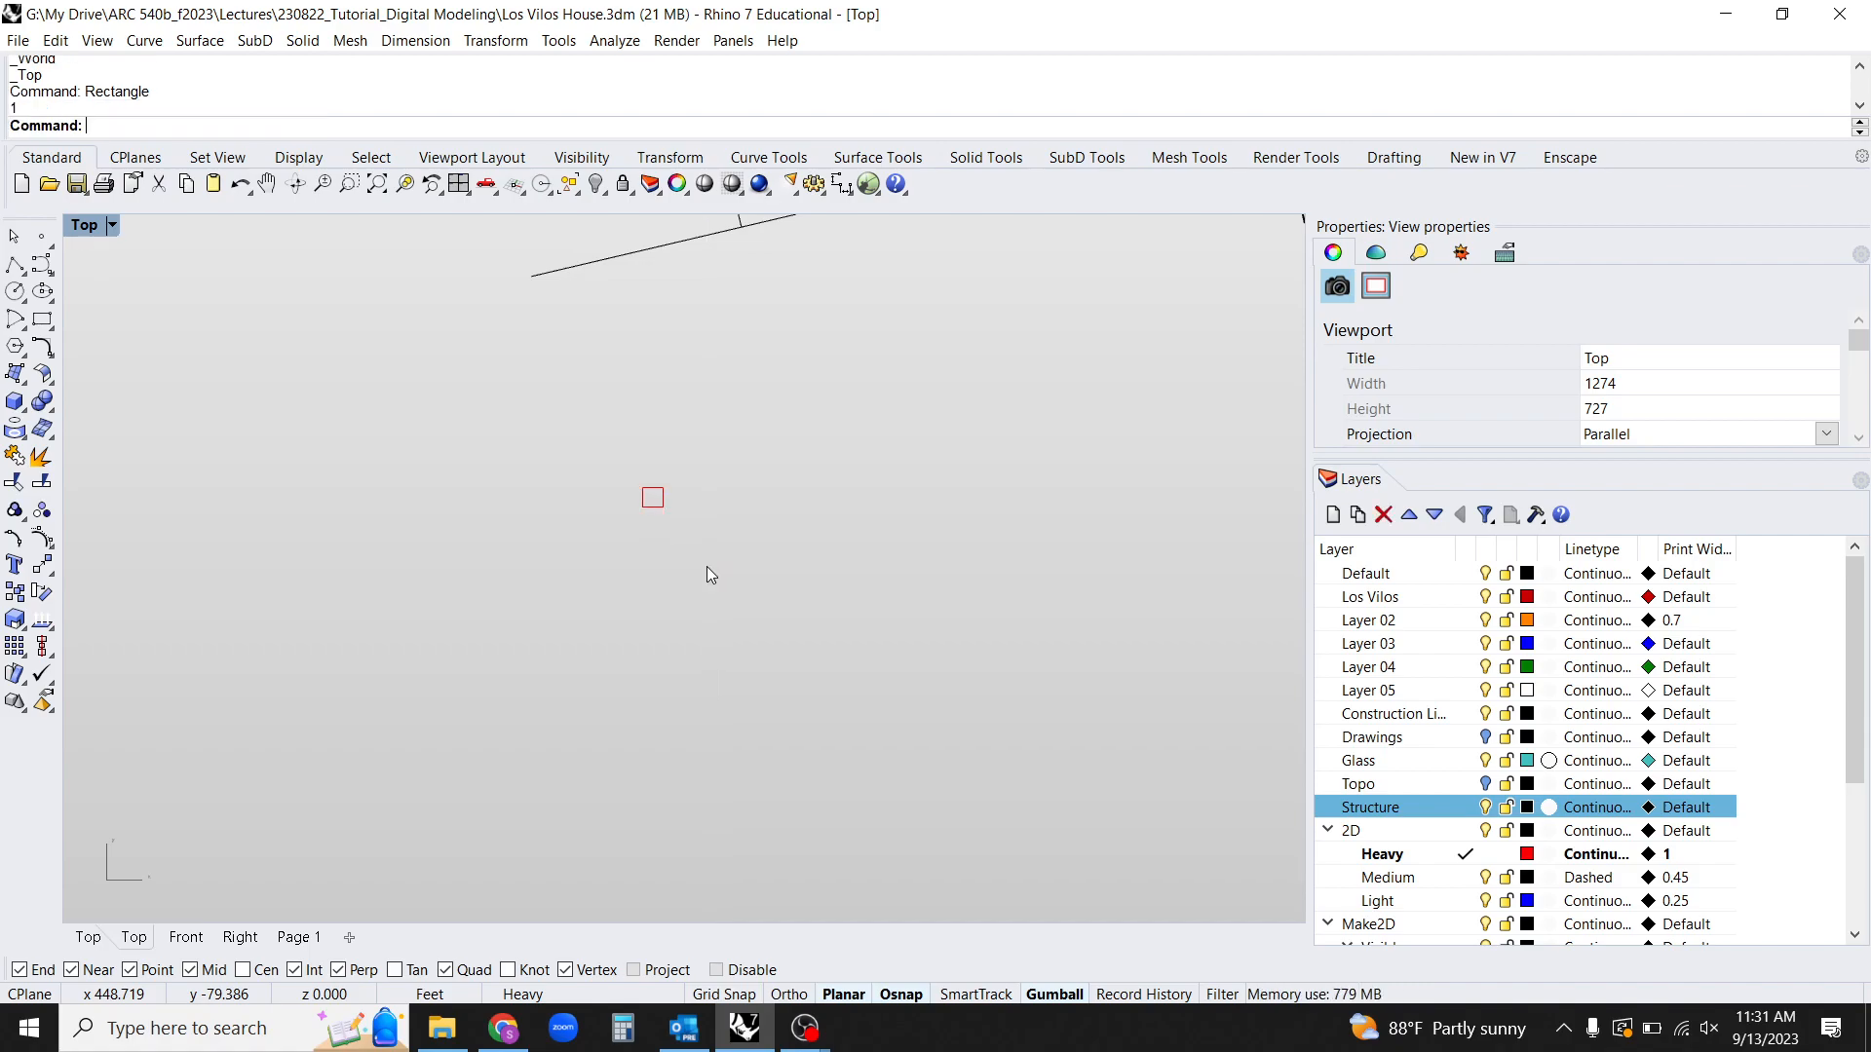
Draw a vertical centre line through the square, from the midpoint of its upper edge to its lower edge.
scroll(639, 518, "up", 8)
type("pl")
key("Return")
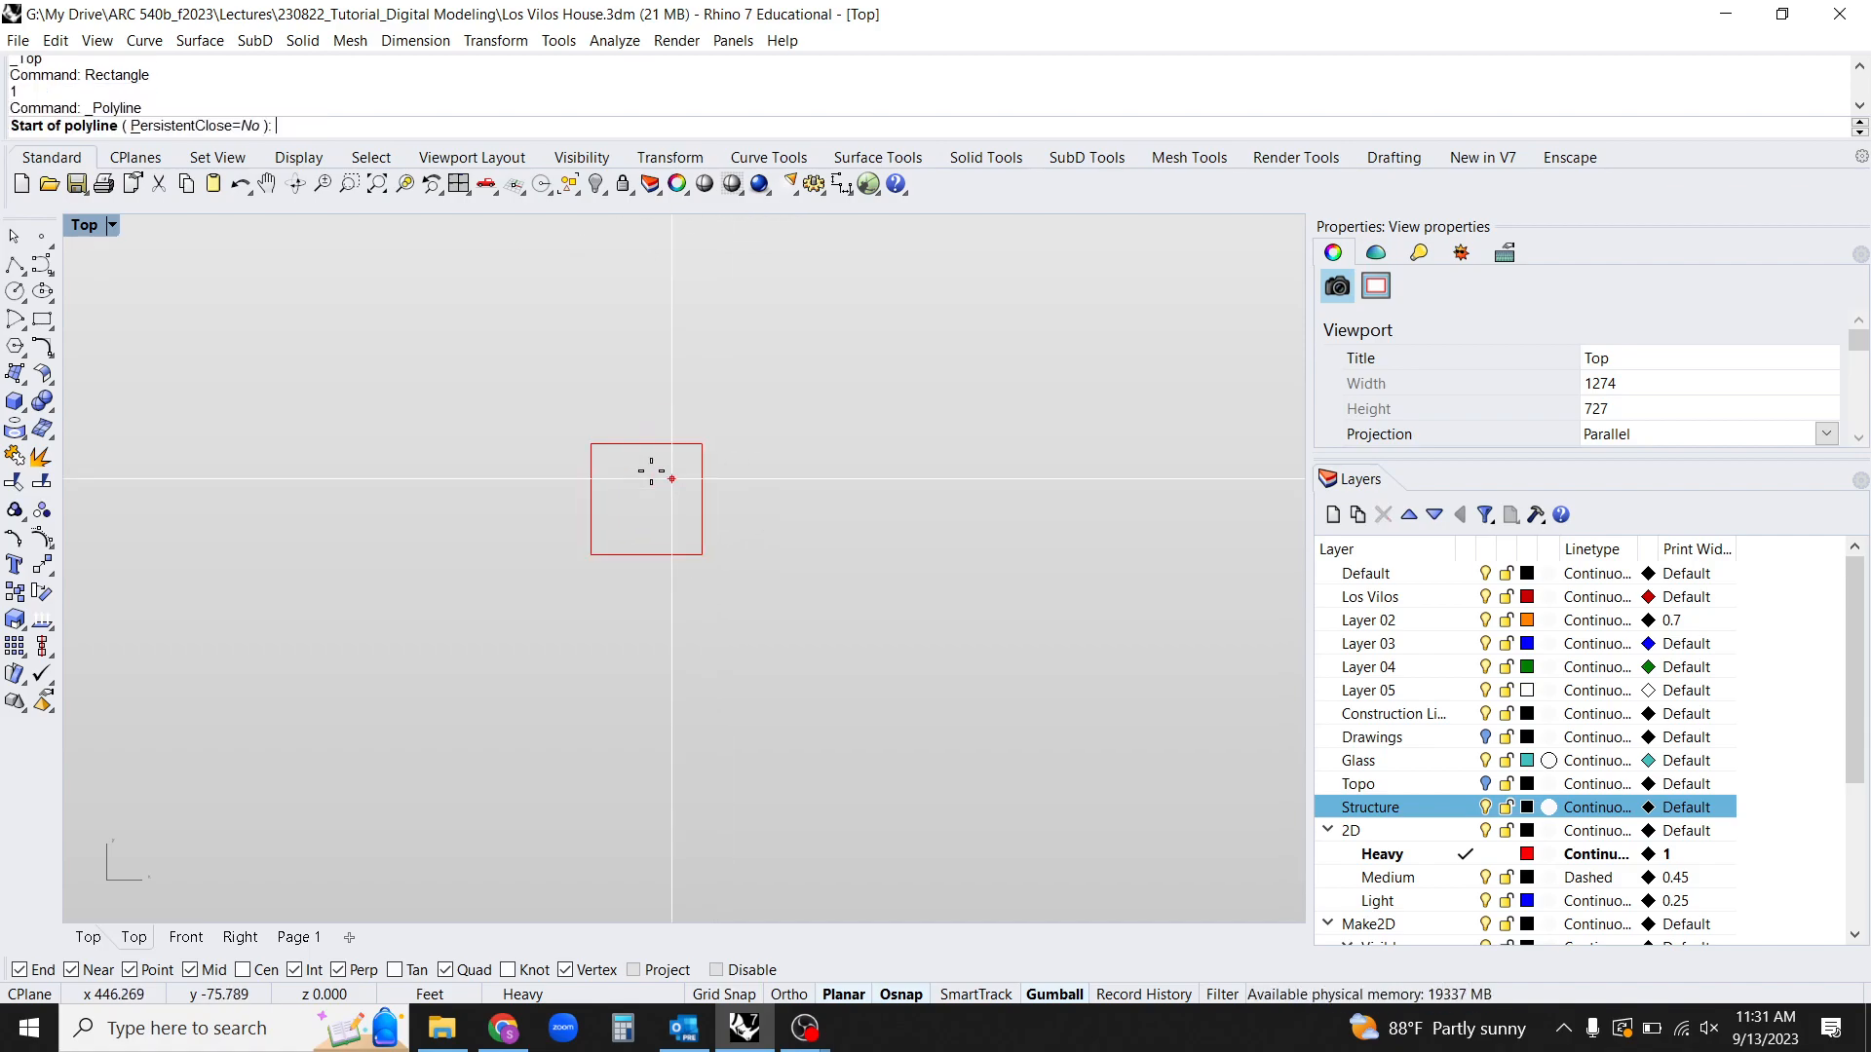
left_click(641, 442)
left_click(646, 555)
key("Return")
Offset the square's vertical centre line to both sides by 0.25 inch.
scroll(672, 555, "up", 5)
left_click(641, 551)
type("o")
key("Return")
right_click_drag(712, 536, 701, 613)
type("b")
key("Return")
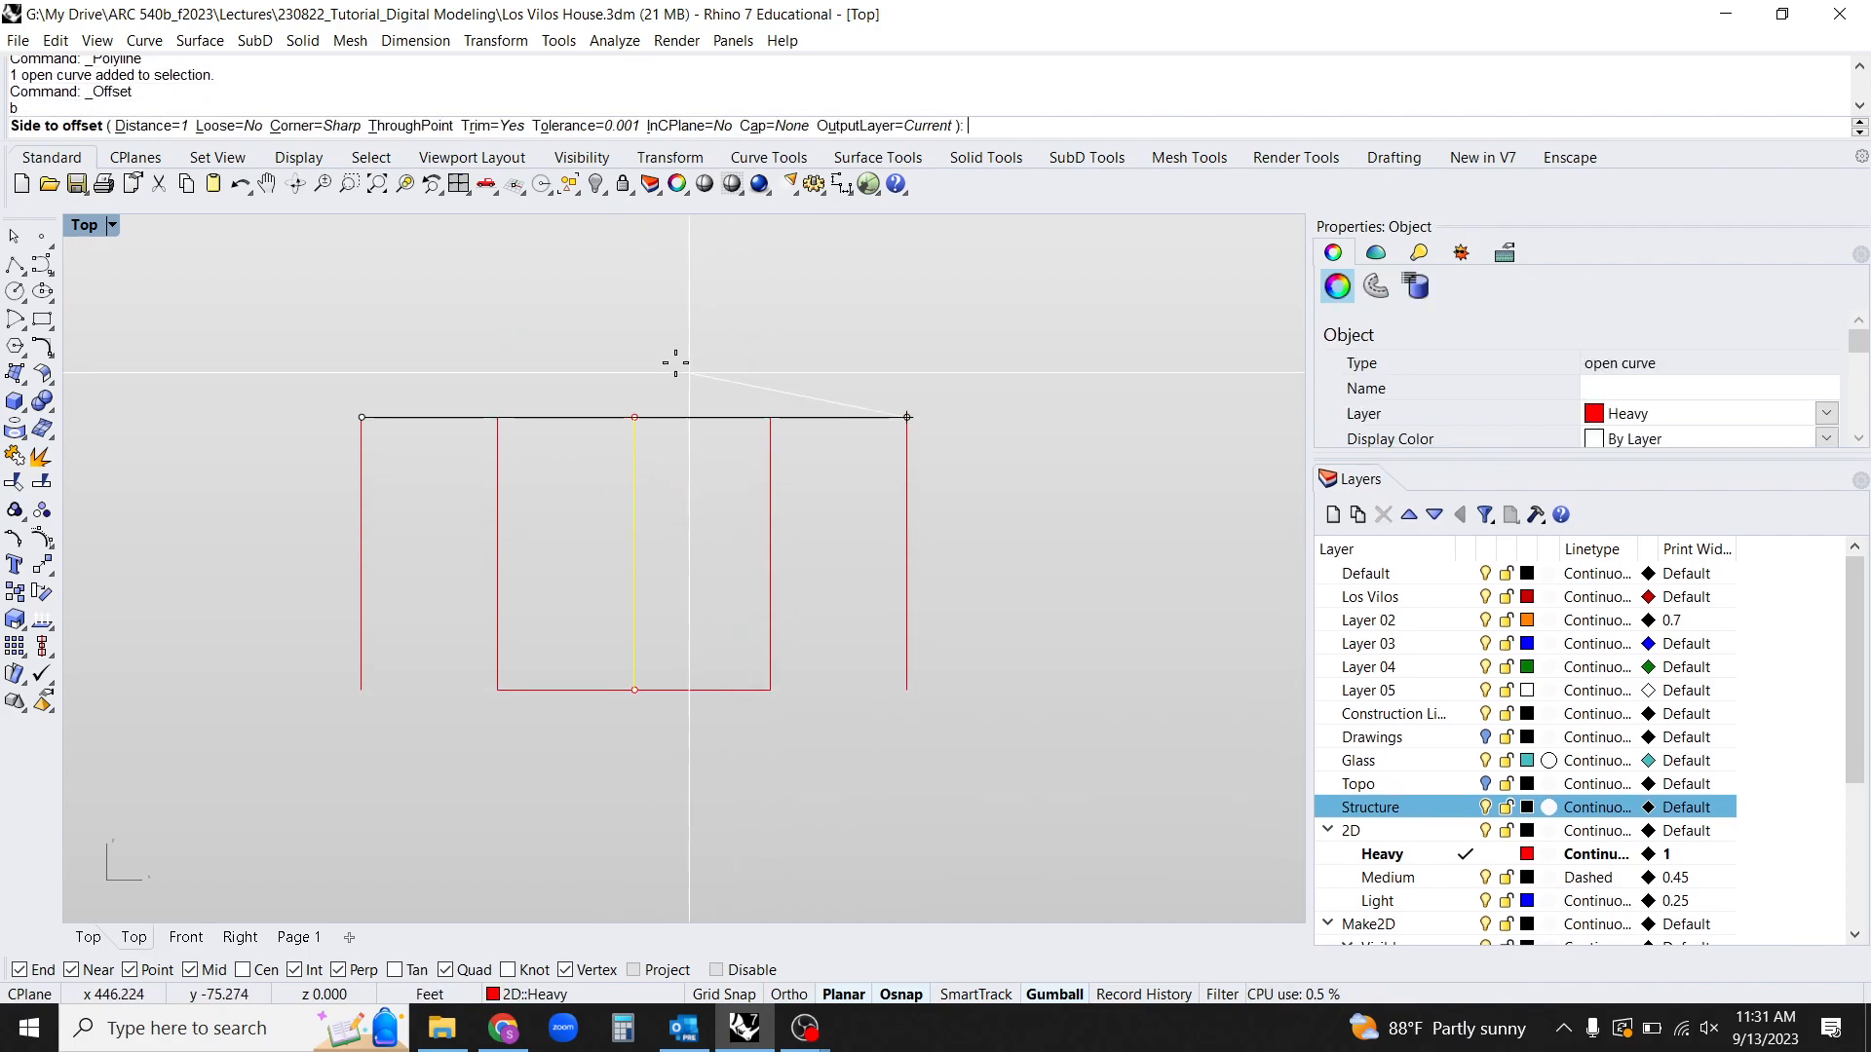
left_click(148, 127)
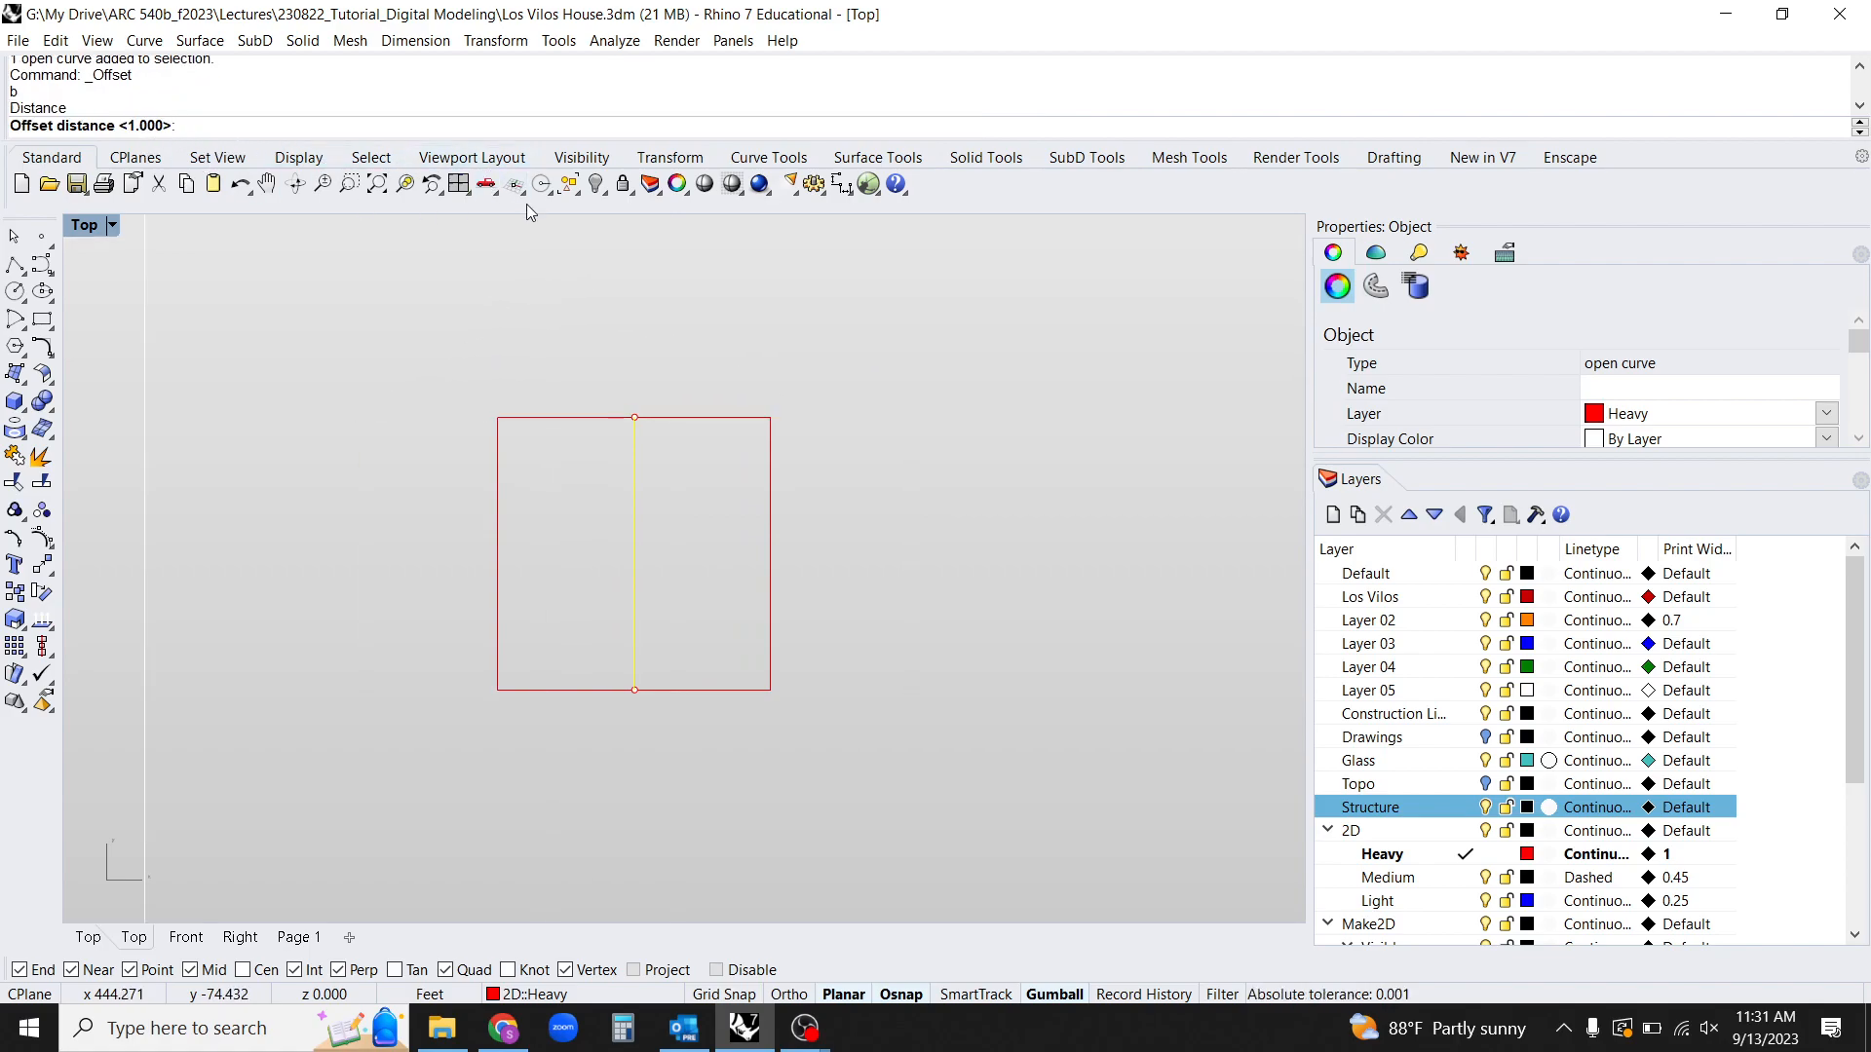
type(".25\"")
key("Return")
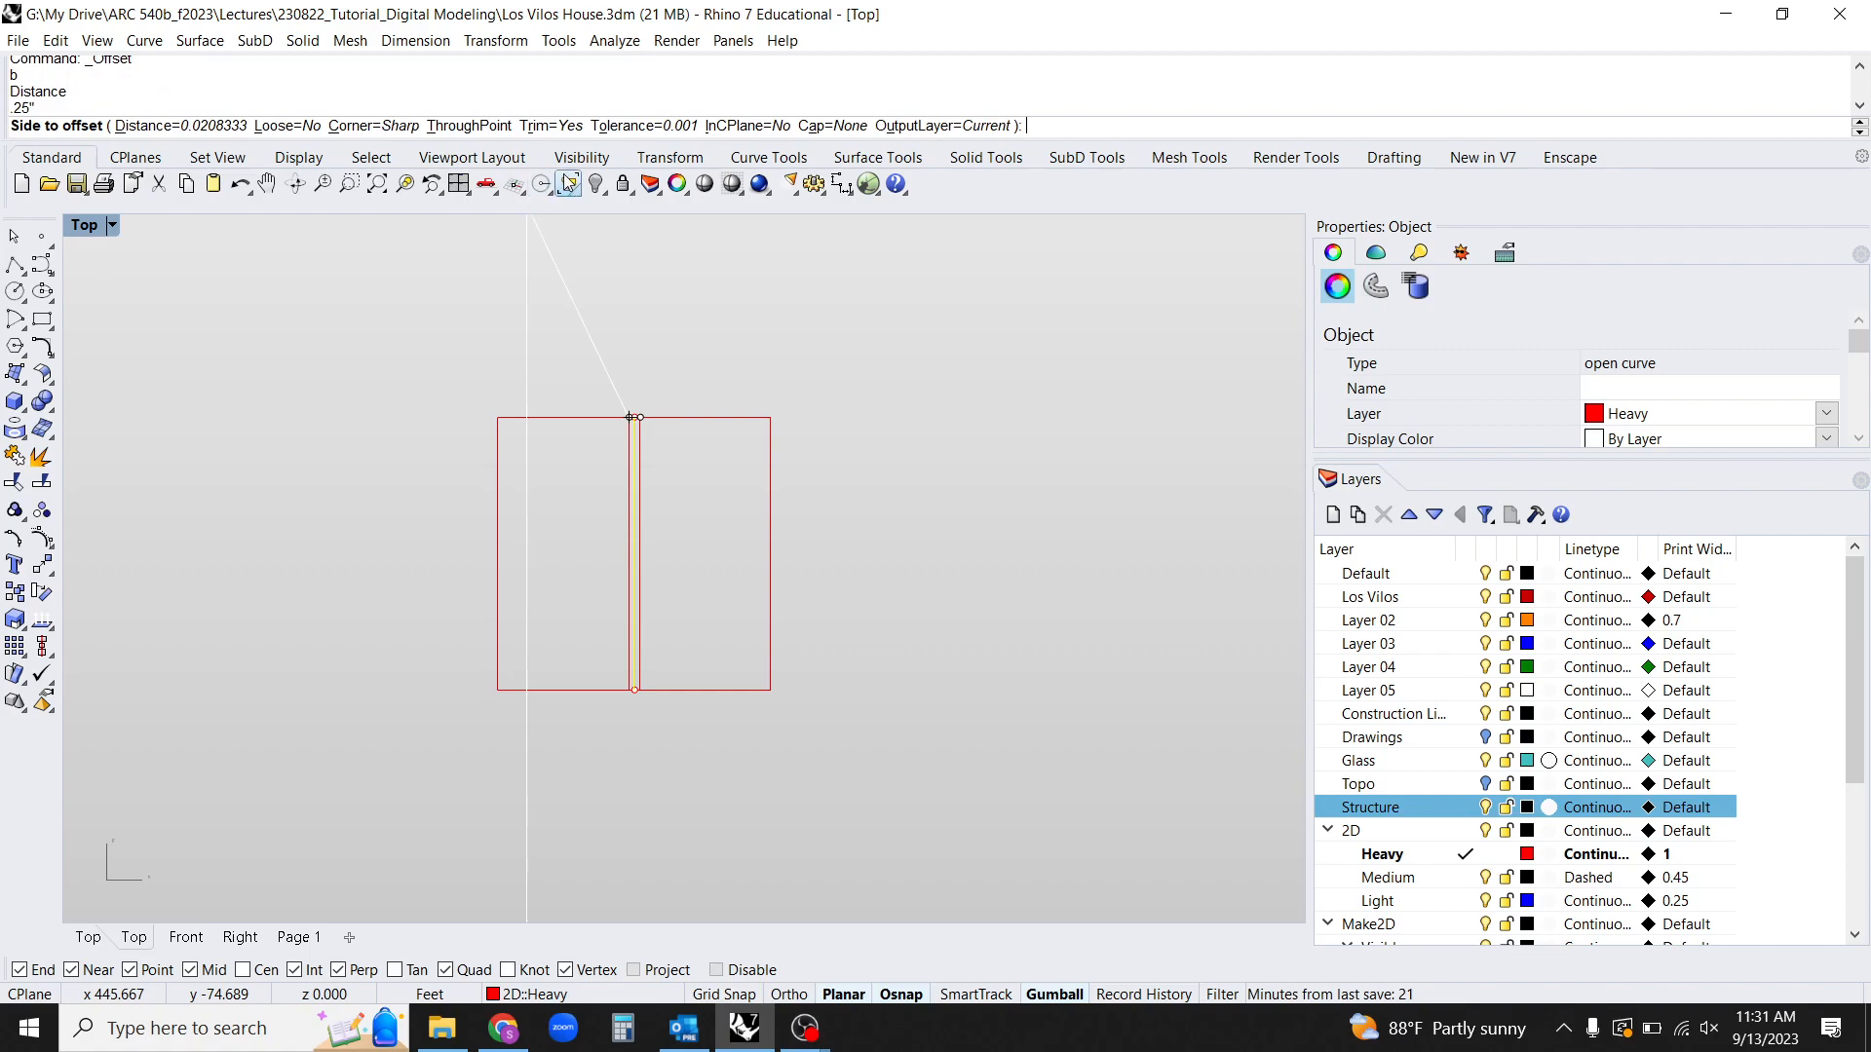
left_click(860, 523)
right_click_drag(700, 425, 712, 478)
left_click(566, 506)
scroll(565, 506, "up", 4)
type("pl")
key("Return")
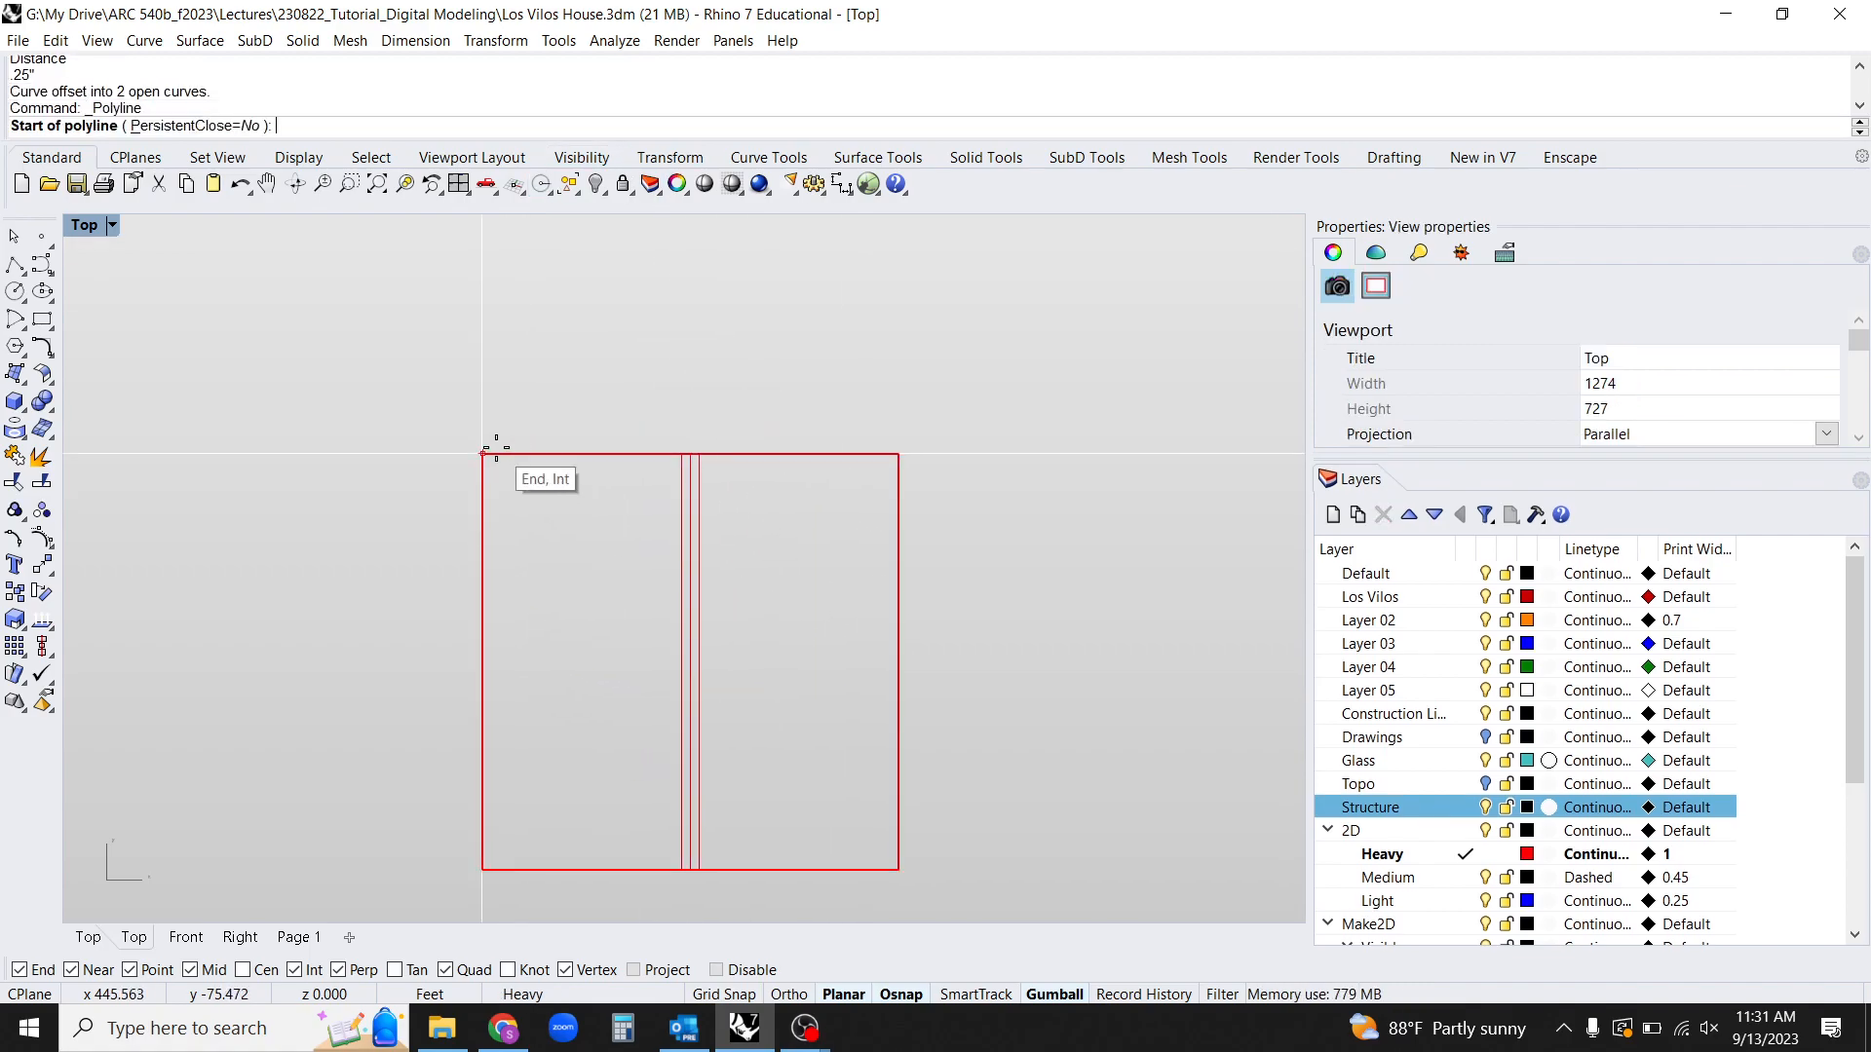
key("Escape")
Draw a thin flange rectangle across the full width of the square, along its upper edge.
type("Rectangle")
key("Return")
left_click(484, 454)
left_click(899, 476)
Copy the flange rectangle from its lower corner to the square's lower corner so it lies along the lower edge.
left_click(833, 477)
type("co")
key("Return")
left_click(899, 476)
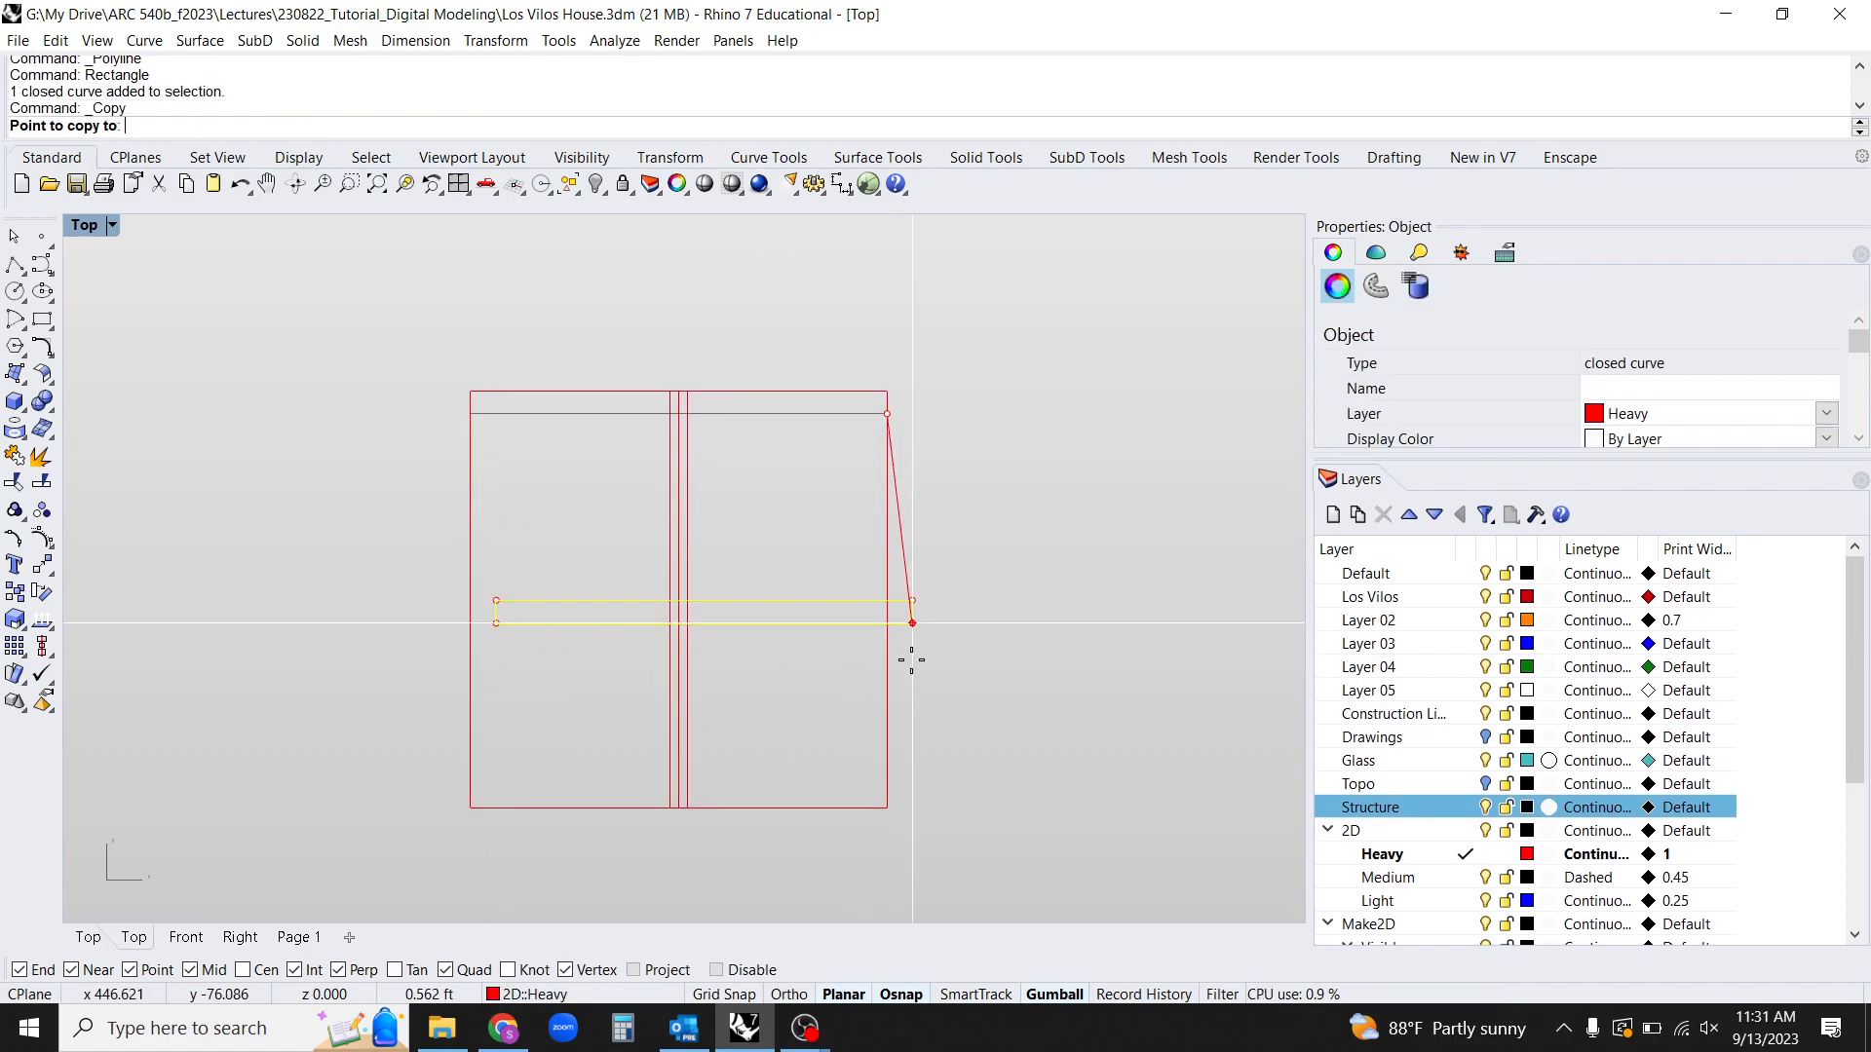
left_click(886, 808)
key("Return")
Delete the original 1-foot square, keeping the two flange rectangles and the vertical web lines.
left_click(887, 729)
type("D")
key("Return")
Trim the flange rectangles and web lines against each other, removing the centre line and the overlapping segments to leave an I-shaped outline.
right_click_drag(744, 466, 744, 533, "ctrl")
left_click_drag(901, 760, 473, 343)
scroll(734, 360, "up", 5)
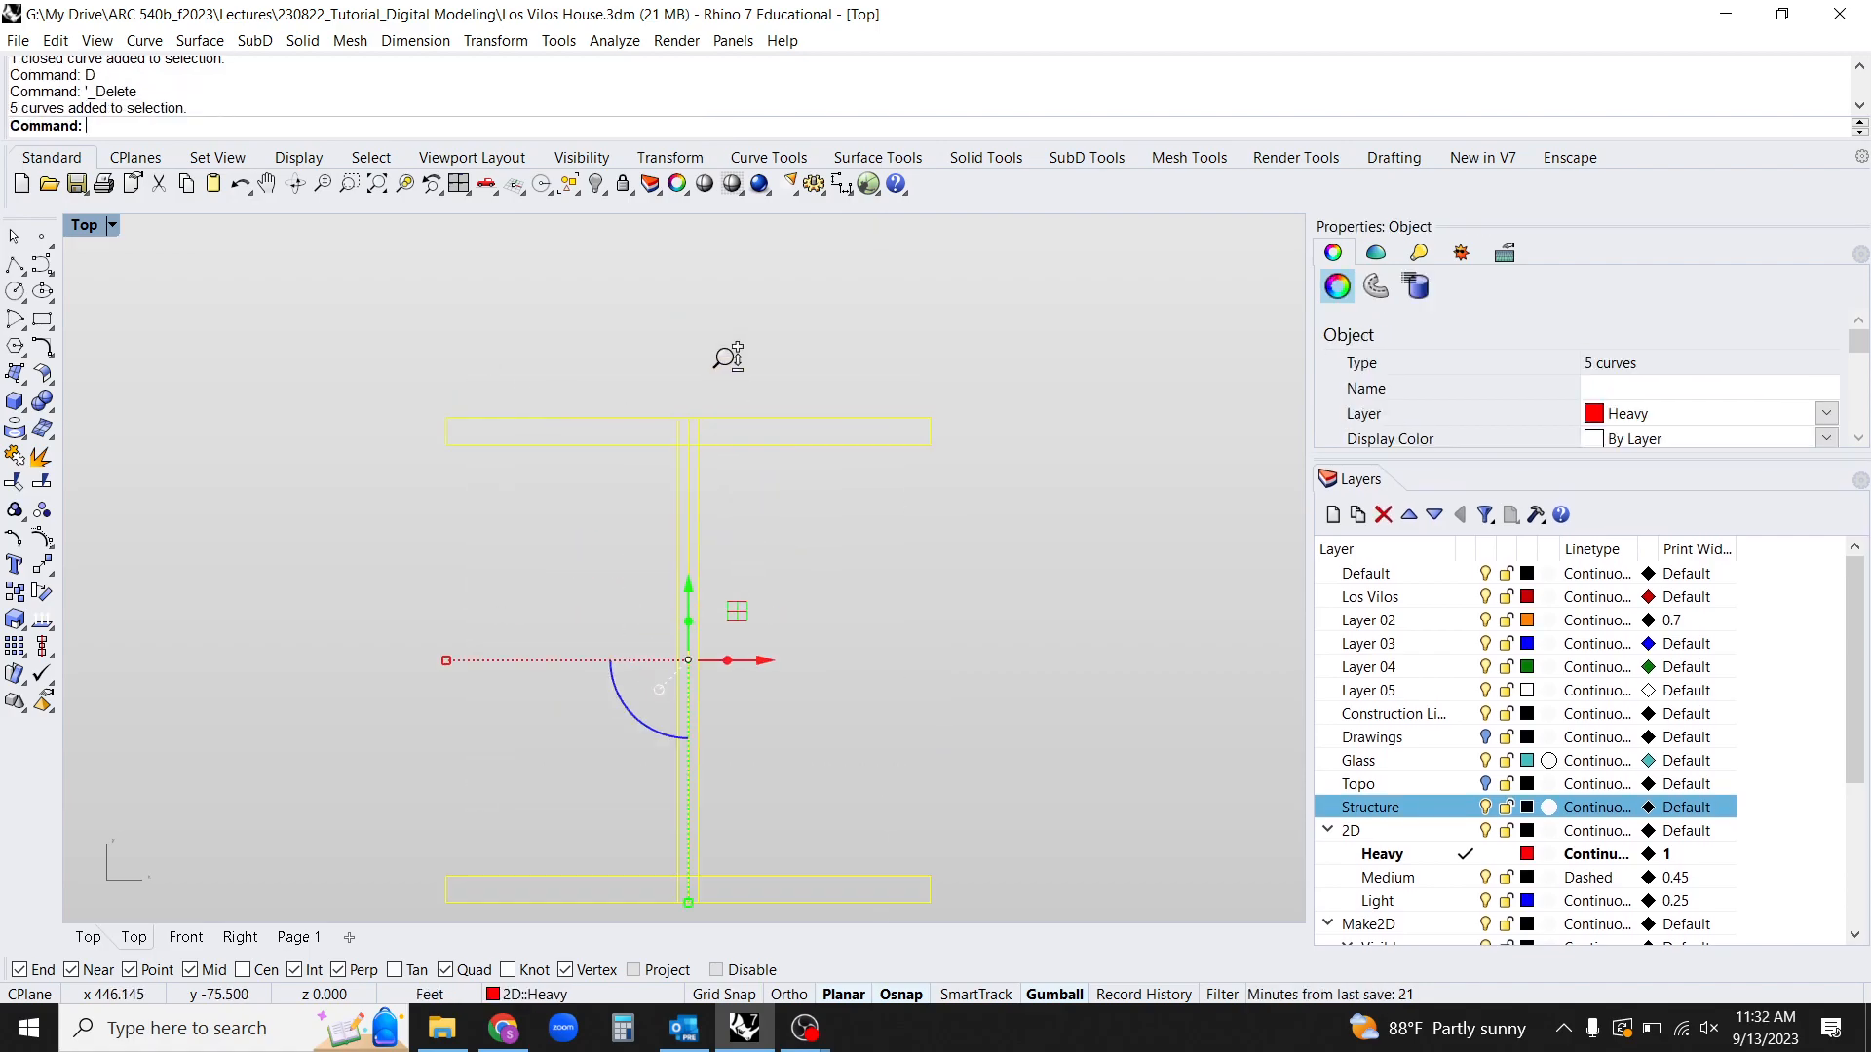
key("ctrl+t")
left_click_drag(613, 430, 643, 504)
scroll(714, 489, "down", 10)
right_click_drag(721, 828, 731, 548)
scroll(764, 511, "up", 8)
left_click_drag(813, 506, 536, 480)
left_click_drag(714, 479, 662, 370)
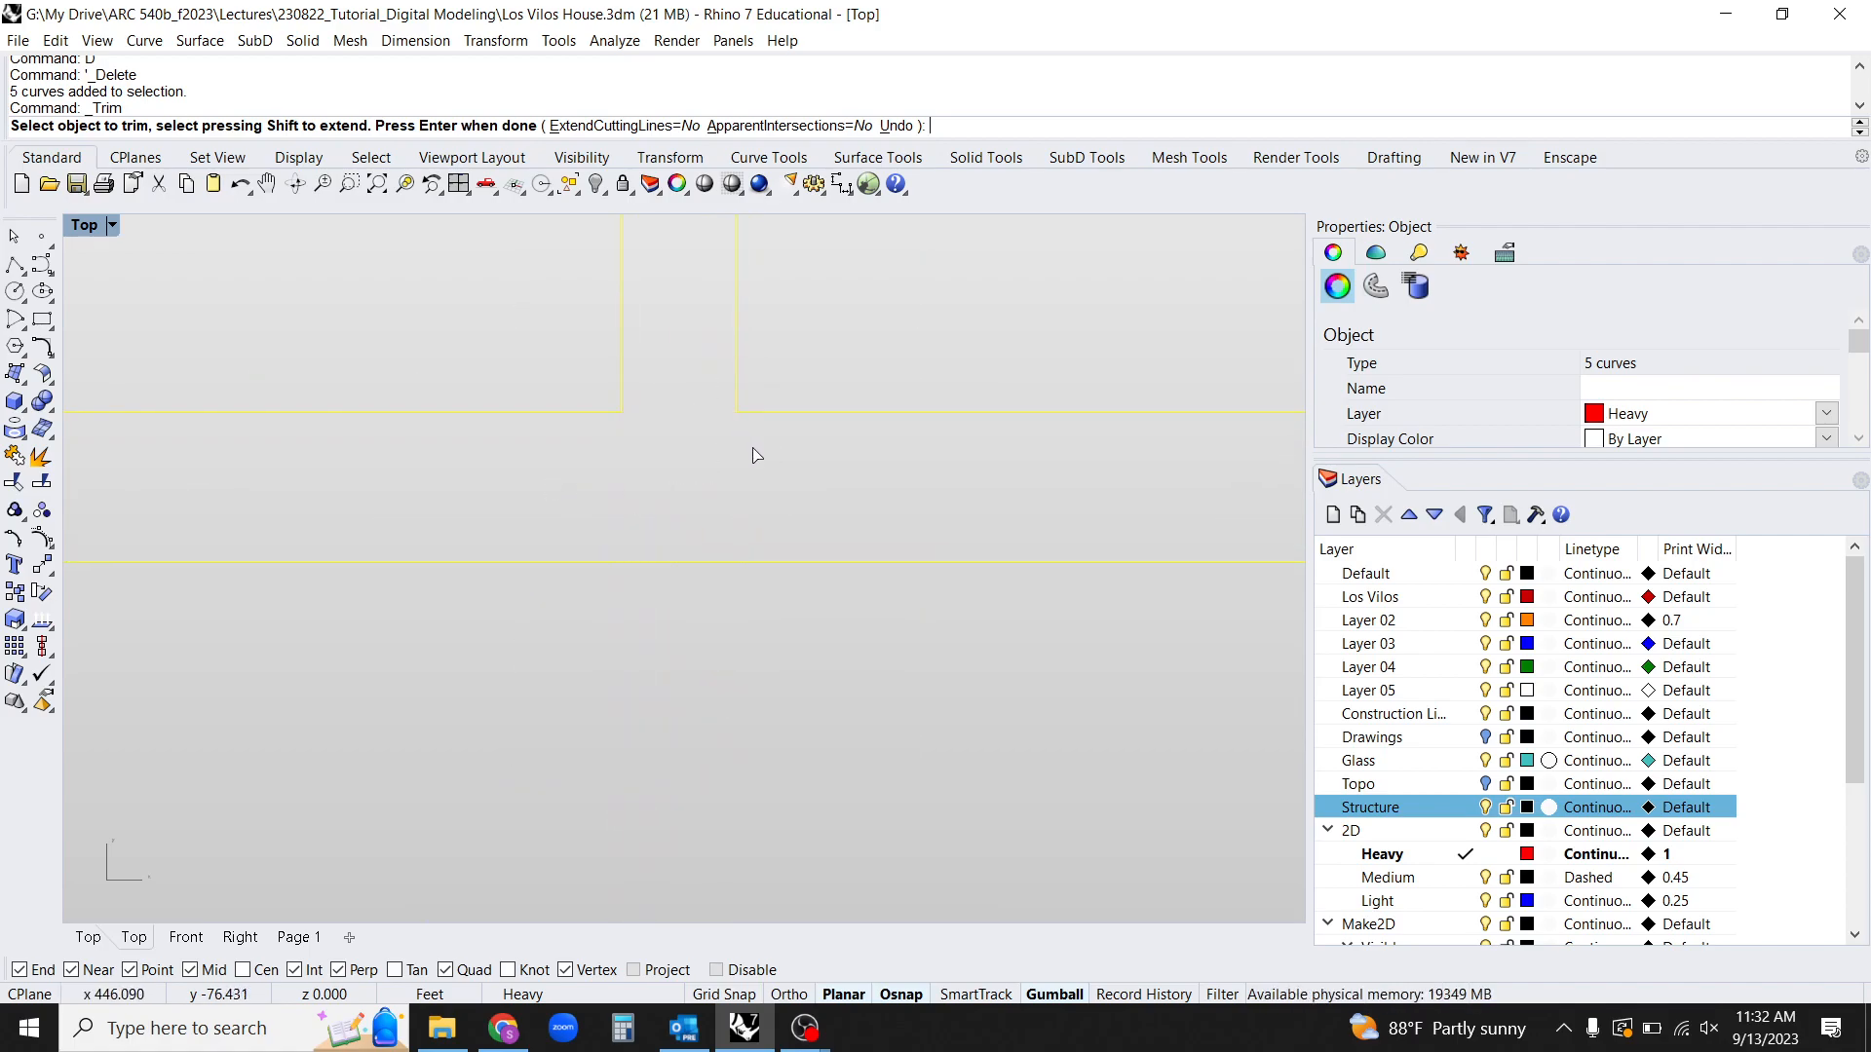
key("Return")
Join the trimmed flange and web curves into one closed I-beam profile.
type("Join")
key("Return")
scroll(782, 695, "down", 6)
left_click(831, 634)
left_click(747, 555)
right_click_drag(825, 505, 811, 605)
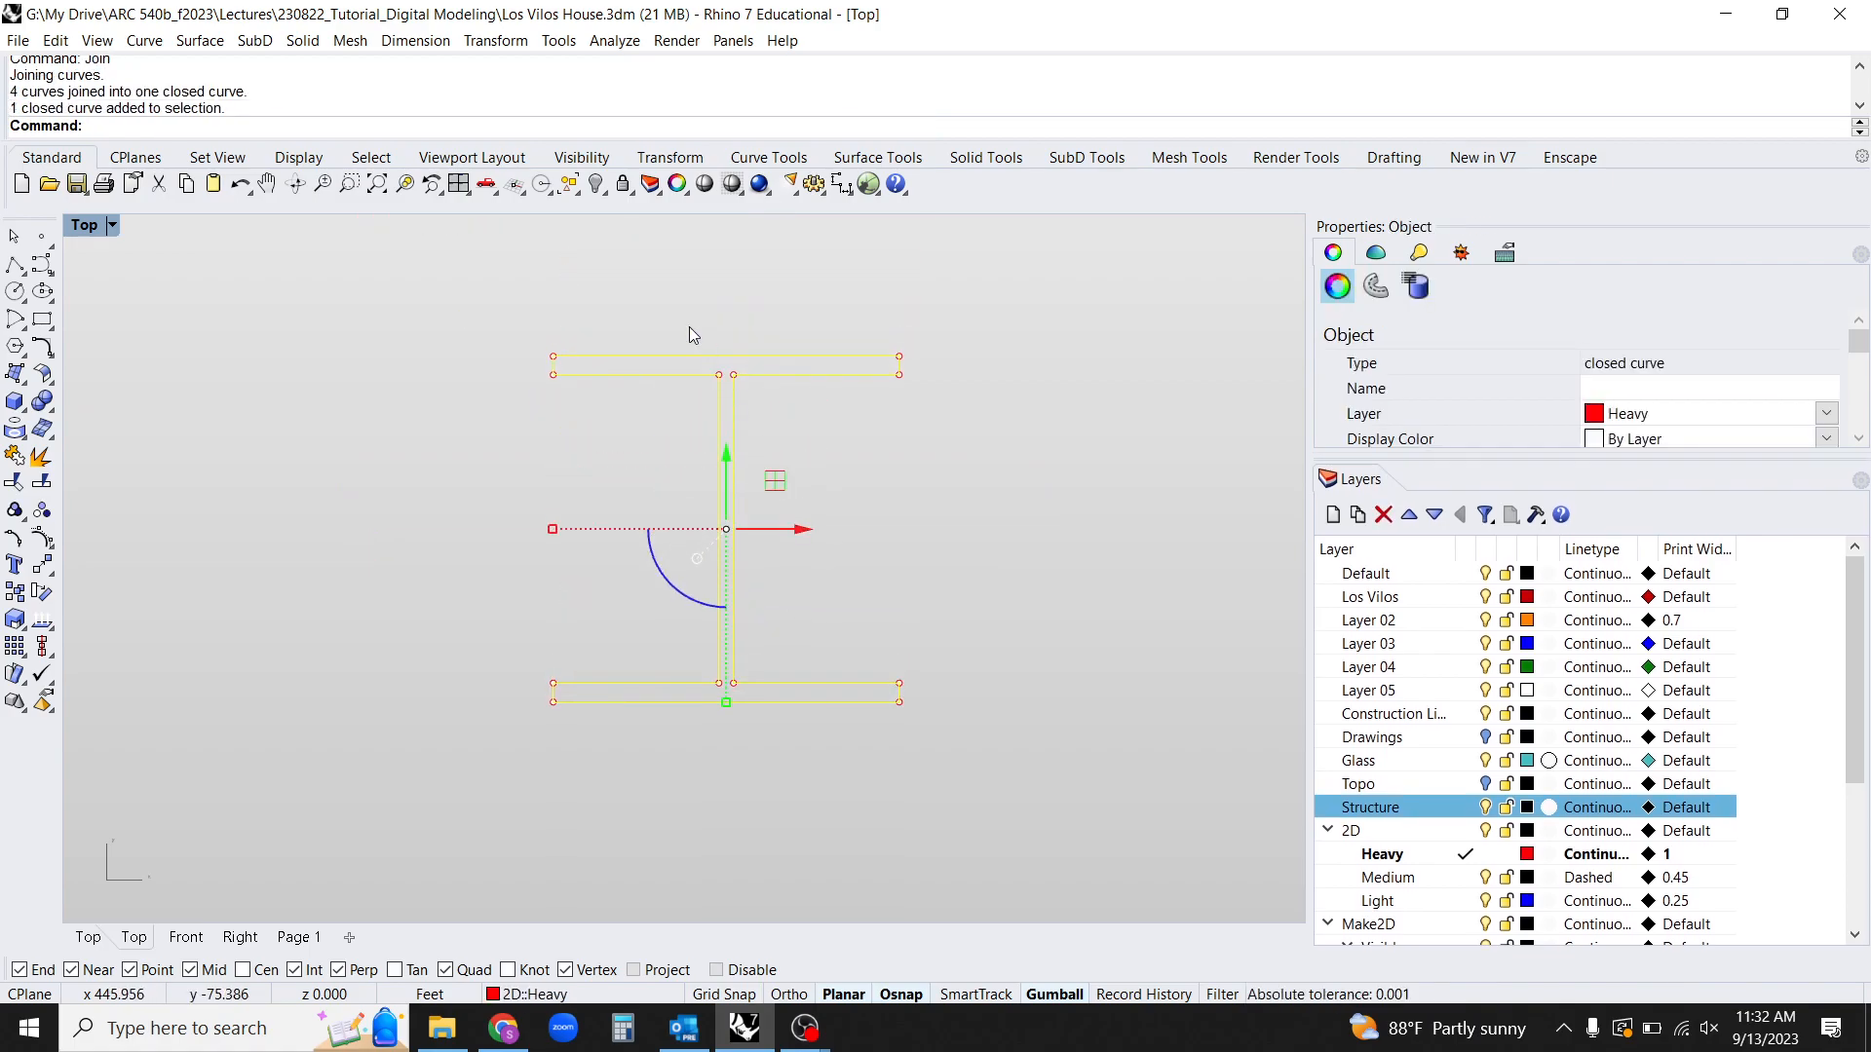
left_click_drag(676, 296, 727, 395)
left_click_drag(535, 567, 816, 768)
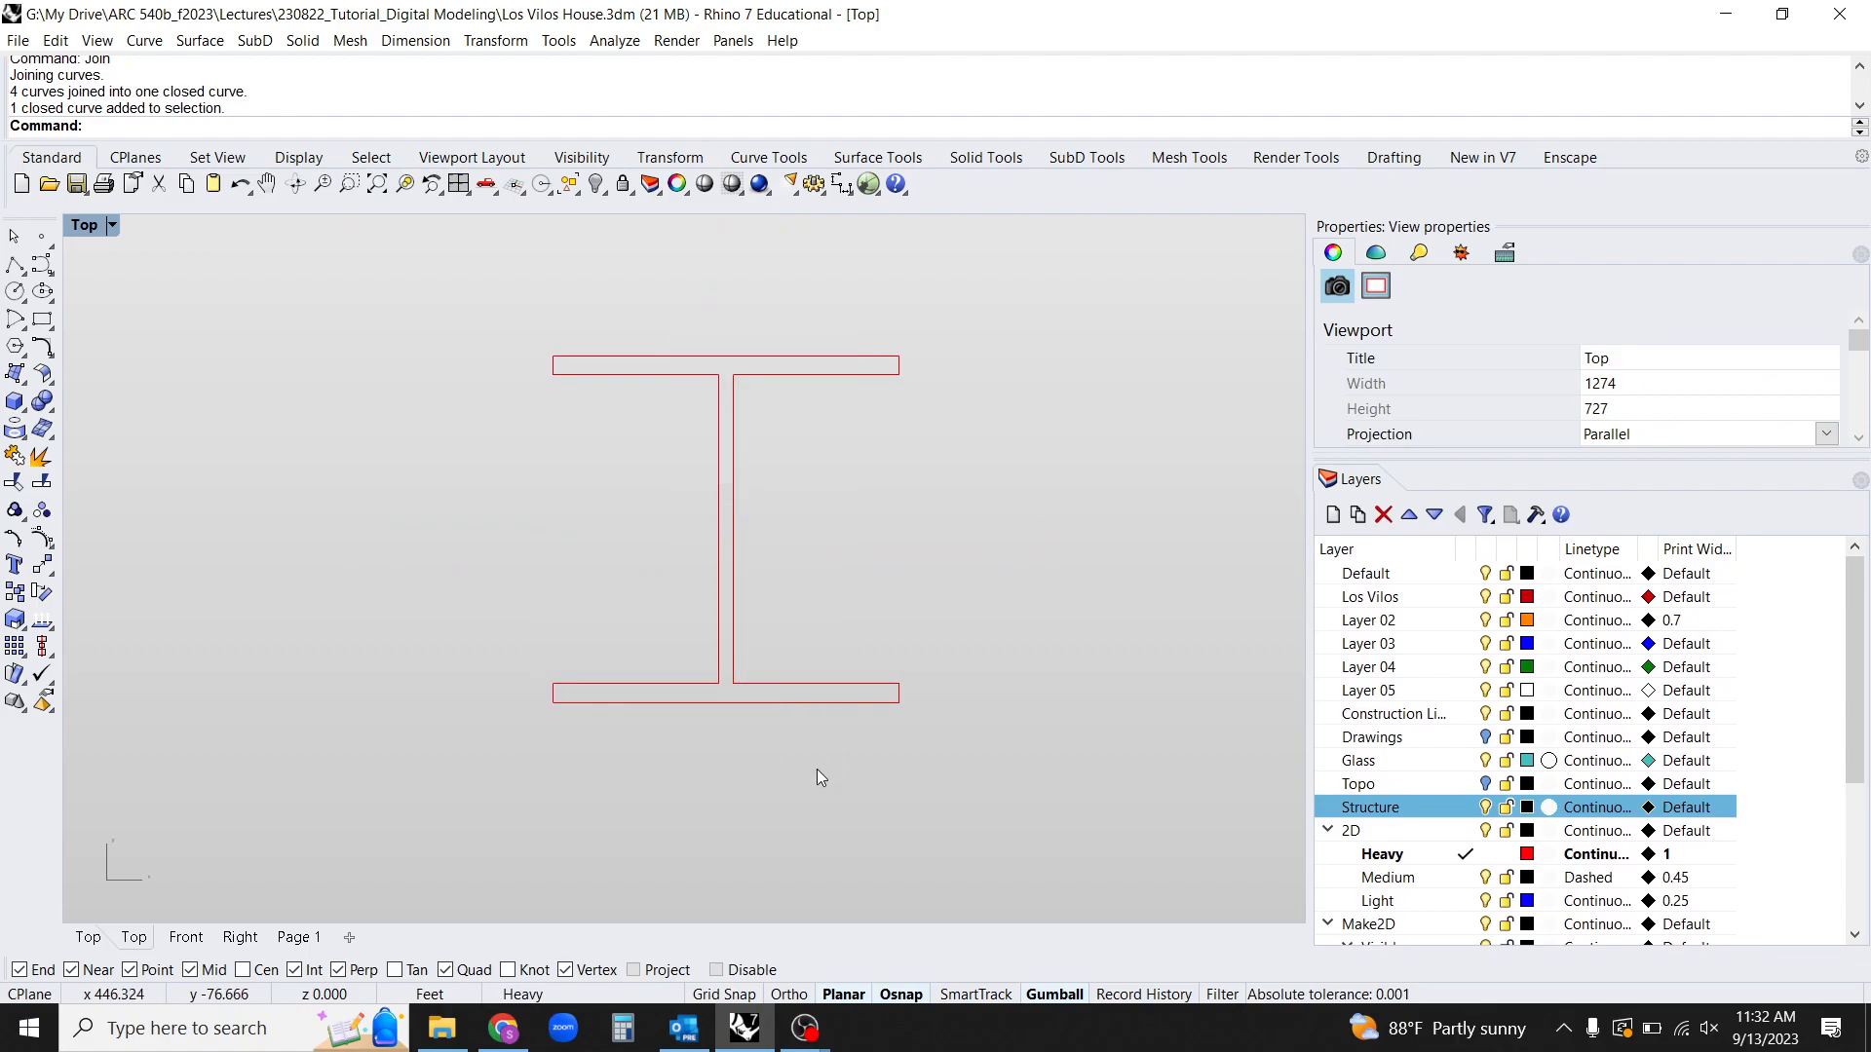
Move the I-beam profile in the courtyard to the Structure layer.
left_click(822, 702)
scroll(821, 703, "down", 10)
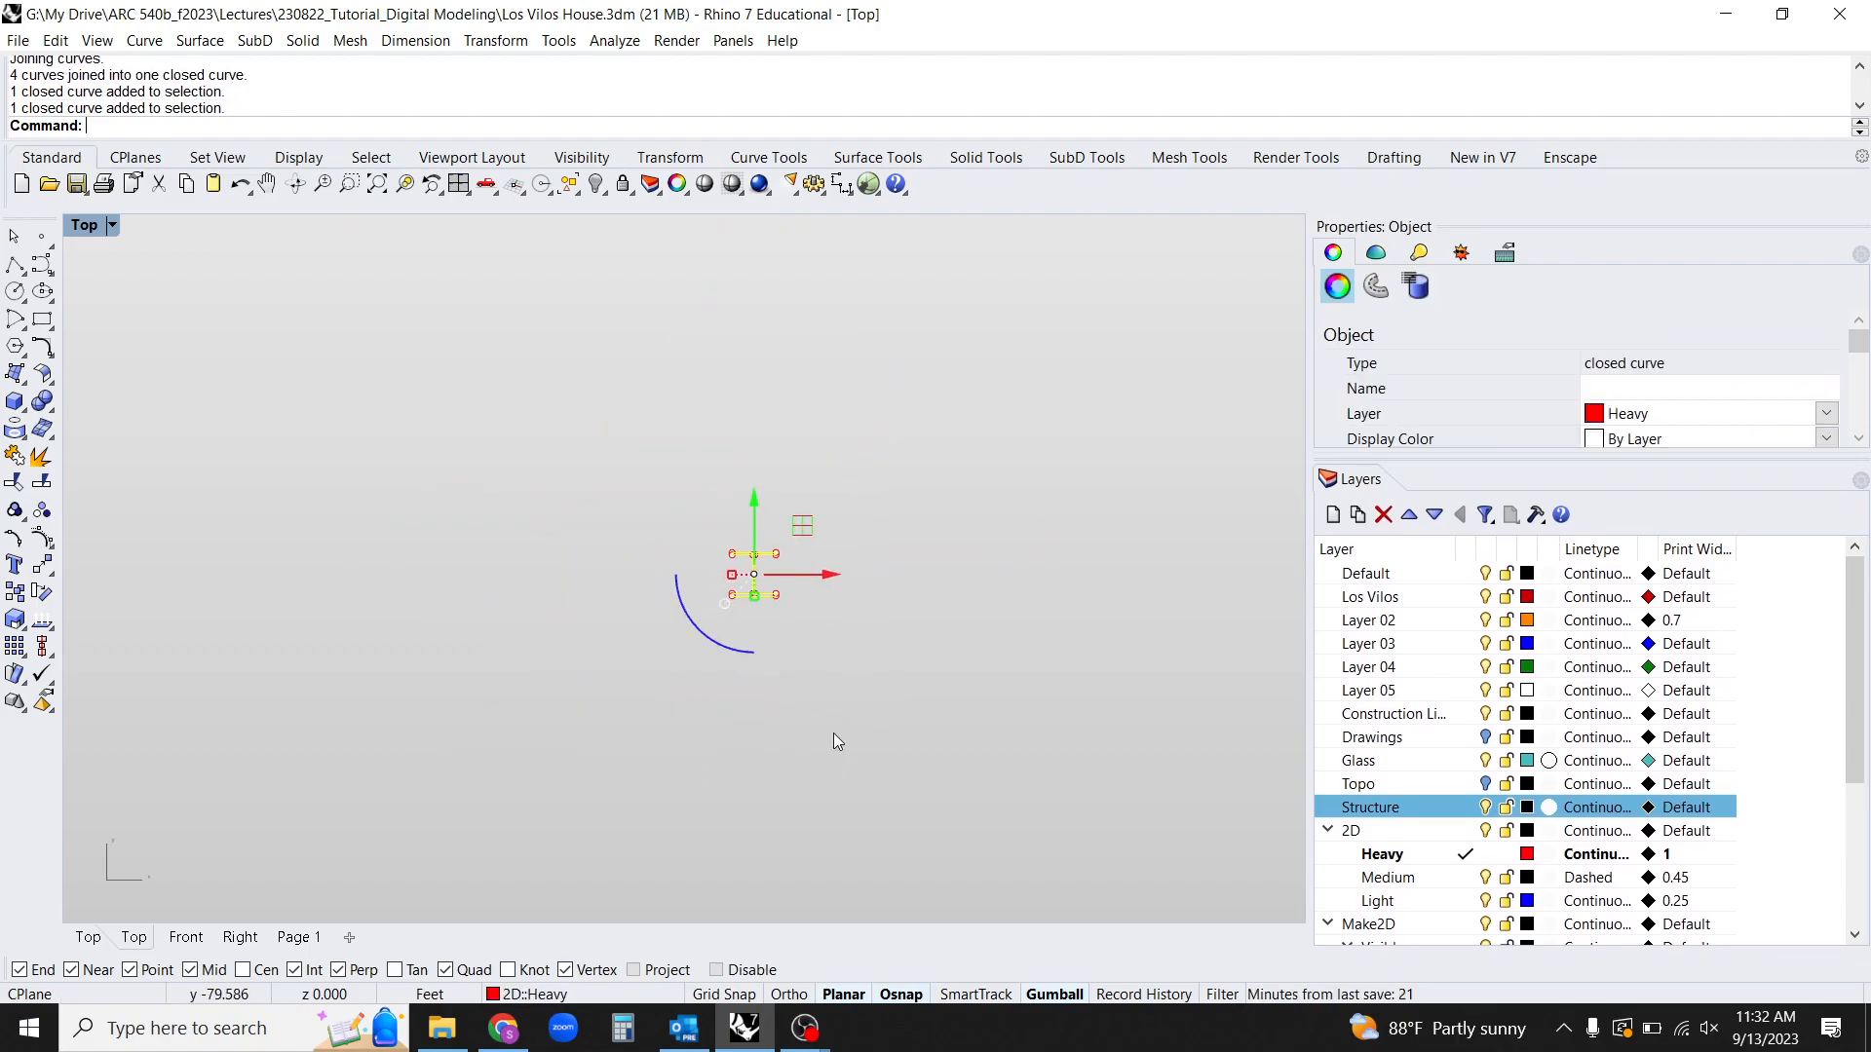
scroll(624, 610, "down", 15)
right_click_drag(776, 747, 697, 686)
mouse_move(732, 679)
right_mouse_down("ctrl+shift")
mouse_move(641, 556)
mouse_move(730, 677)
right_mouse_up("ctrl+shift")
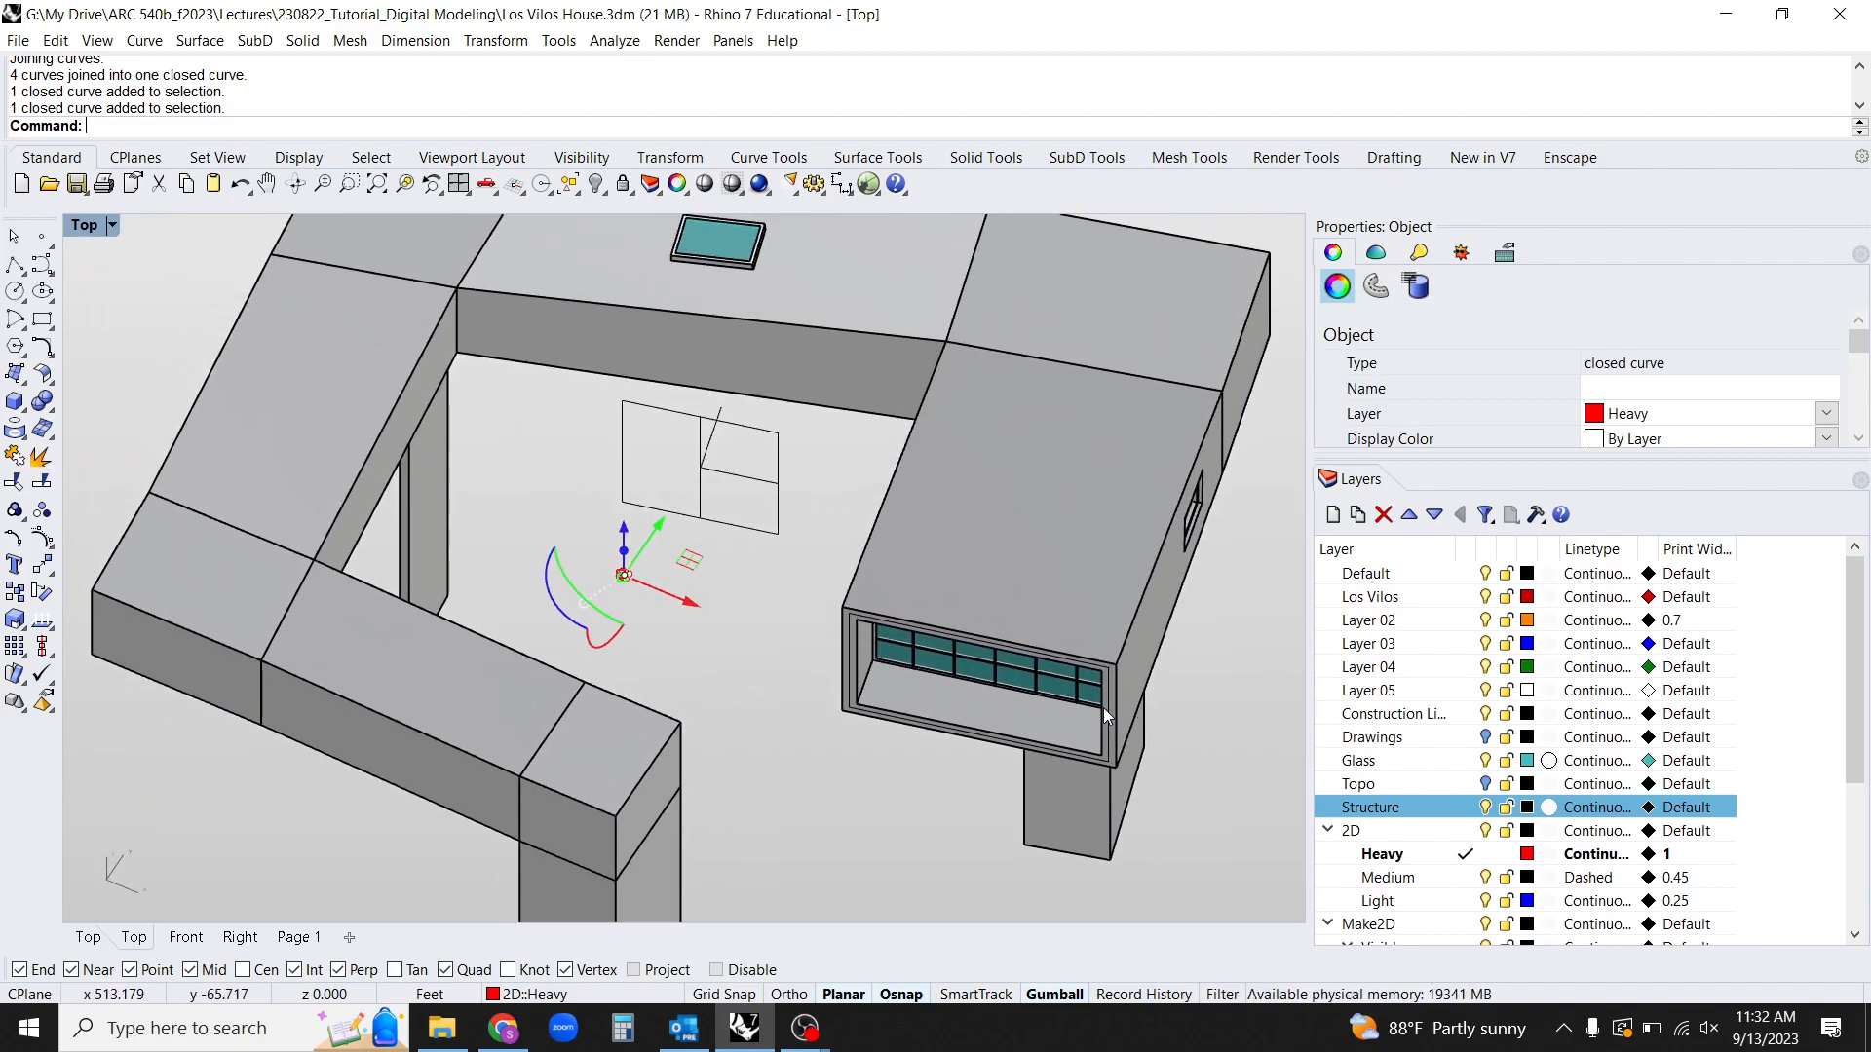
left_click(1157, 826)
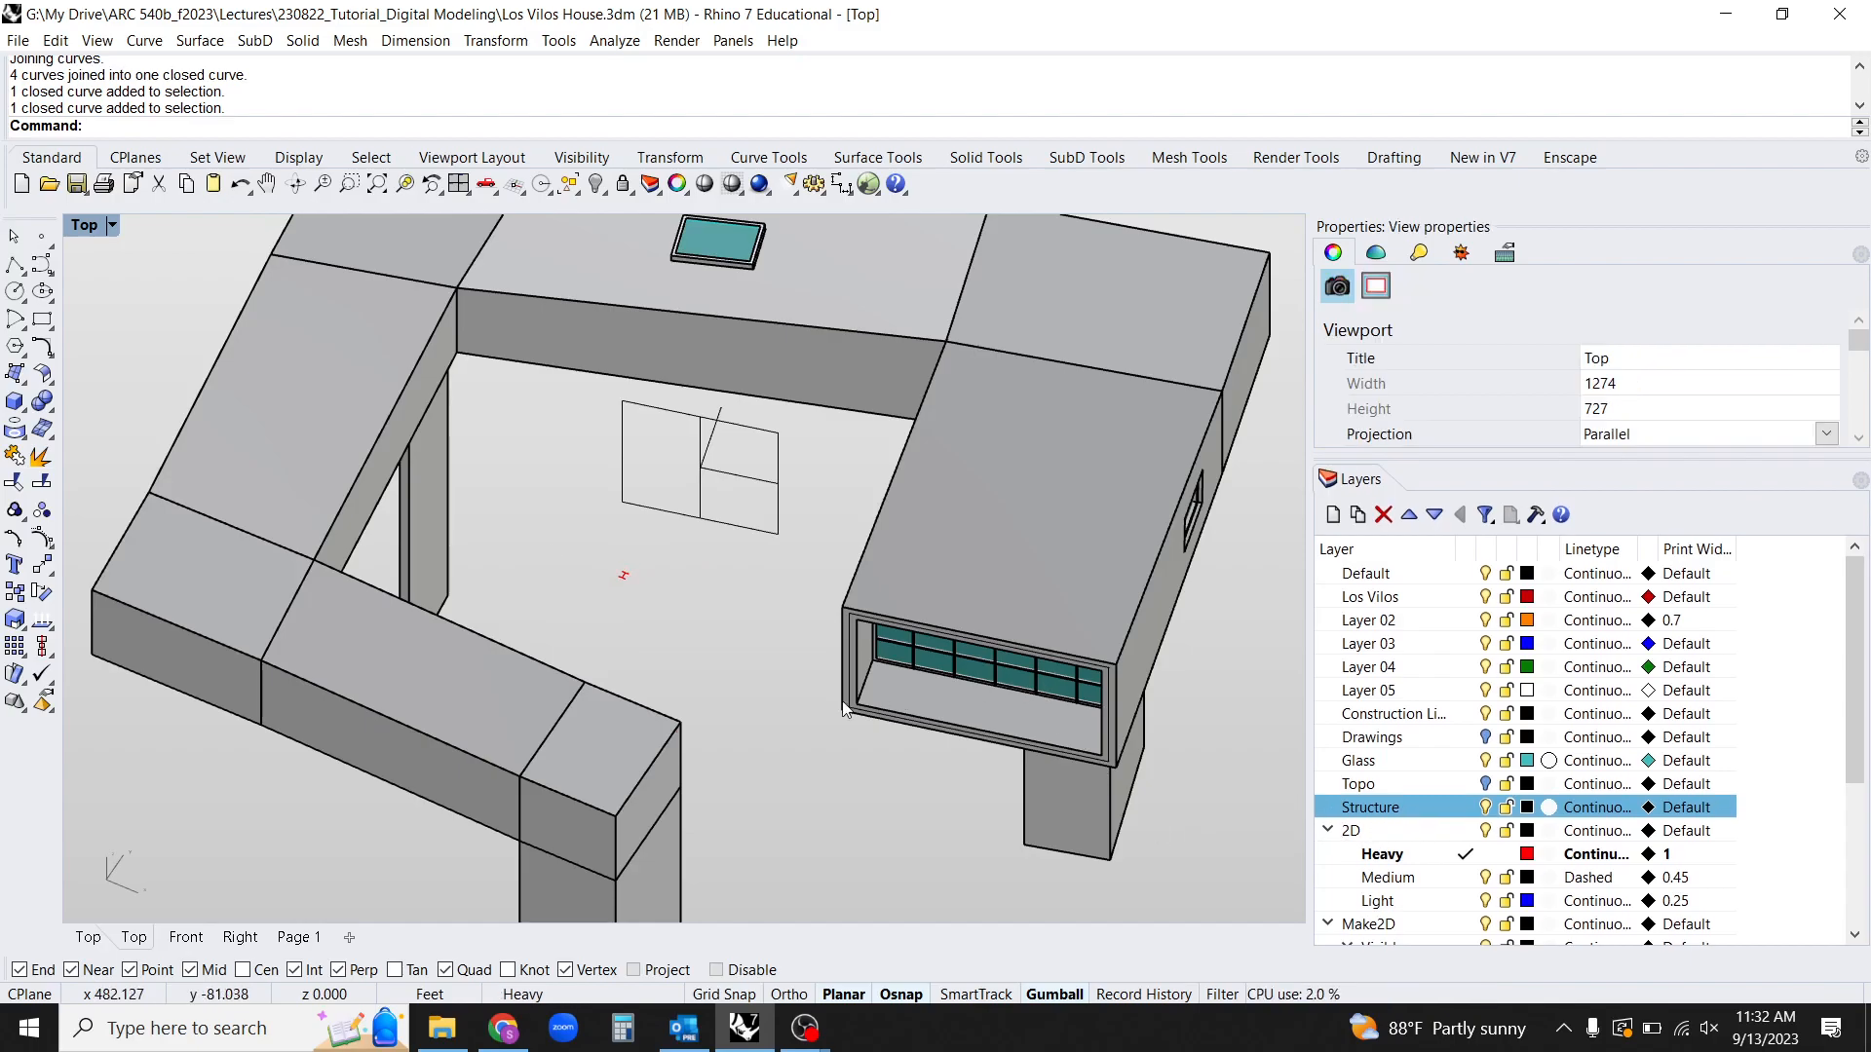
left_click(626, 579)
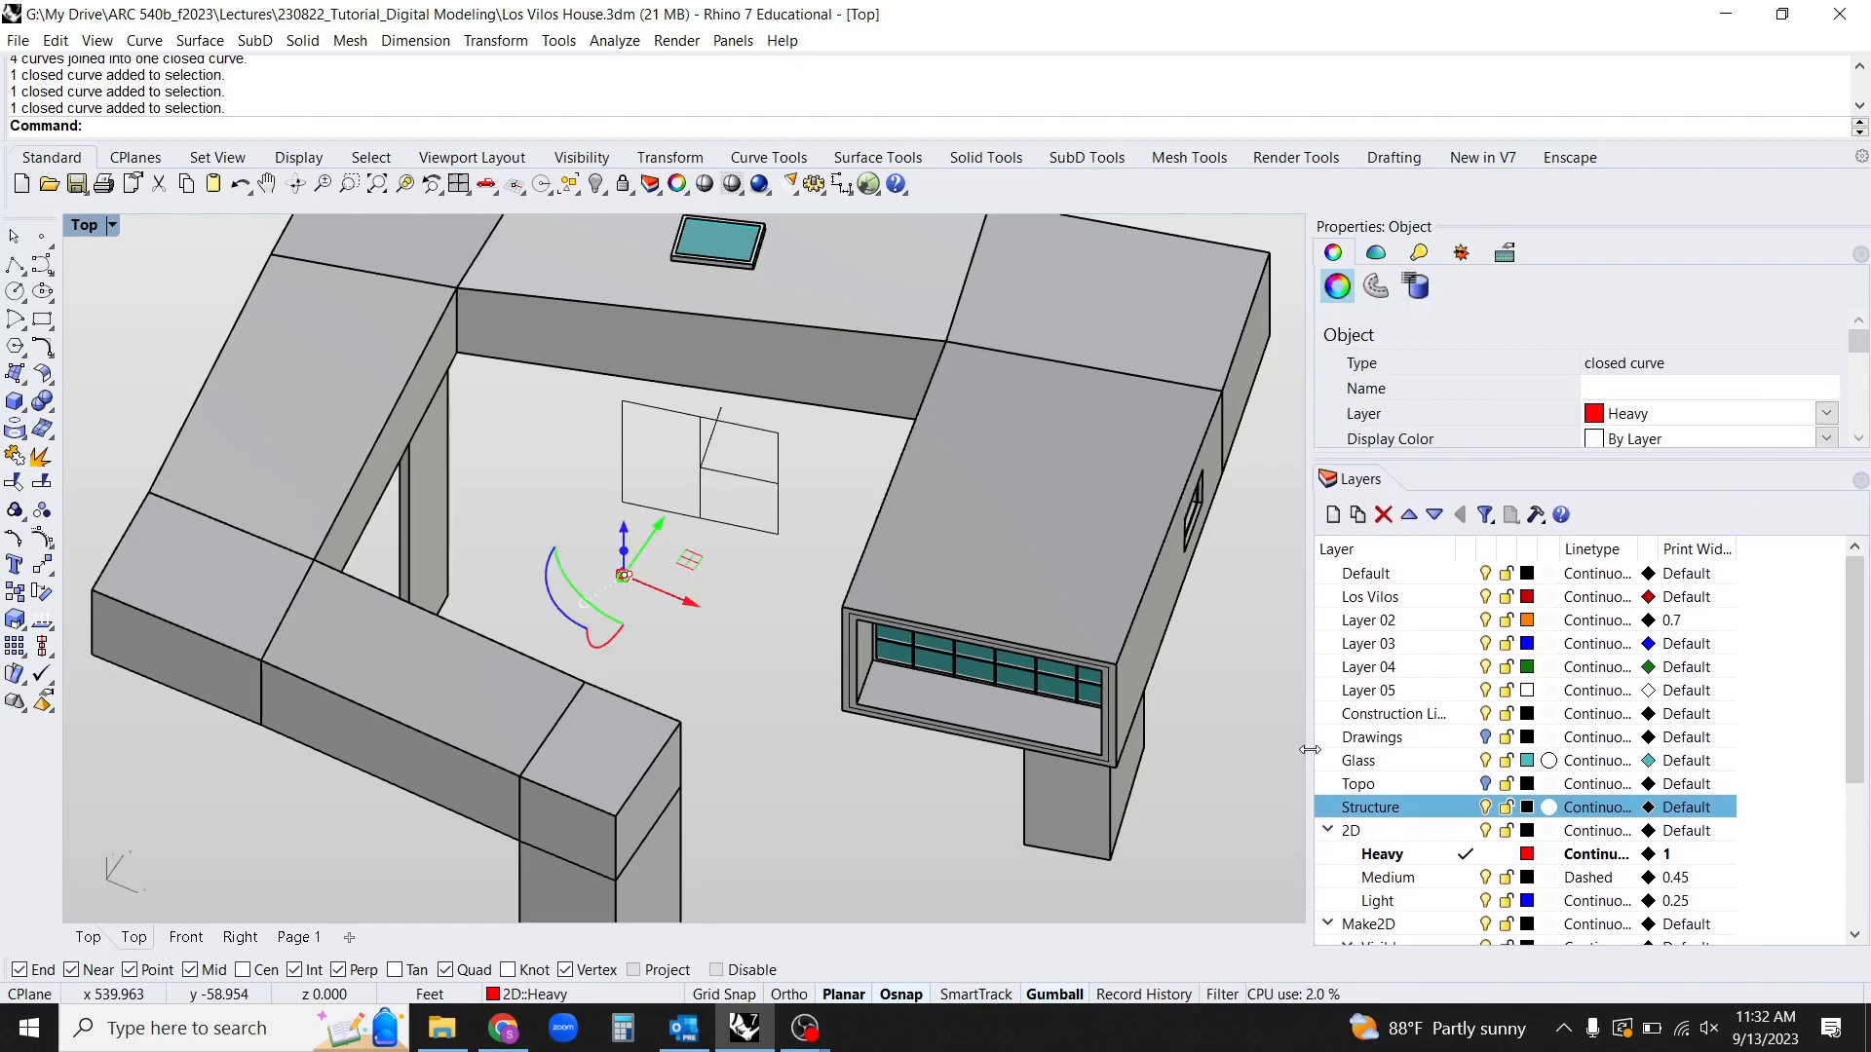
right_click(1406, 814)
left_click(1491, 719)
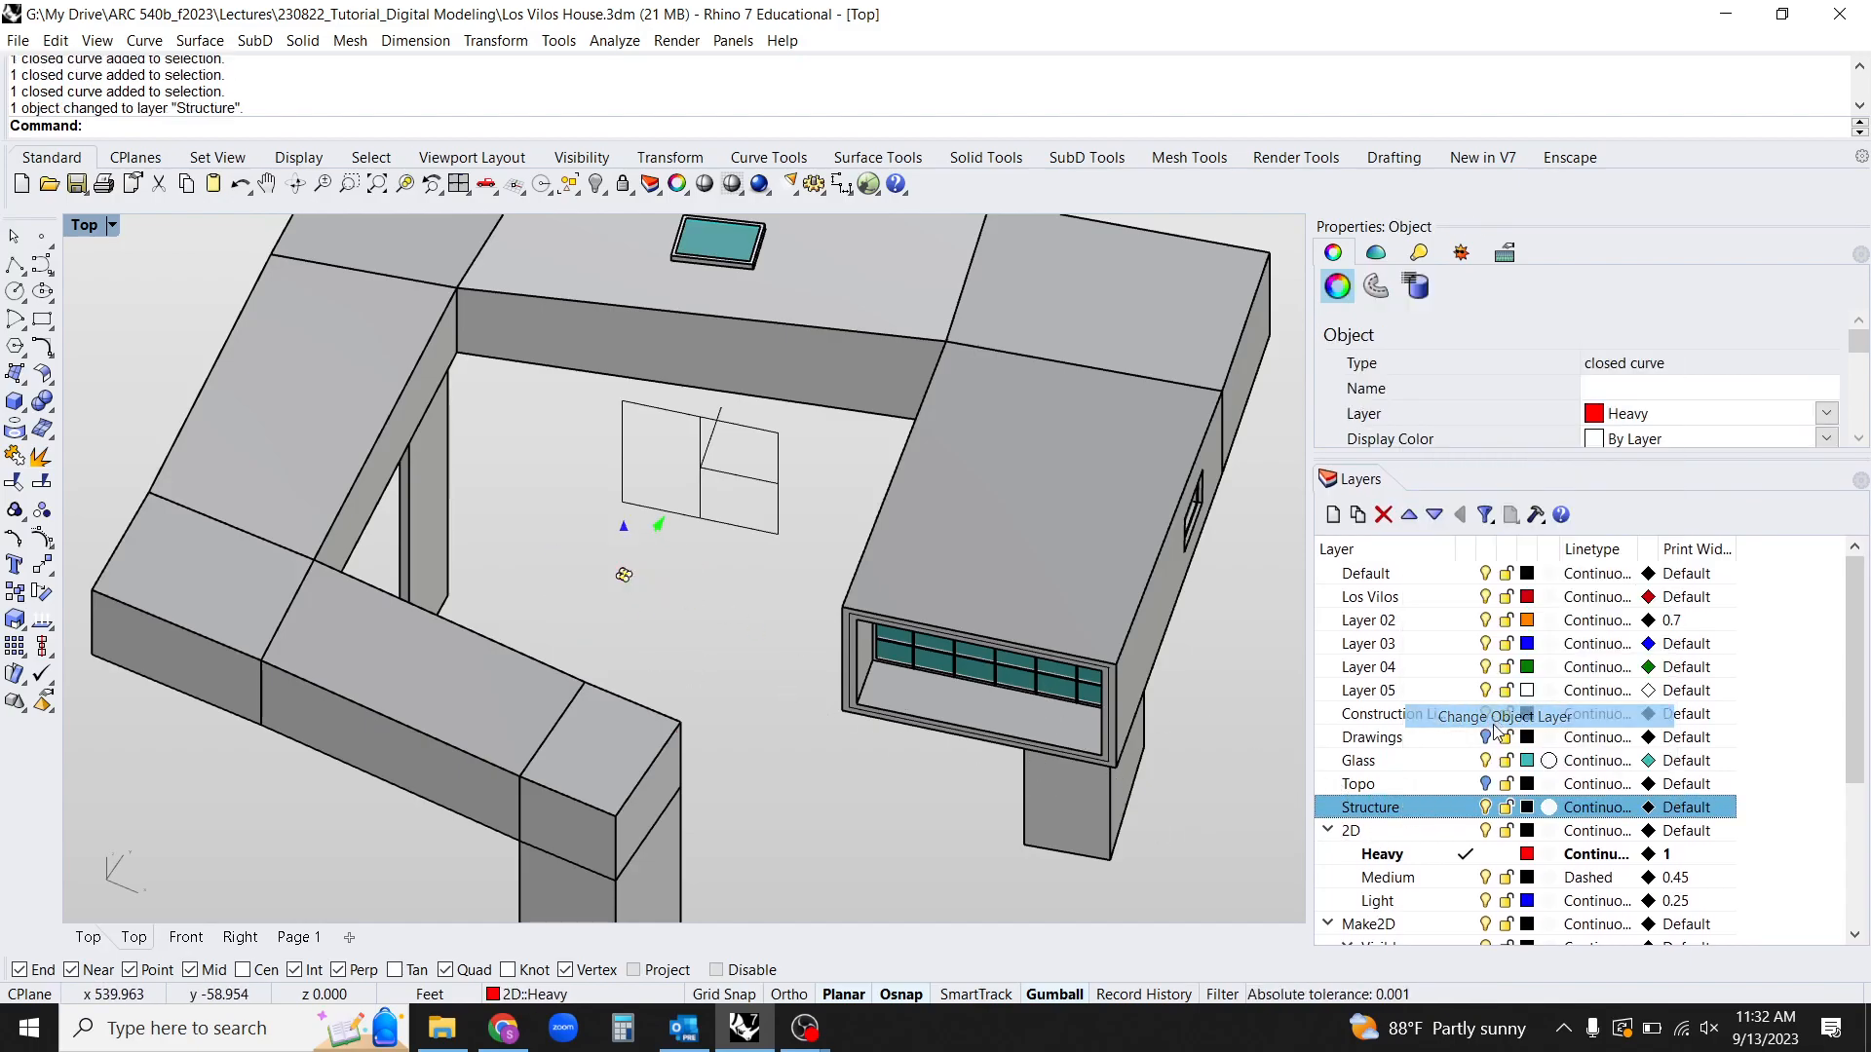
Select all objects on the Structure layer and isolate them.
right_click(1420, 812)
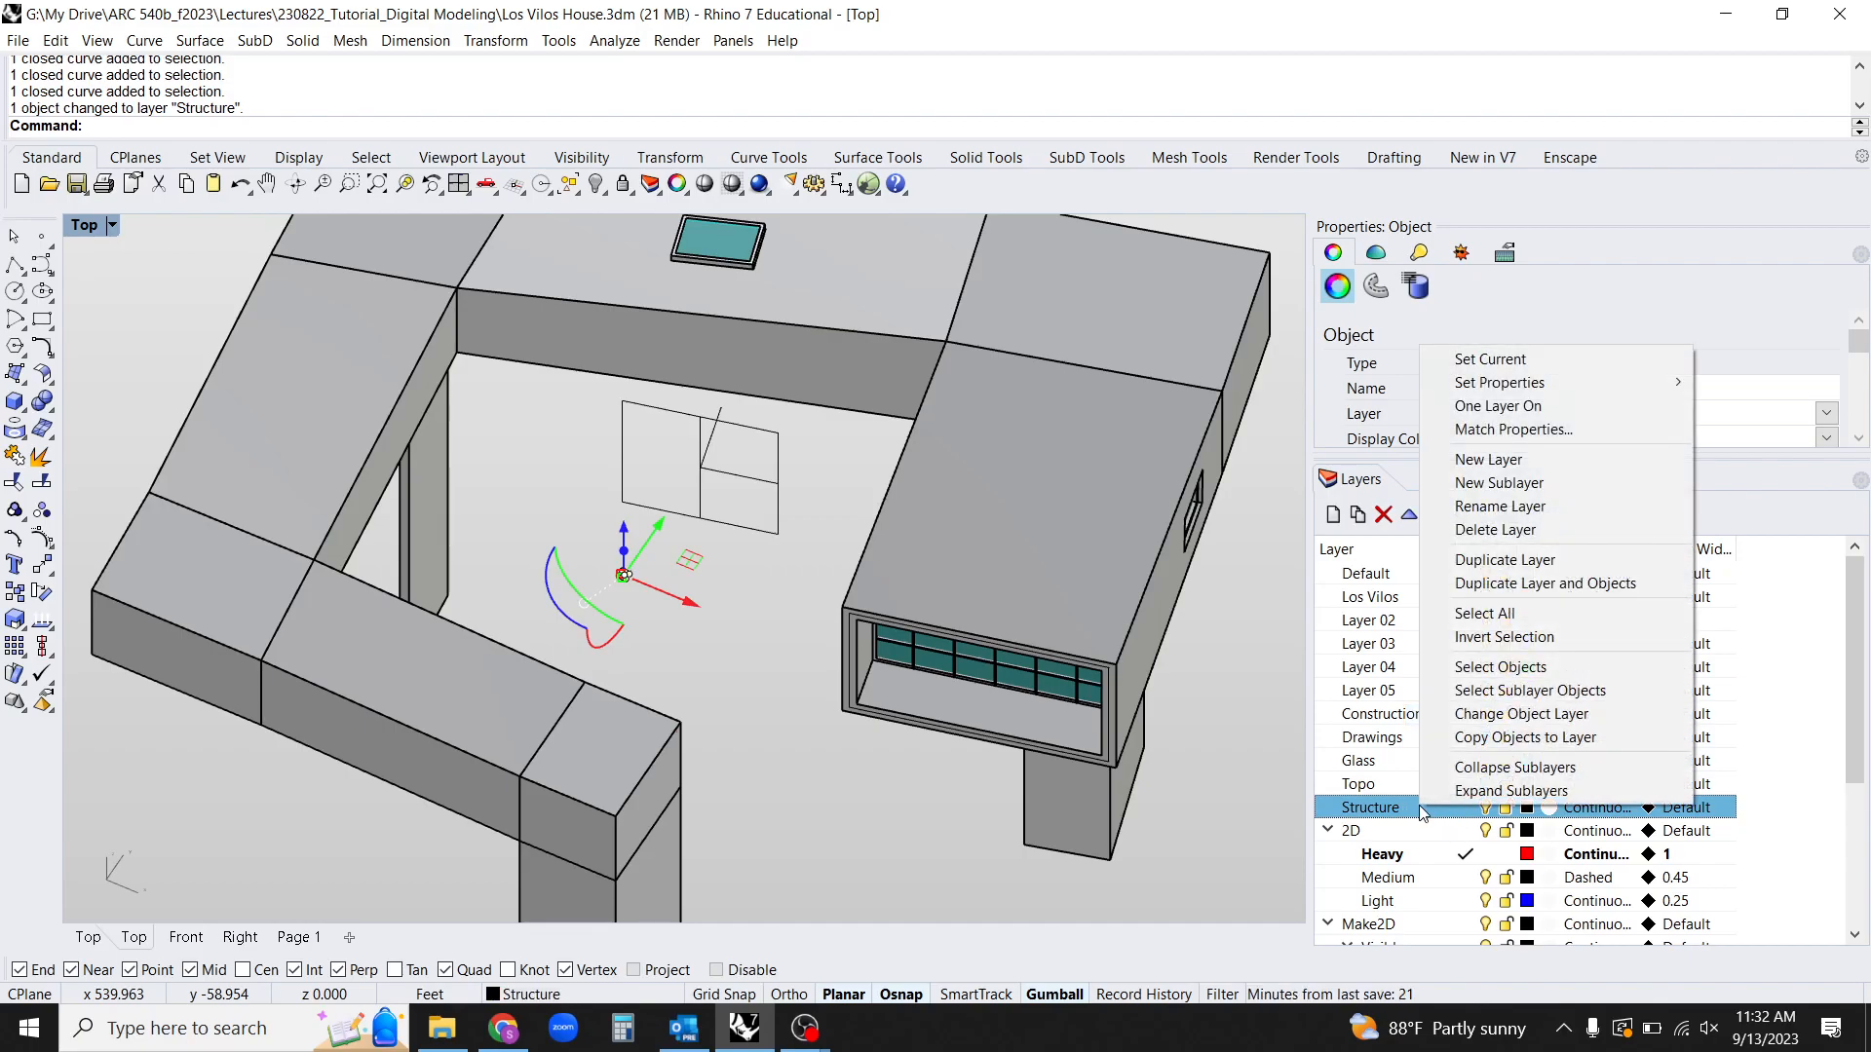
left_click(1509, 668)
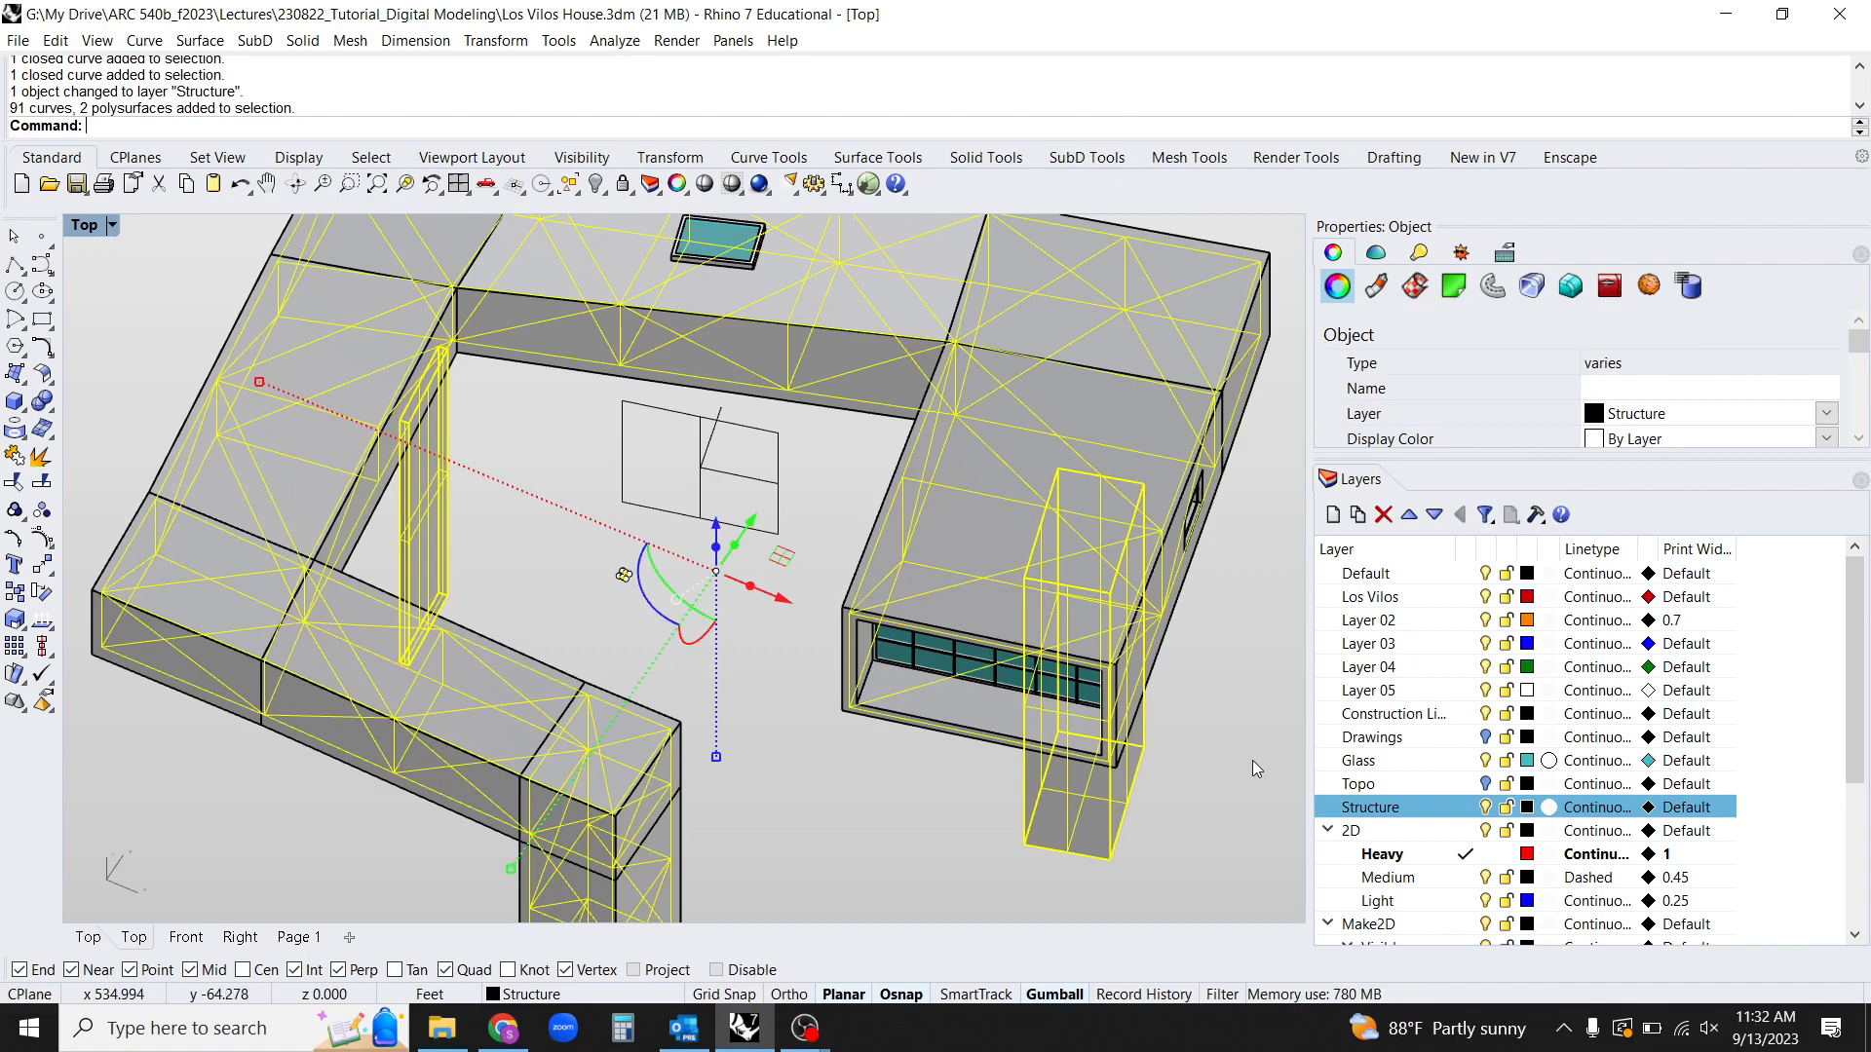
type("losl")
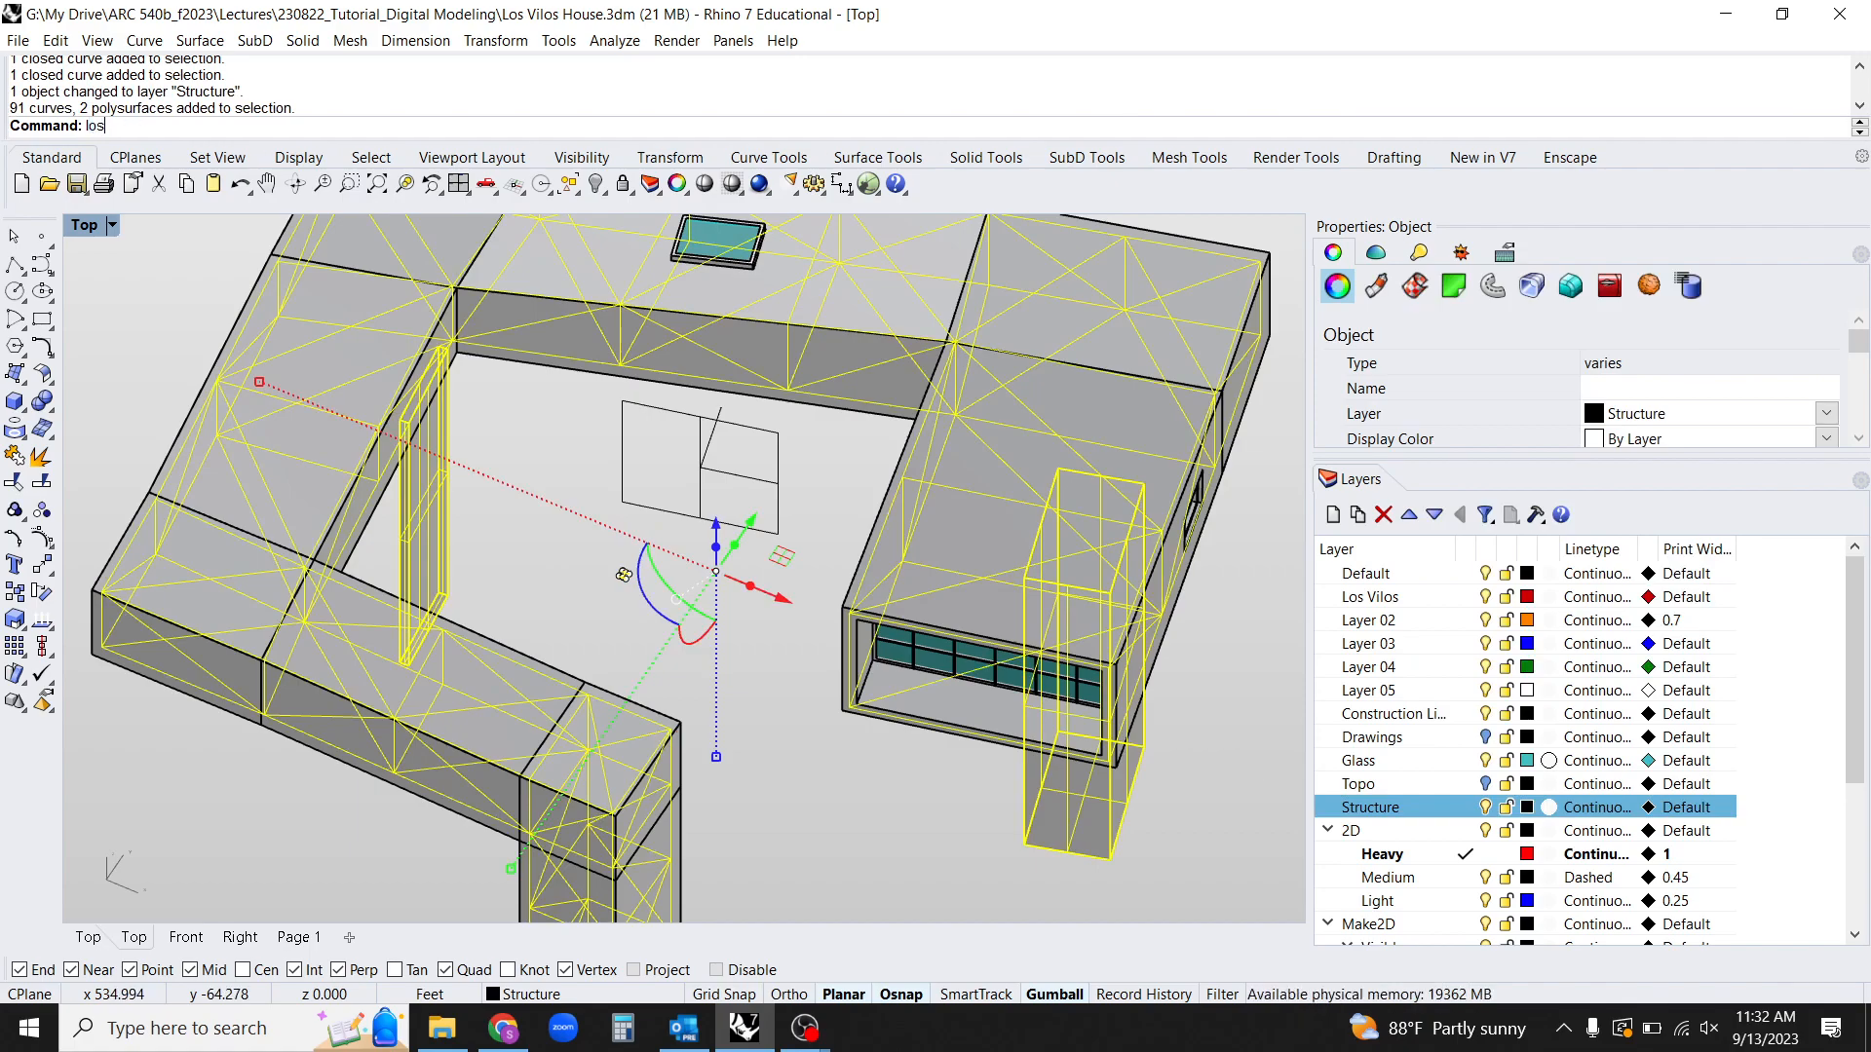
key("BackSpace")
key("BackSpace")
key("BackSpace")
type("sol")
key("Return")
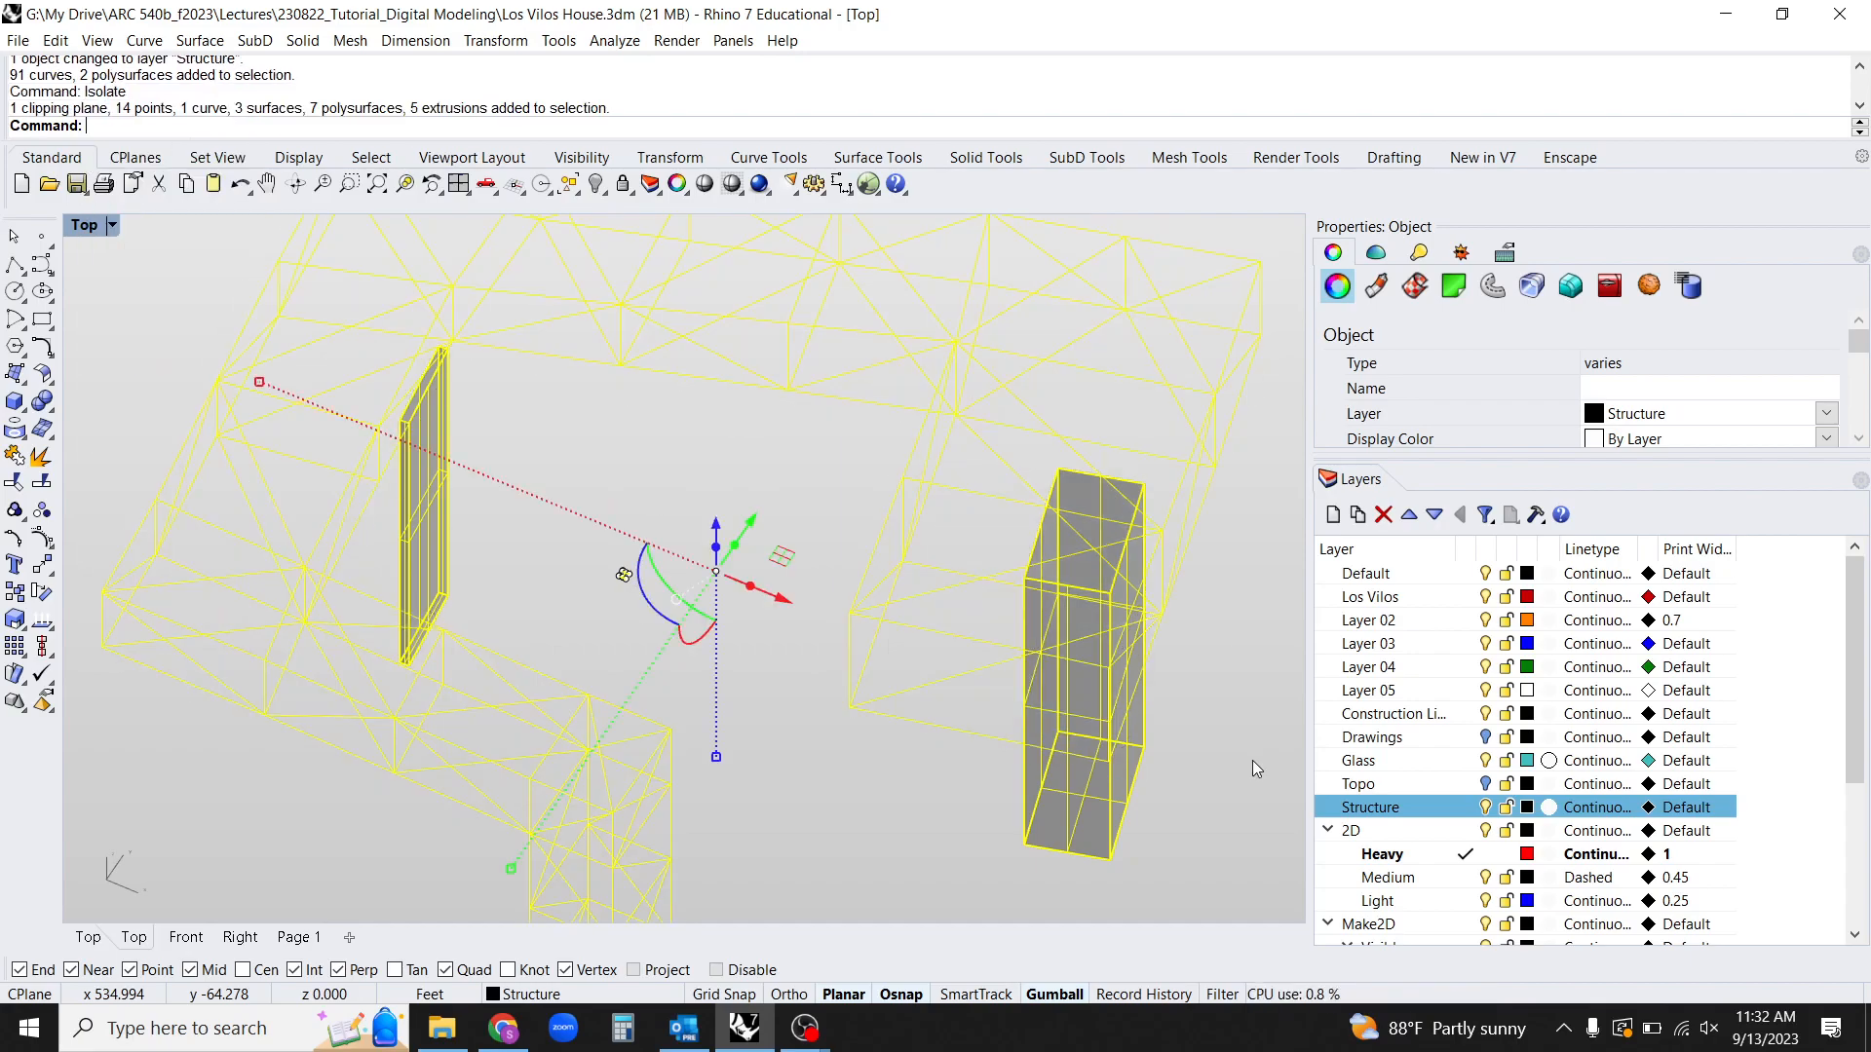
left_click(993, 865)
Rotate the I-beam profile upright so that its web stands vertically.
right_click_drag(955, 834, 886, 782)
scroll(888, 794, "down", 5)
scroll(851, 779, "up", 3)
left_click(927, 700)
mouse_move(975, 727)
right_mouse_down("ctrl+shift")
mouse_move(806, 704)
mouse_move(975, 721)
right_mouse_up("ctrl+shift")
left_click(719, 686)
scroll(682, 693, "up", 7)
left_click(611, 587)
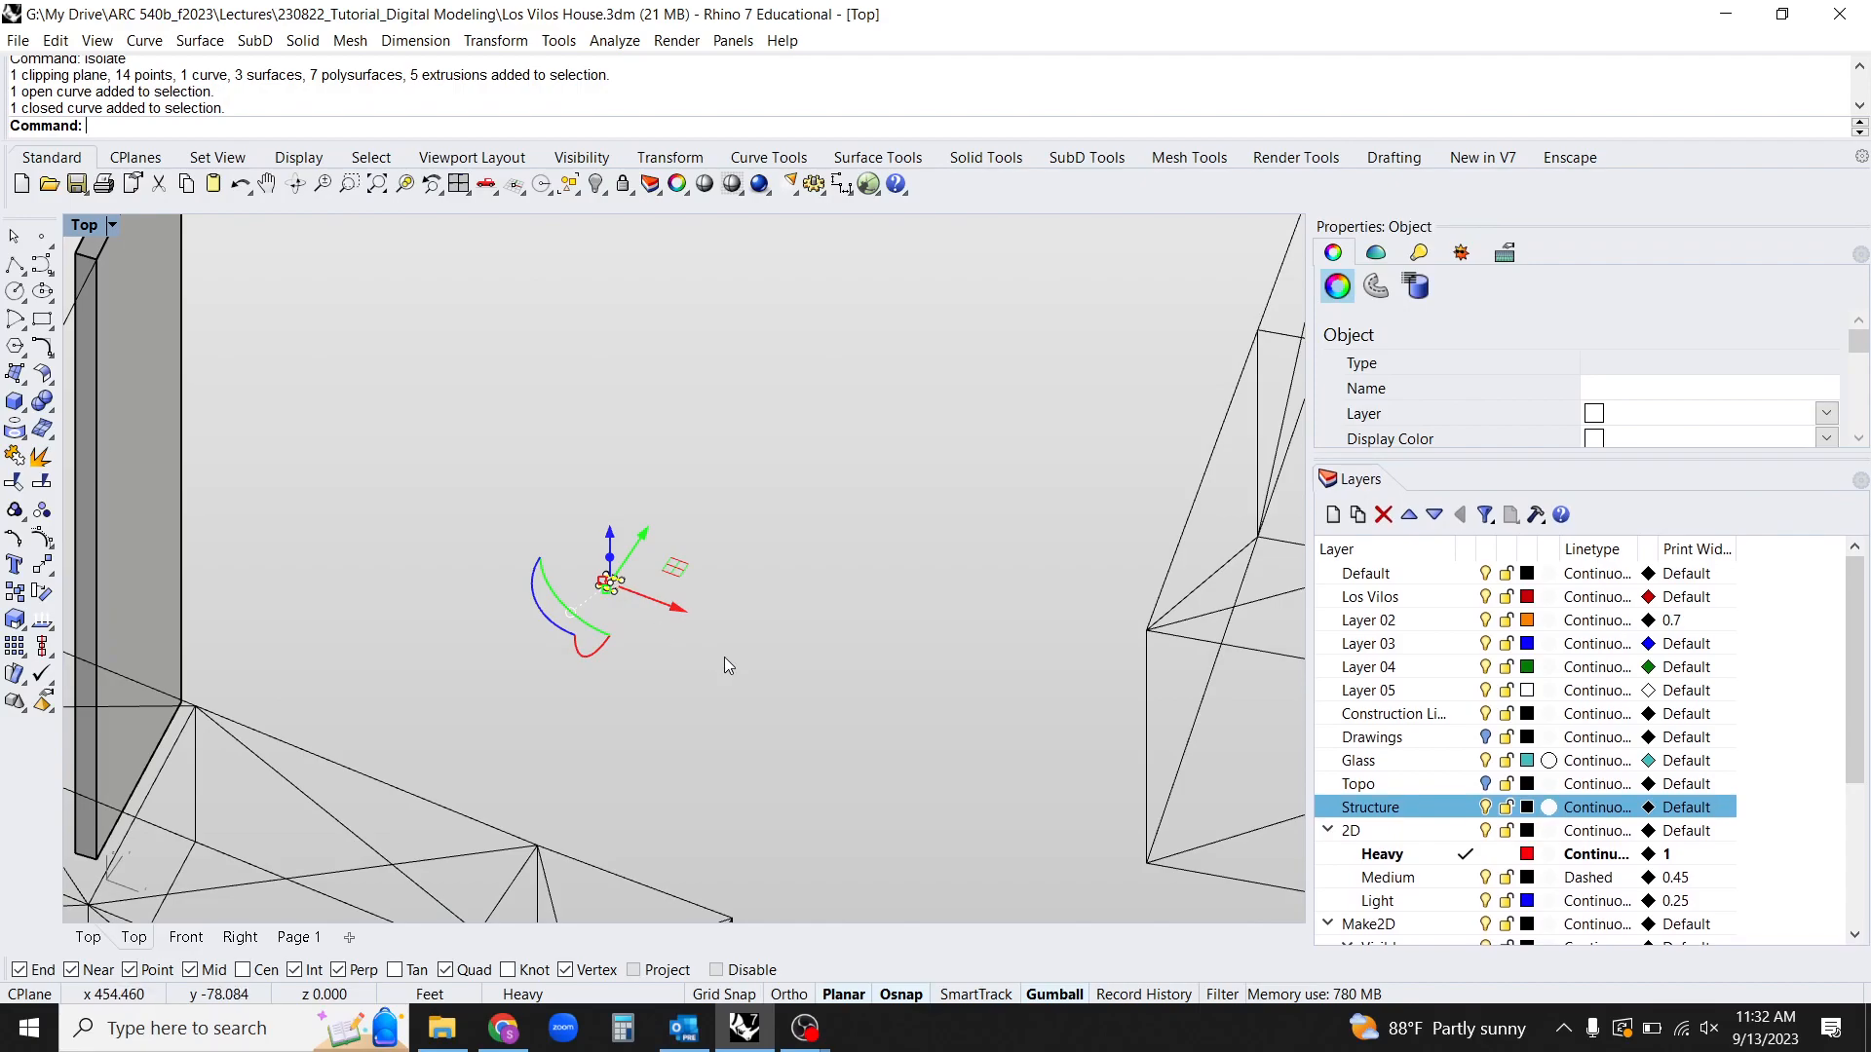
right_click_drag(749, 642, 641, 690)
scroll(636, 653, "down", 3)
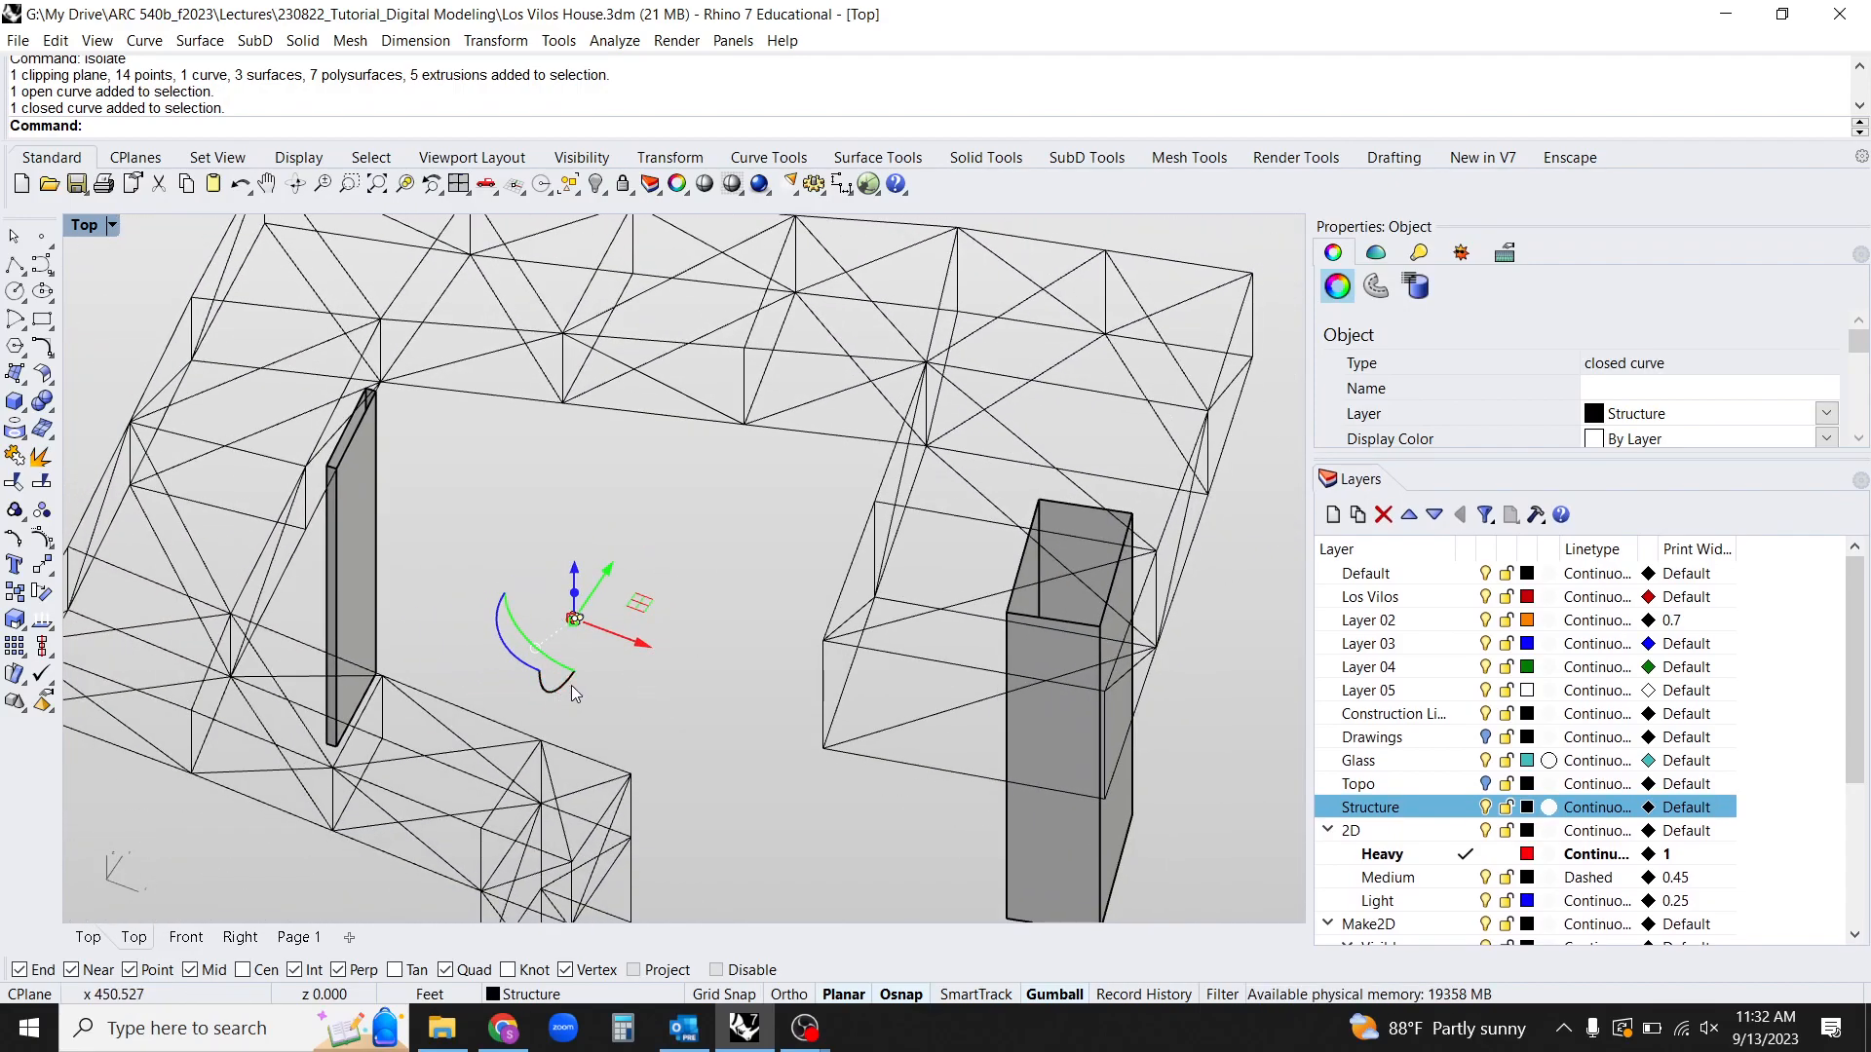
scroll(567, 604, "up", 11)
right_click_drag(593, 754, 594, 612, "shift")
scroll(606, 617, "down", 4)
right_click_drag(748, 732, 704, 690)
scroll(553, 618, "up", 4)
left_click_drag(523, 553, 733, 709)
left_click(728, 699)
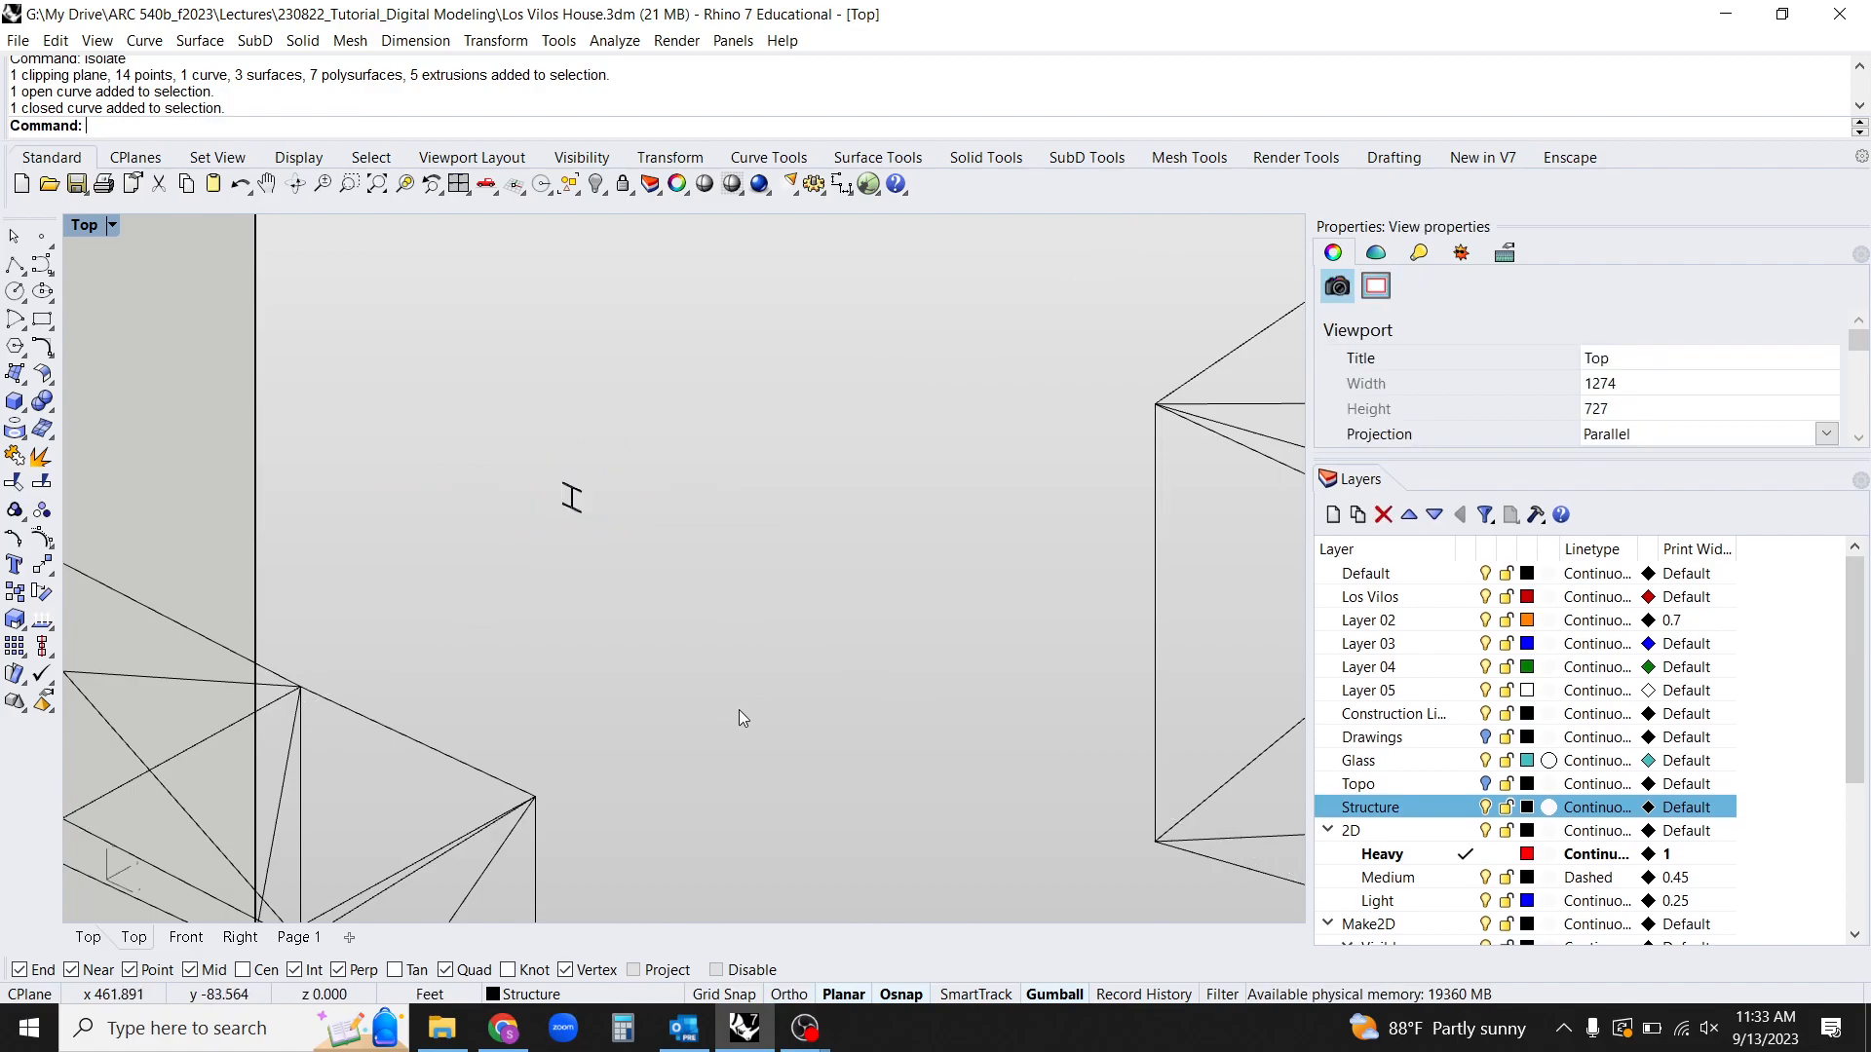
Place an area centroid point at the centre of the I-beam profile.
scroll(612, 509, "up", 10)
scroll(745, 733, "down", 3)
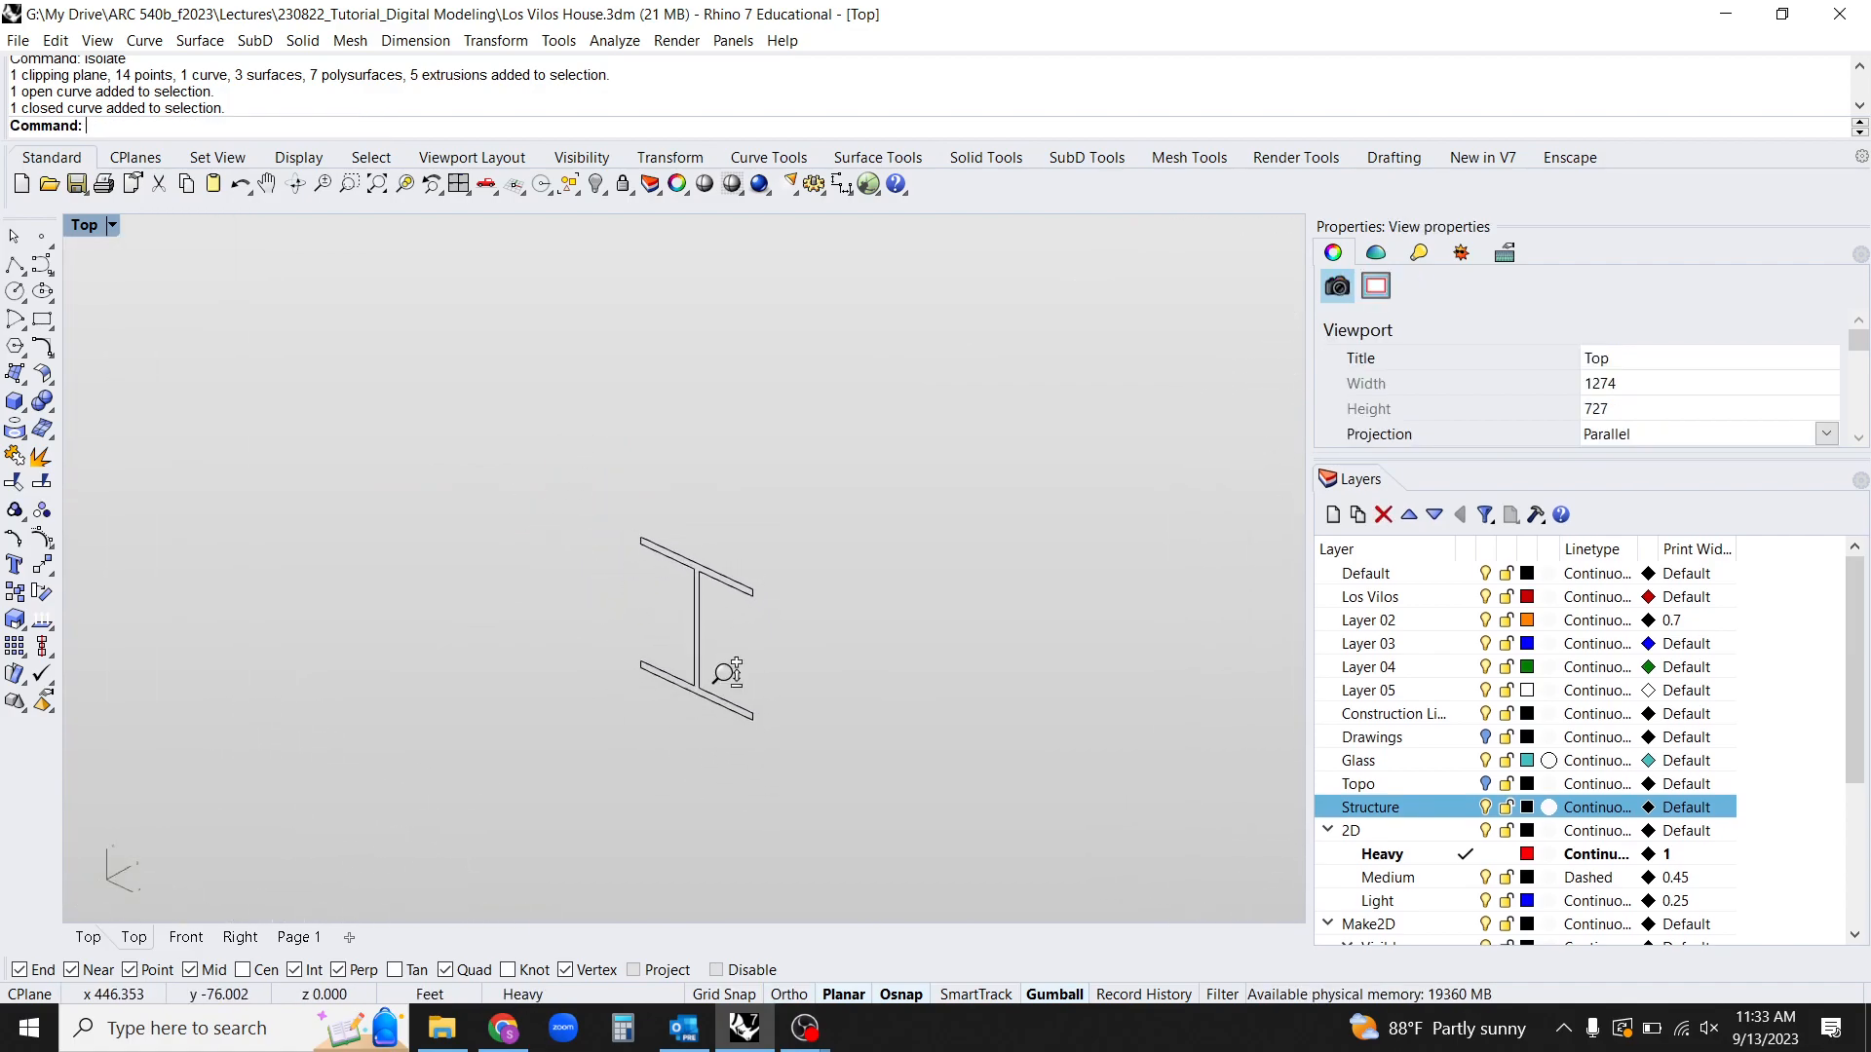
left_click(738, 606)
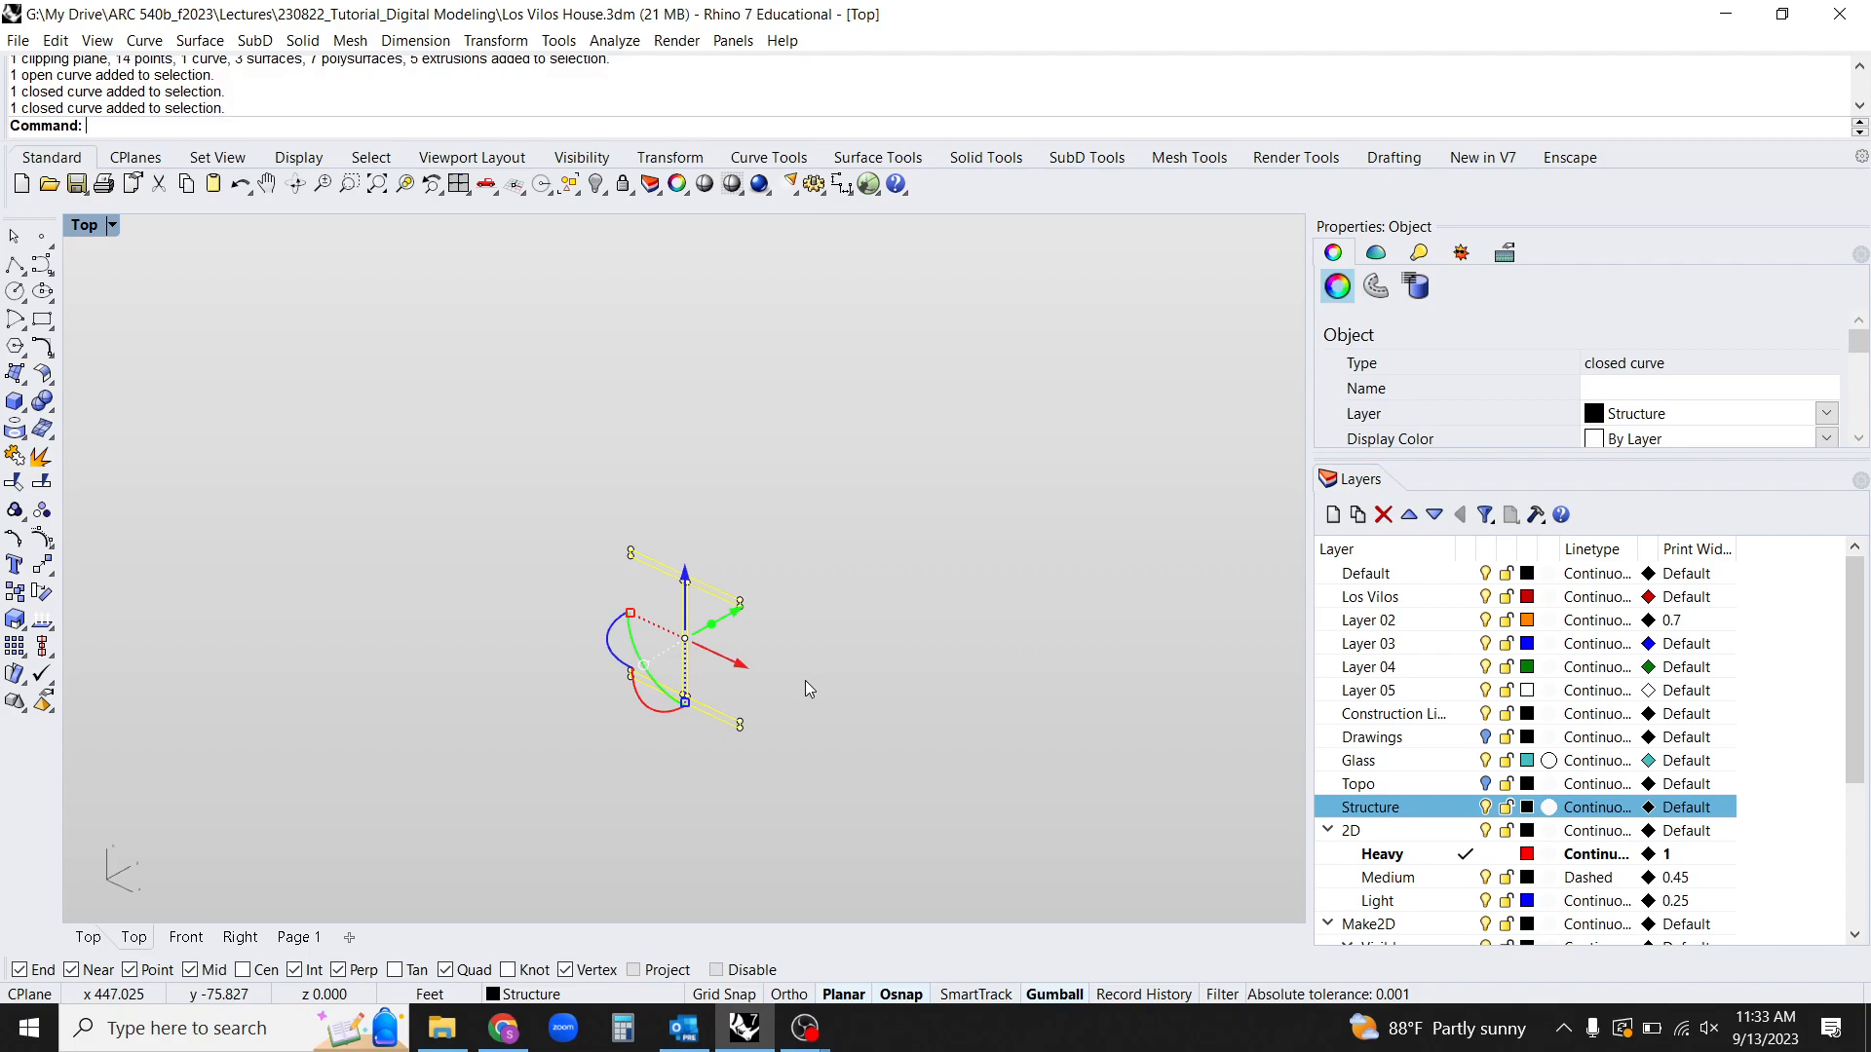
type("AreaCentroid")
key("Return")
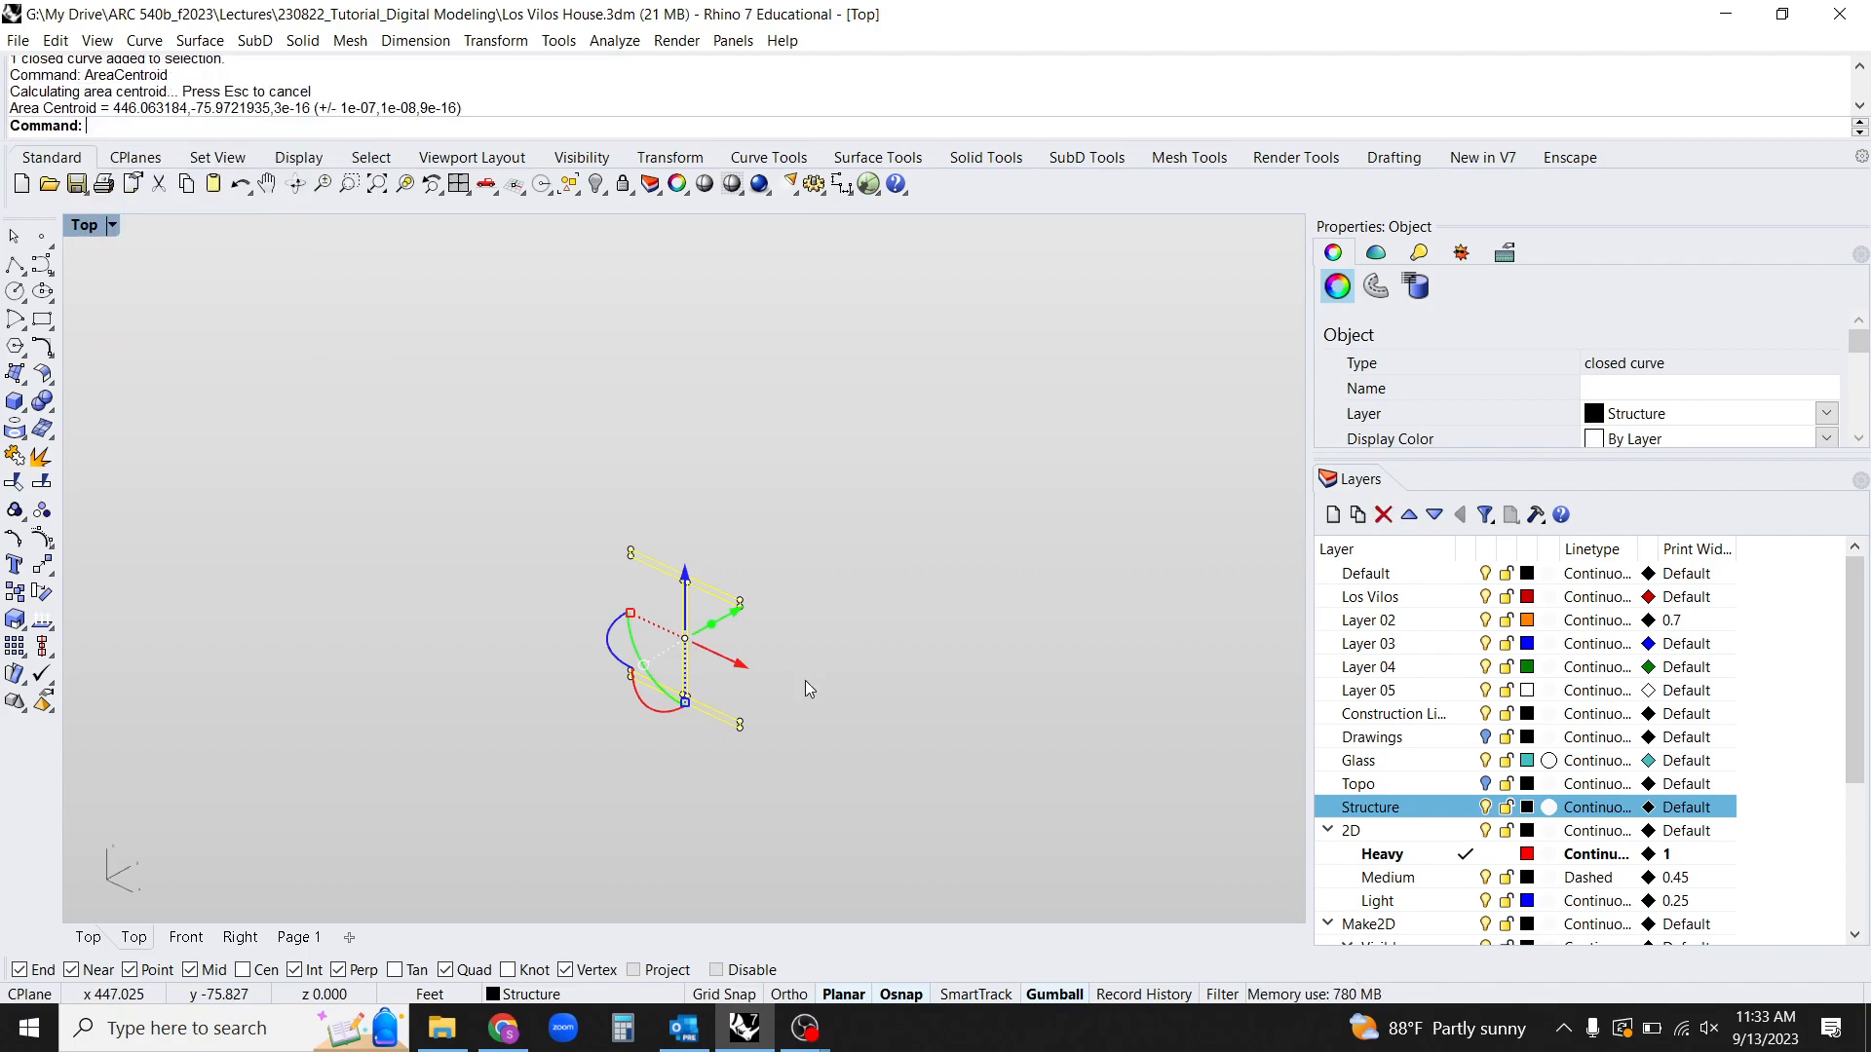
left_click(807, 680)
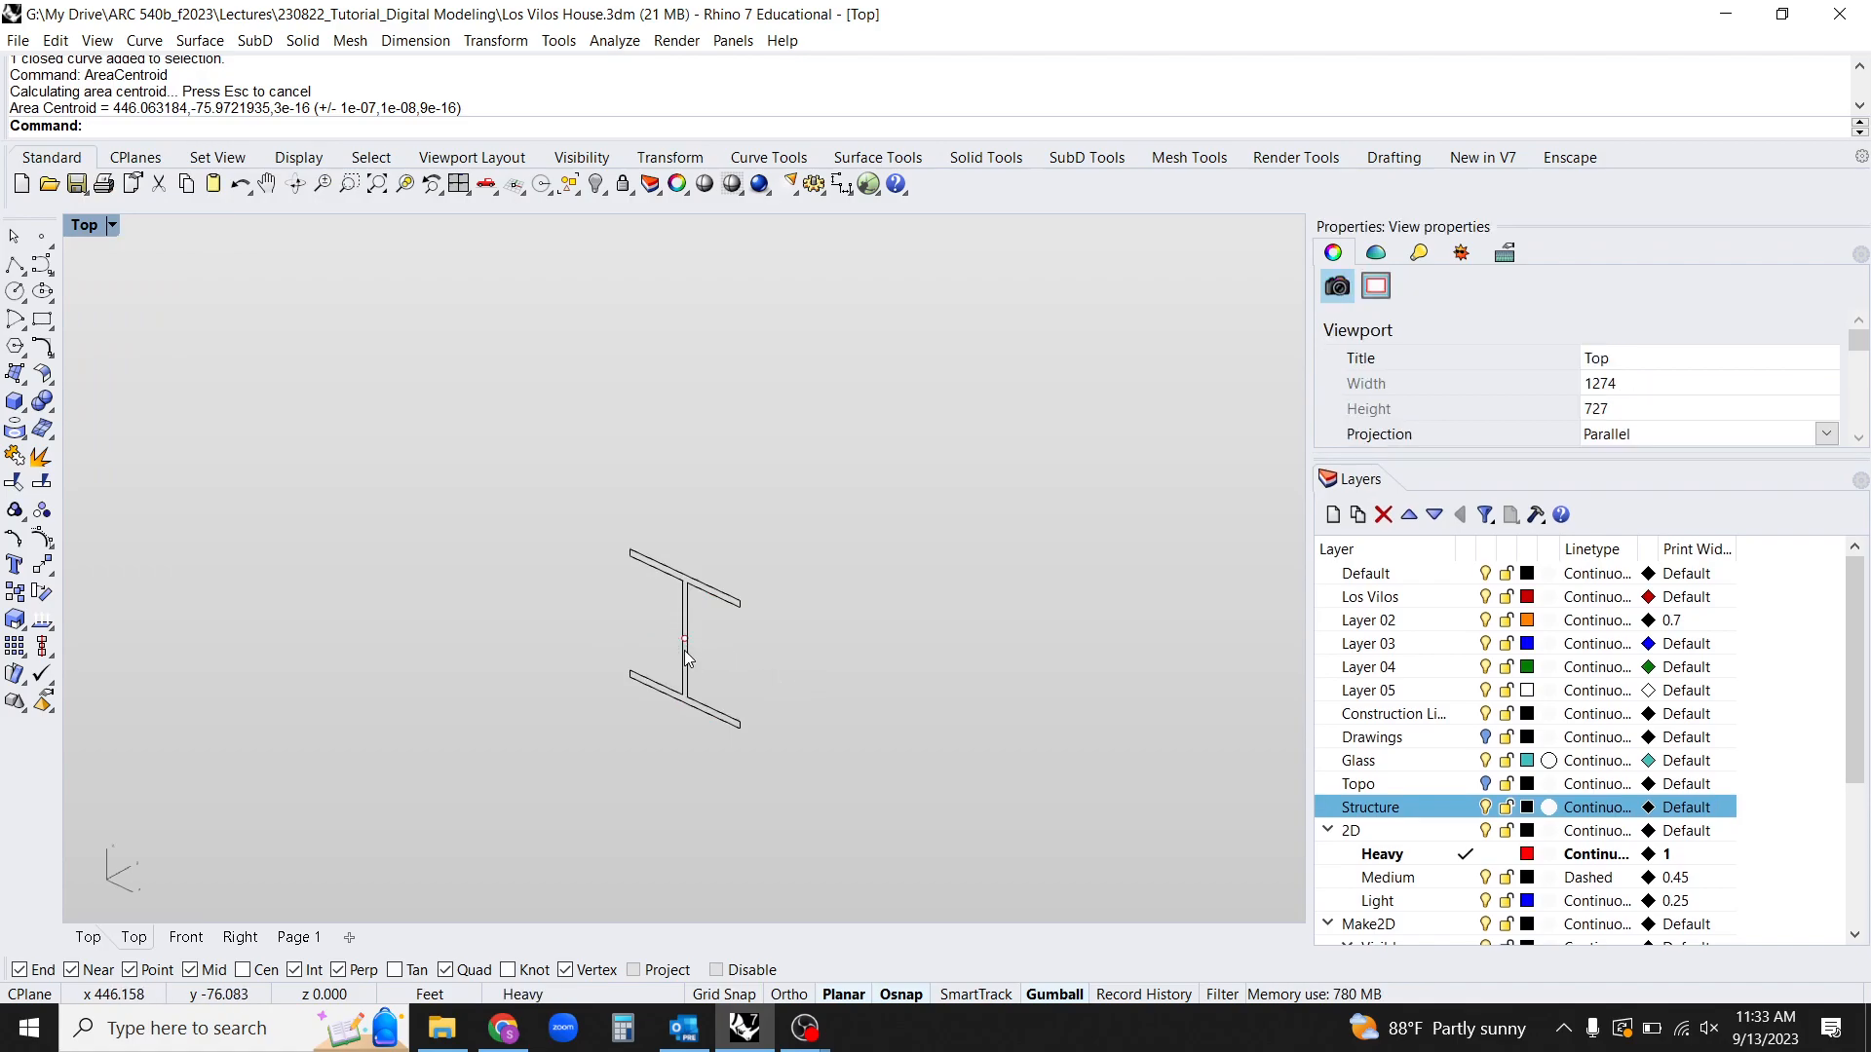
Move the I-beam profile and its centroid point from the centroid to the upper corner at the frame's open end.
scroll(690, 677, "down", 2)
right_click_drag(784, 666, 720, 784, "shift")
left_click(652, 736)
scroll(605, 628, "up", 3)
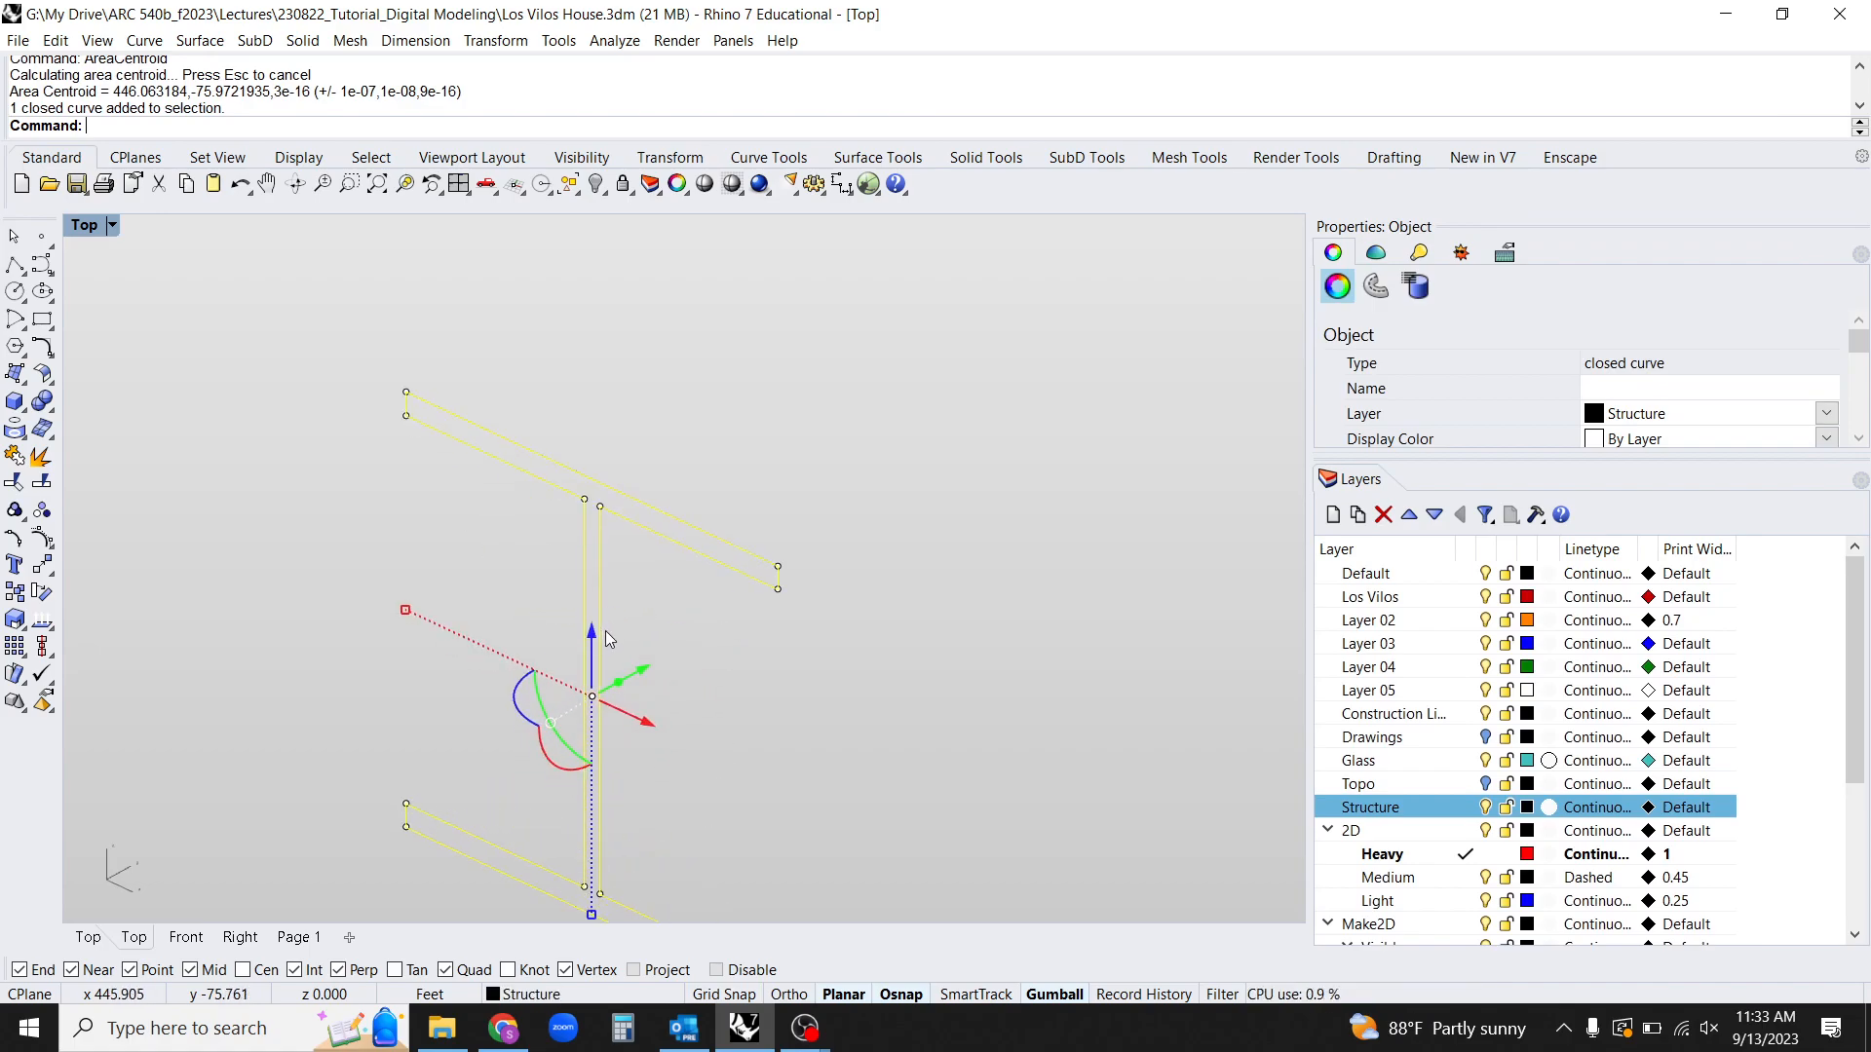
scroll(643, 760, "down", 3)
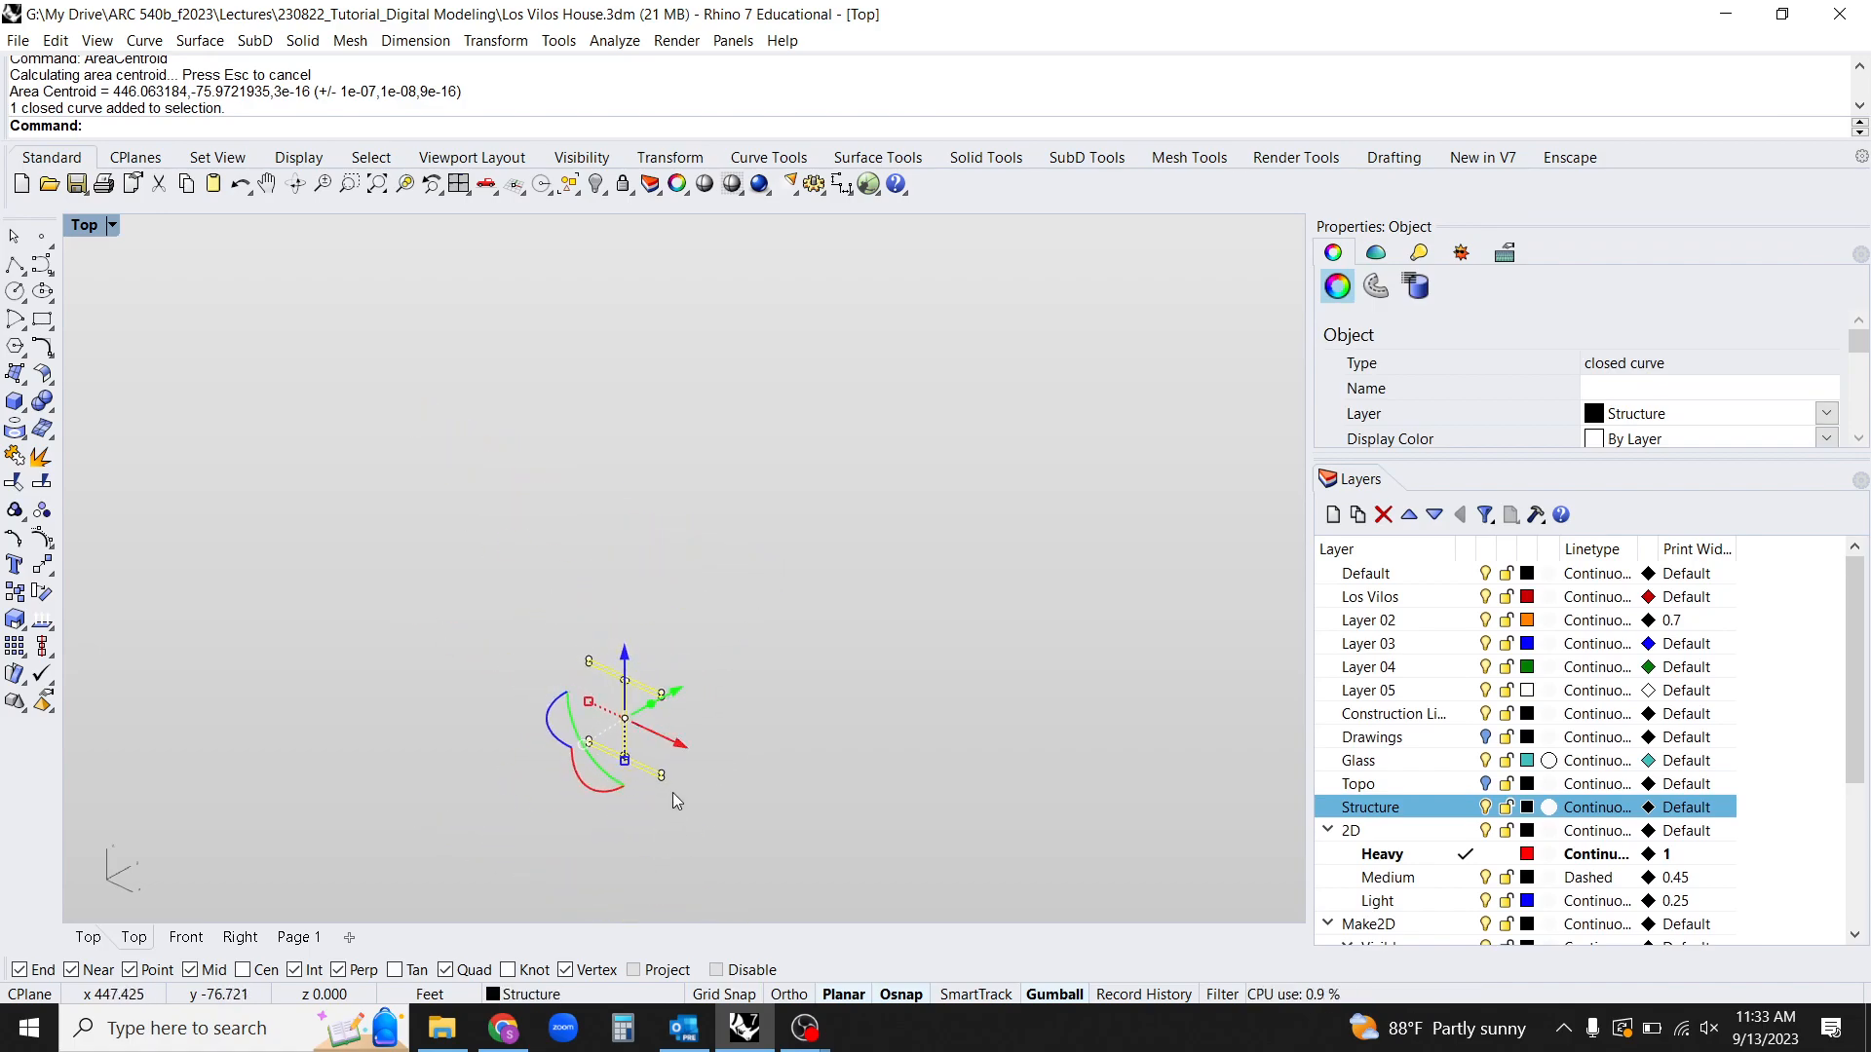
left_click(675, 722)
left_click_drag(418, 522, 418, 522)
type("m")
key("Return")
scroll(581, 601, "up", 5)
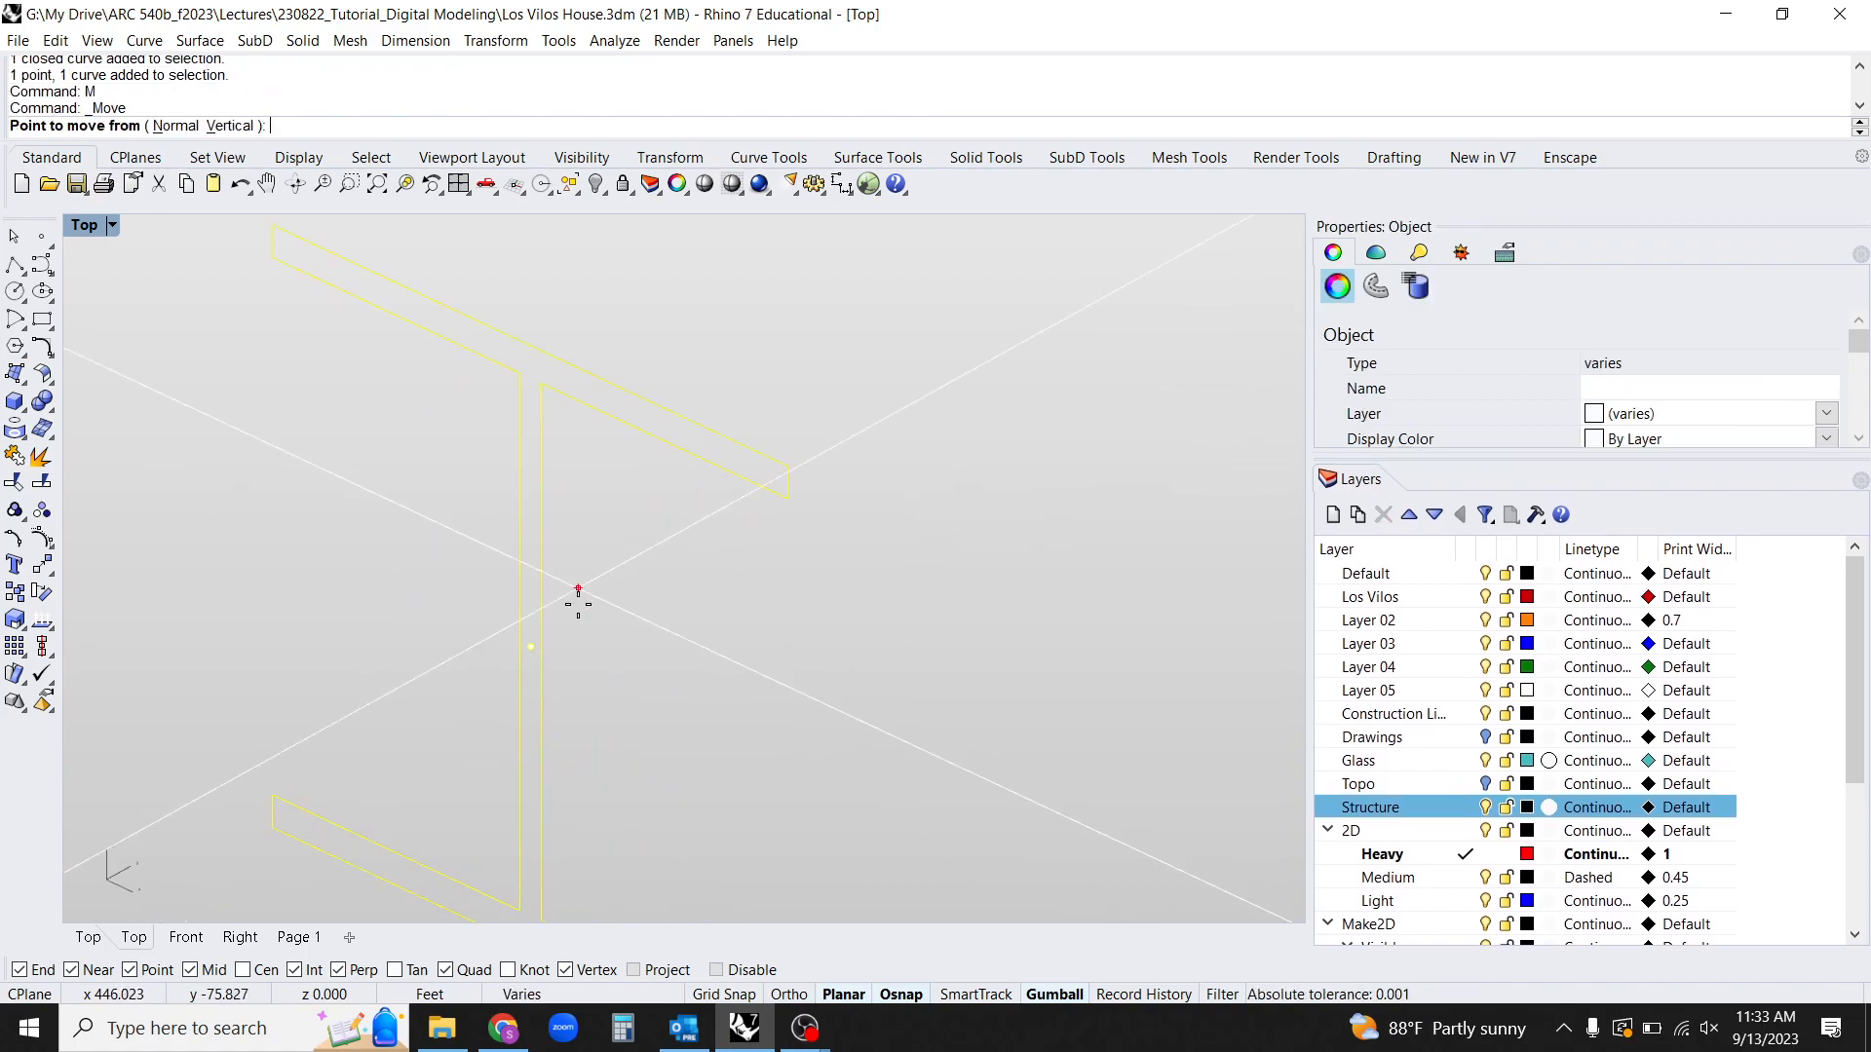
left_click(529, 647)
scroll(534, 668, "down", 6)
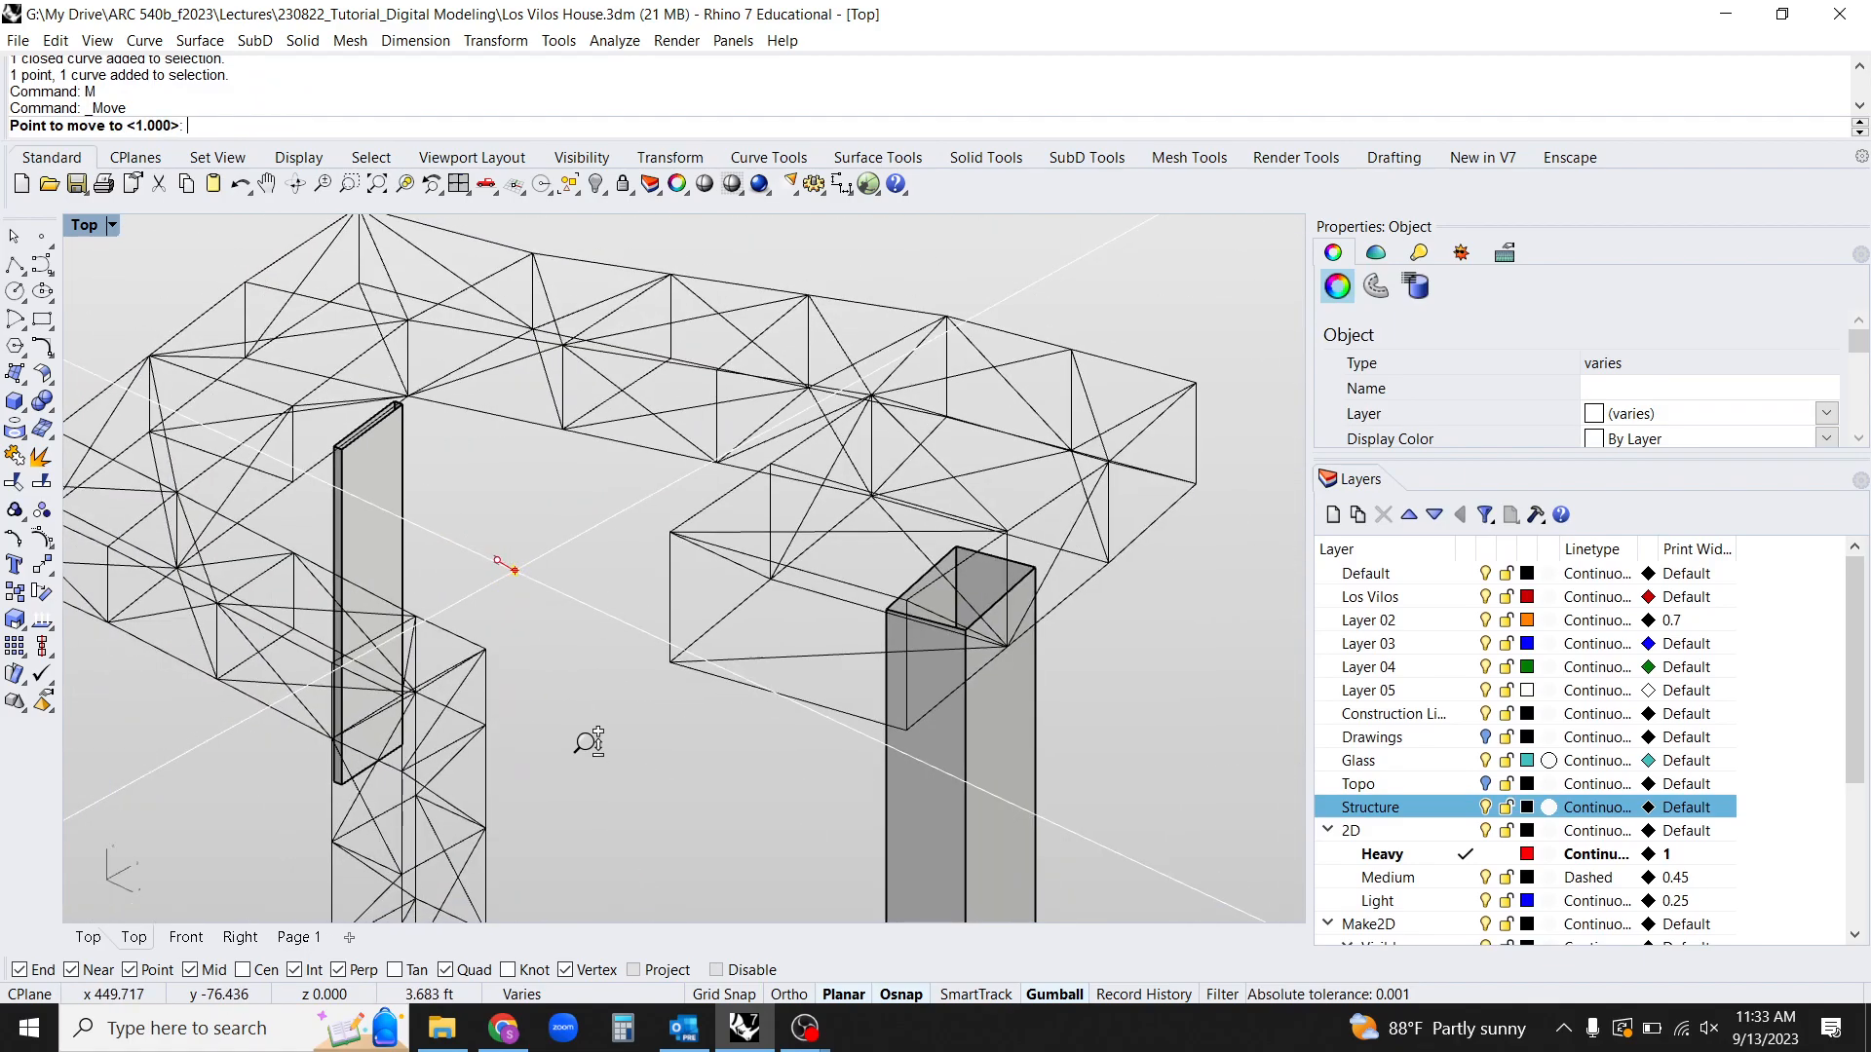
scroll(677, 698, "up", 8)
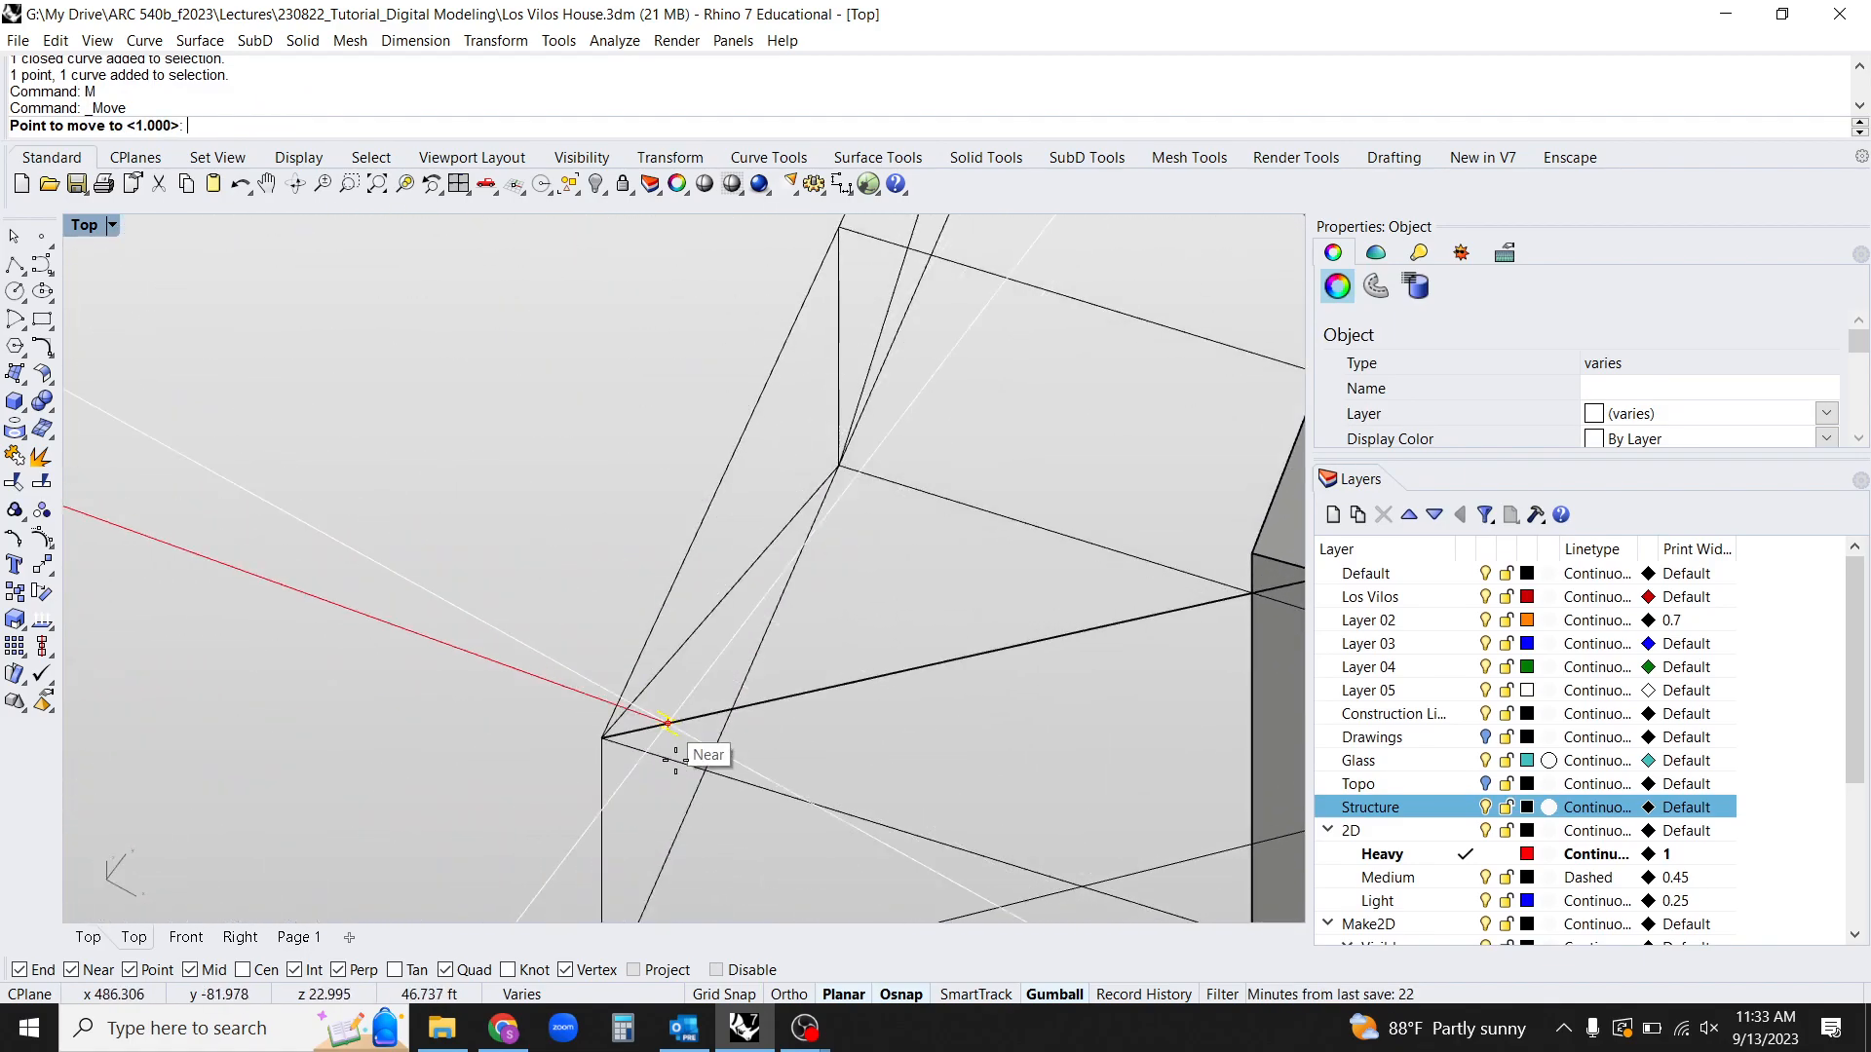
right_click_drag(598, 718, 652, 722)
left_click(584, 669)
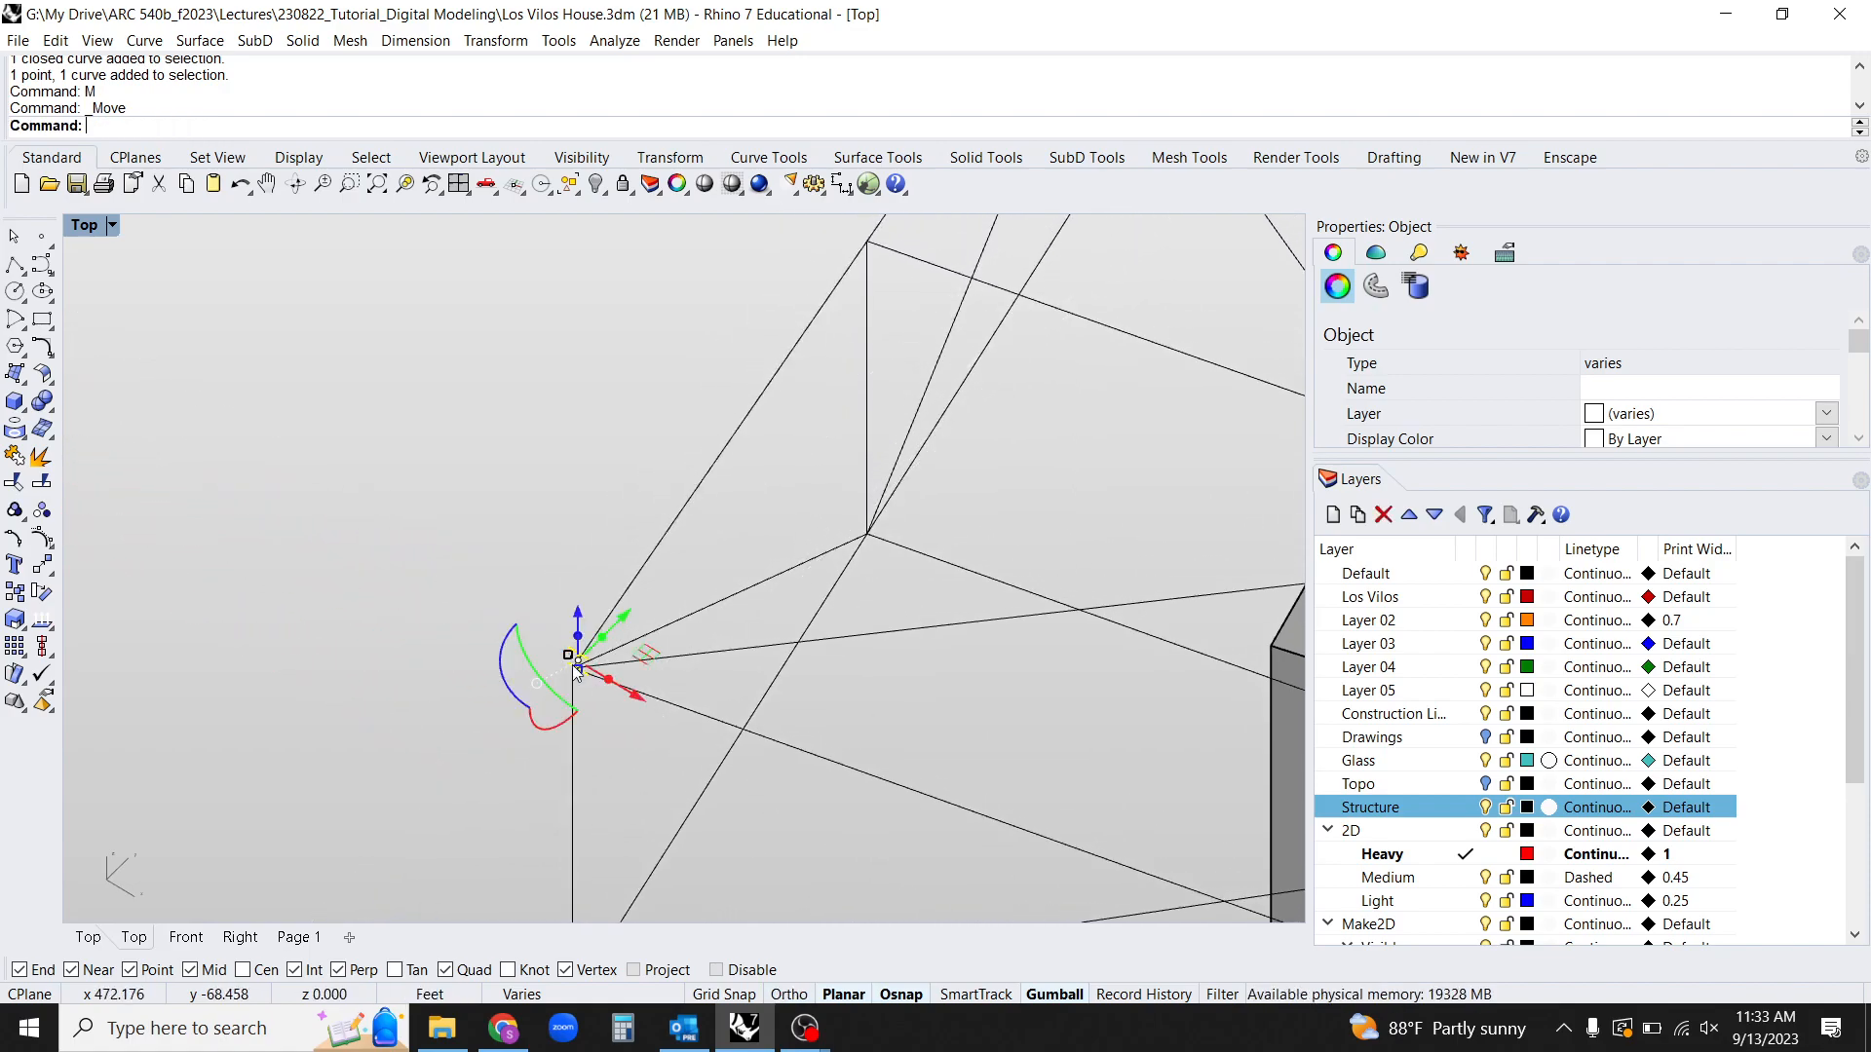
Shift the I-beam profile and its centroid point a short distance off the frame corner, outside the frame.
left_click_drag(597, 655, 419, 547)
right_click_drag(511, 653, 759, 668)
scroll(560, 774, "down", 1)
left_click(532, 764)
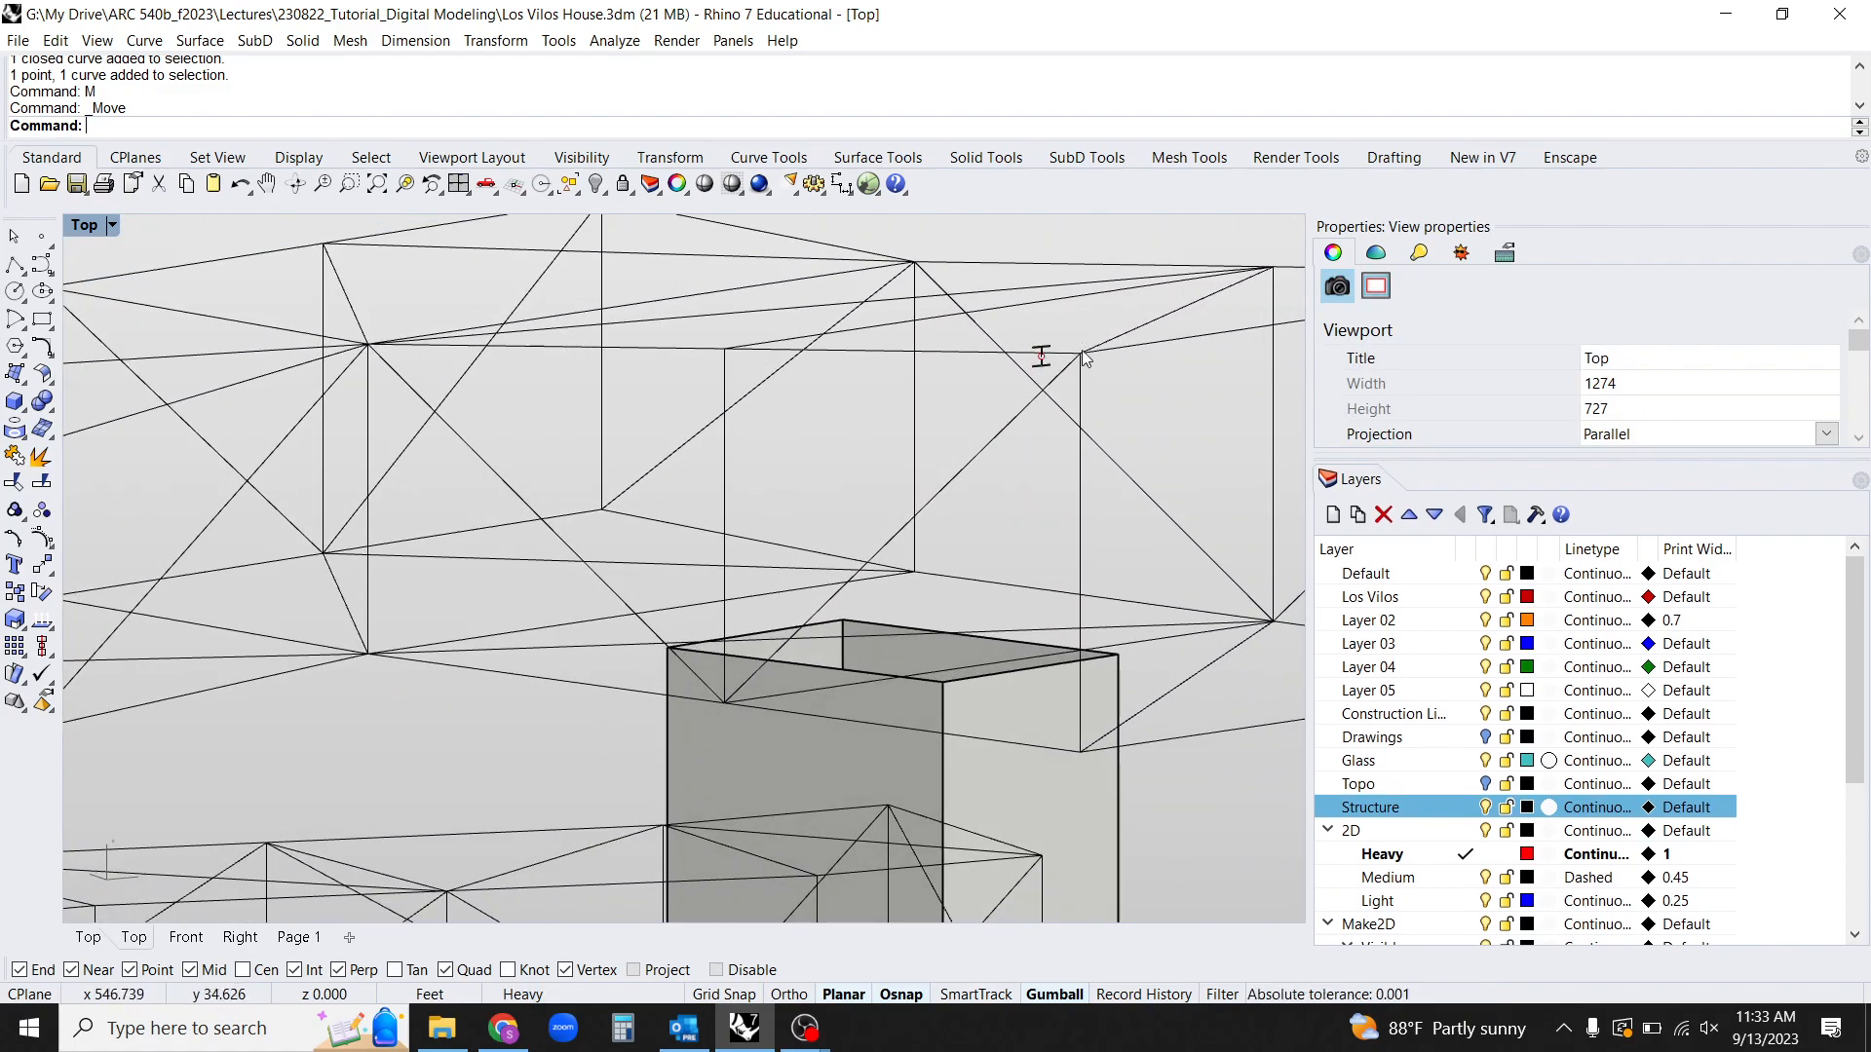
Start Orient with Copy=Yes on the I-beam profile alone, leaving its centroid point out of the selection.
right_click_drag(999, 545, 834, 598, "ctrl+shift")
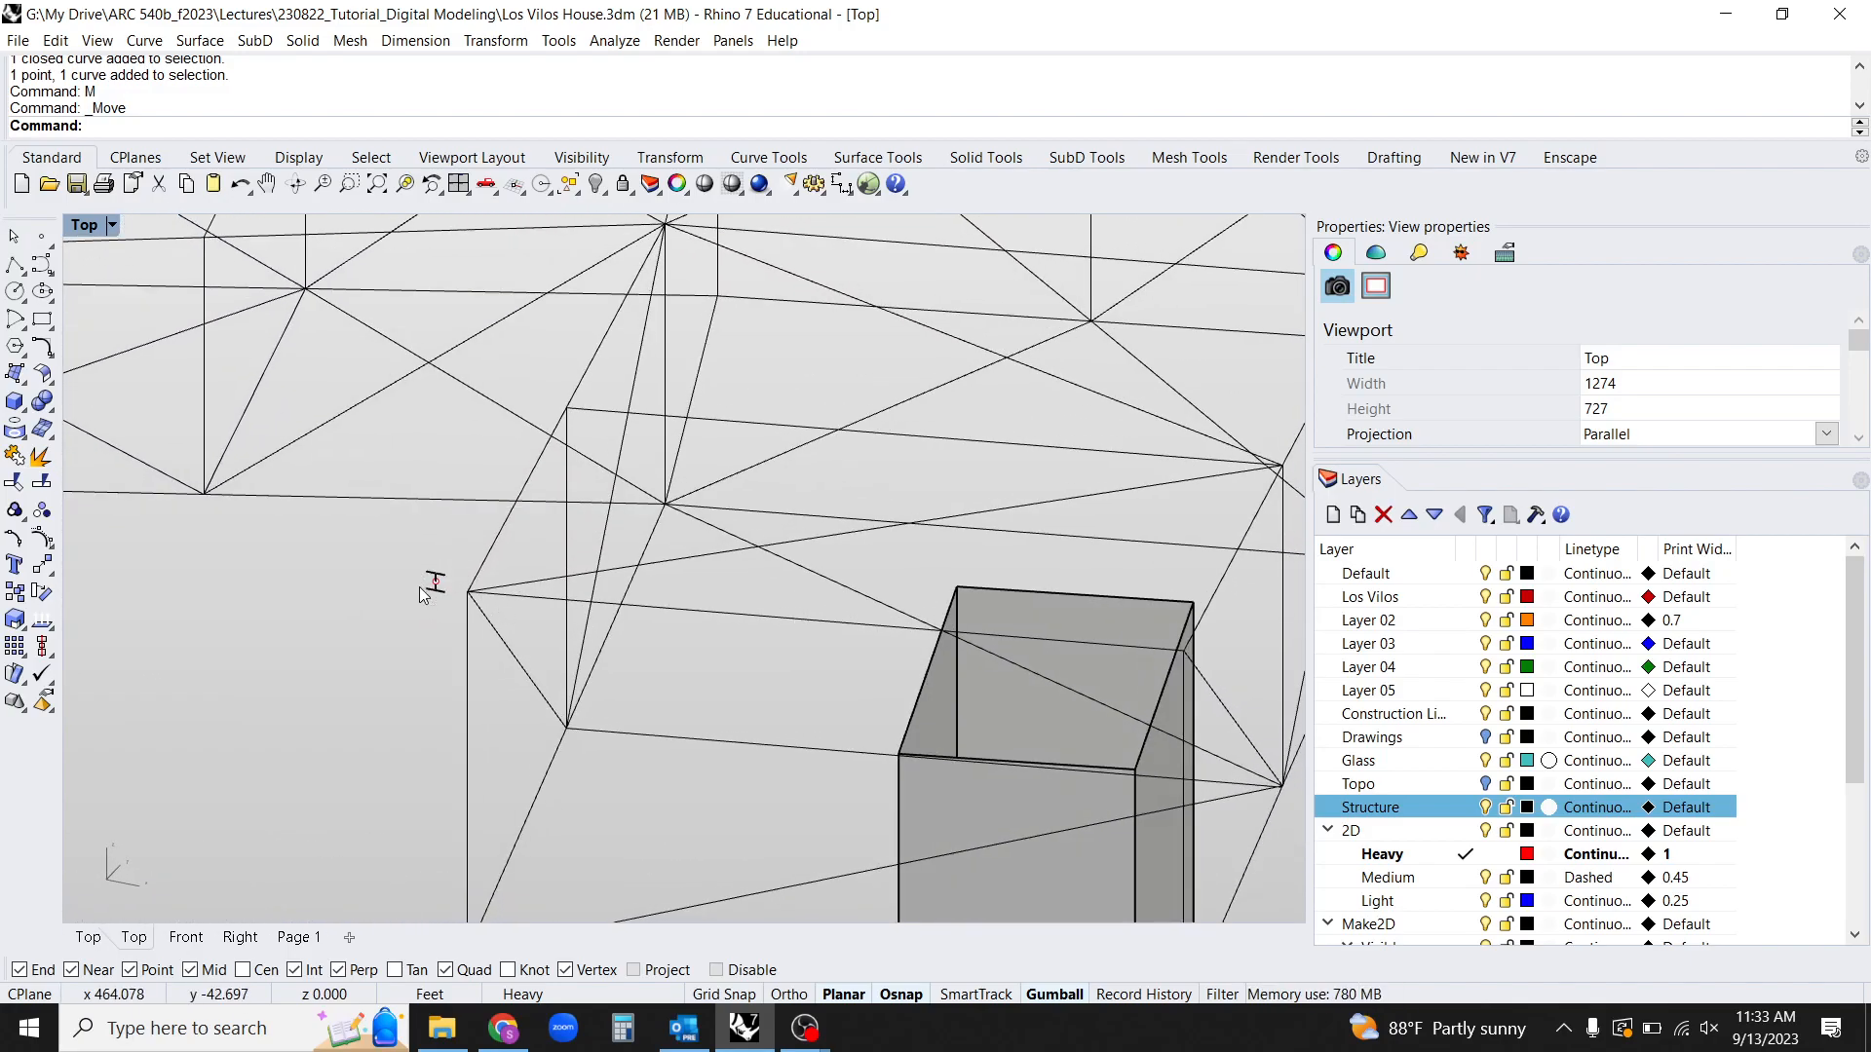
right_click_drag(561, 622, 467, 725)
scroll(512, 671, "down", 3)
scroll(347, 785, "up", 10)
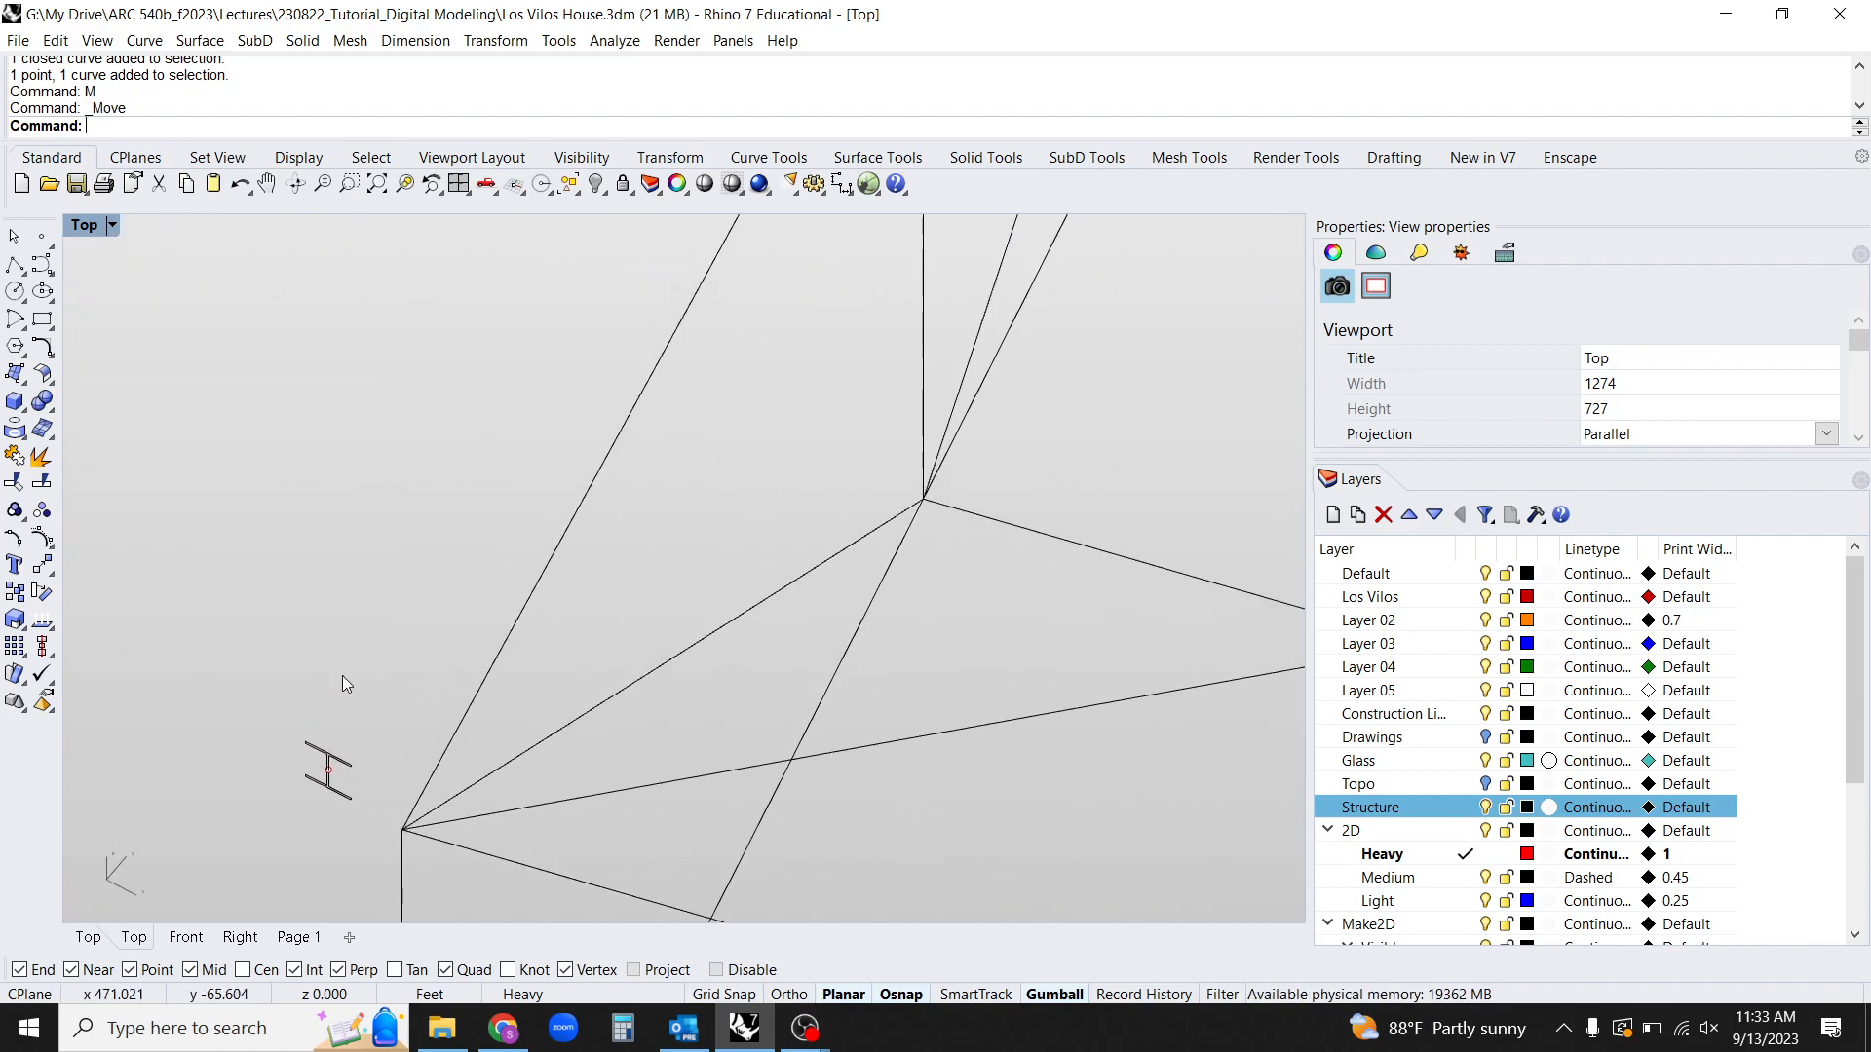
right_click_drag(357, 809, 457, 716)
left_click_drag(477, 753, 487, 770)
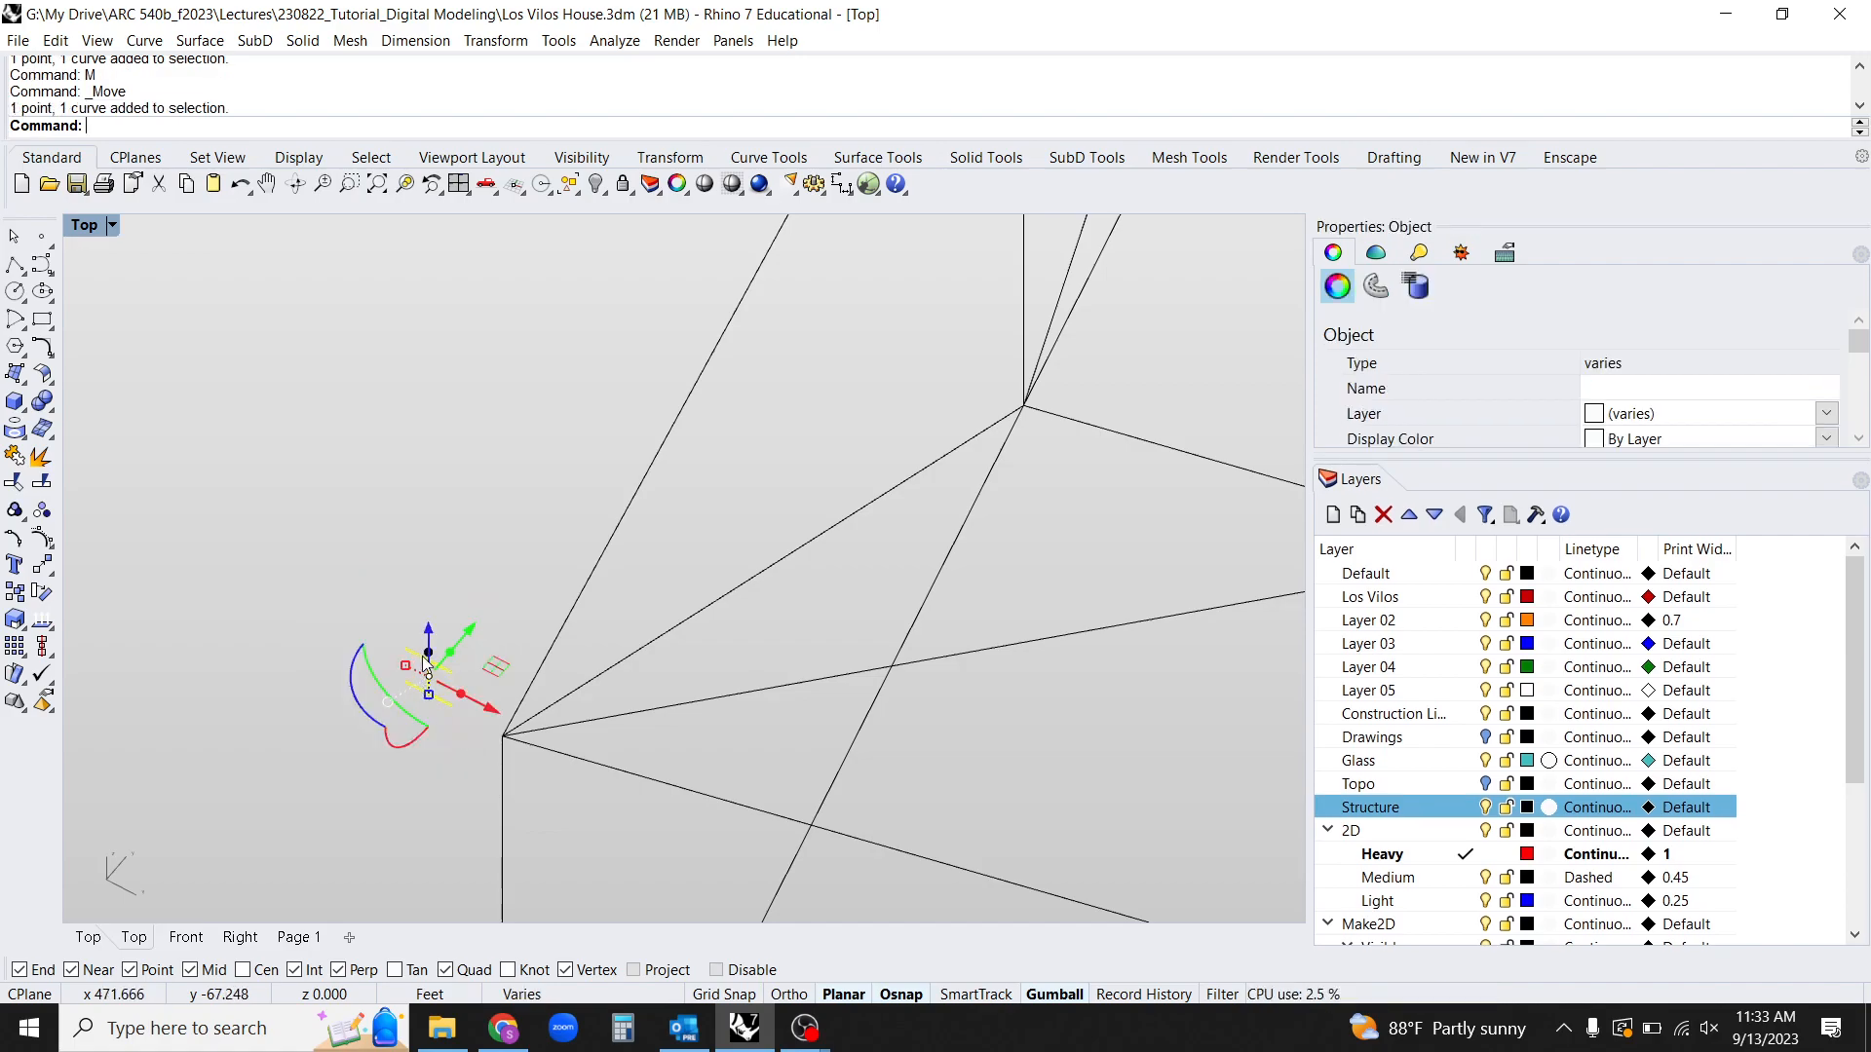
right_click_drag(428, 658, 435, 568, "ctrl+shift")
scroll(464, 669, "up", 5)
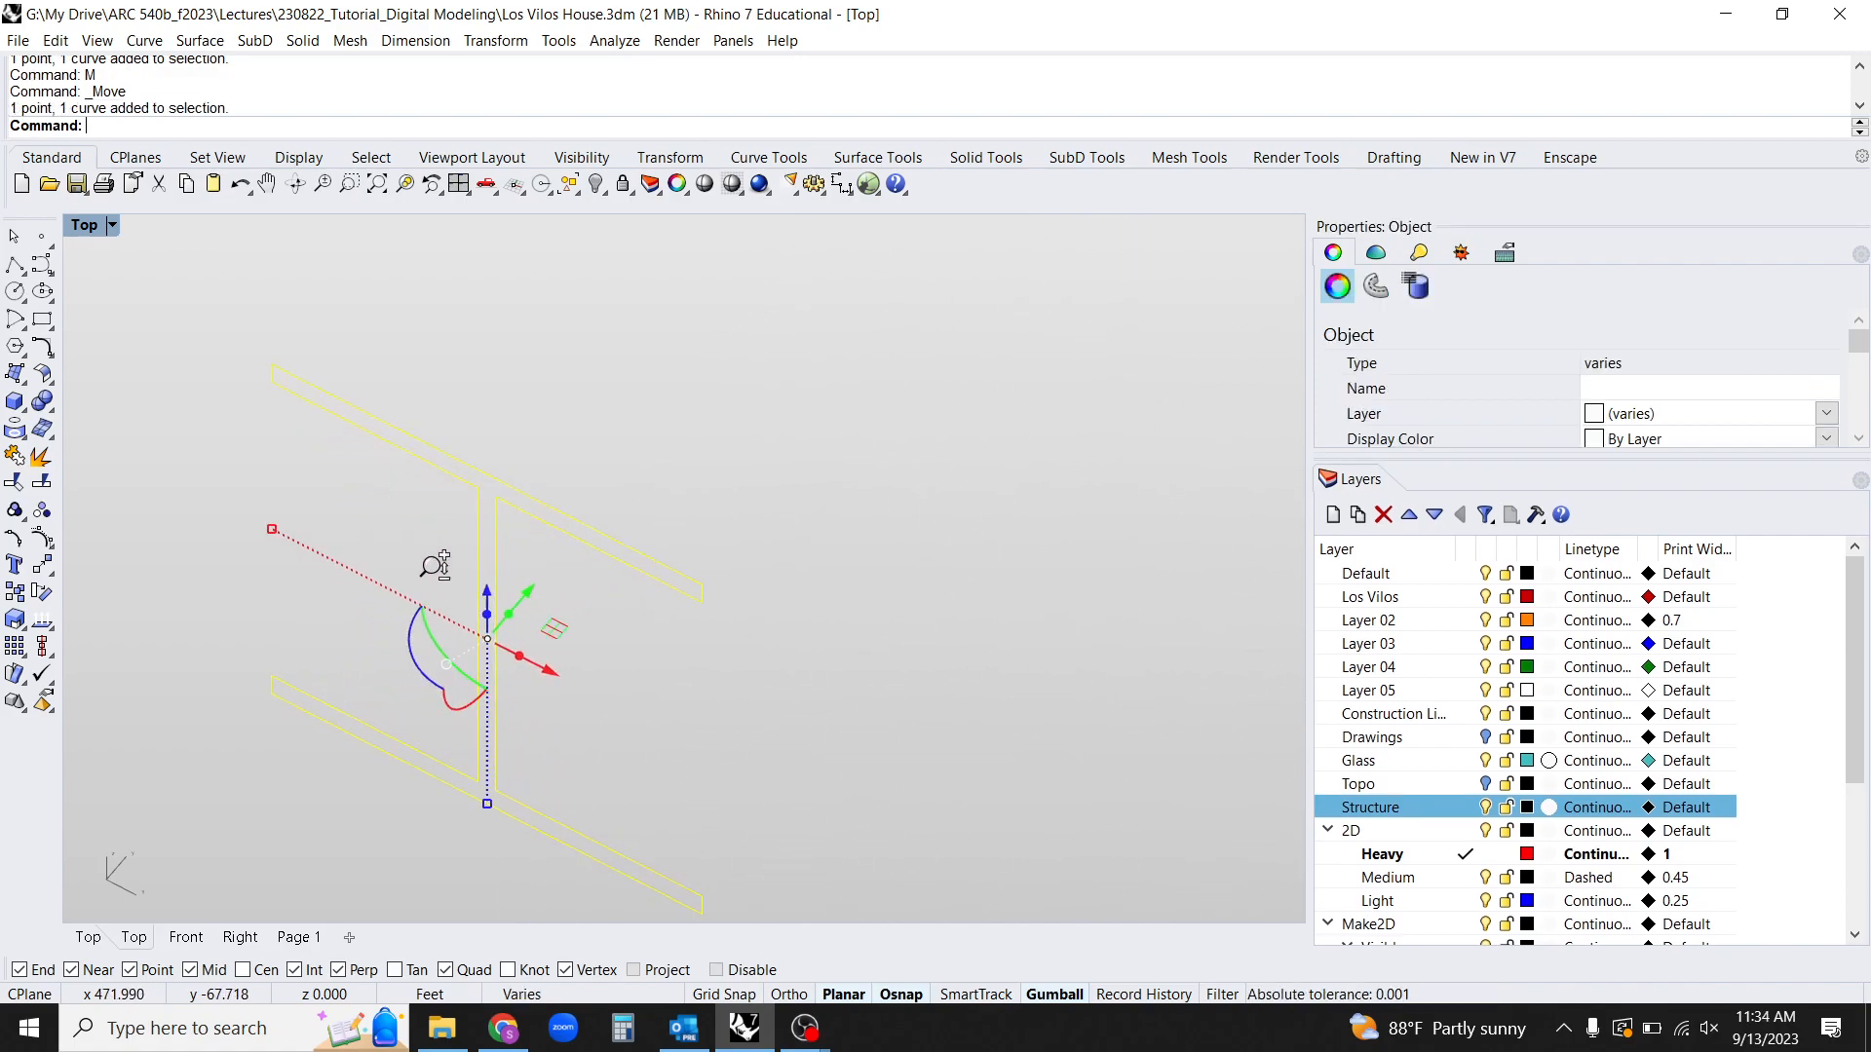
left_click_drag(458, 559, 553, 688, "ctrl")
mouse_move(553, 688)
right_mouse_down("ctrl+shift")
mouse_move(548, 645)
mouse_move(558, 658)
right_mouse_up("ctrl+shift")
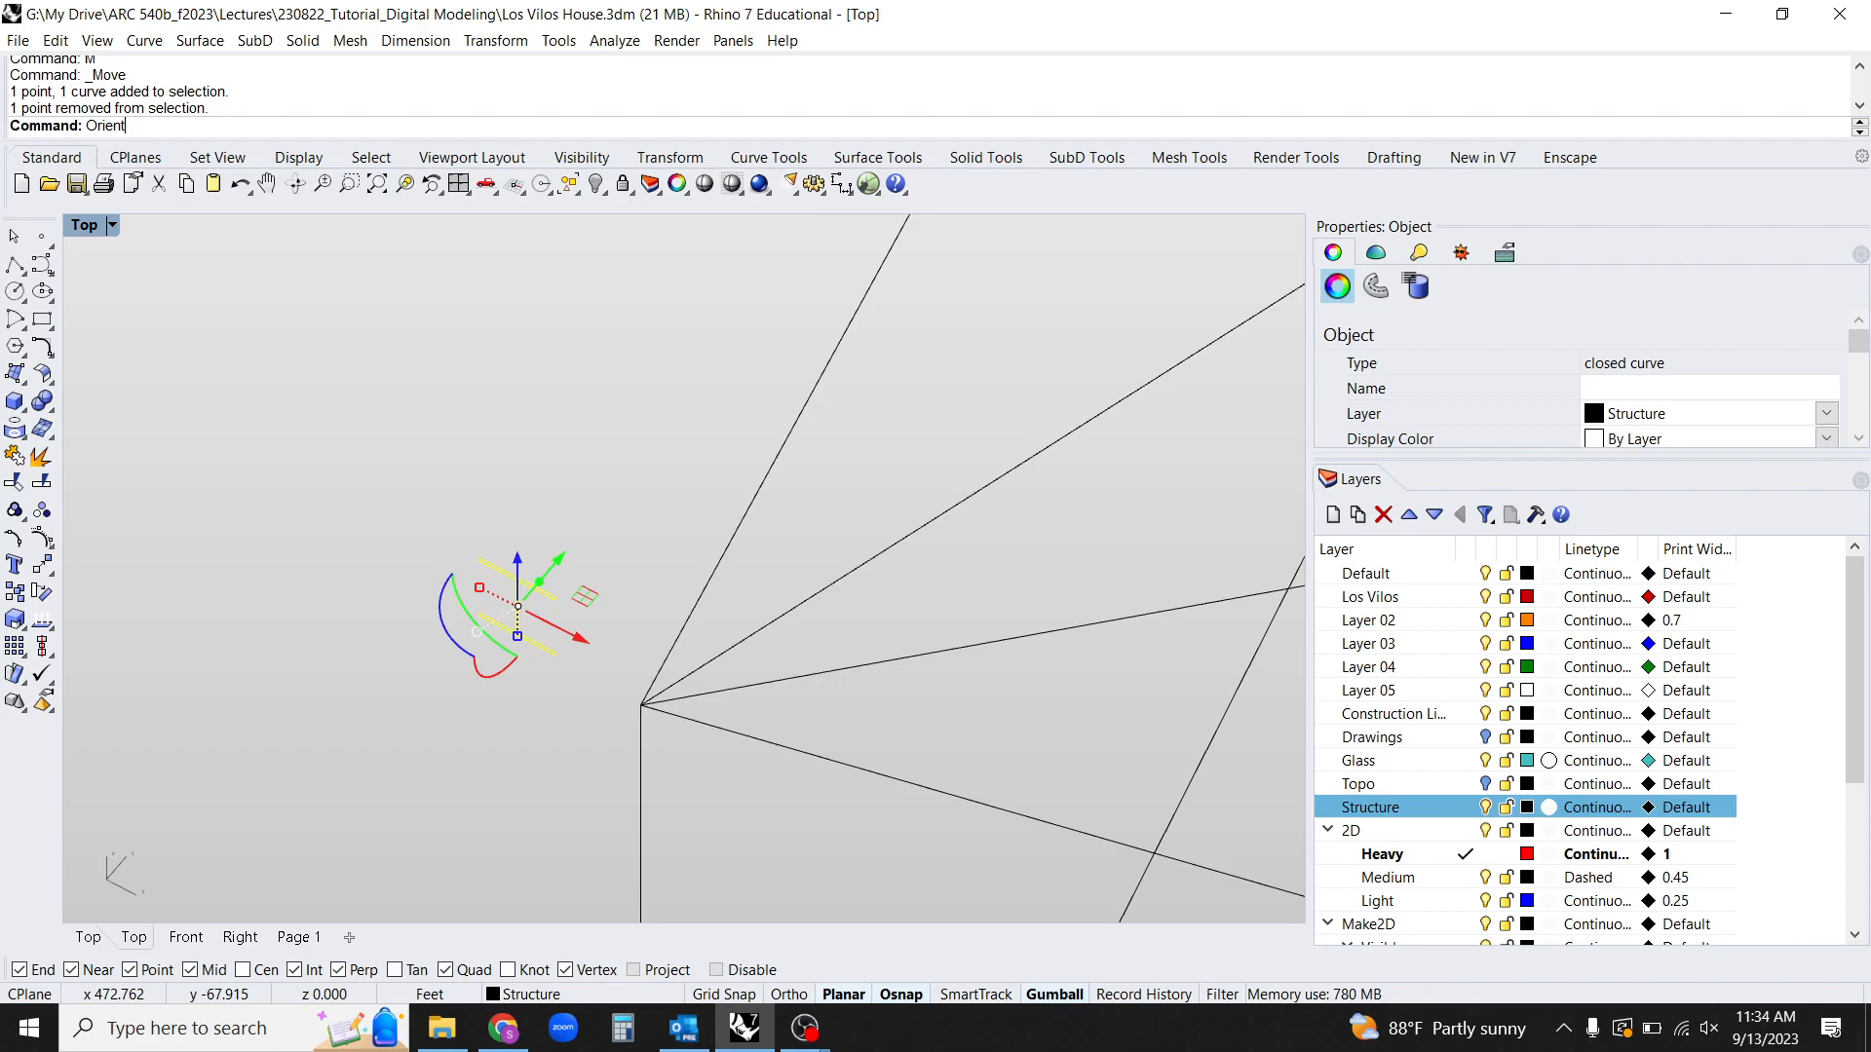
key("Return")
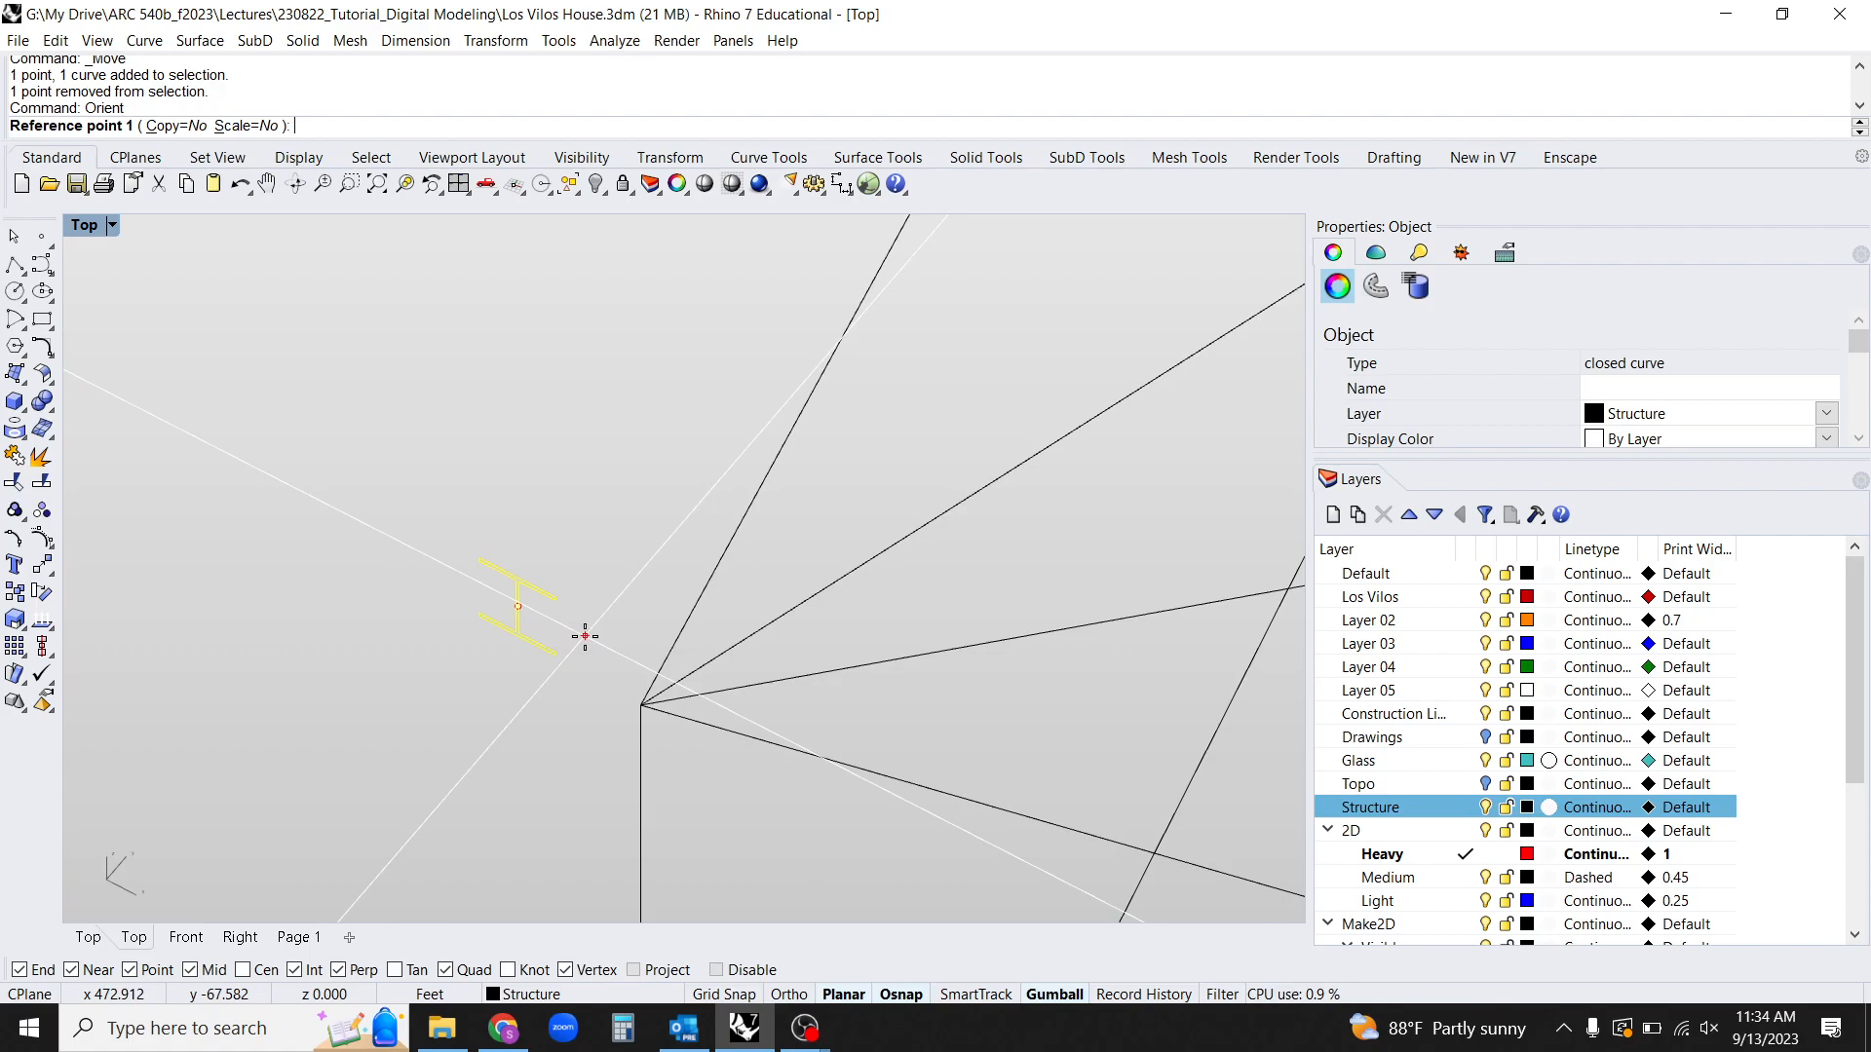
left_click(176, 126)
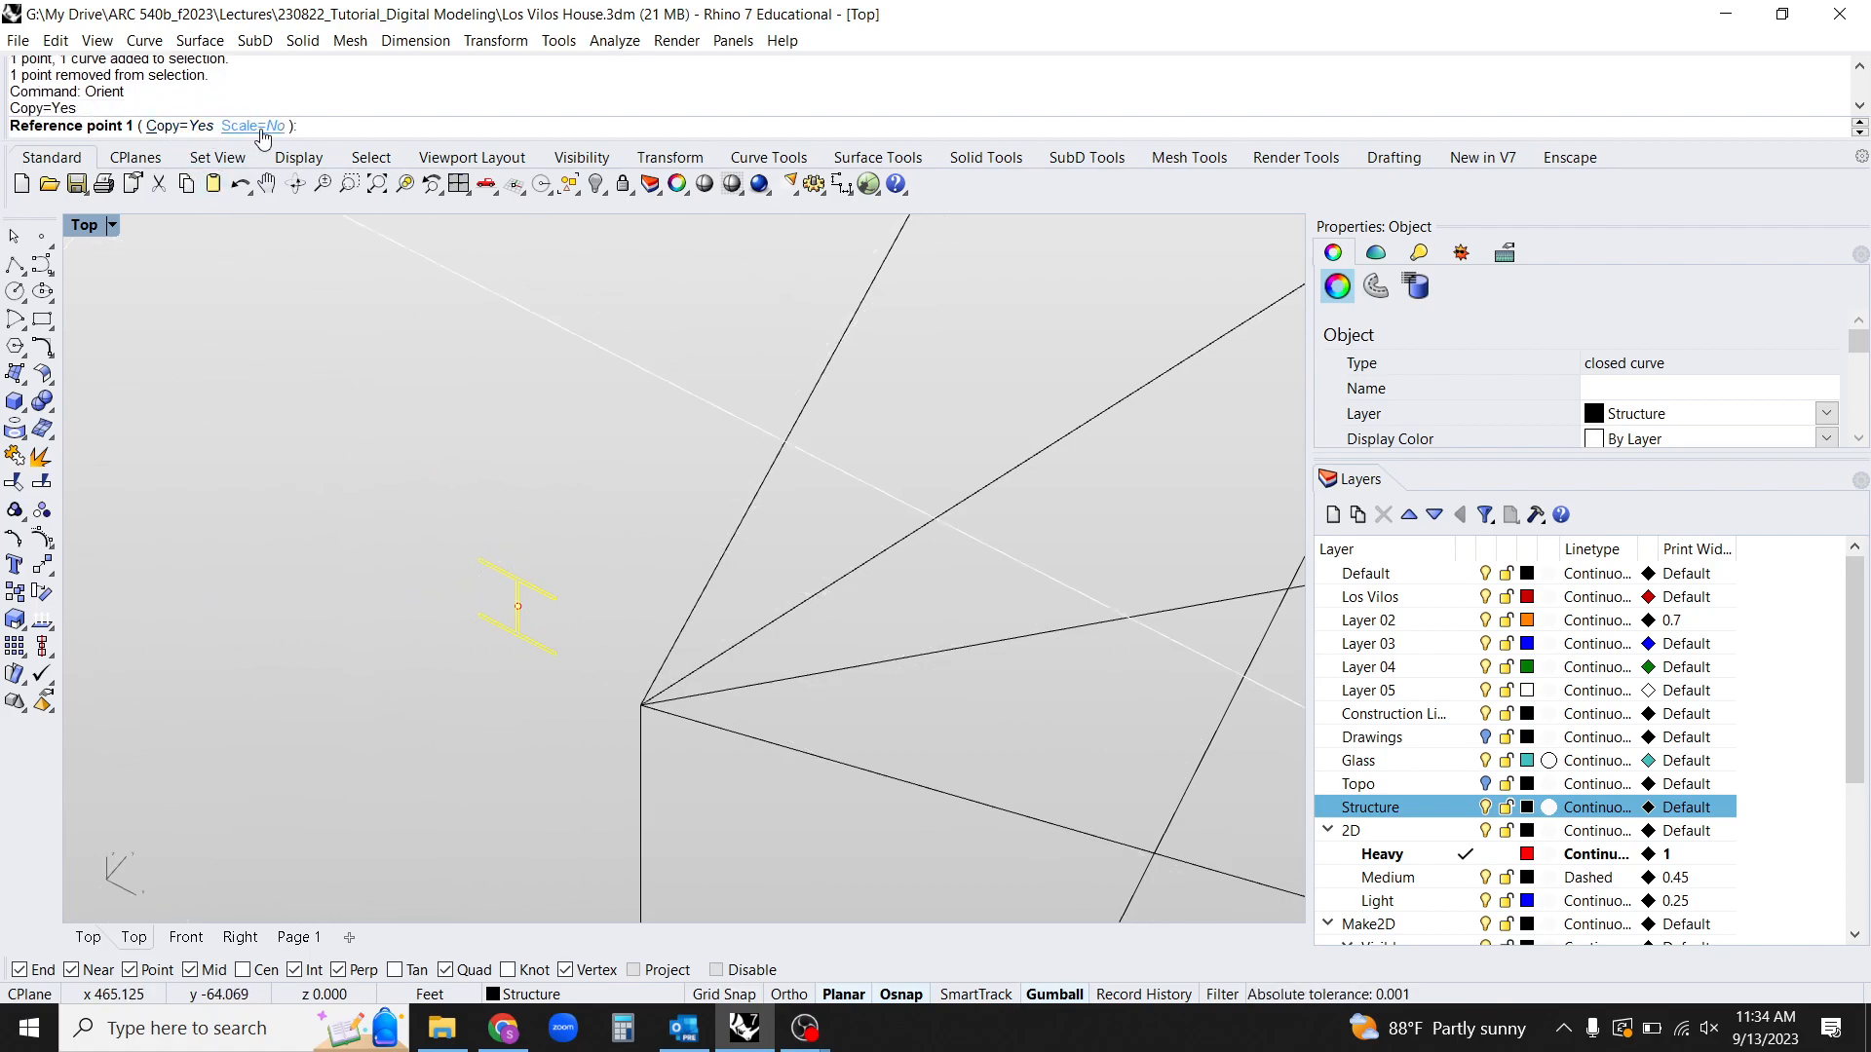
Set the first Orient reference point at the profile's centroid and the second straight out from it, perpendicular to the profile face.
right_click_drag(455, 454, 429, 478)
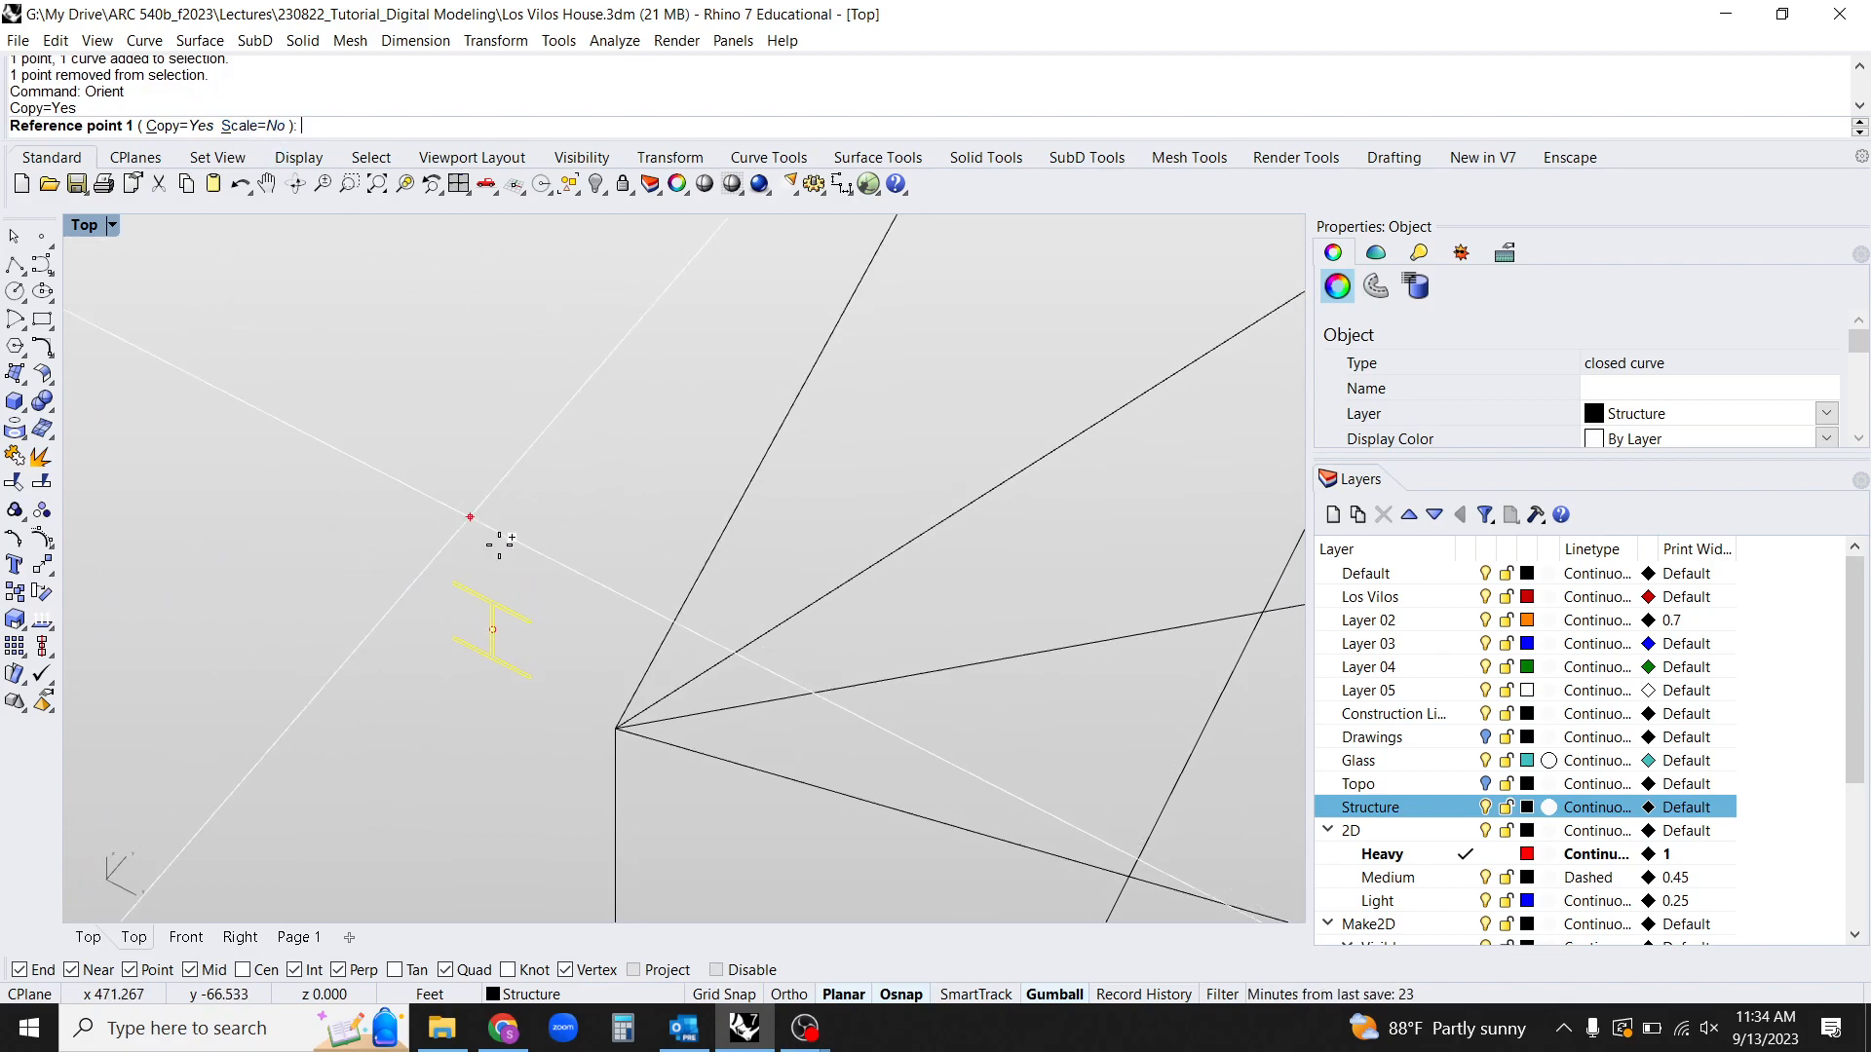
scroll(513, 640, "up", 5)
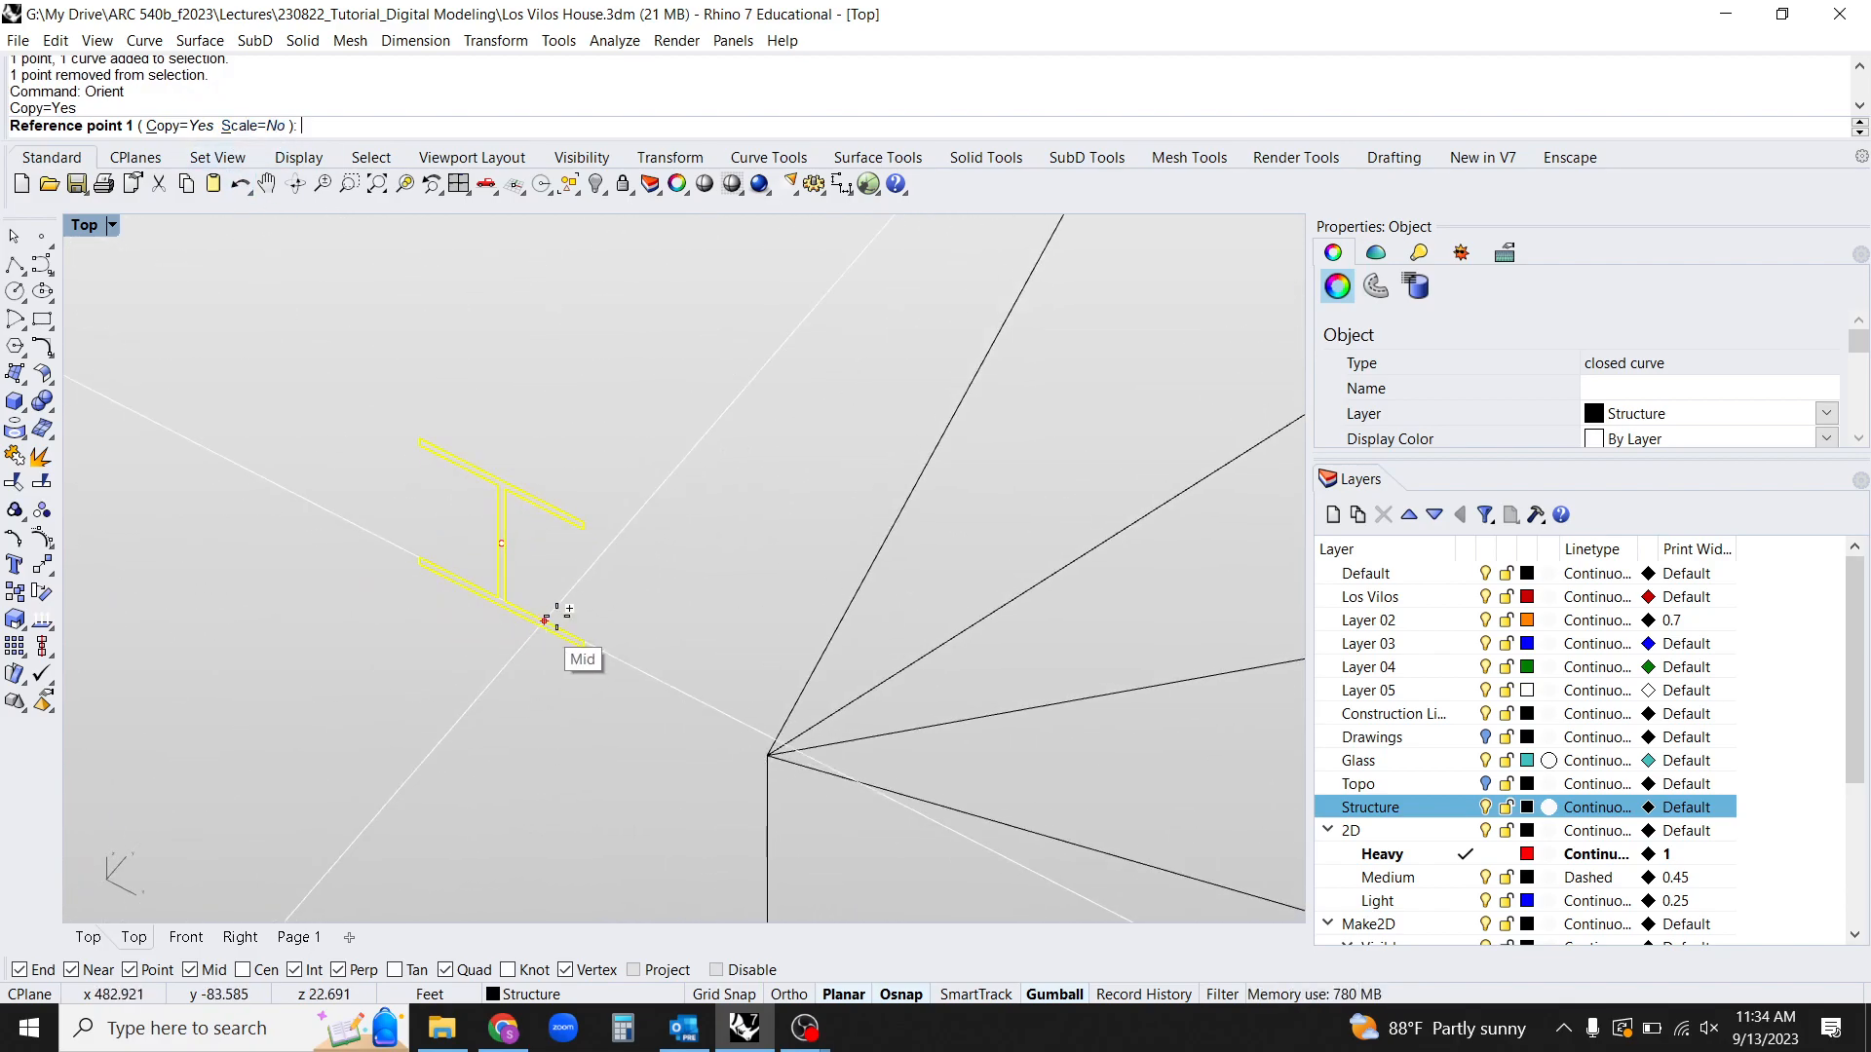
scroll(578, 542, "up", 4)
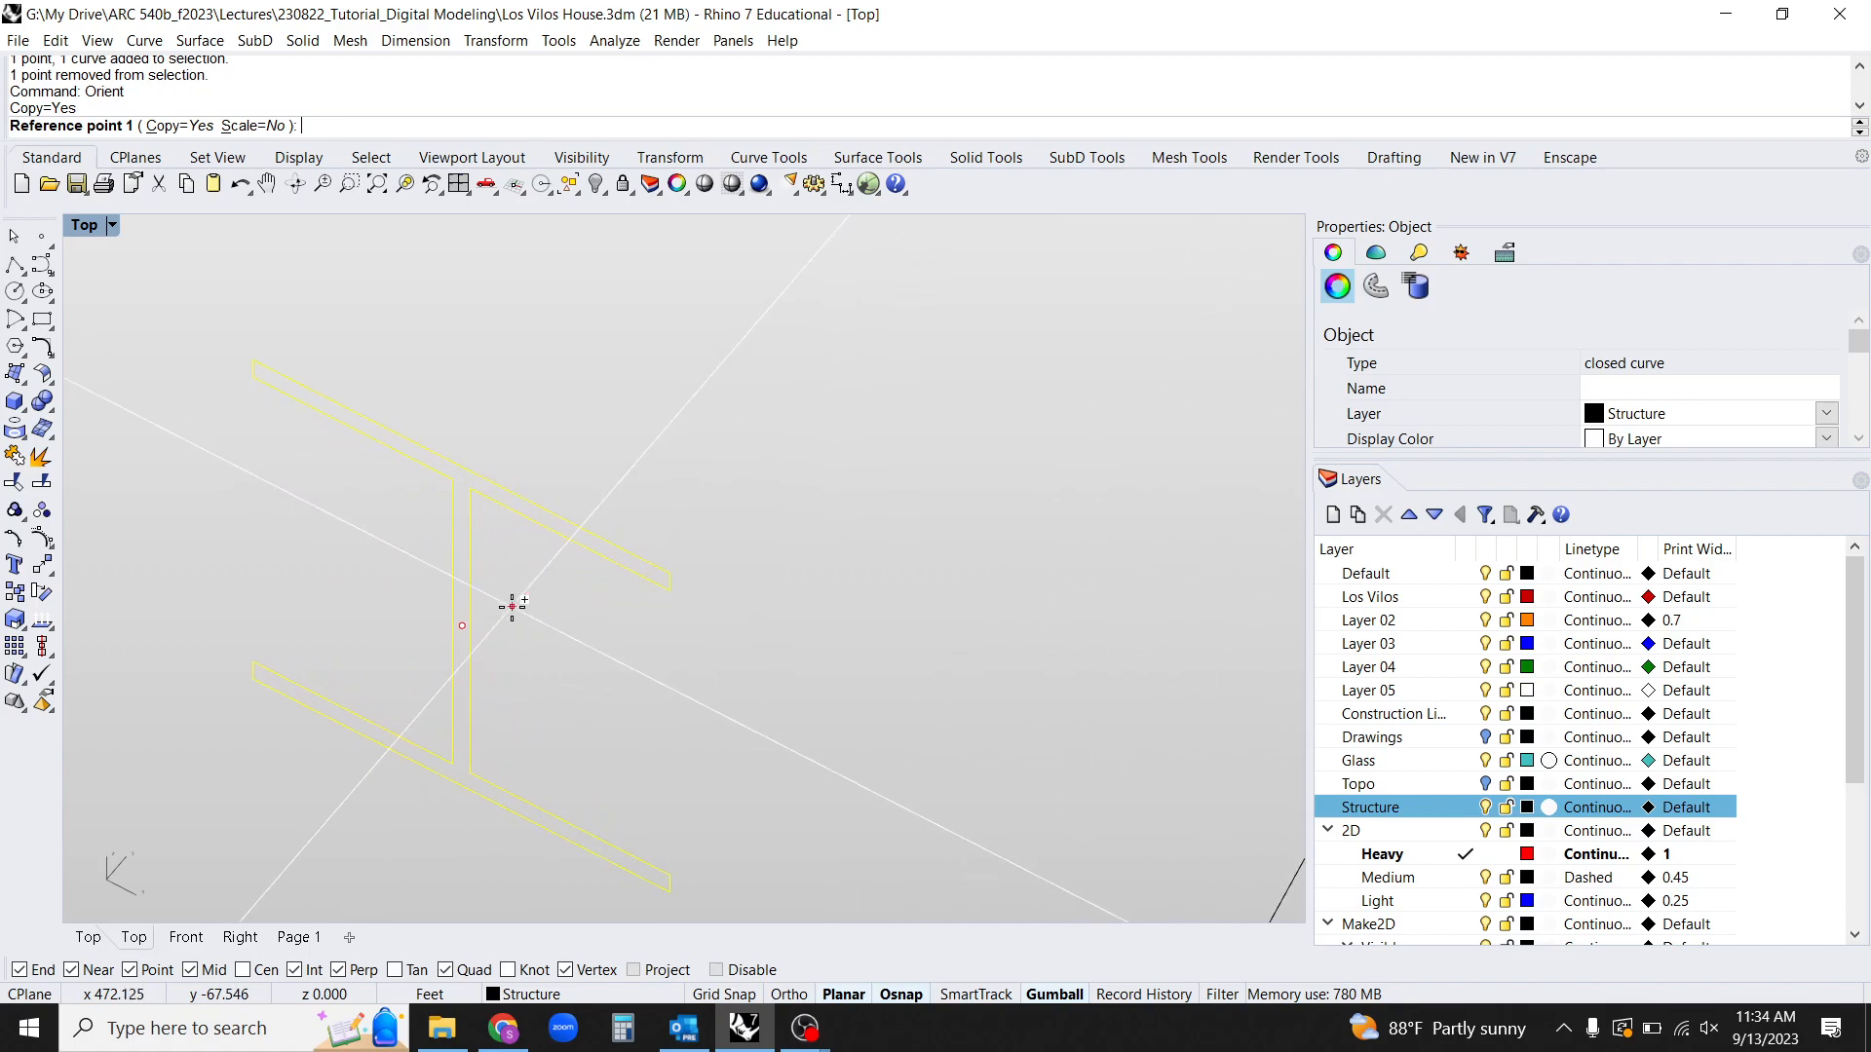
left_click(461, 625)
scroll(543, 631, "down", 8)
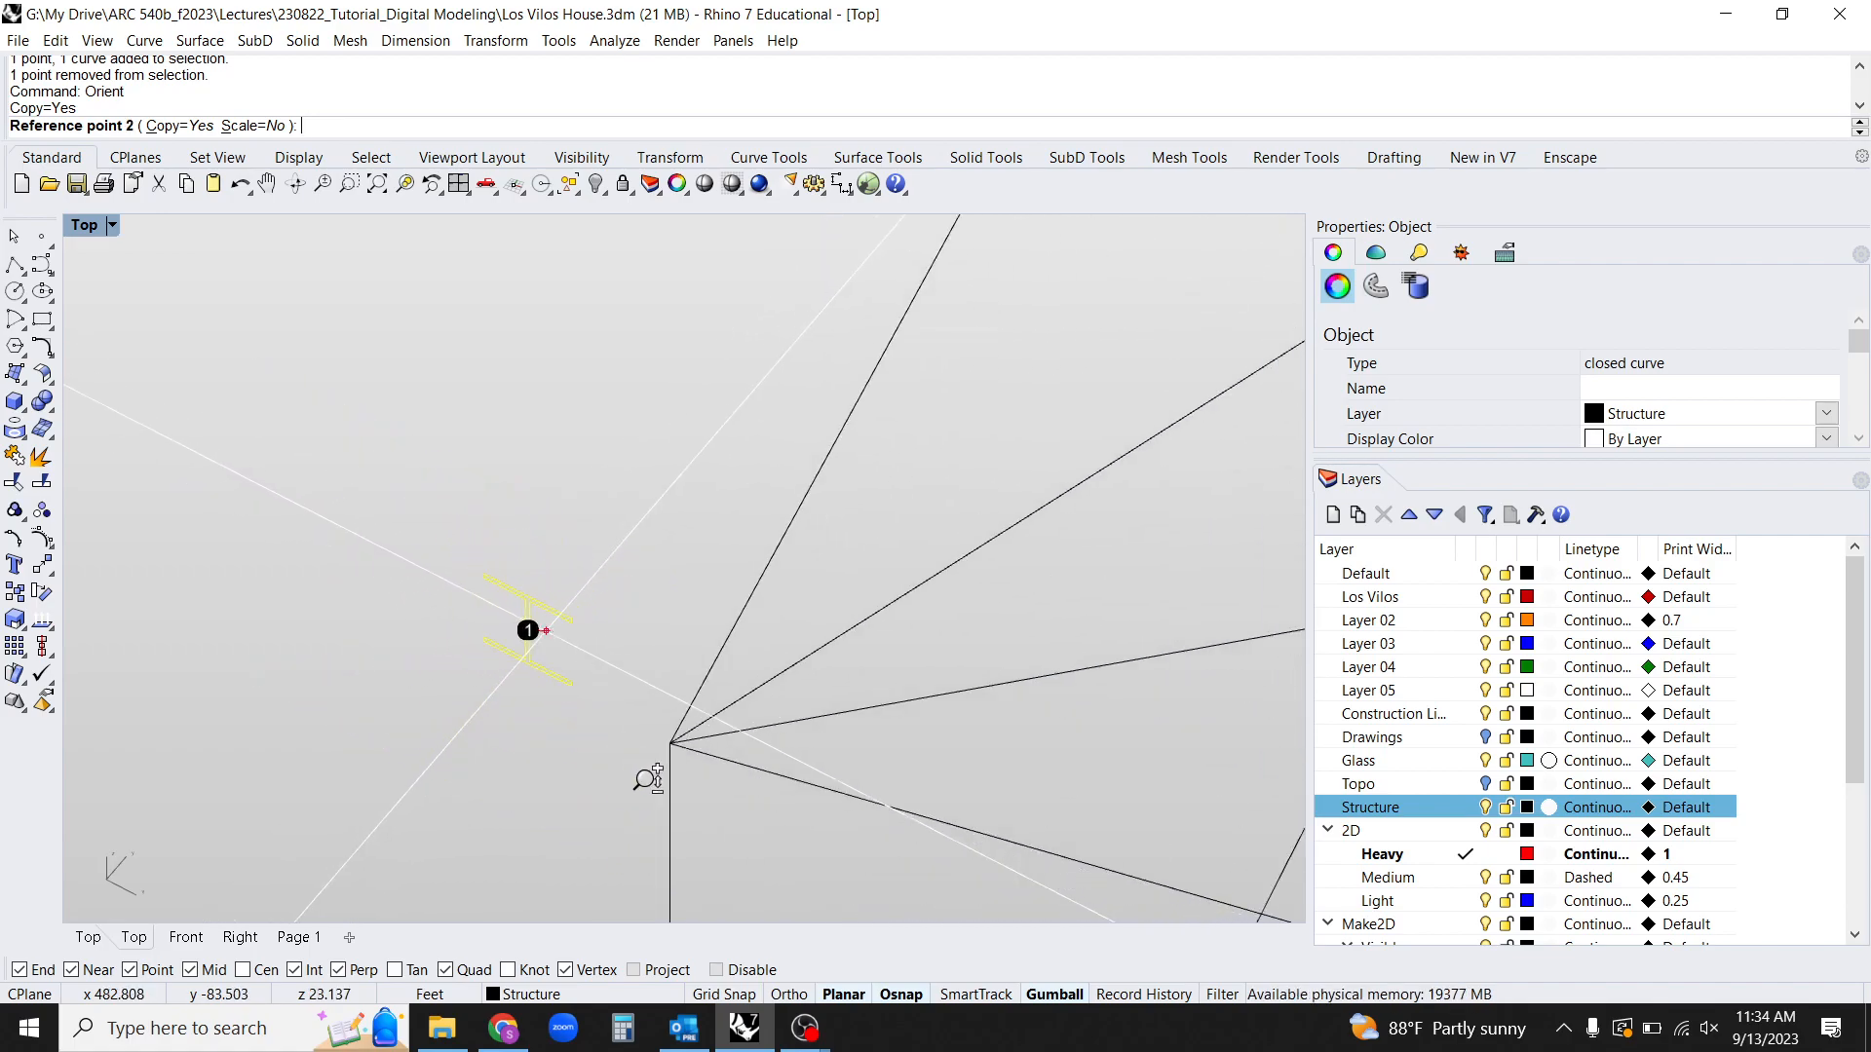
key("shift")
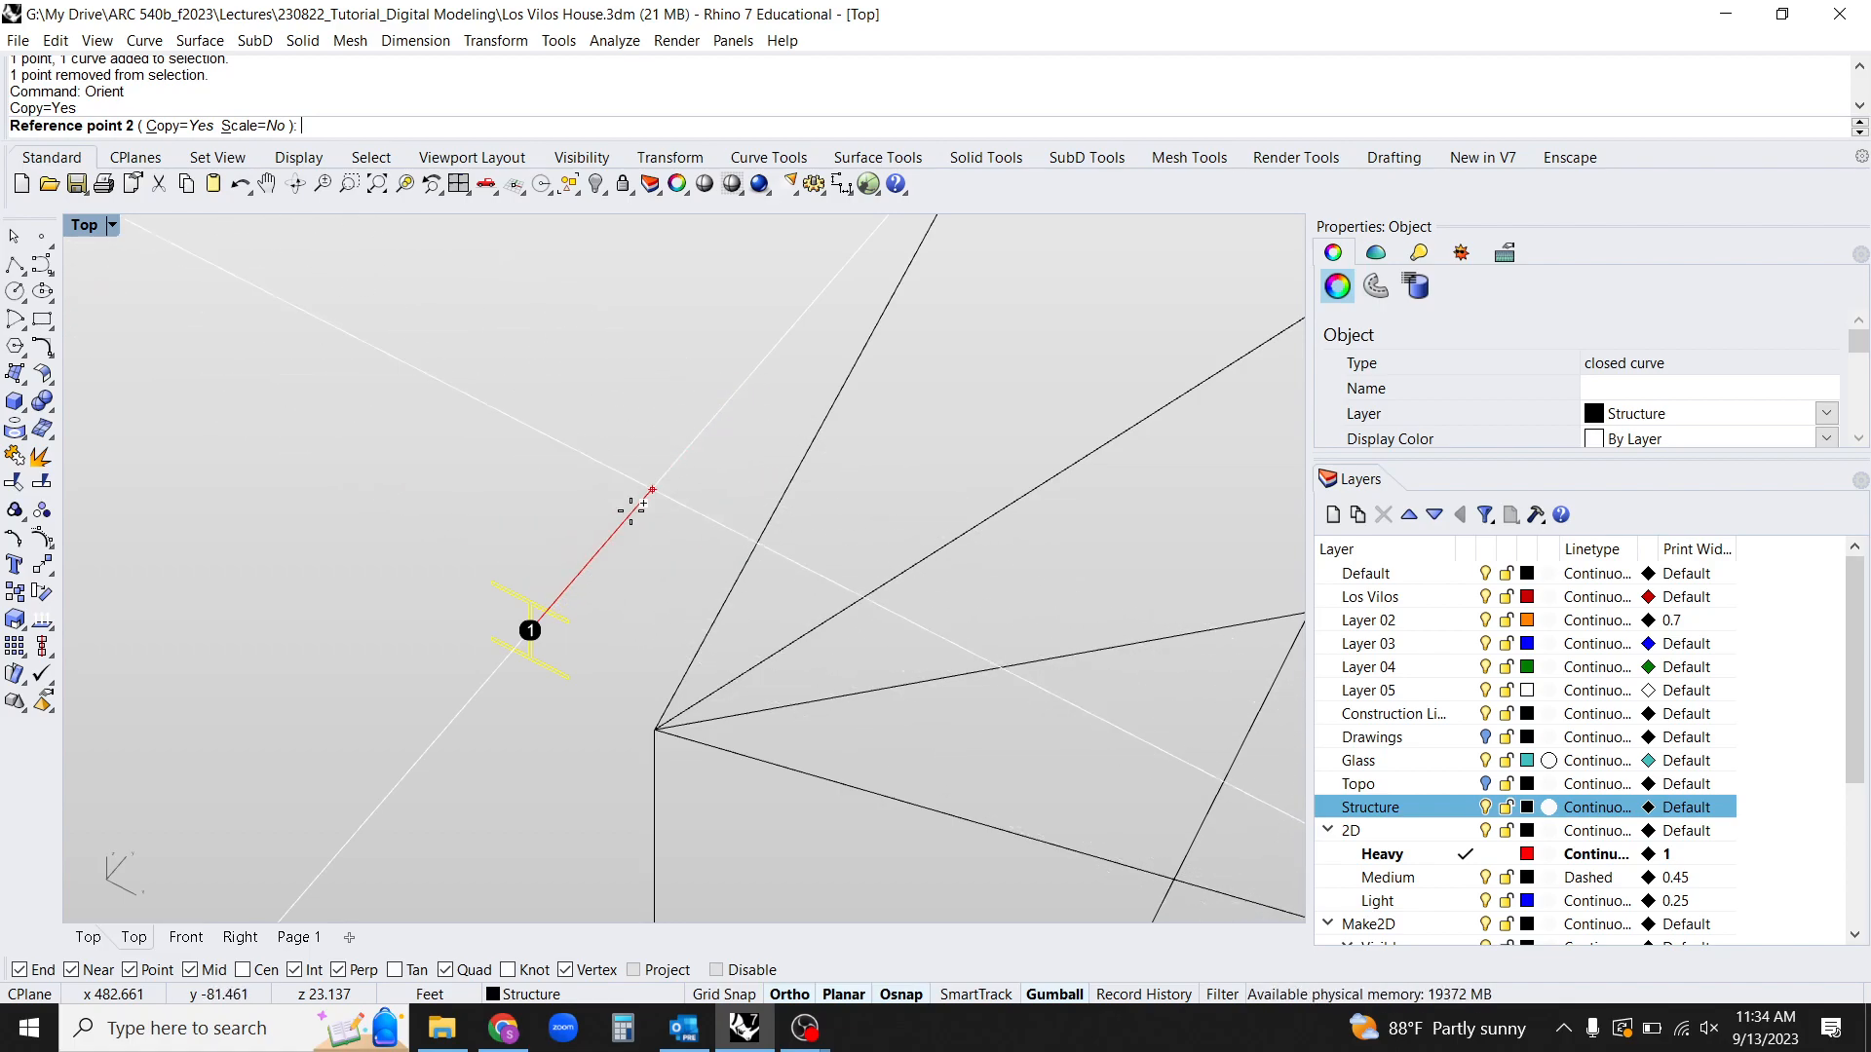
left_click(701, 433)
scroll(618, 627, "down", 4)
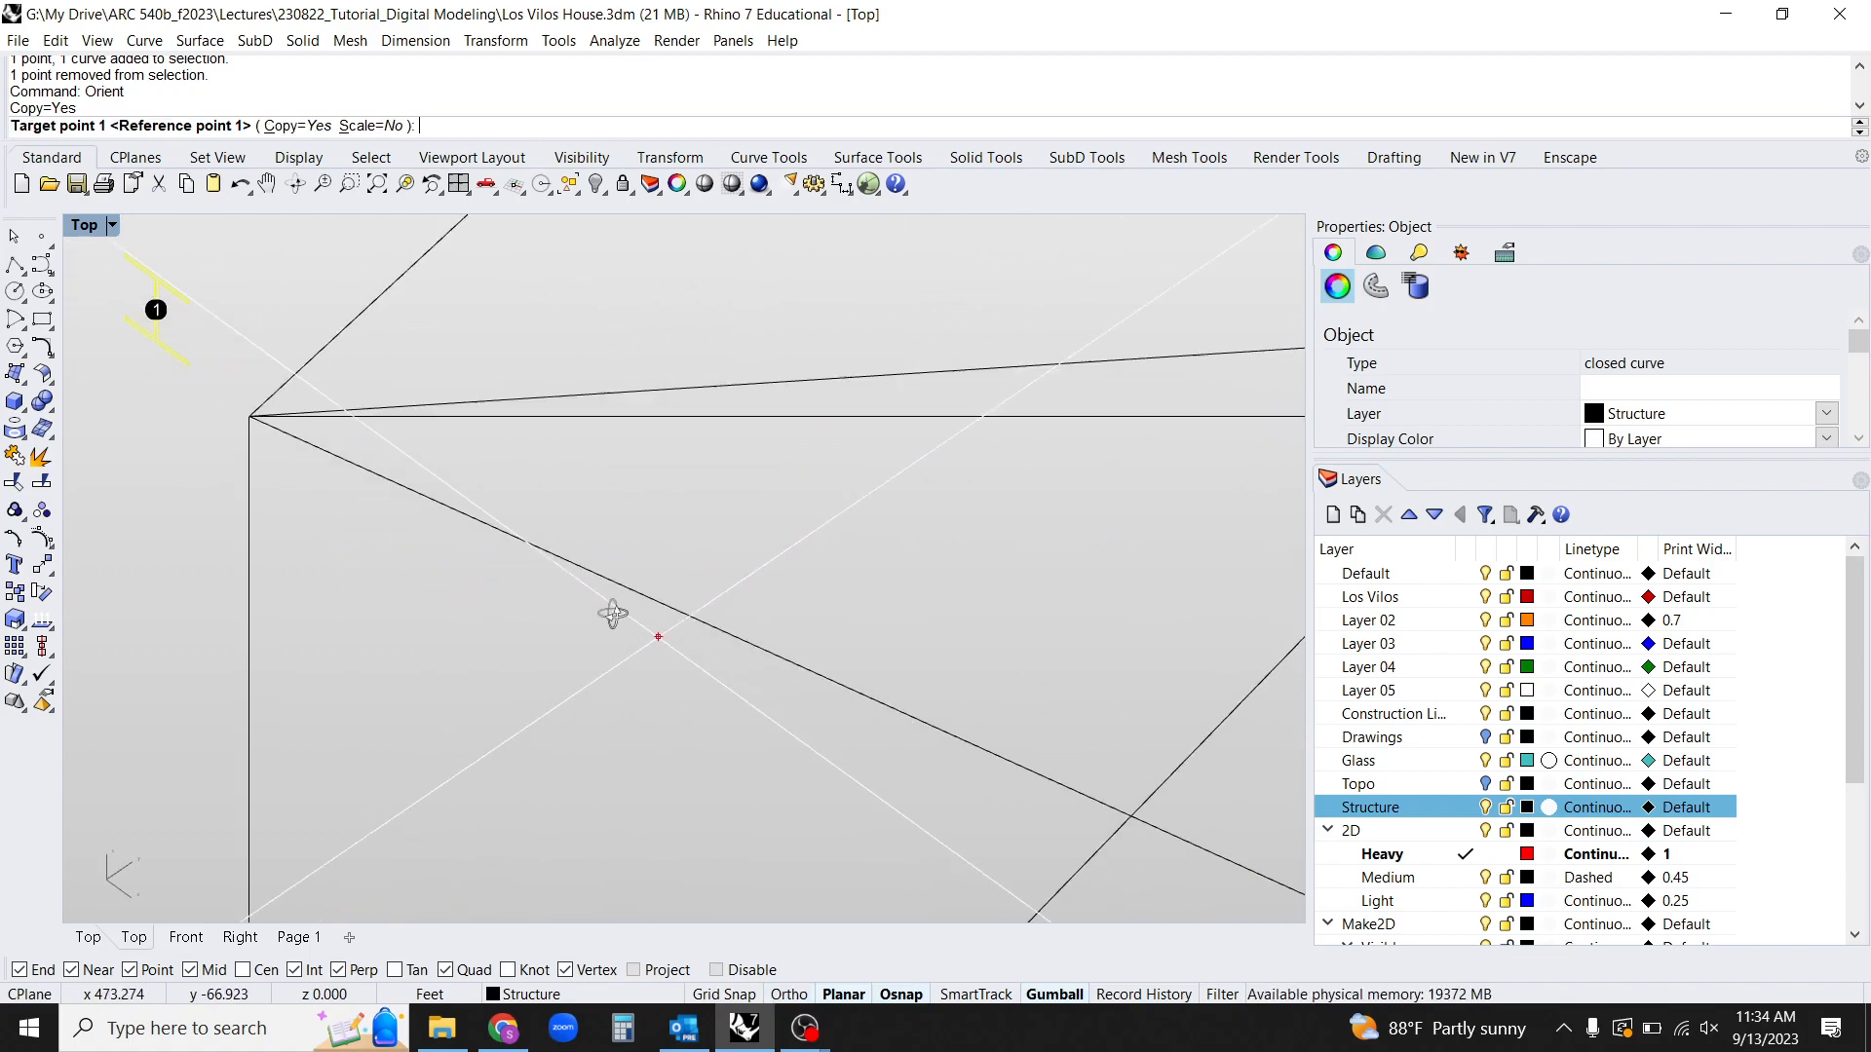
Place an oriented profile copy at the upper frame corner beside the original profile, aimed along an adjoining frame line.
right_click_drag(733, 682, 550, 510)
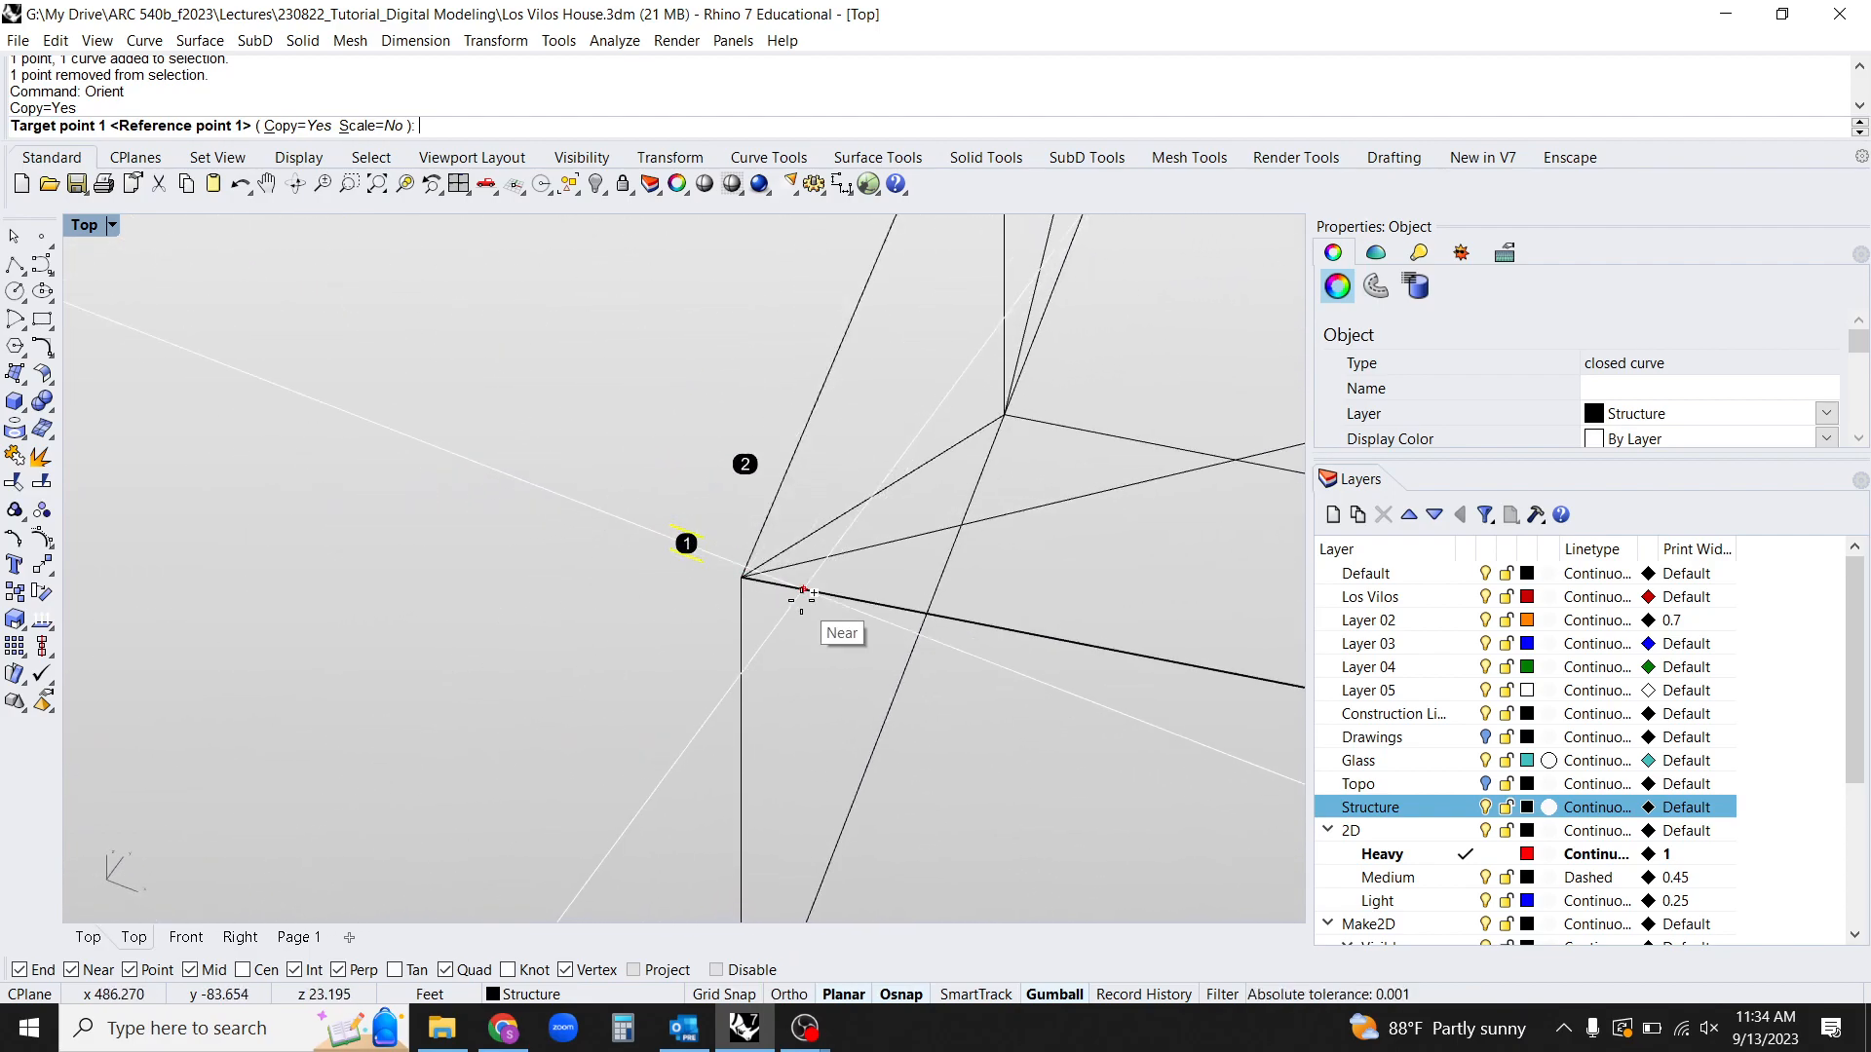
scroll(653, 661, "up", 5)
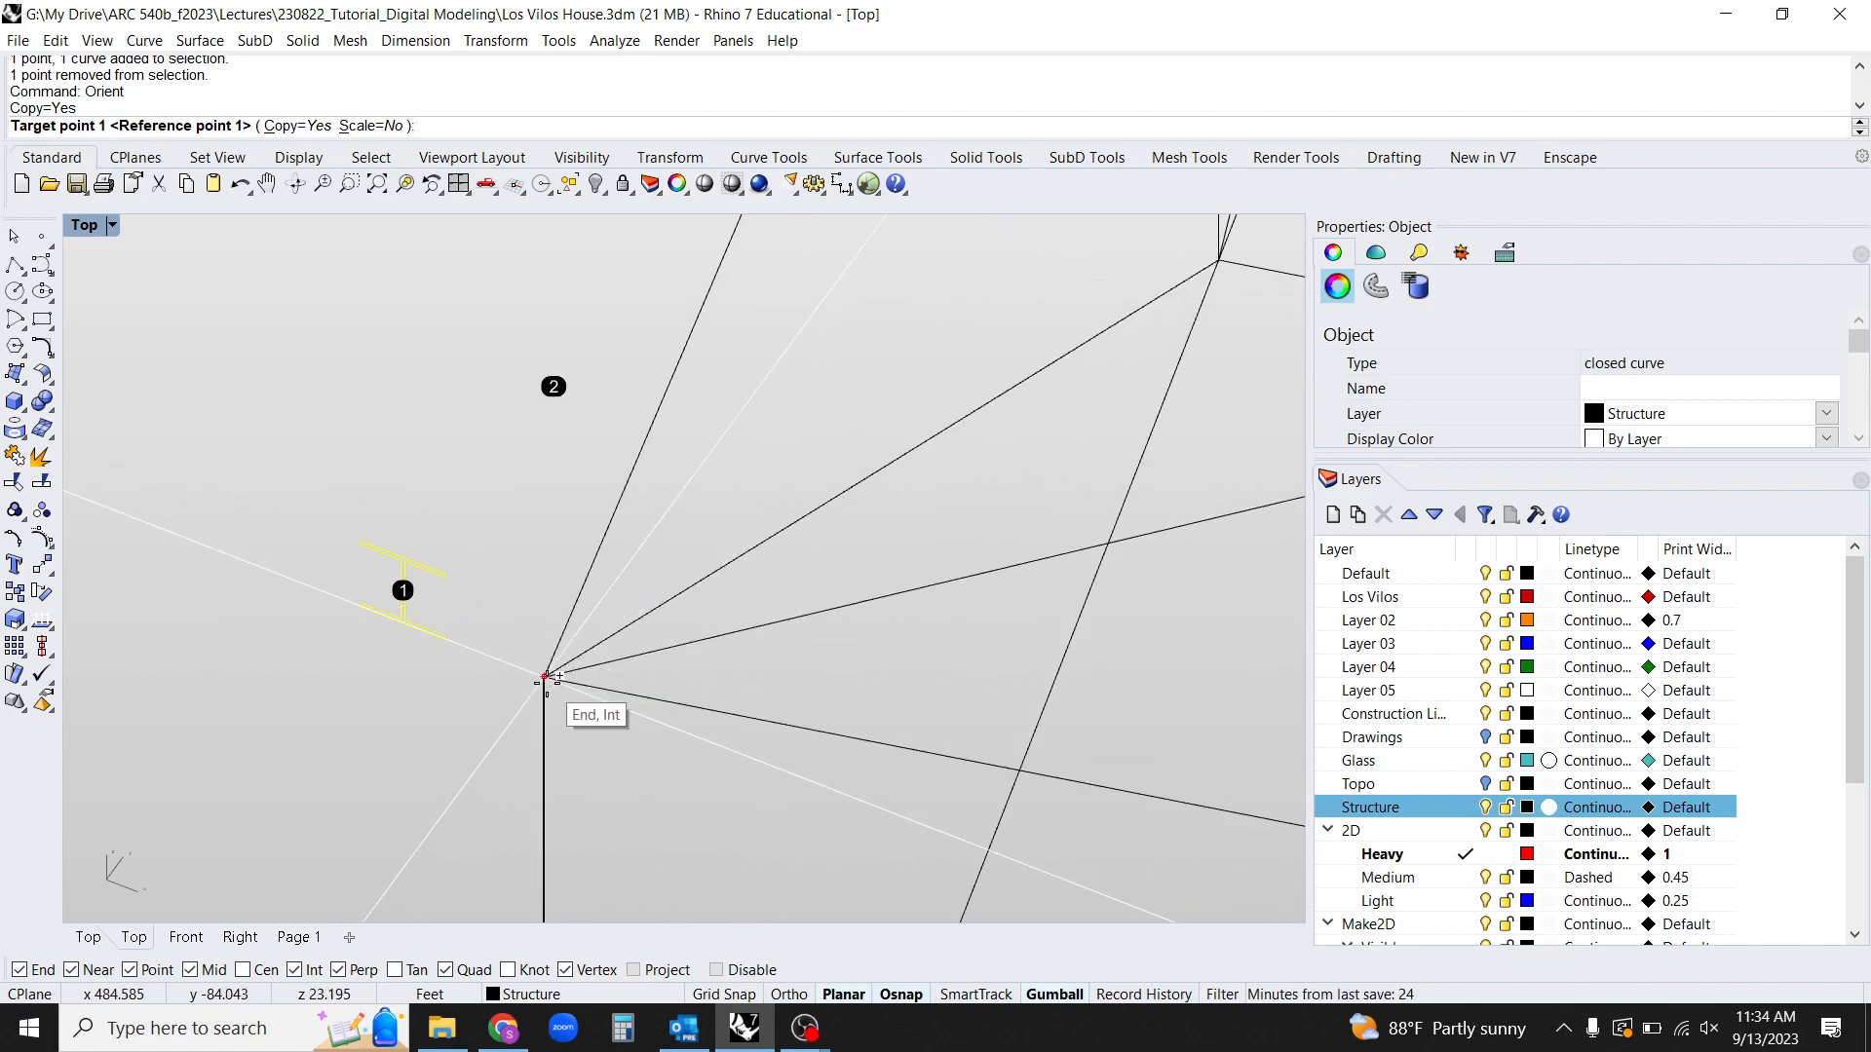
left_click(544, 674)
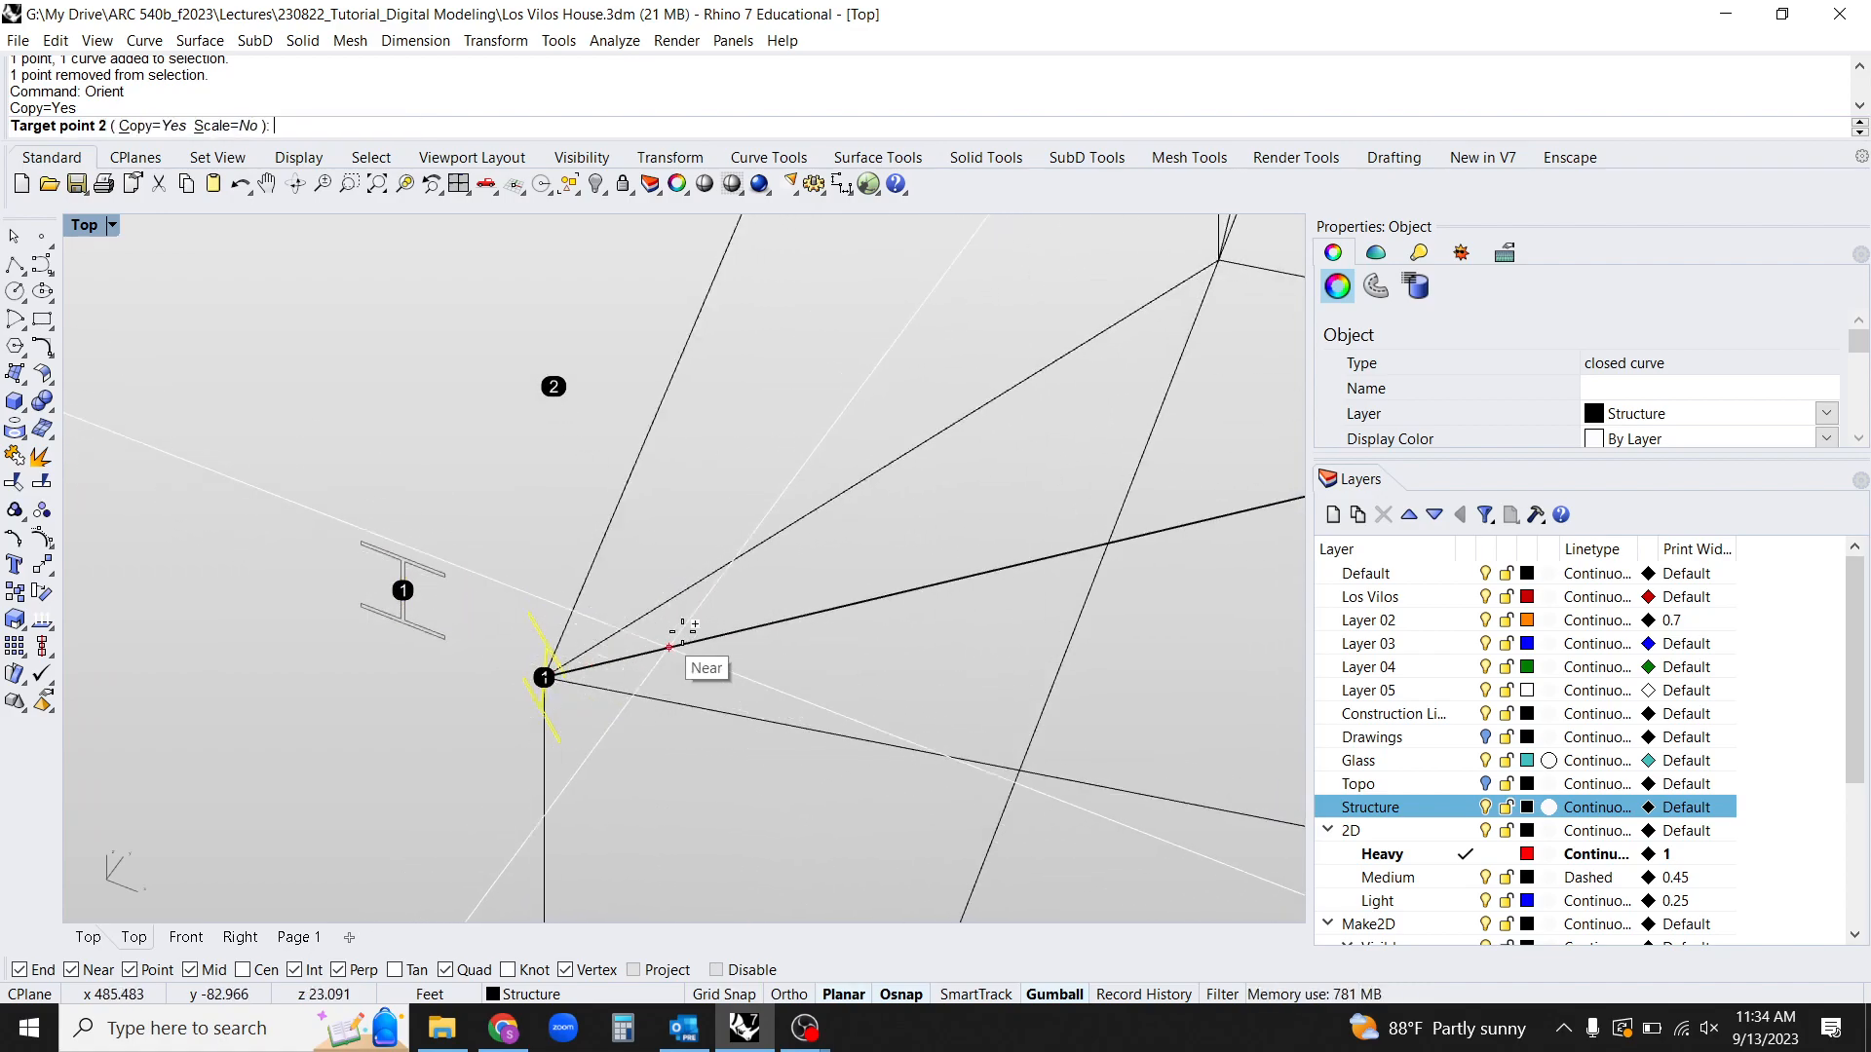
scroll(805, 606, "down", 1)
scroll(805, 606, "down", 5)
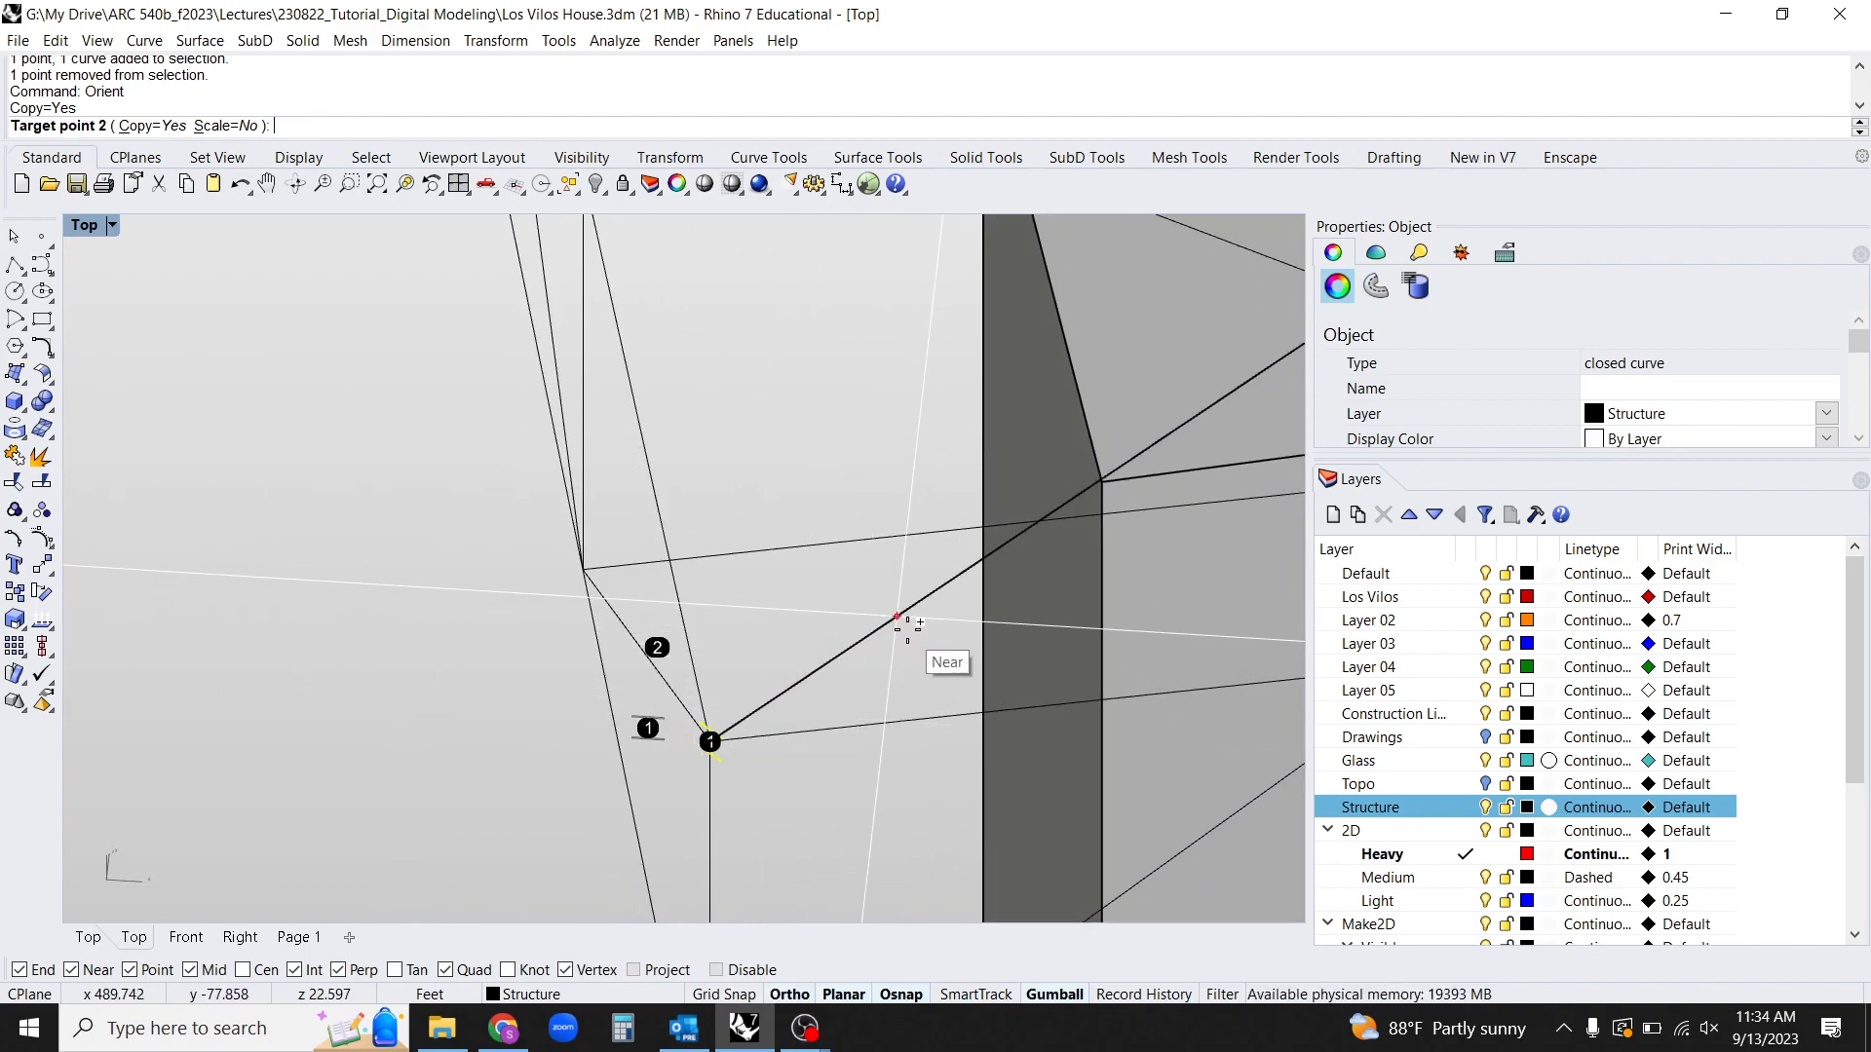
right_click_drag(936, 608, 920, 611)
left_click(888, 630)
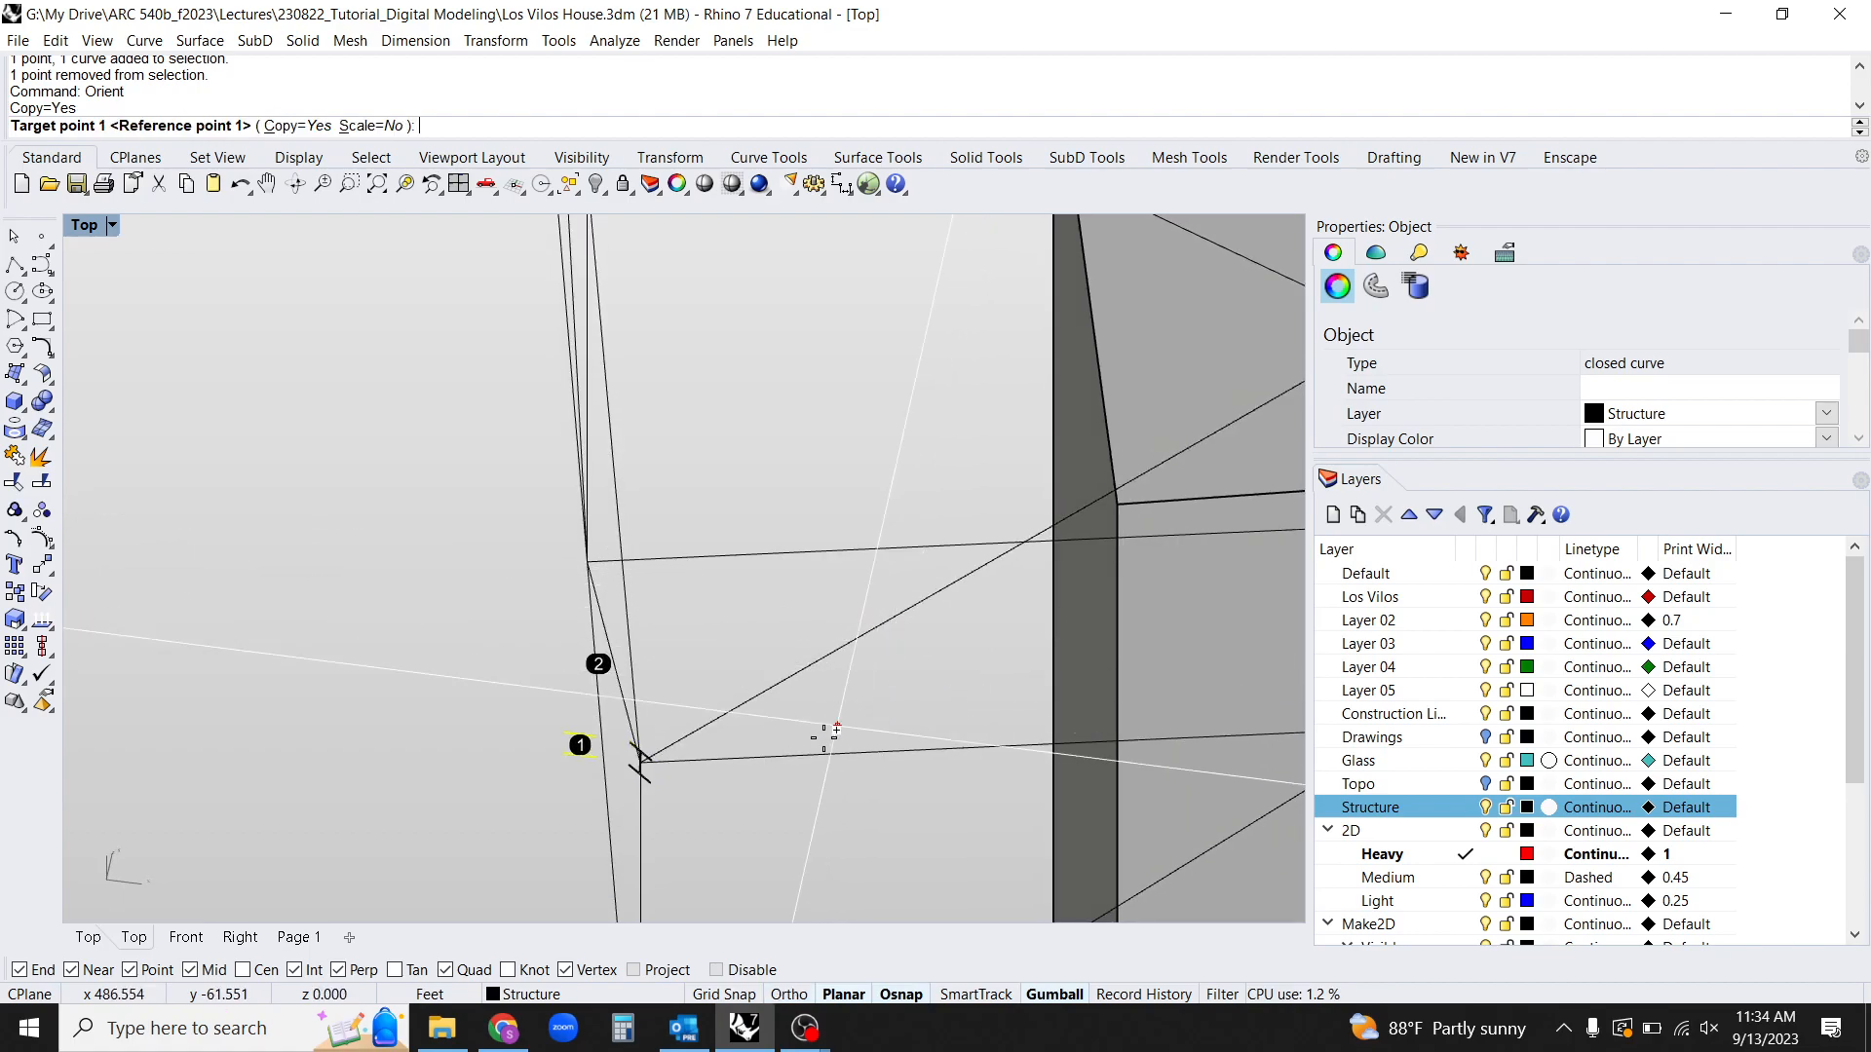
Place two more oriented profile copies at the same upper corner, aiming each along another frame line.
right_click_drag(697, 781, 659, 655)
right_click_drag(438, 727, 443, 635, "ctrl")
left_click(376, 687)
right_click_drag(690, 690, 711, 833, "ctrl")
left_click(650, 584)
mouse_move(835, 651)
right_mouse_down()
mouse_move(760, 634)
mouse_move(843, 659)
mouse_move(1024, 650)
mouse_move(831, 646)
mouse_move(733, 687)
mouse_move(656, 799)
mouse_move(619, 806)
right_mouse_up()
left_click(600, 781)
left_click(835, 585)
Place an oriented profile copy at the opposite upper corner of the frame's open end, aimed along its adjoining frame line.
right_click_drag(704, 672, 793, 740, "ctrl")
right_click_drag(968, 769, 882, 758)
right_click_drag(1234, 564, 1036, 668, "shift")
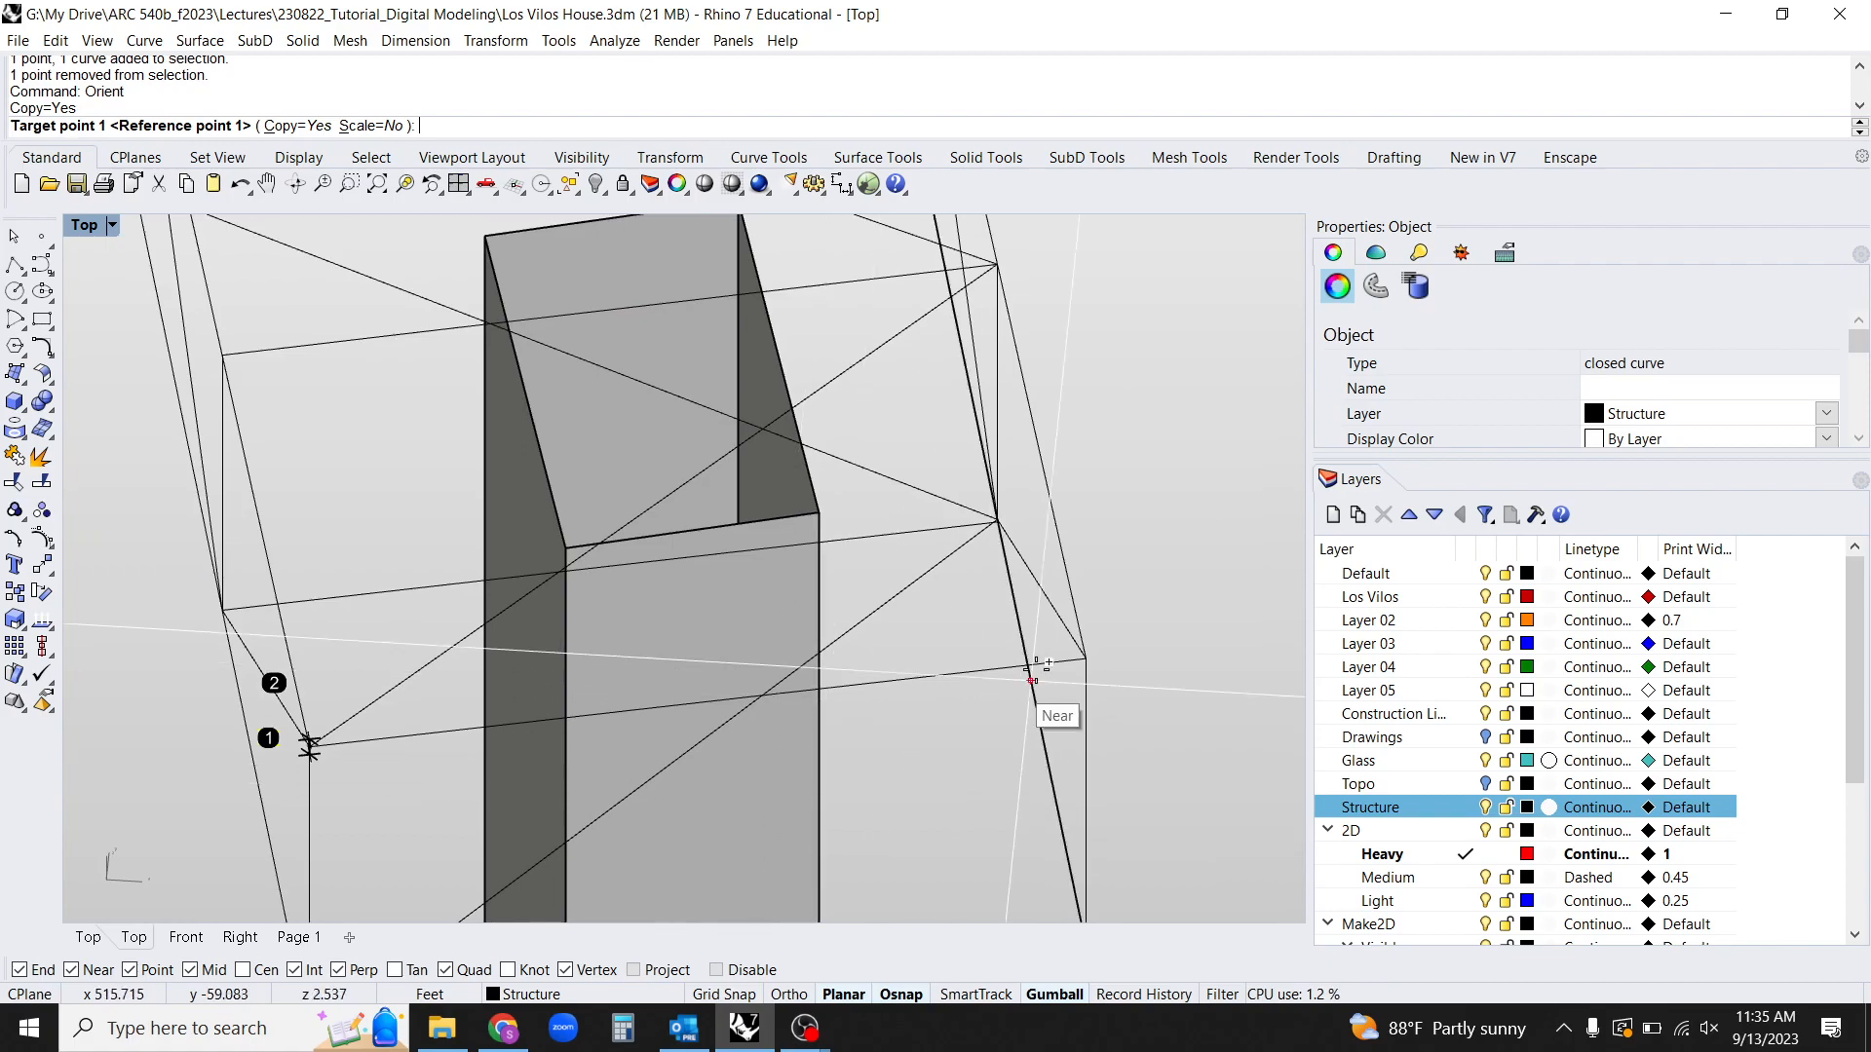
scroll(1039, 669, "up", 3)
left_click(1100, 657)
left_click(1060, 610)
Place an oriented profile copy at the lower corner directly beneath, aimed up the vertical frame line, and end Orient.
right_click_drag(1118, 756, 818, 705)
right_click_drag(515, 654, 776, 714, "shift")
right_click_drag(436, 528, 715, 652)
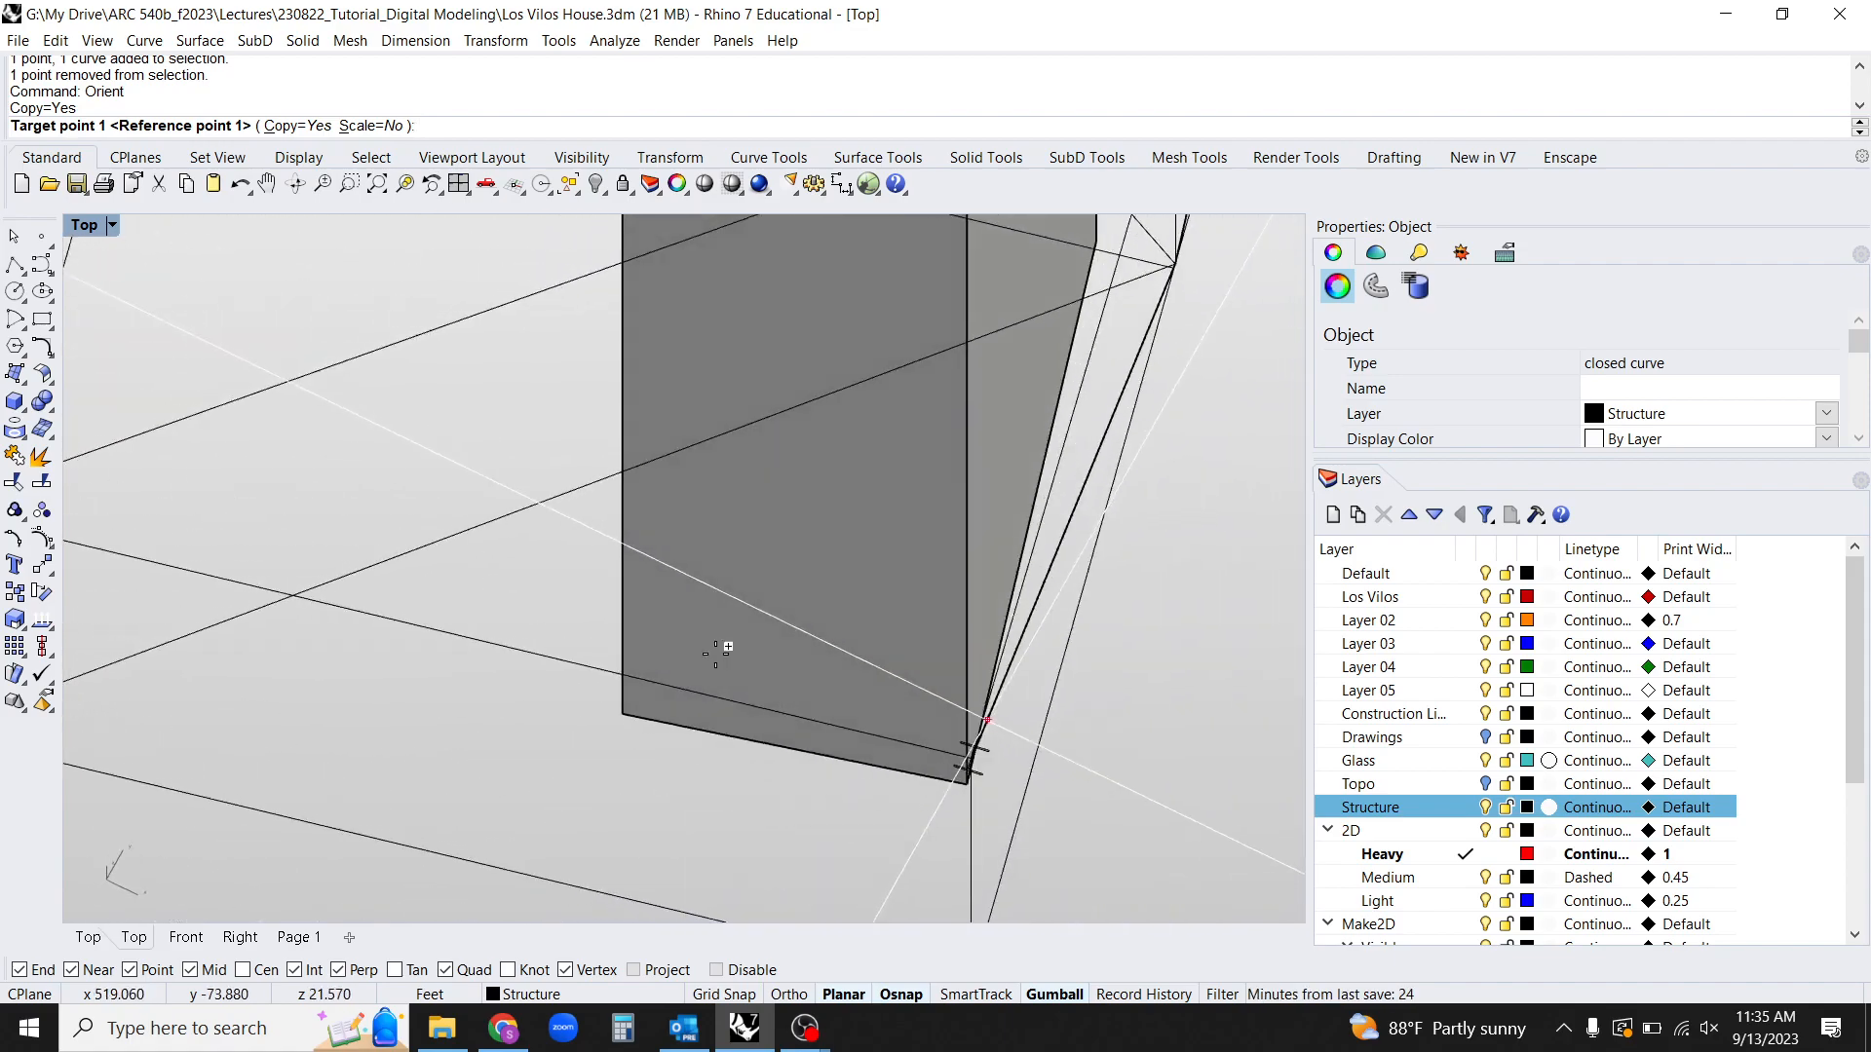
scroll(981, 675, "up", 7)
right_click_drag(1015, 697, 722, 793)
left_click(696, 747)
left_click(696, 647)
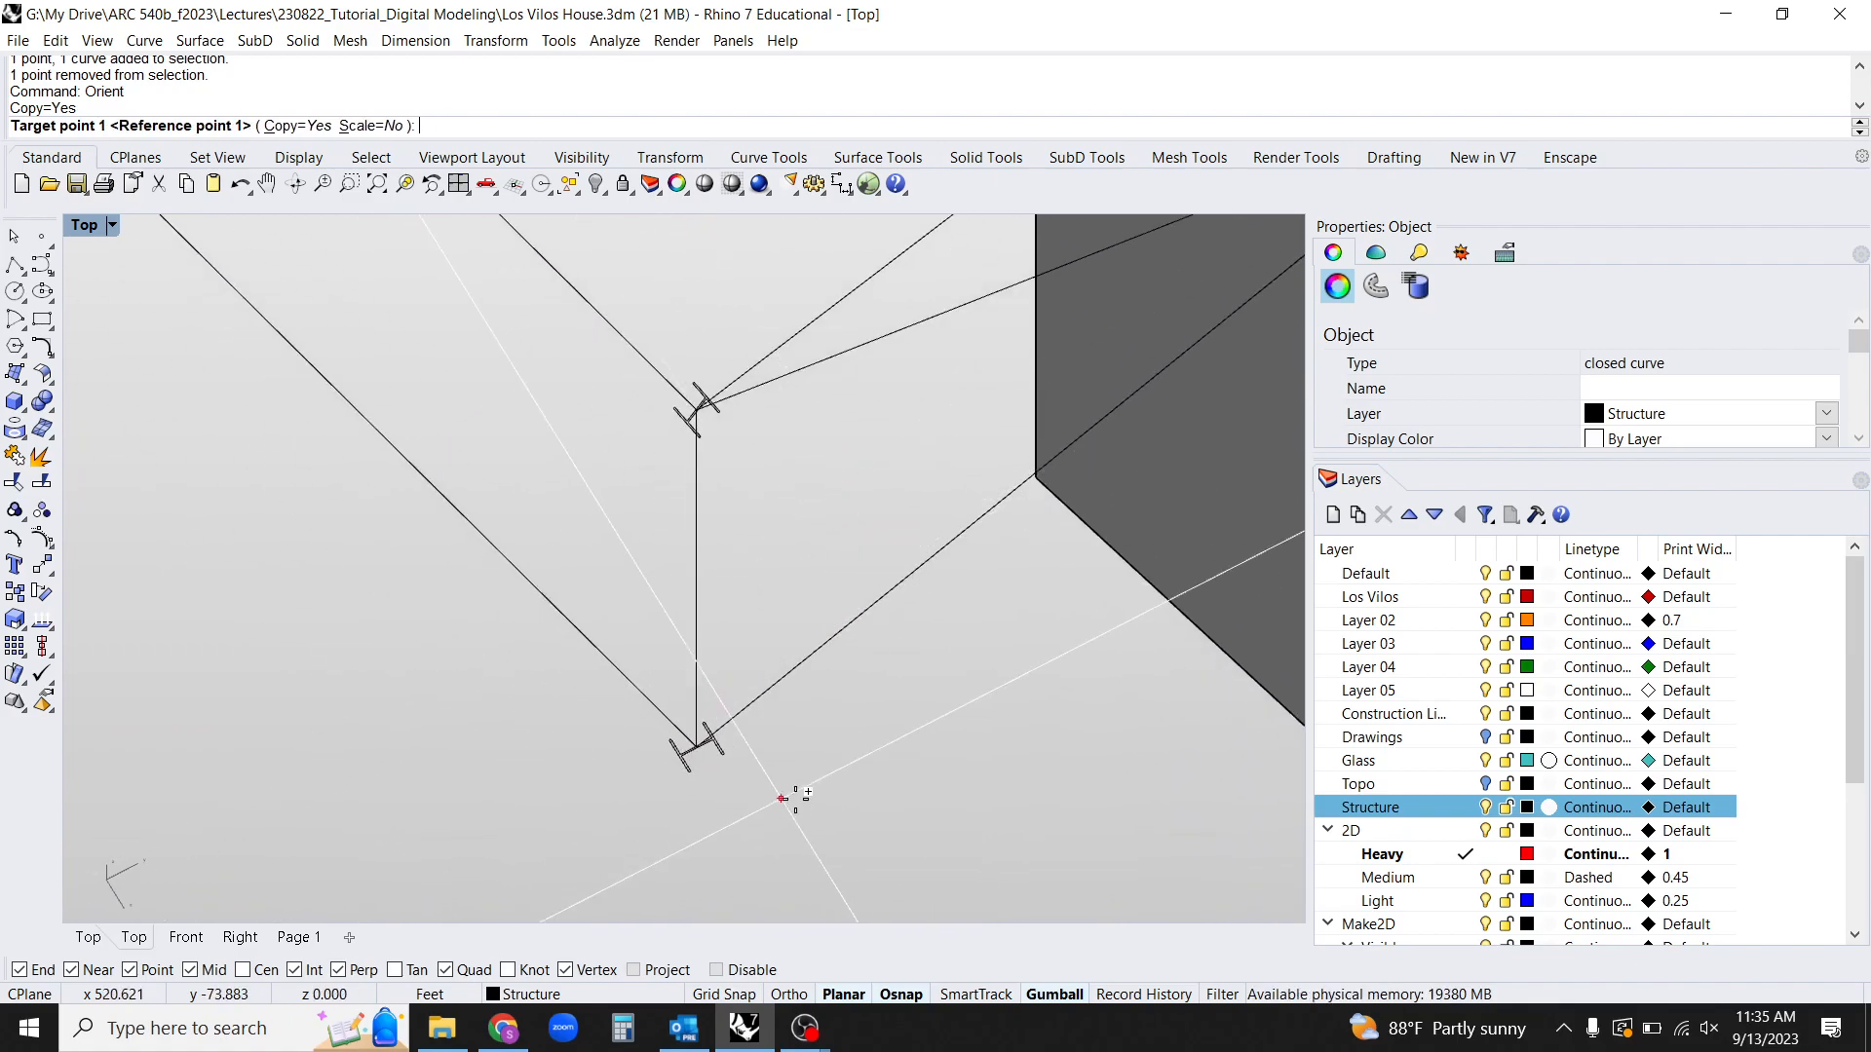
scroll(811, 765, "down", 10)
right_click(832, 753)
right_click(825, 753)
scroll(811, 751, "down", 3)
left_click(811, 756)
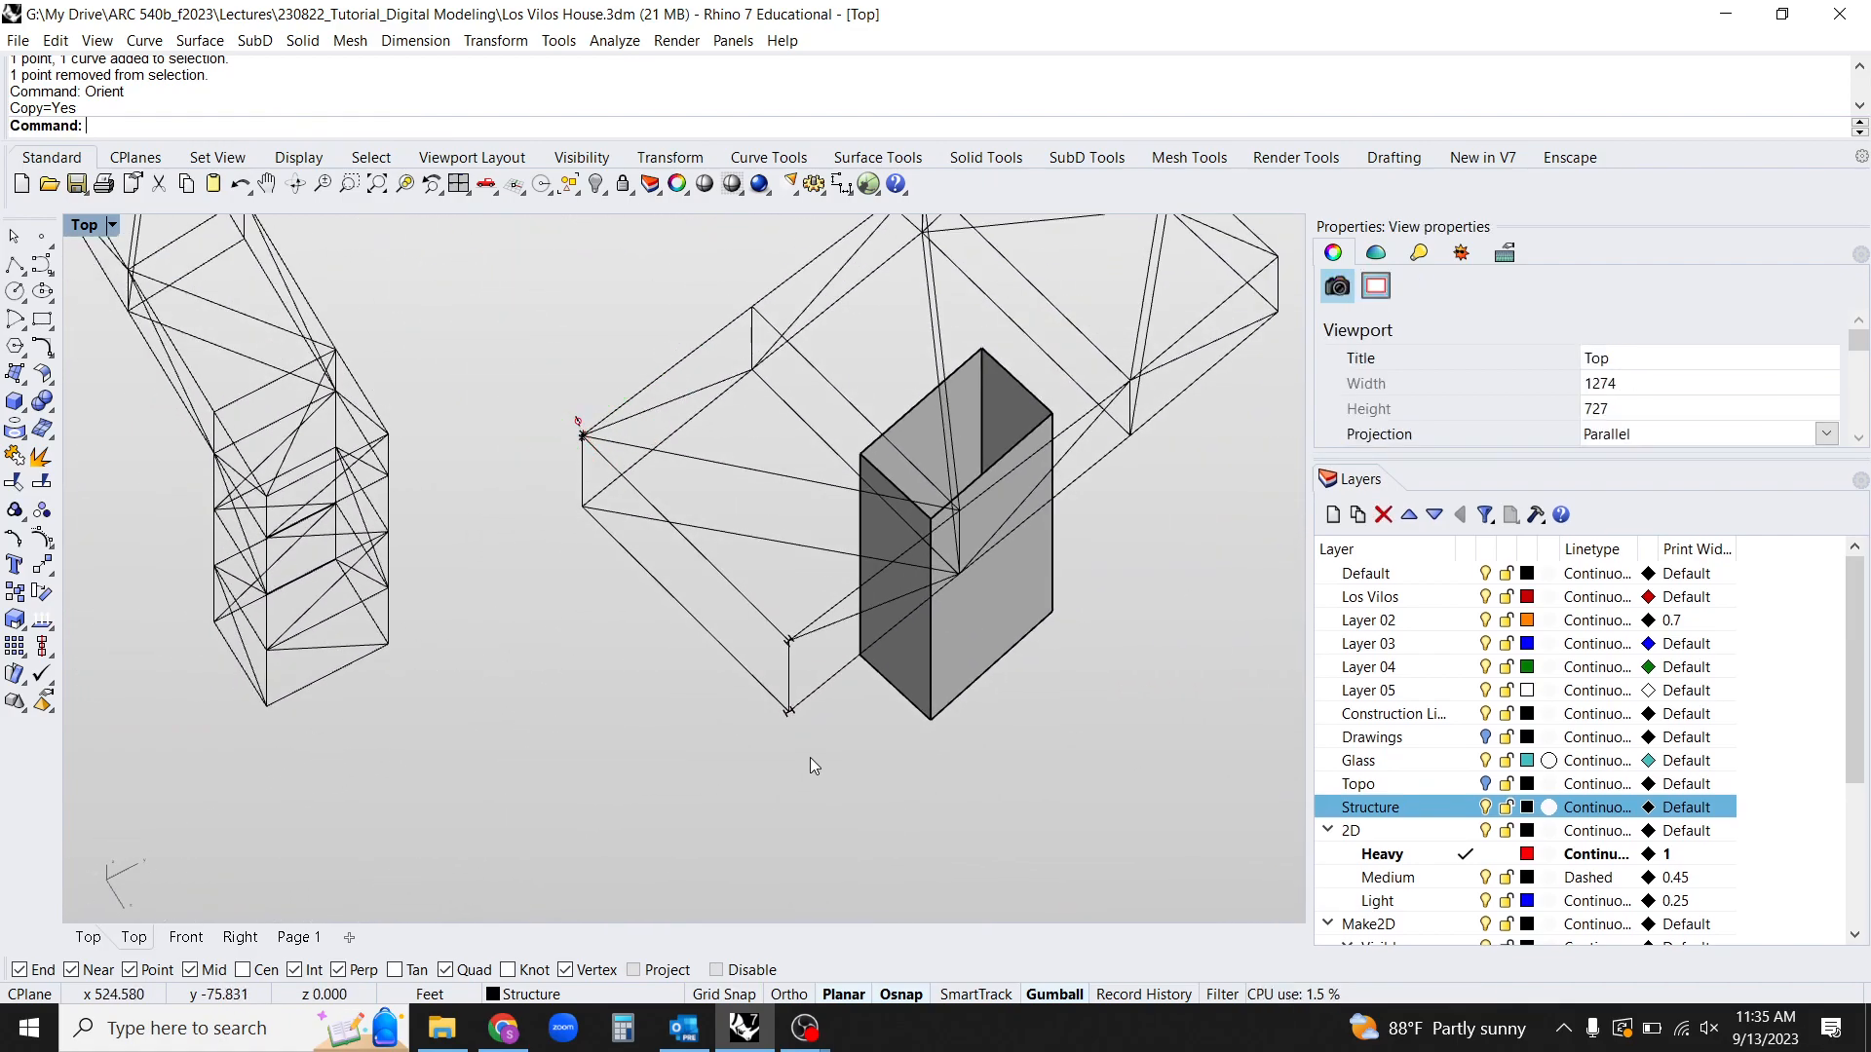
Rotate the lower corner's profile with Rotate3D about the vertical frame line so its web follows the long lower frame edge.
scroll(791, 716, "up", 20)
left_click(844, 639)
right_click_drag(785, 701, 758, 651)
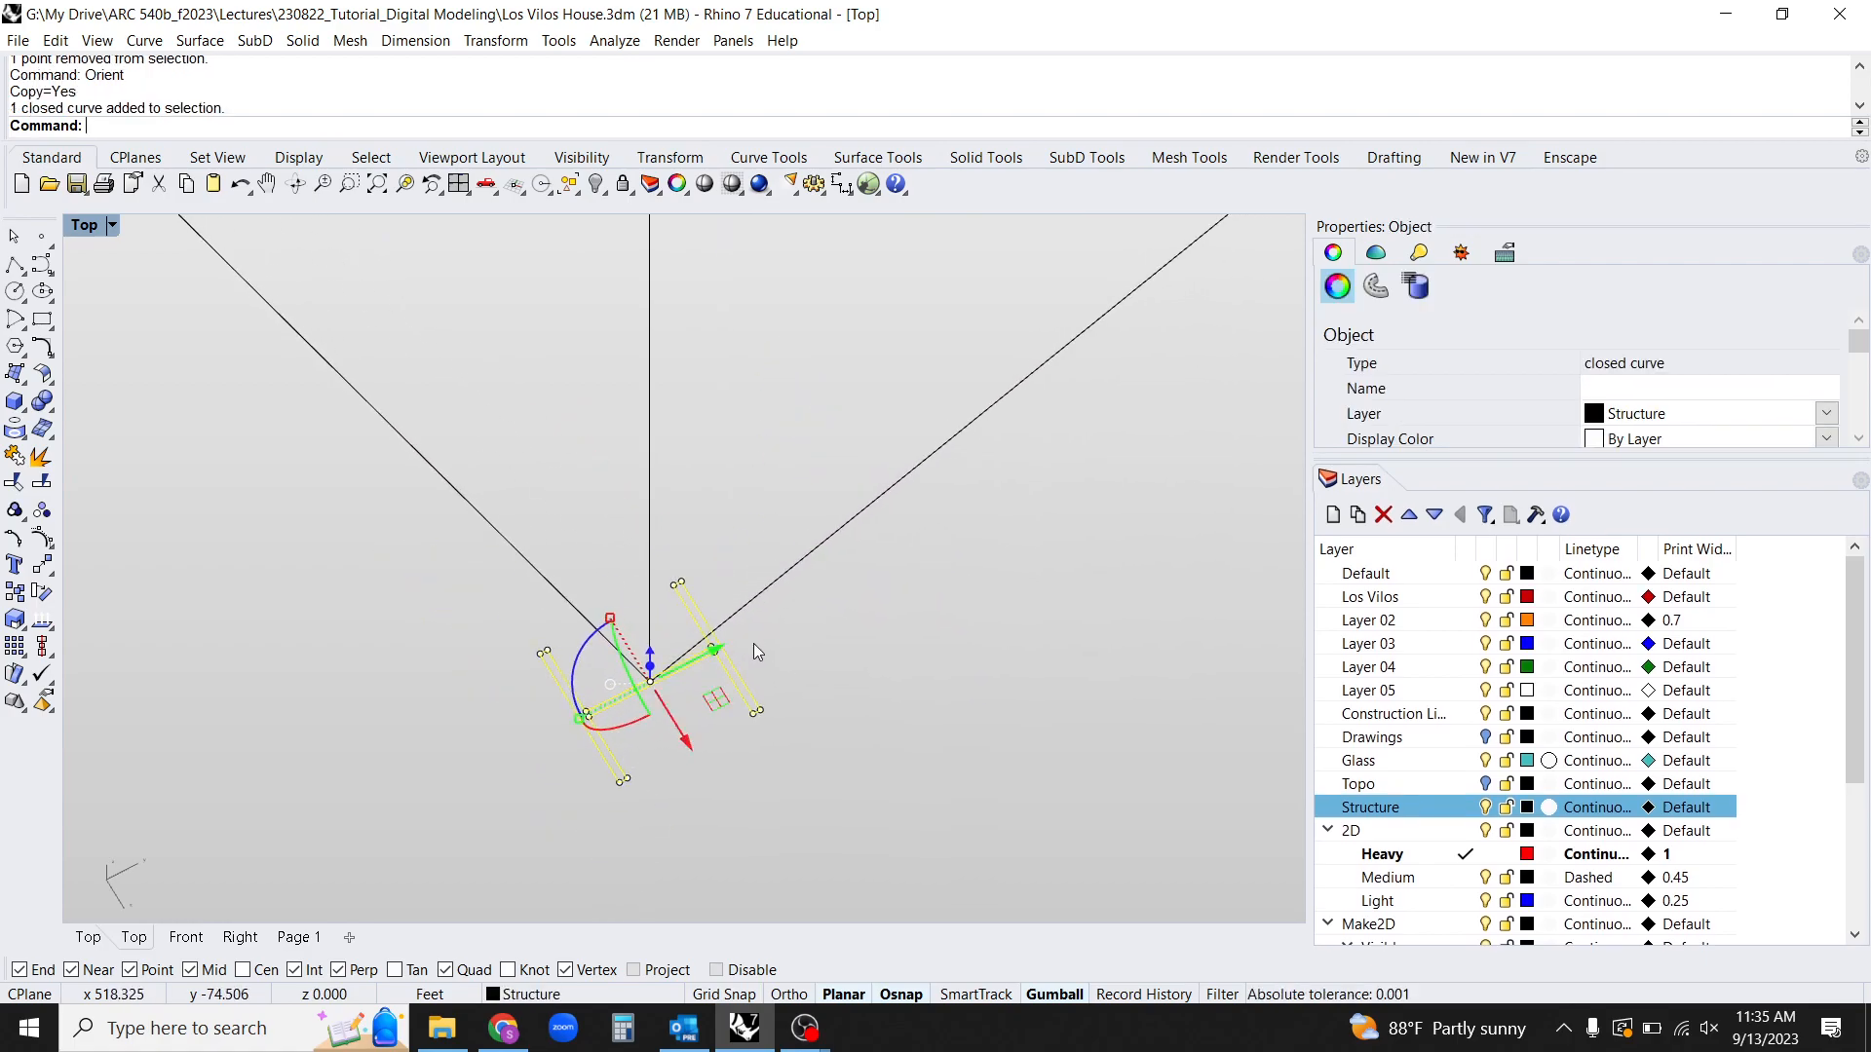
type("Rotate")
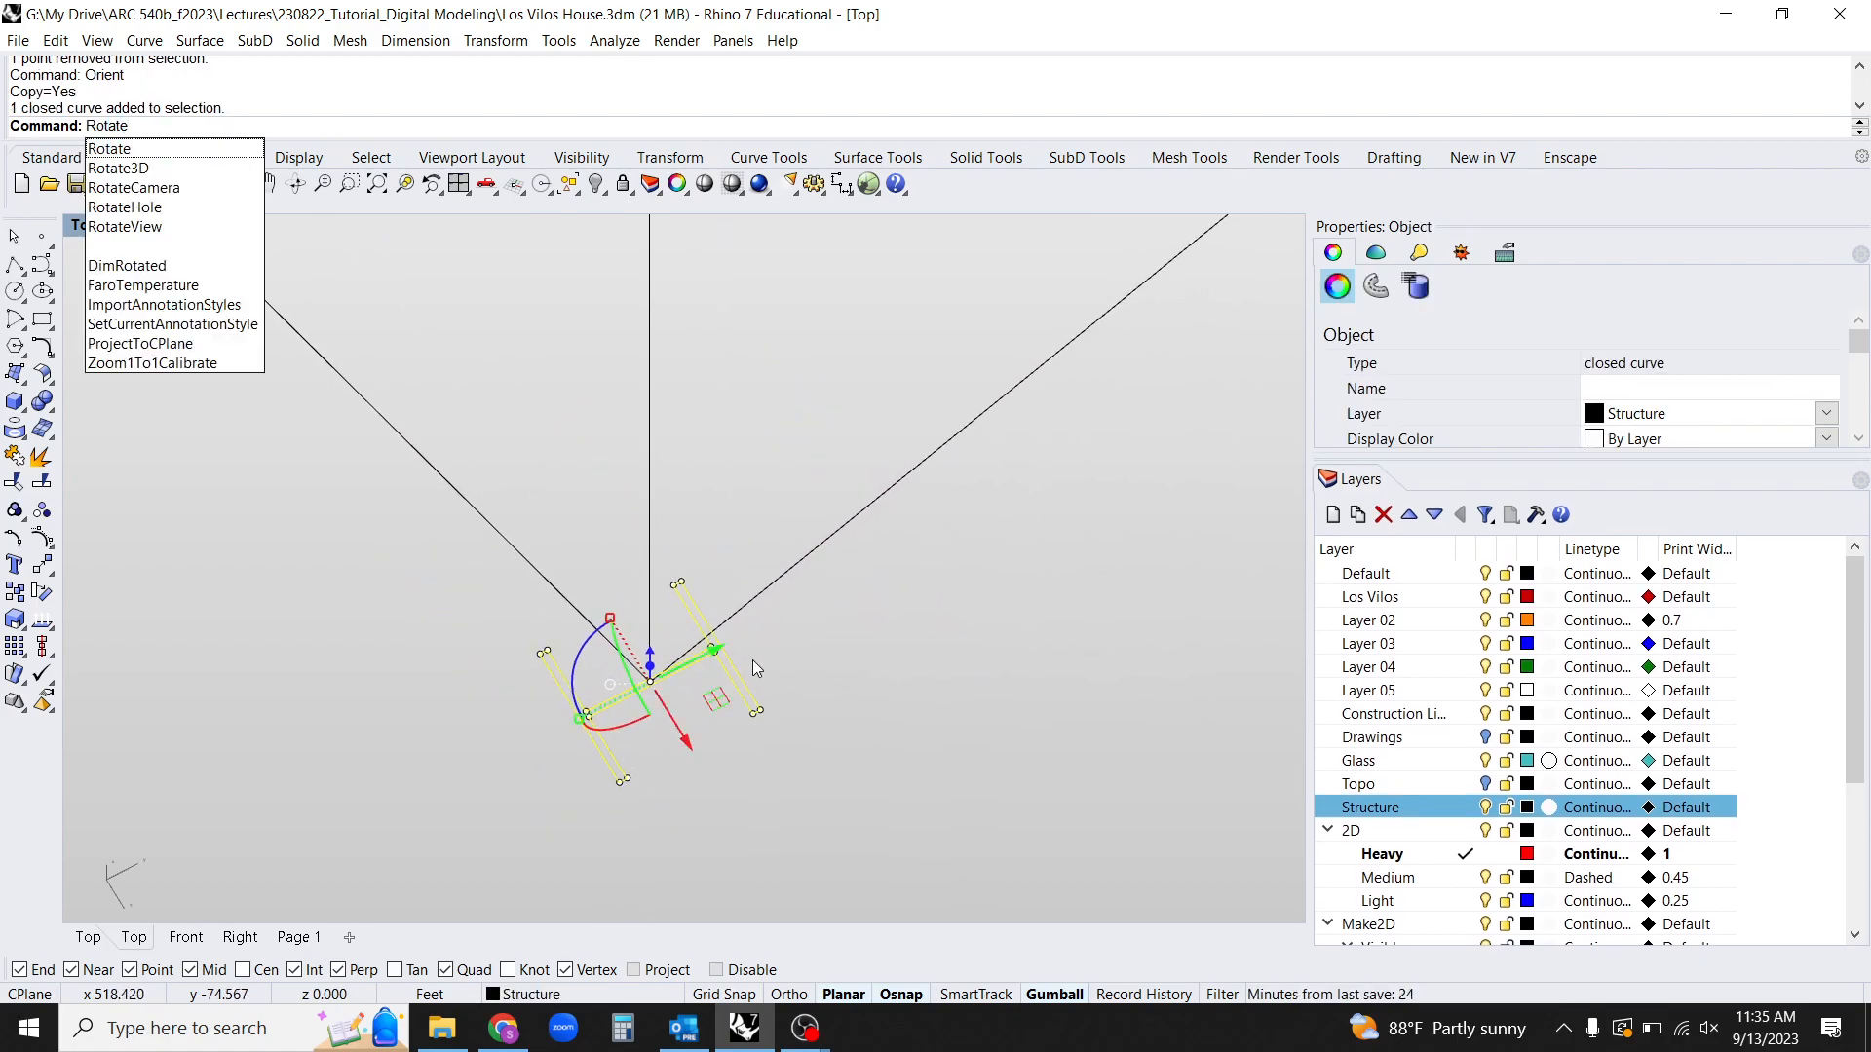
type("3D")
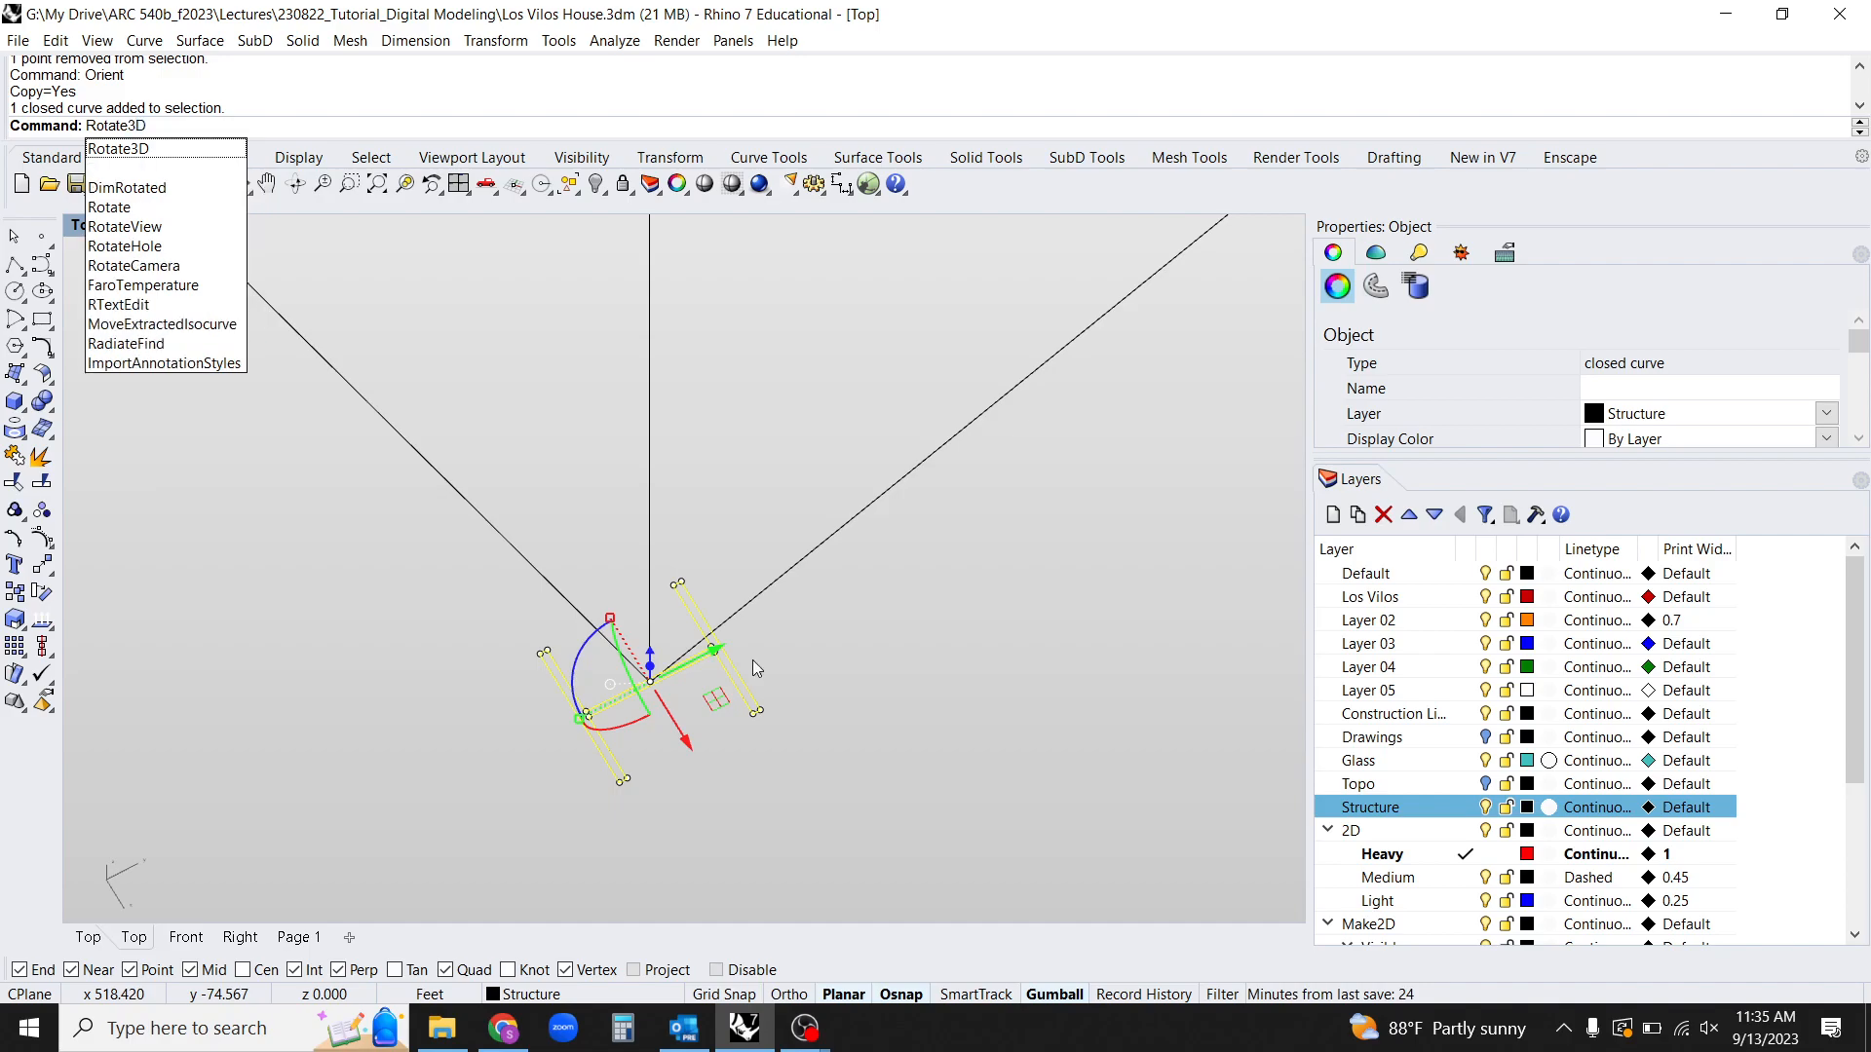
key("Return")
scroll(710, 727, "up", 5)
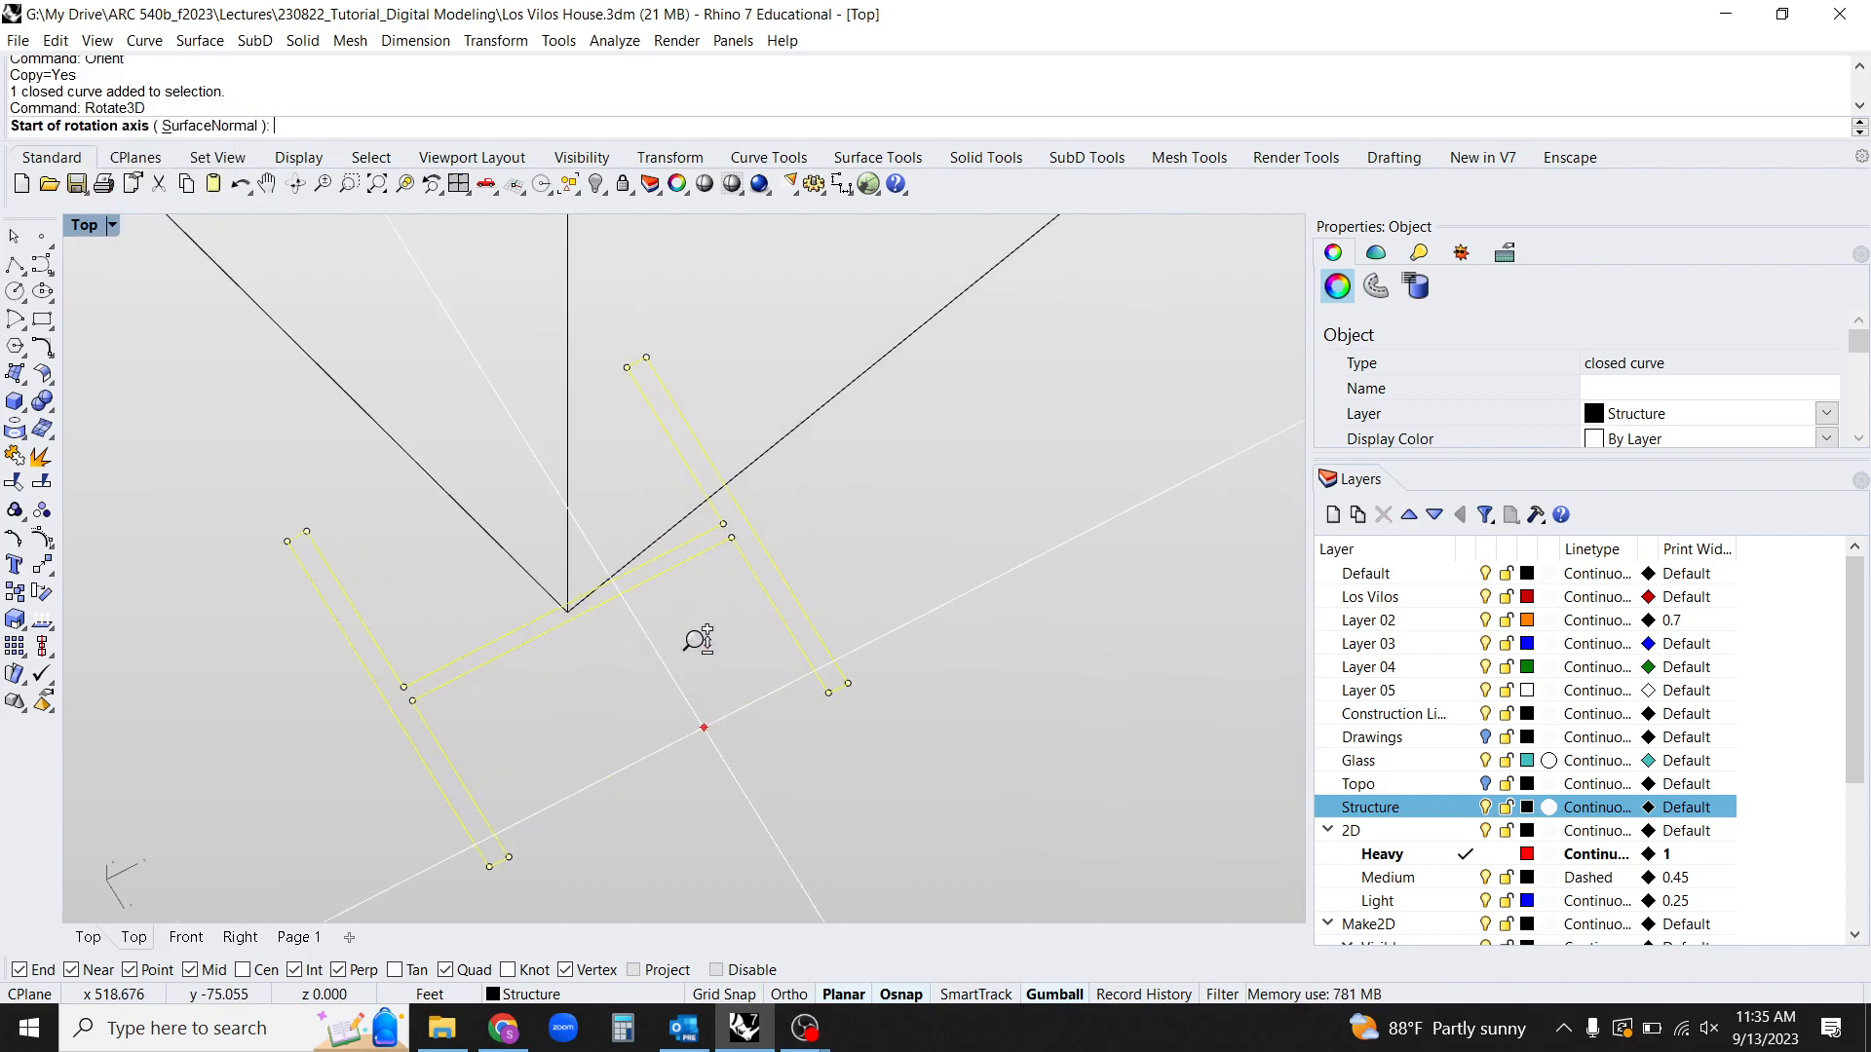
left_click(529, 579)
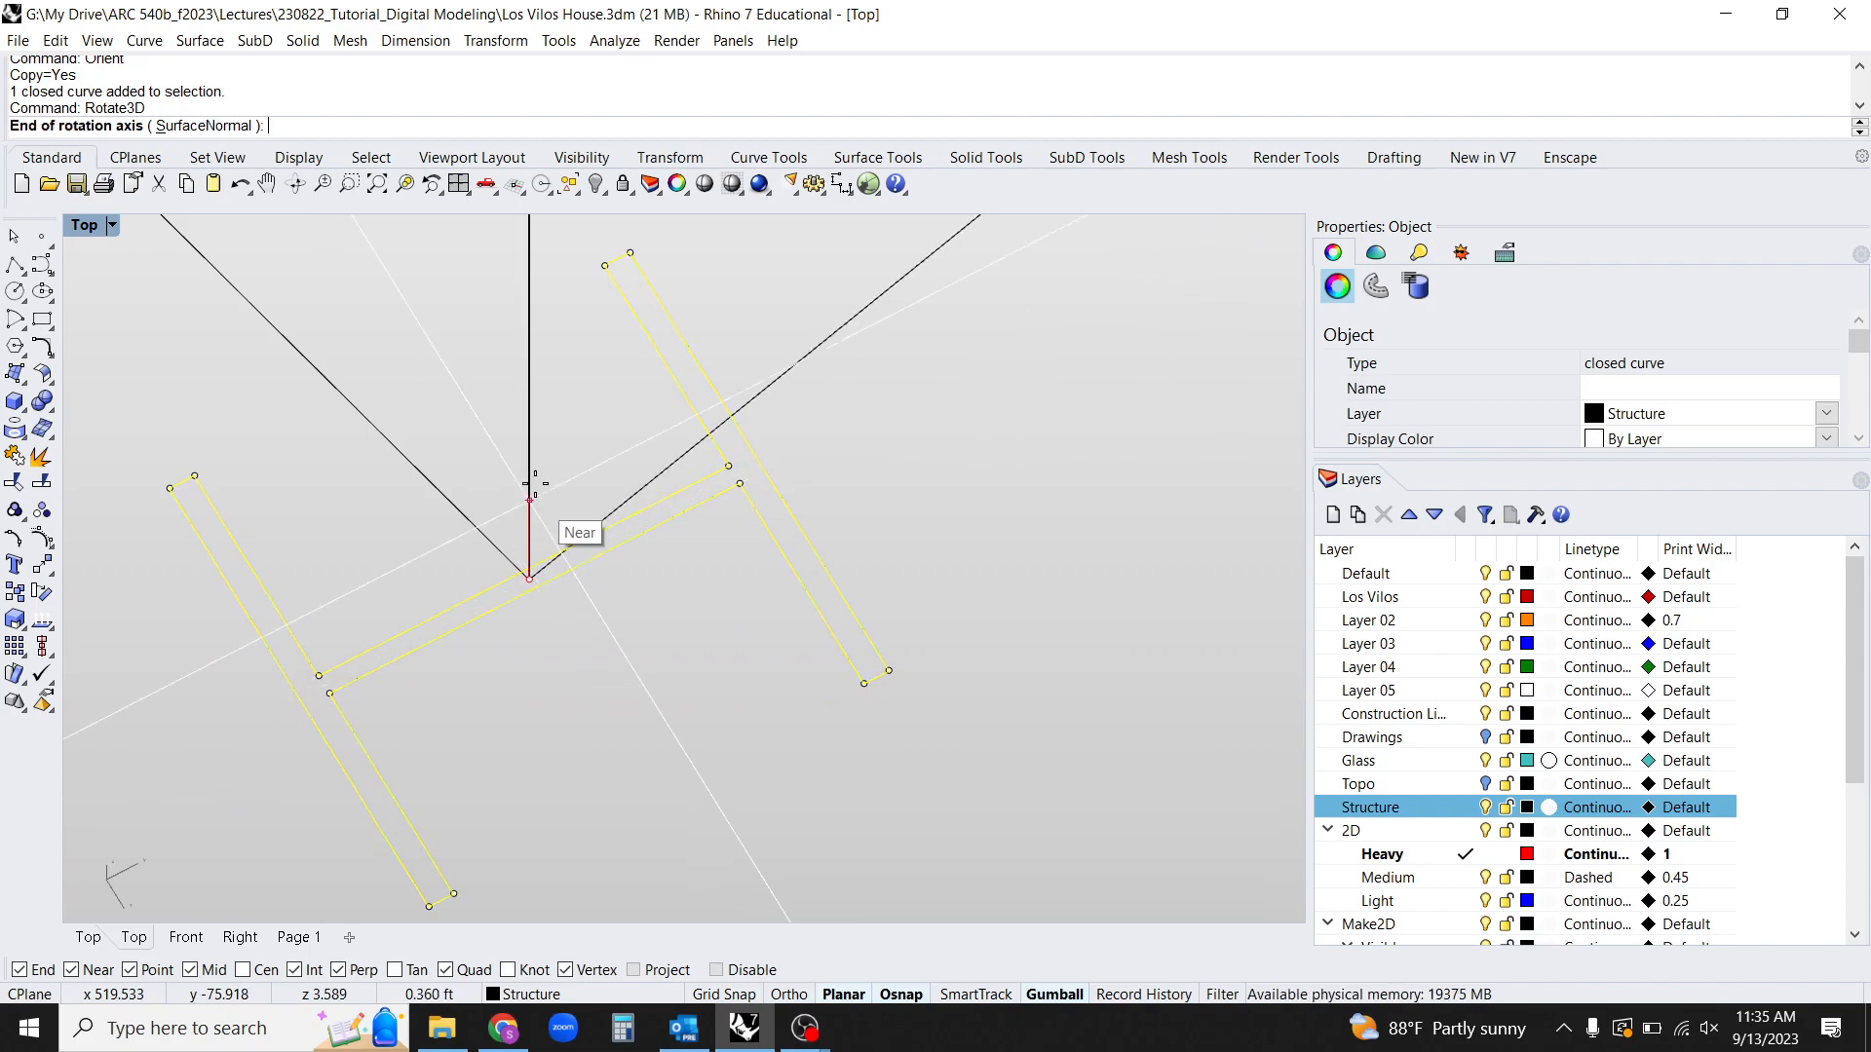
left_click(535, 371)
scroll(726, 614, "down", 5)
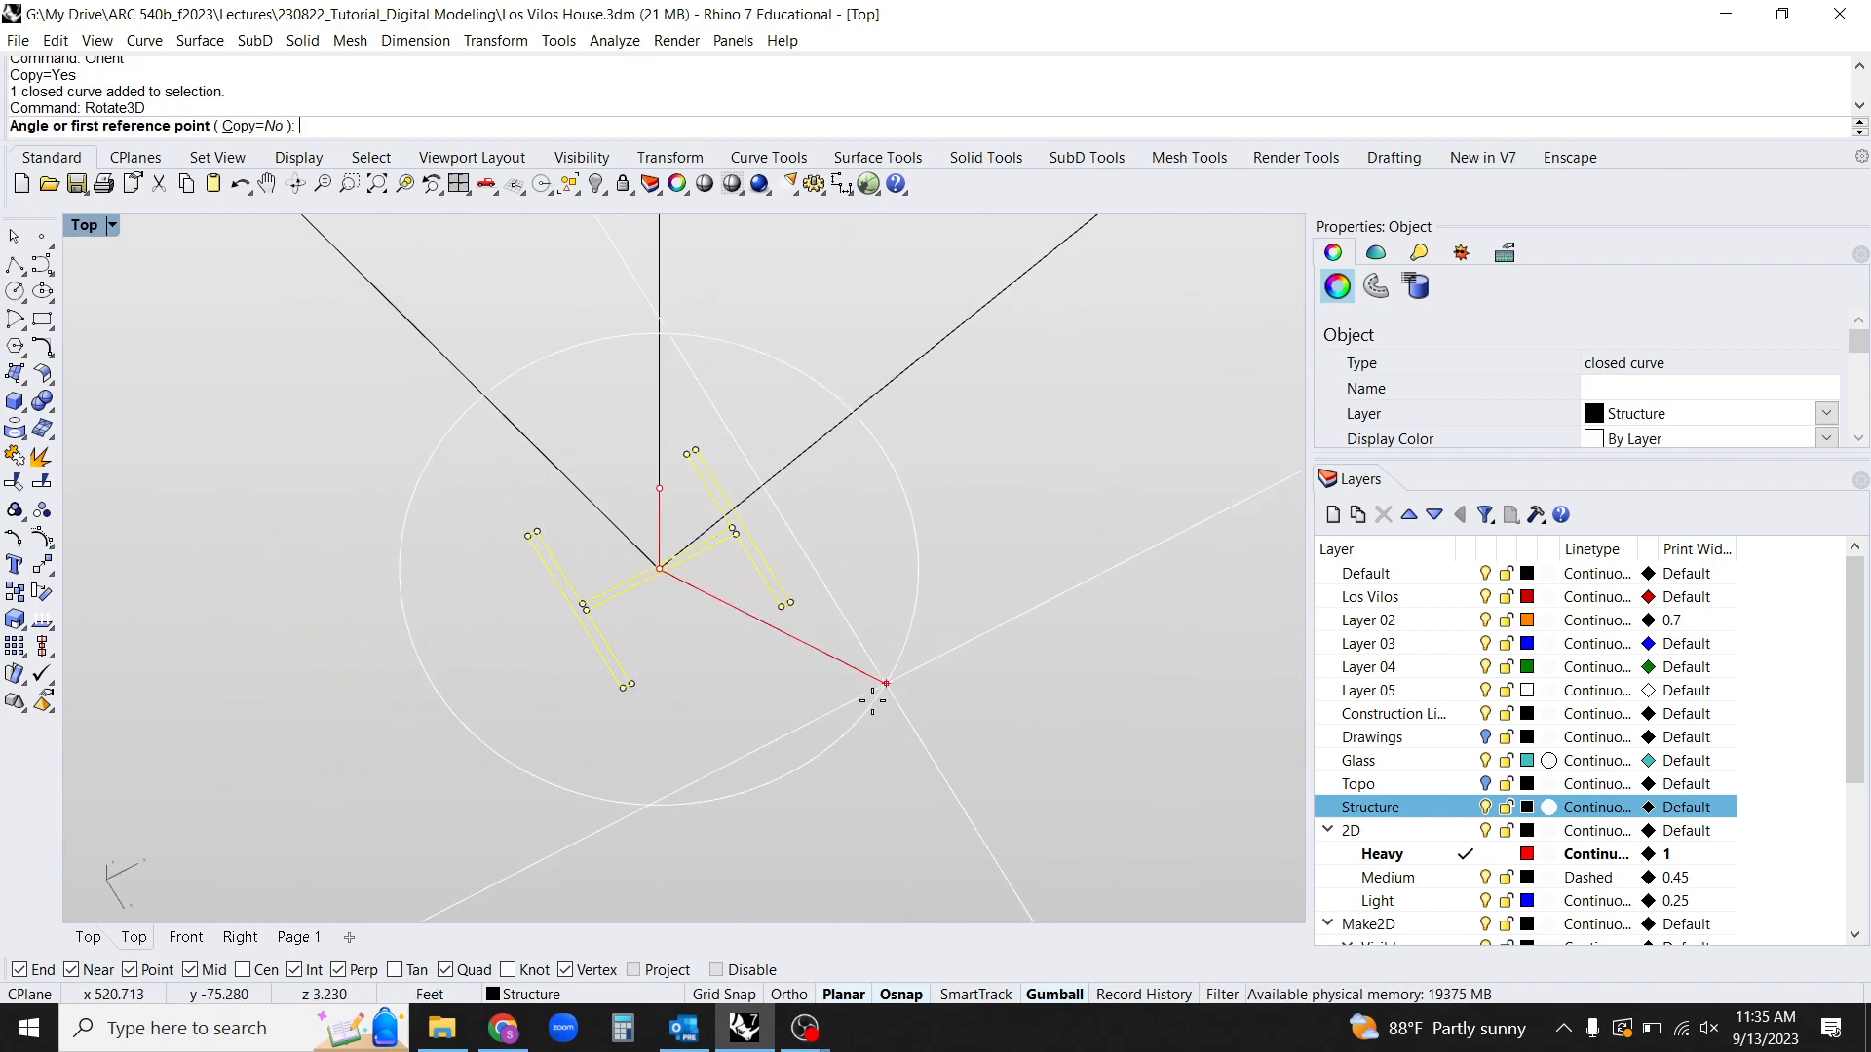
right_click_drag(787, 754, 944, 735)
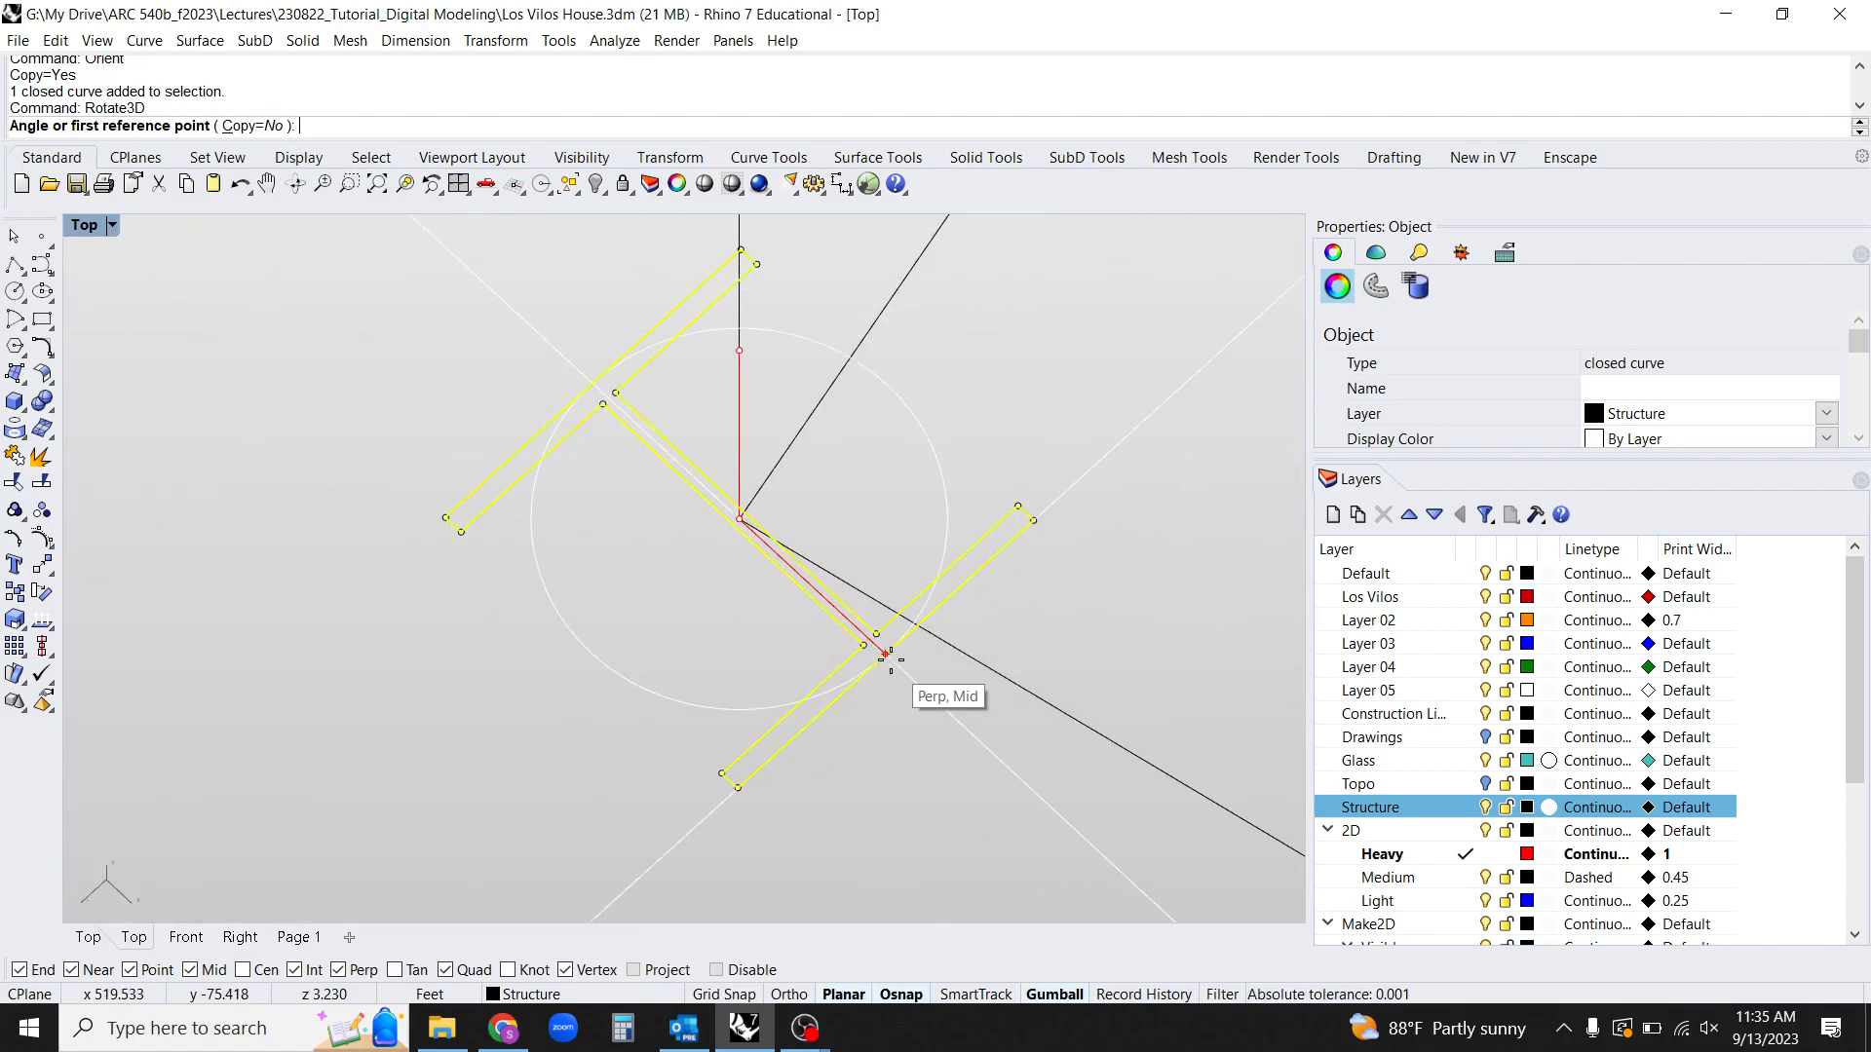
left_click(884, 654)
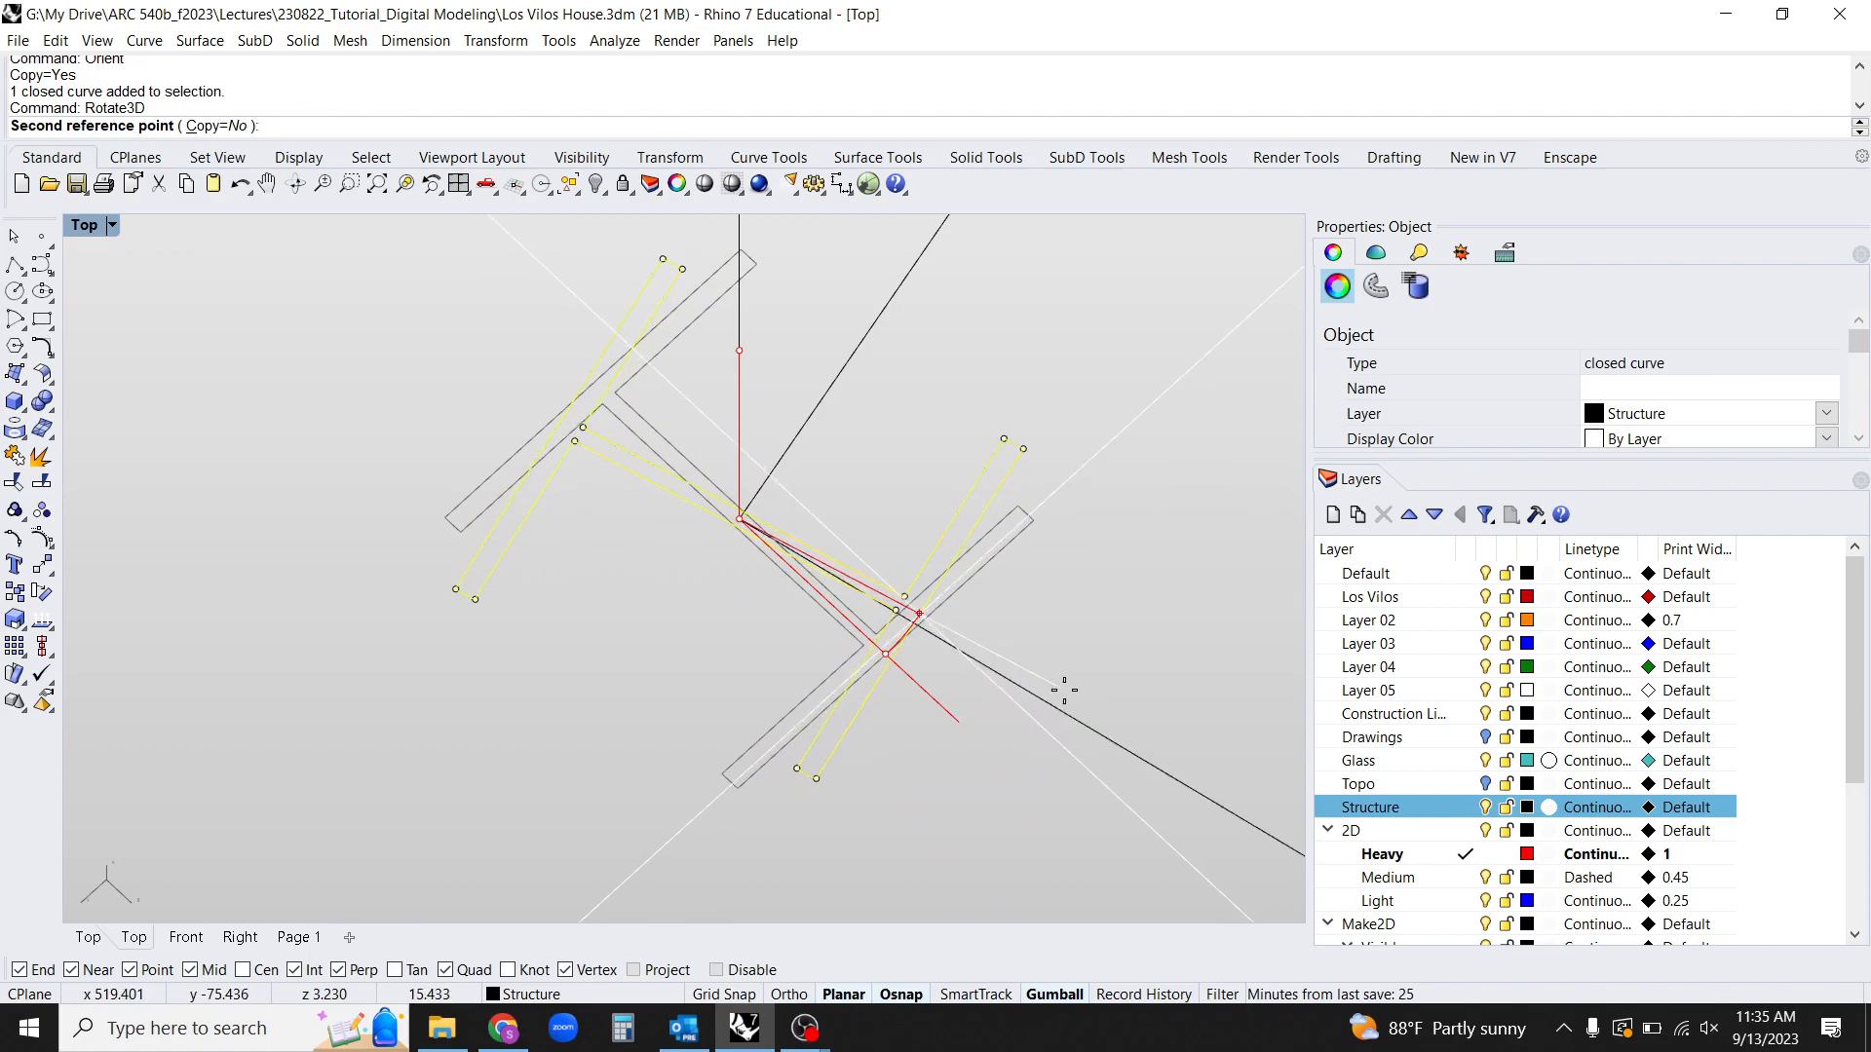
left_click(1080, 714)
scroll(653, 643, "down", 10)
left_click(655, 711)
Start a one-rail sweep using the folded frame line that begins at the open end's upper corner beside the column as rail.
right_click_drag(655, 710, 736, 657)
scroll(735, 656, "down", 10)
right_click_drag(780, 827, 803, 869)
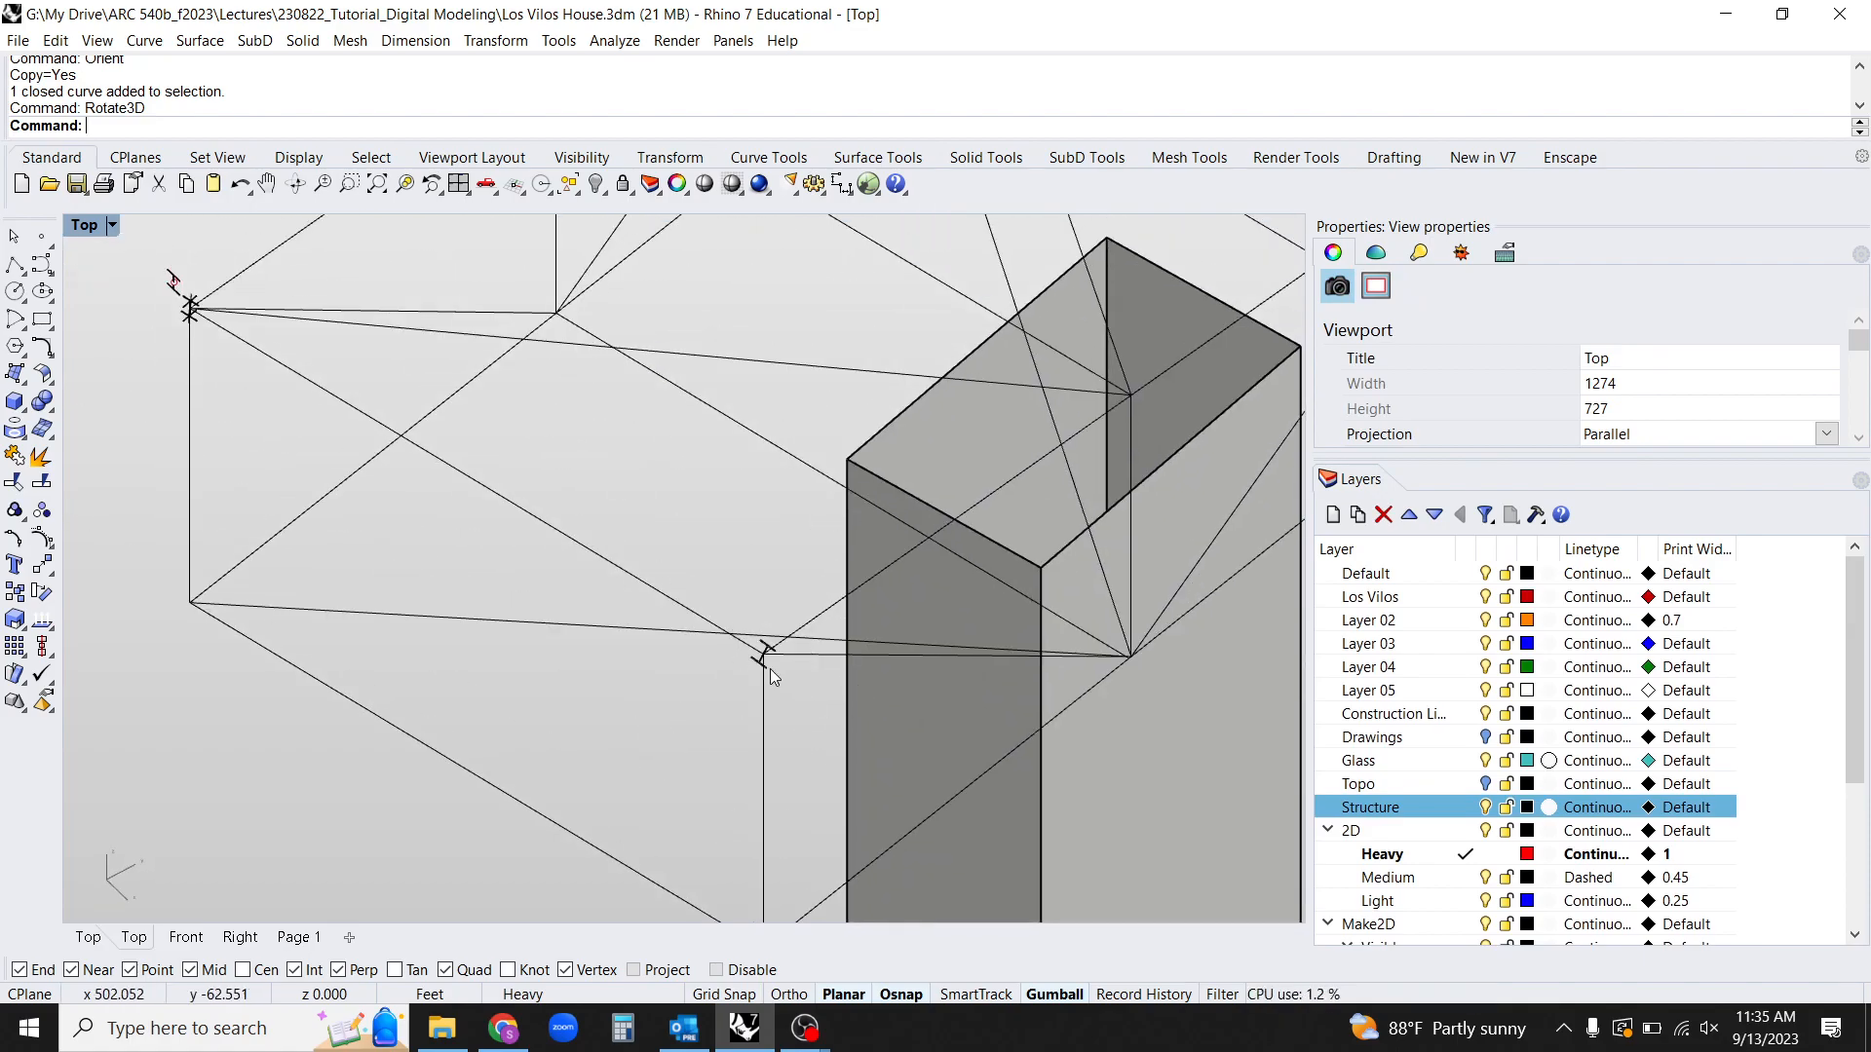
right_click_drag(797, 704, 707, 710, "shift")
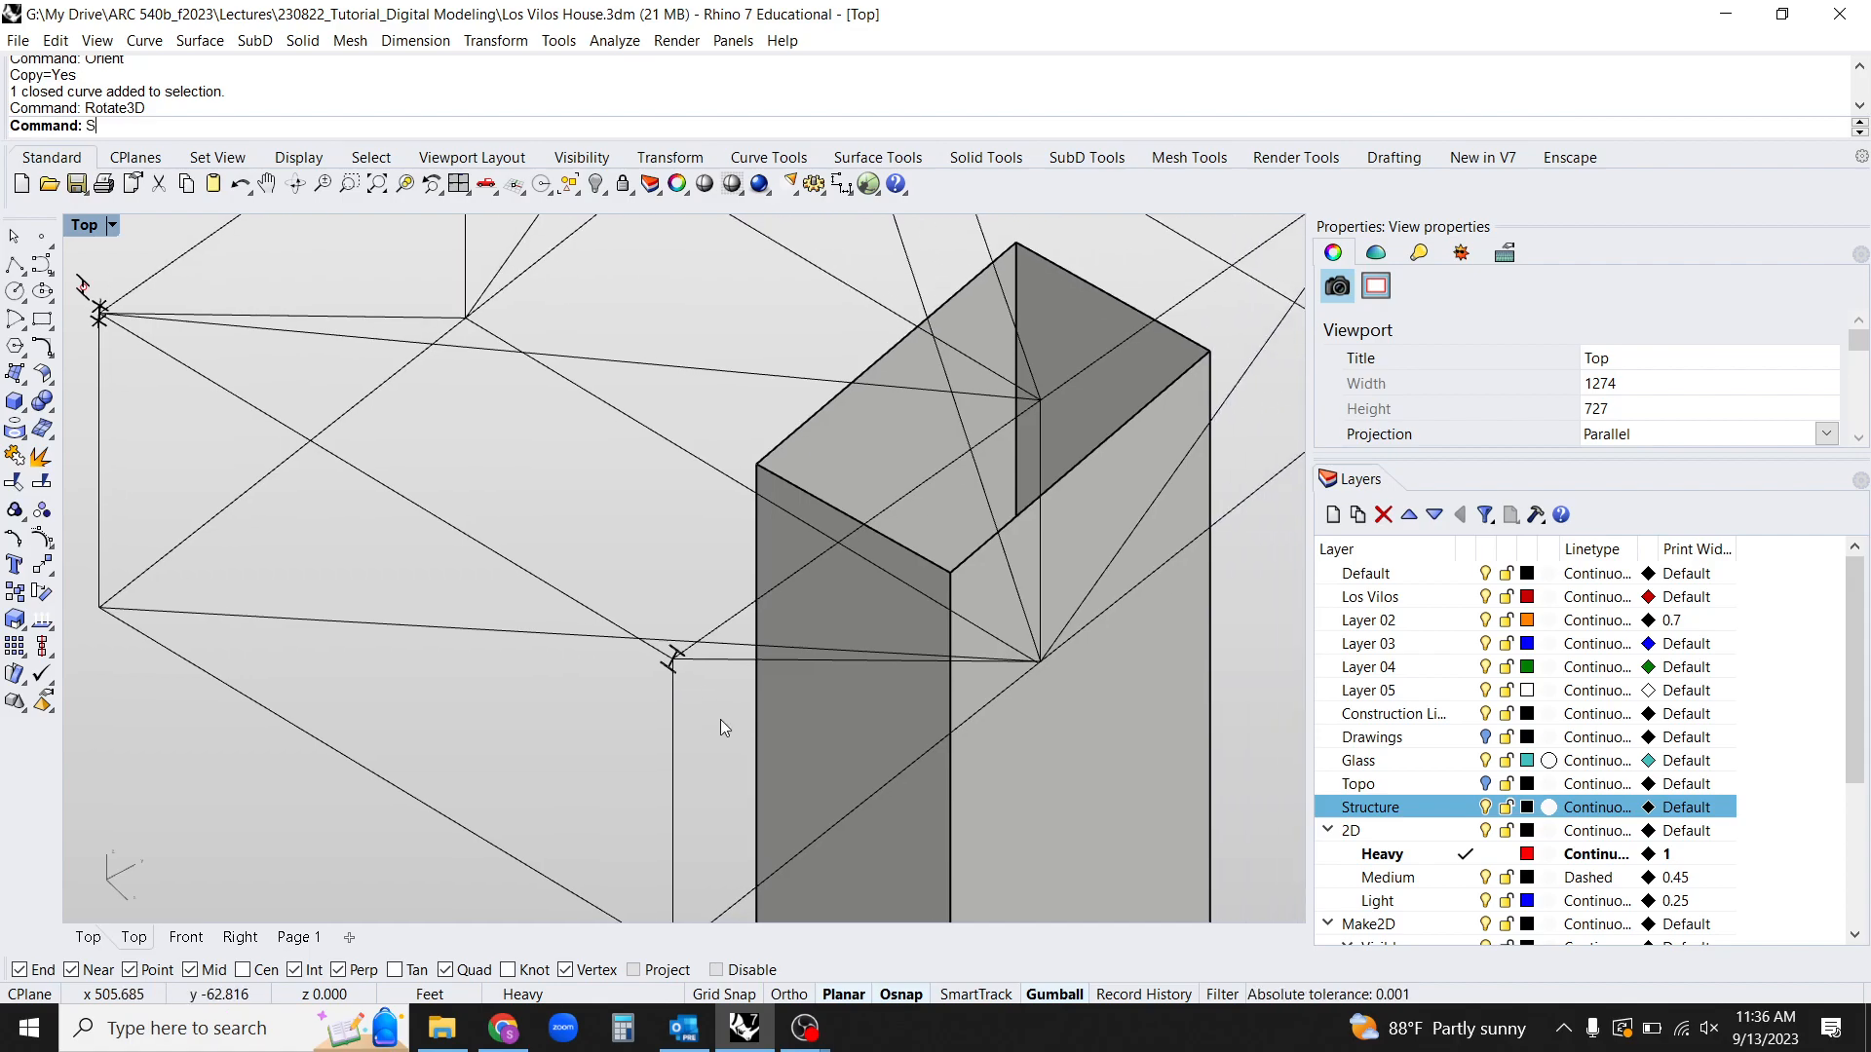
key("Return")
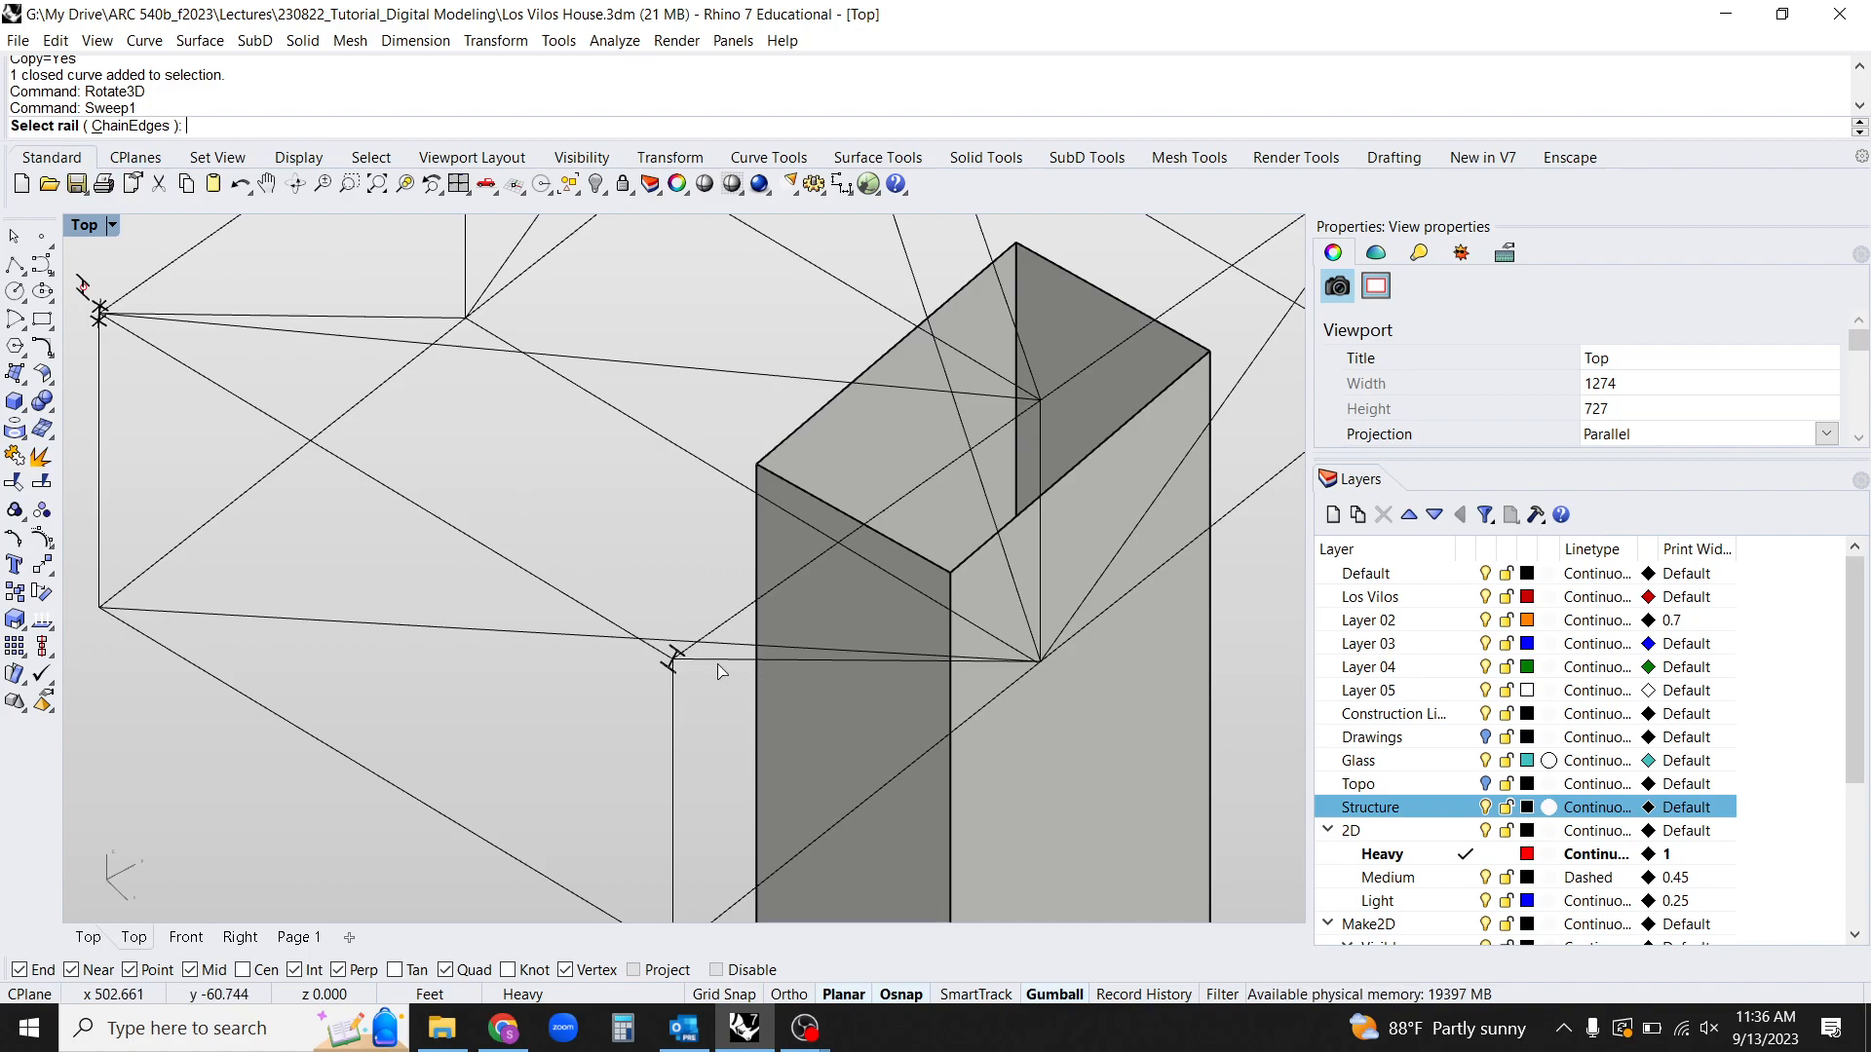
scroll(510, 623, "down", 4)
right_click_drag(641, 638, 545, 677)
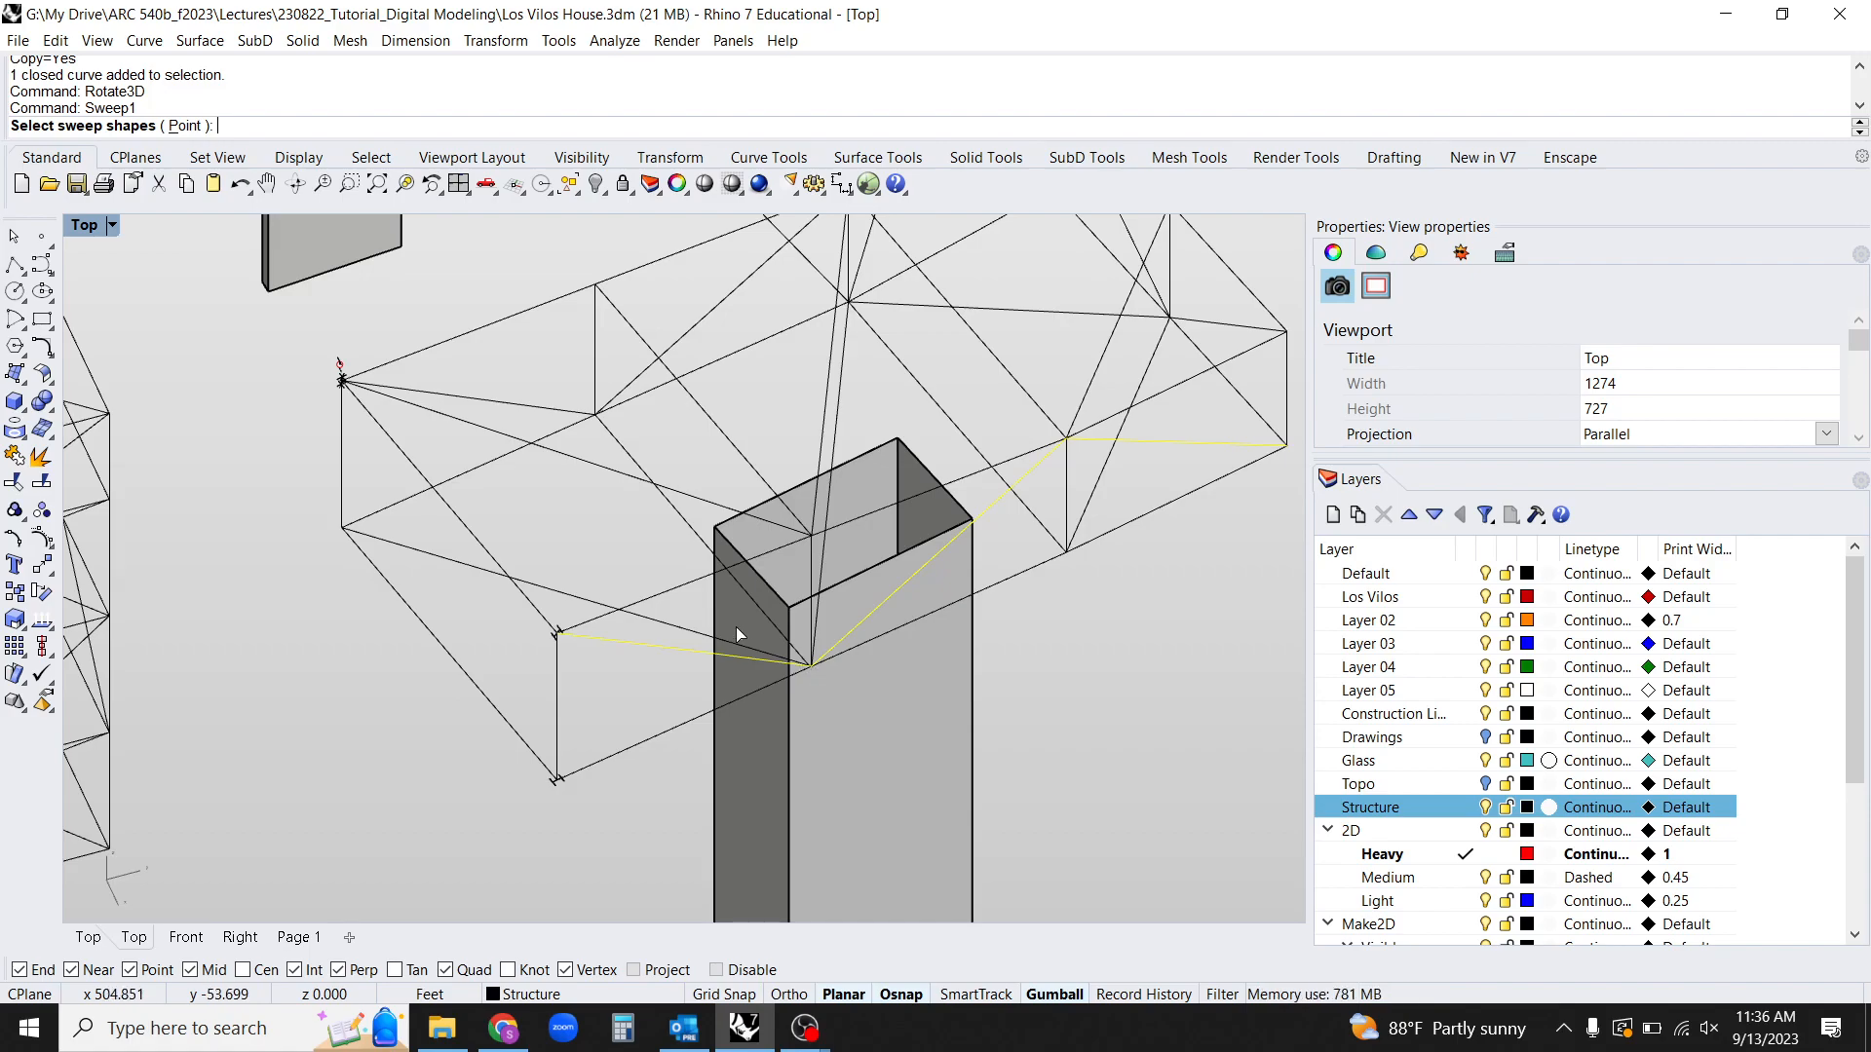
right_click_drag(865, 617, 606, 659)
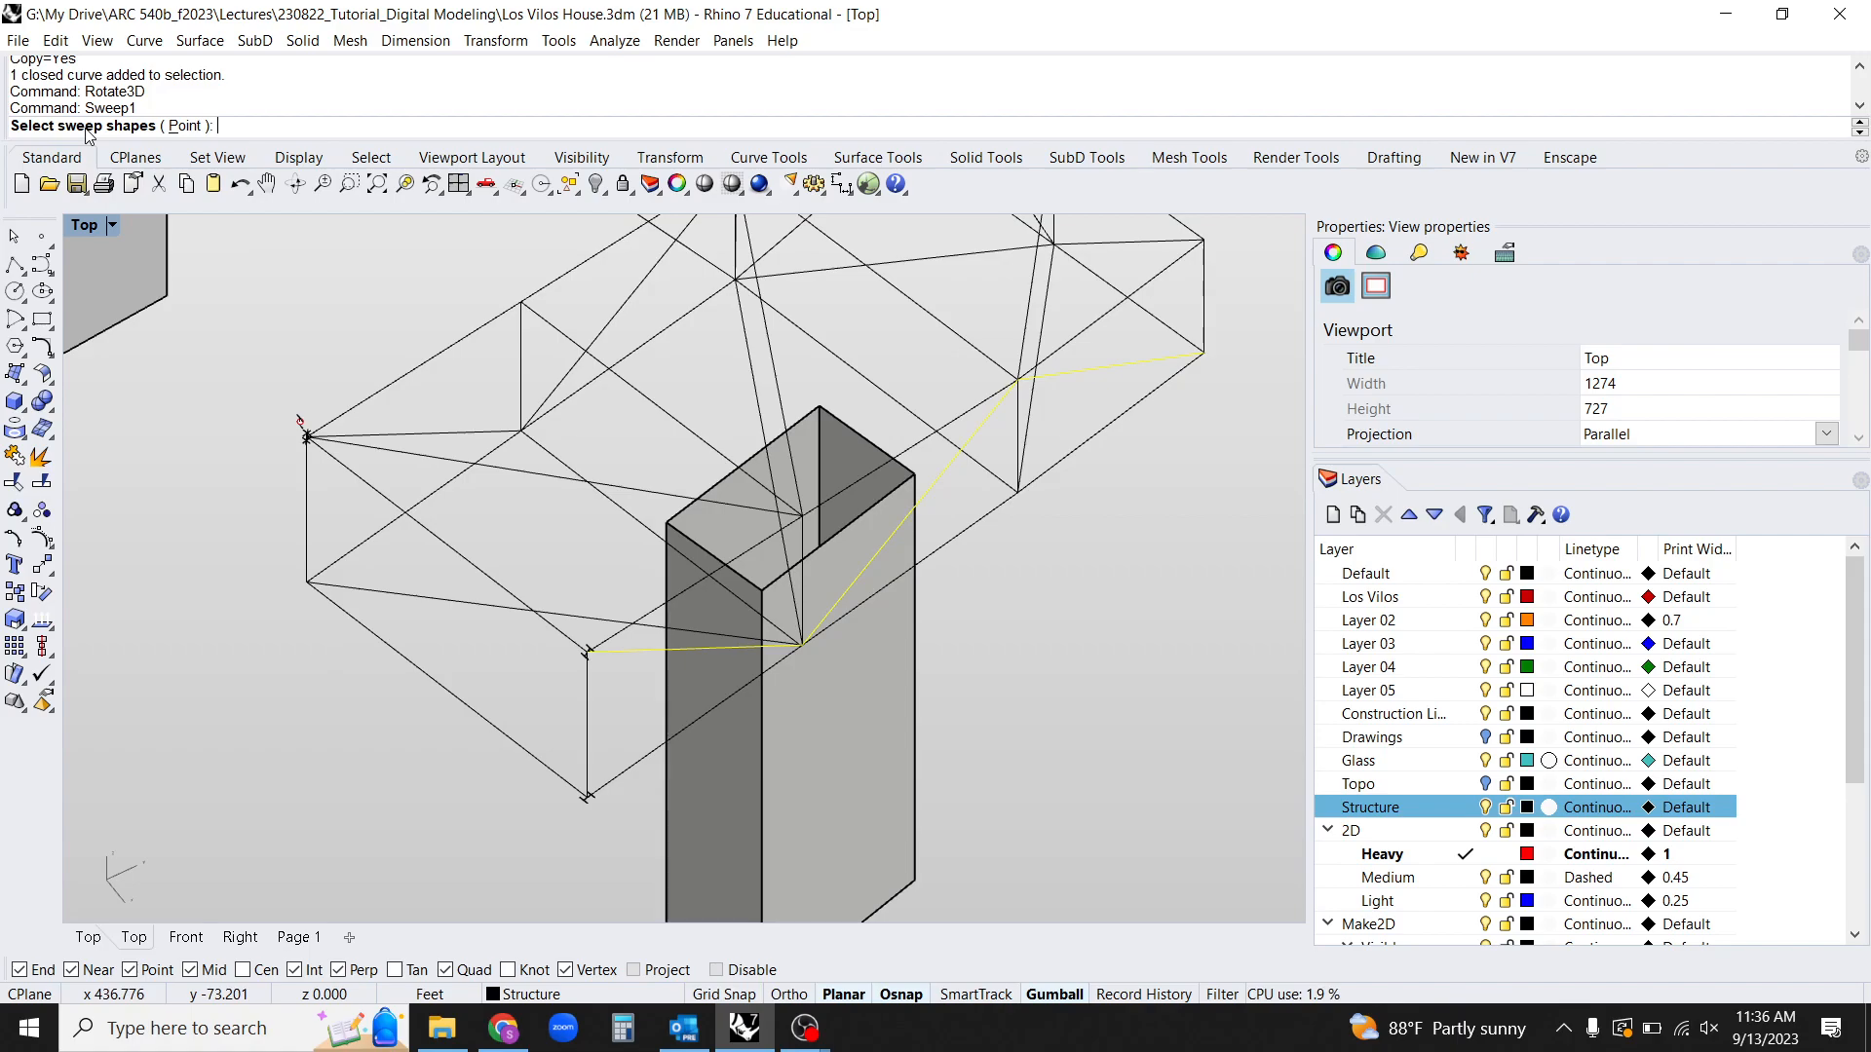
Sweep that corner's I-beam profile along the folded rail with Freeform frame style and unchanged cross sections.
scroll(599, 673, "up", 5)
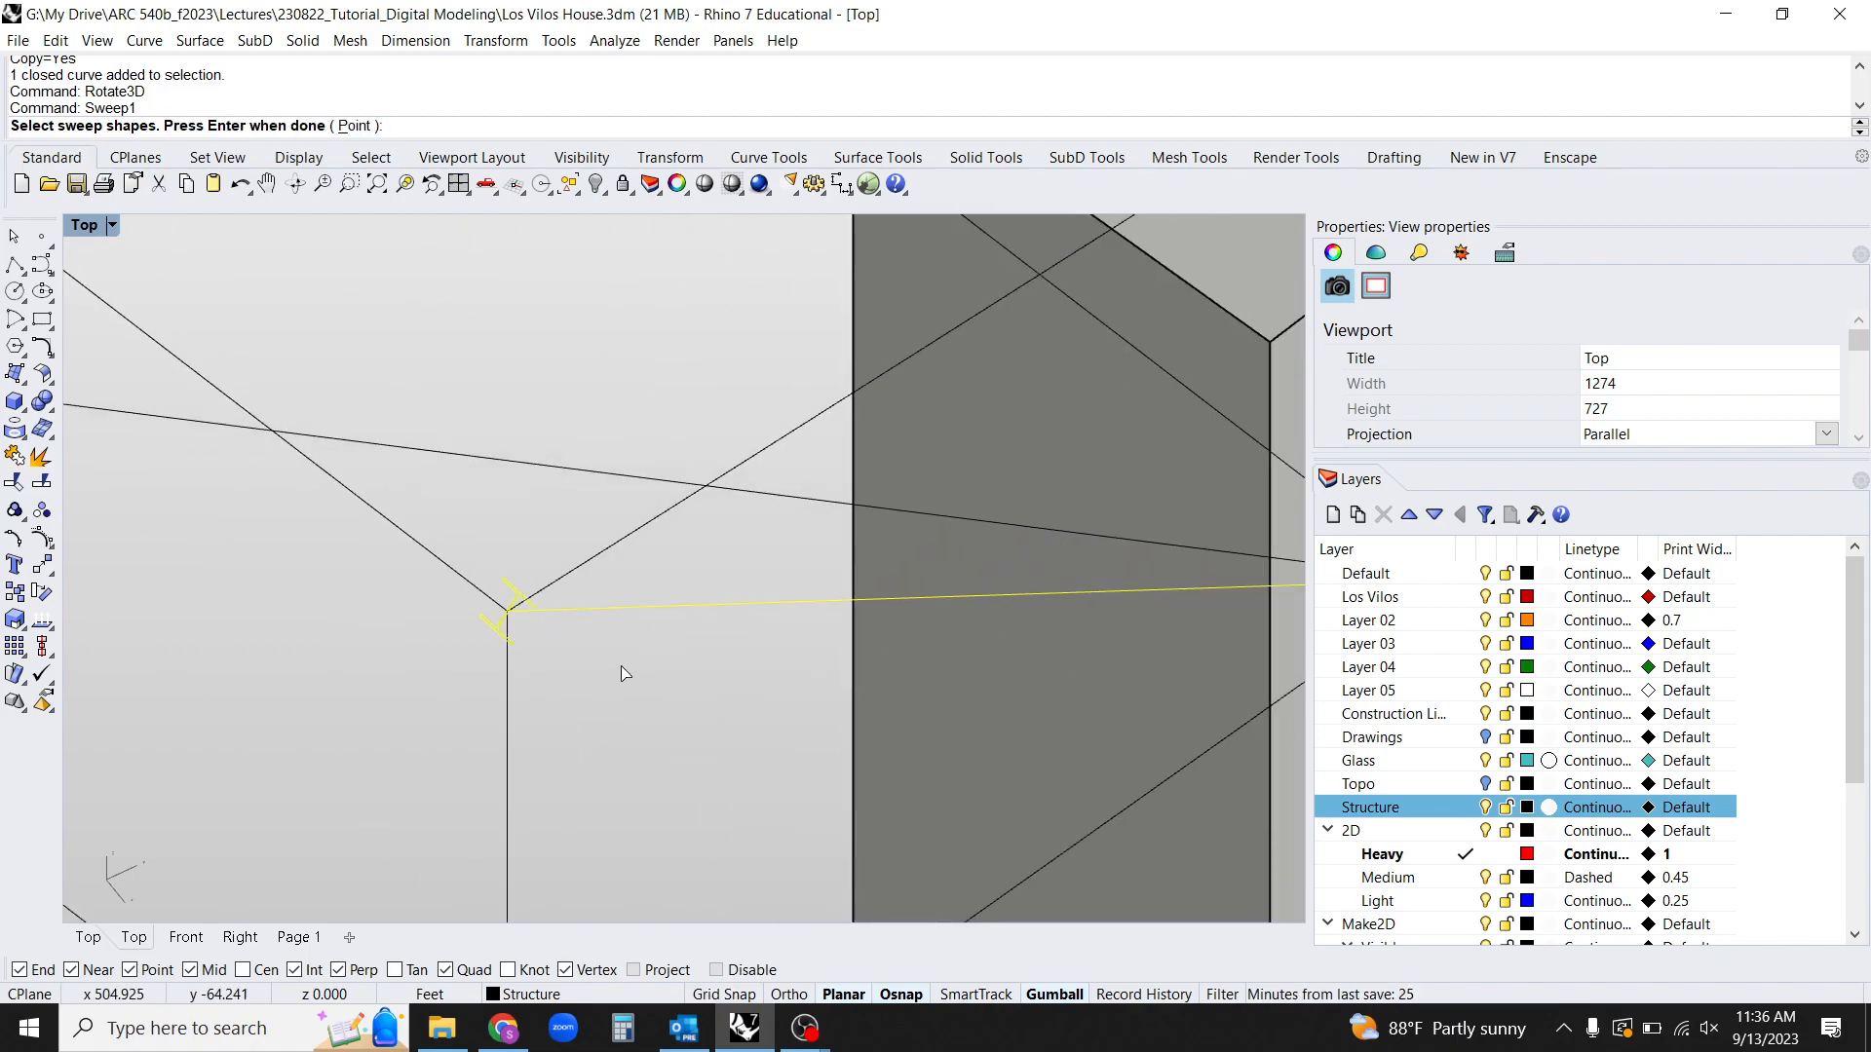
key("Return")
key("Return")
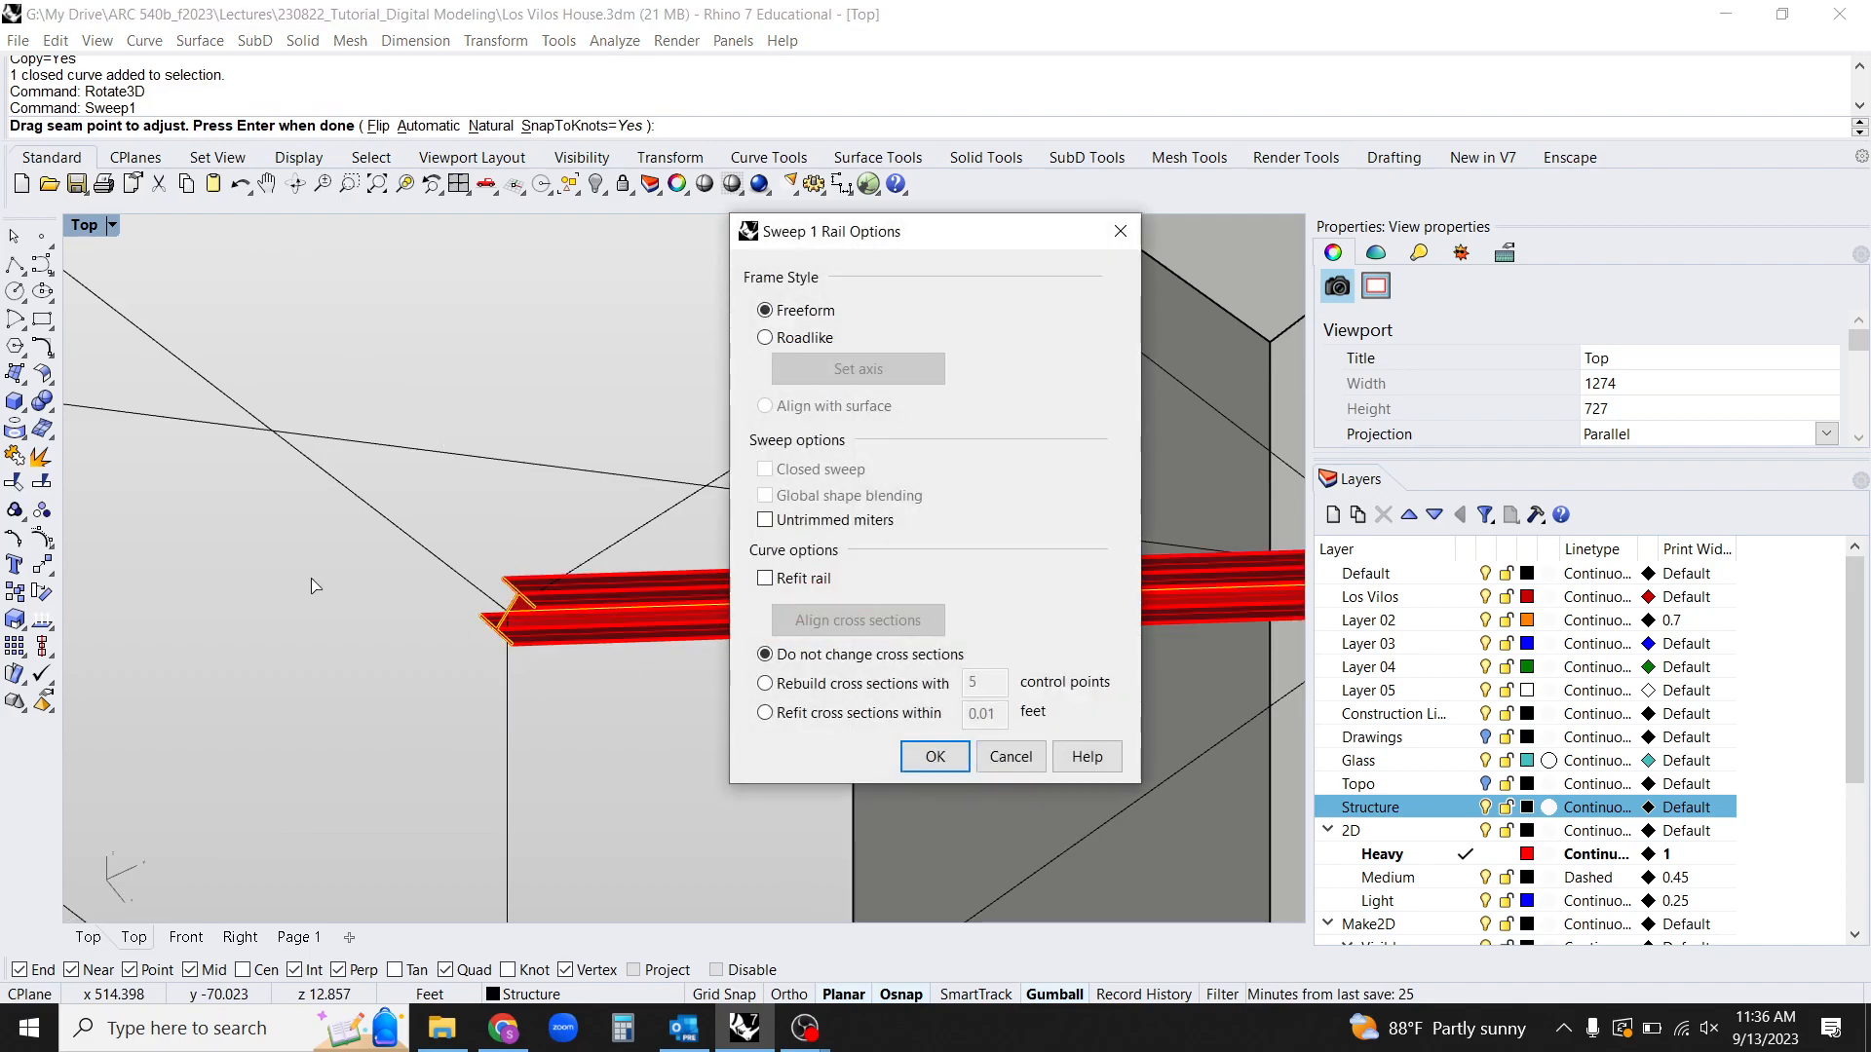
scroll(439, 643, "down", 5)
right_click_drag(439, 643, 457, 649, "ctrl+shift")
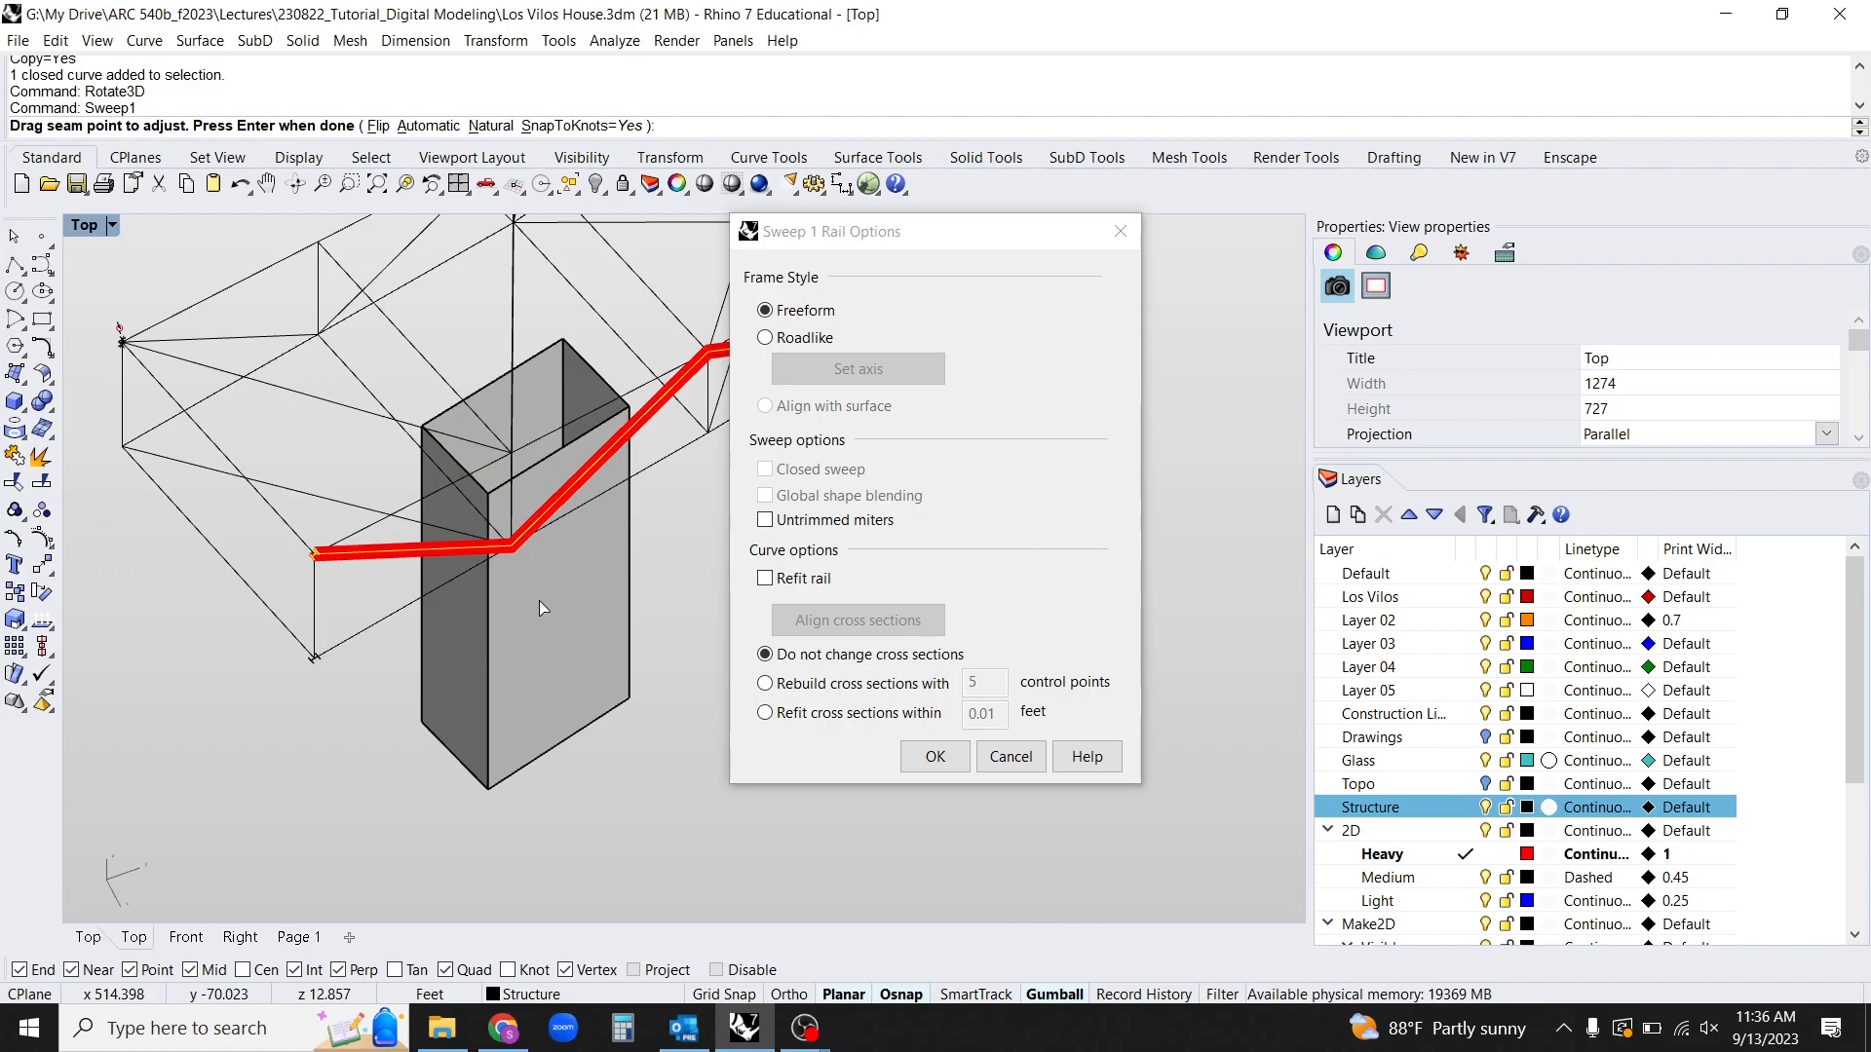
right_click_drag(563, 524, 548, 522, "ctrl+shift")
scroll(548, 522, "up", 10)
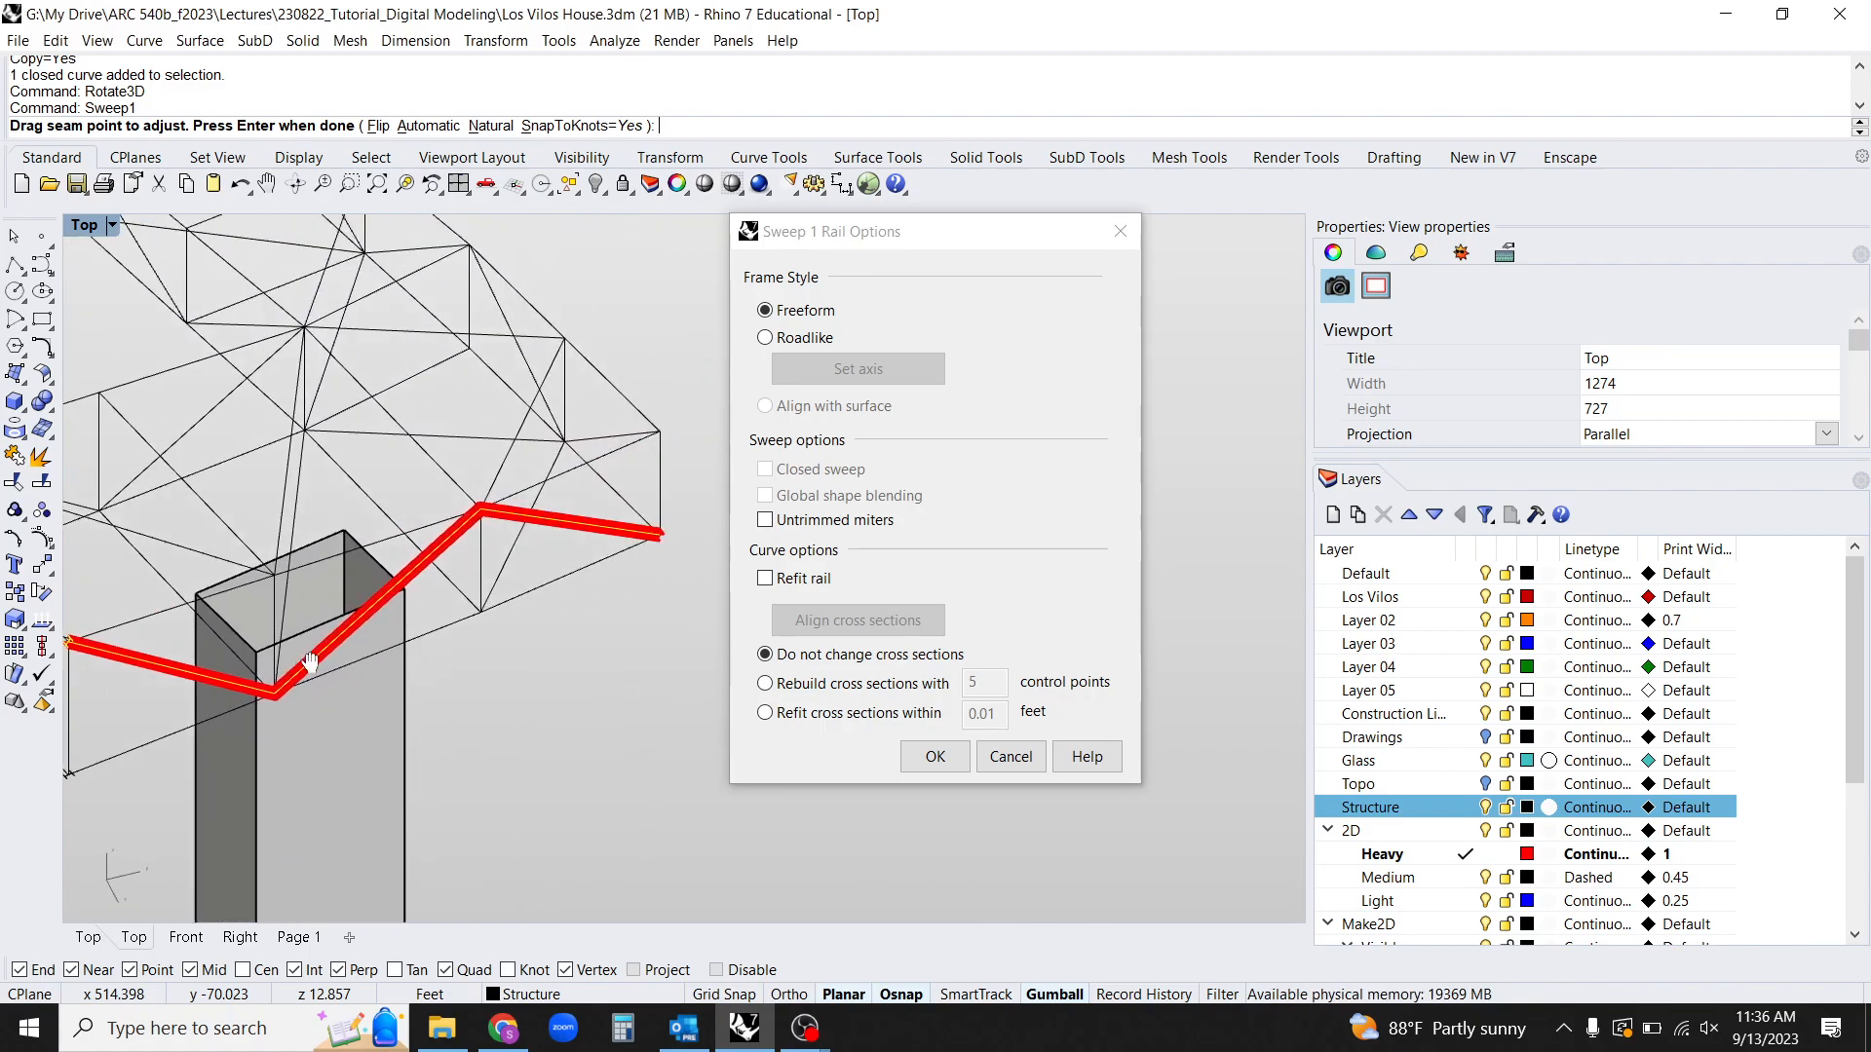
scroll(506, 535, "up", 2)
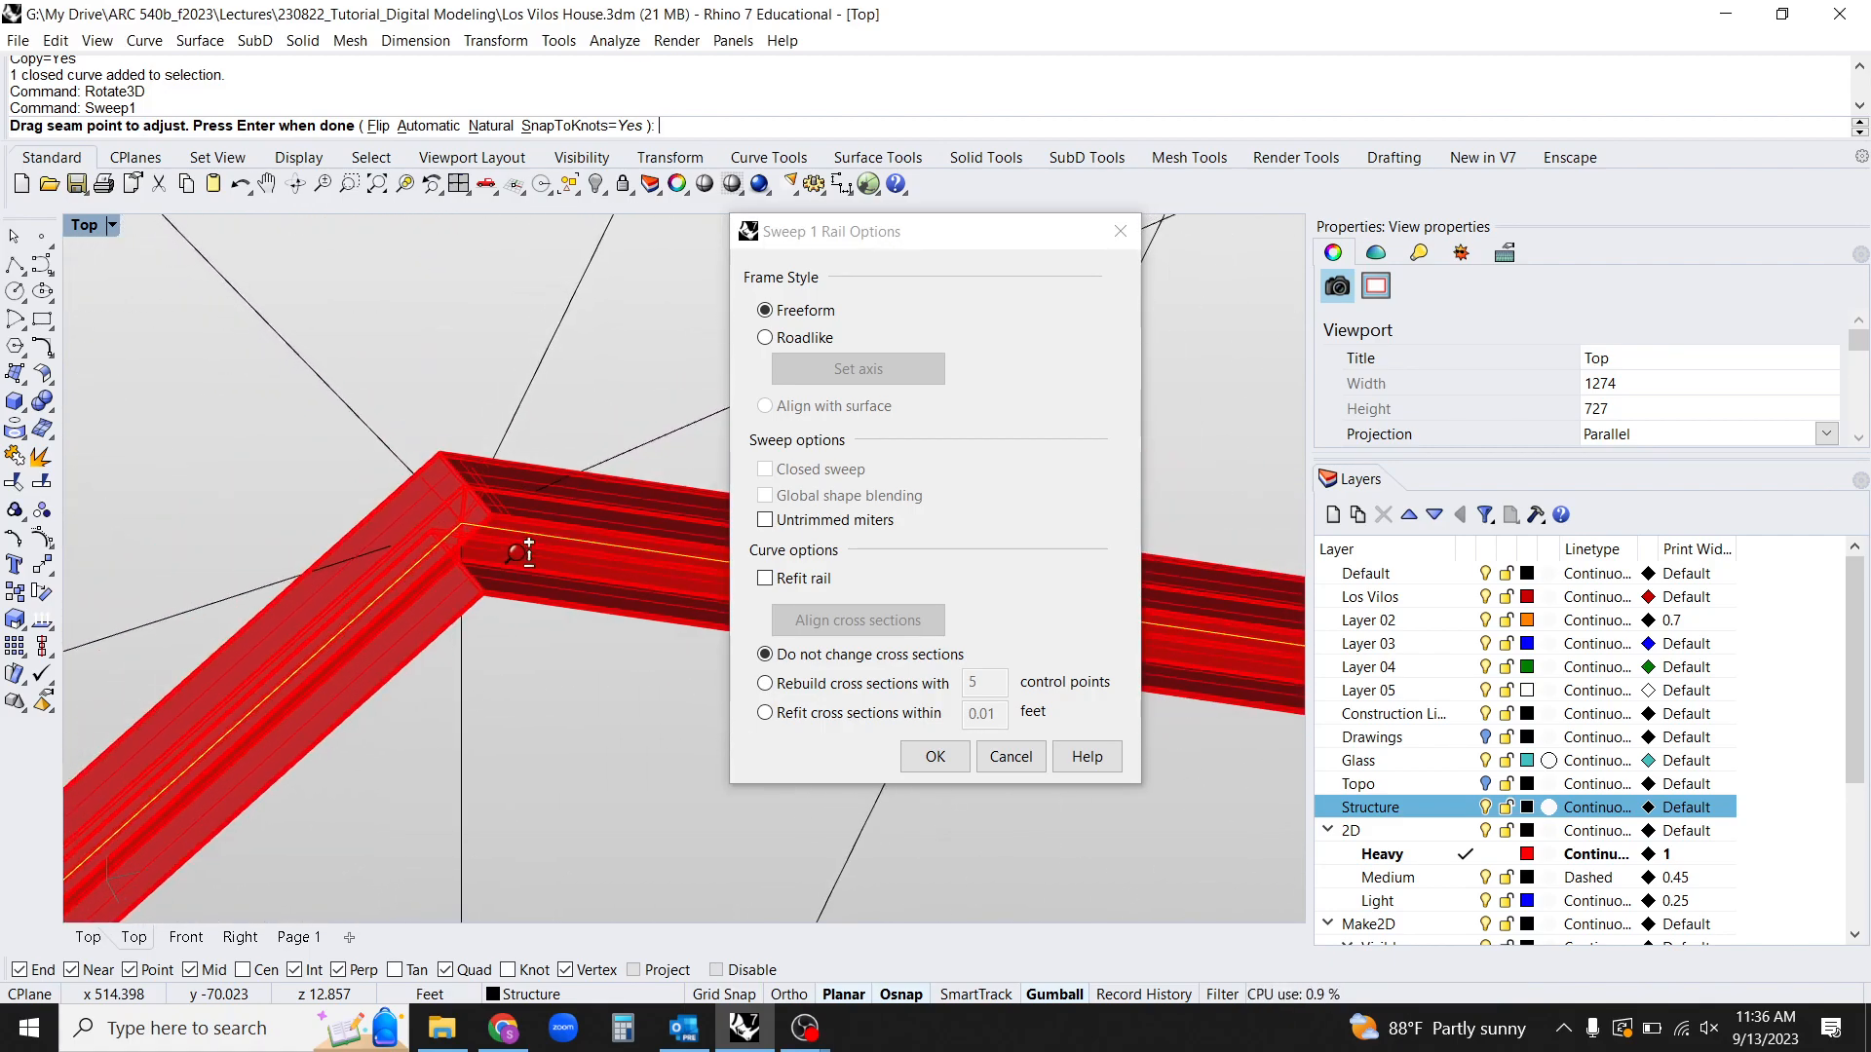
left_click(934, 756)
scroll(783, 622, "down", 5)
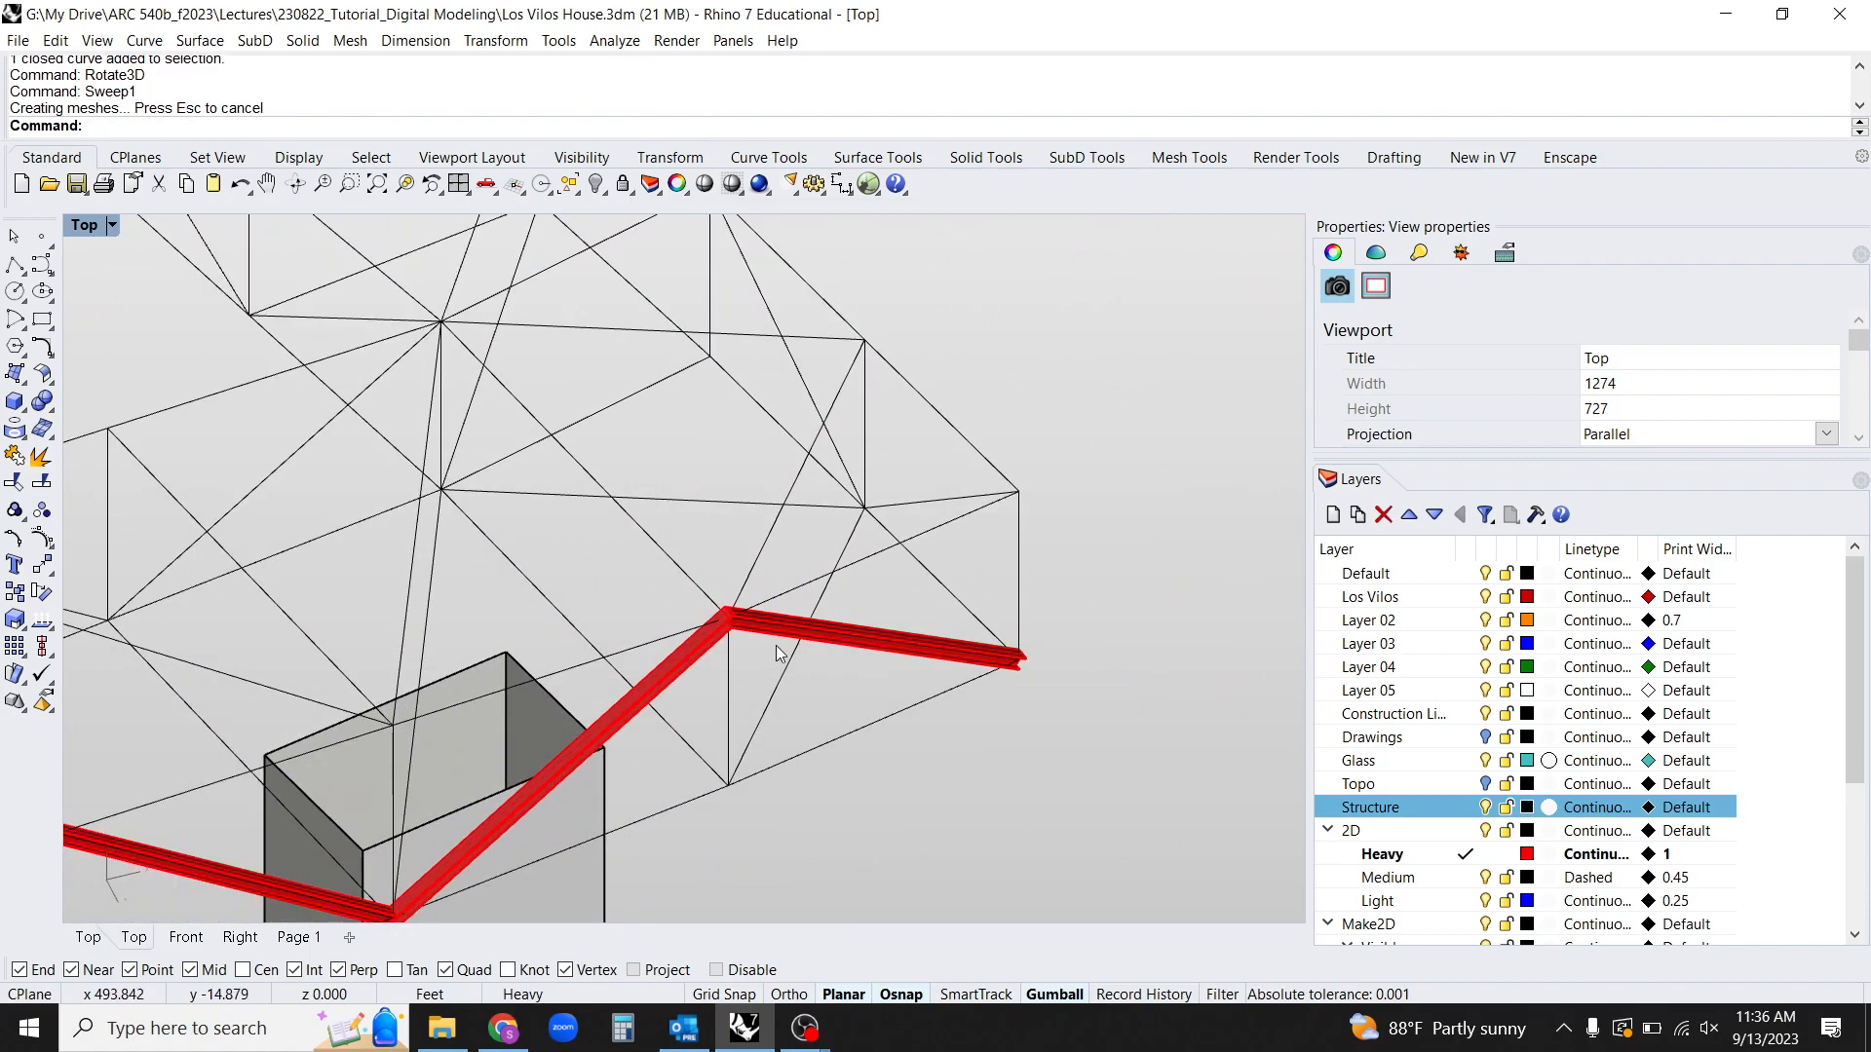
Start a one-rail sweep using the diagonal frame line that leaves the upper corner holding several oriented profiles as rail.
scroll(604, 768, "up", 10)
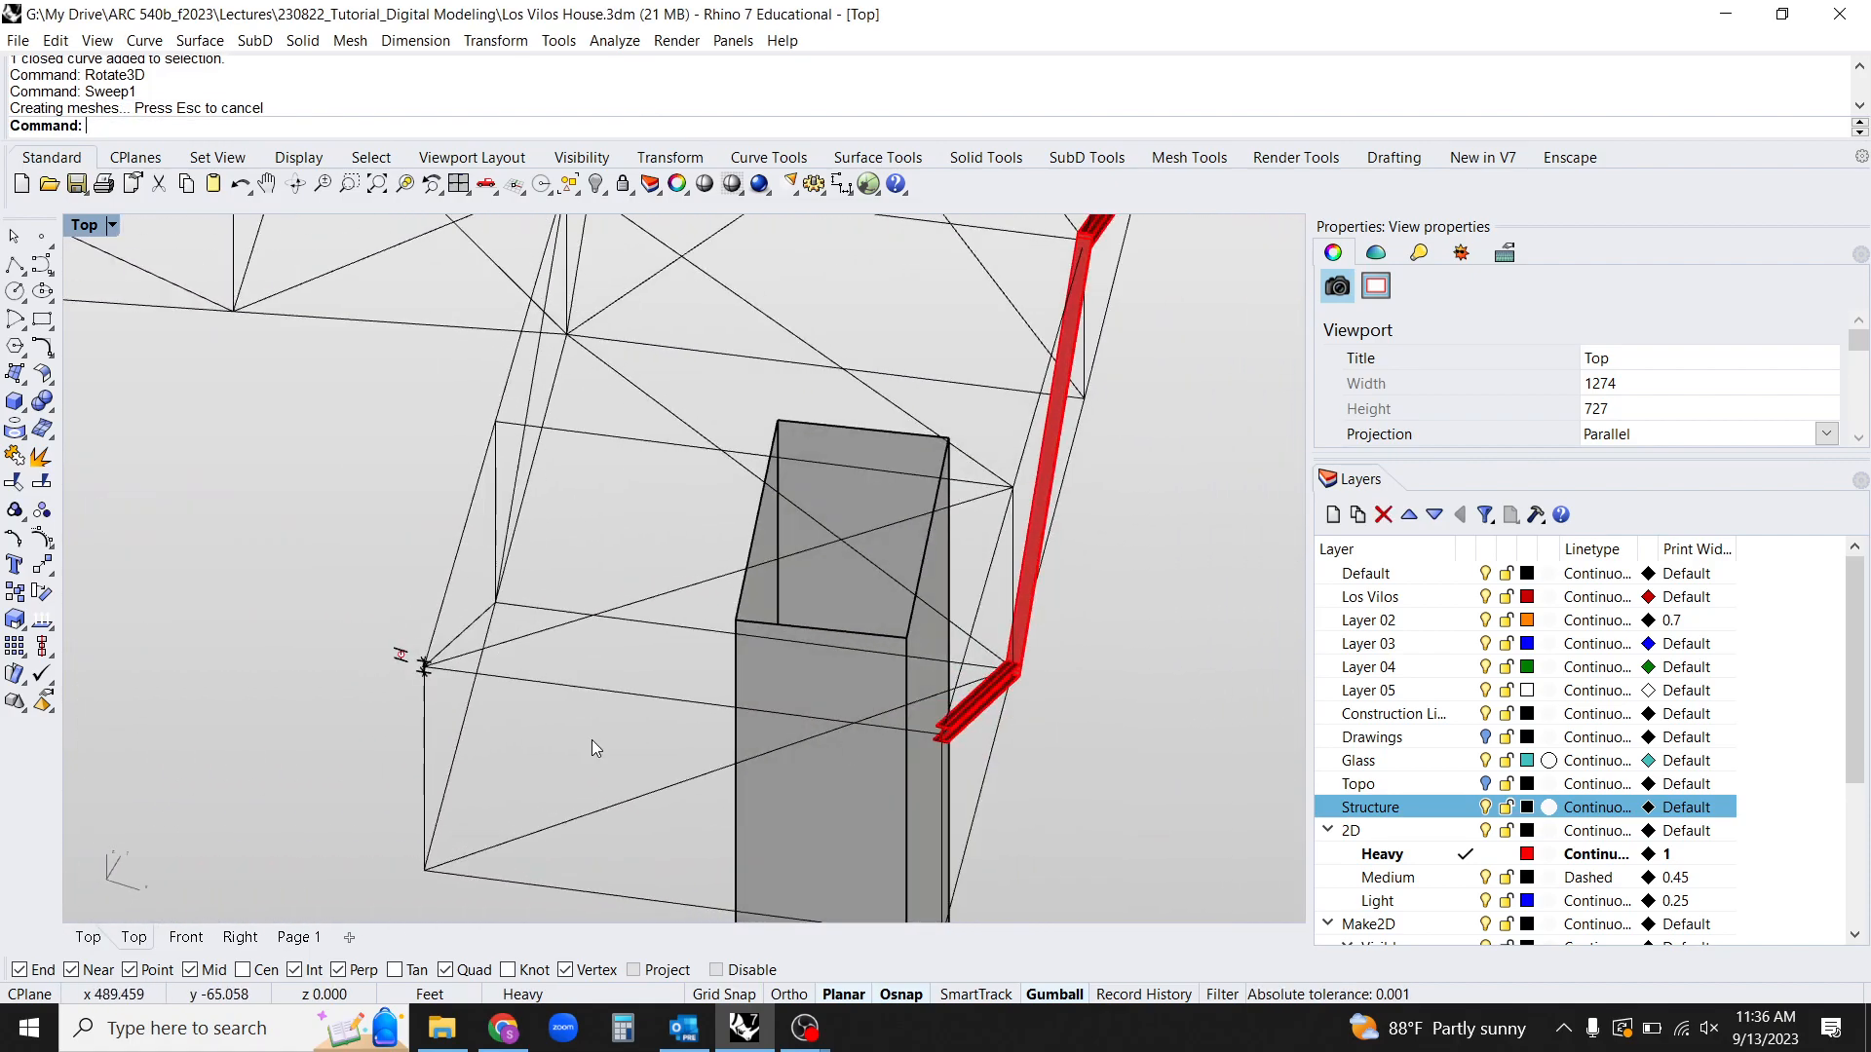
scroll(451, 620, "up", 3)
left_click(495, 638)
type("Z")
key("Return")
type("s")
key("Return")
key("Escape")
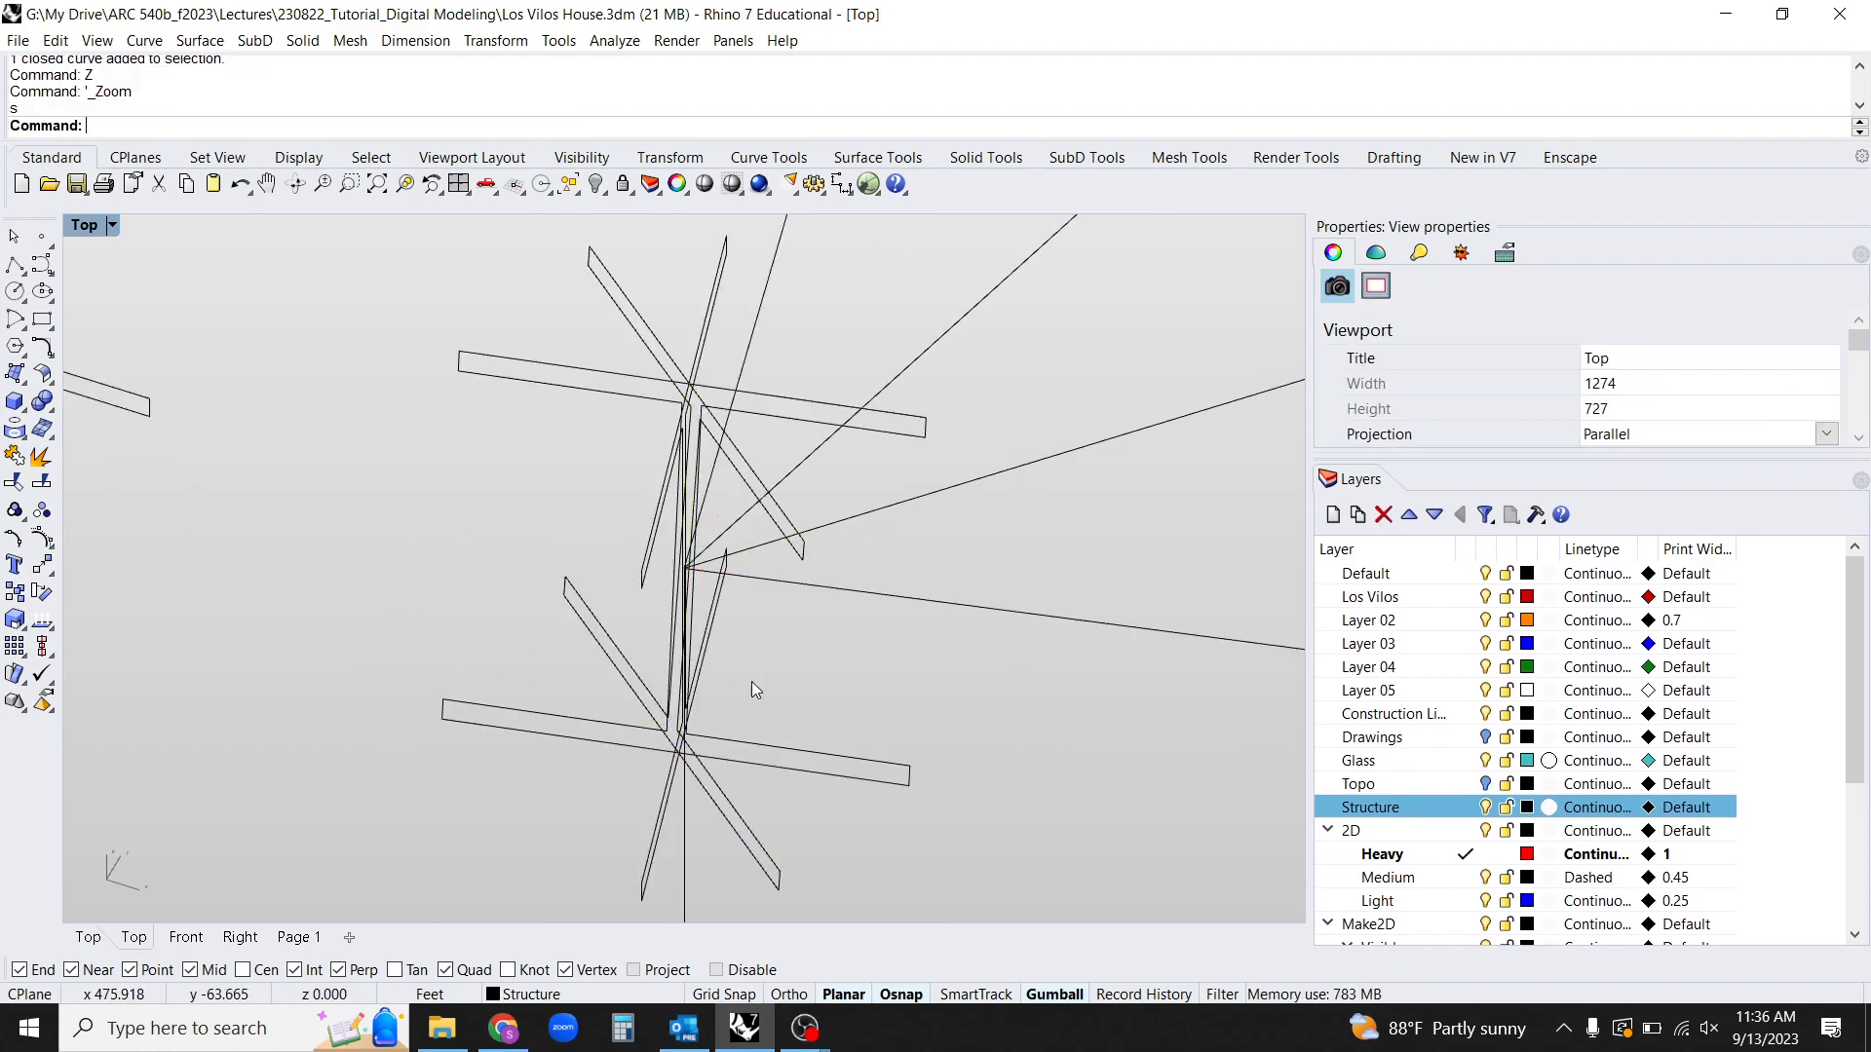
right_click_drag(910, 664, 737, 659)
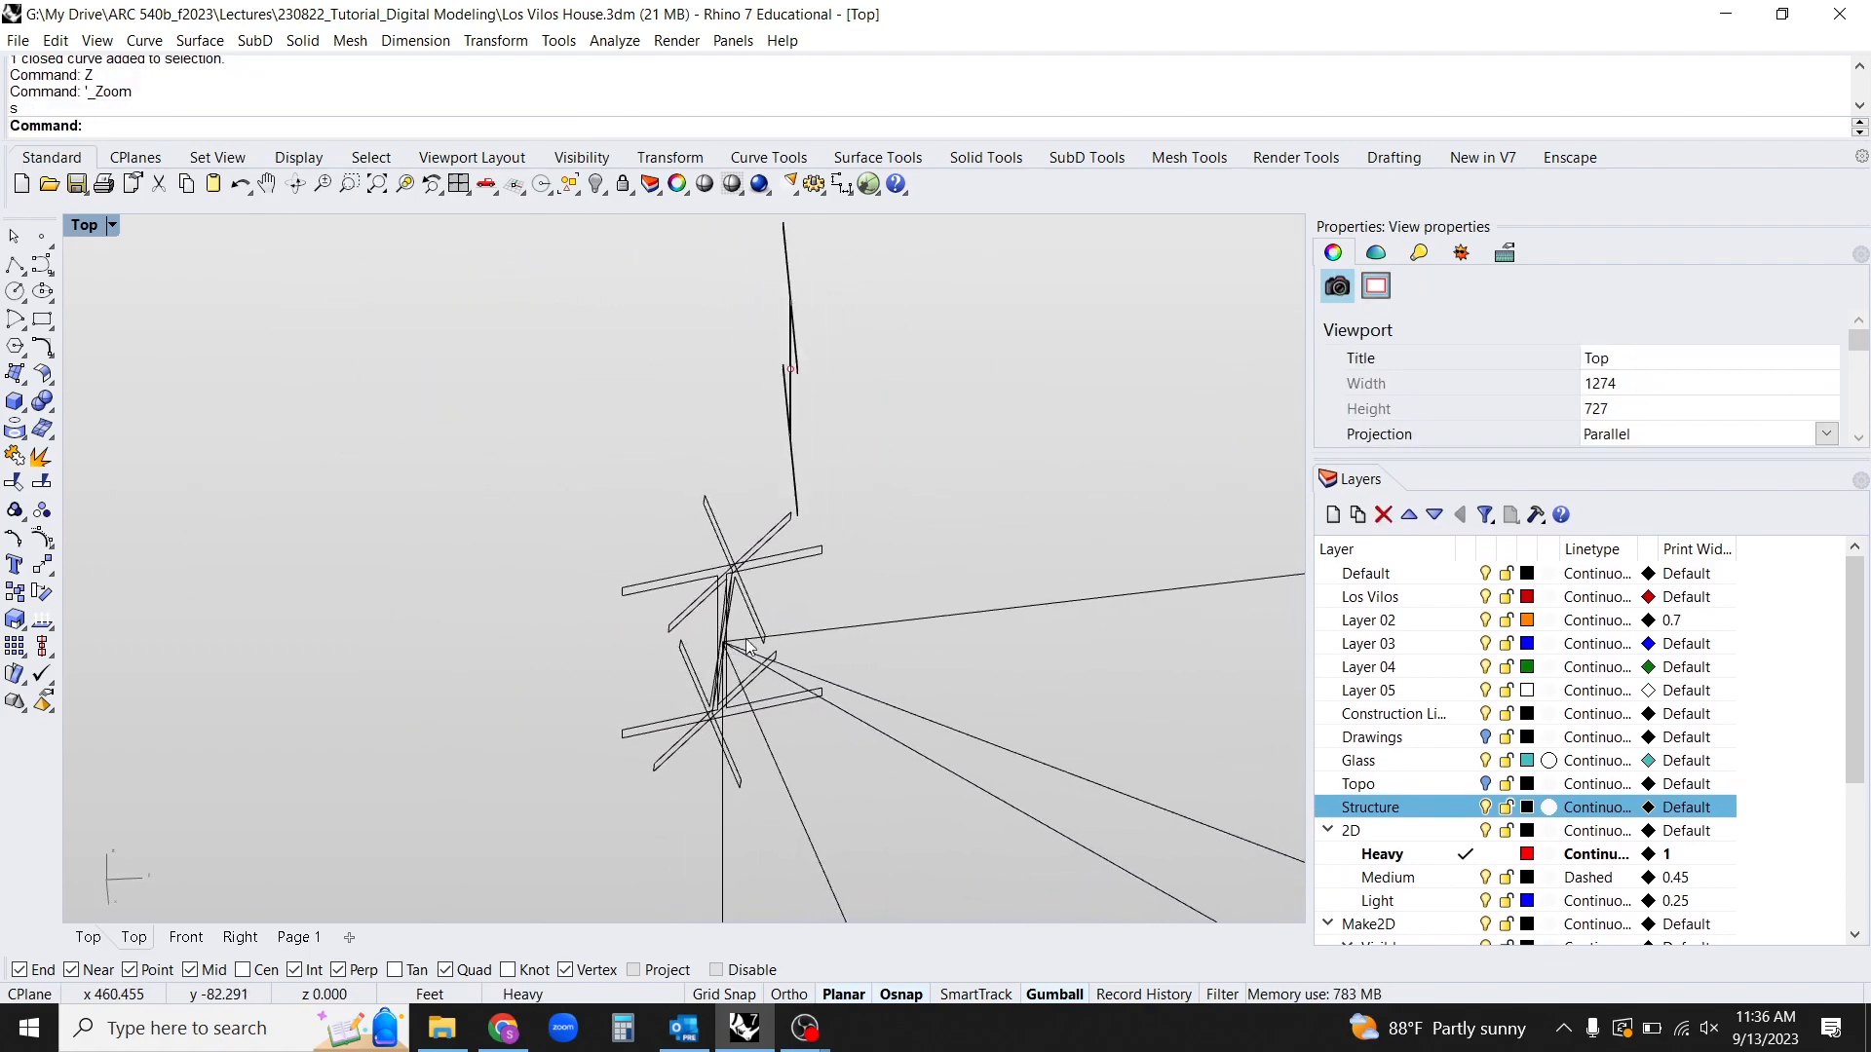
right_click_drag(860, 703, 1035, 629)
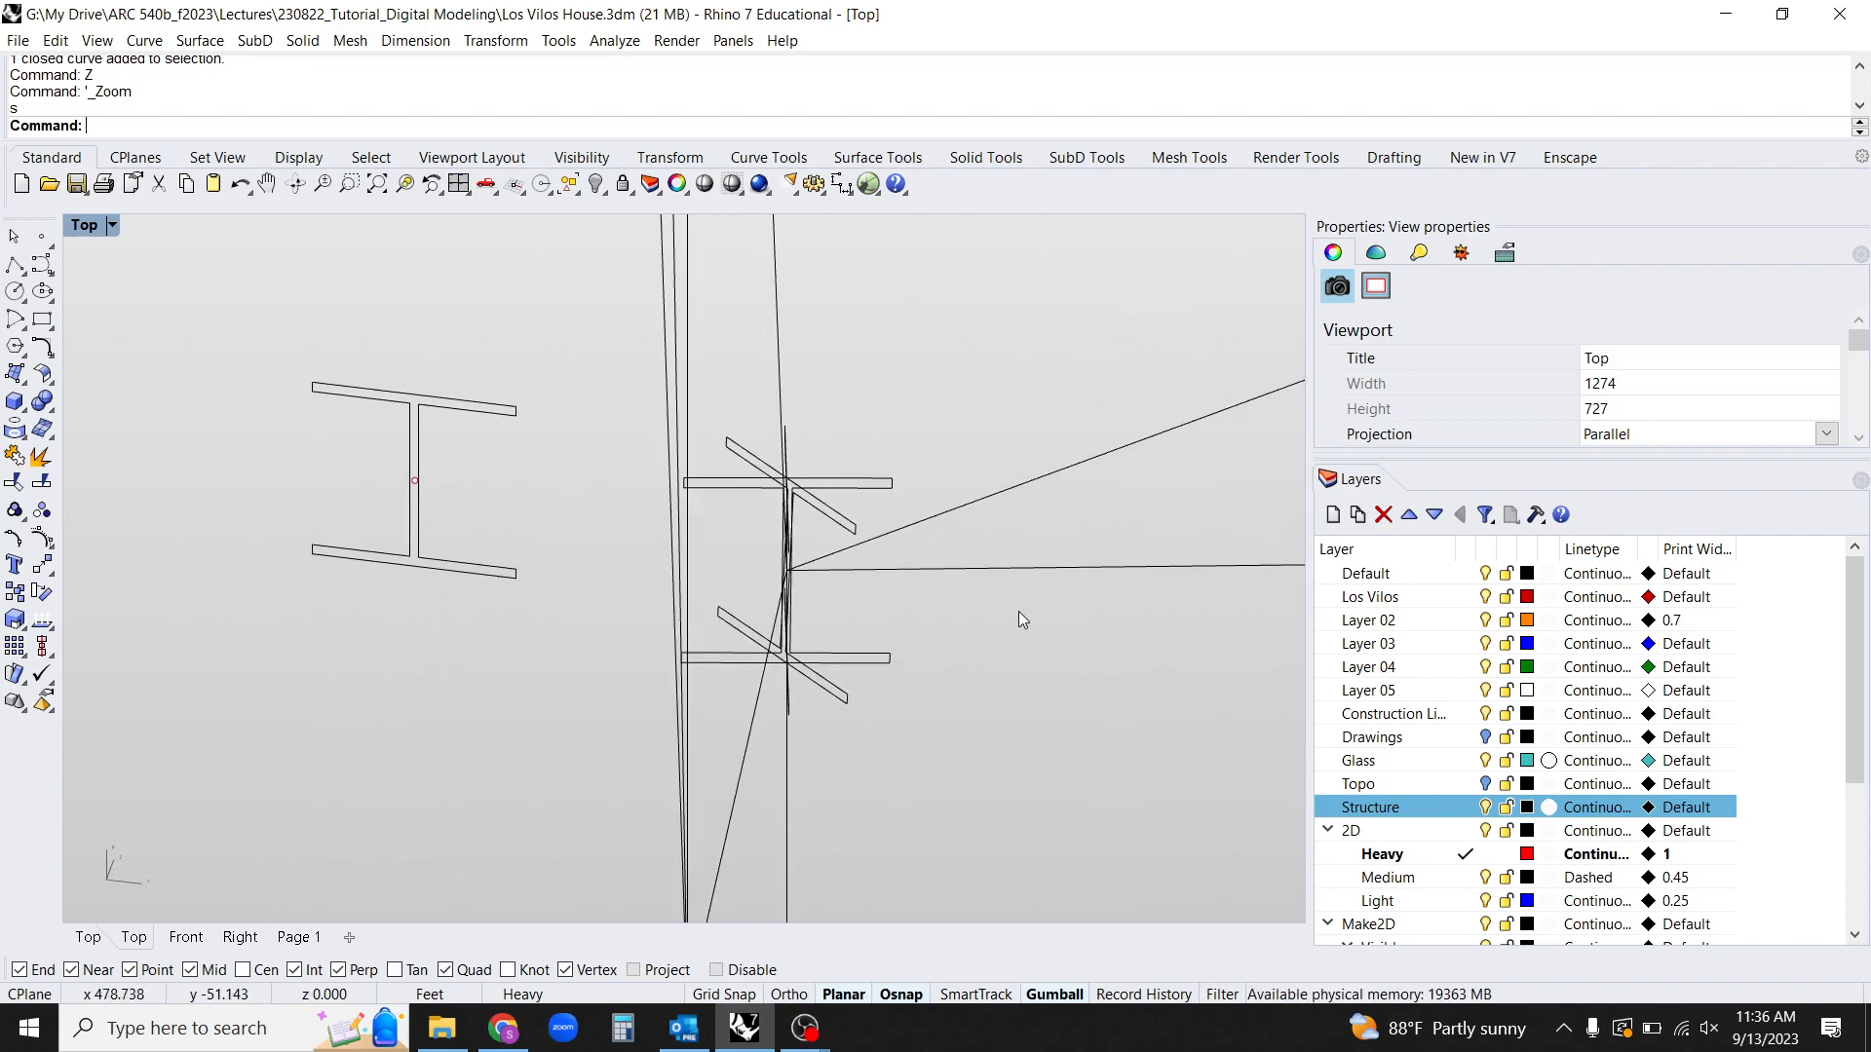
left_click(943, 517)
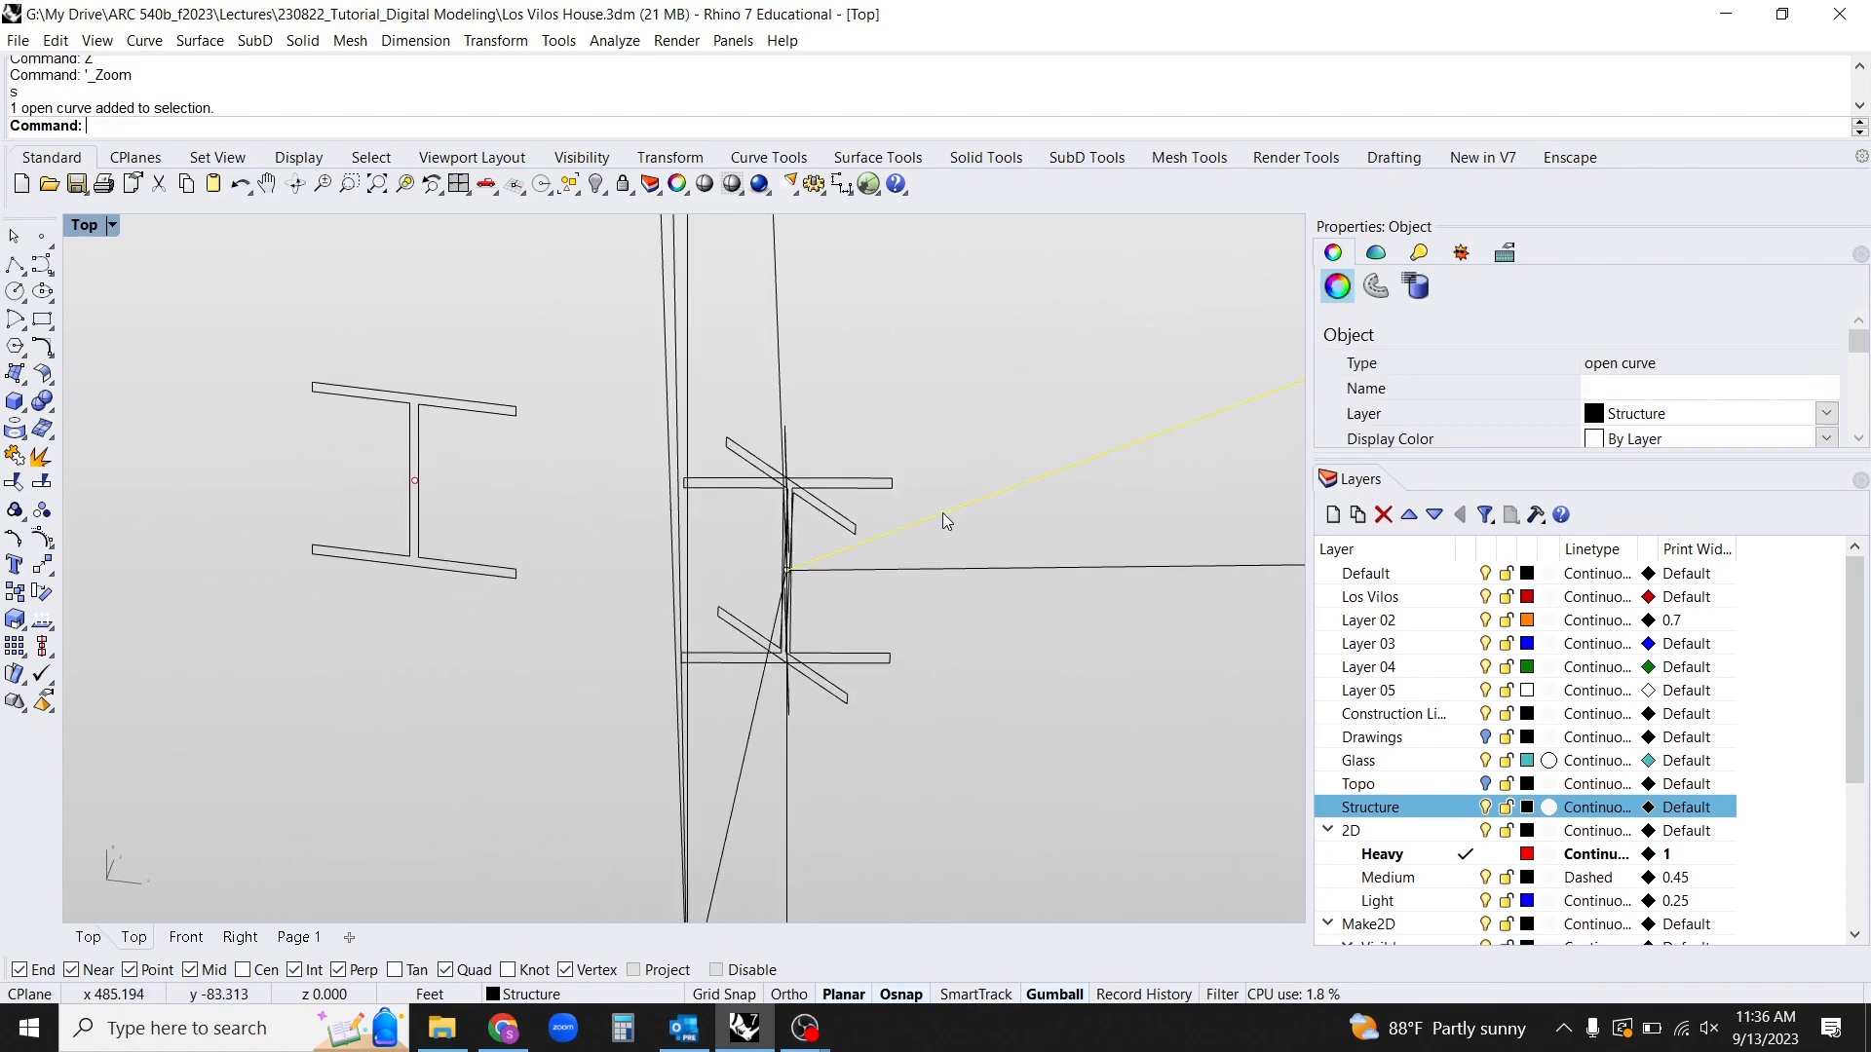
type("ep1")
key("Return")
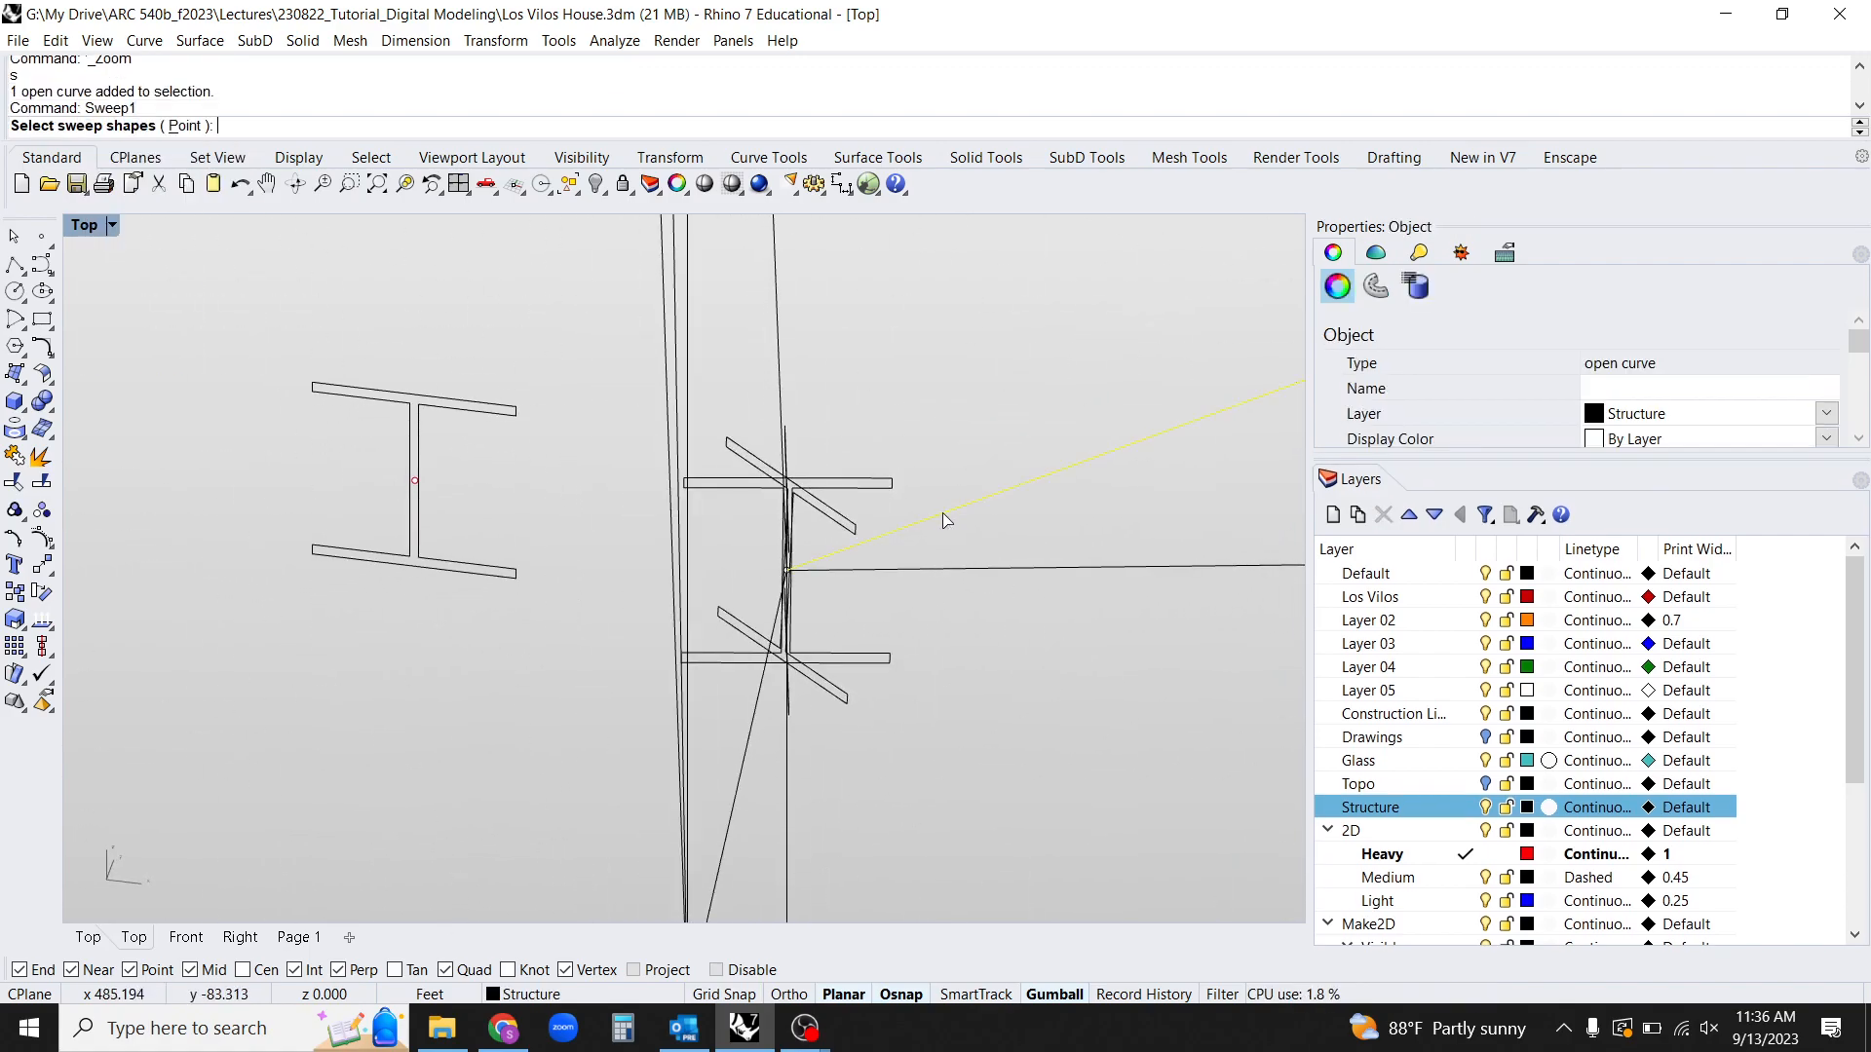
Sweep the profile facing the diagonal along it with Freeform frame style and unchanged cross sections.
right_click_drag(954, 666, 883, 612)
key("Return")
key("Return")
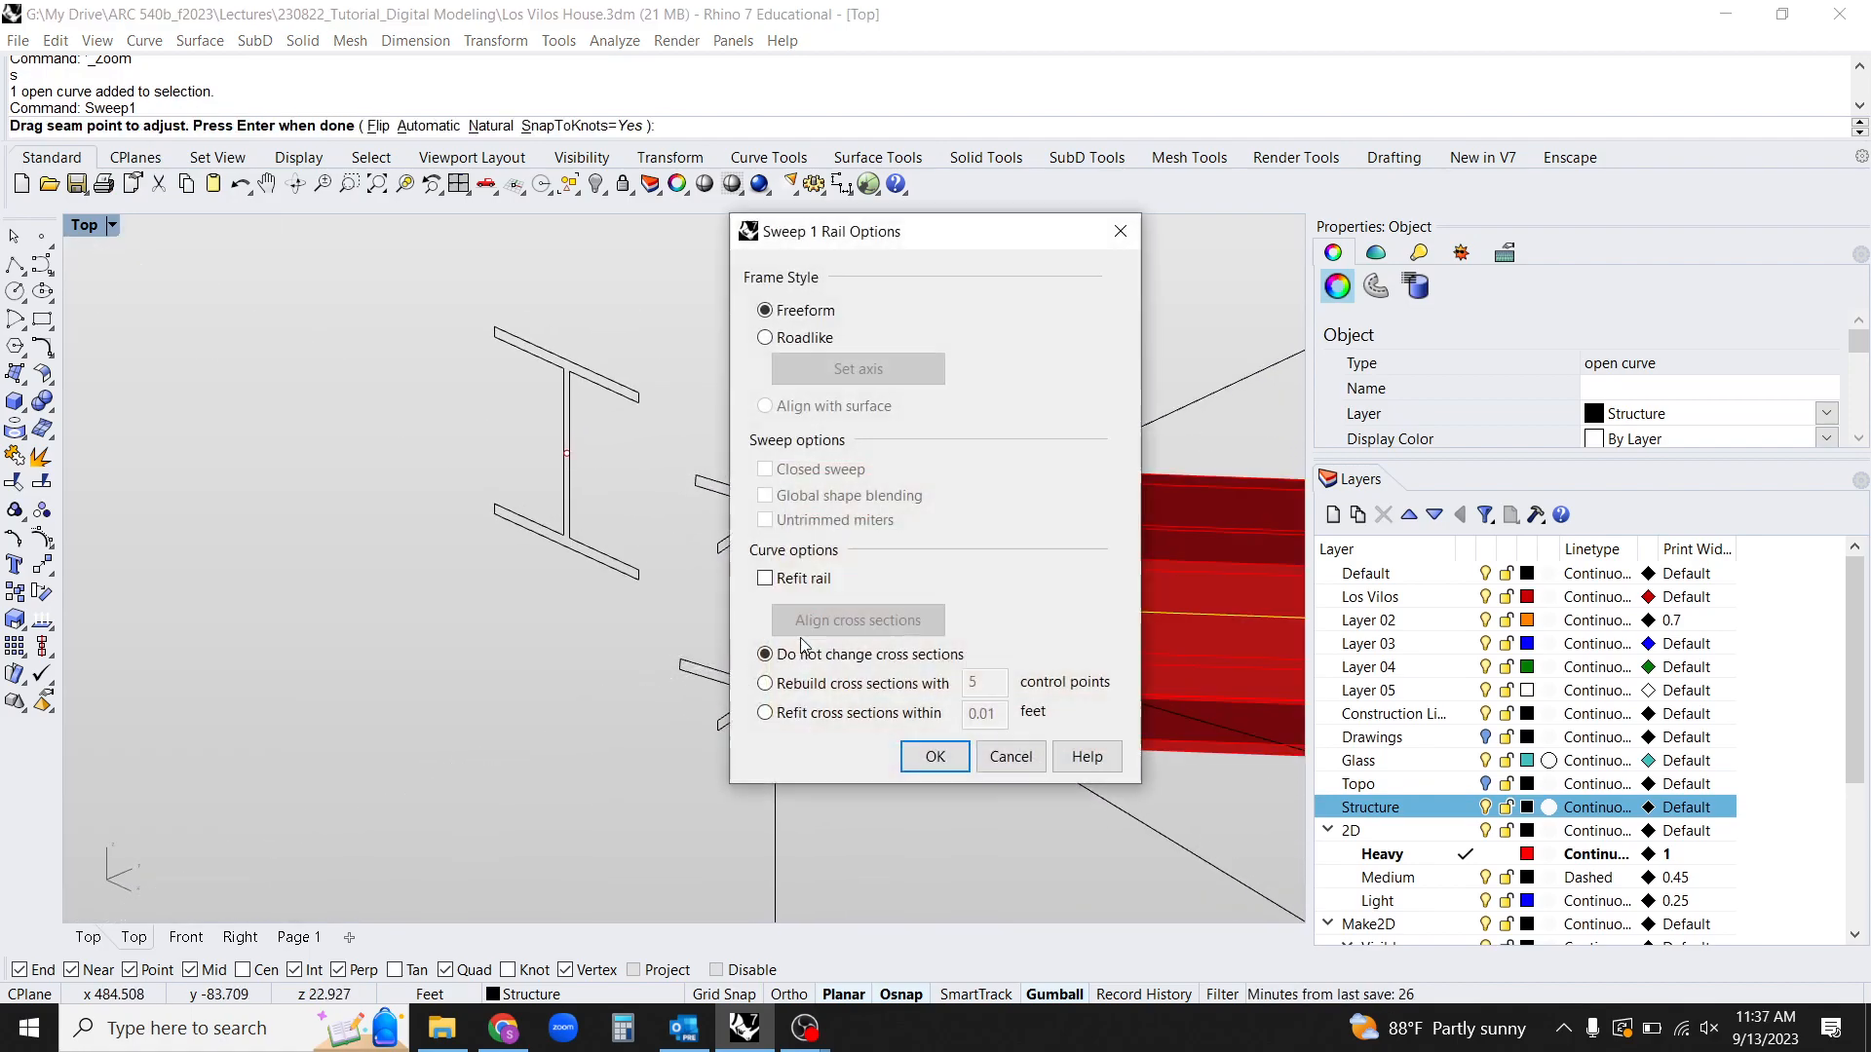
scroll(409, 624, "down", 15)
key("Return")
right_click_drag(815, 715, 872, 765)
scroll(454, 658, "up", 15)
key("Escape")
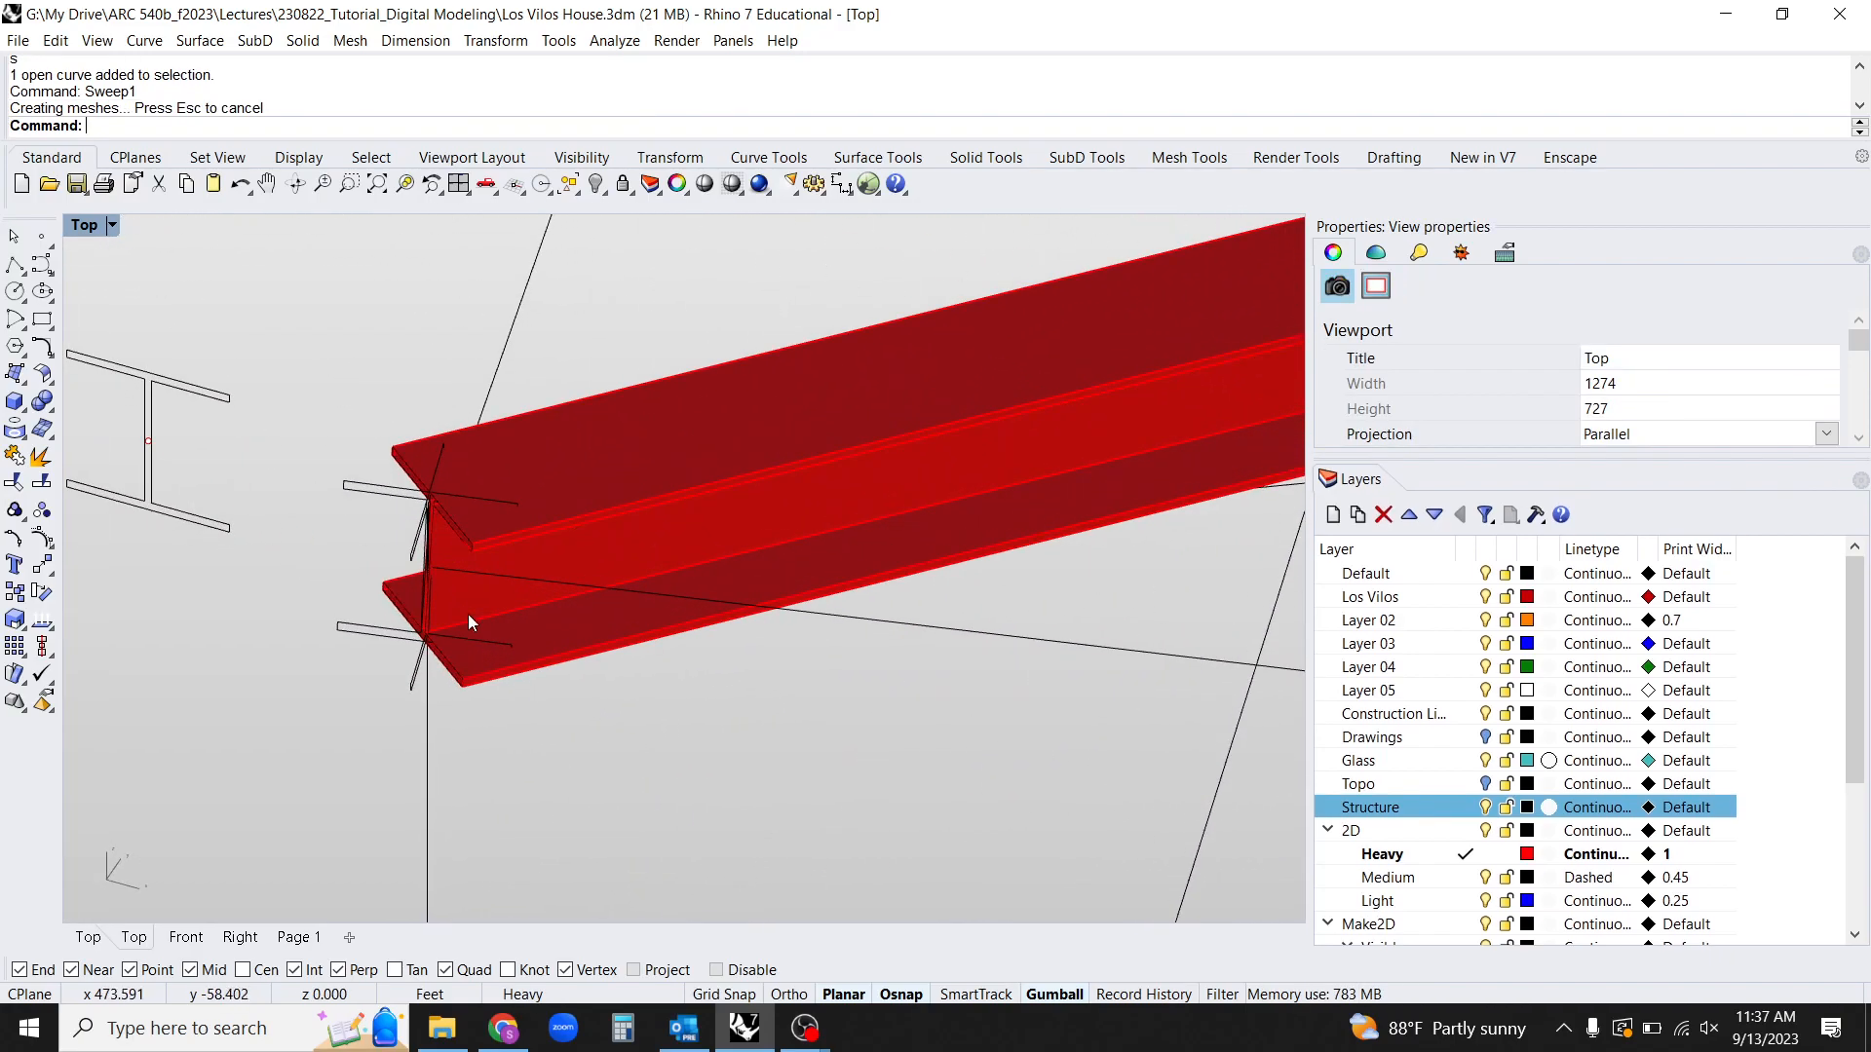
left_click(382, 484)
type("Sw")
key("Return")
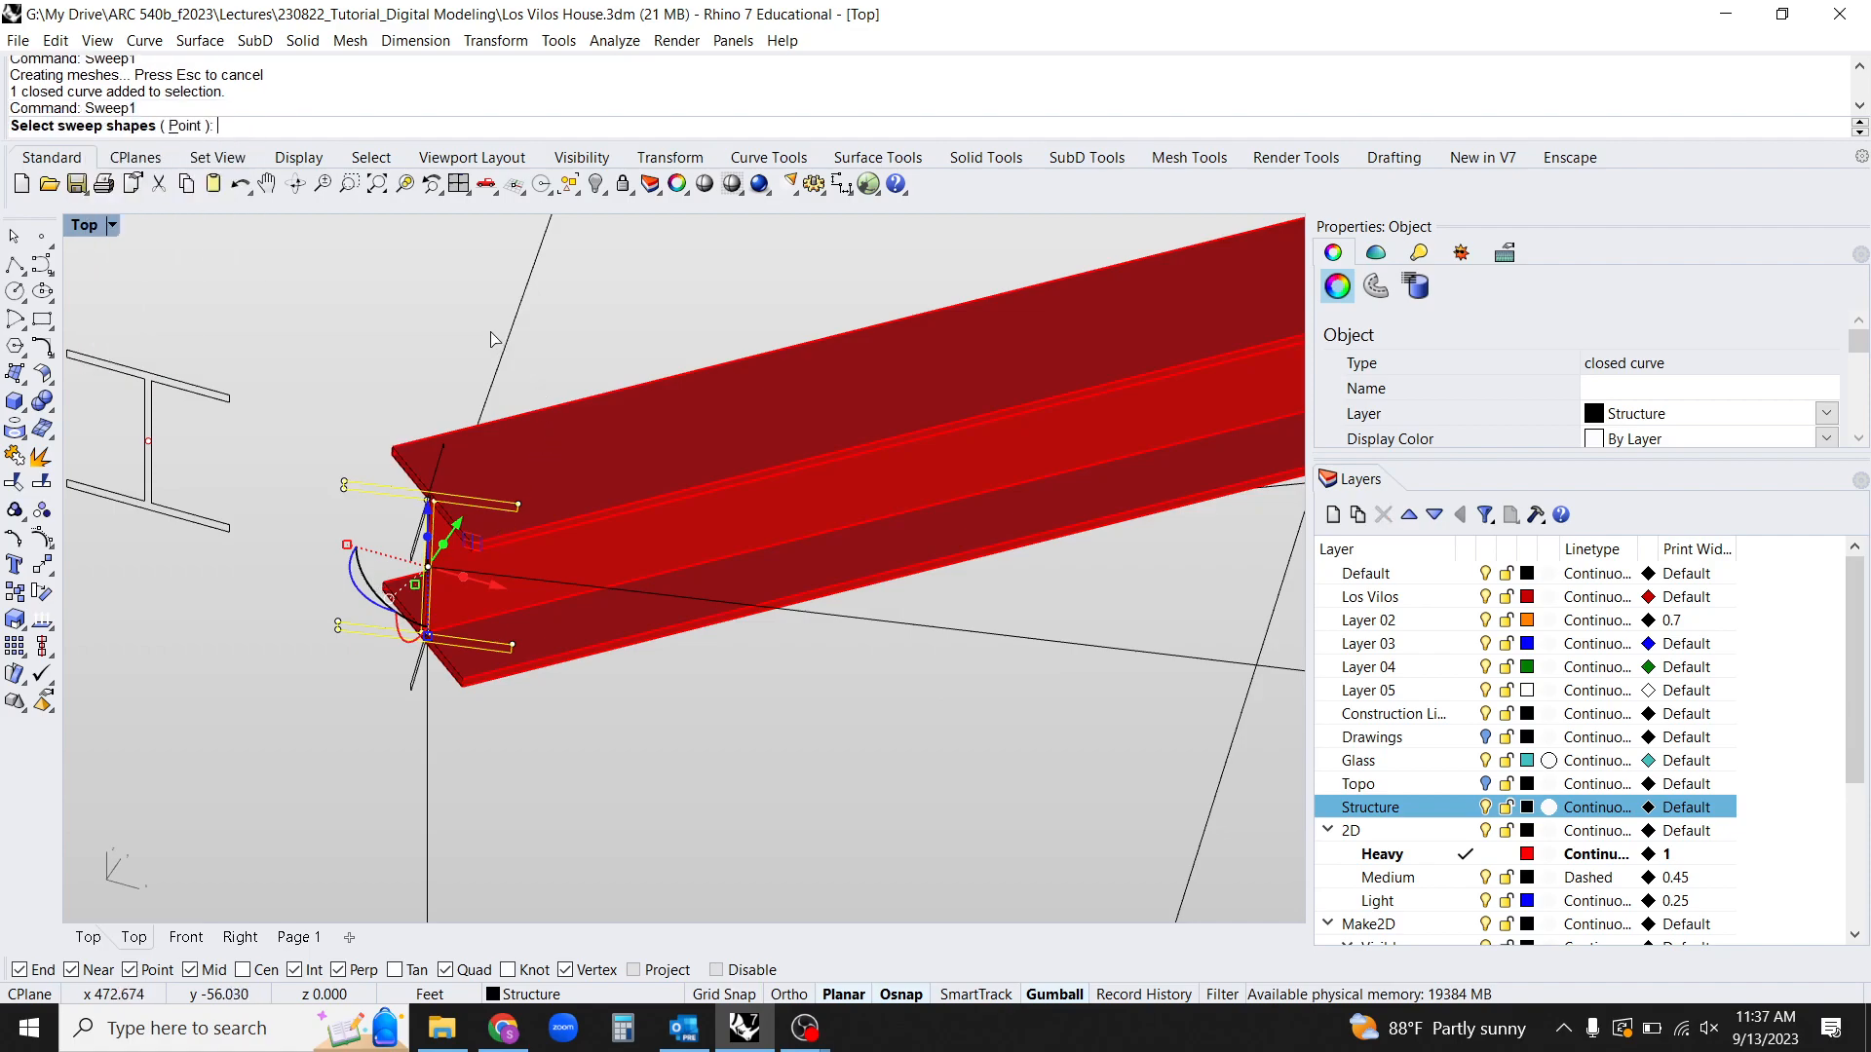
key("Escape")
Sweep the matching profile at the same corner along the long folded frame line with Sweep1, keeping the default options.
left_click(470, 482)
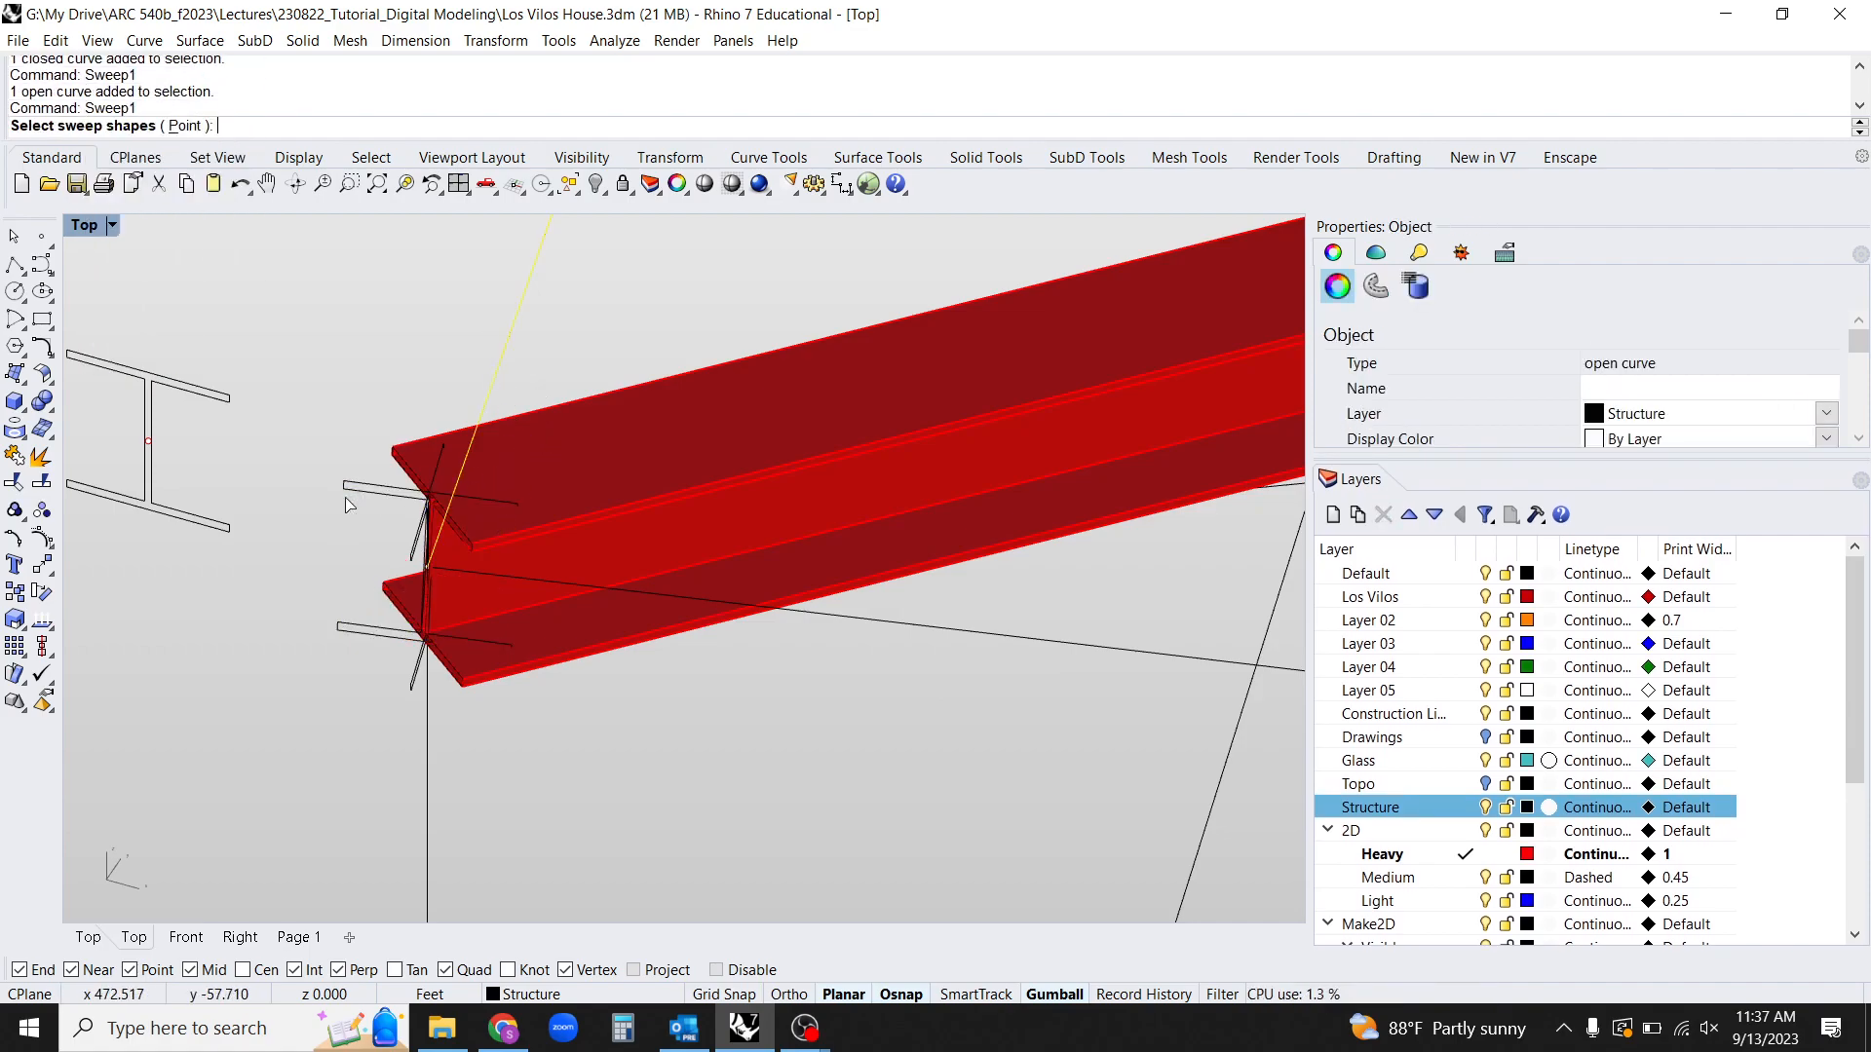
key("Return")
scroll(526, 628, "down", 5)
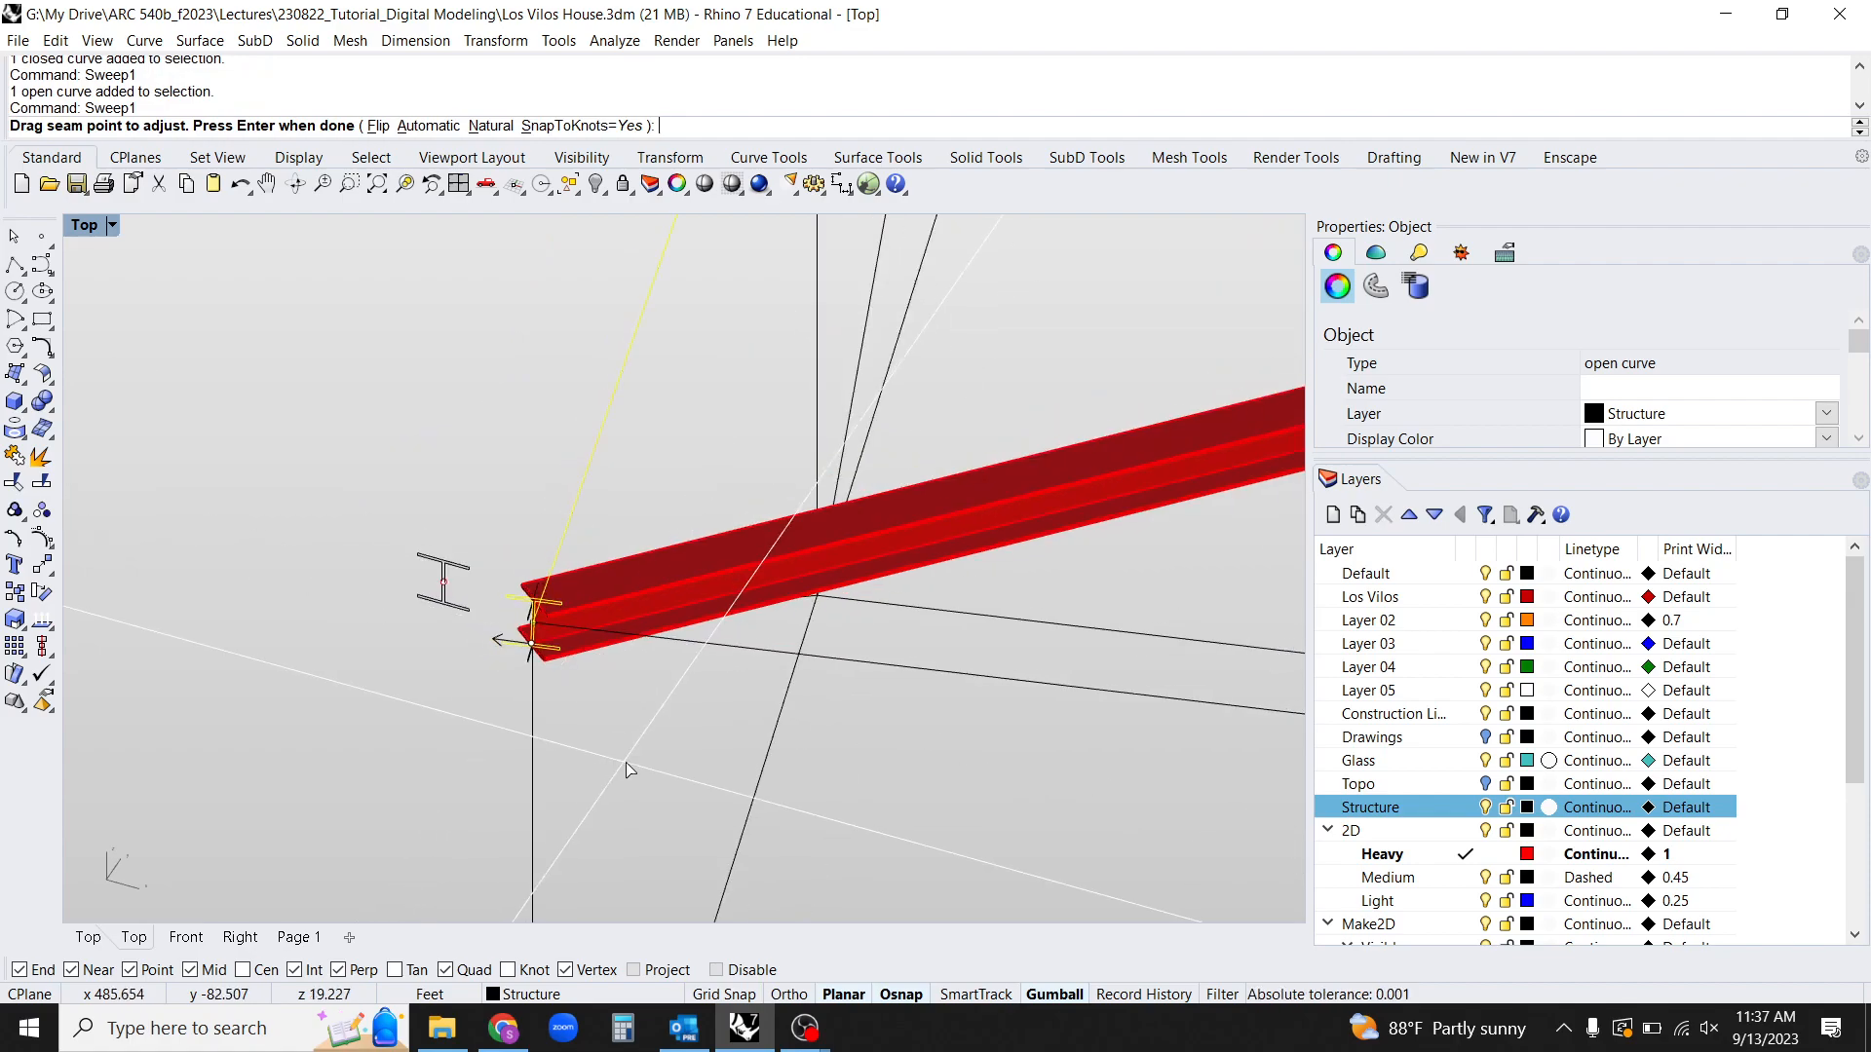
key("Return")
scroll(443, 688, "down", 3)
key("Return")
right_click_drag(470, 790, 505, 723)
scroll(827, 626, "up", 10)
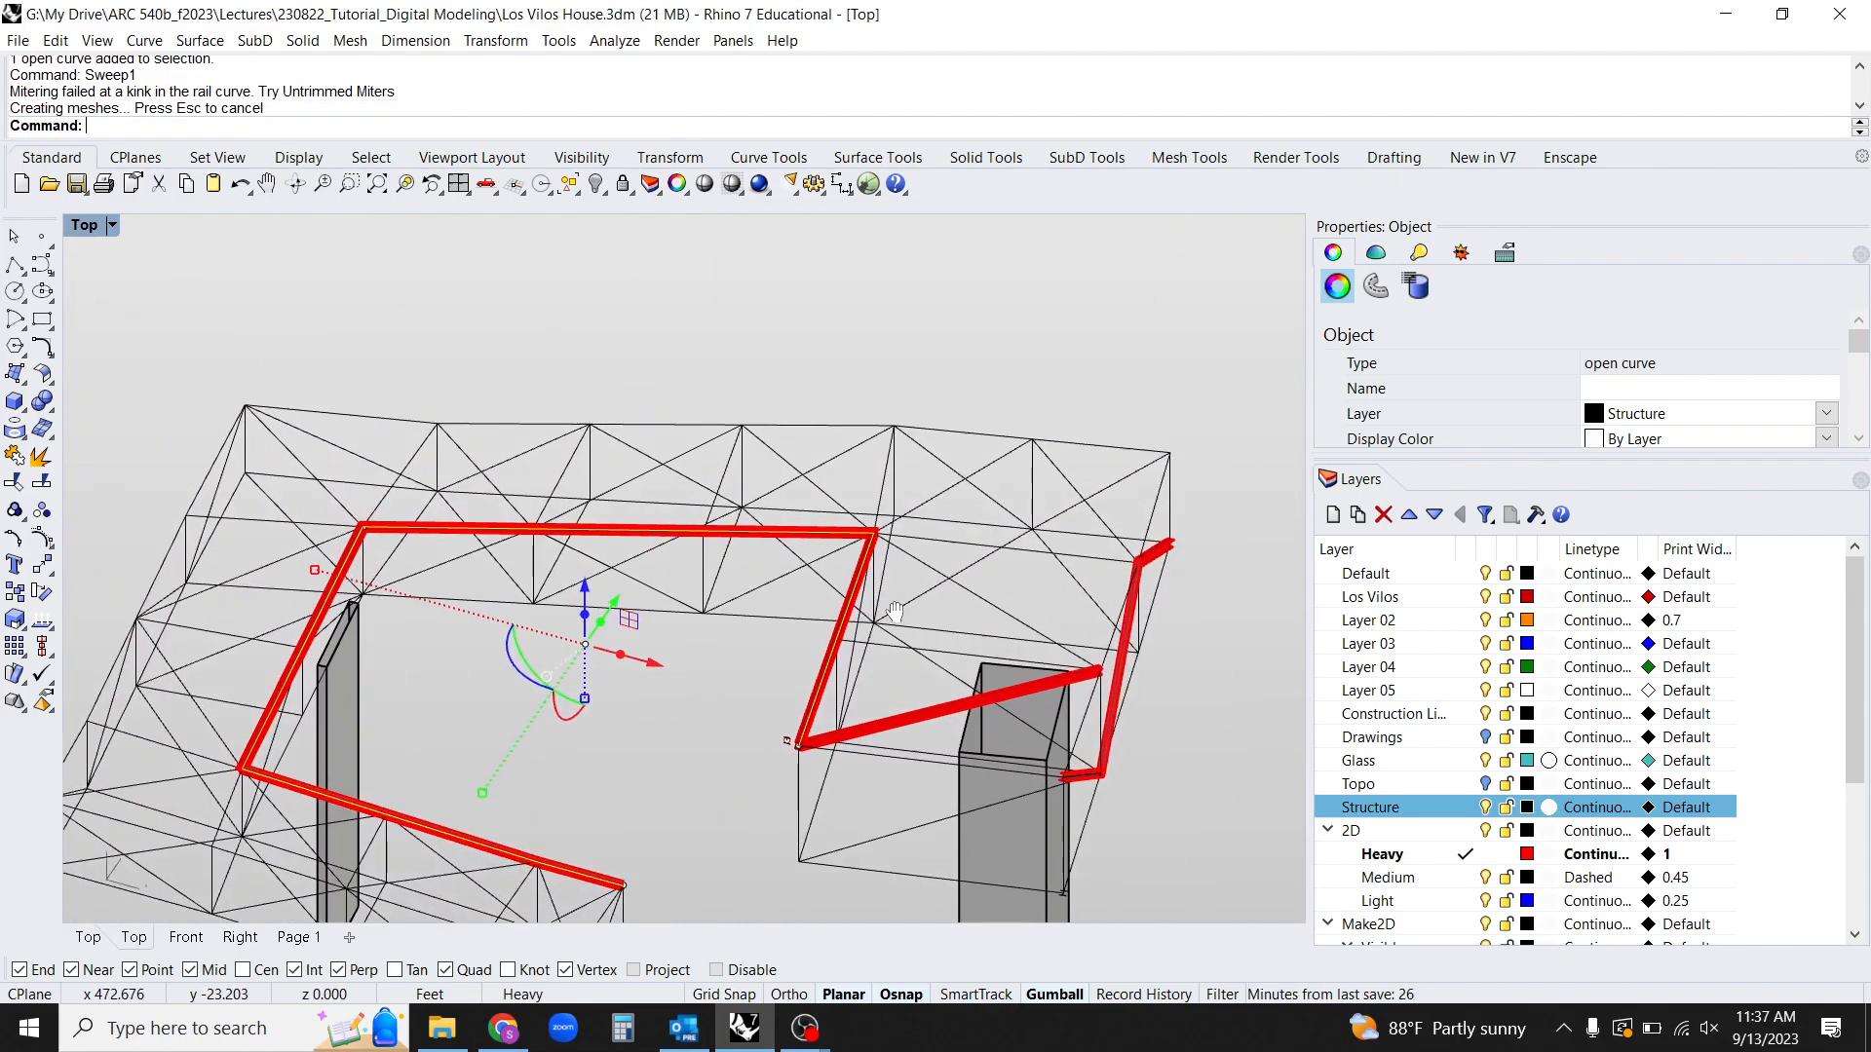
scroll(769, 740, "up", 6)
key("Escape")
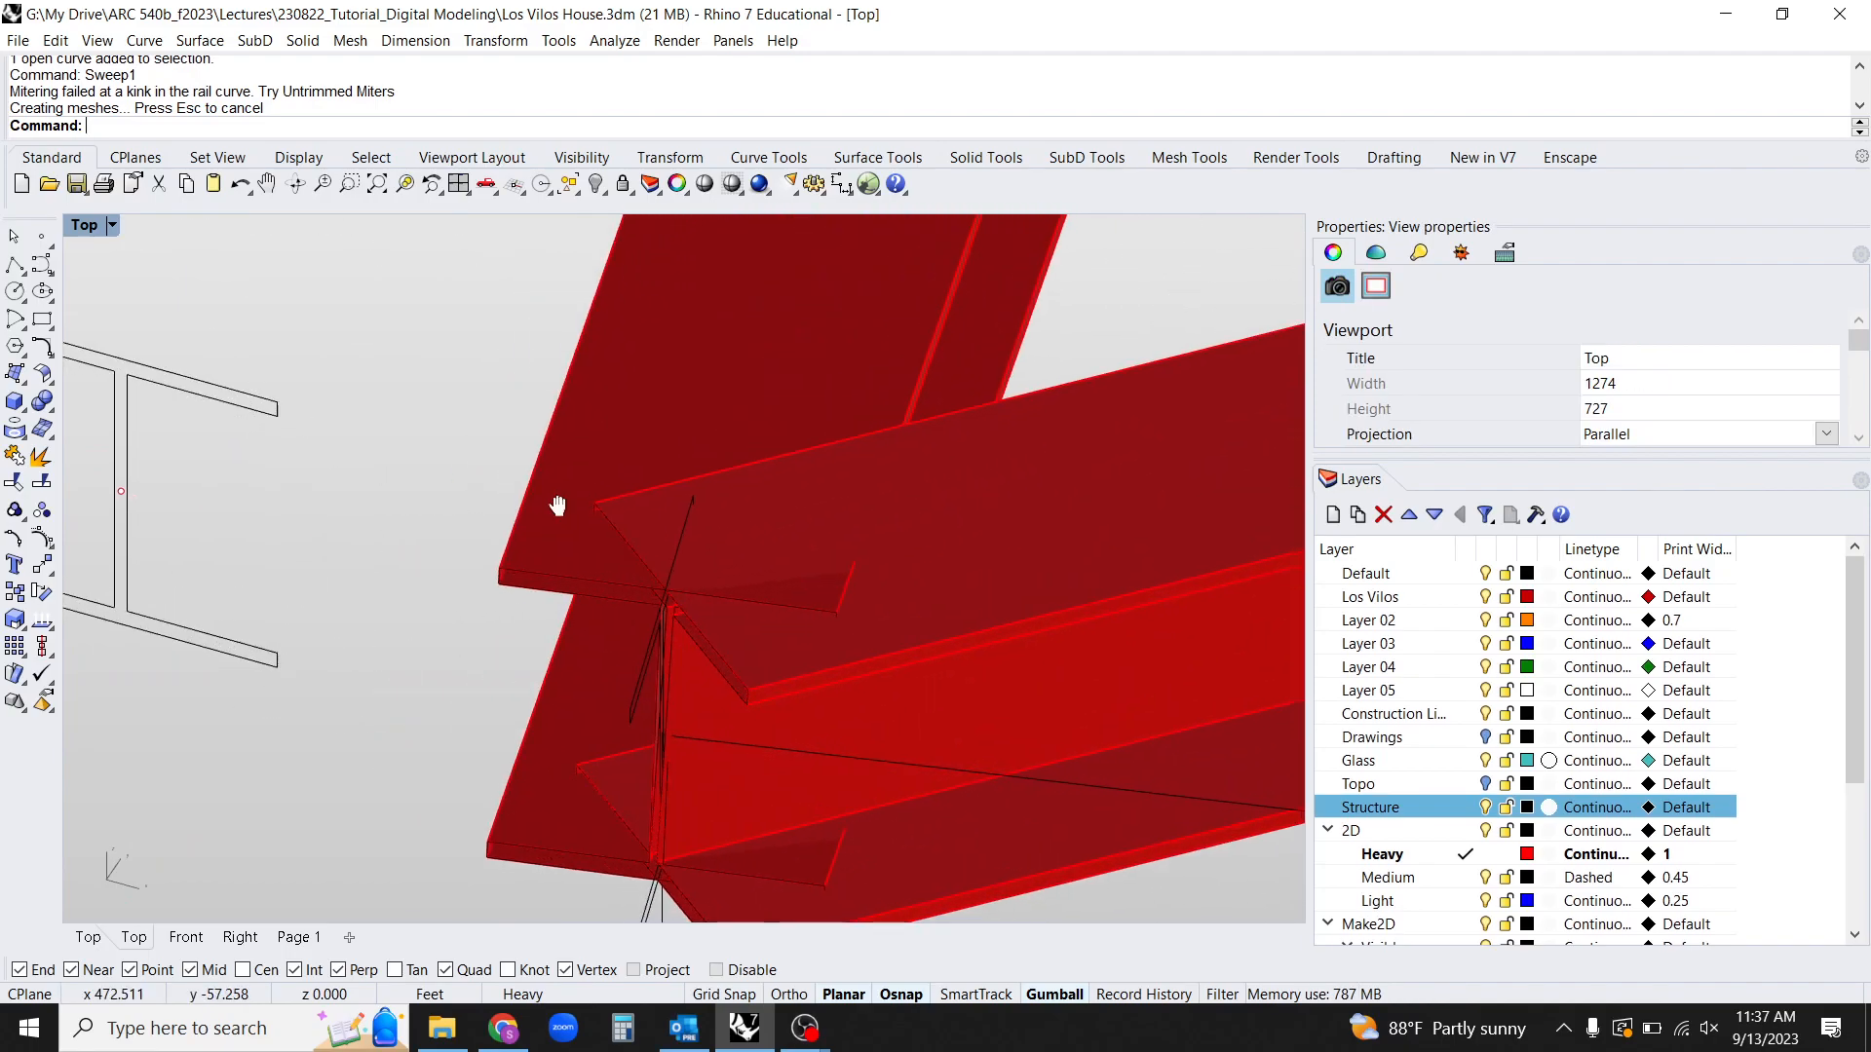
Sweep the remaining oriented profile at this corner along the straight frame line joining the open end's two upper corners.
scroll(532, 497, "down", 5)
right_click_drag(464, 499, 709, 544)
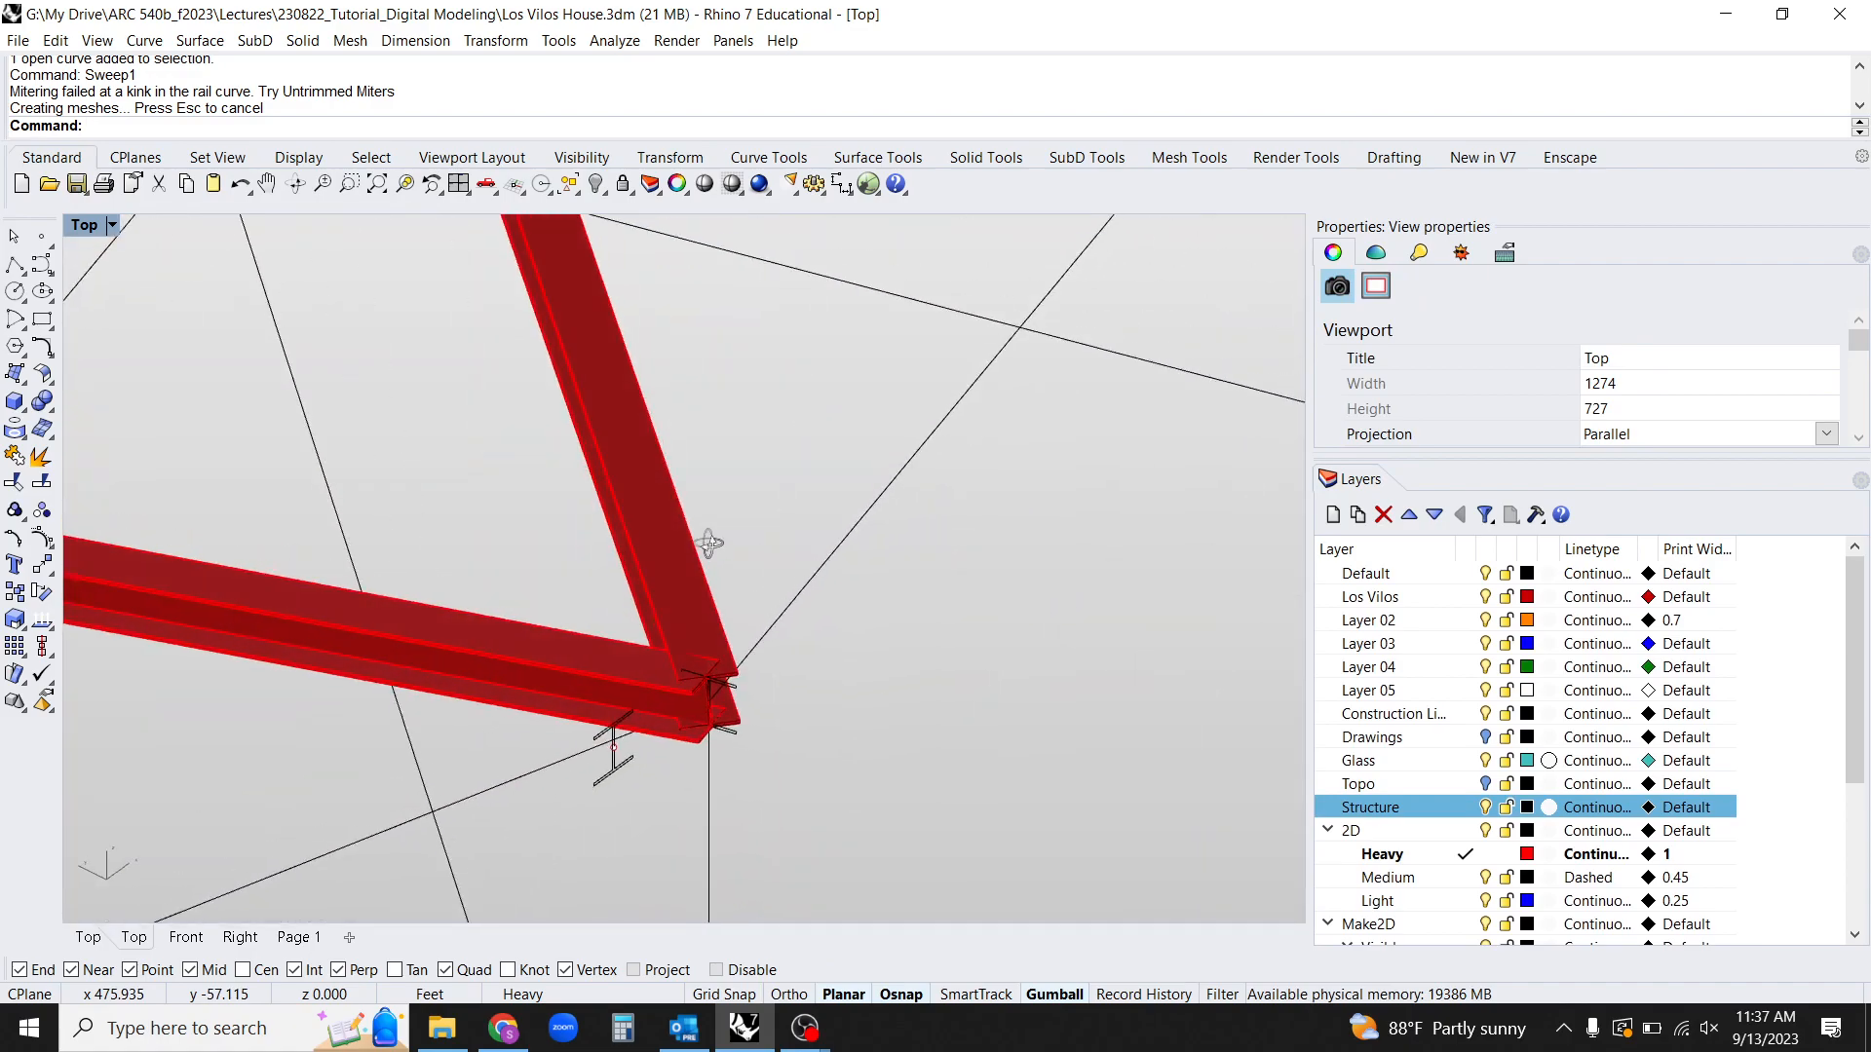
scroll(750, 631, "up", 3)
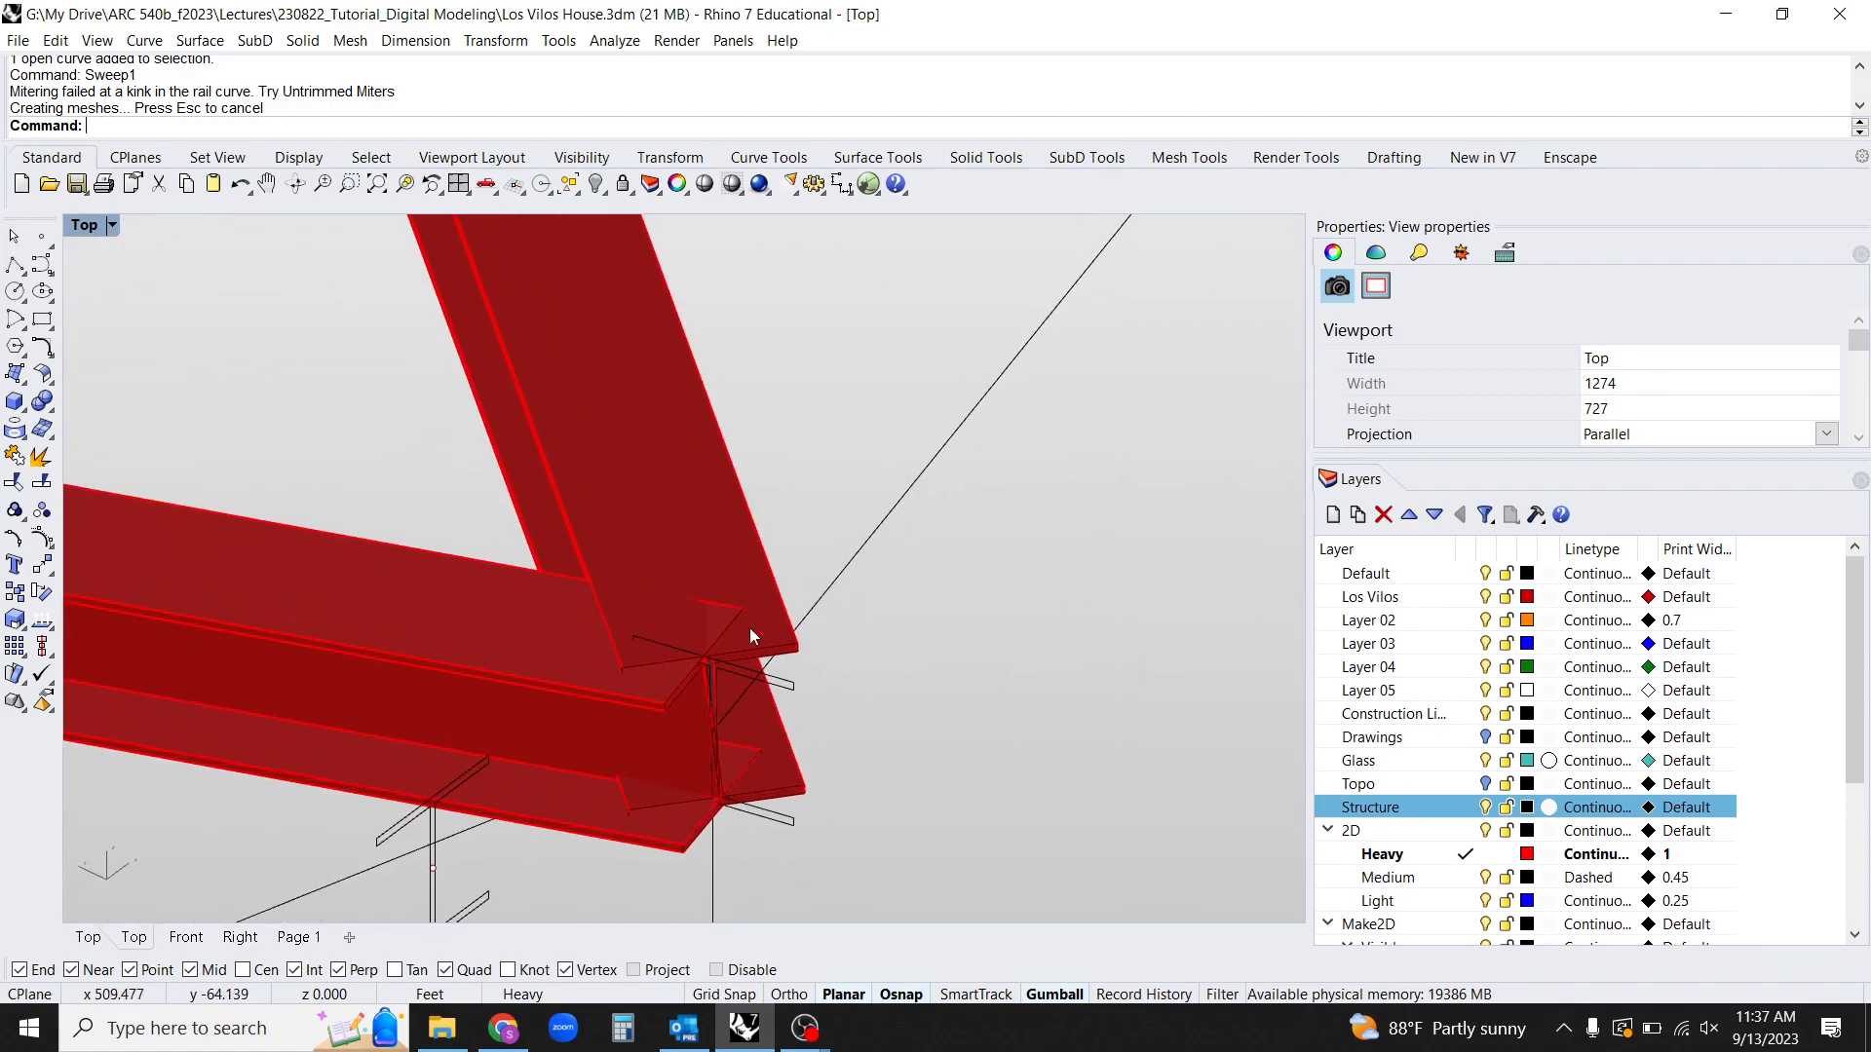
left_click(819, 599)
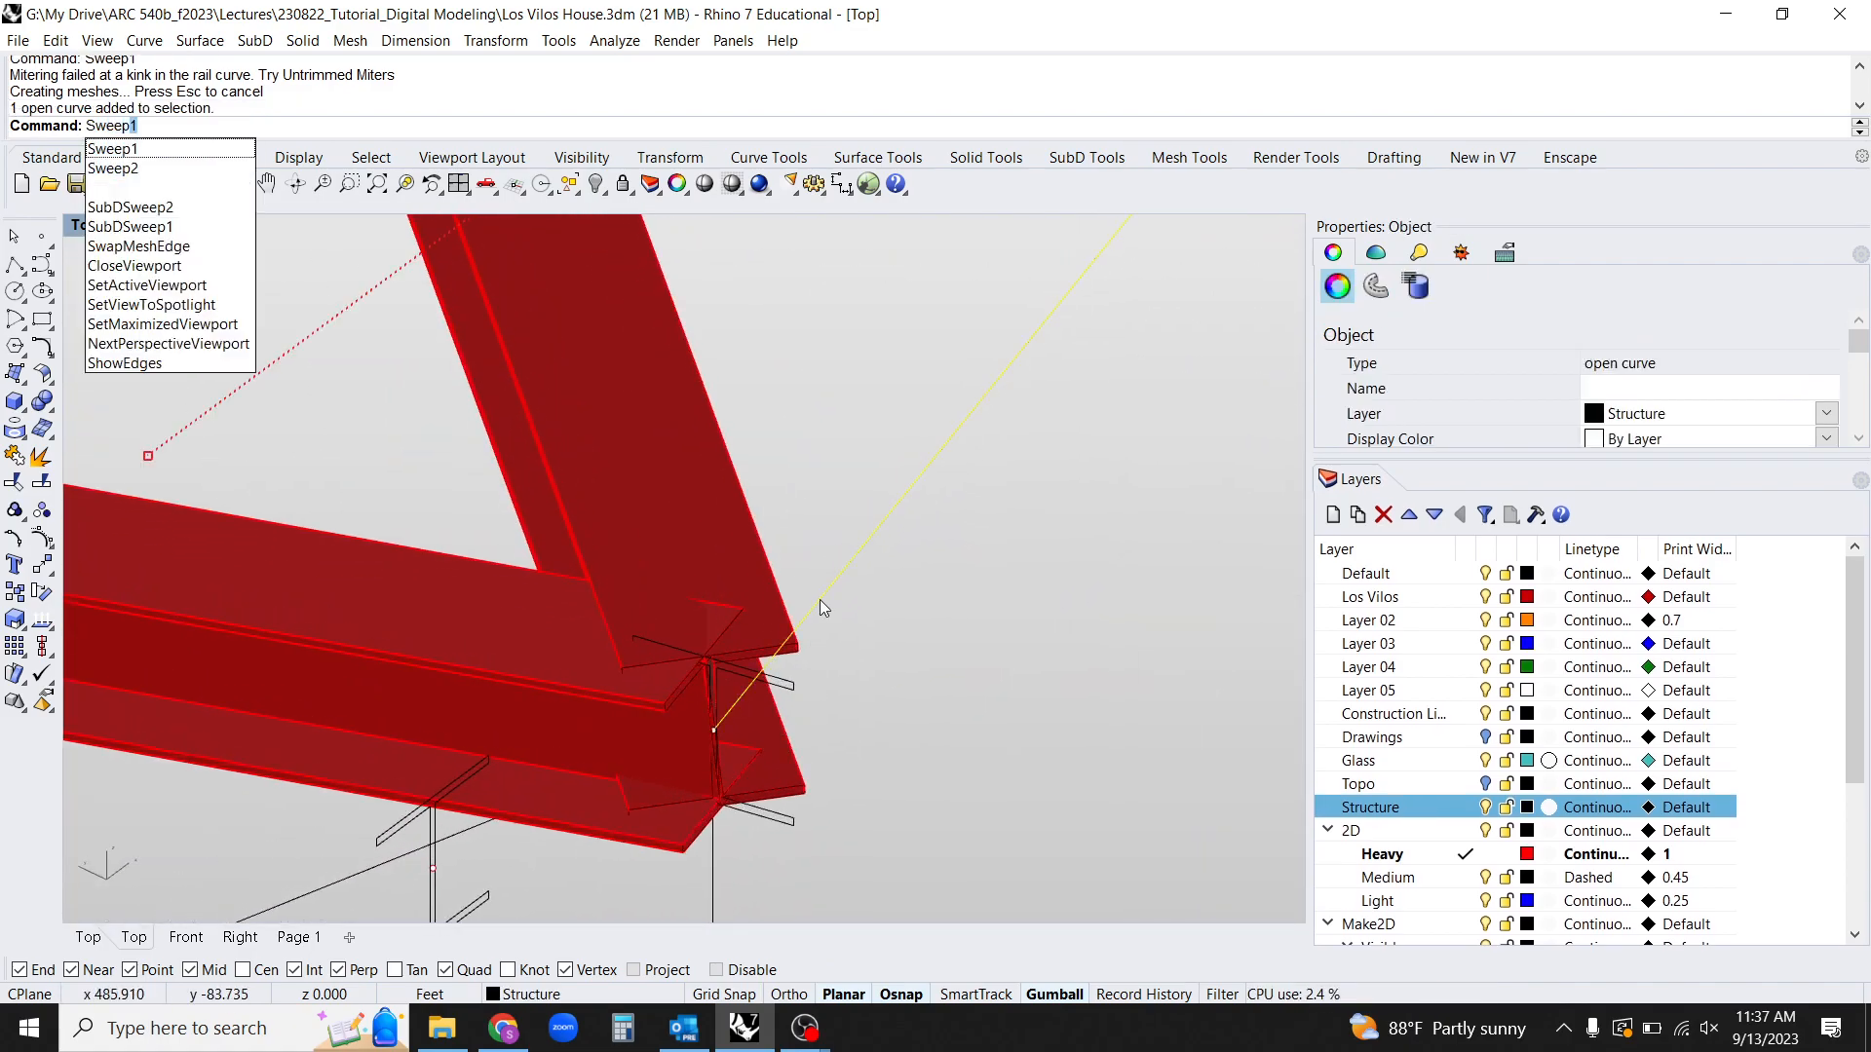
key("Return")
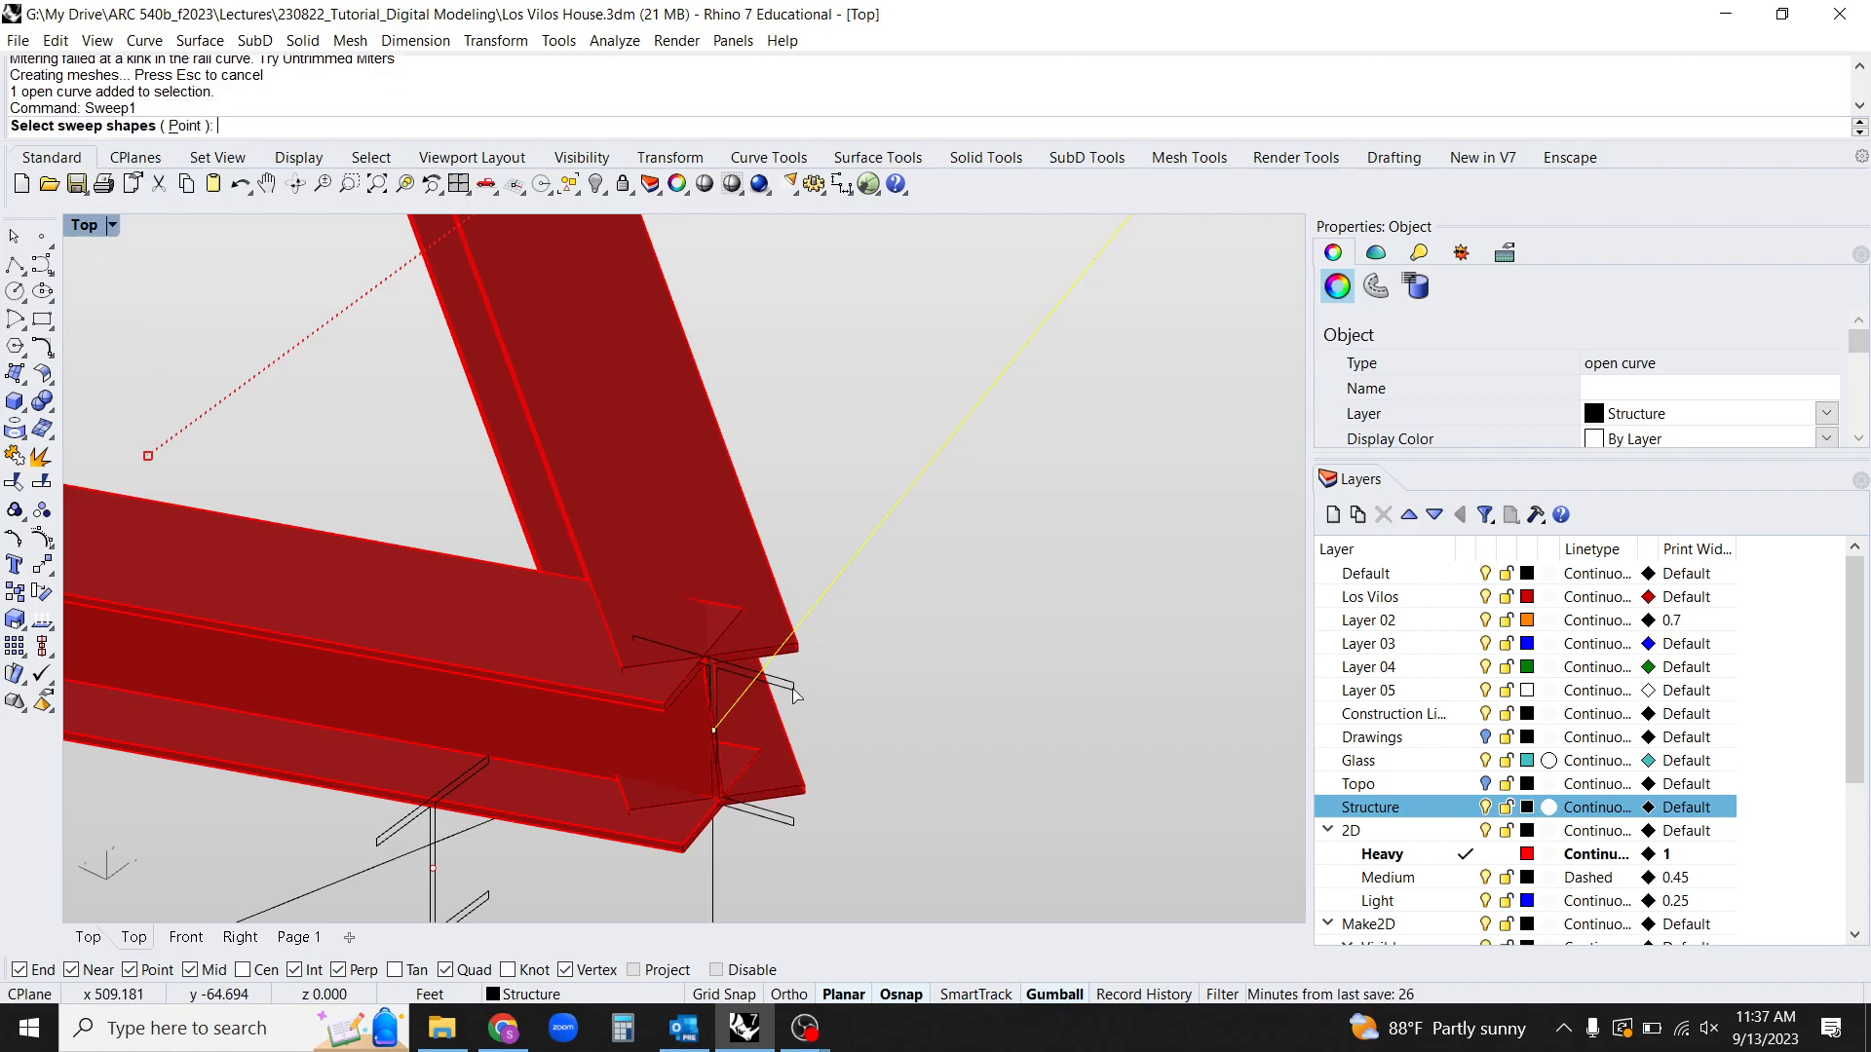
key("Return")
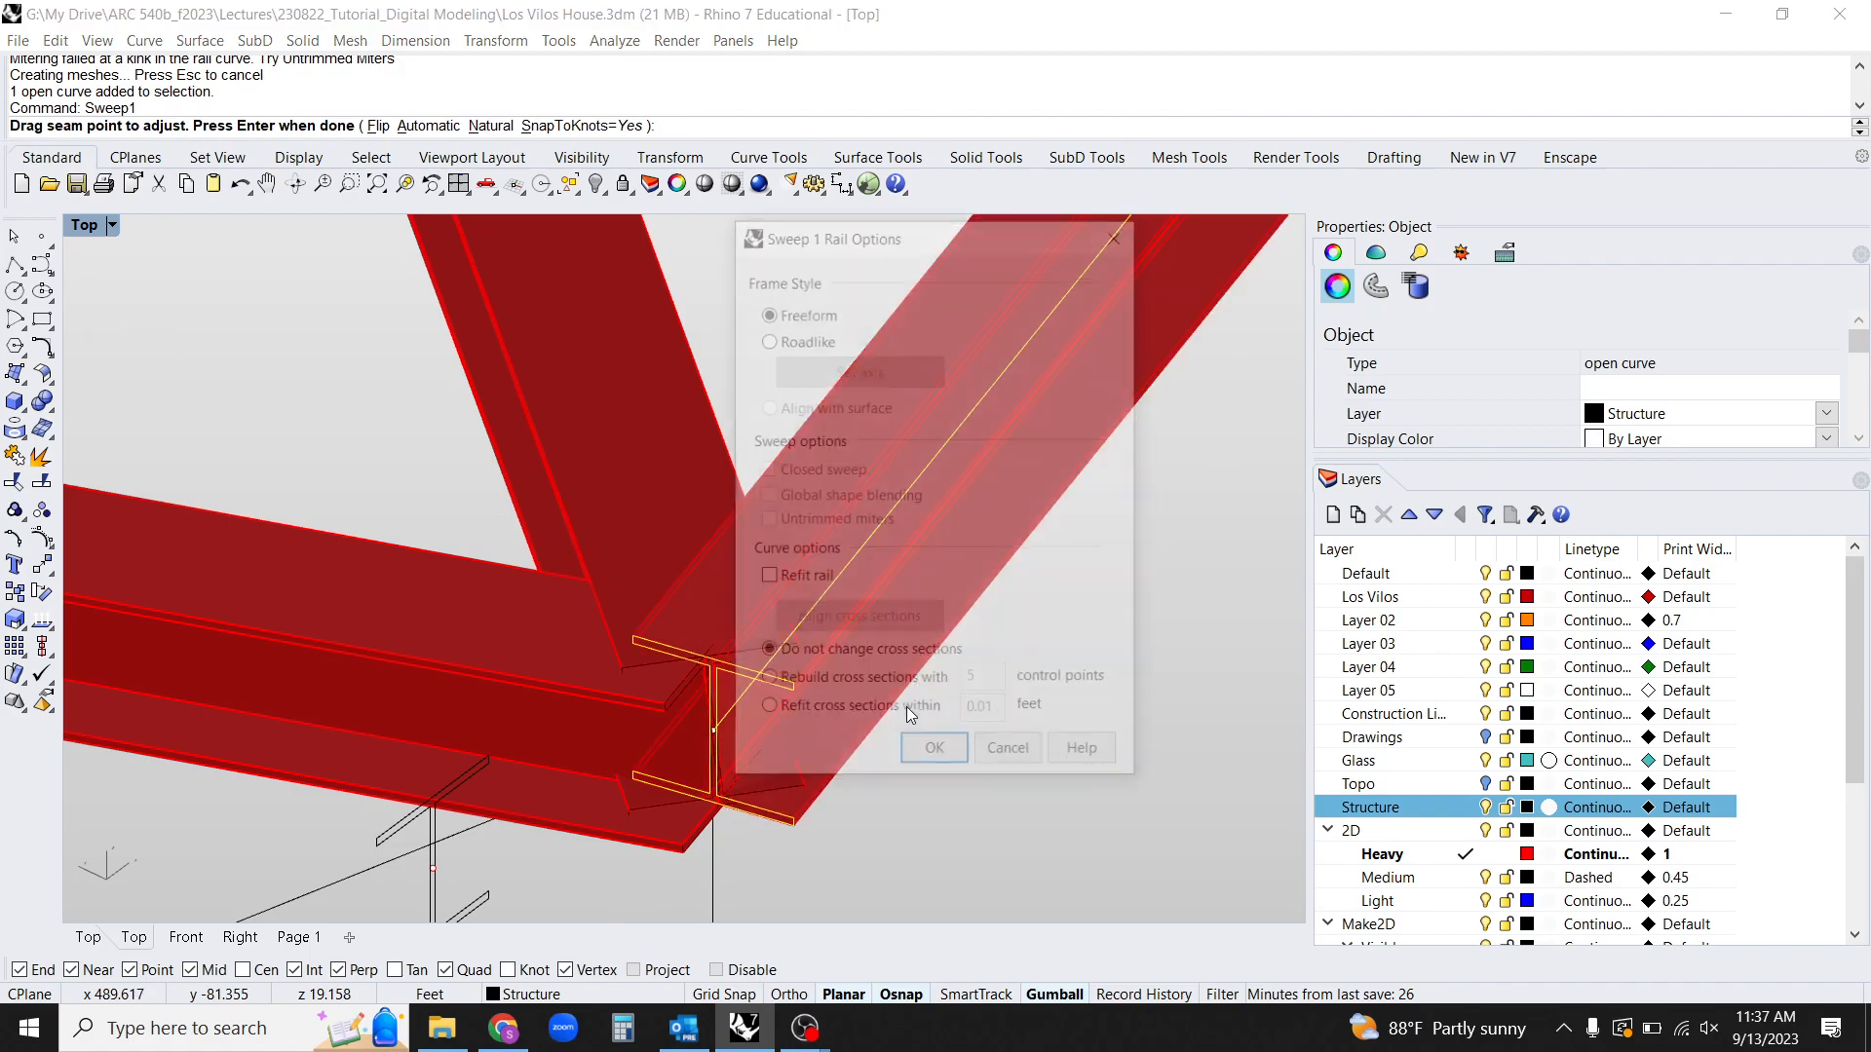
left_click(887, 756)
Examine the swept beams and how they meet at the frame's upper corners.
scroll(614, 658, "down", 4)
scroll(612, 657, "down", 5)
right_click_drag(614, 673, 681, 730)
left_click(681, 729)
right_click_drag(826, 773, 797, 660)
scroll(794, 659, "up", 10)
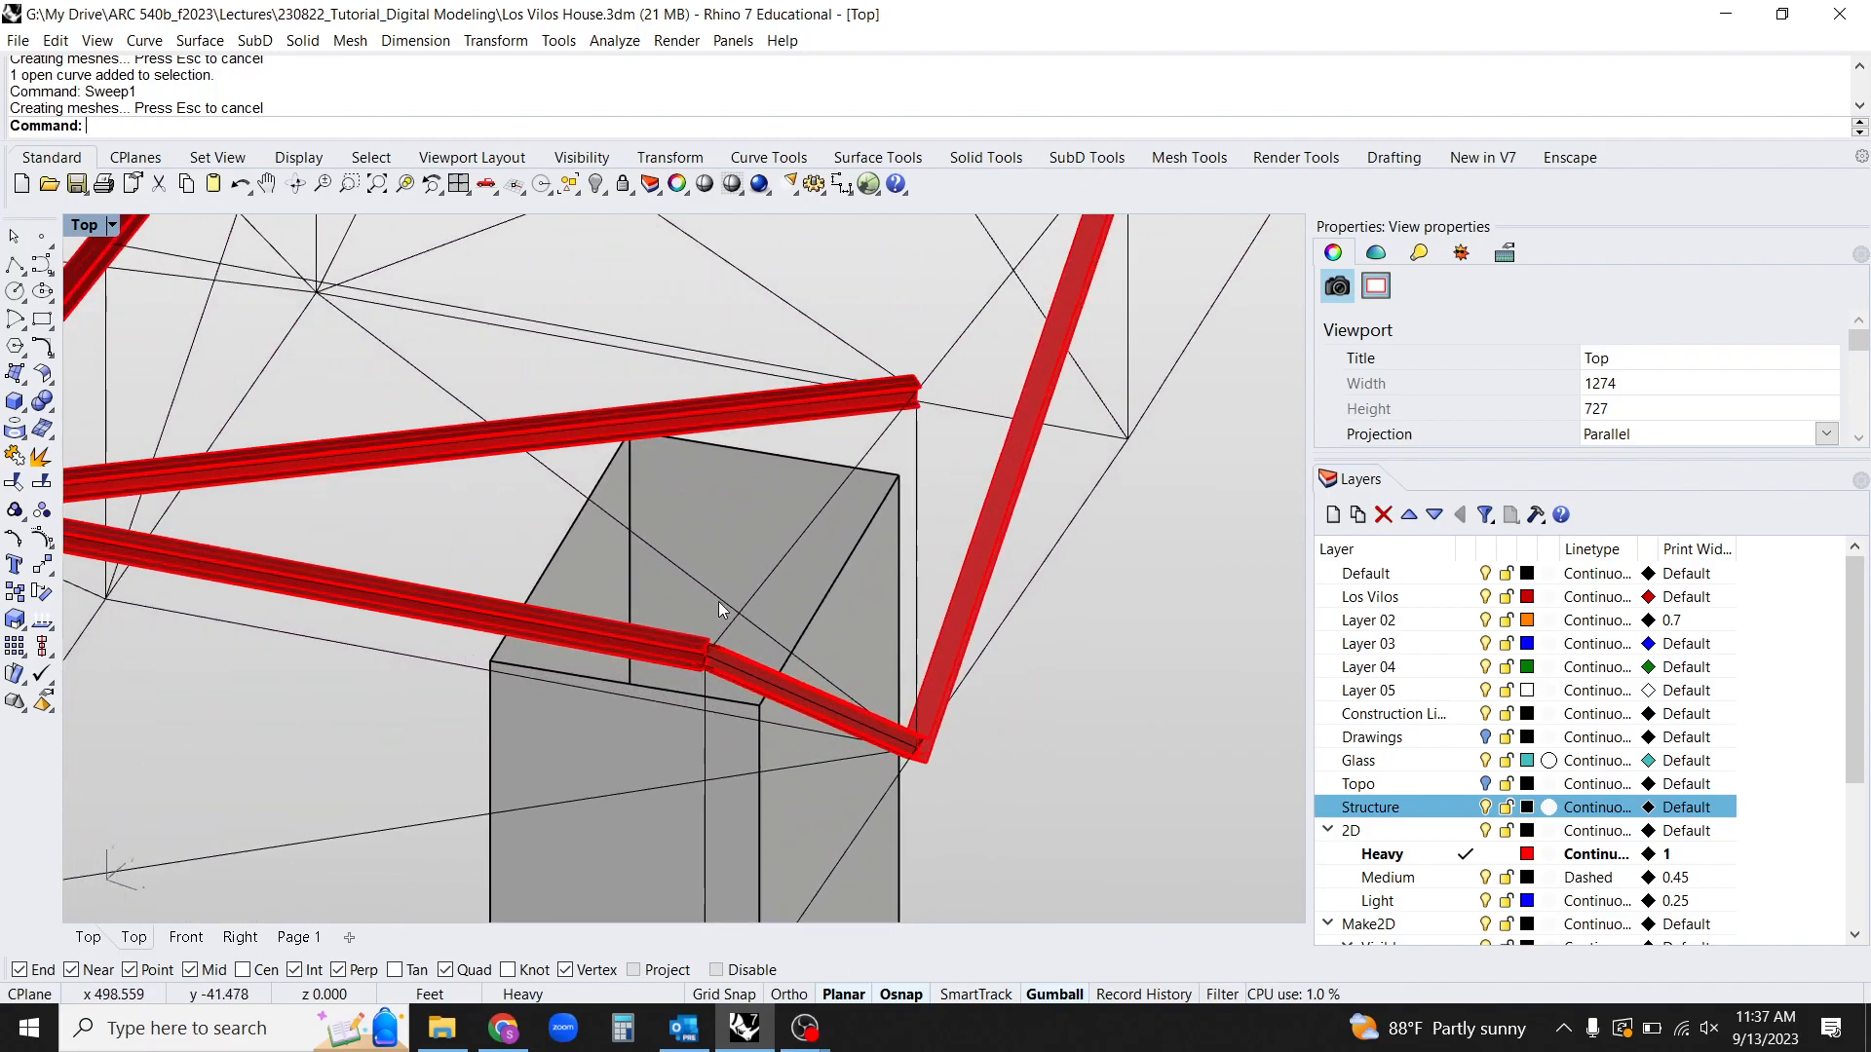
scroll(688, 681, "up", 6)
scroll(723, 657, "down", 6)
right_click_drag(536, 602, 671, 594)
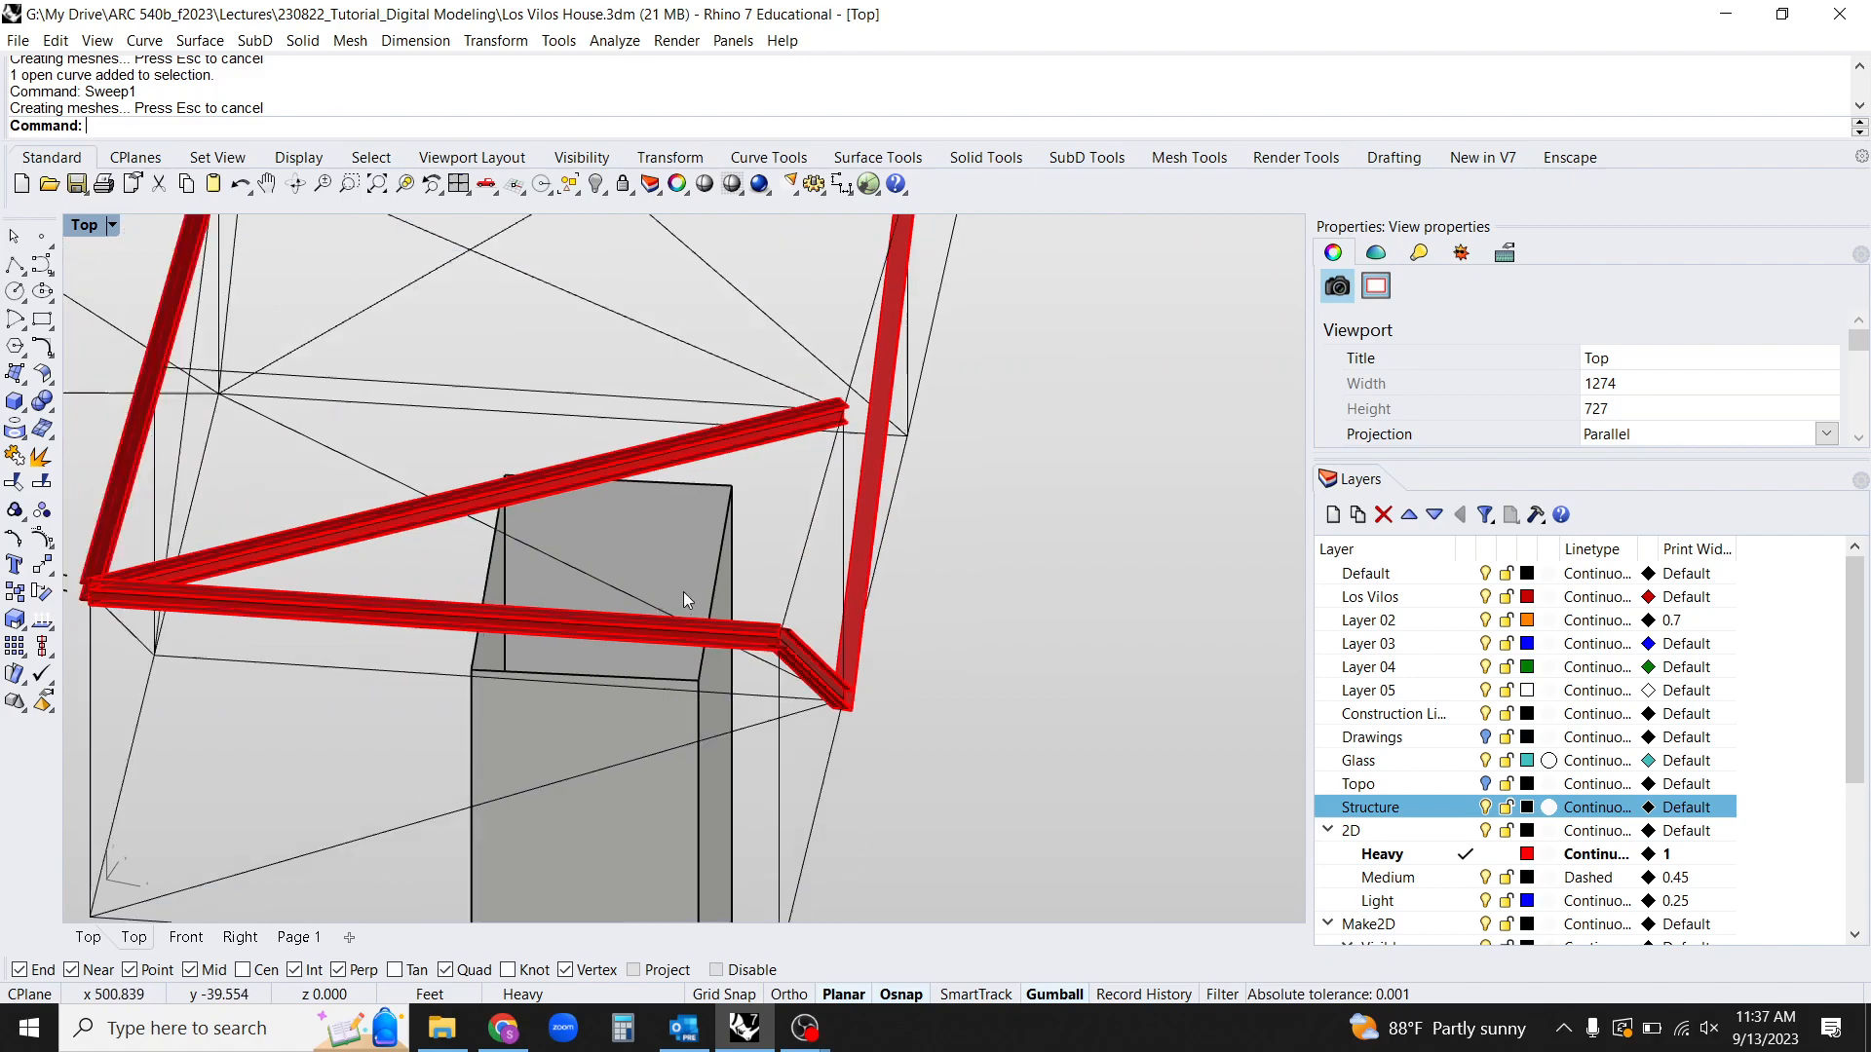
scroll(671, 594, "down", 10)
scroll(423, 606, "up", 10)
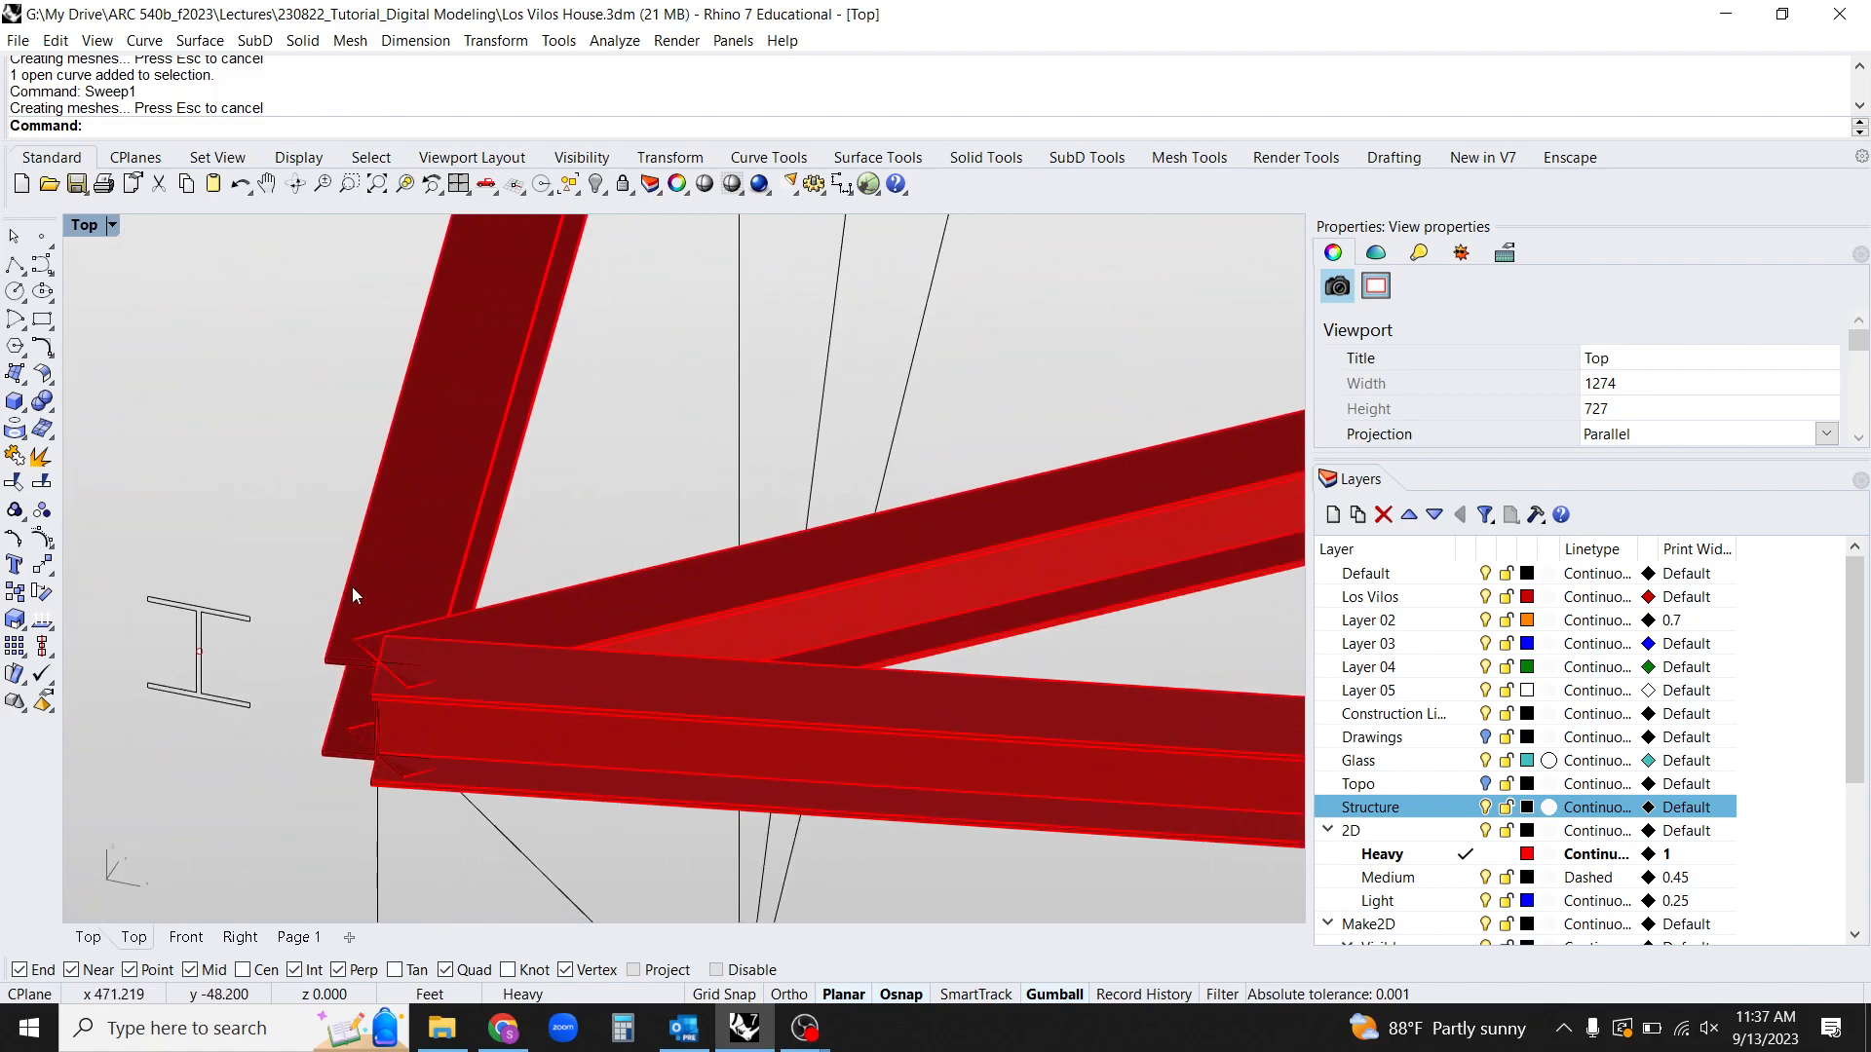
scroll(406, 633, "down", 6)
scroll(517, 621, "up", 3)
right_click_drag(518, 622, 480, 743)
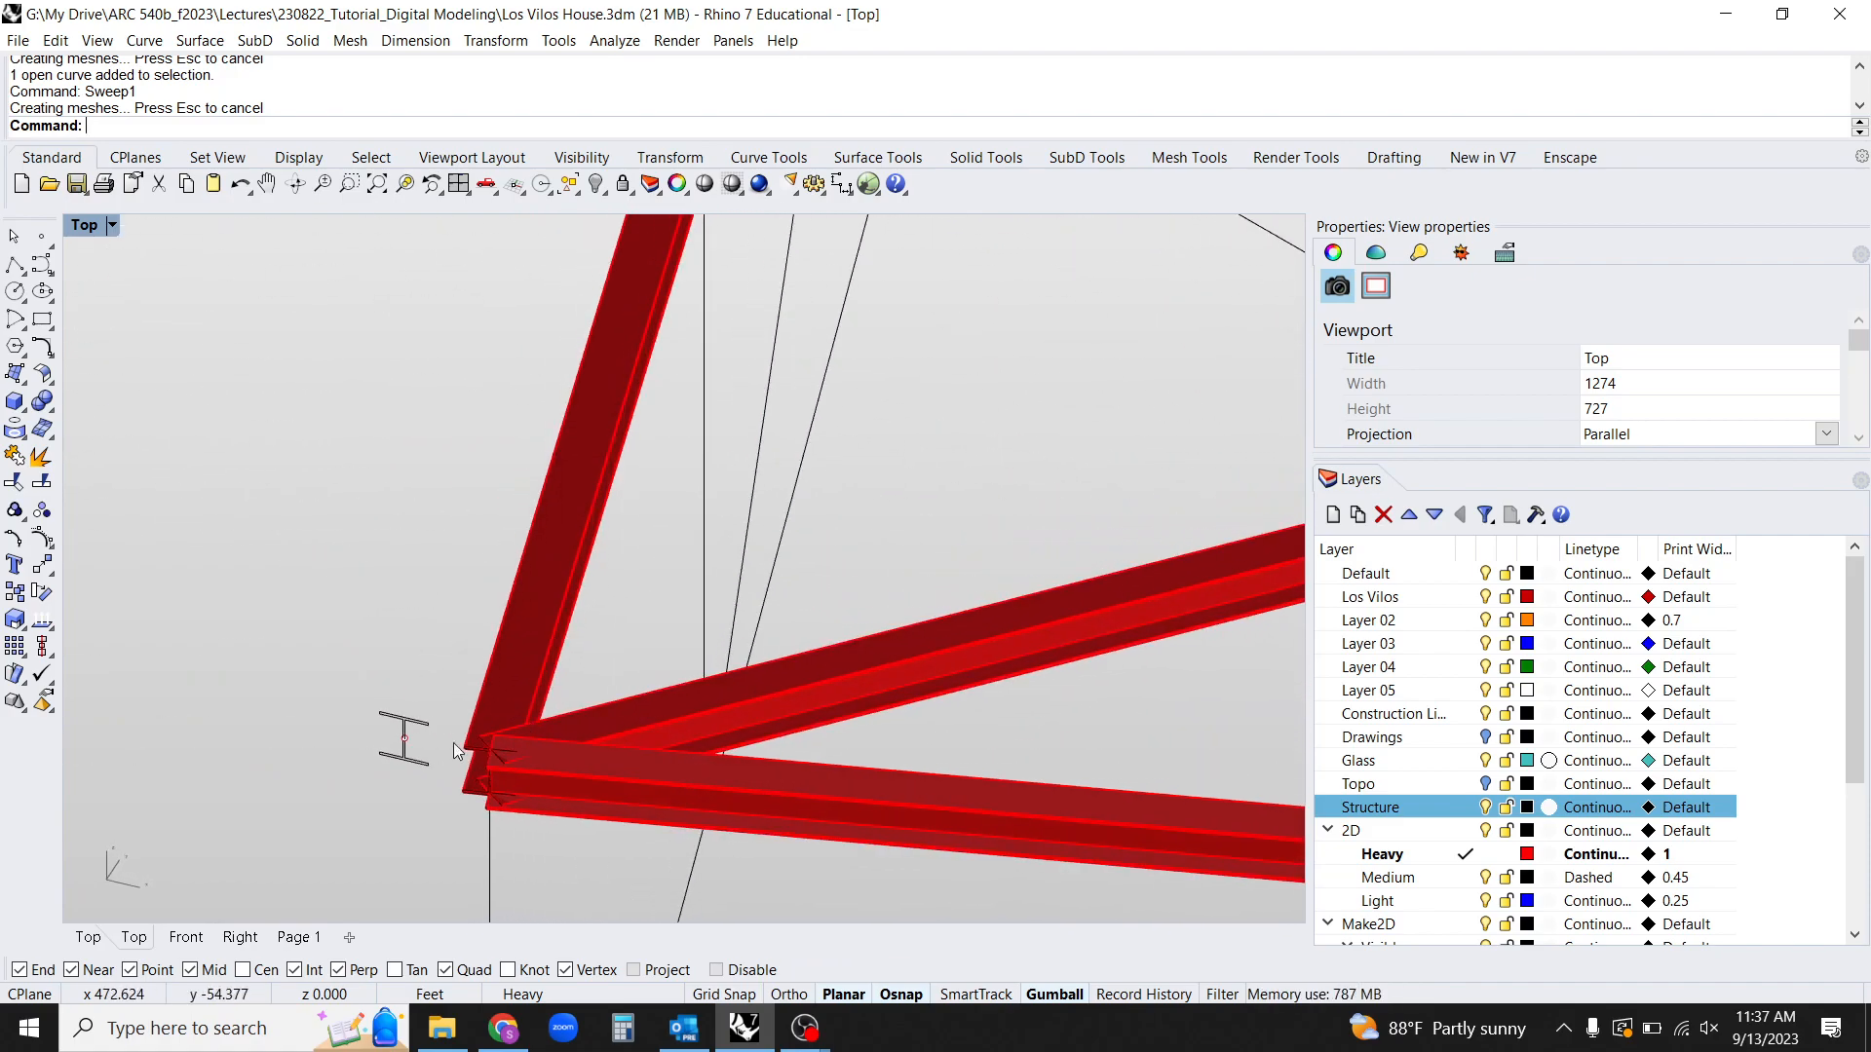
Show all hidden objects of the house model again.
right_click_drag(409, 829, 525, 816)
left_click_drag(523, 798, 419, 672)
scroll(479, 859, "down", 5)
right_click_drag(520, 781, 369, 723)
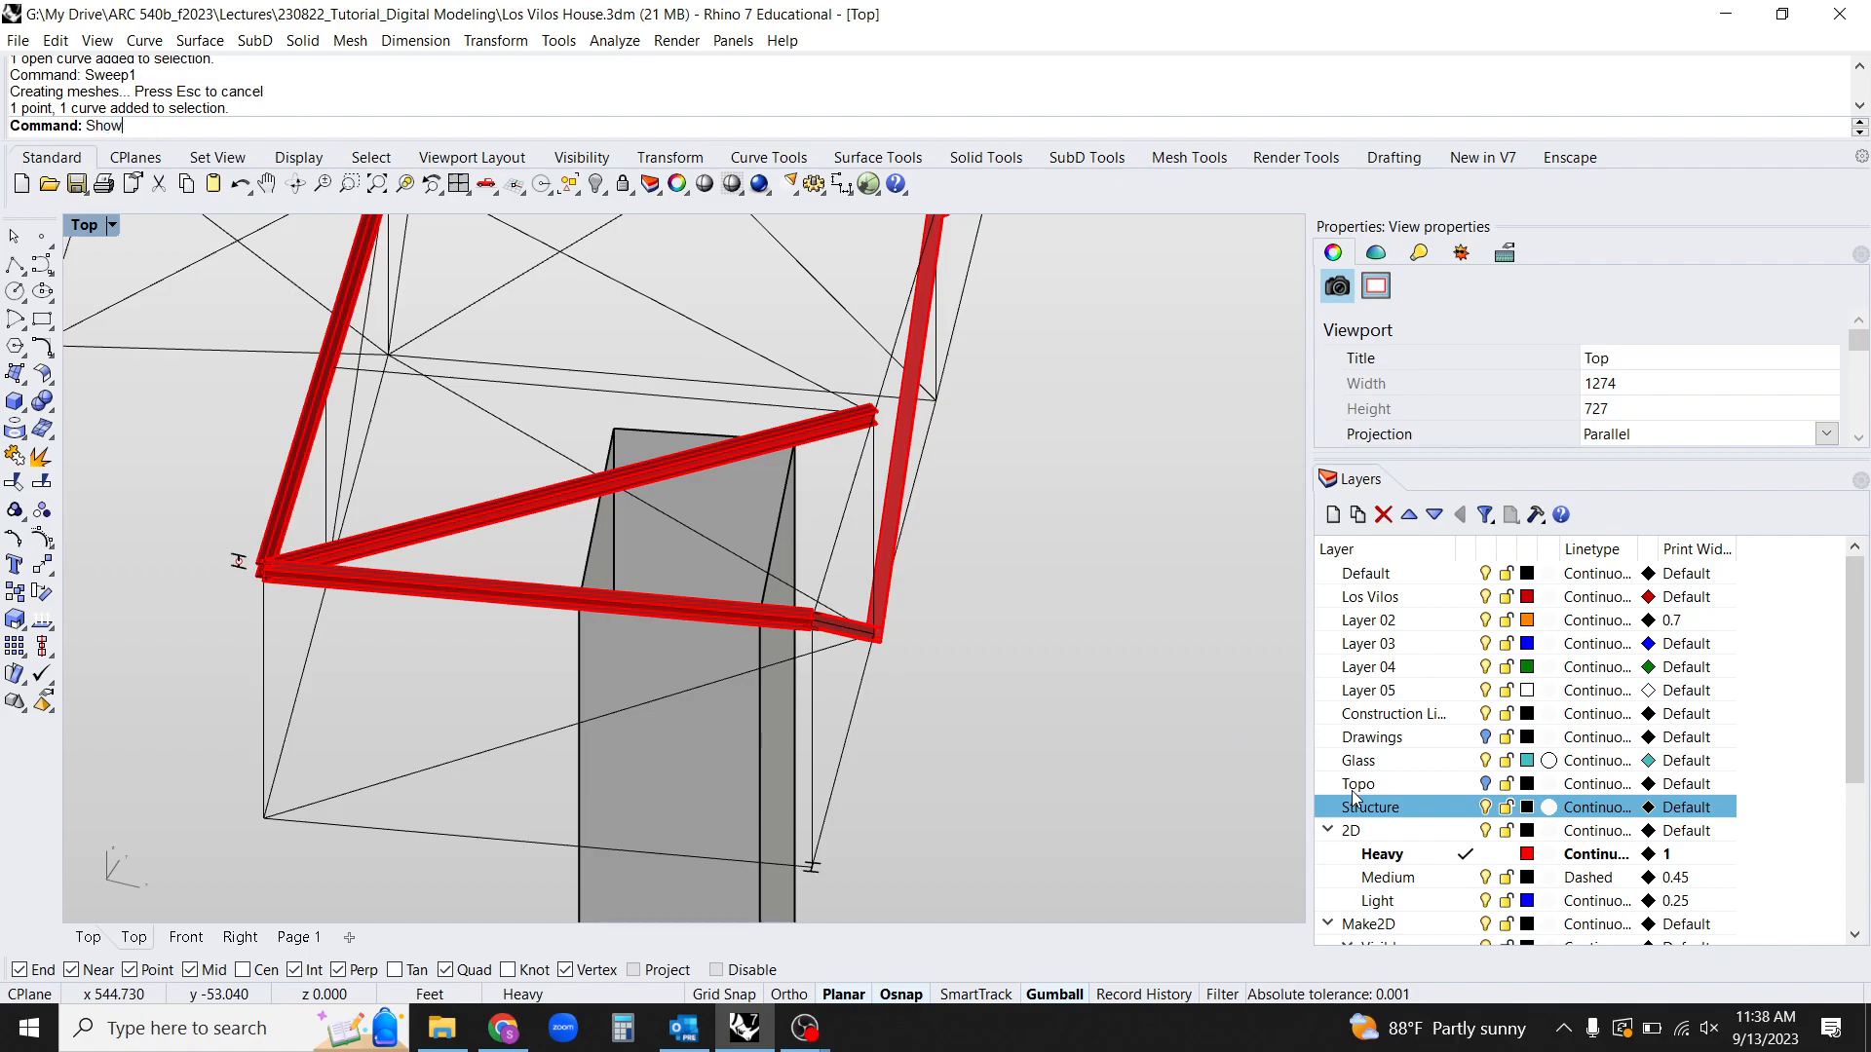
key("Return")
right_click_drag(962, 634, 746, 687, "ctrl+shift")
scroll(818, 694, "up", 5)
right_click_drag(546, 651, 793, 668, "ctrl+shift")
scroll(600, 597, "up", 2)
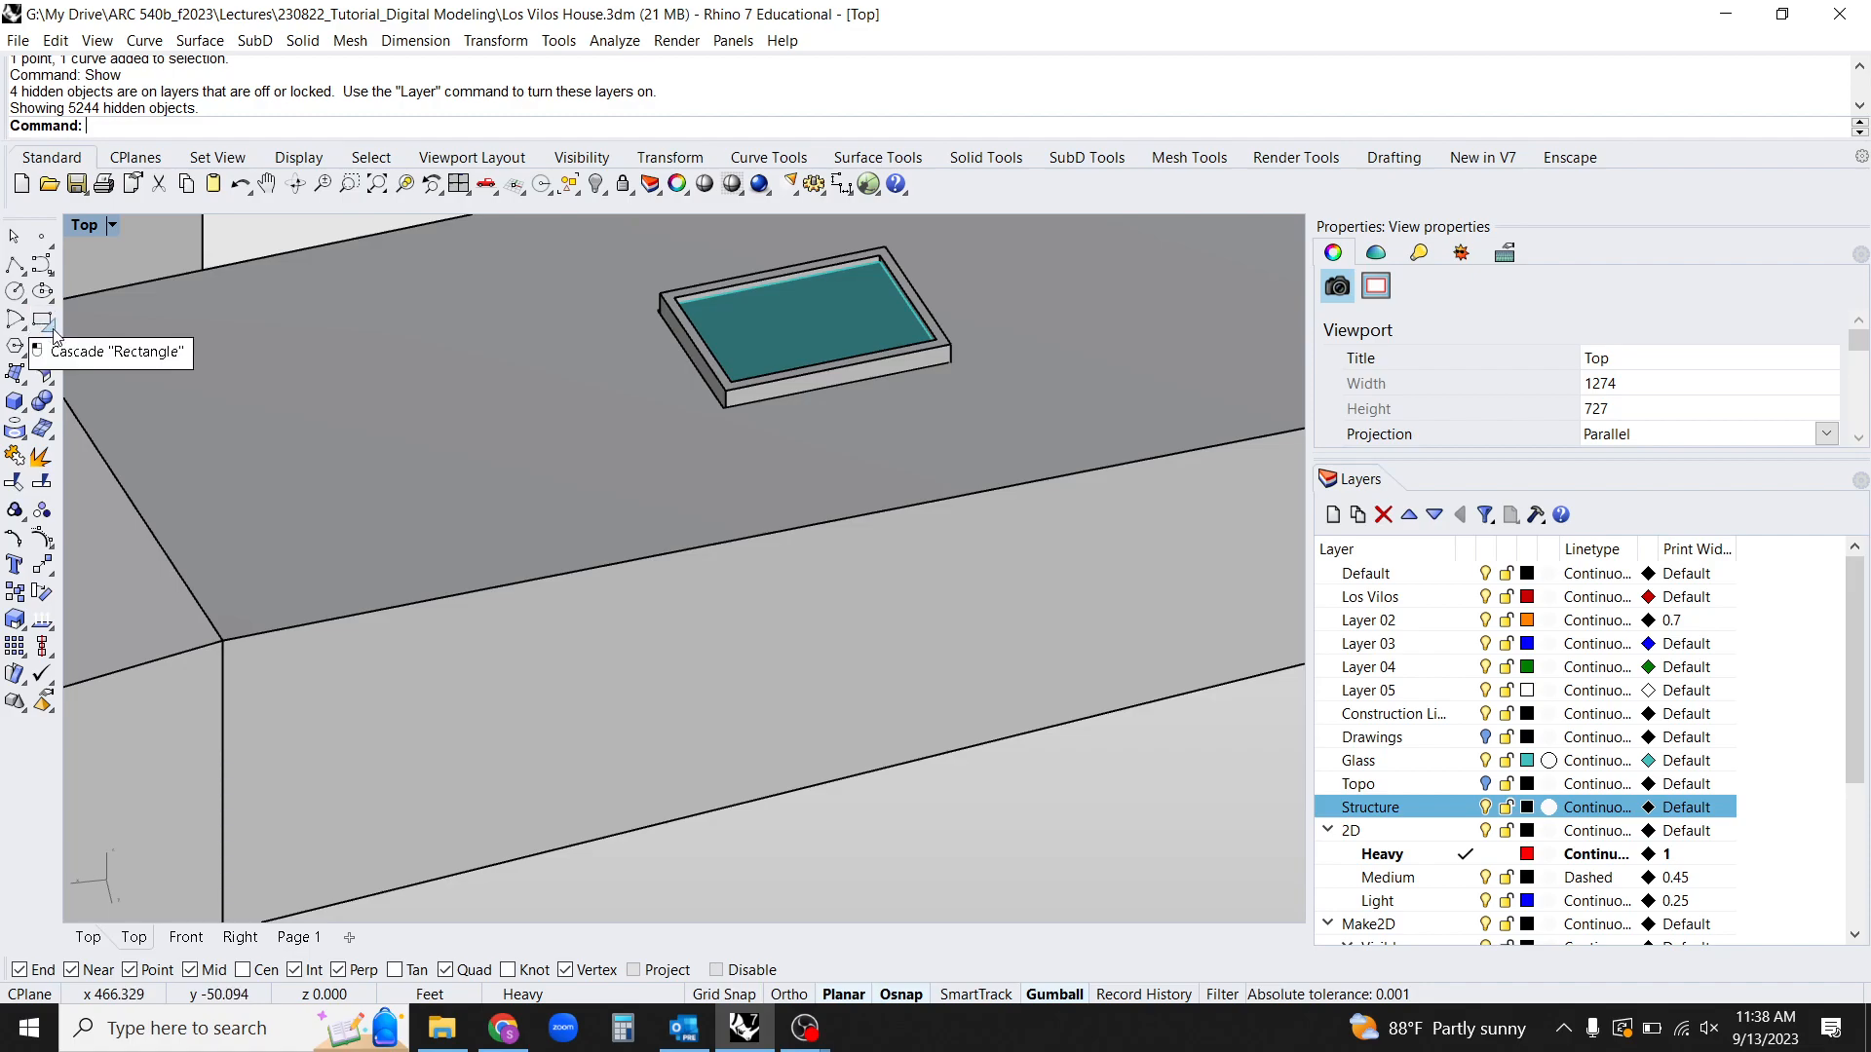
Try to draw a three-point rectangle along the lower edge of the outer wall below the skylight, and delete the attempt.
left_click(125, 330)
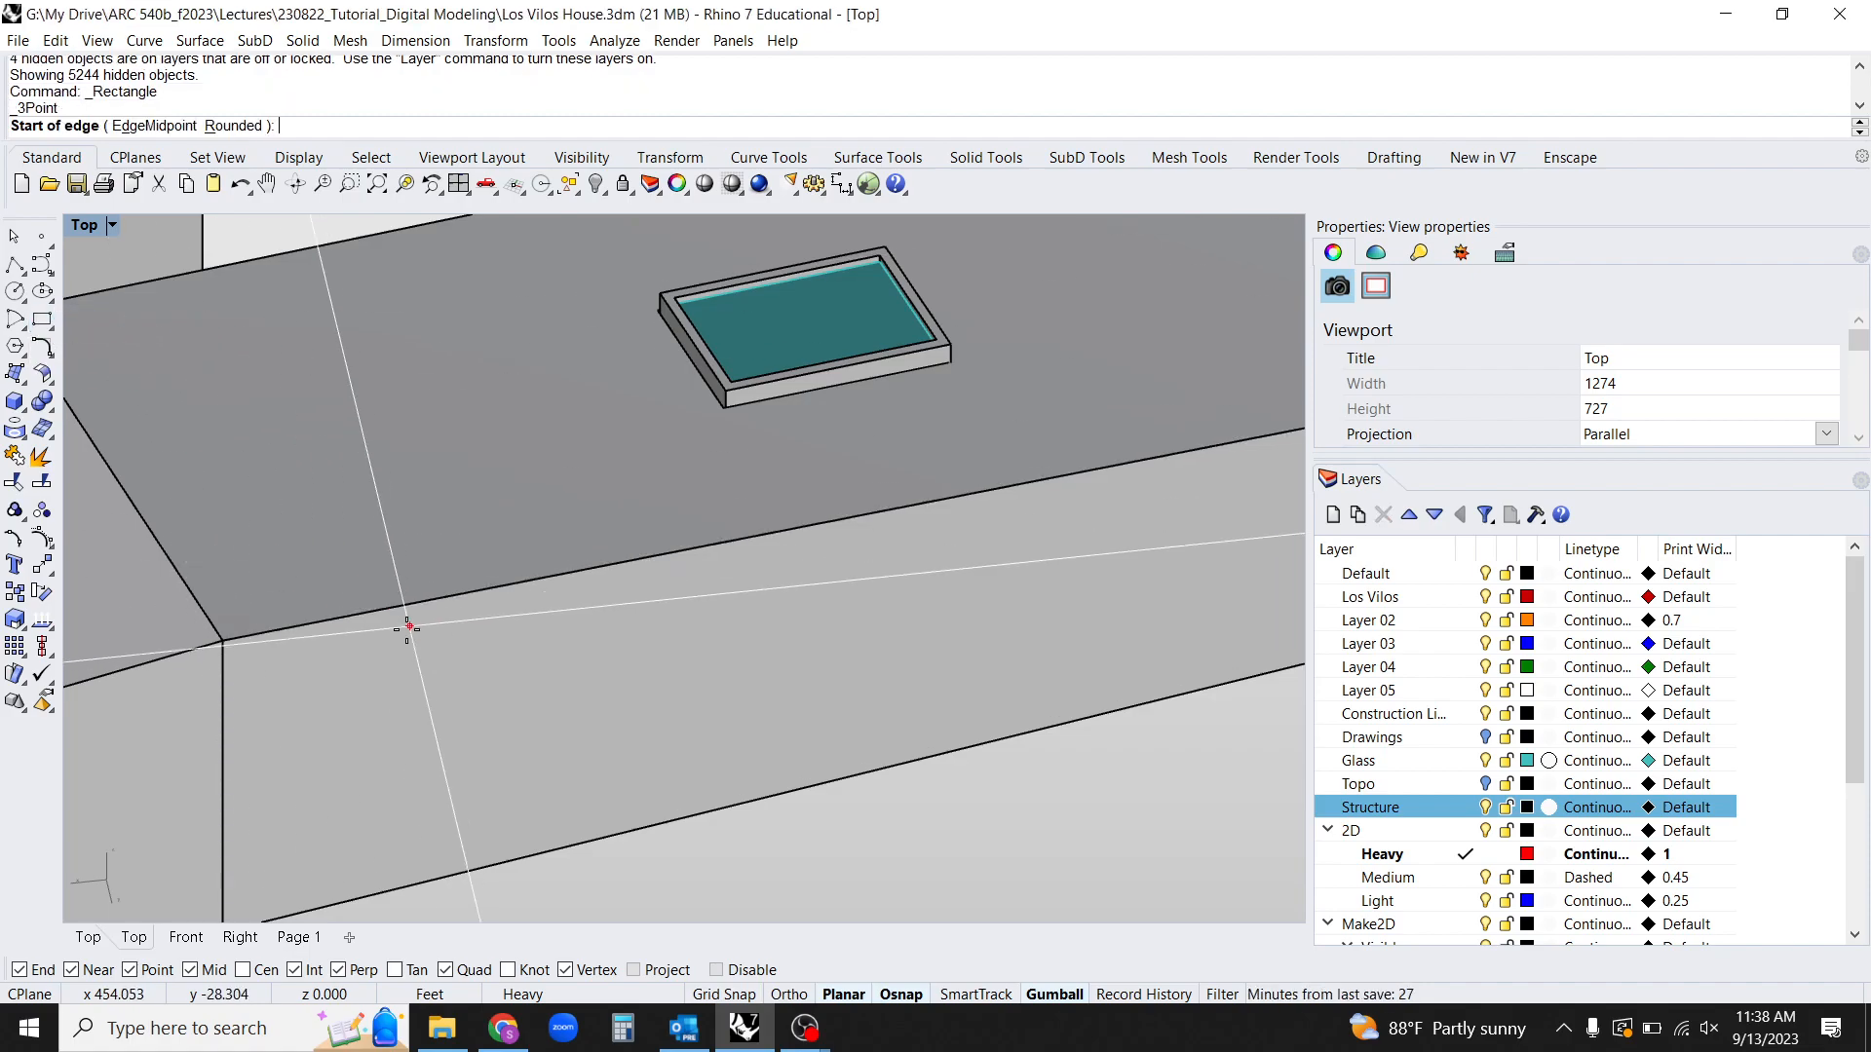
right_click_drag(468, 627, 617, 618)
left_click(581, 739)
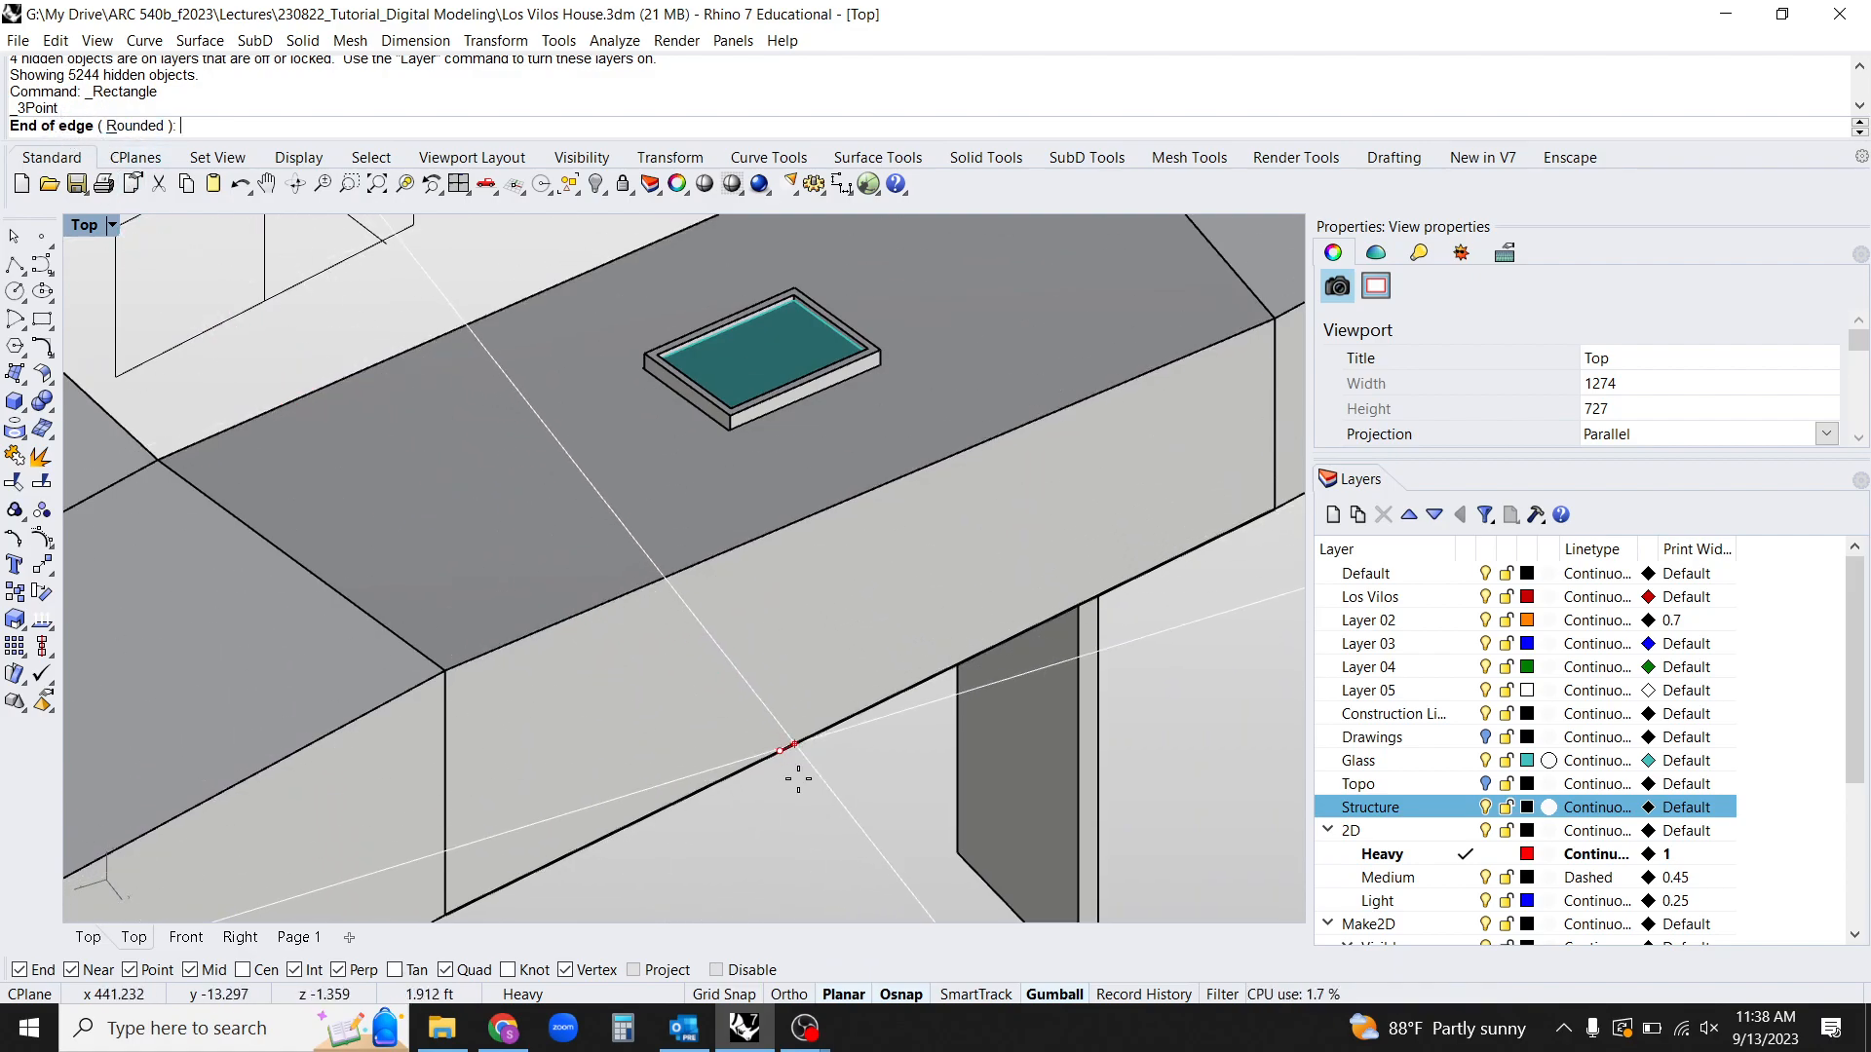
left_click(712, 785)
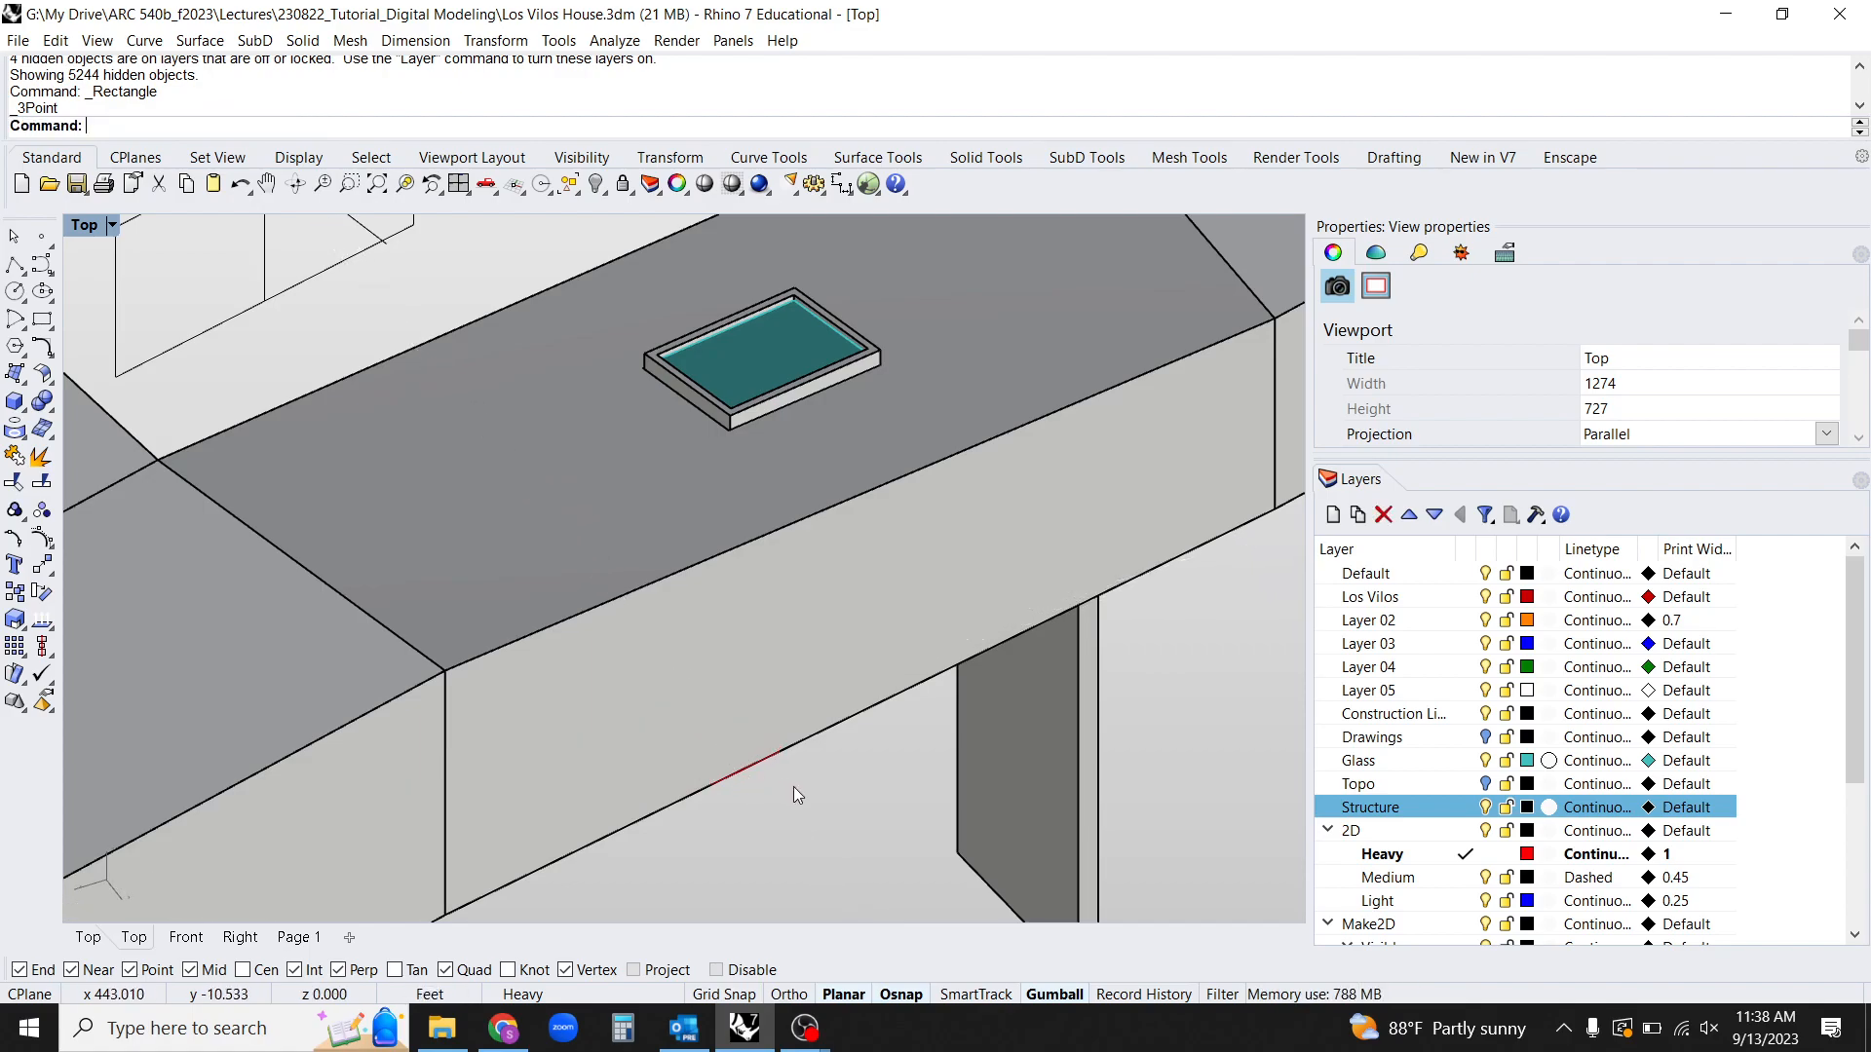
left_click(751, 773)
left_click(791, 828)
key("Delete")
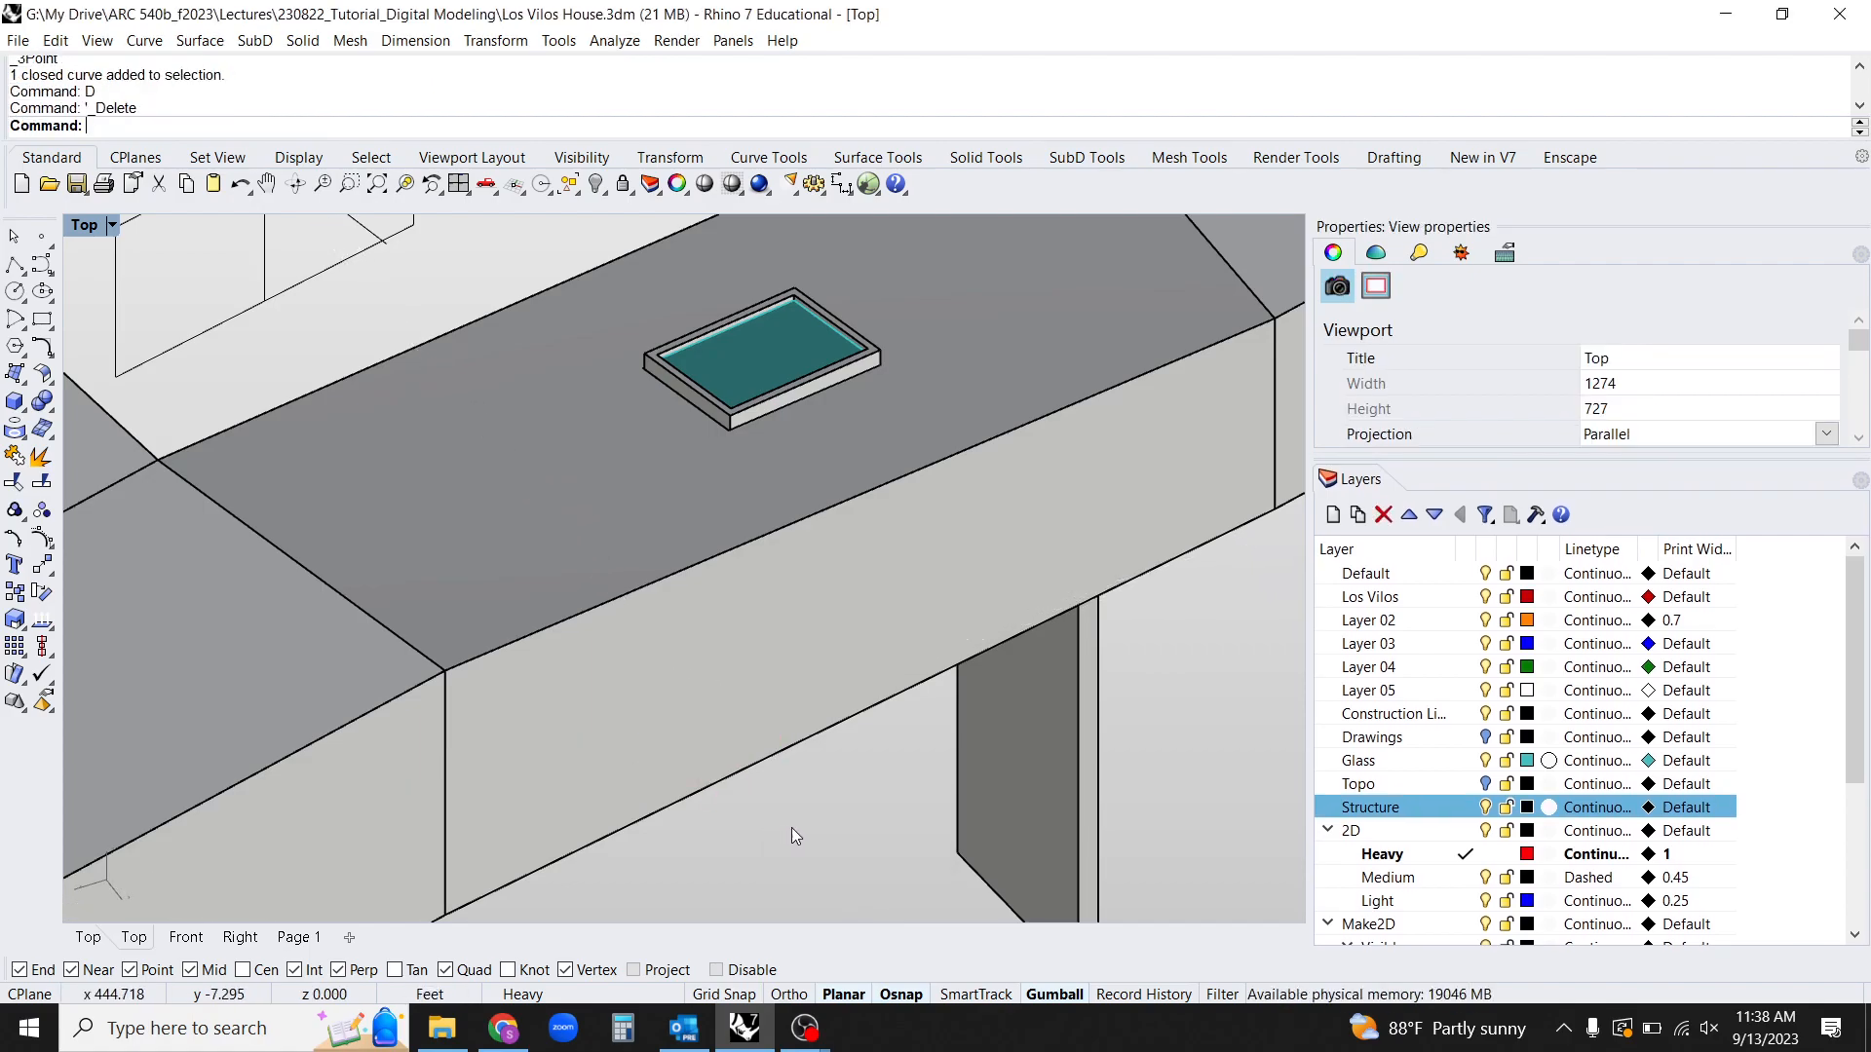
Try to draw a vertical rectangle against the outer wall below the skylight, and delete that rectangle.
right_click_drag(791, 830, 761, 827)
key("Return")
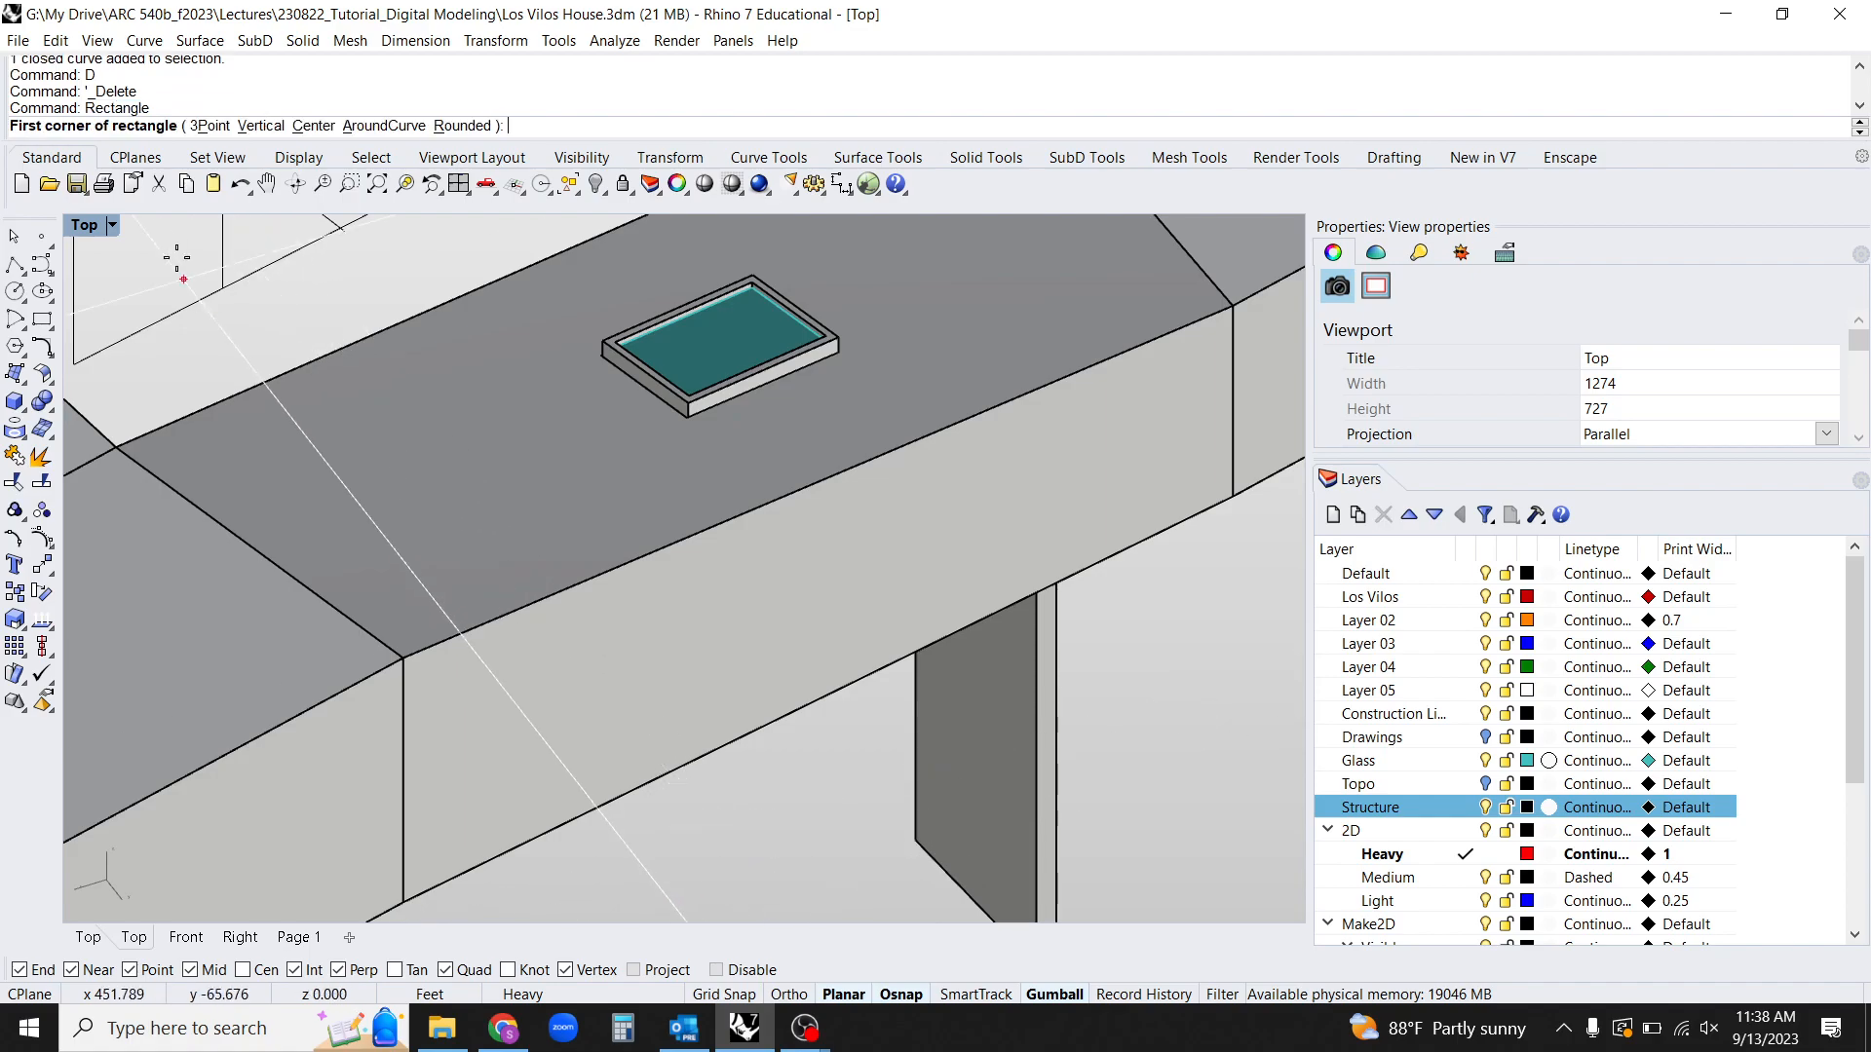
left_click(276, 126)
left_click(639, 785)
left_click(733, 741)
right_click_drag(726, 639, 839, 605, "ctrl+shift")
left_click(908, 533)
right_click_drag(908, 533, 721, 678, "ctrl+shift")
scroll(585, 671, "down", 6)
right_click_drag(640, 728, 729, 729, "ctrl+shift")
scroll(628, 651, "up", 5)
scroll(592, 626, "down", 5)
left_click(636, 664)
left_click(711, 721)
type("d")
key("Return")
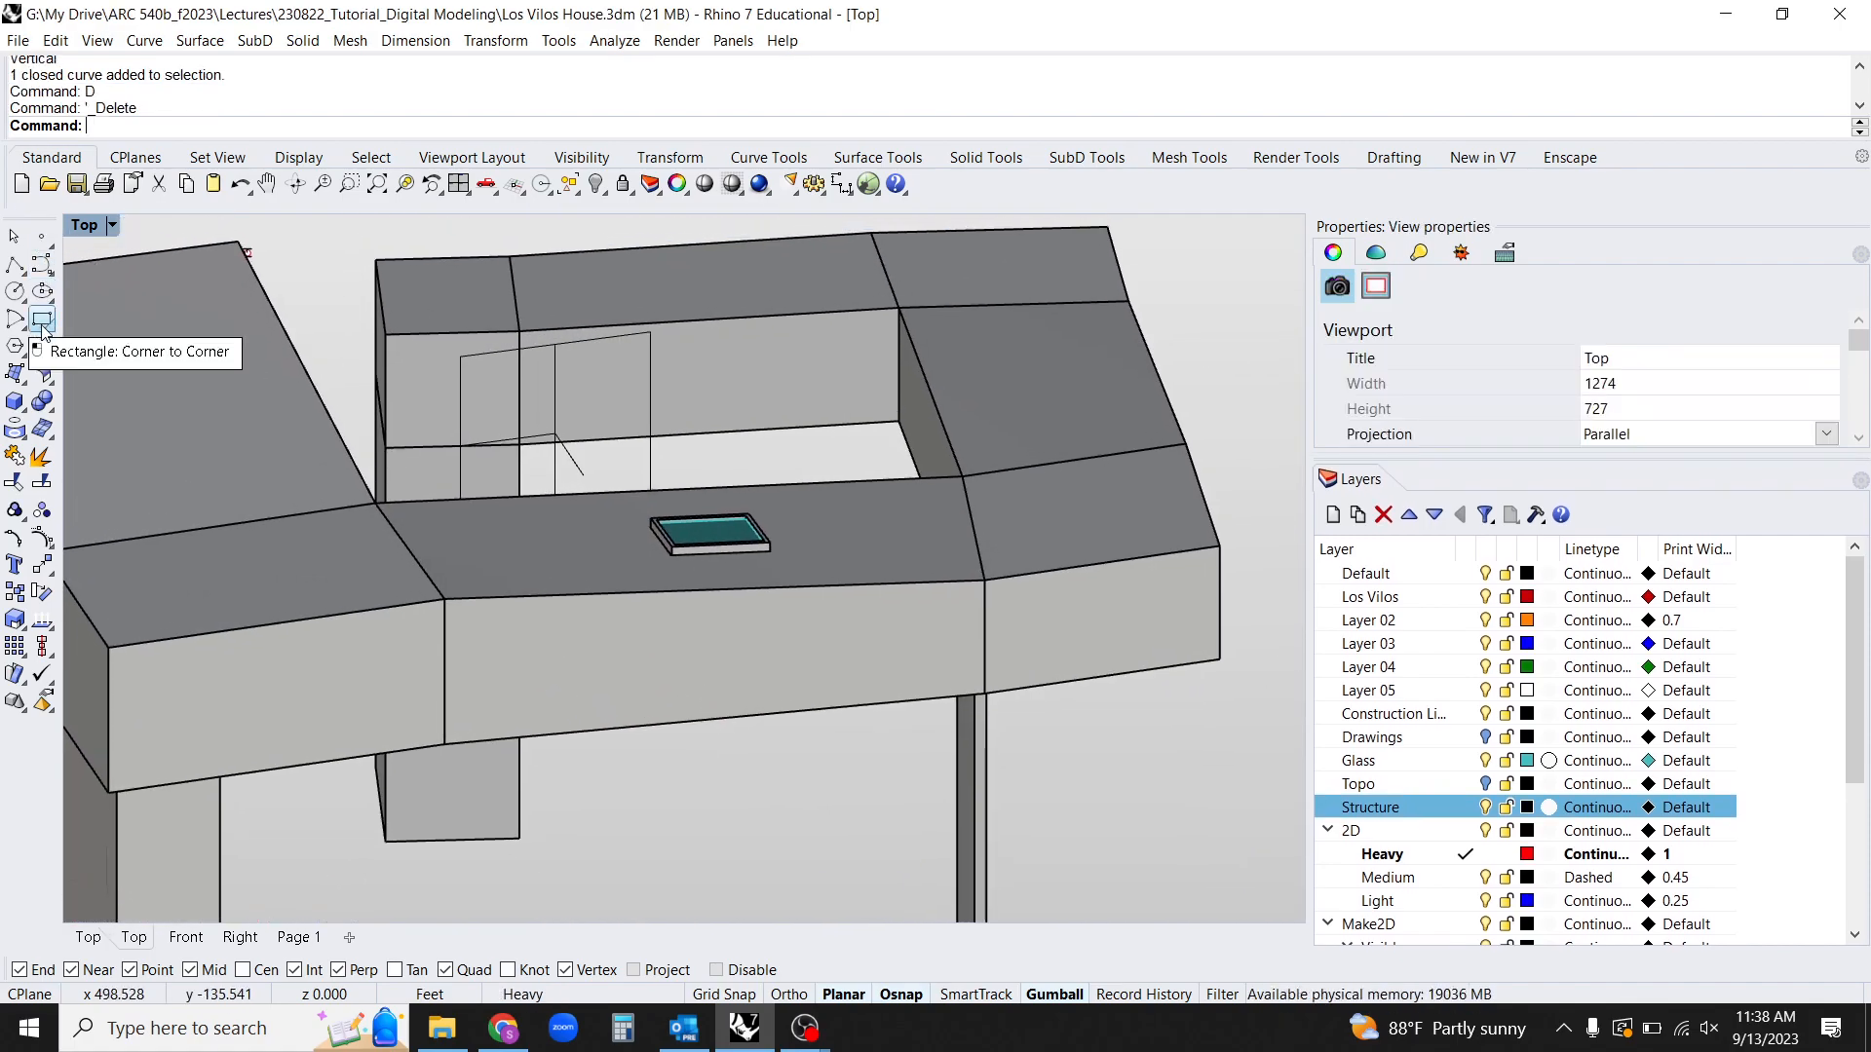
Draw a vertical rectangle about 6.3 ft wide, standing free in front of the outer wall below the skylight.
type("rec")
key("Return")
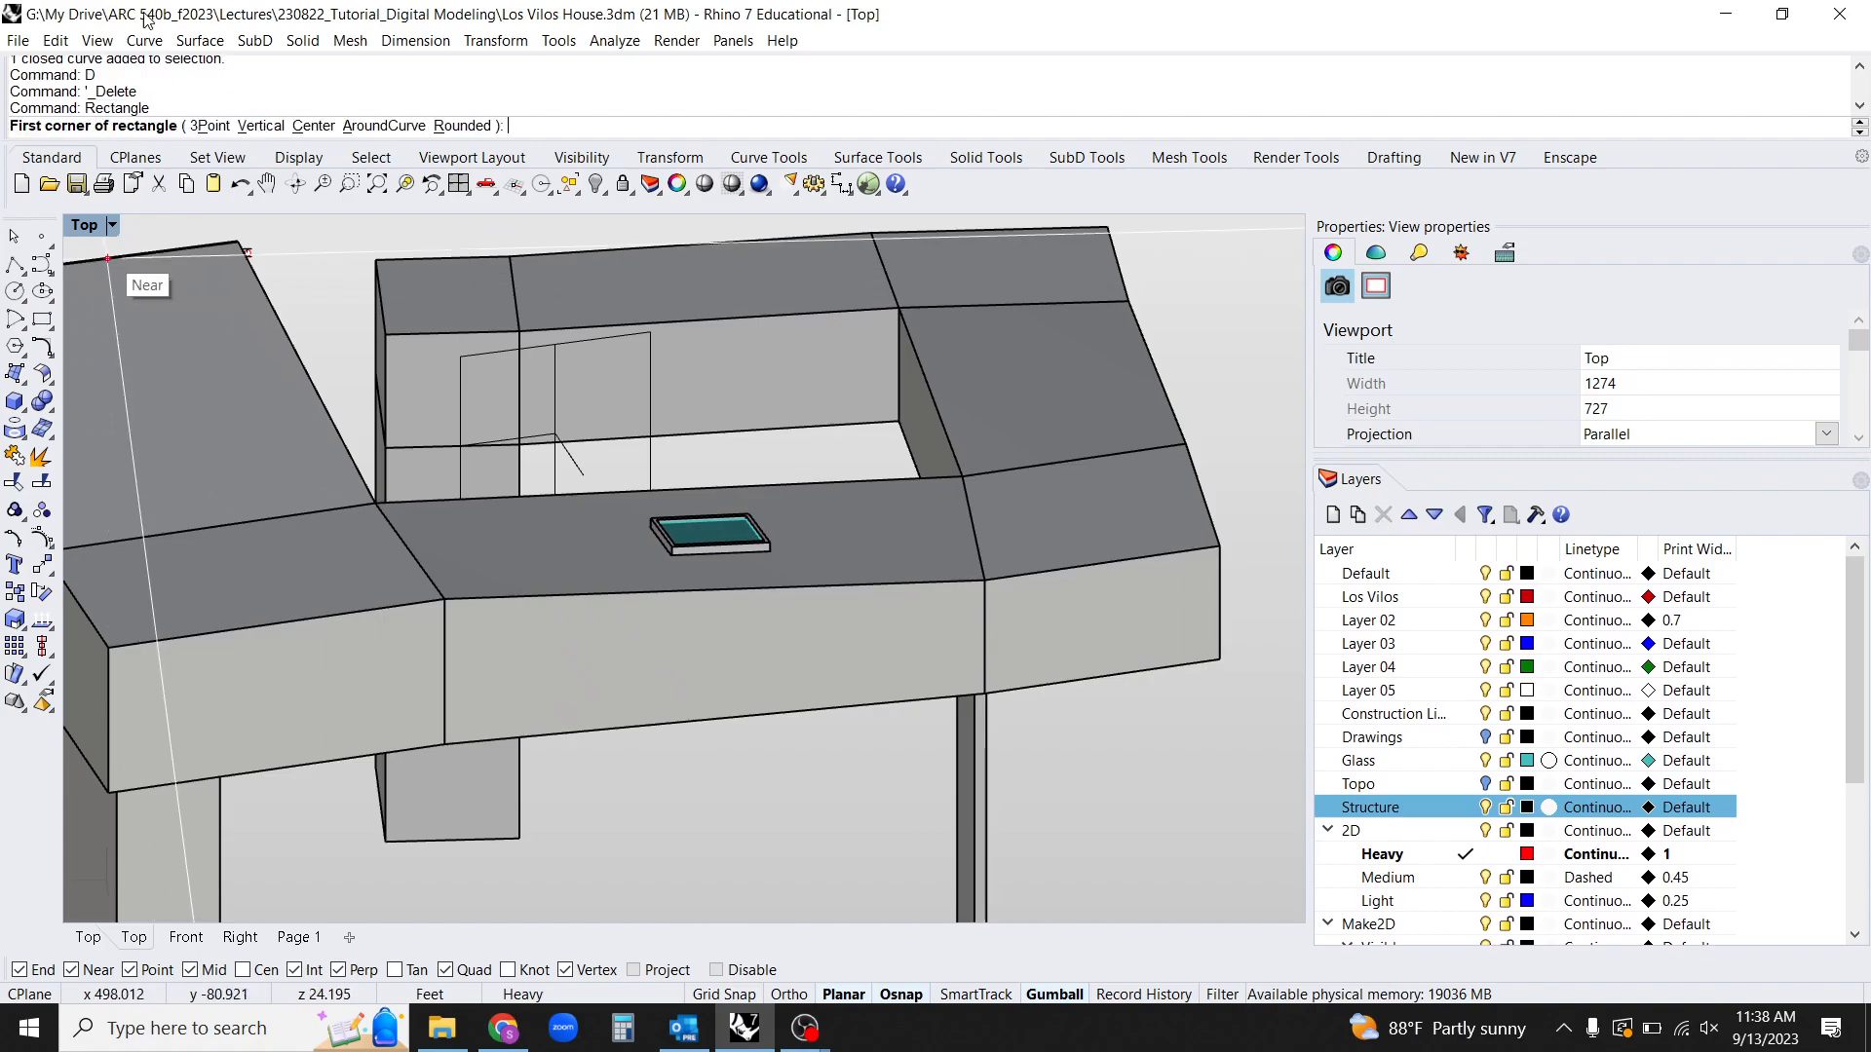
left_click(271, 125)
mouse_move(641, 719)
right_mouse_down("ctrl+shift")
mouse_move(647, 704)
mouse_move(628, 760)
mouse_move(647, 747)
right_mouse_up("ctrl+shift")
left_click(652, 717)
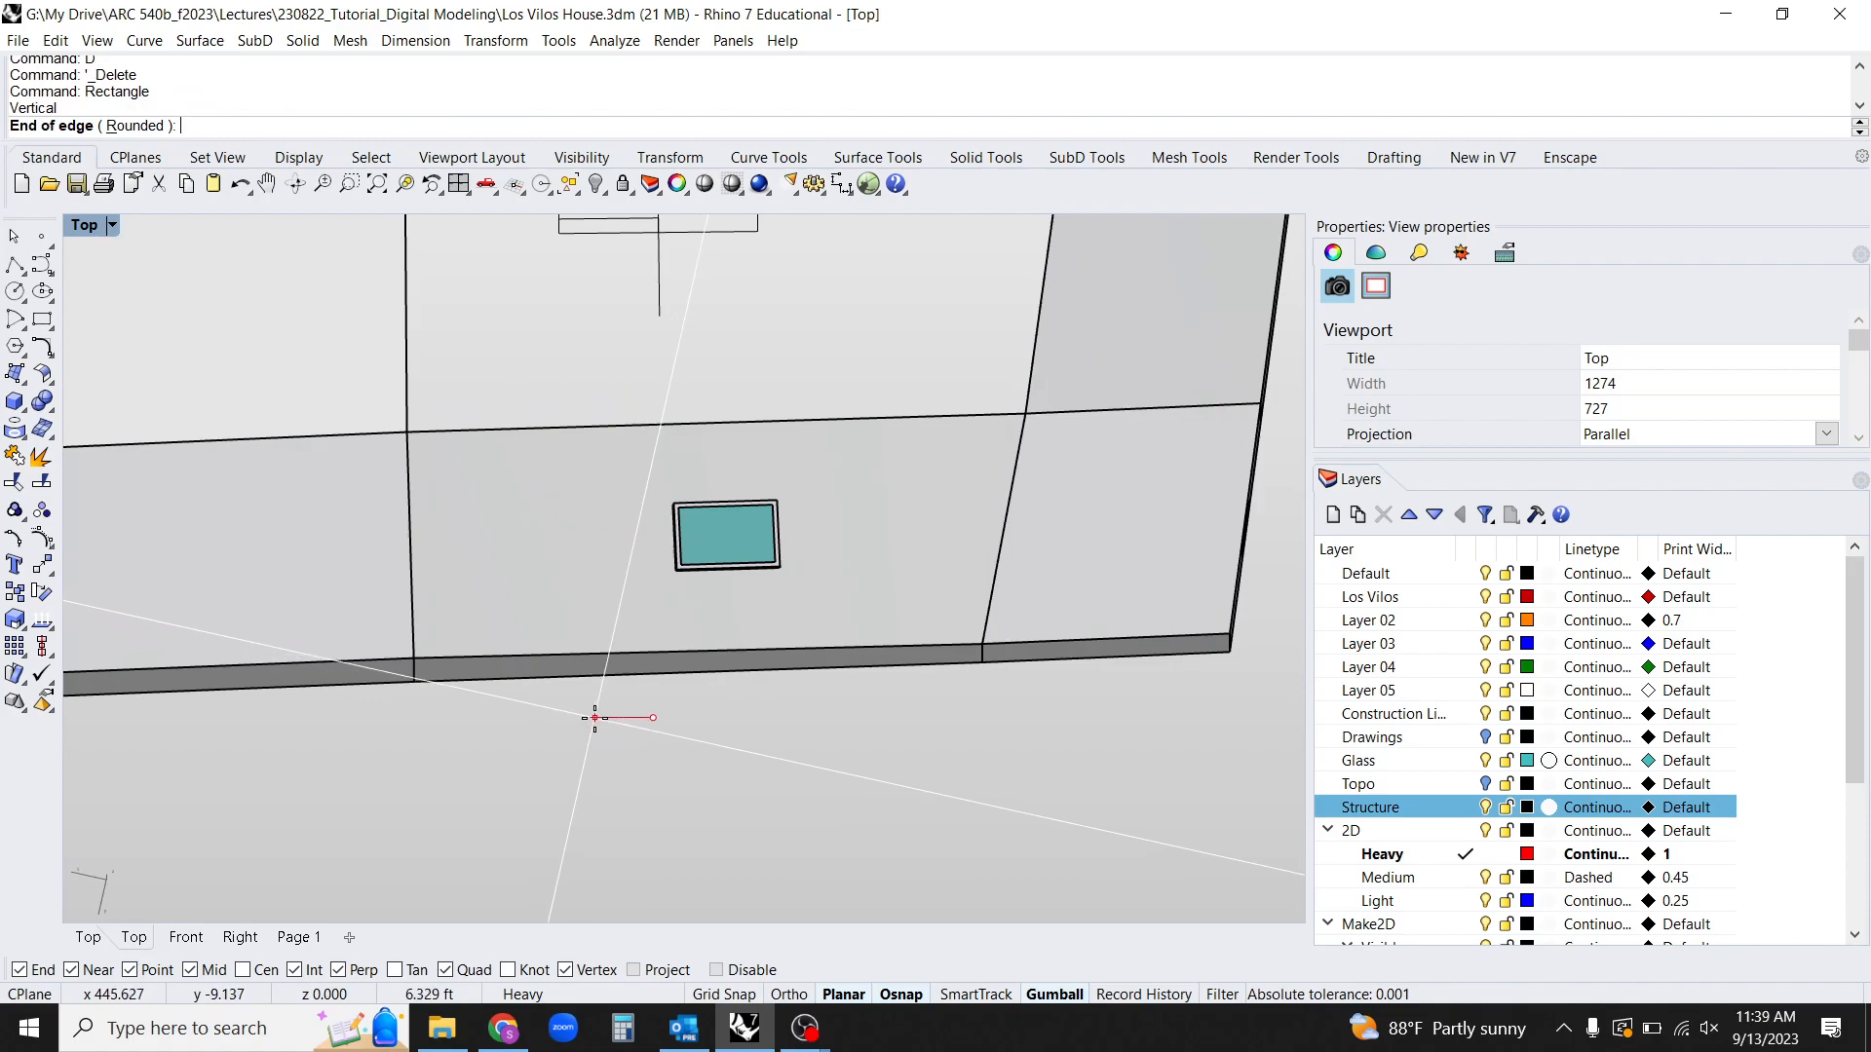
left_click(595, 720)
right_click_drag(617, 735, 632, 325, "ctrl+shift")
left_click(743, 498)
left_click(760, 653)
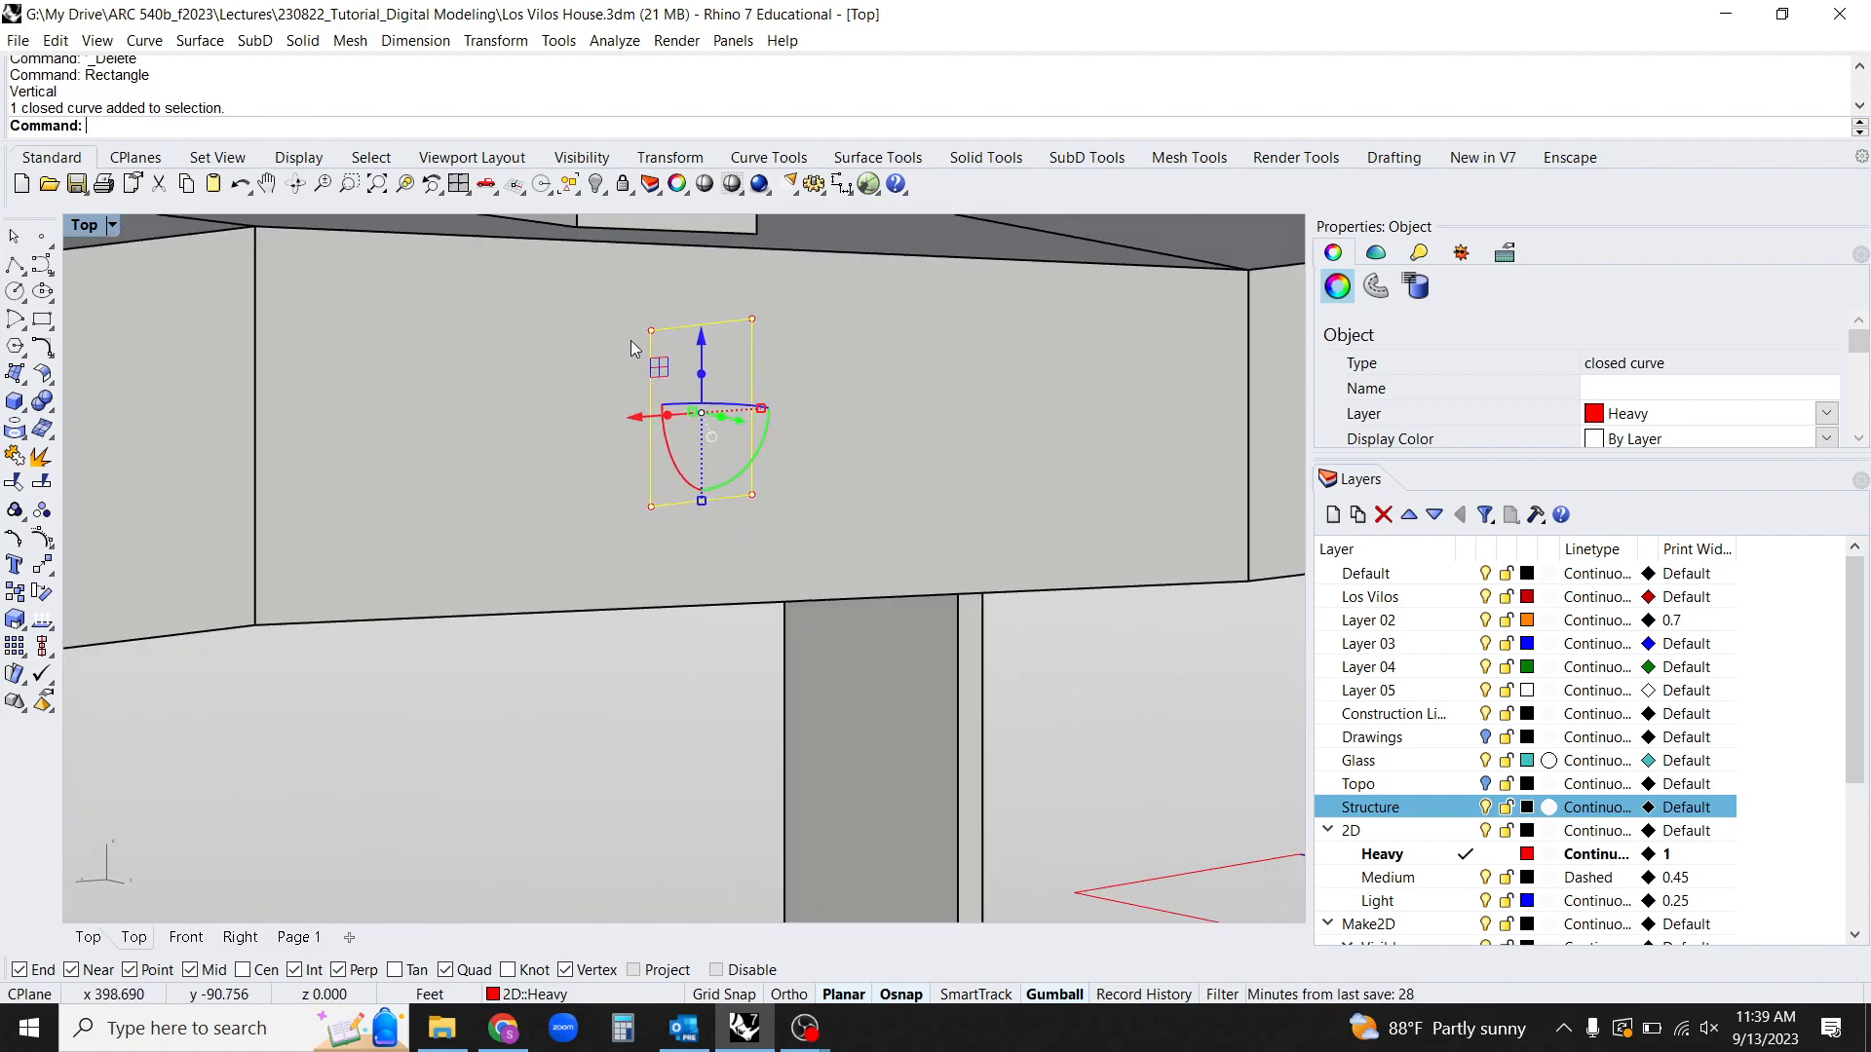
Rotate the rectangle about 19 degrees around its vertical axis so it runs roughly parallel to the outer wall.
right_click_drag(823, 361, 626, 780, "ctrl+shift")
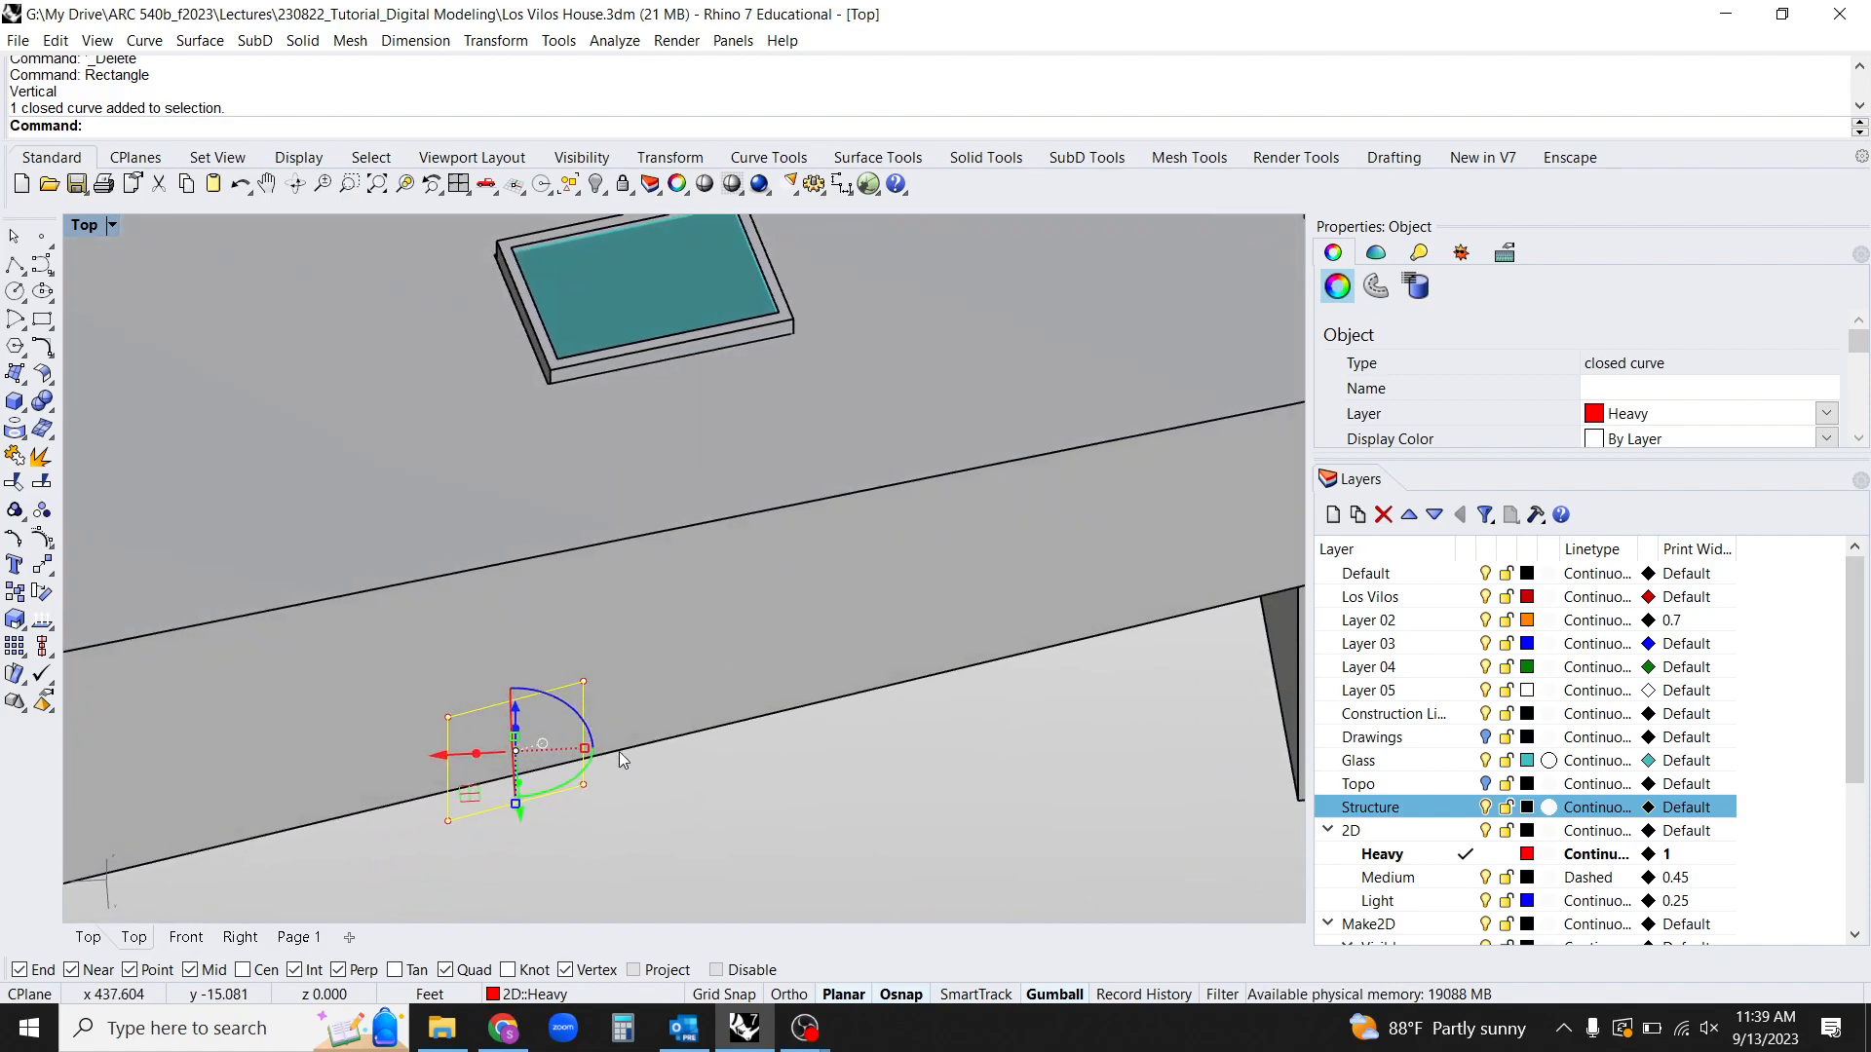
left_click_drag(588, 716, 624, 749)
left_click(701, 844)
right_click_drag(692, 804, 723, 751)
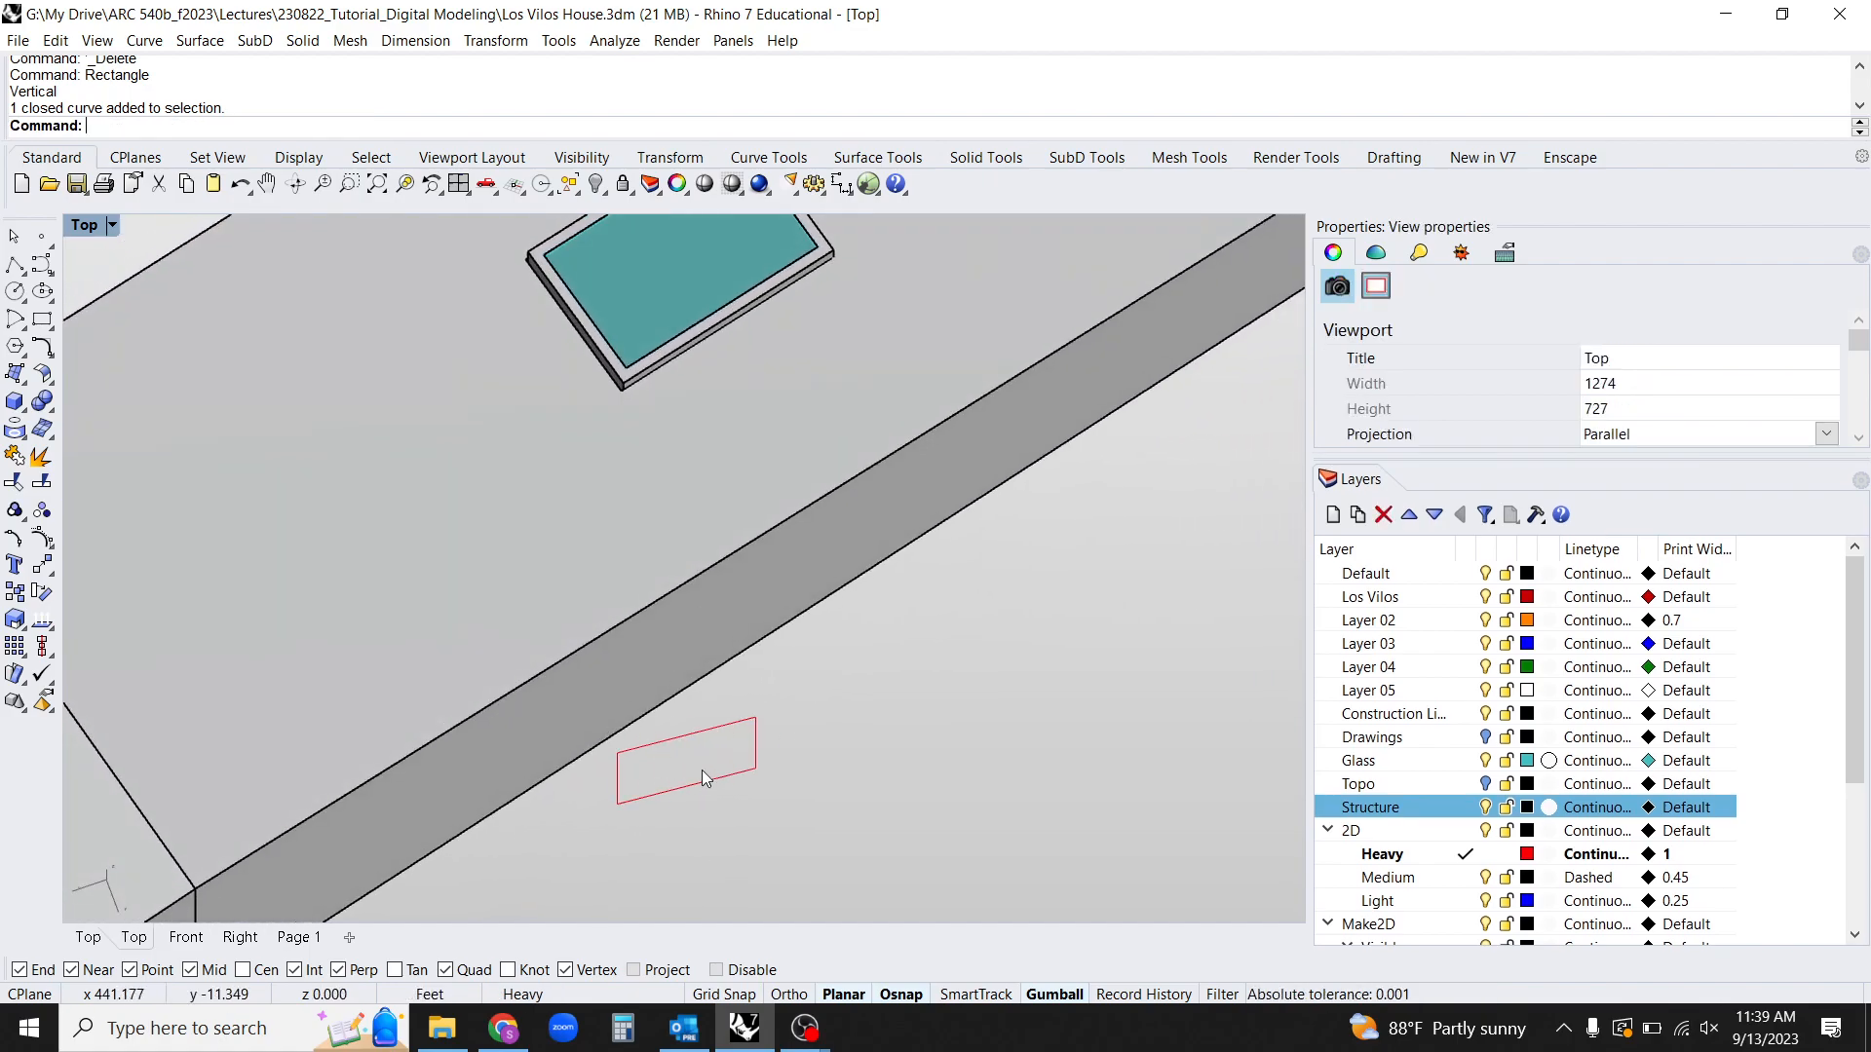
left_click(703, 779)
right_click_drag(722, 844, 595, 752, "ctrl+shift")
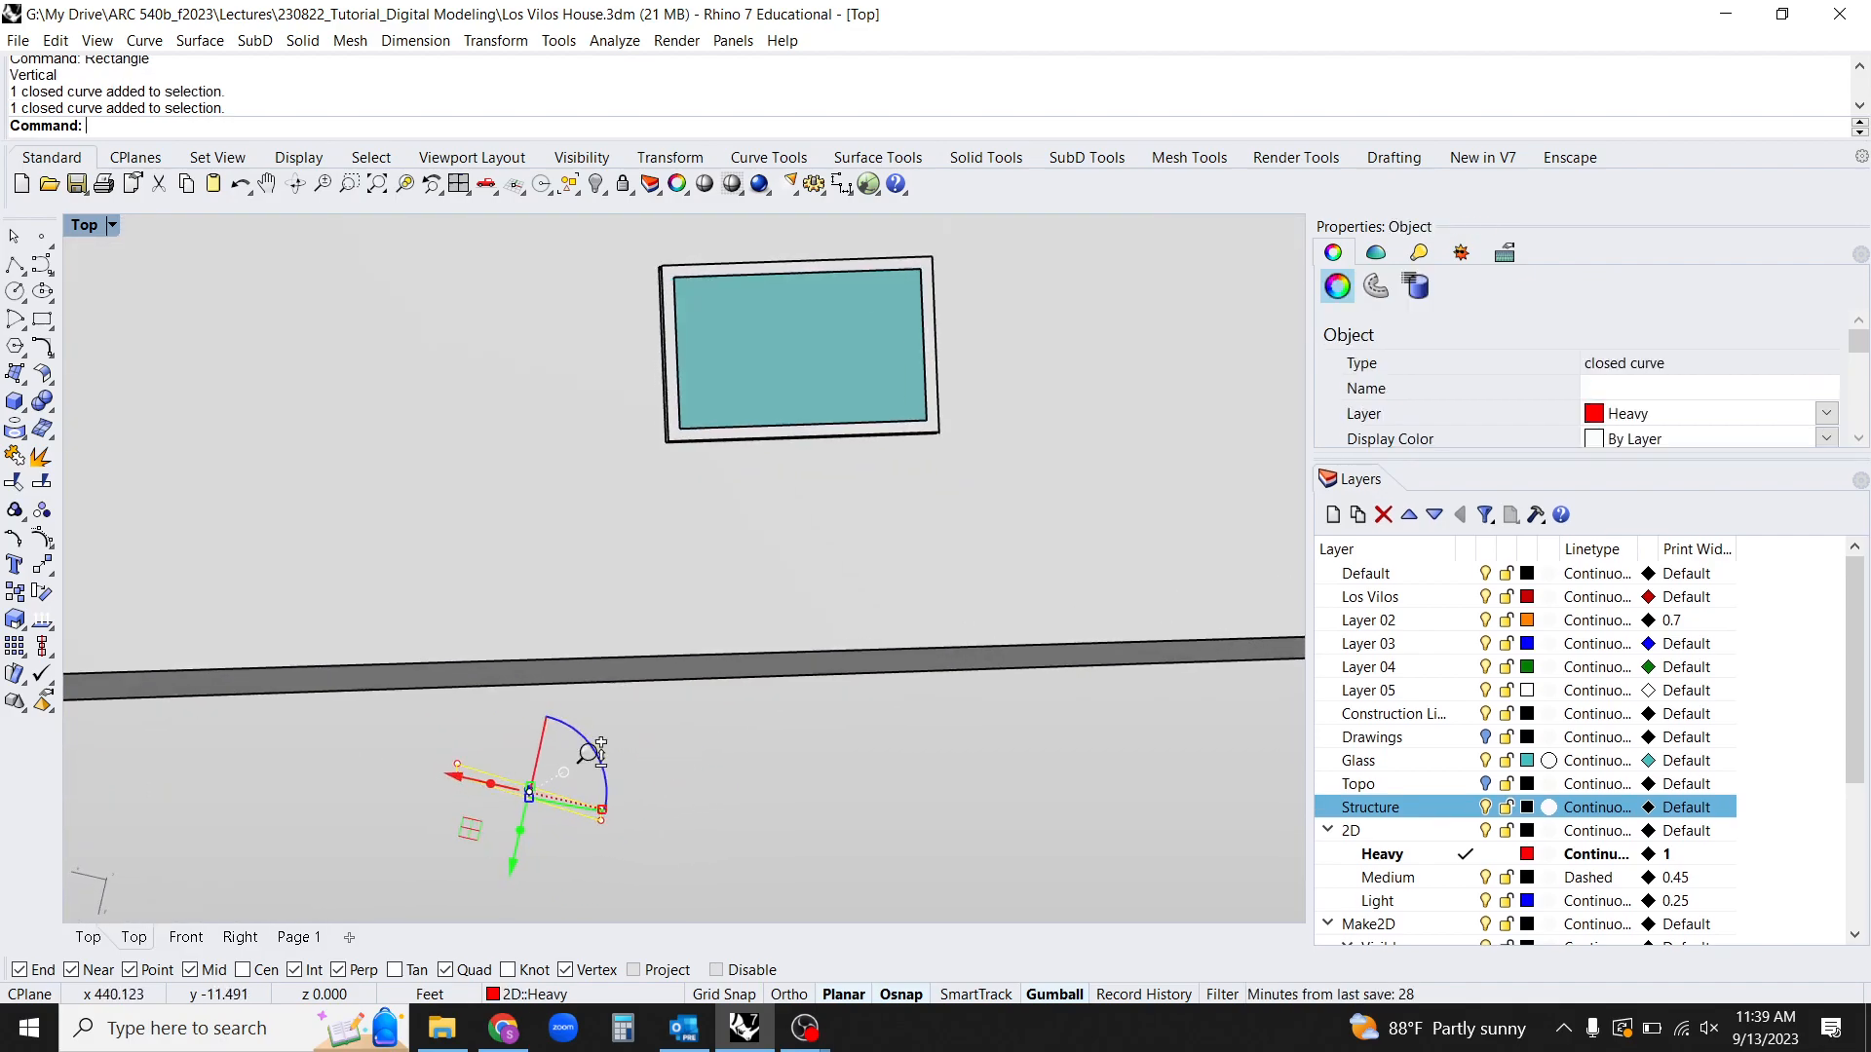
scroll(590, 762, "up", 4)
left_click(552, 759)
left_click(559, 815)
left_click_drag(562, 765, 545, 744)
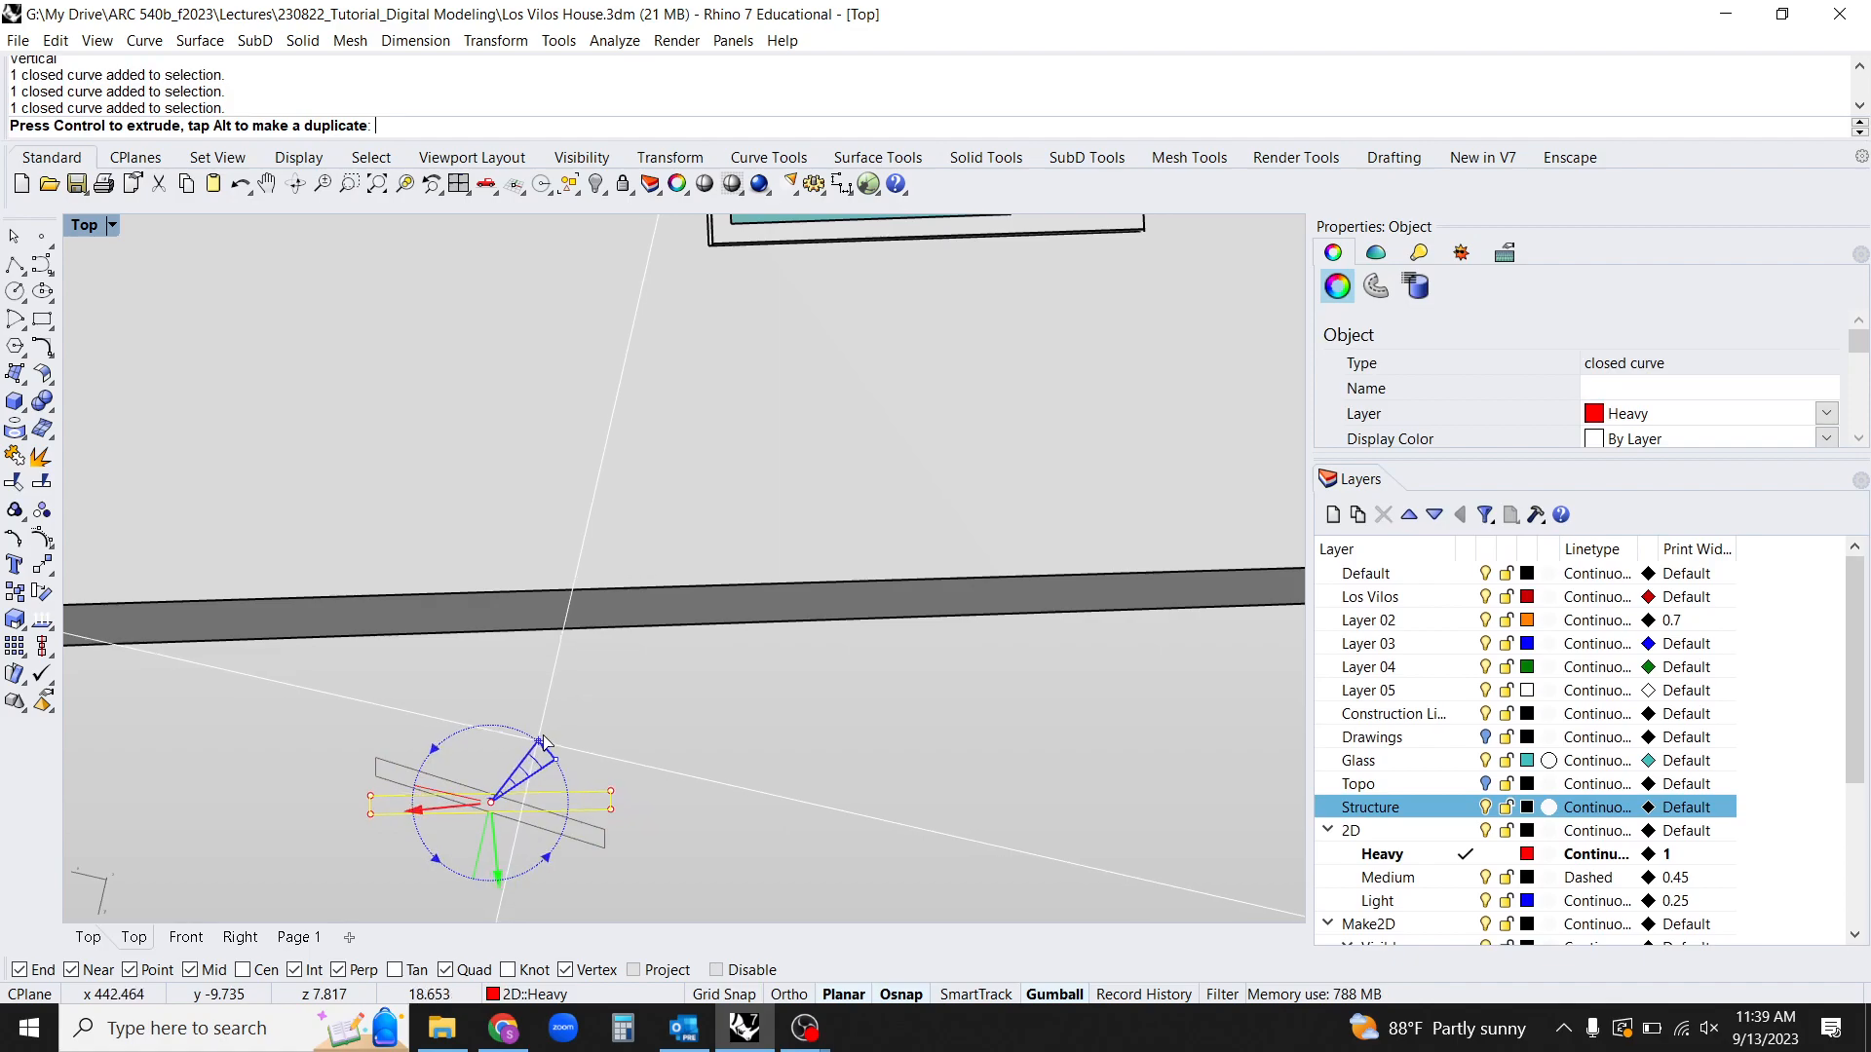
left_click_drag(542, 736, 540, 739)
left_click(661, 768)
Try to cut the outer wall with the rectangle using MakeHole, checking it in wireframe and ghosted display, and undo the cut.
right_click_drag(663, 769, 697, 739, "ctrl+shift")
left_click(686, 698)
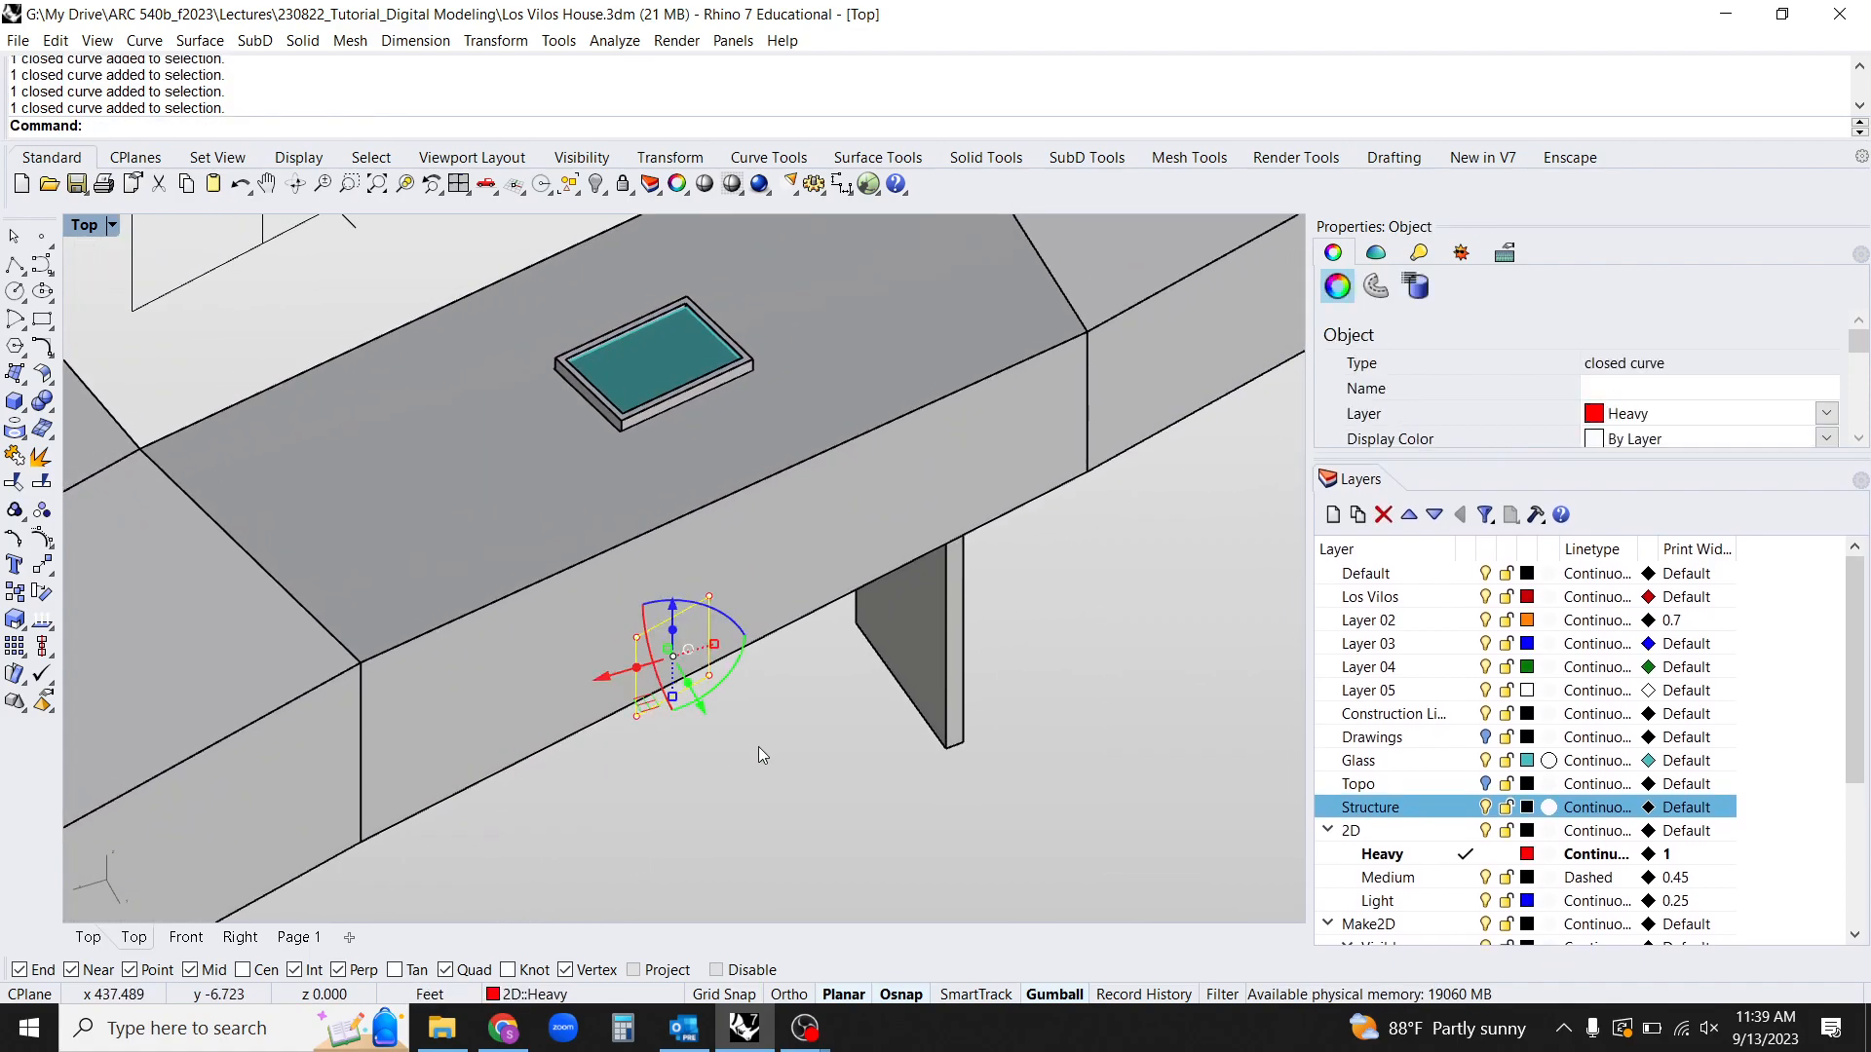
type("Hole")
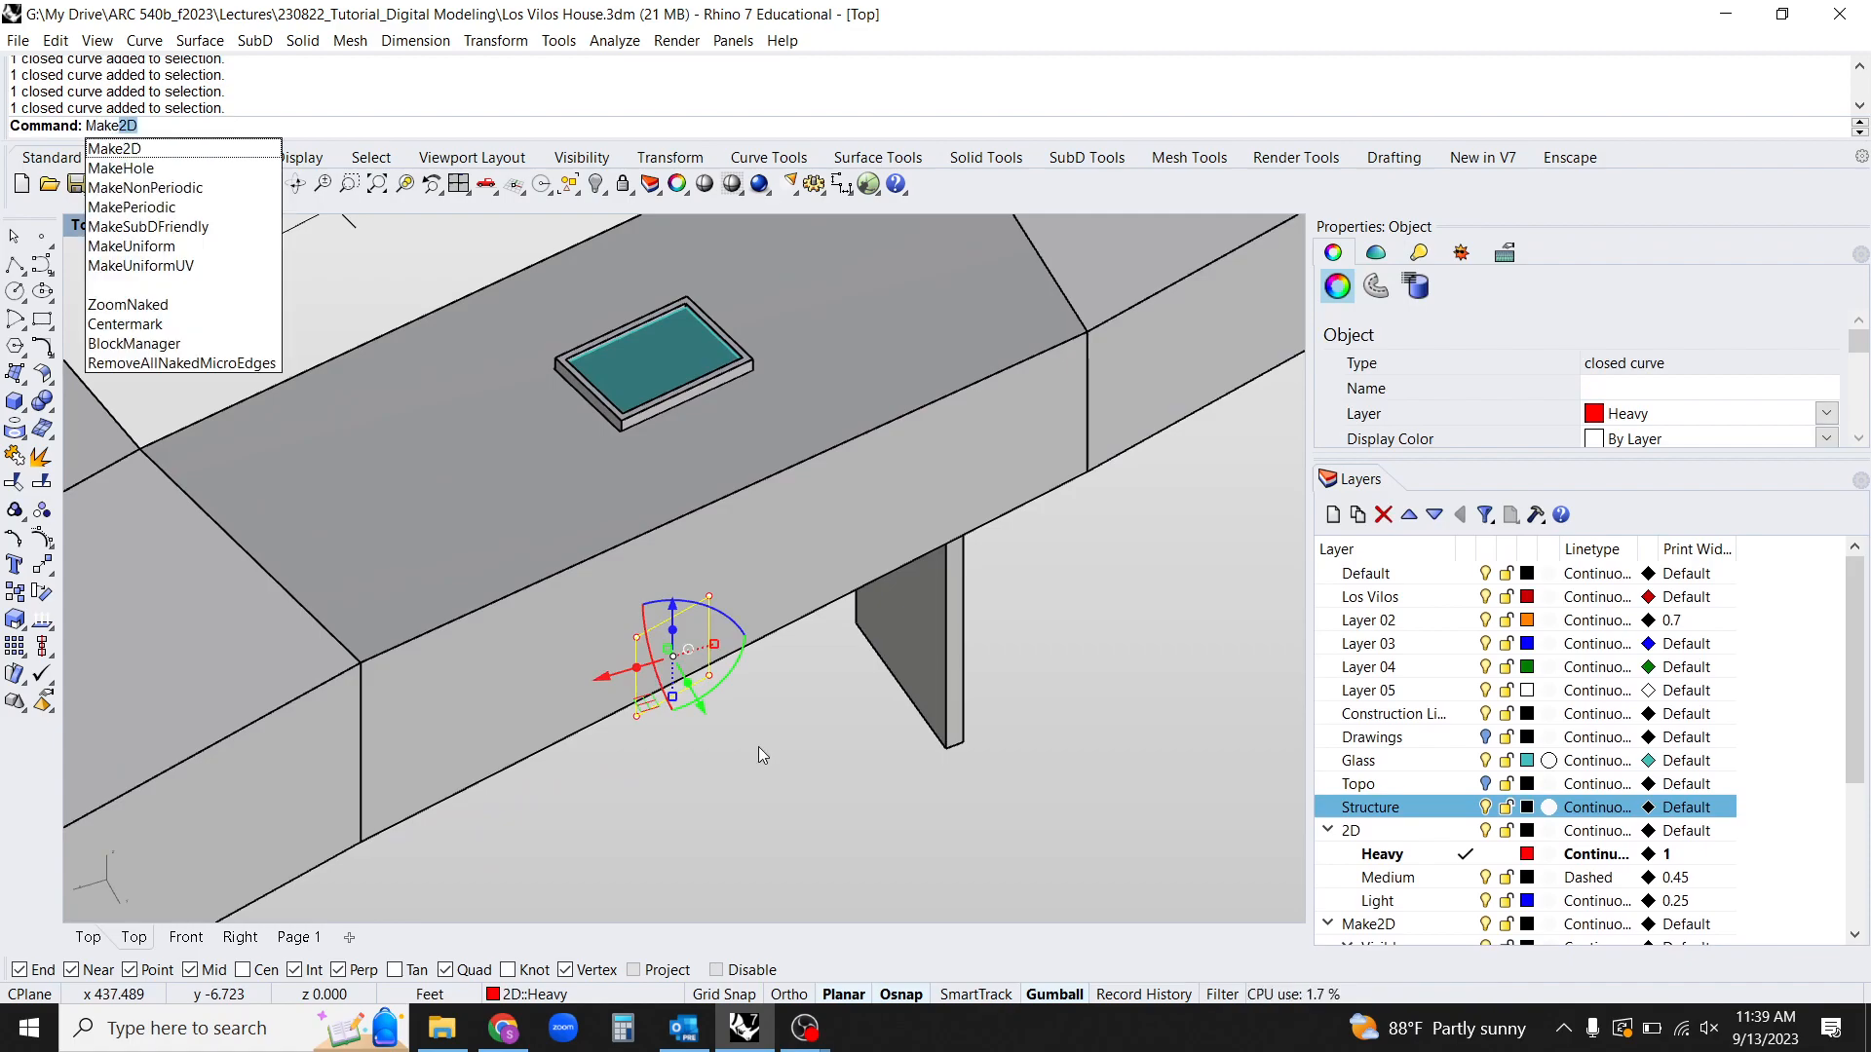
key("Return")
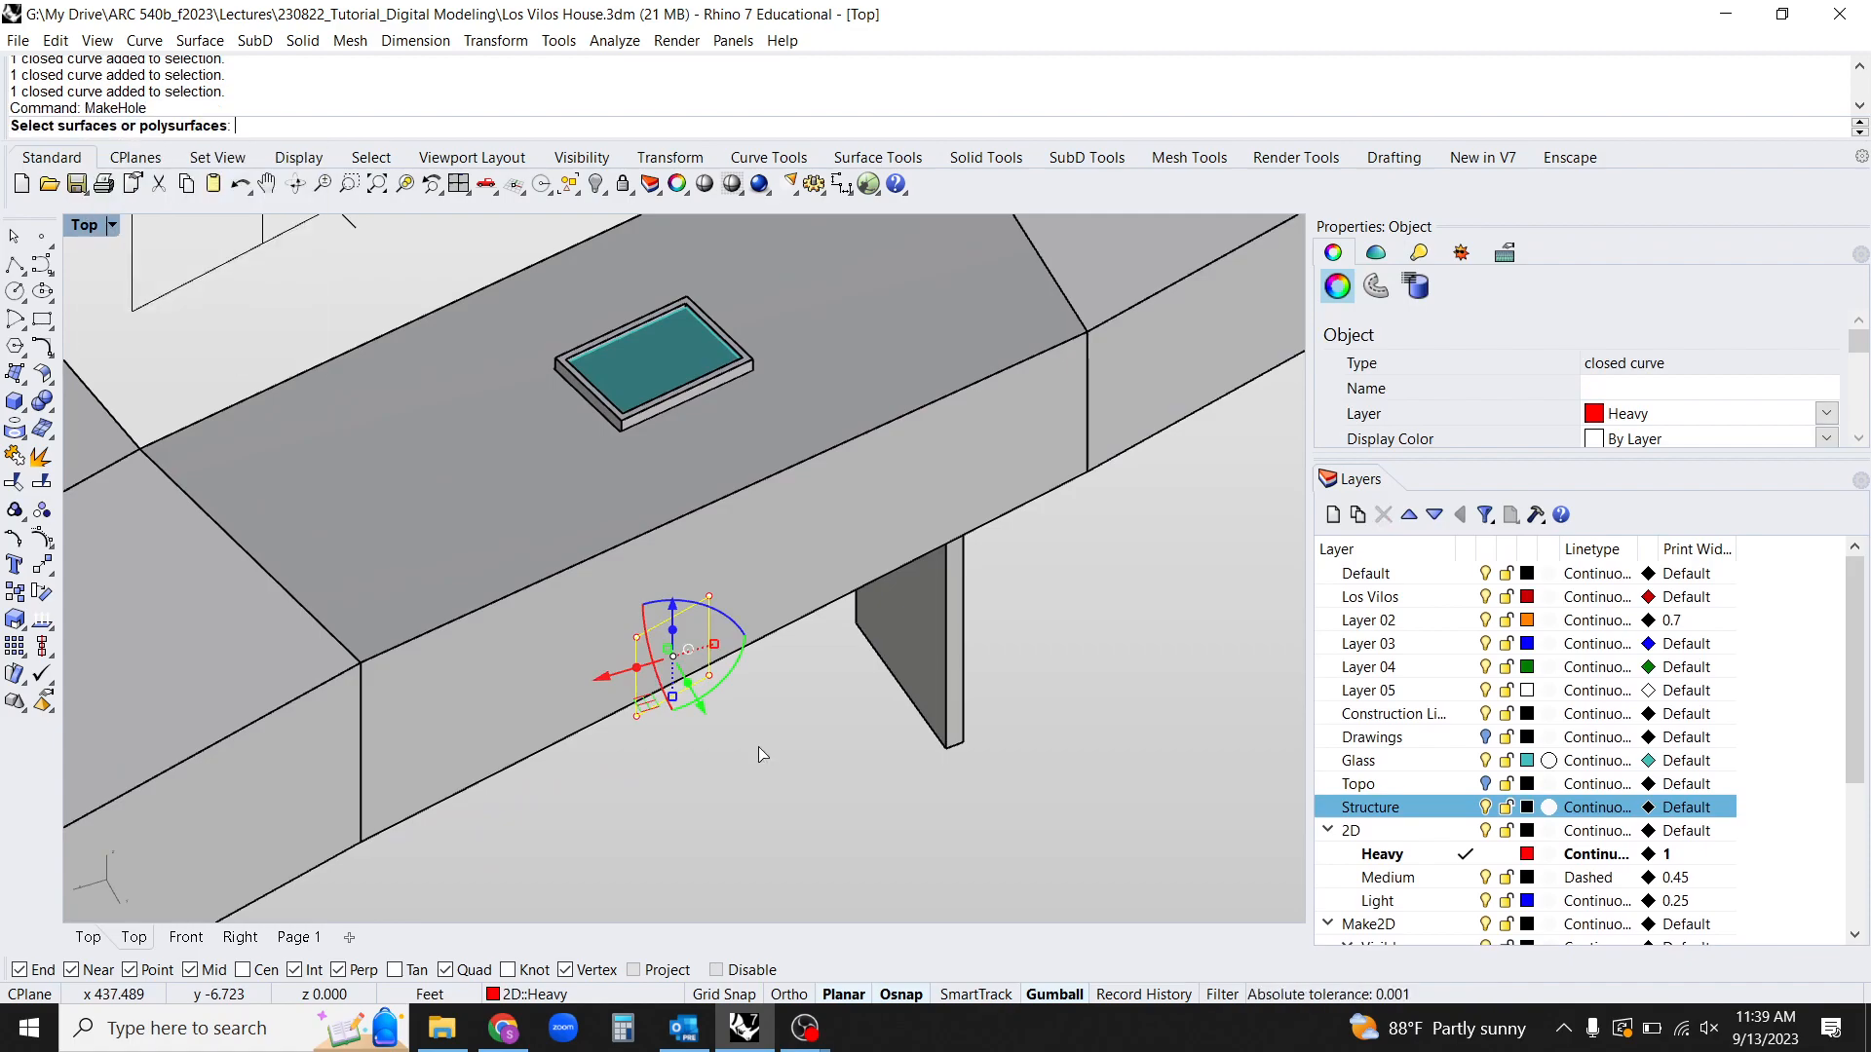
left_click(533, 665)
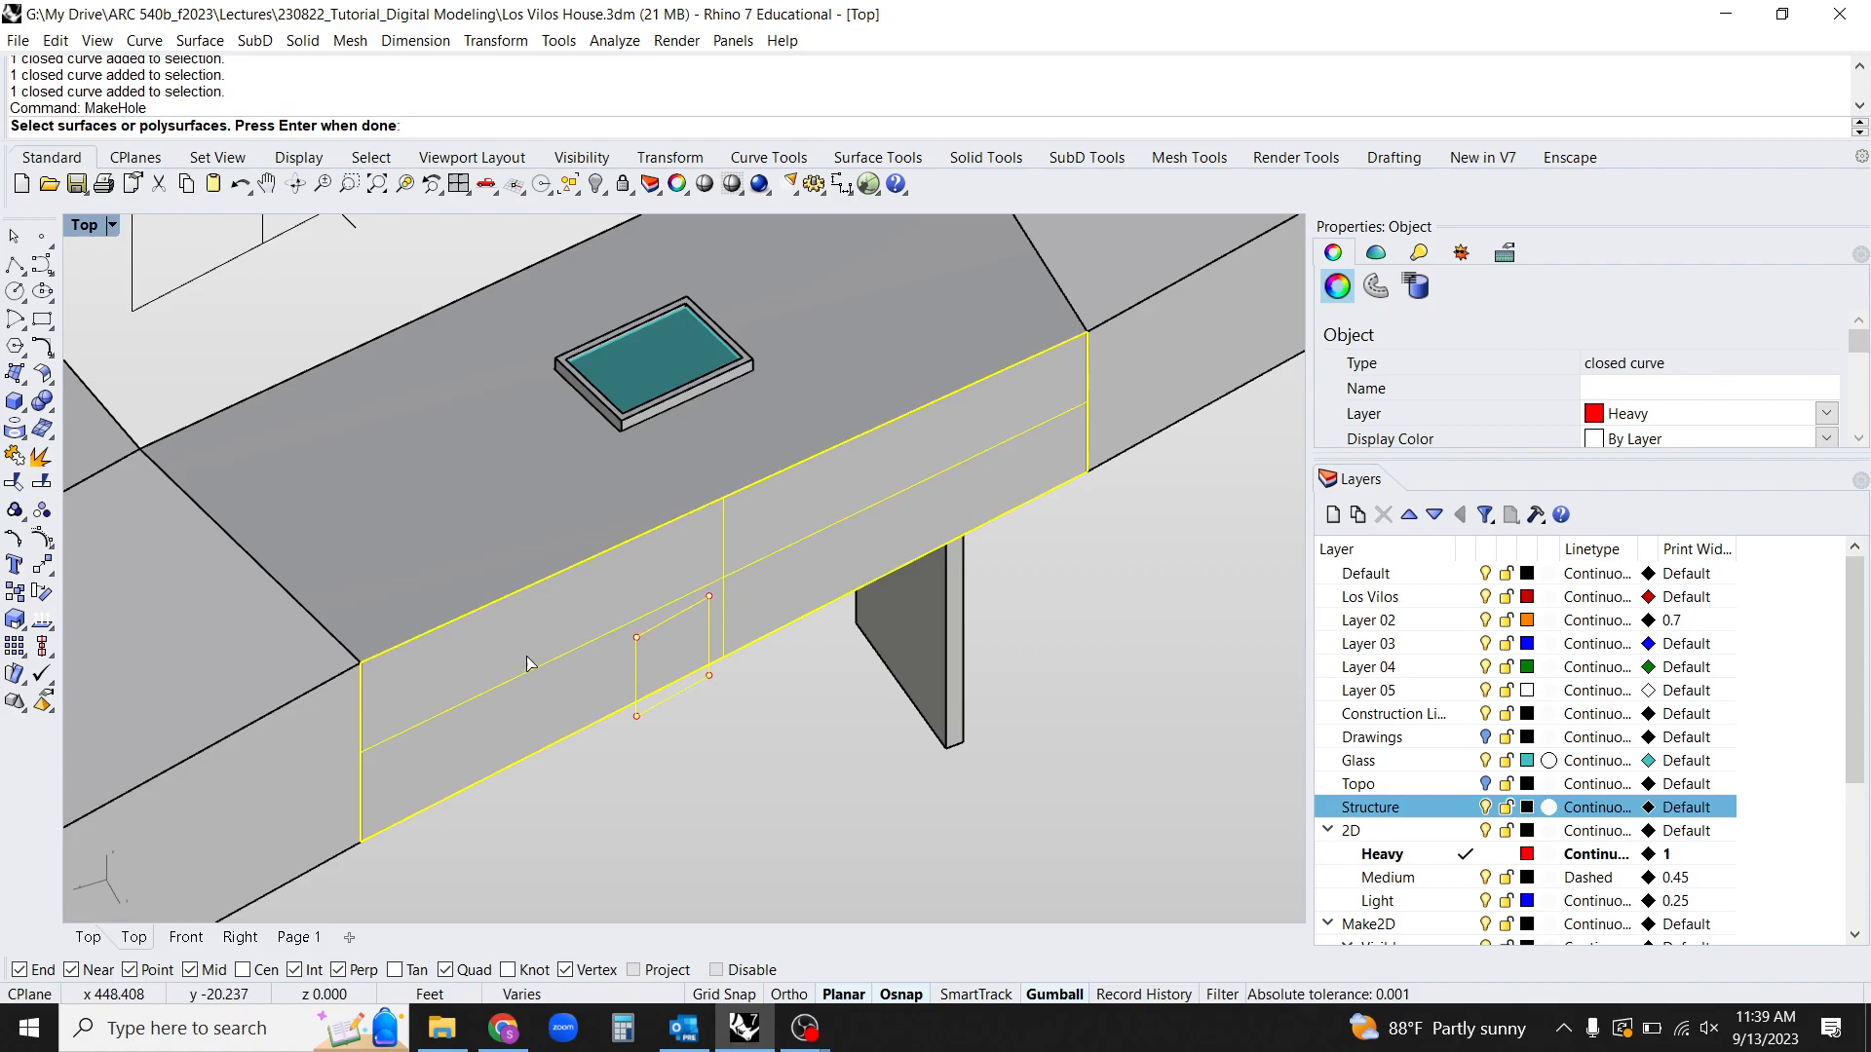
right_click_drag(493, 654, 534, 688)
right_click_drag(719, 651, 522, 718)
key("ctrl+alt+w")
key("ctrl+alt+g")
scroll(545, 682, "up", 5)
mouse_move(577, 661)
right_mouse_down()
mouse_move(543, 674)
mouse_move(471, 591)
mouse_move(367, 660)
mouse_move(326, 629)
right_mouse_up()
key("ctrl+alt+s")
scroll(409, 645, "down", 3)
right_click_drag(669, 502, 780, 663)
key("Return")
key("Escape")
key("ctrl+z")
Try to join the open polysurfaces that form the house's outer shell.
scroll(682, 682, "down", 4)
left_click(737, 685)
scroll(846, 602, "down", 3)
left_click(783, 594)
right_click(875, 641)
scroll(753, 688, "up", 3)
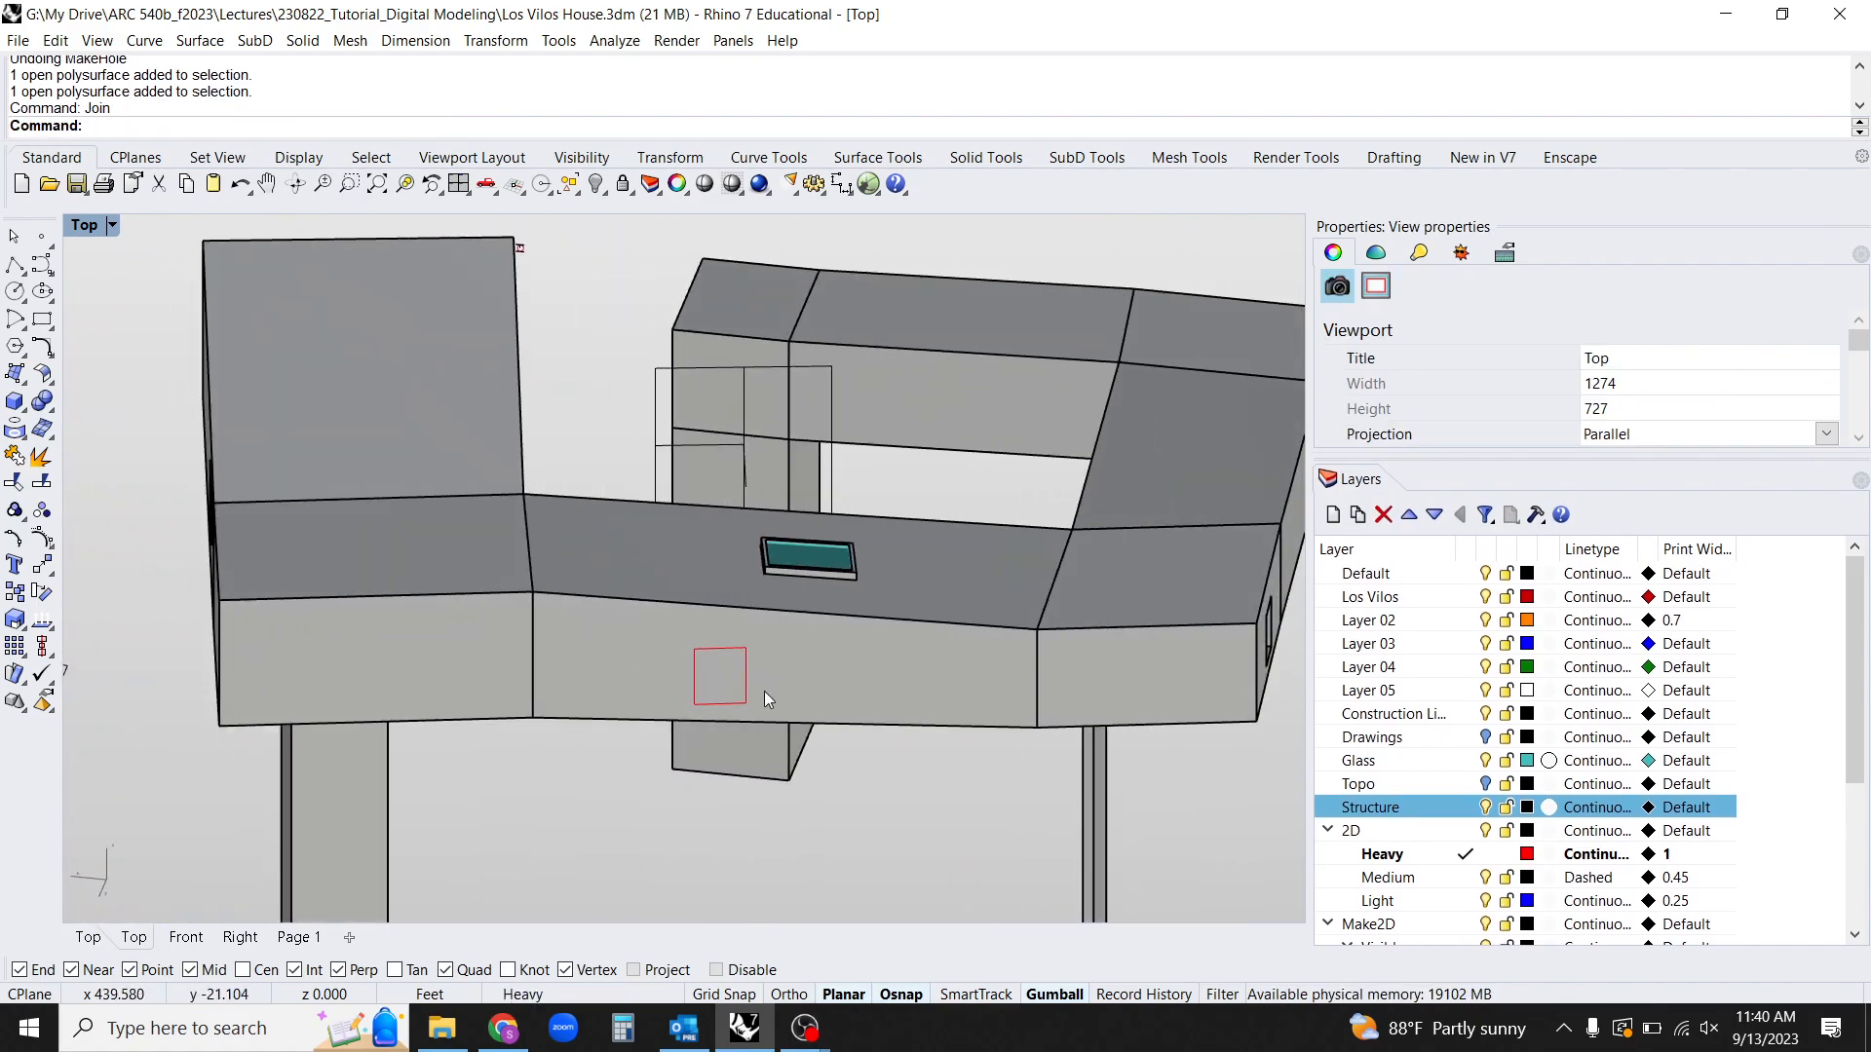
left_click(785, 647)
scroll(786, 647, "up", 5)
key("Escape")
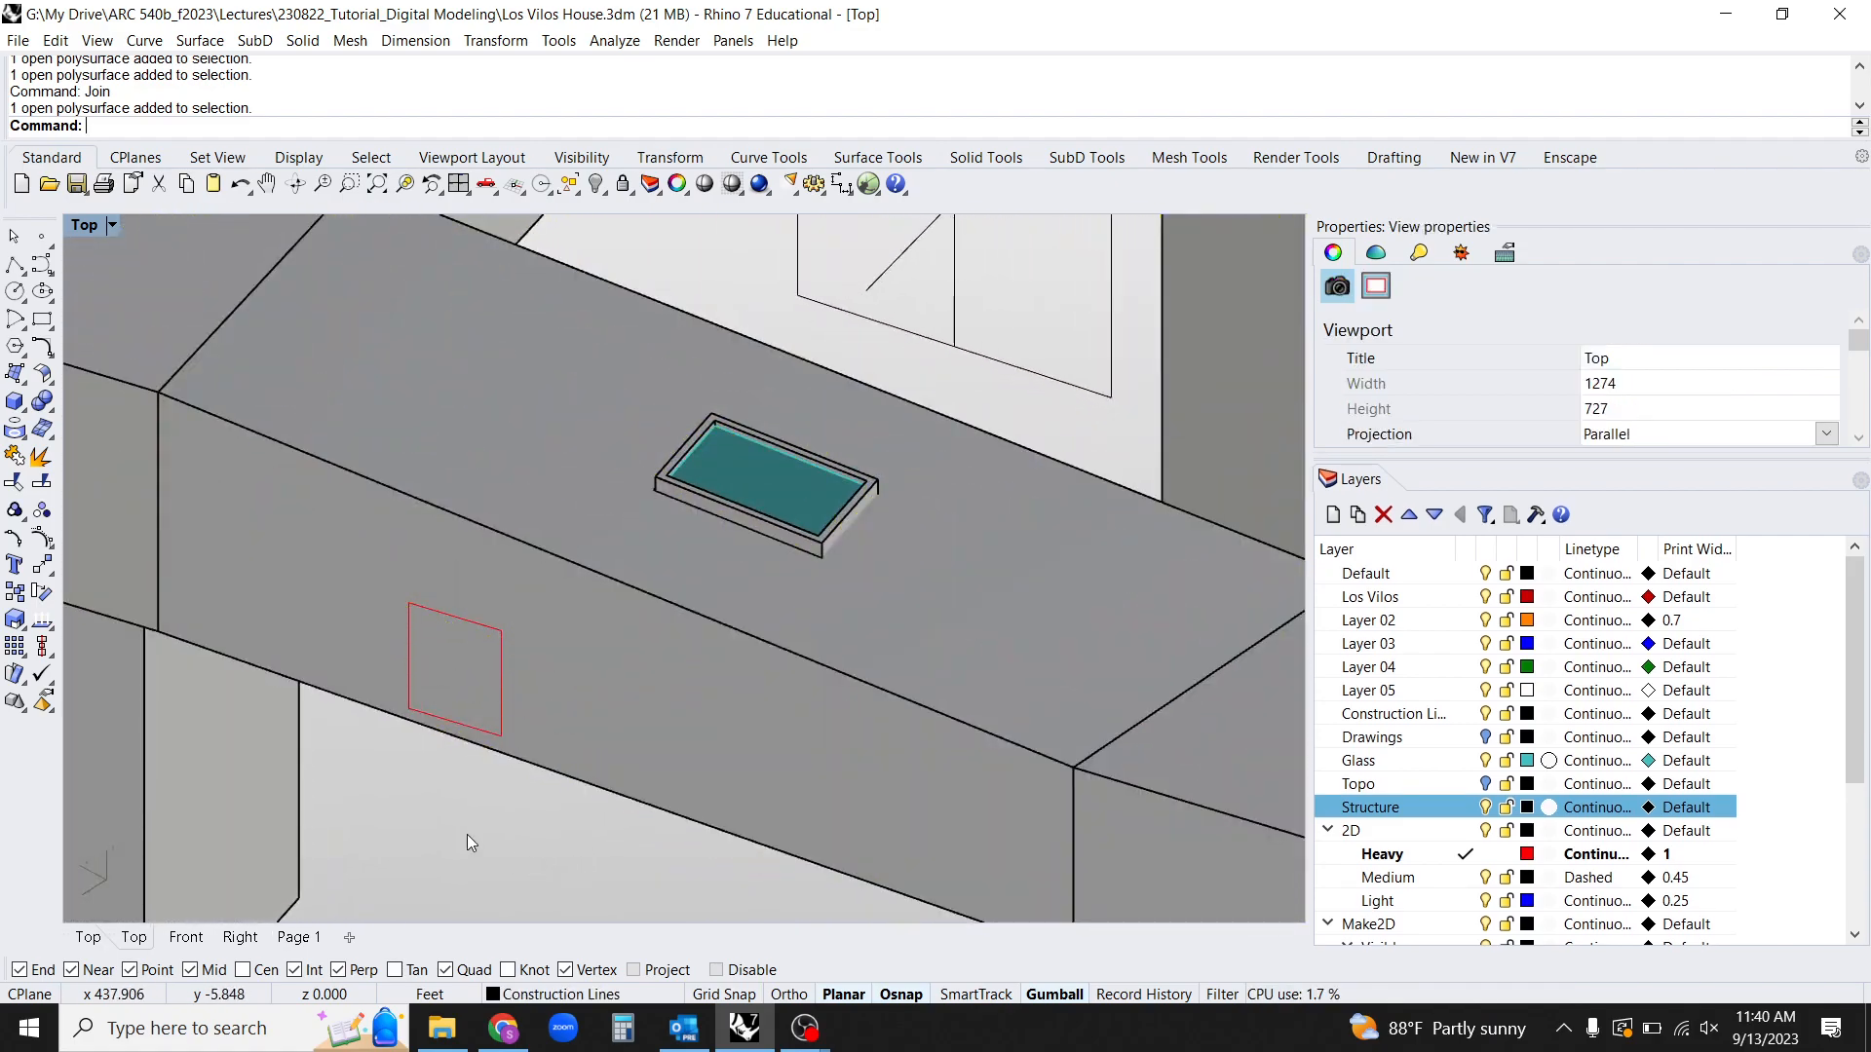
Create a 3Point box from the rectangle's lower edge, about 1.3 ft deep.
scroll(575, 565, "down", 2)
scroll(596, 699, "down", 5)
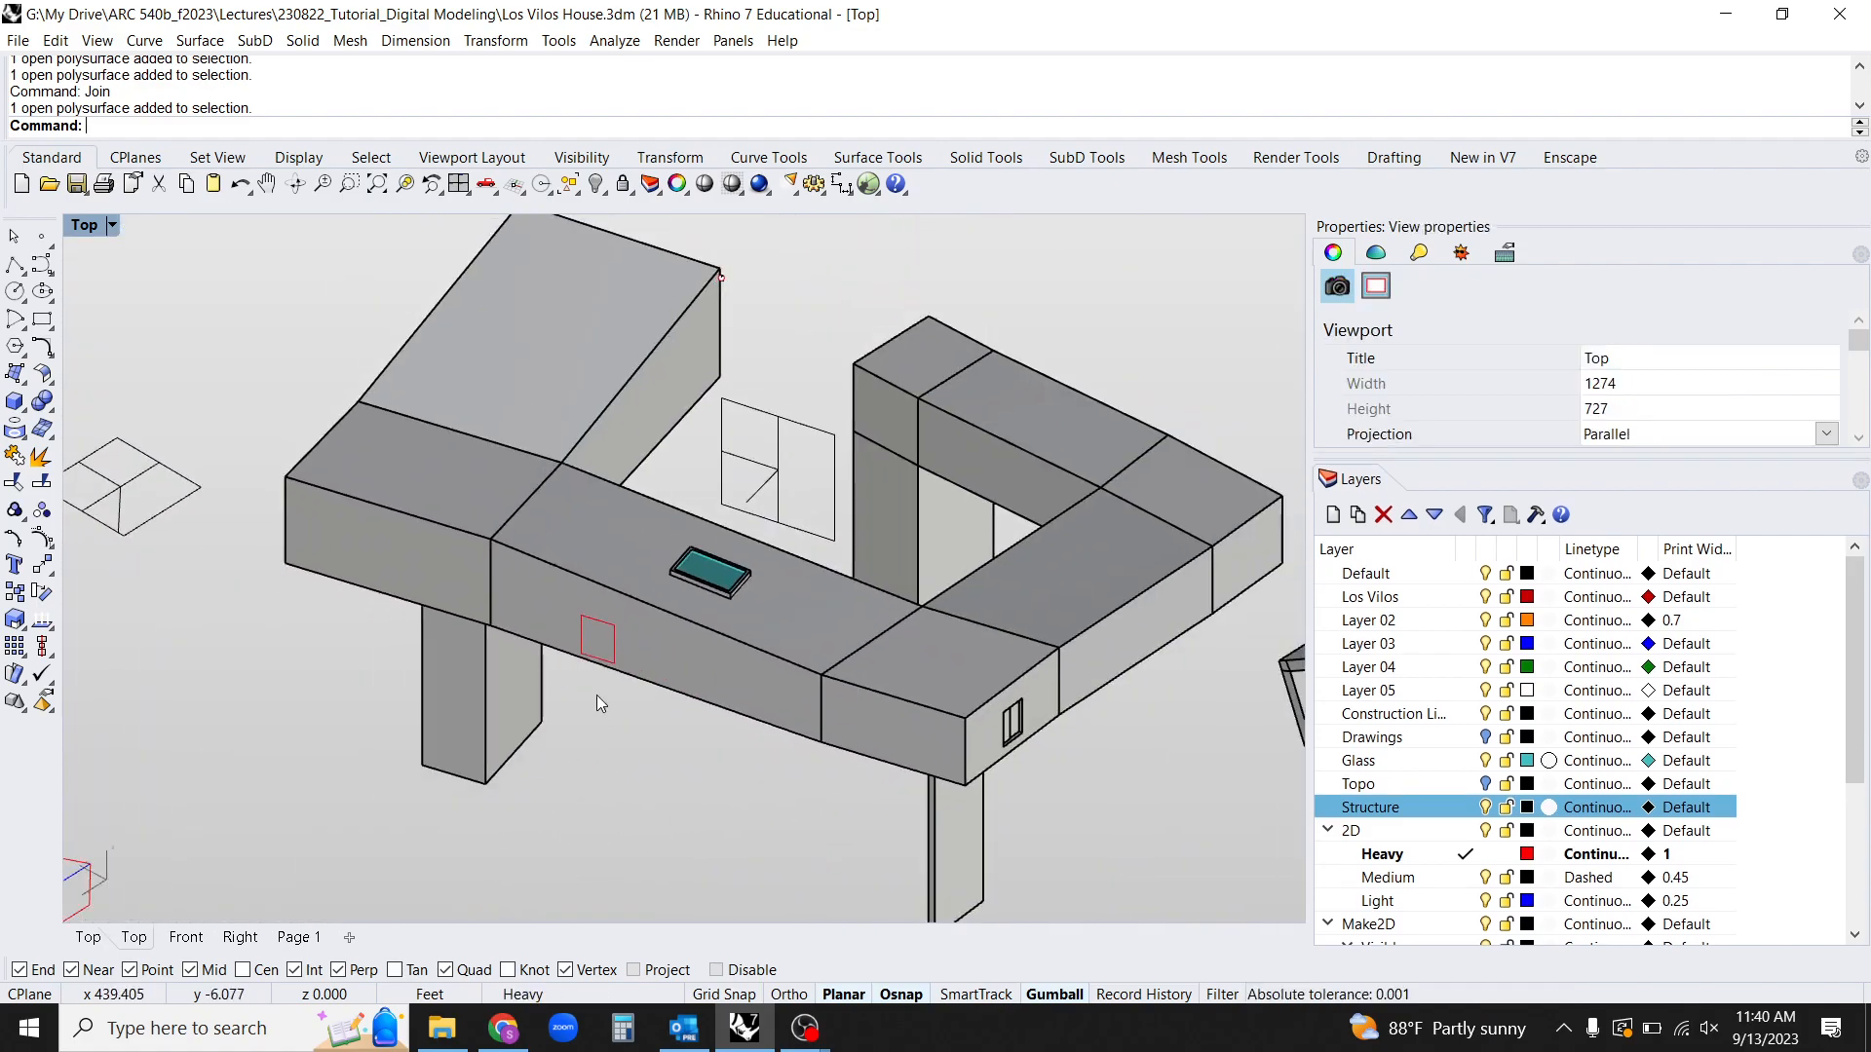
right_click_drag(596, 700, 534, 745)
scroll(551, 675, "up", 3)
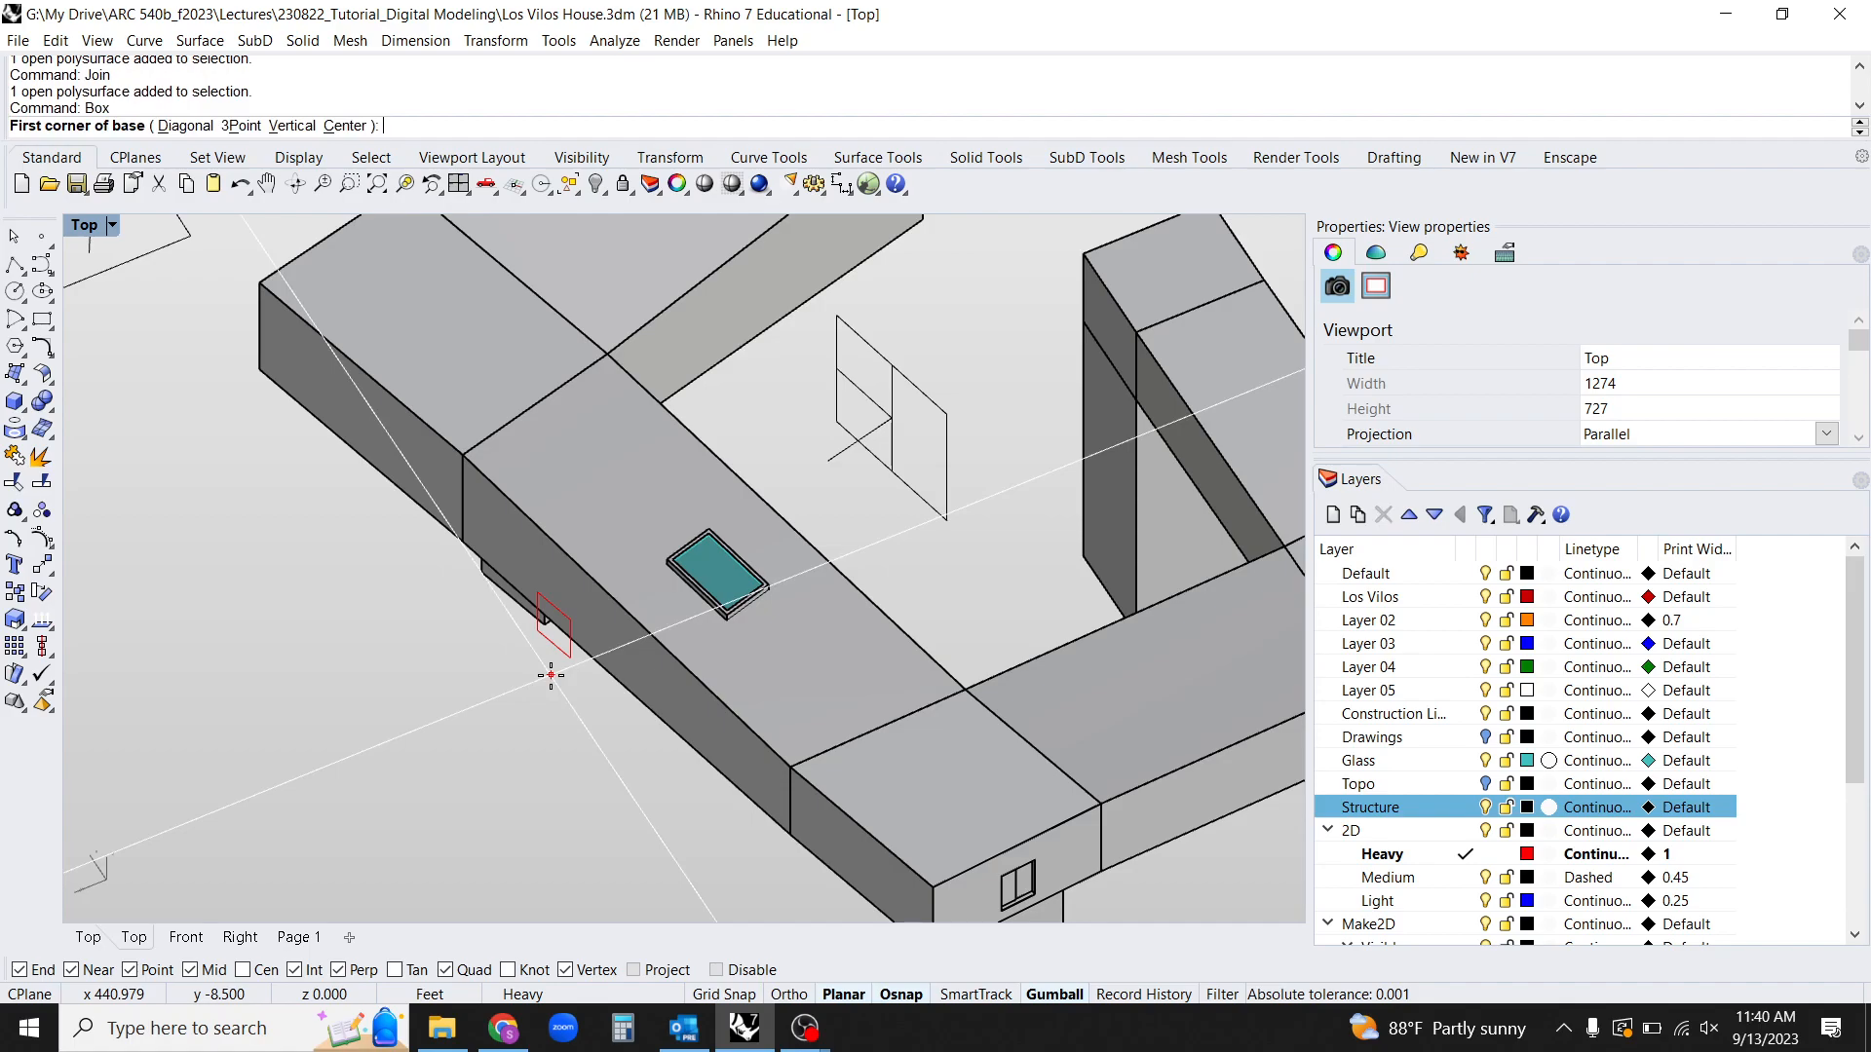
scroll(550, 675, "up", 4)
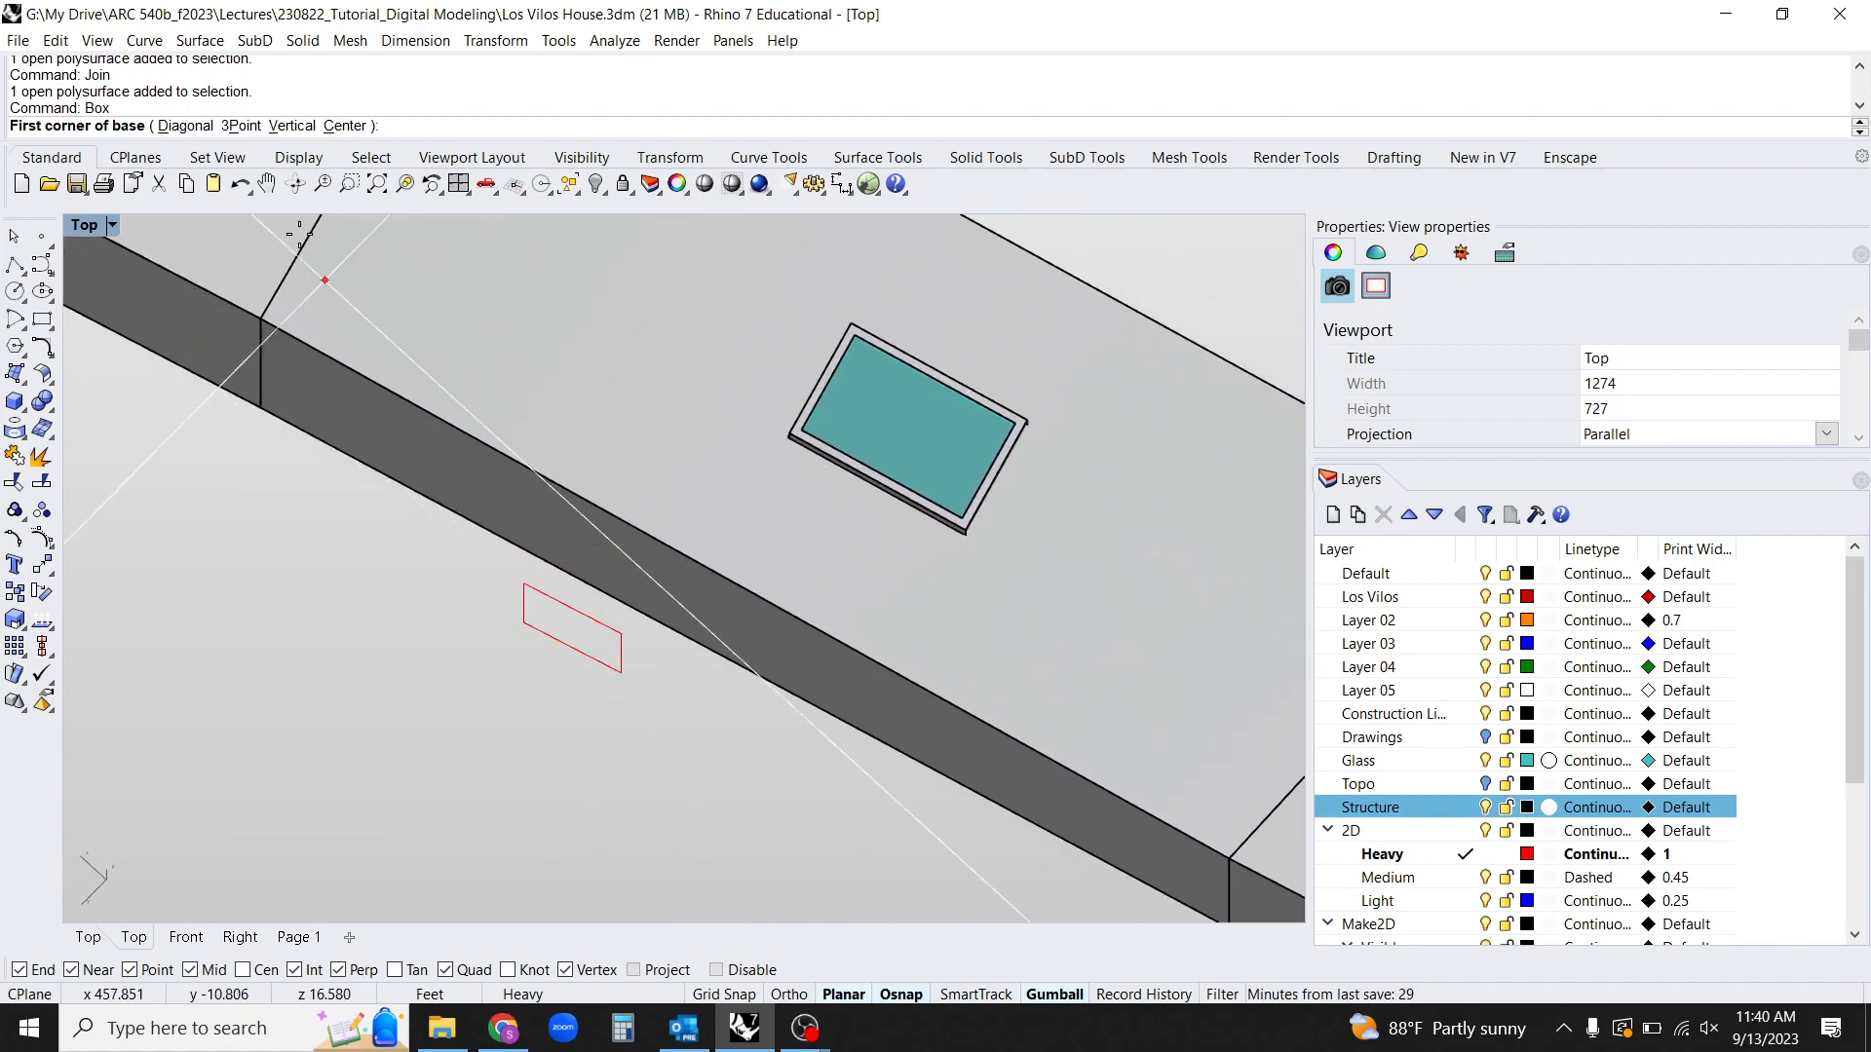
left_click(240, 125)
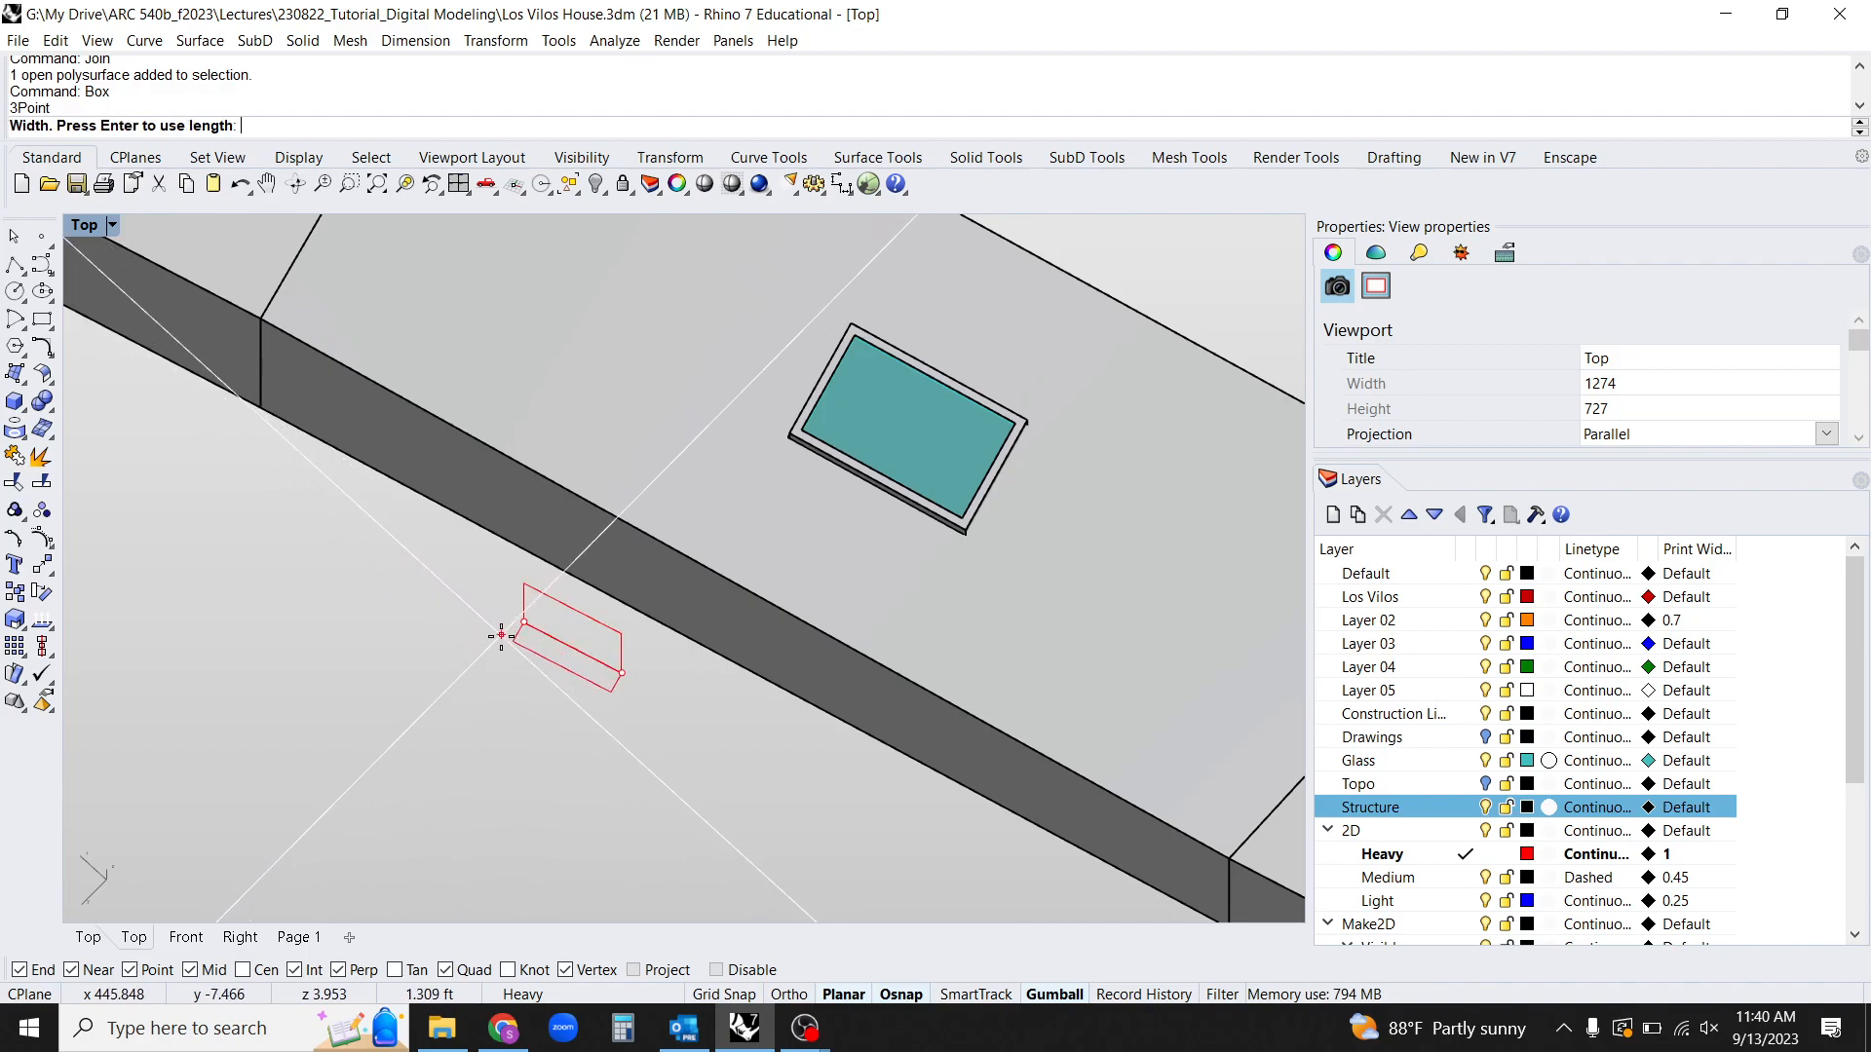
left_click(458, 549)
left_click(616, 666)
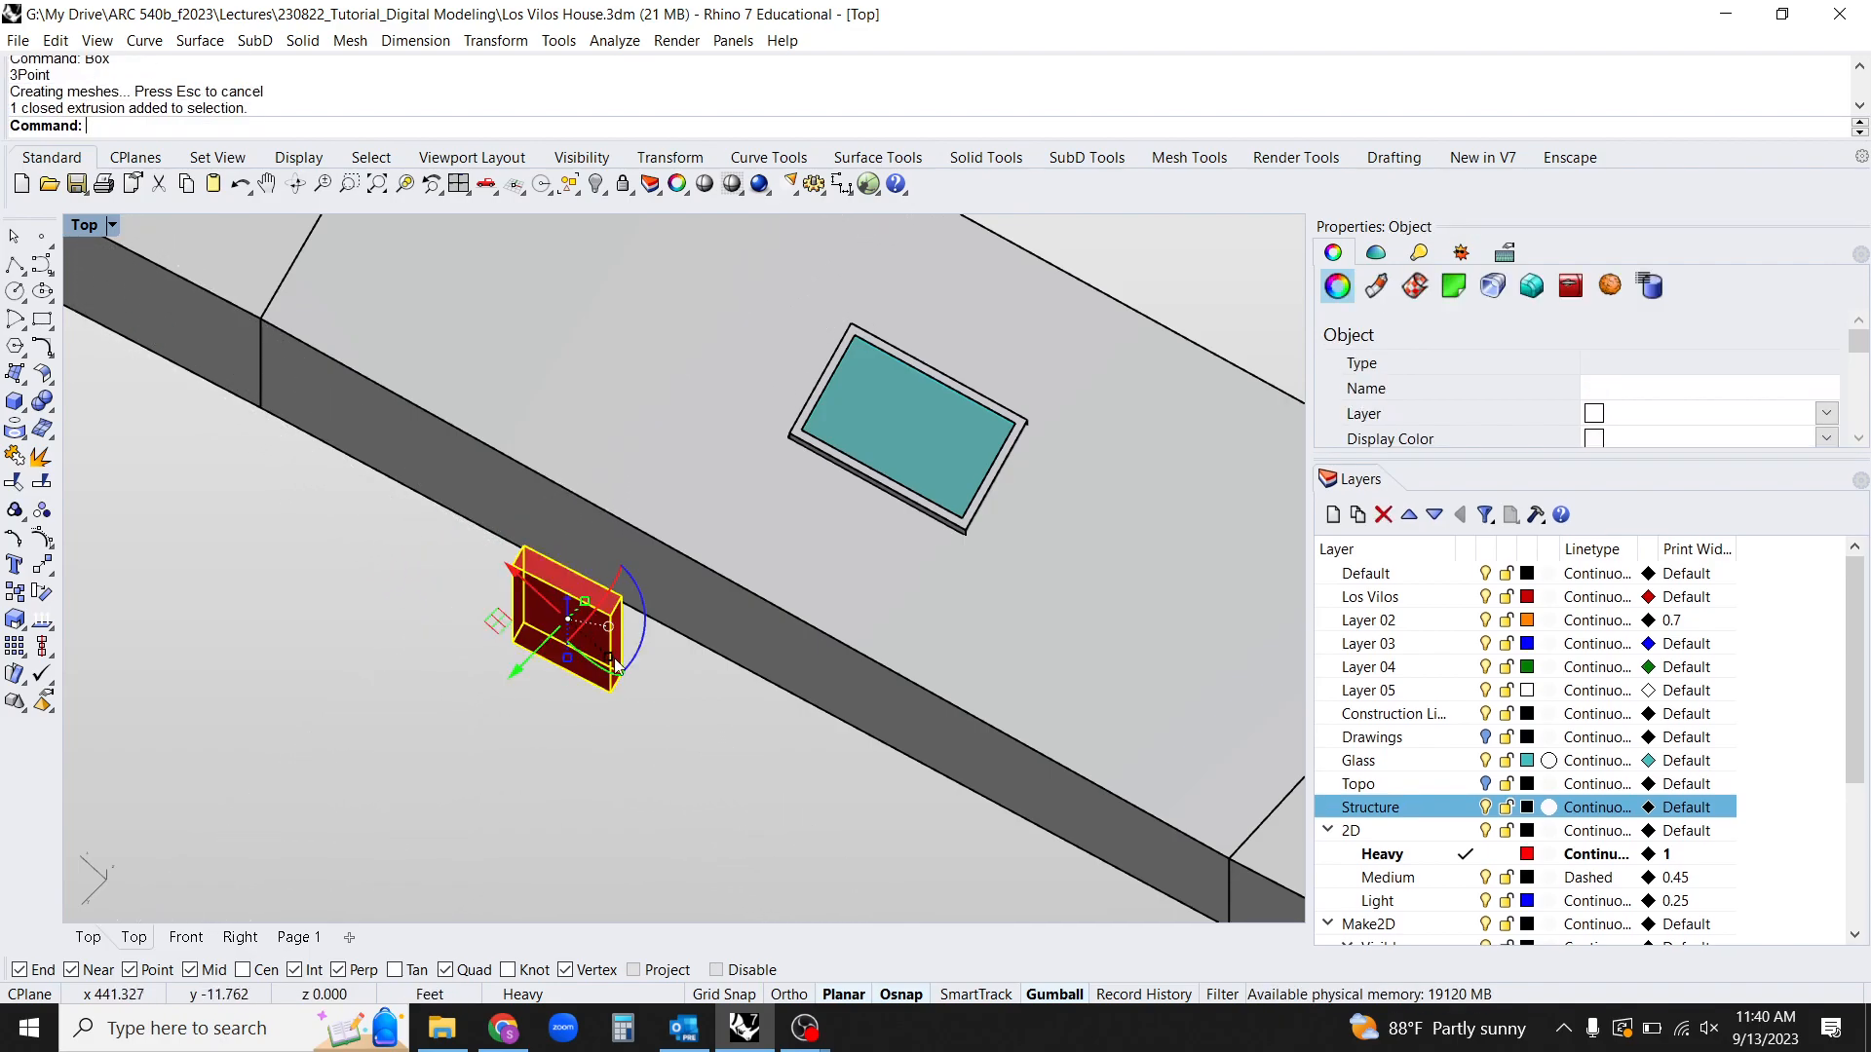
Stretch the box in length and height with Scale1D to form a large plate next to the rectangle.
type("s1")
key("Return")
left_click(573, 571)
left_click(622, 596)
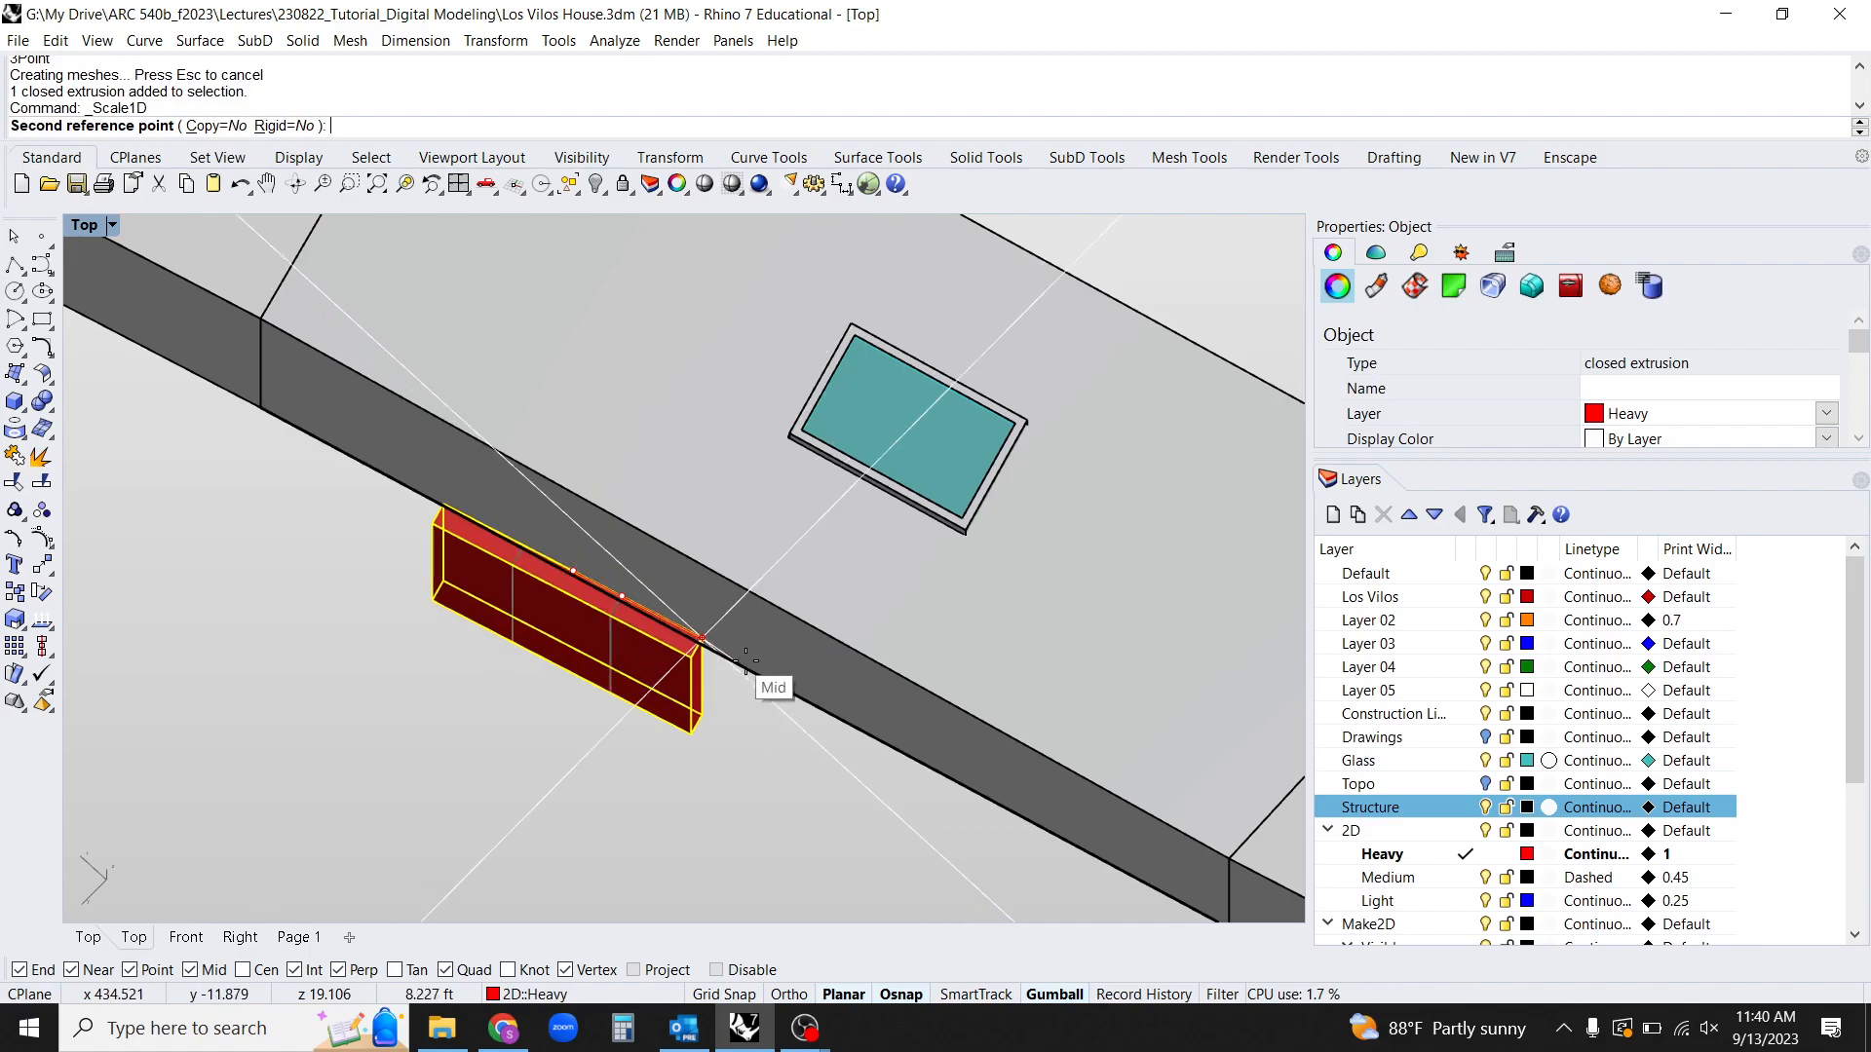
left_click(768, 674)
right_click_drag(814, 711, 754, 711)
right_click(754, 710)
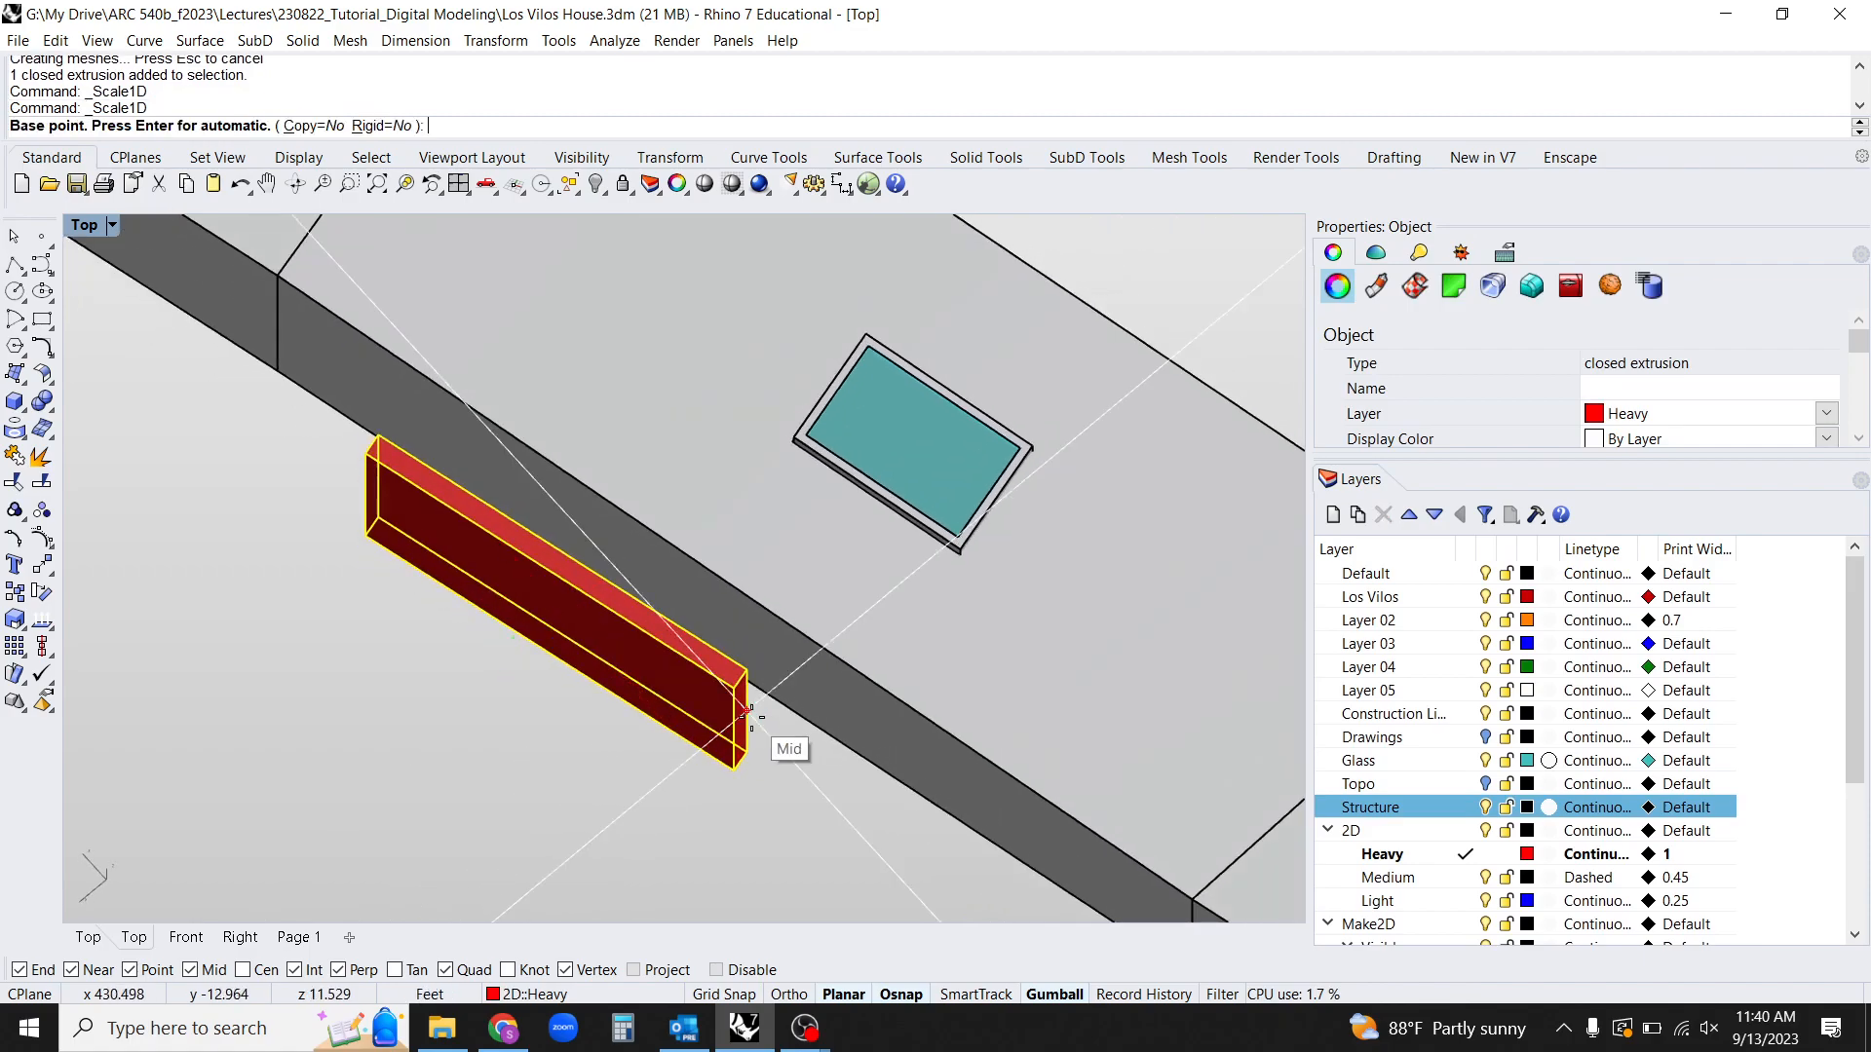
left_click(748, 785)
right_click_drag(748, 784, 560, 539)
Cut a rectangular opening all the way through the plate with MakeHole, using the vertical rectangle as the profile.
key("Escape")
scroll(560, 539, "down", 6)
left_click(672, 631)
left_click(721, 700)
scroll(780, 541, "up", 5)
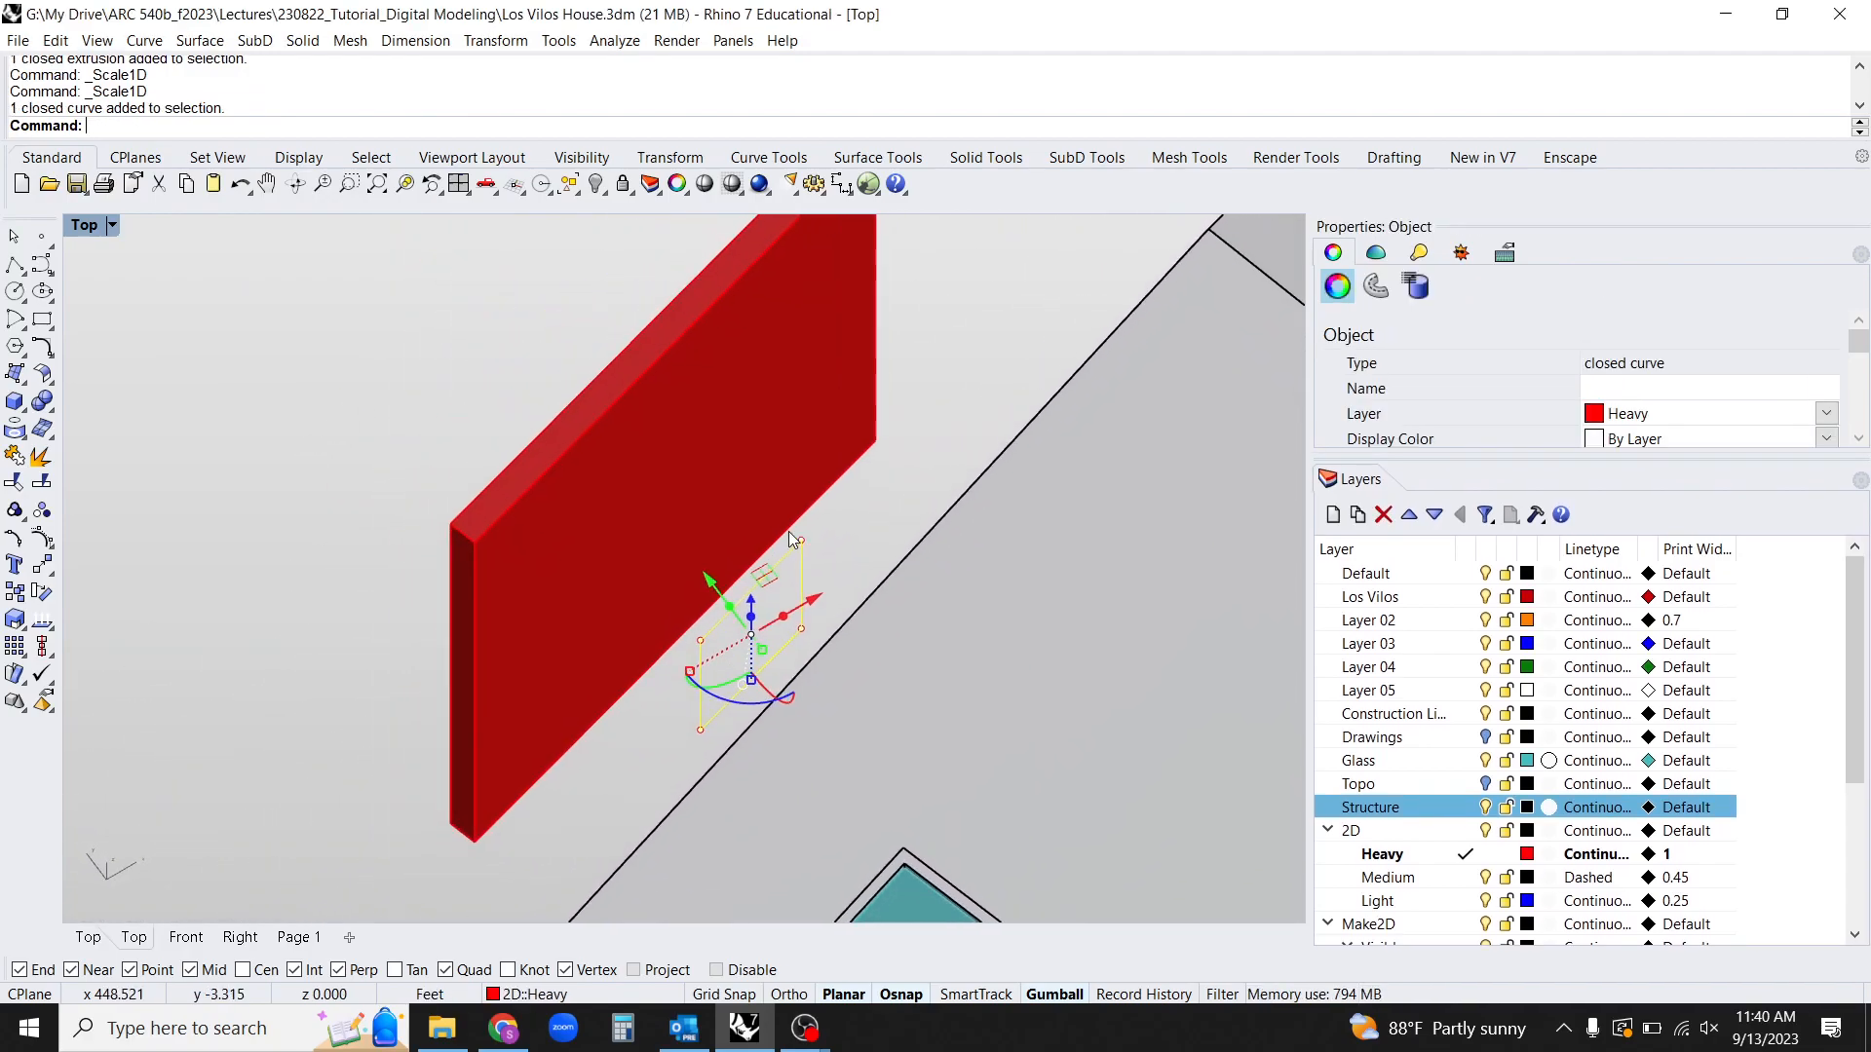
type("Hole")
key("Return")
left_click(570, 541)
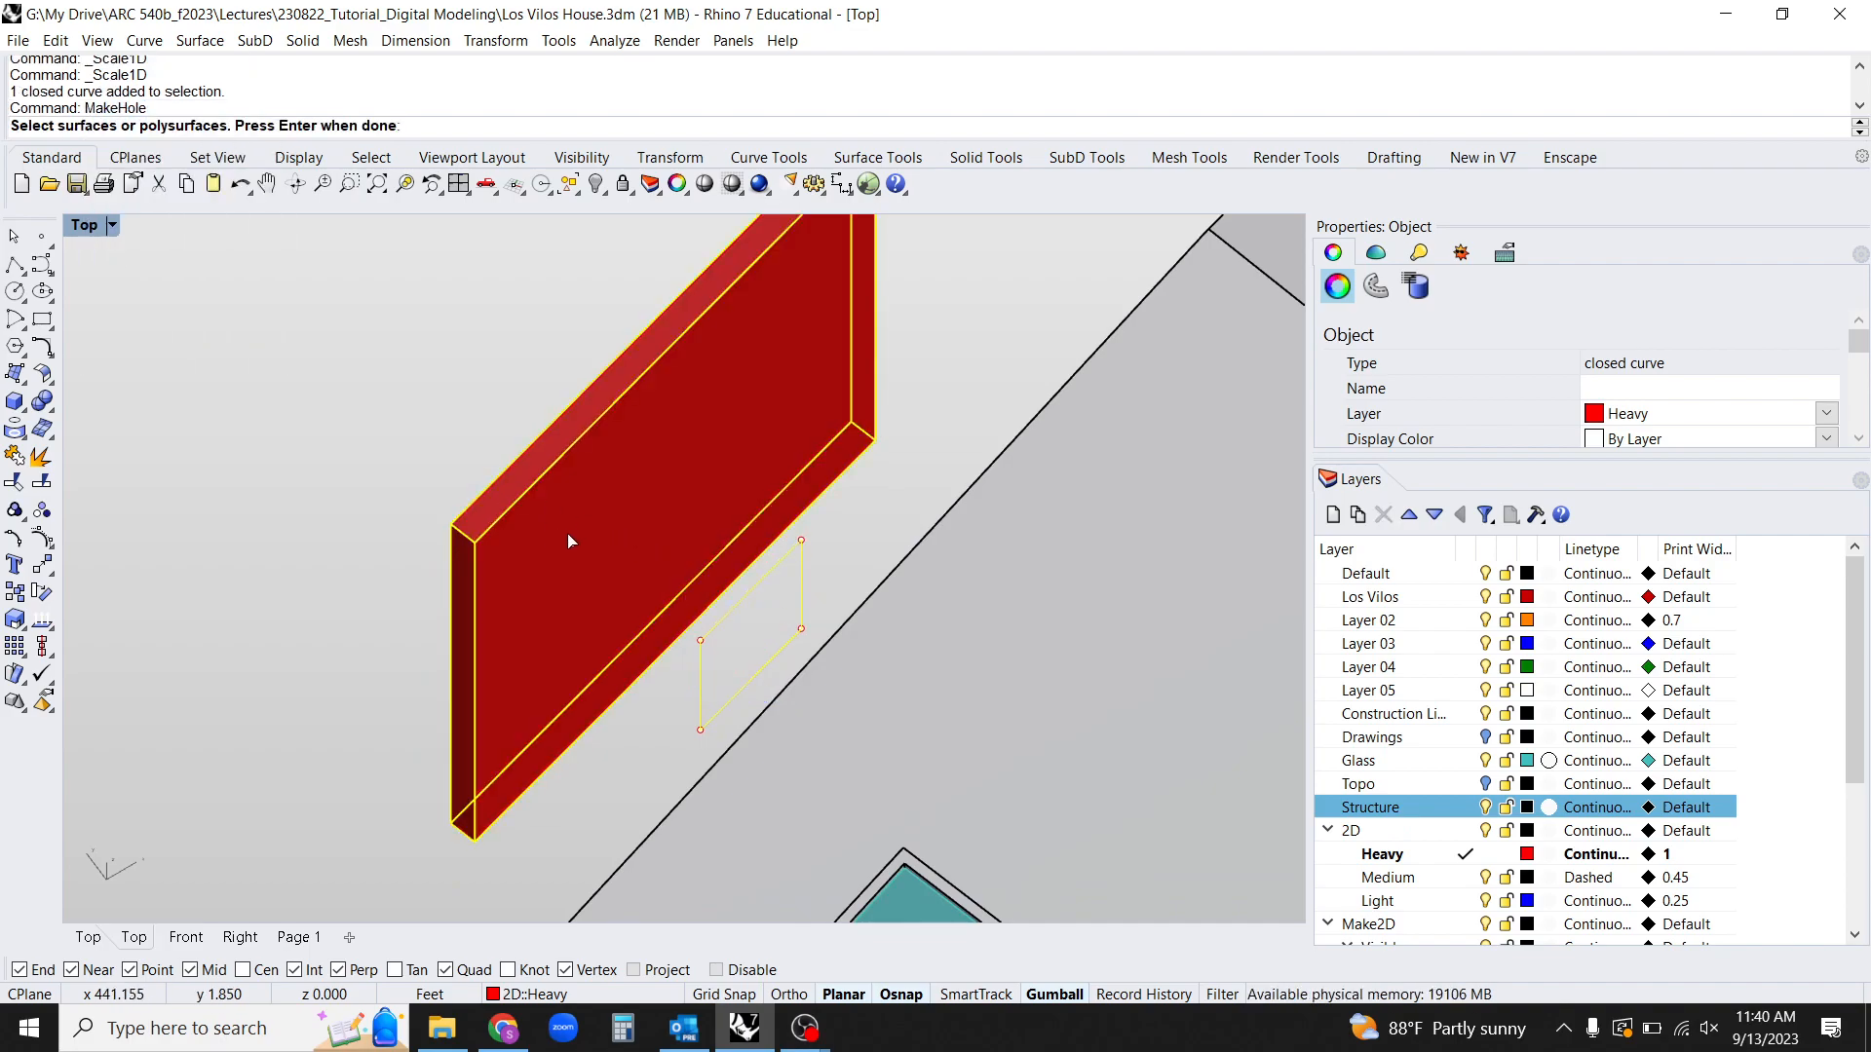
right_click_drag(304, 464, 554, 517)
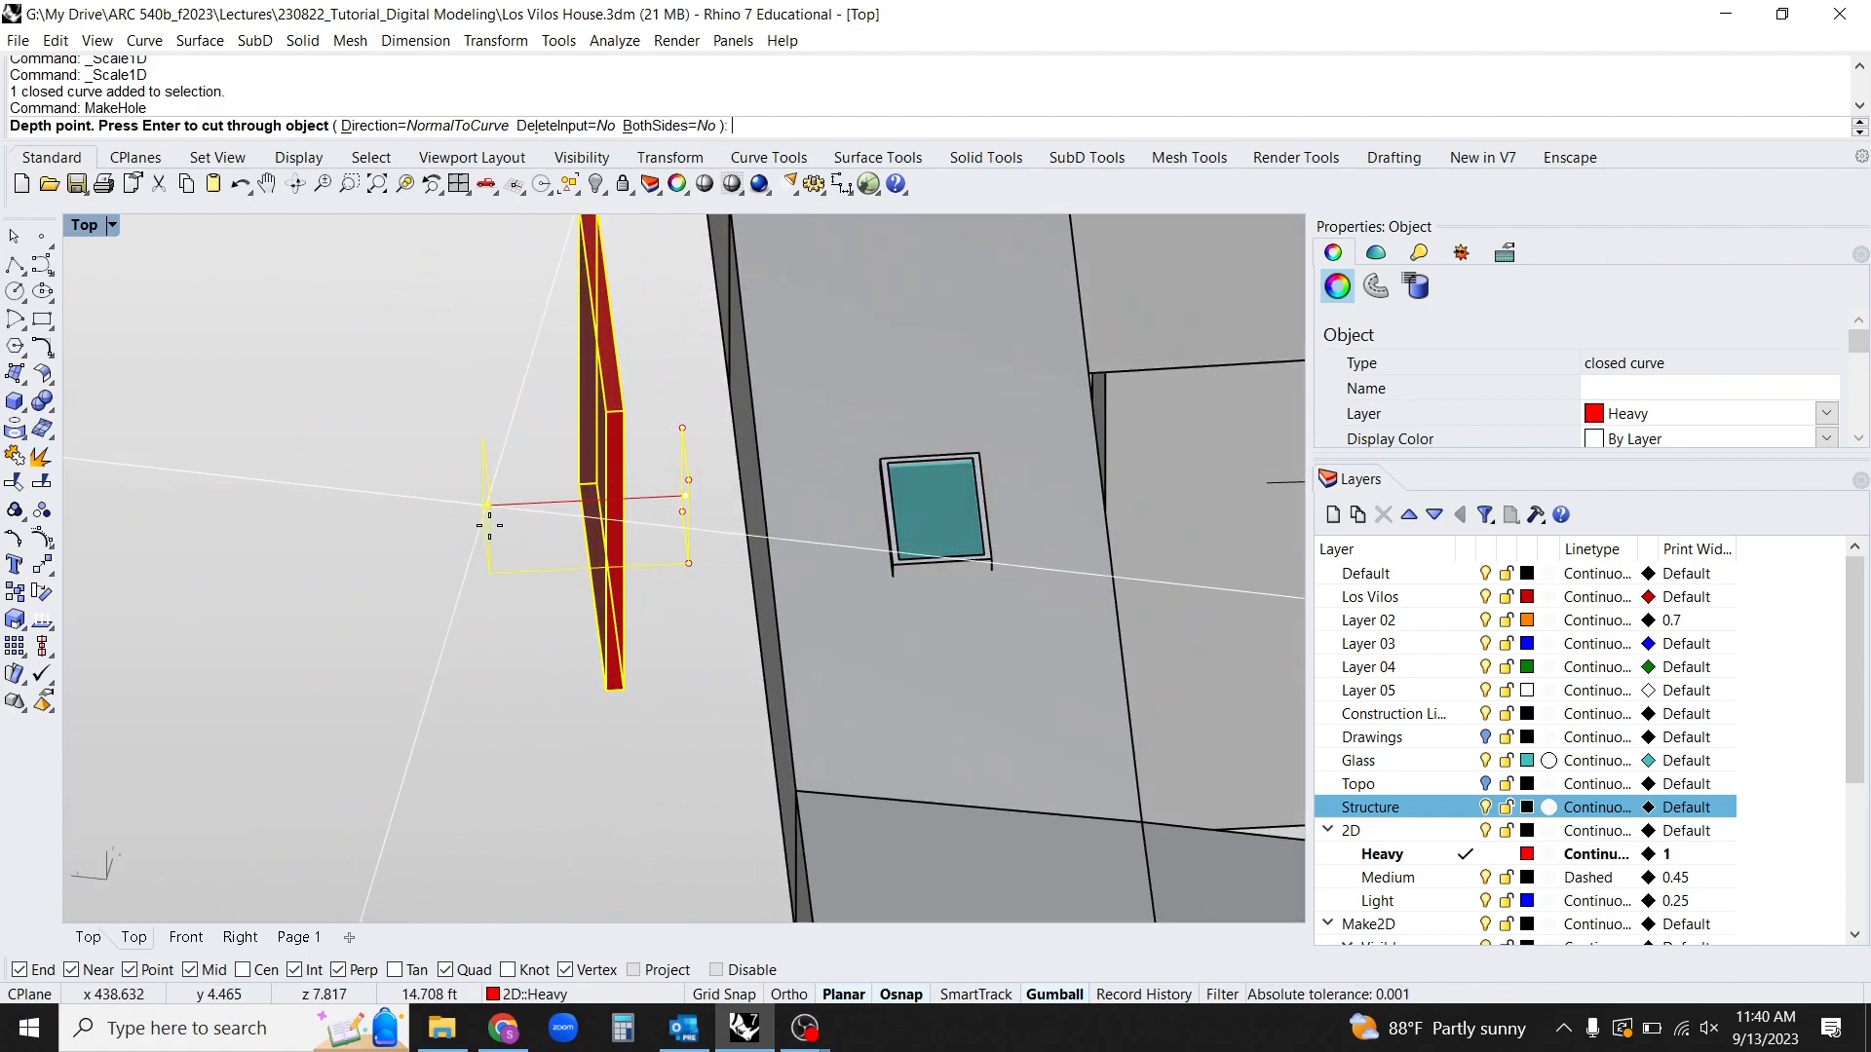
key("Return")
Delete the perforated plate together with its rectangle profile.
right_click_drag(539, 645, 765, 612)
scroll(764, 612, "down", 5)
left_click(755, 609, "shift")
type("d")
key("space")
Create a new 3Point box in front of the outer wall below the skylight, about 3.6 ft deep.
right_click_drag(811, 479, 816, 600)
scroll(816, 600, "down", 5)
right_click_drag(794, 684, 632, 563)
scroll(599, 688, "up", 5)
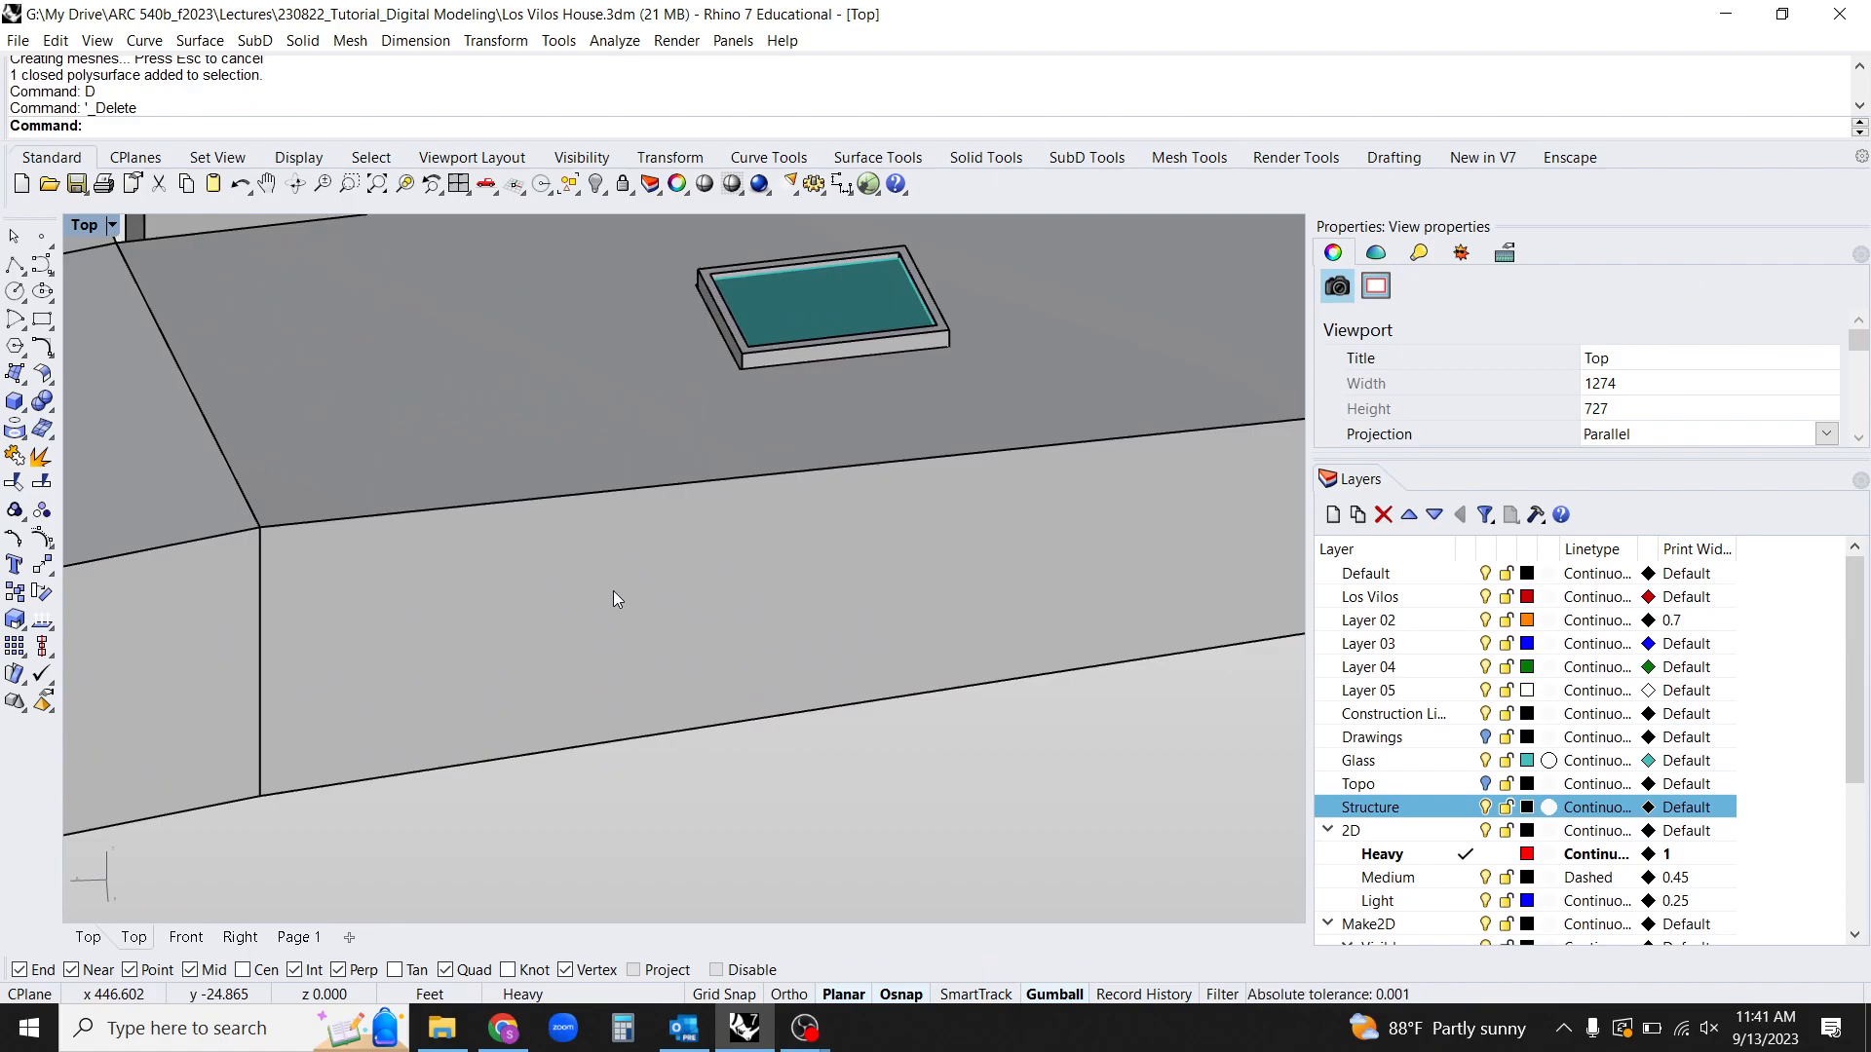
type("box")
key("Return")
right_click_drag(647, 613, 588, 534)
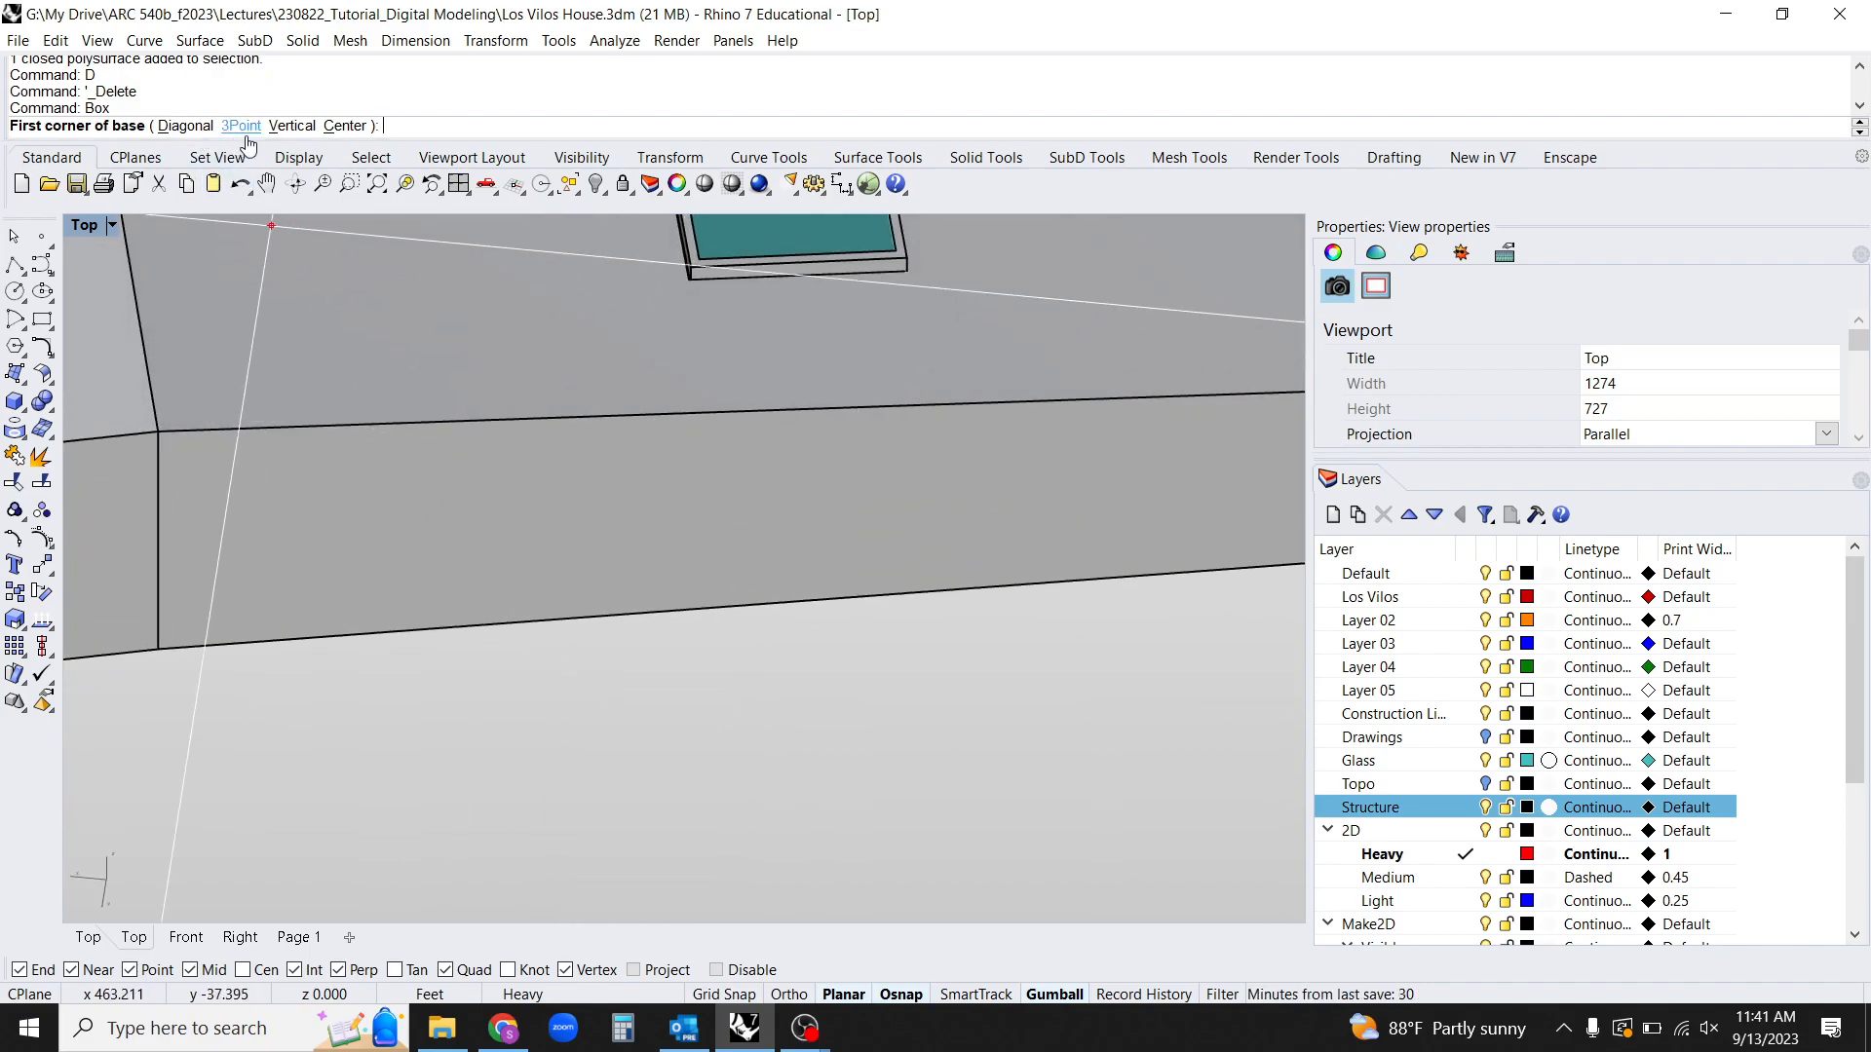
right_click_drag(662, 712, 622, 686)
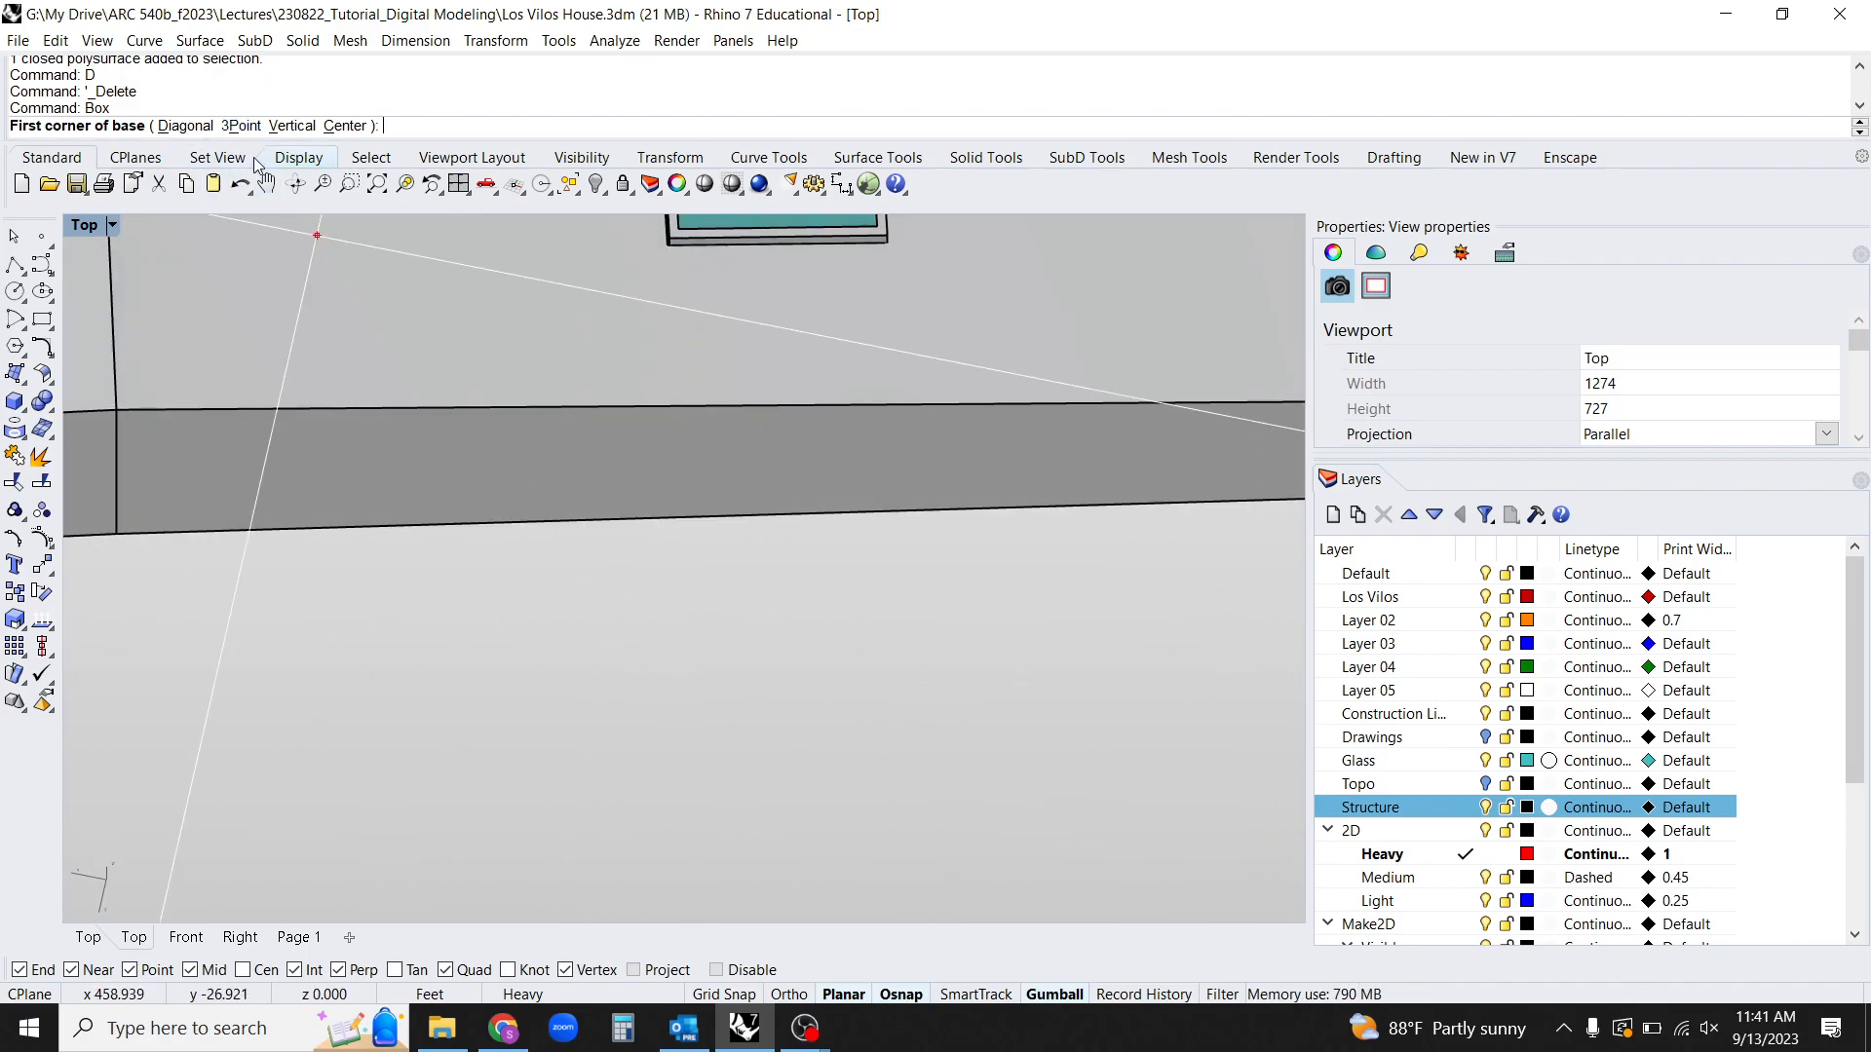
left_click(241, 128)
right_click_drag(500, 669, 470, 590, "ctrl+shift")
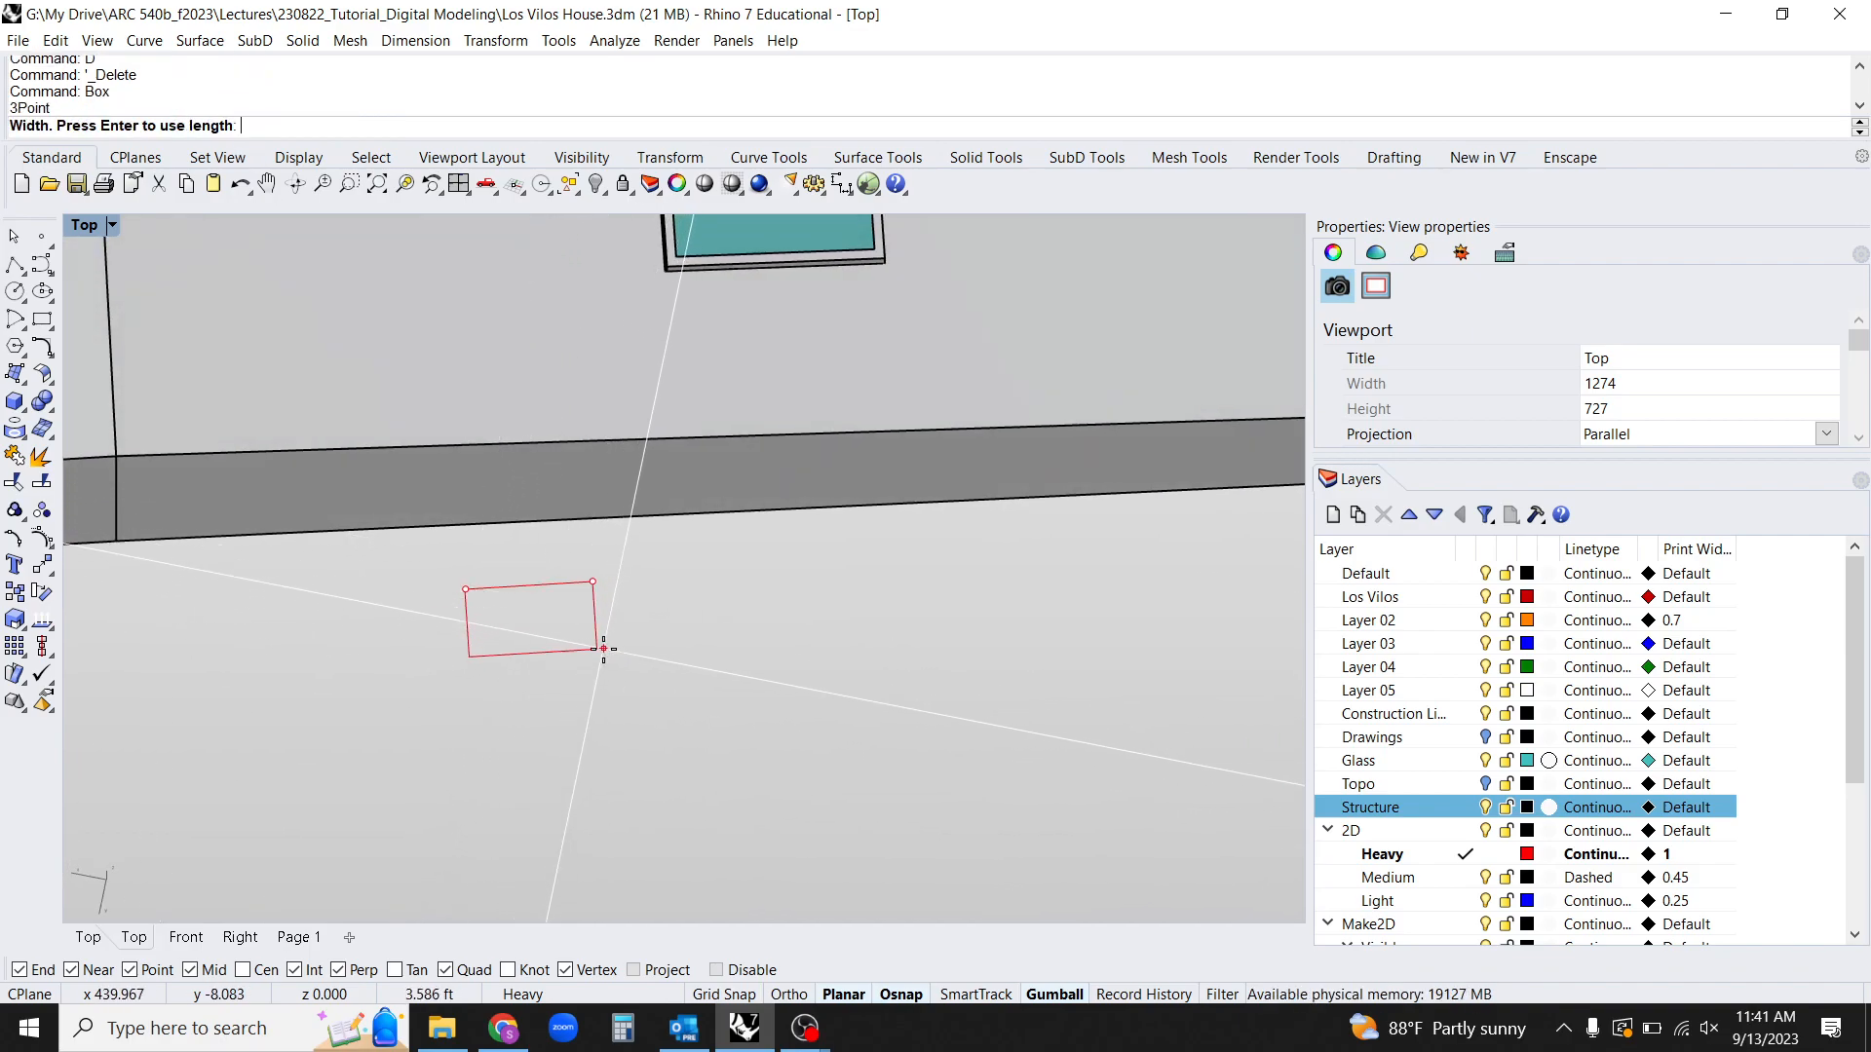
mouse_move(597, 622)
right_mouse_down("ctrl+shift")
mouse_move(744, 488)
mouse_move(594, 547)
mouse_move(569, 722)
right_mouse_up("ctrl+shift")
left_click(714, 497)
Move the box about 5 ft toward the house so it passes into the outer wall.
left_click(559, 573)
left_click_drag(599, 638, 571, 577)
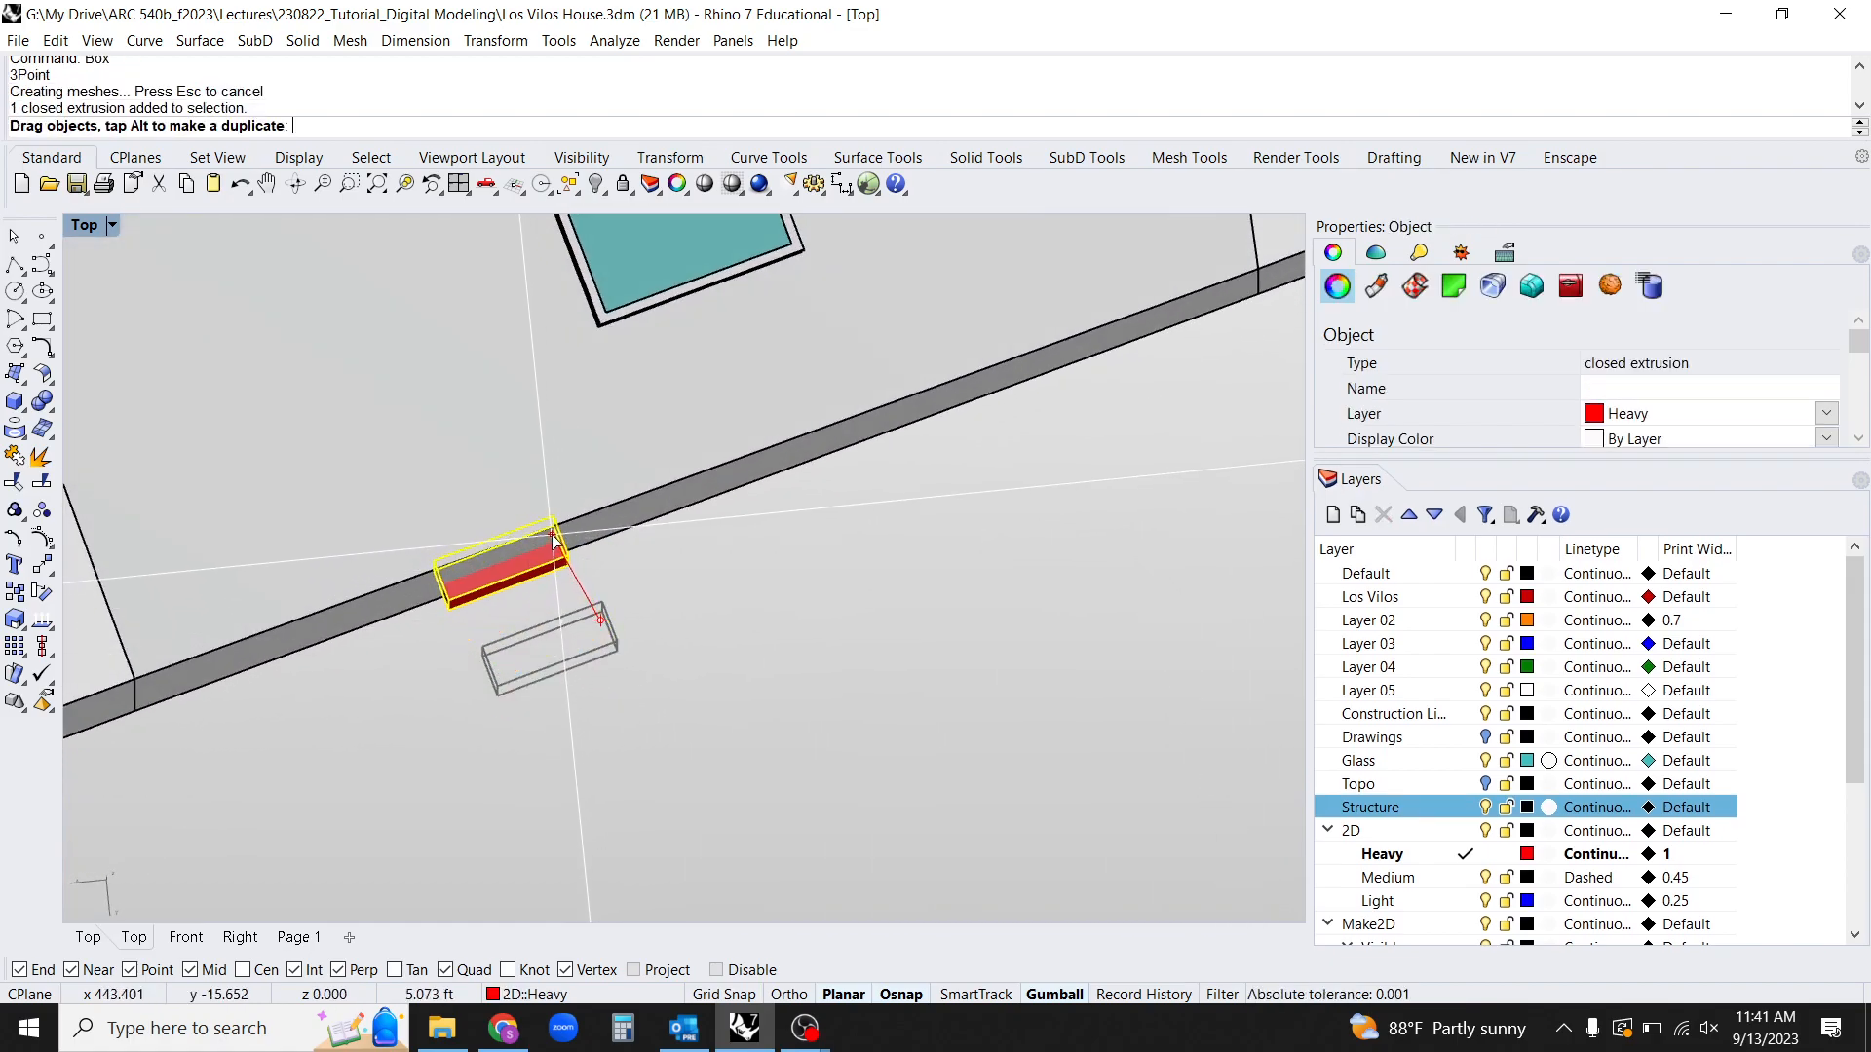
right_click_drag(546, 567, 538, 415, "ctrl+shift")
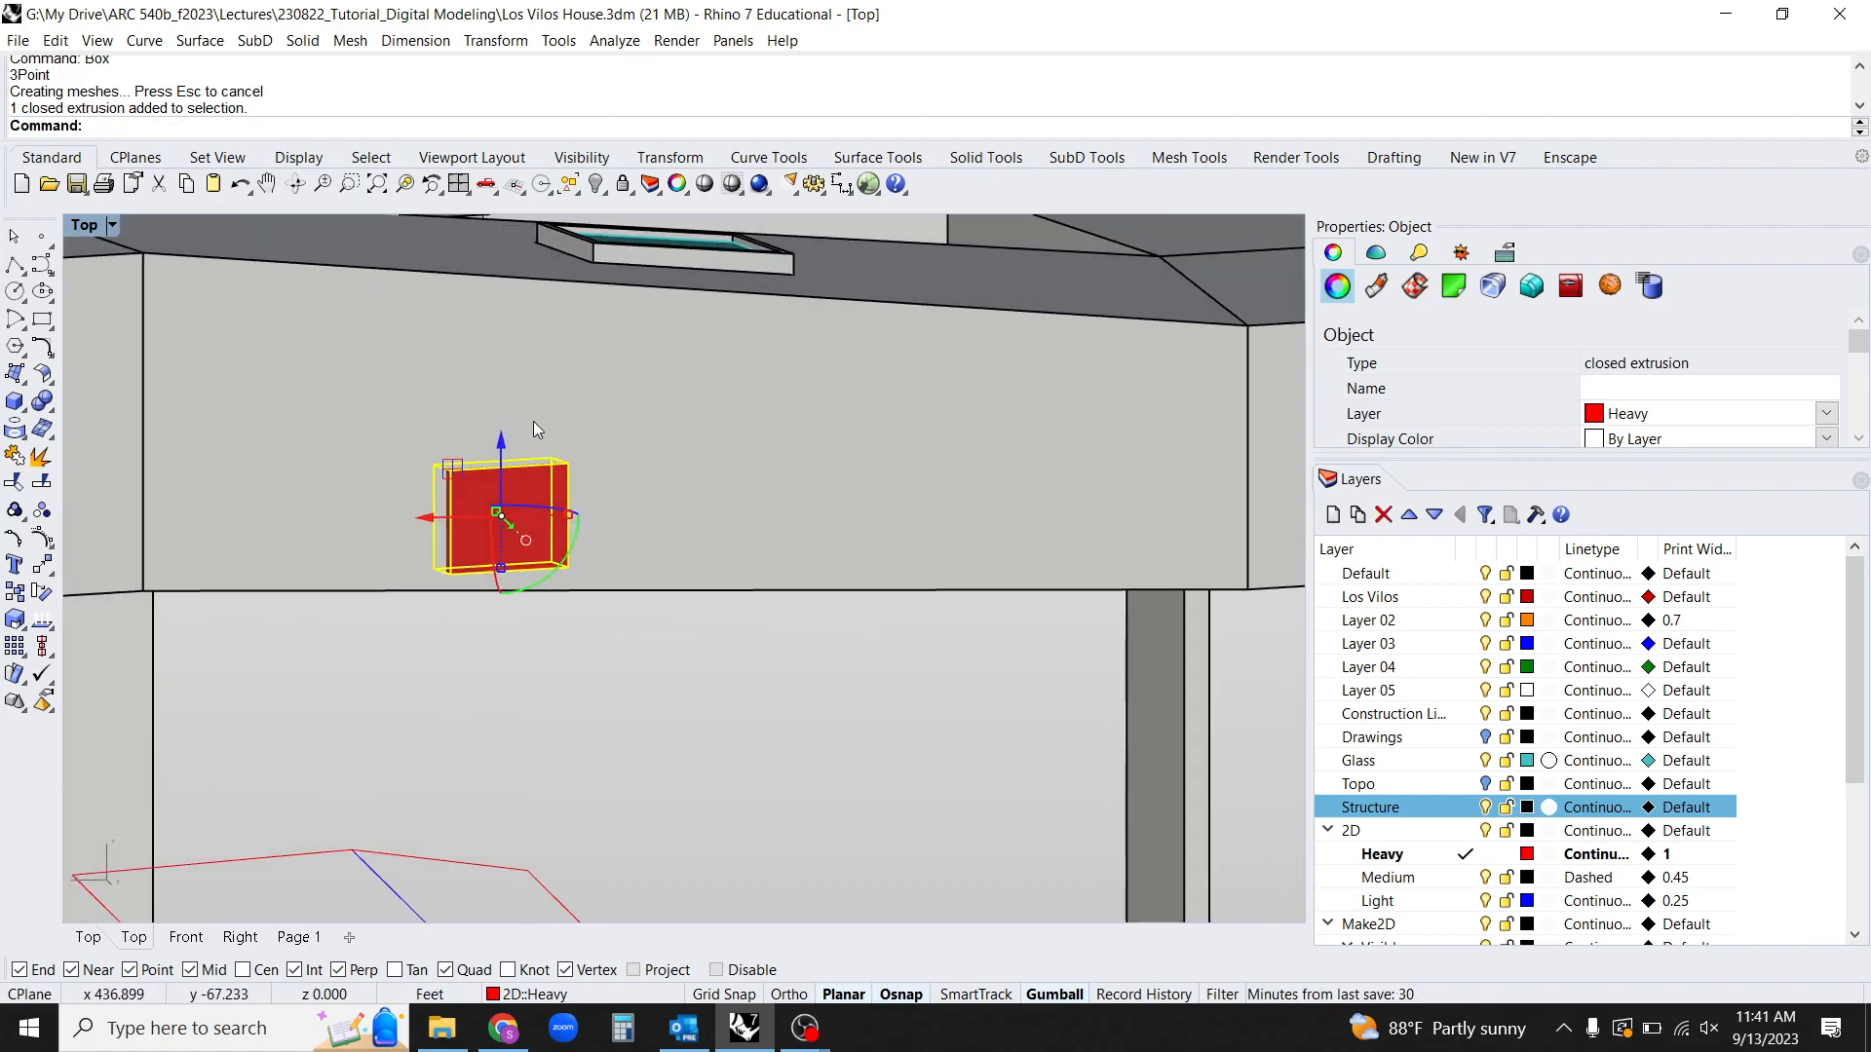
Raise the box slightly on the outer wall and examine how far it reaches into the wall in wireframe and ghosted display.
left_click_drag(500, 466, 501, 404)
right_click_drag(501, 404, 657, 600, "ctrl+shift")
key("ctrl+alt+w")
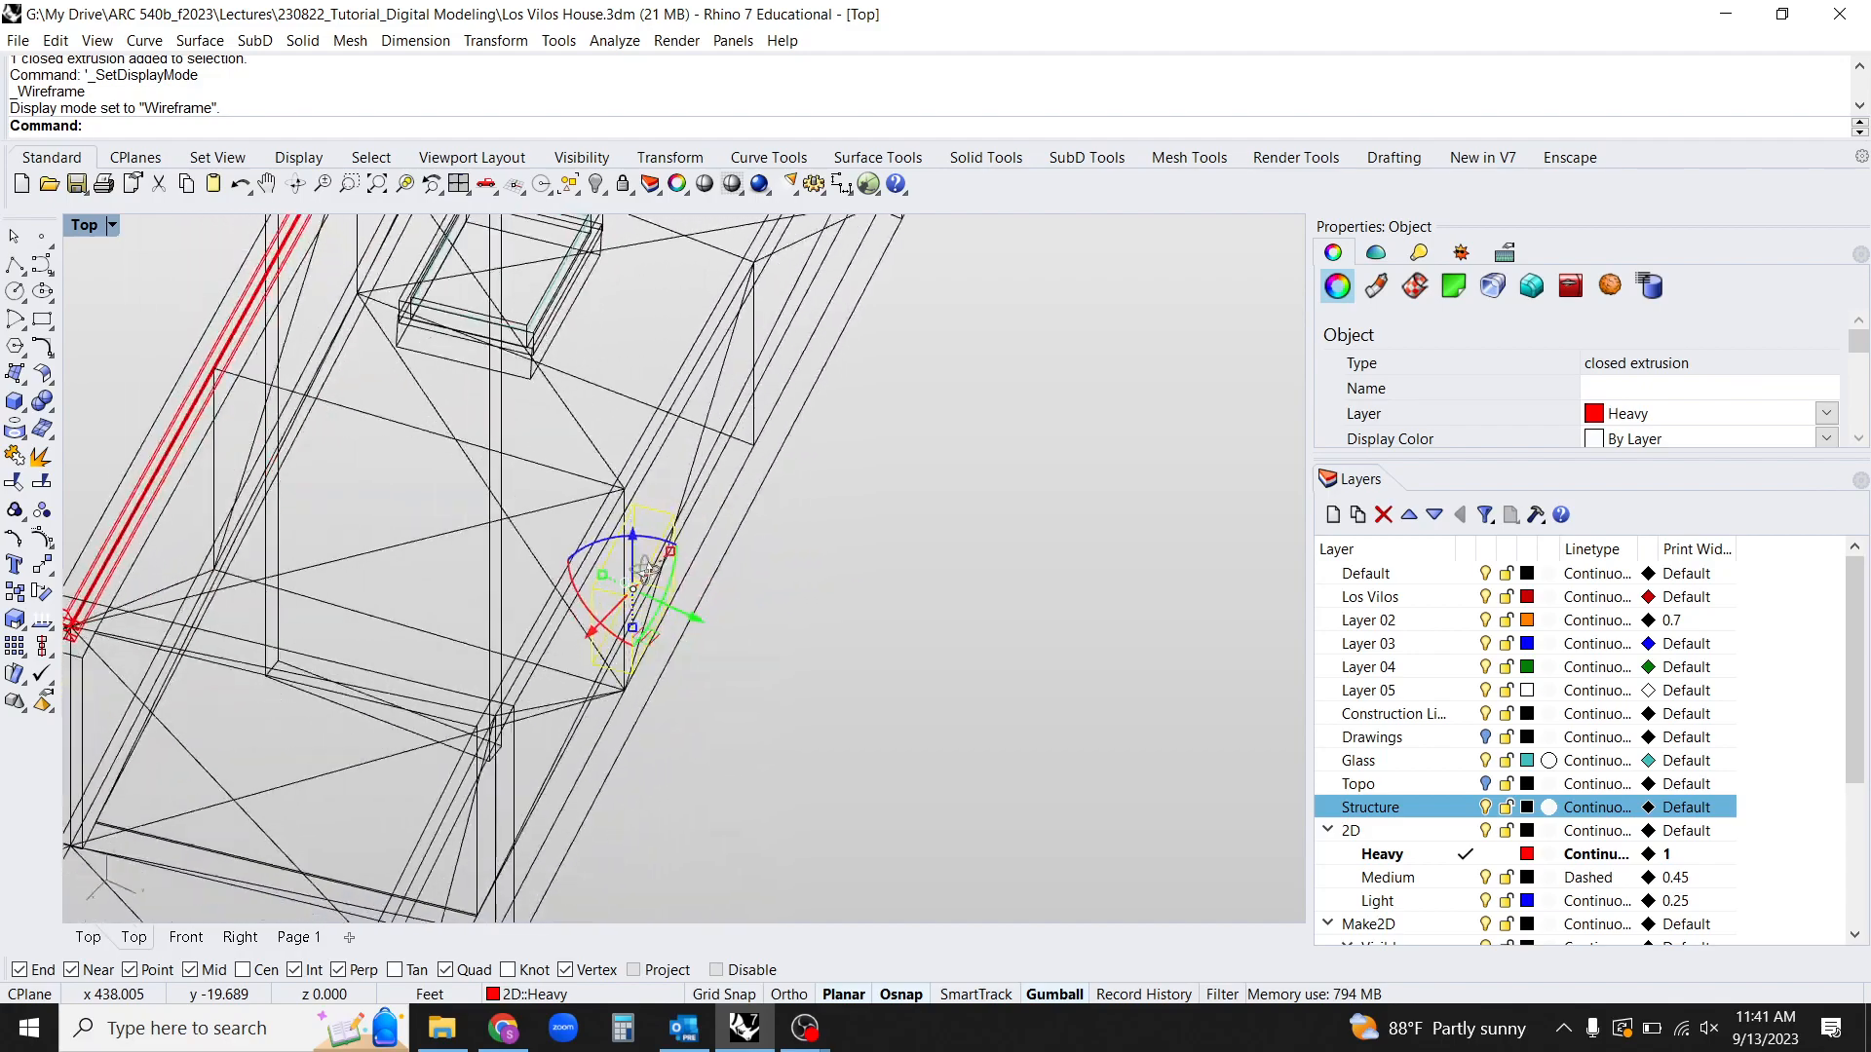
key("ctrl+alt+g")
scroll(616, 458, "up", 5)
right_click_drag(615, 459, 507, 370, "ctrl+shift")
Set the viewport to the Perspective view and zoom to the selected box.
left_click(111, 226)
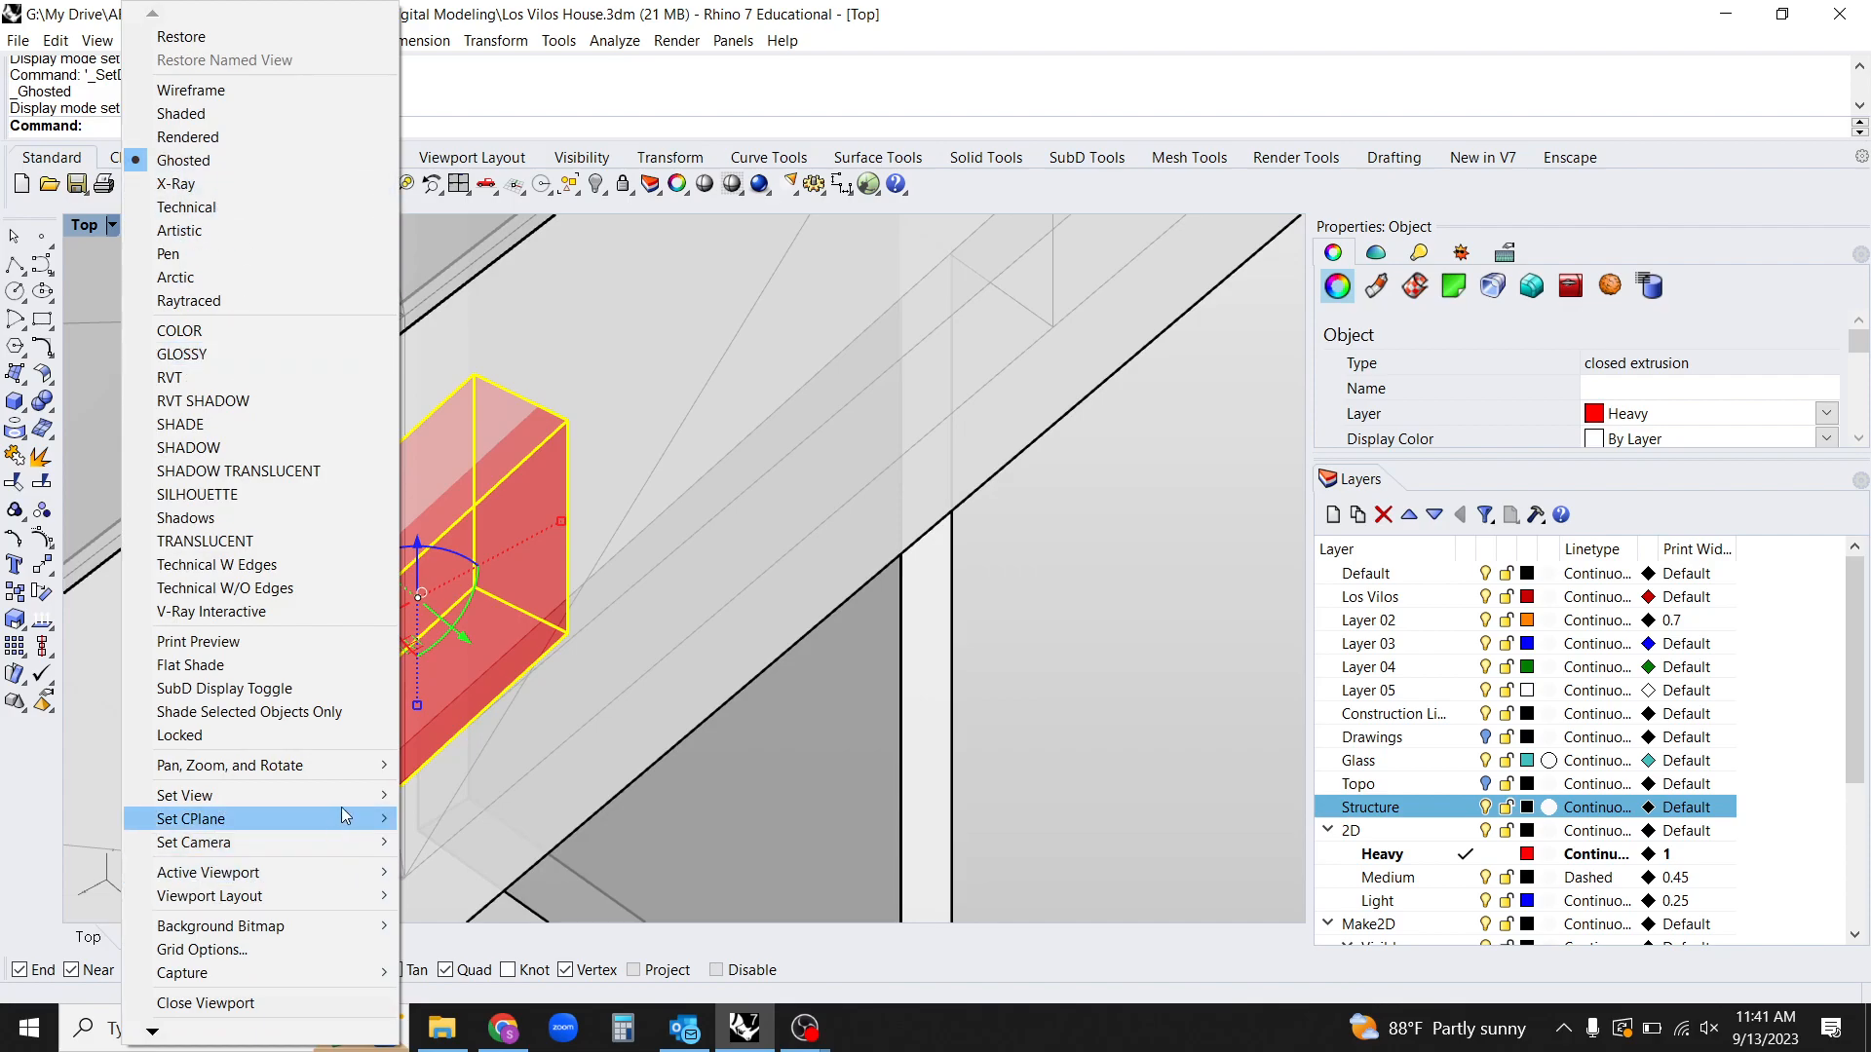
mouse_move(352, 799)
left_click(524, 617)
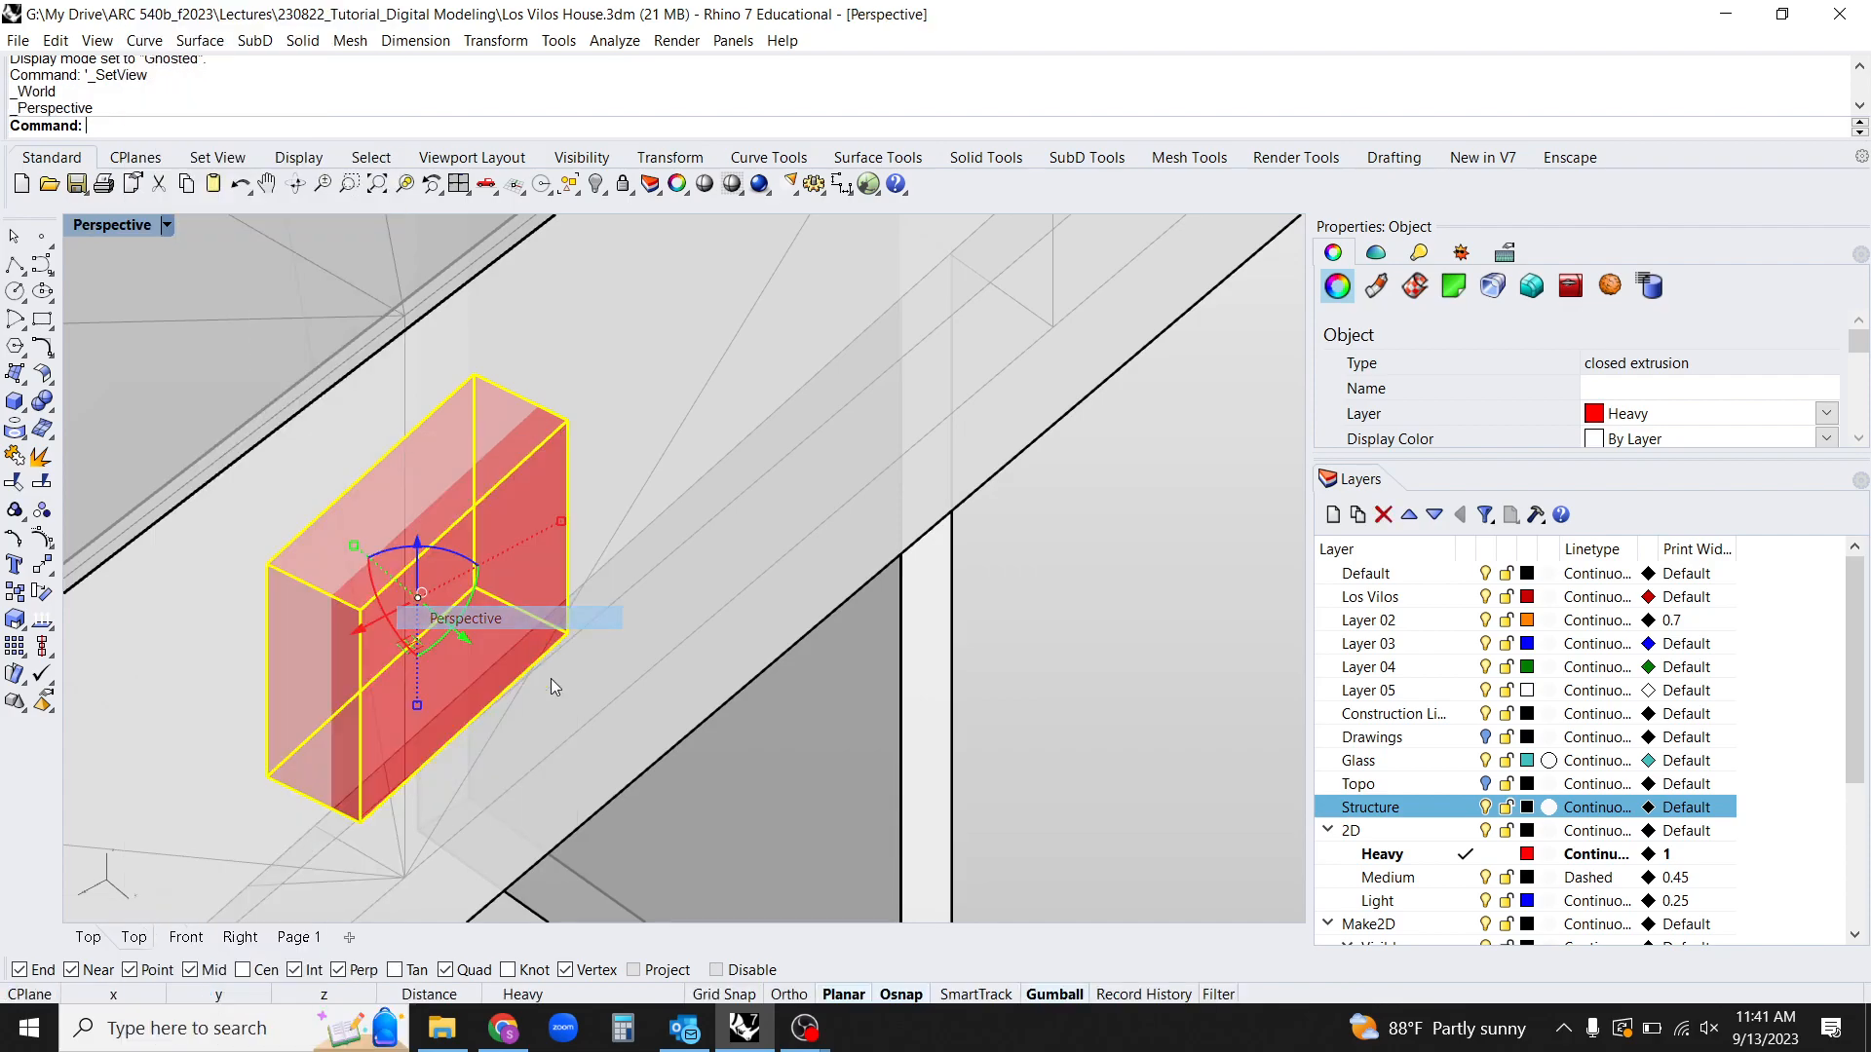
type("z")
key("Return")
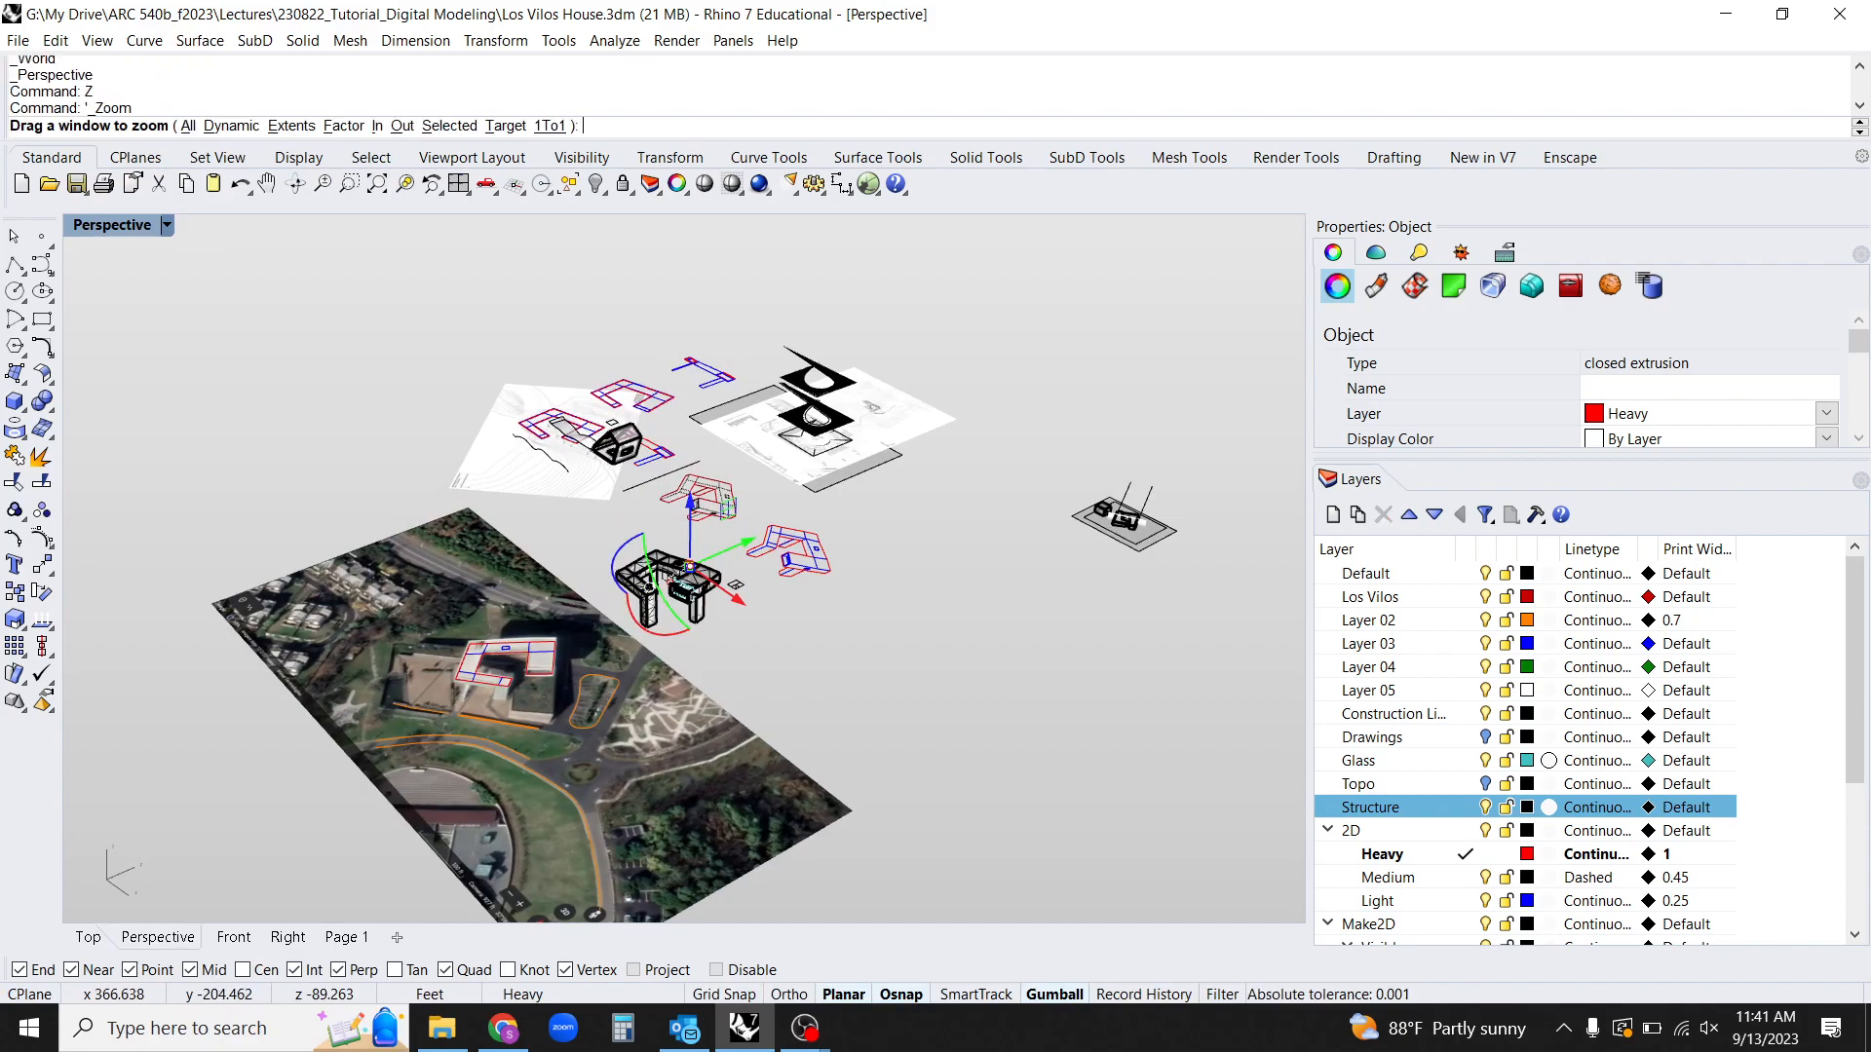
type("s")
key("Return")
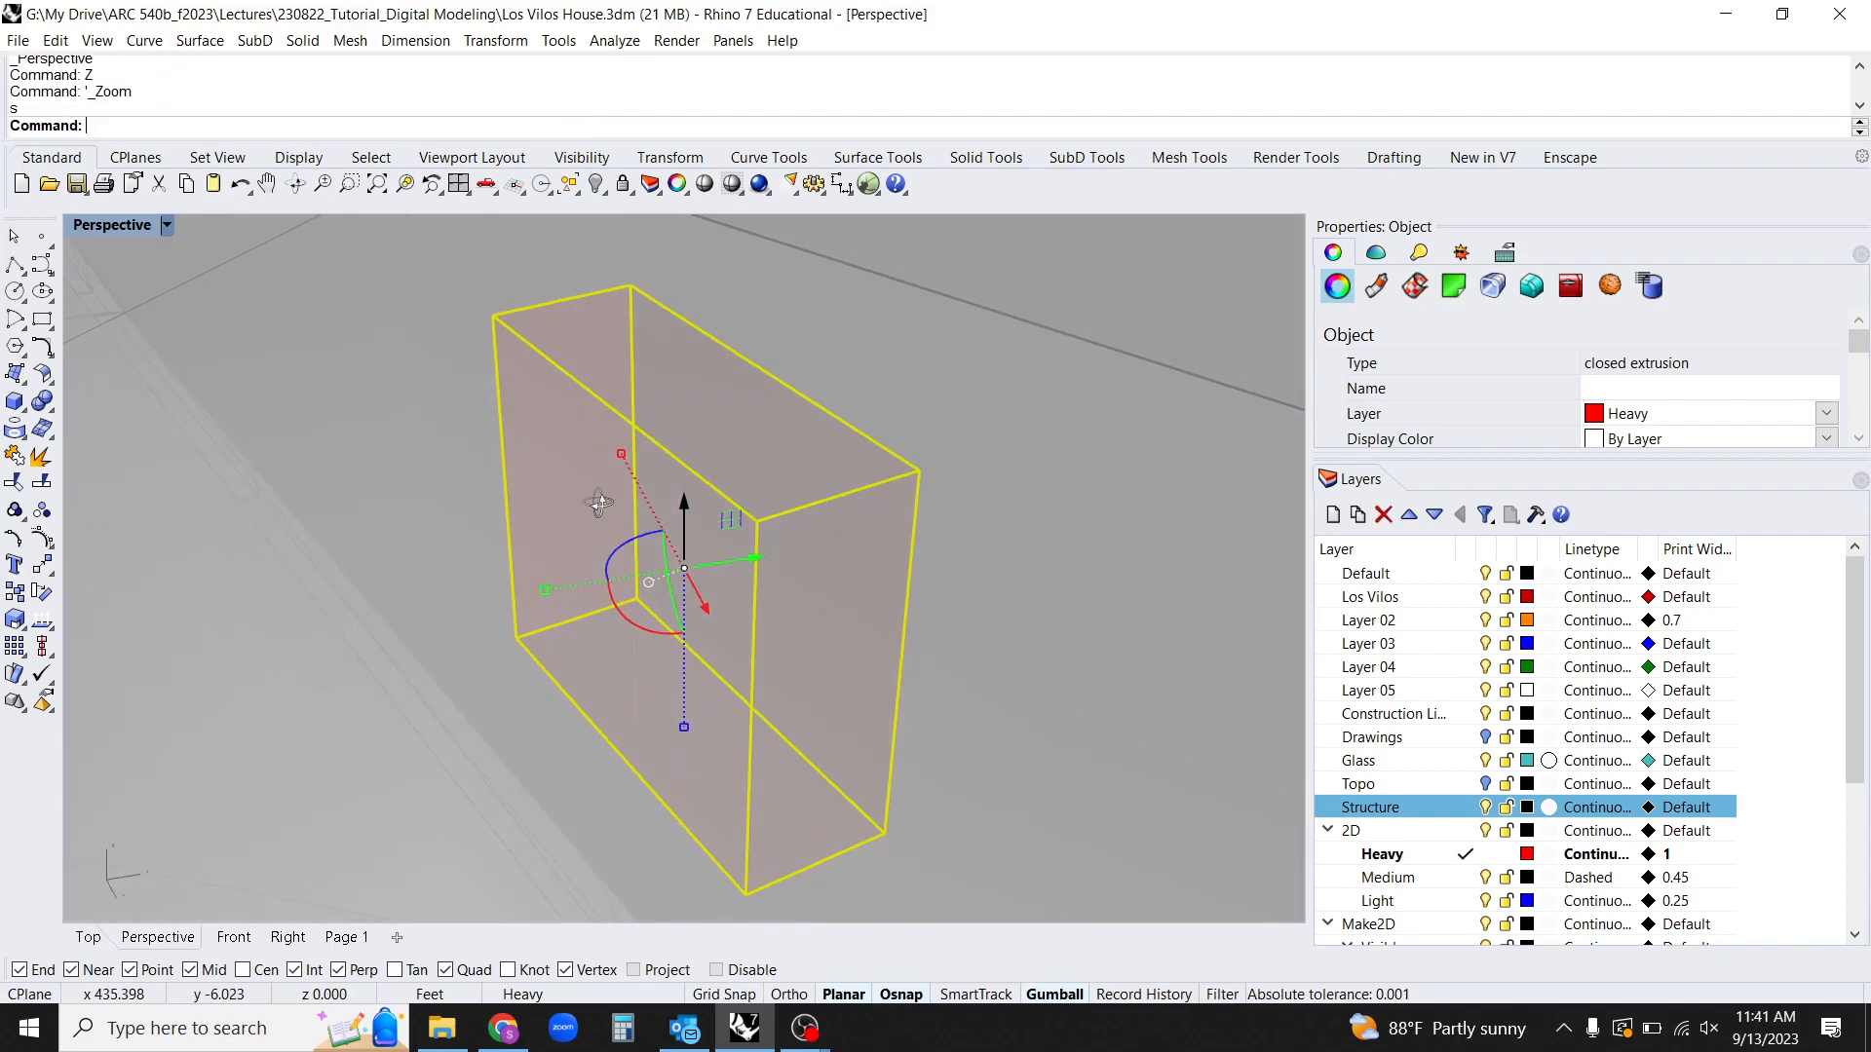
Stretch the box deeper through the wall thickness with Scale1D from its front corner, and return to shaded display.
mouse_move(598, 502)
right_mouse_down()
mouse_move(698, 441)
mouse_move(687, 507)
mouse_move(649, 516)
mouse_move(672, 581)
mouse_move(618, 598)
mouse_move(643, 653)
right_mouse_up()
key("ctrl+alt+s")
key("ctrl+alt+w")
key("ctrl+alt+g")
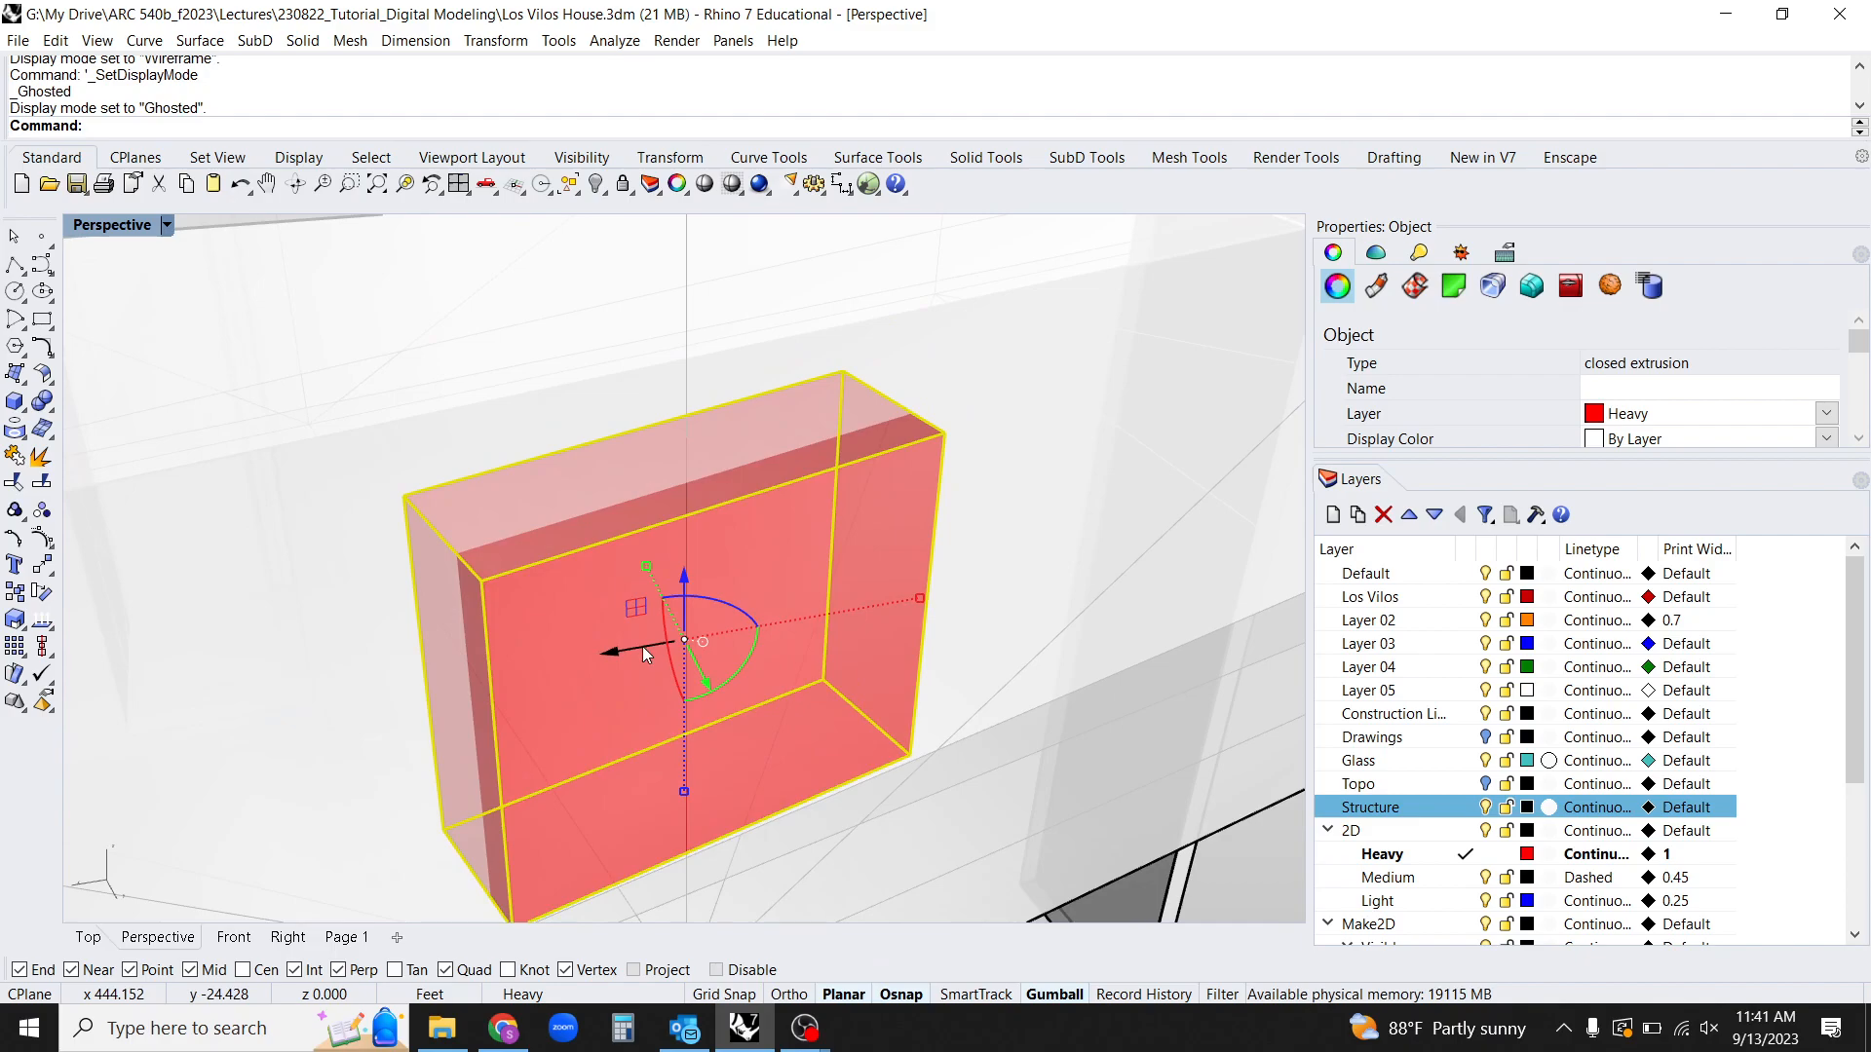
type("1D")
key("Return")
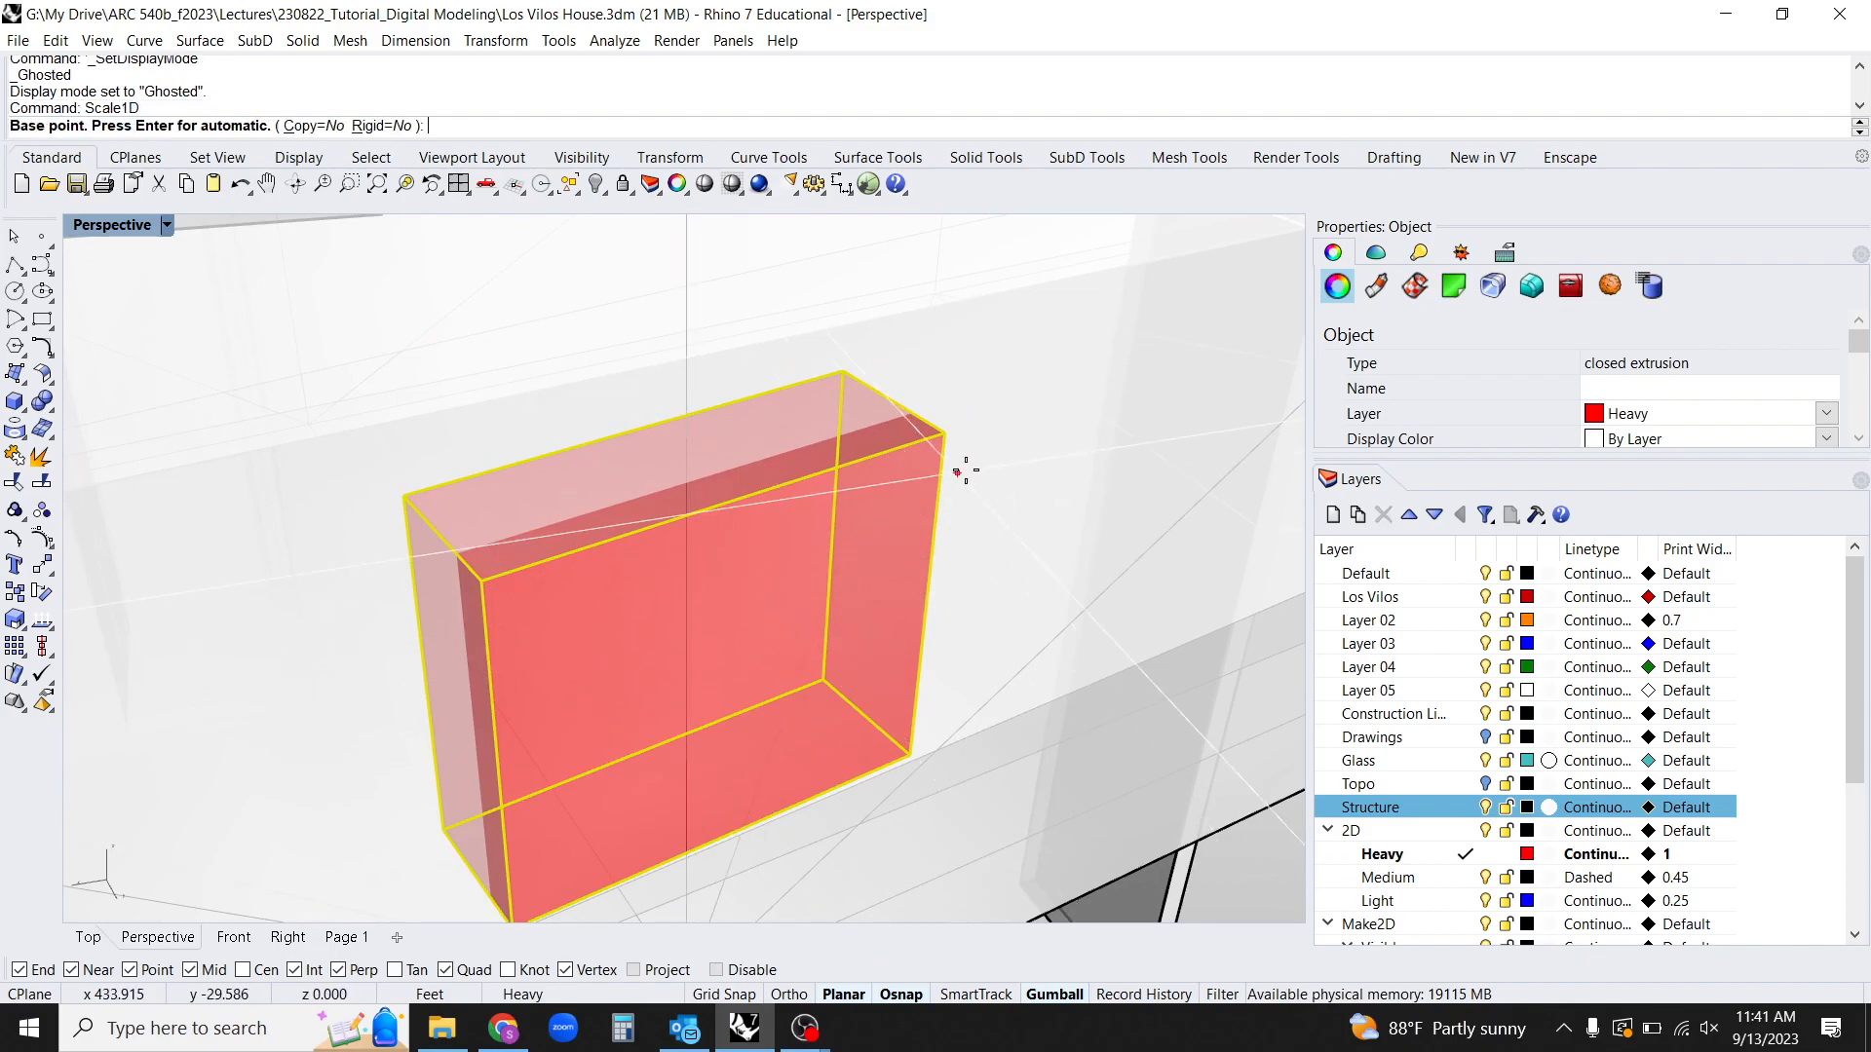
left_click(944, 433)
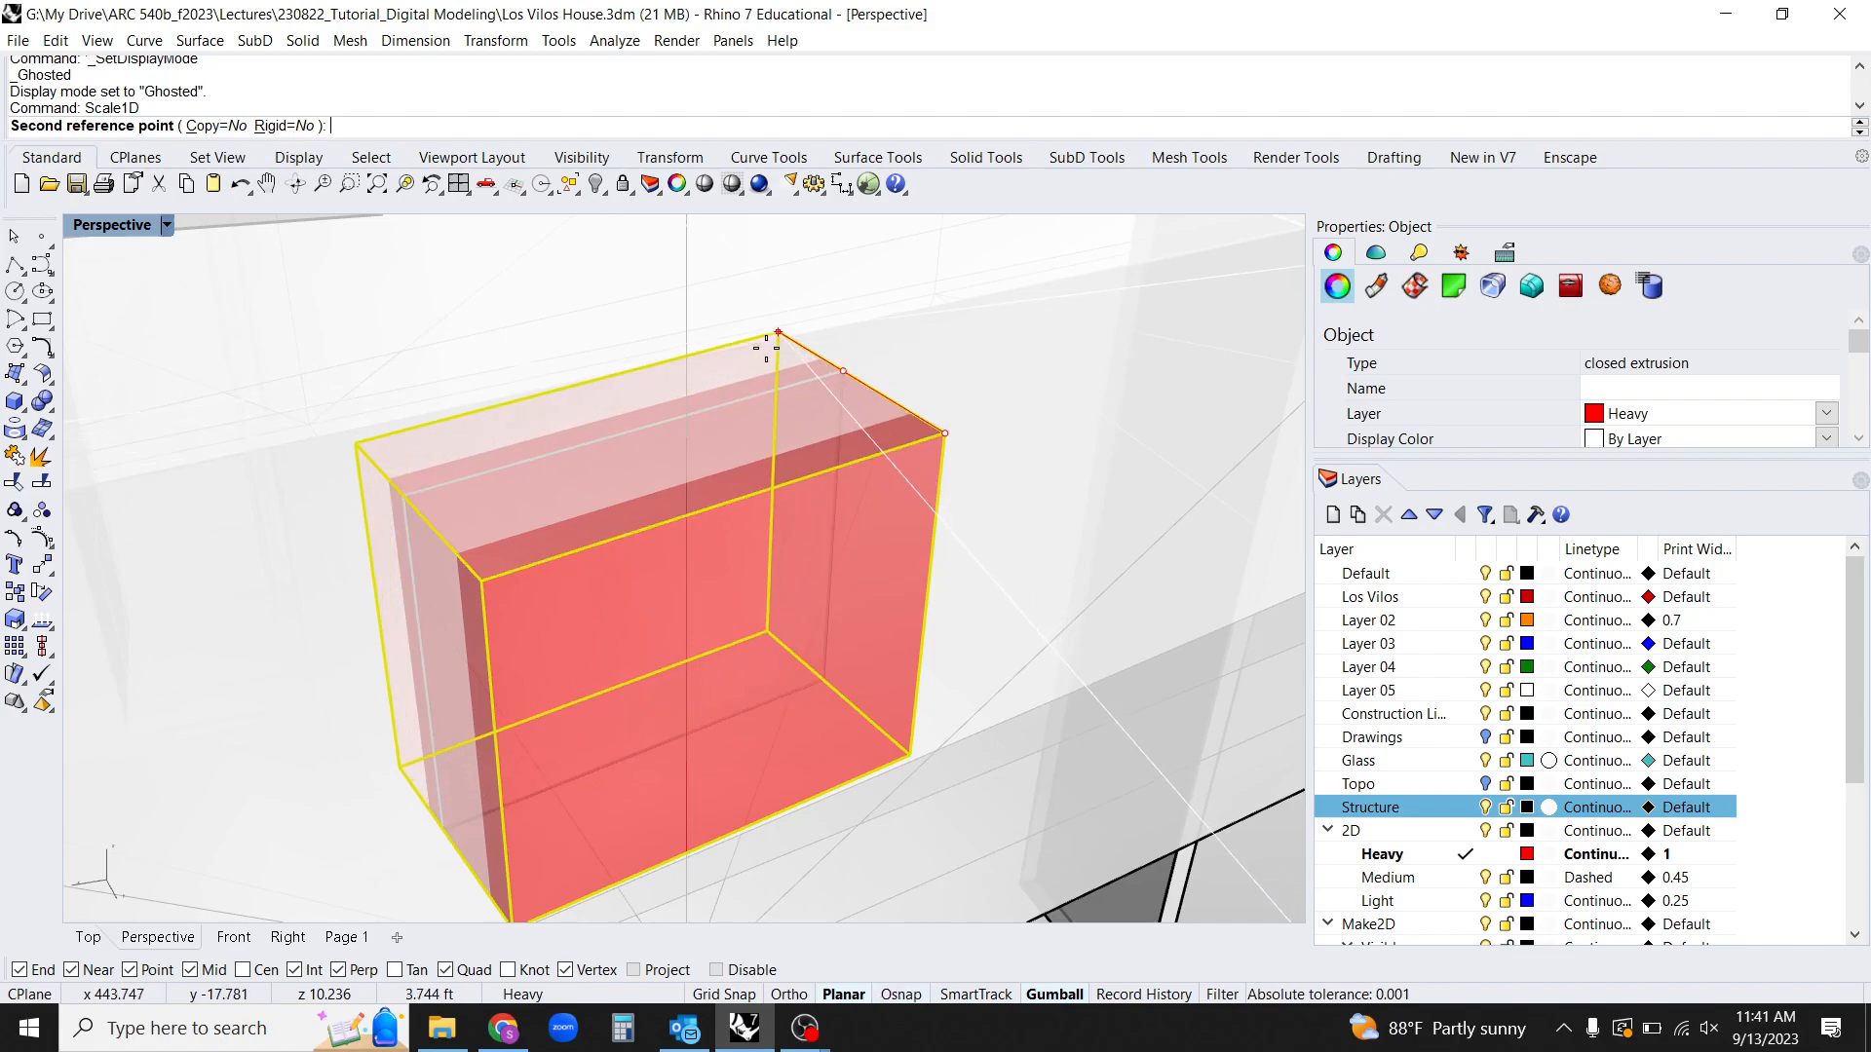
left_click(708, 340)
mouse_move(708, 340)
right_mouse_down()
mouse_move(910, 477)
mouse_move(1057, 448)
mouse_move(508, 553)
mouse_move(521, 624)
right_mouse_up()
key("Escape")
key("ctrl+alt+s")
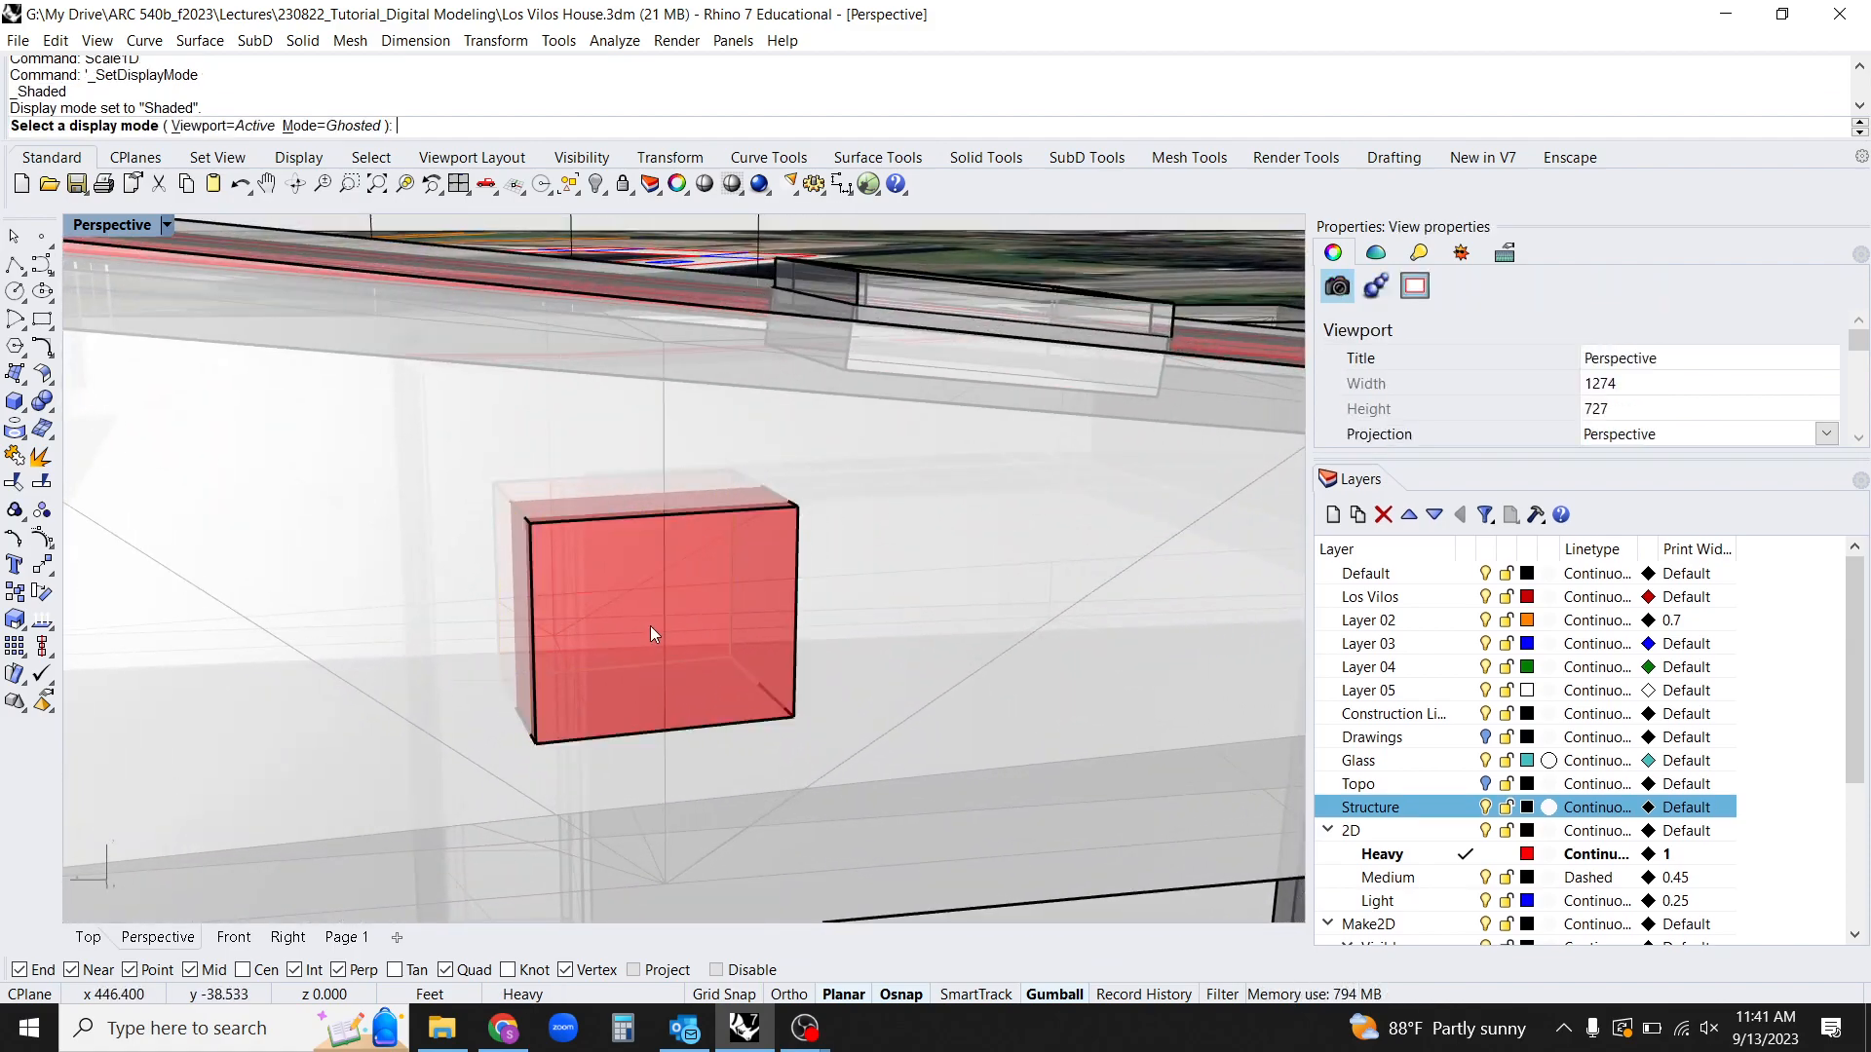
Try to subtract the box from the house polysurface with BooleanDifference.
scroll(710, 588, "down", 3)
mouse_move(710, 589)
right_mouse_down()
mouse_move(643, 695)
mouse_move(780, 739)
right_mouse_up()
left_click(838, 678)
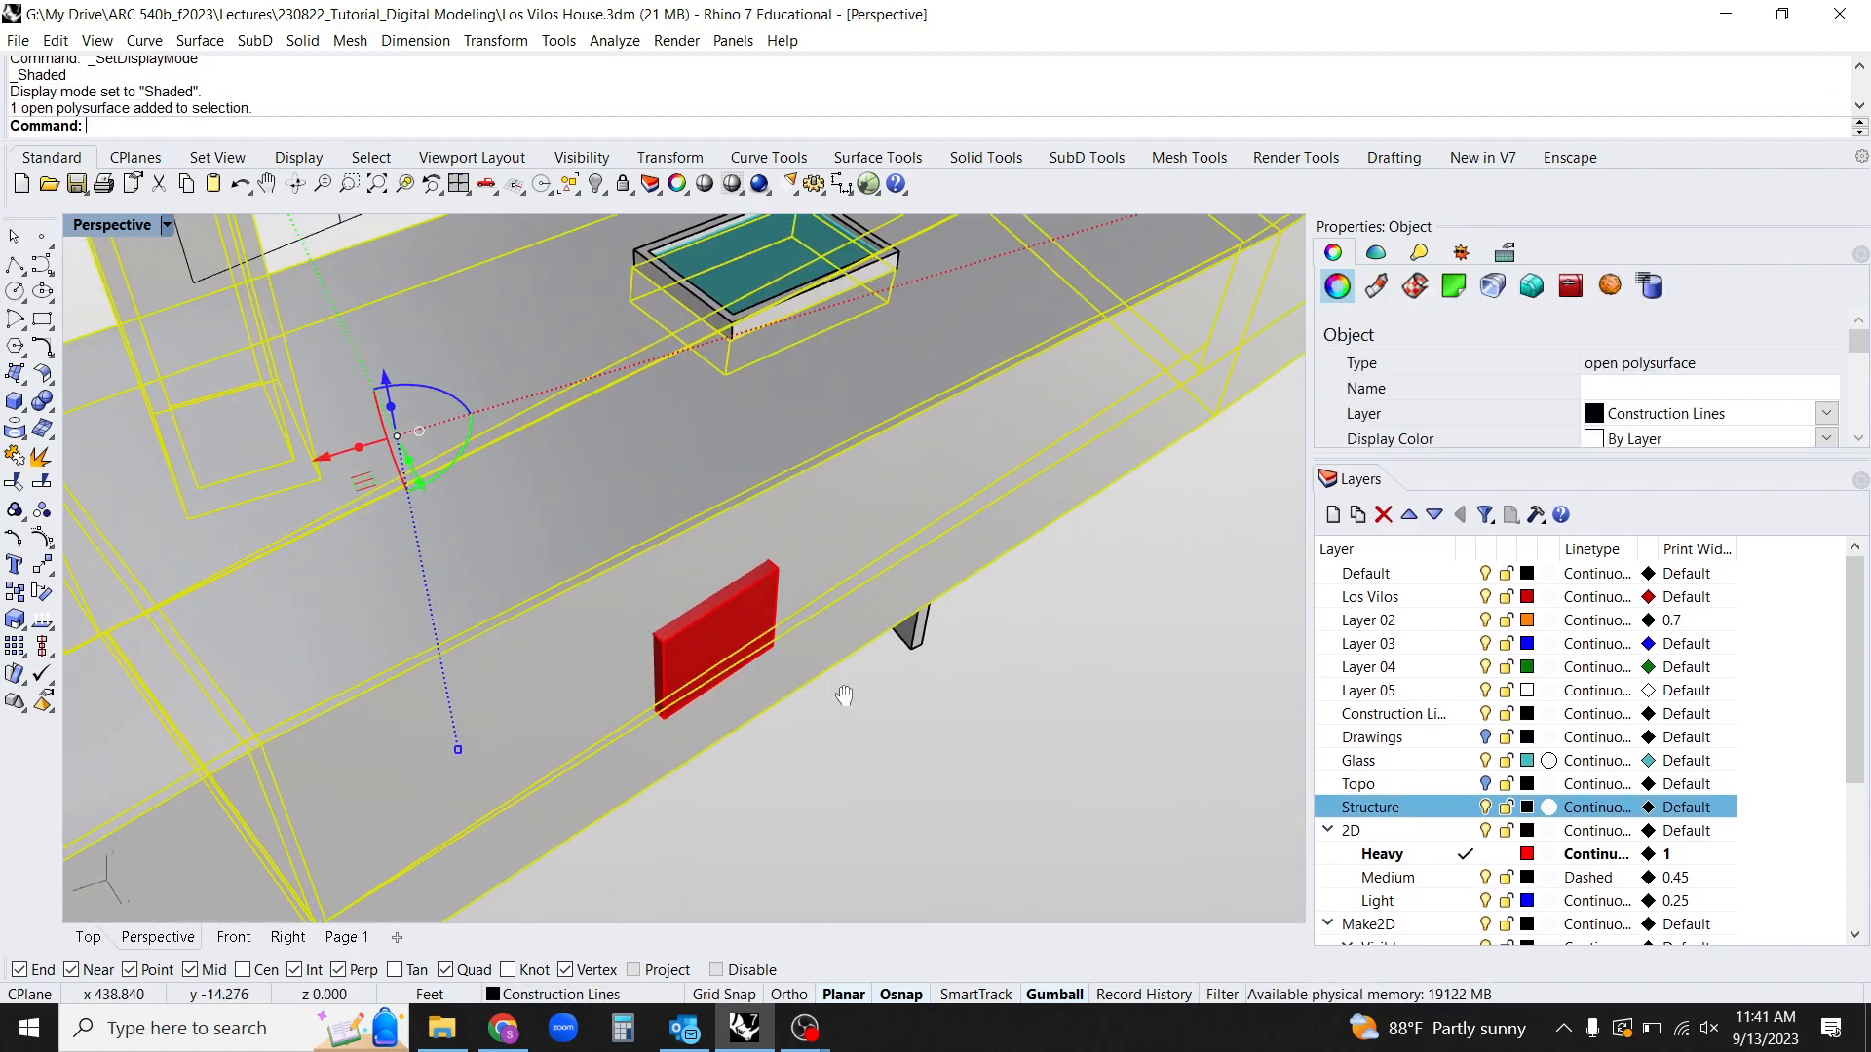
right_click_drag(697, 653, 670, 703)
type("BooleanDifference")
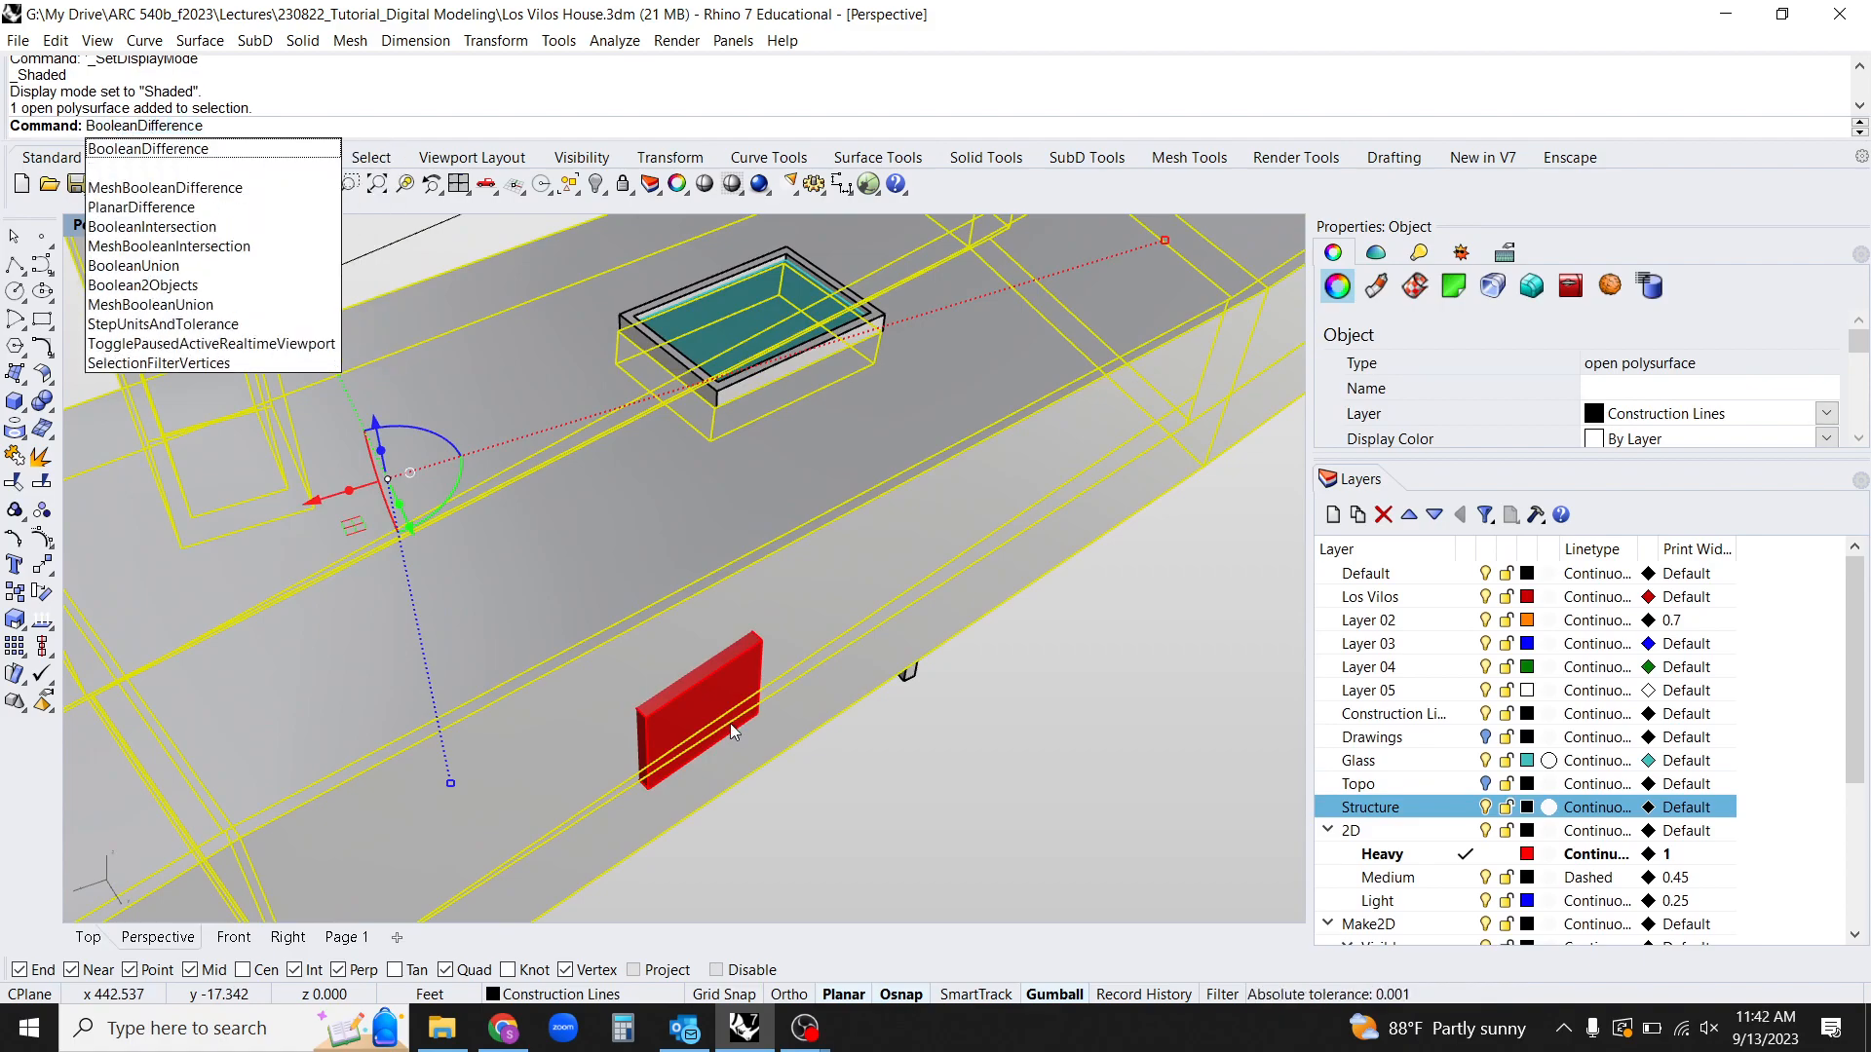
key("Return")
right_click_drag(704, 780, 705, 713)
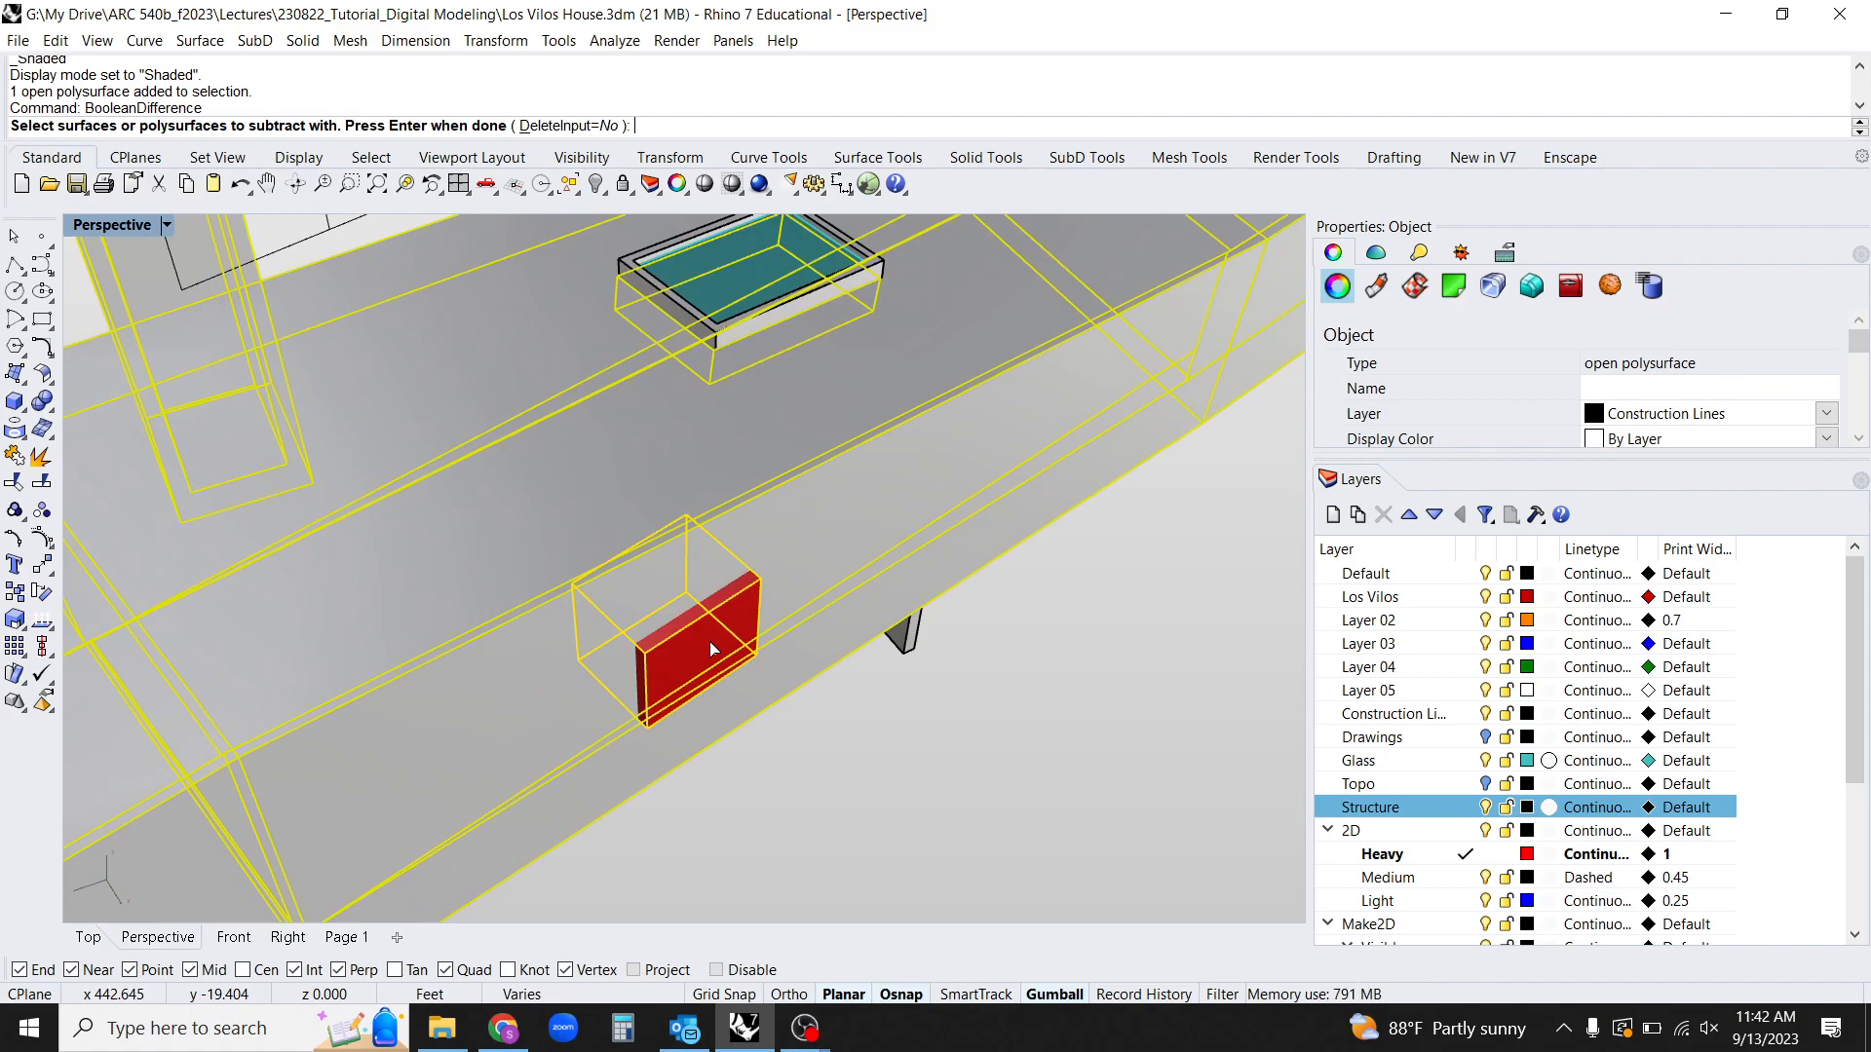
key("Return")
Delete the red box extrusion to check the wall behind it, and undo the deletion.
right_click_drag(886, 779, 634, 618)
left_click(362, 727)
left_click(612, 610)
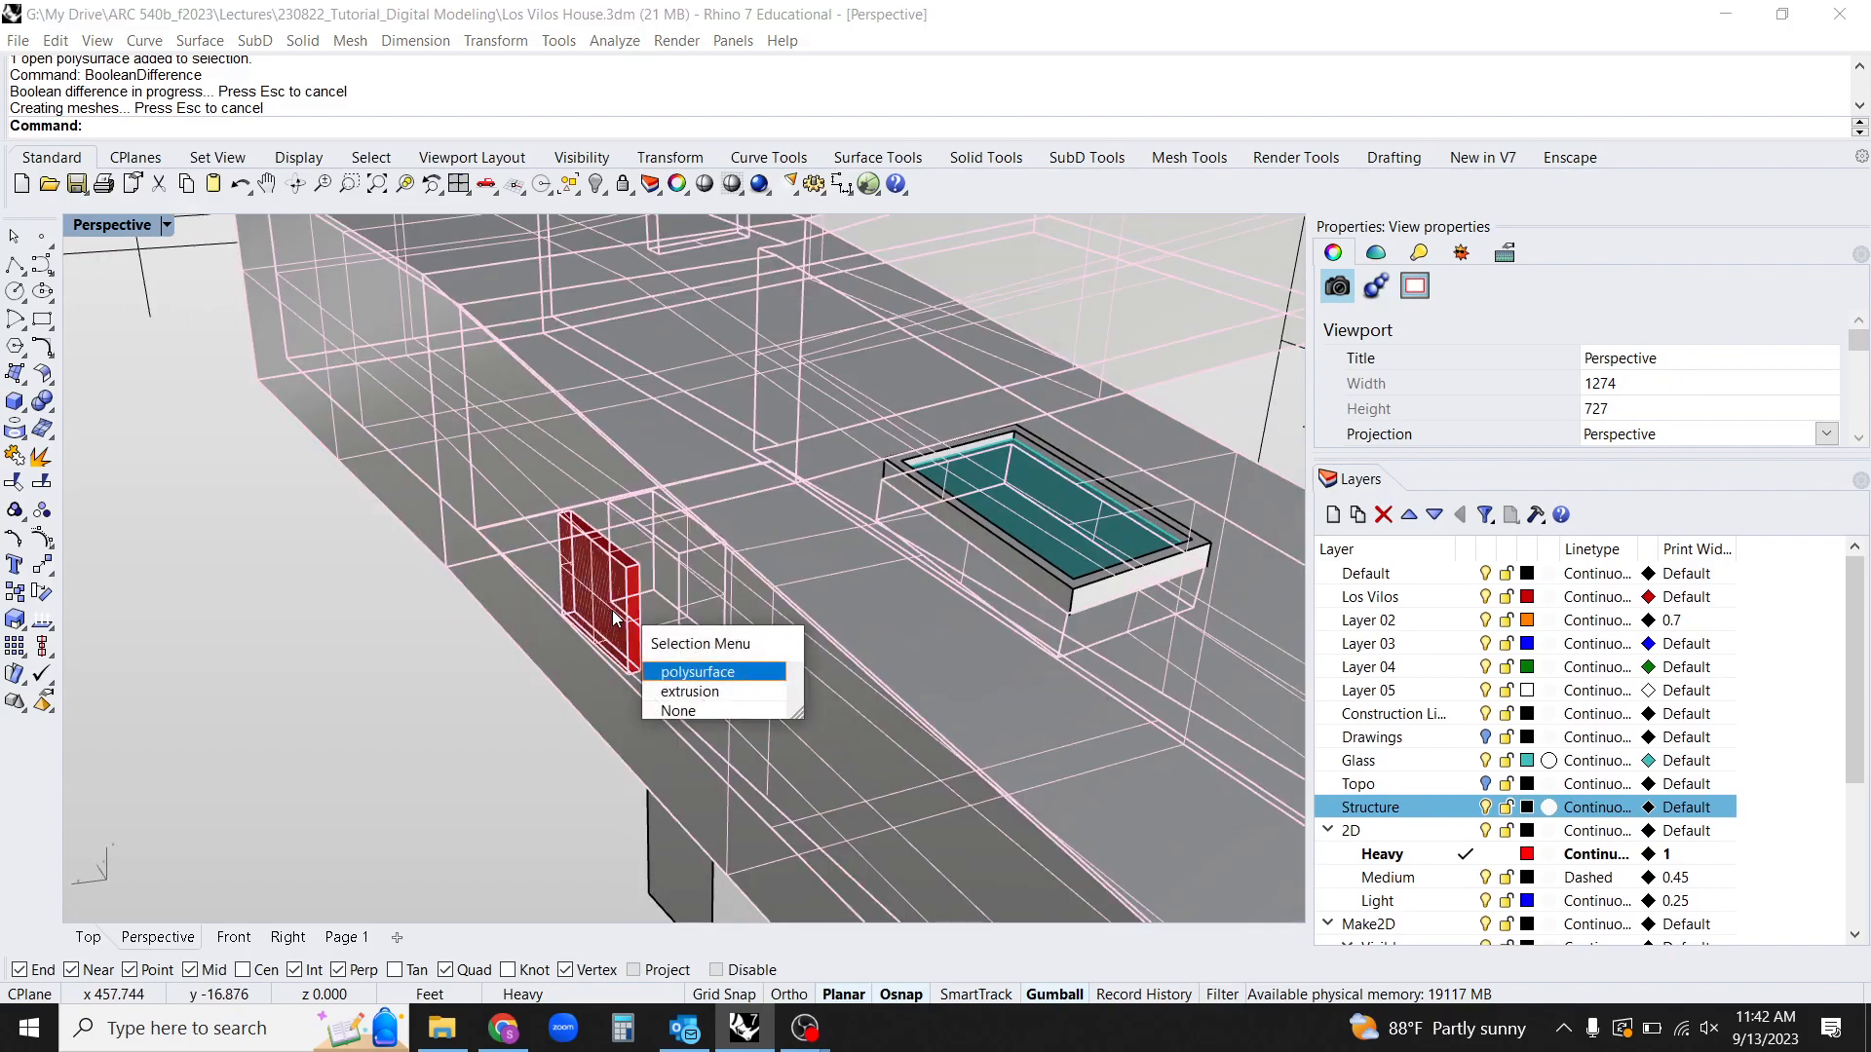
left_click(686, 693)
type("d")
key("space")
right_click_drag(674, 716, 851, 709)
key("ctrl+z")
Inspect the house polysurface around the attempted cut and undo the Boolean difference.
right_click_drag(785, 653, 866, 773, "ctrl")
scroll(822, 738, "up", 4)
left_click(763, 494)
right_click_drag(727, 521, 757, 574, "shift")
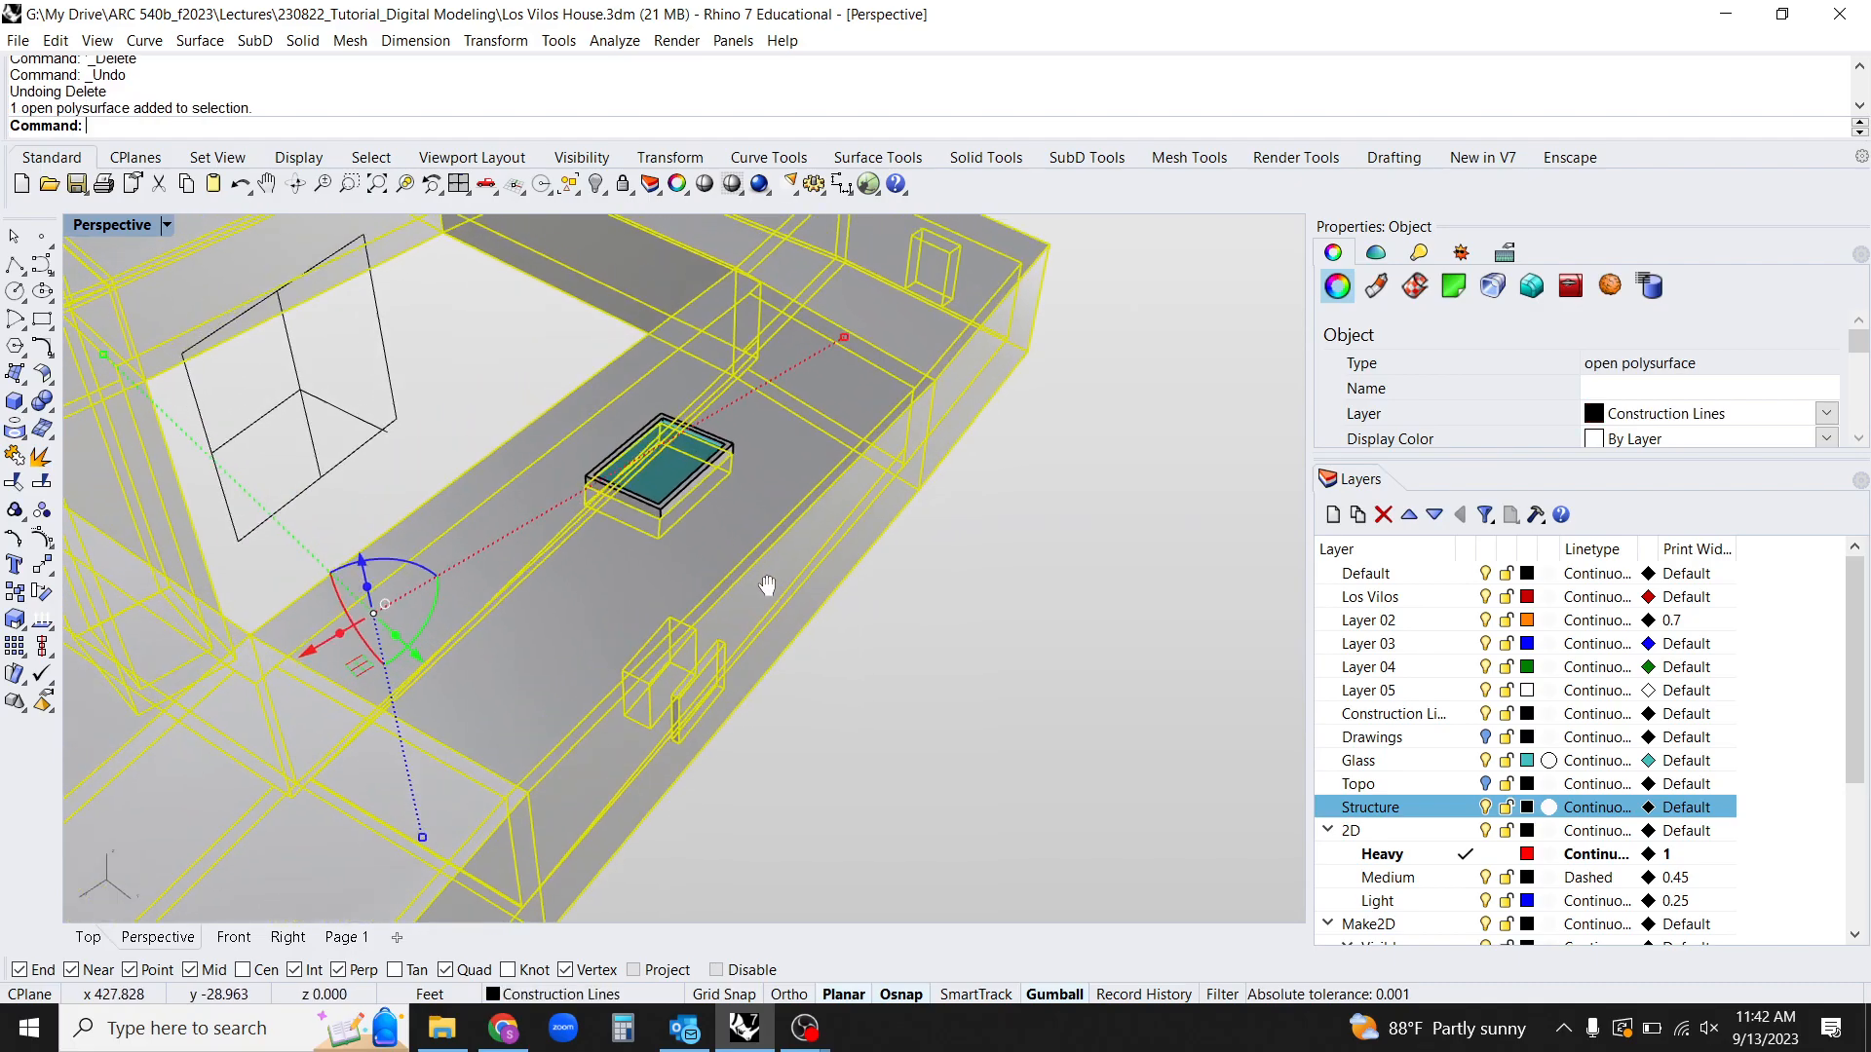
scroll(637, 616, "down", 3)
right_click_drag(546, 779, 701, 497)
right_click_drag(672, 516, 565, 640)
scroll(770, 633, "up", 8)
key("ctrl+z")
Move the box out of the wall to the open space in front of the house.
scroll(763, 703, "down", 9)
left_click(722, 629)
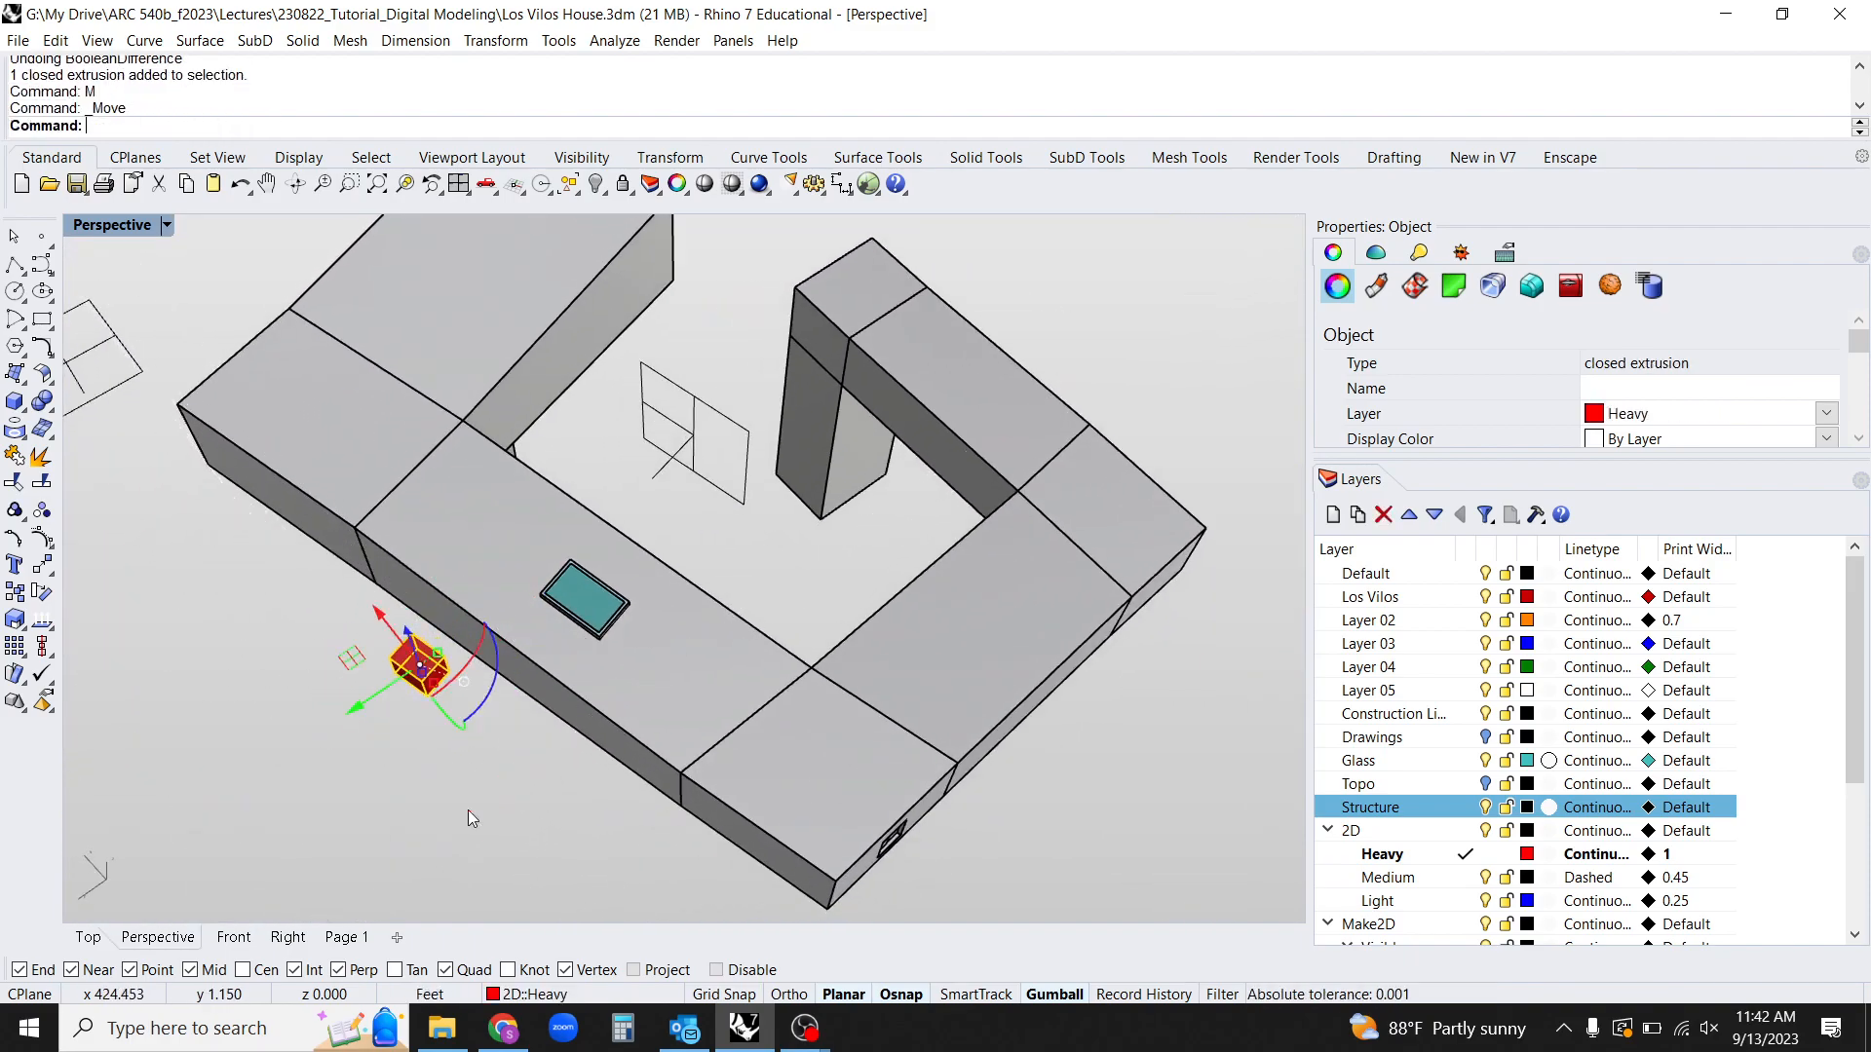
right_click_drag(468, 817, 629, 824, "shift")
Create a thin, upright rectangular plate as a 3Point box in front of the small box.
type("box")
key("Return")
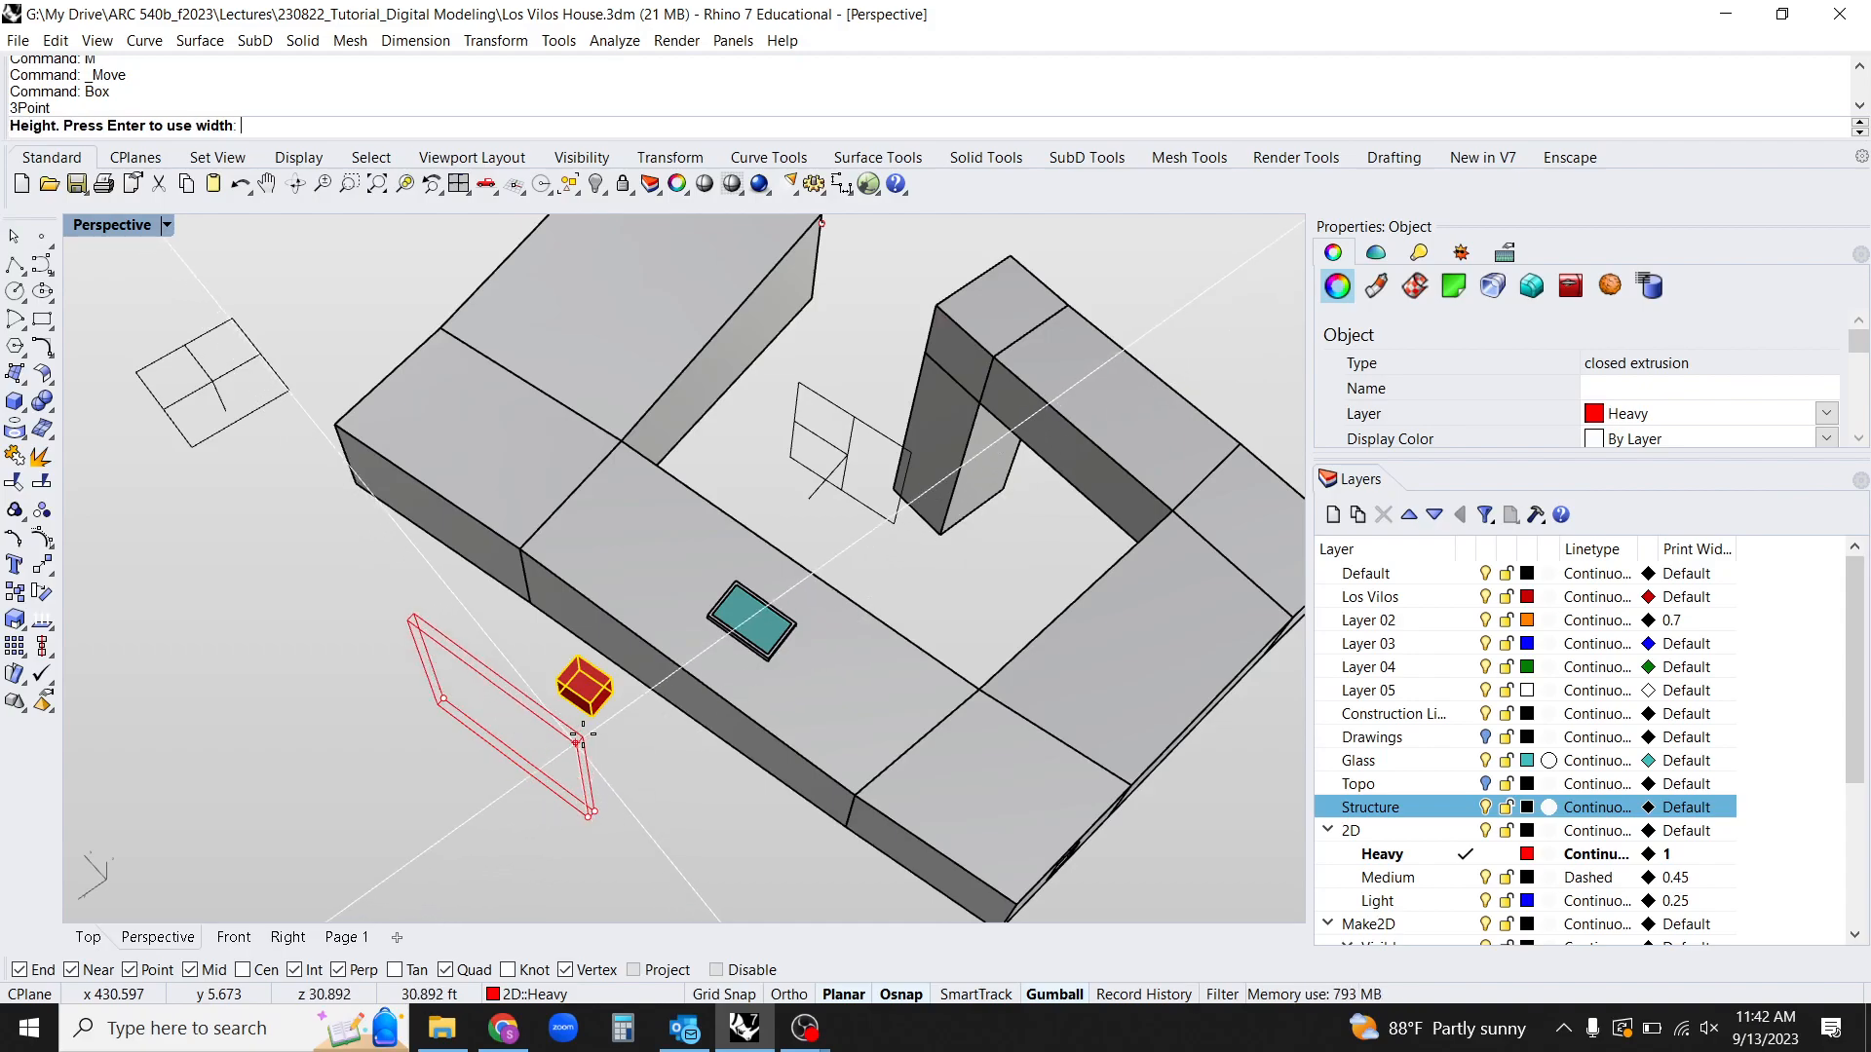
left_click(583, 770)
scroll(430, 676, "up", 10)
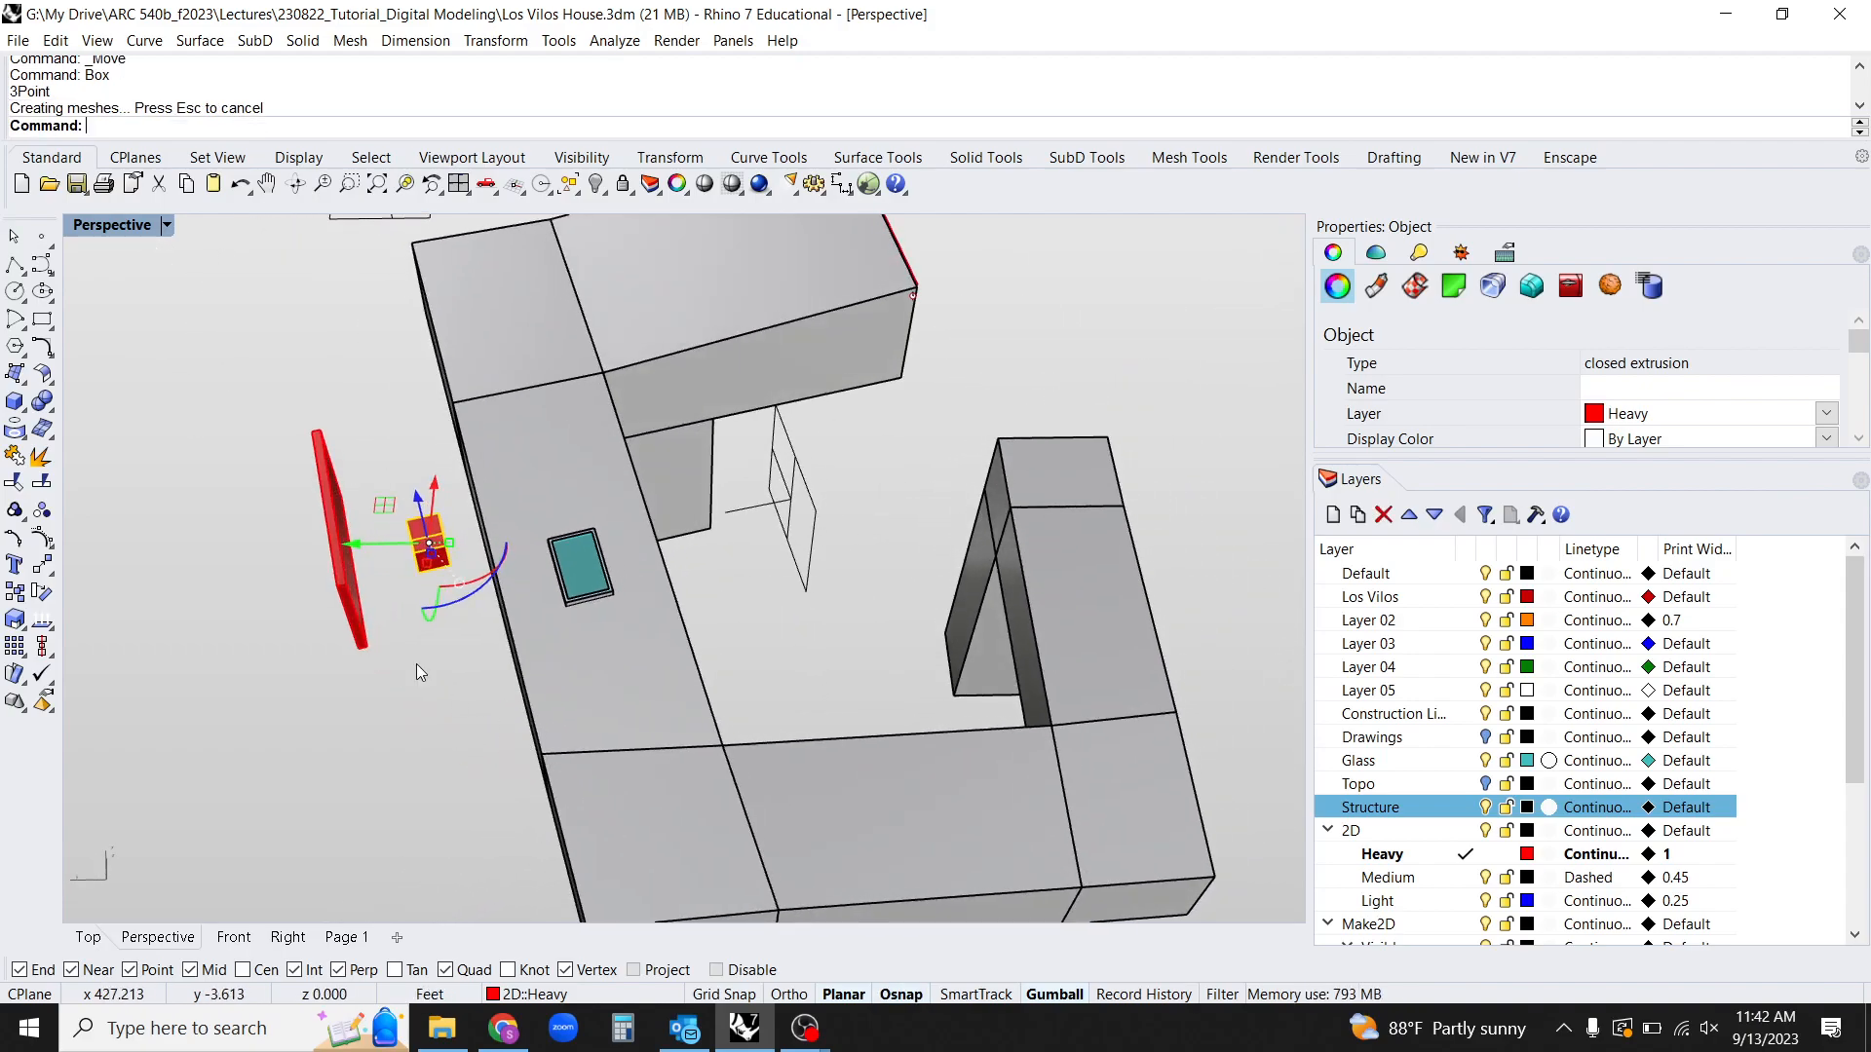
Move the small box away from the house until it passes through the plate, and zoom to it.
left_click_drag(1016, 531, 683, 555)
right_click_drag(683, 555, 865, 755)
type("zsa")
key("Return")
Subtract the small box from the plate with BooleanDifference.
scroll(902, 579, "down", 5)
left_click(901, 725)
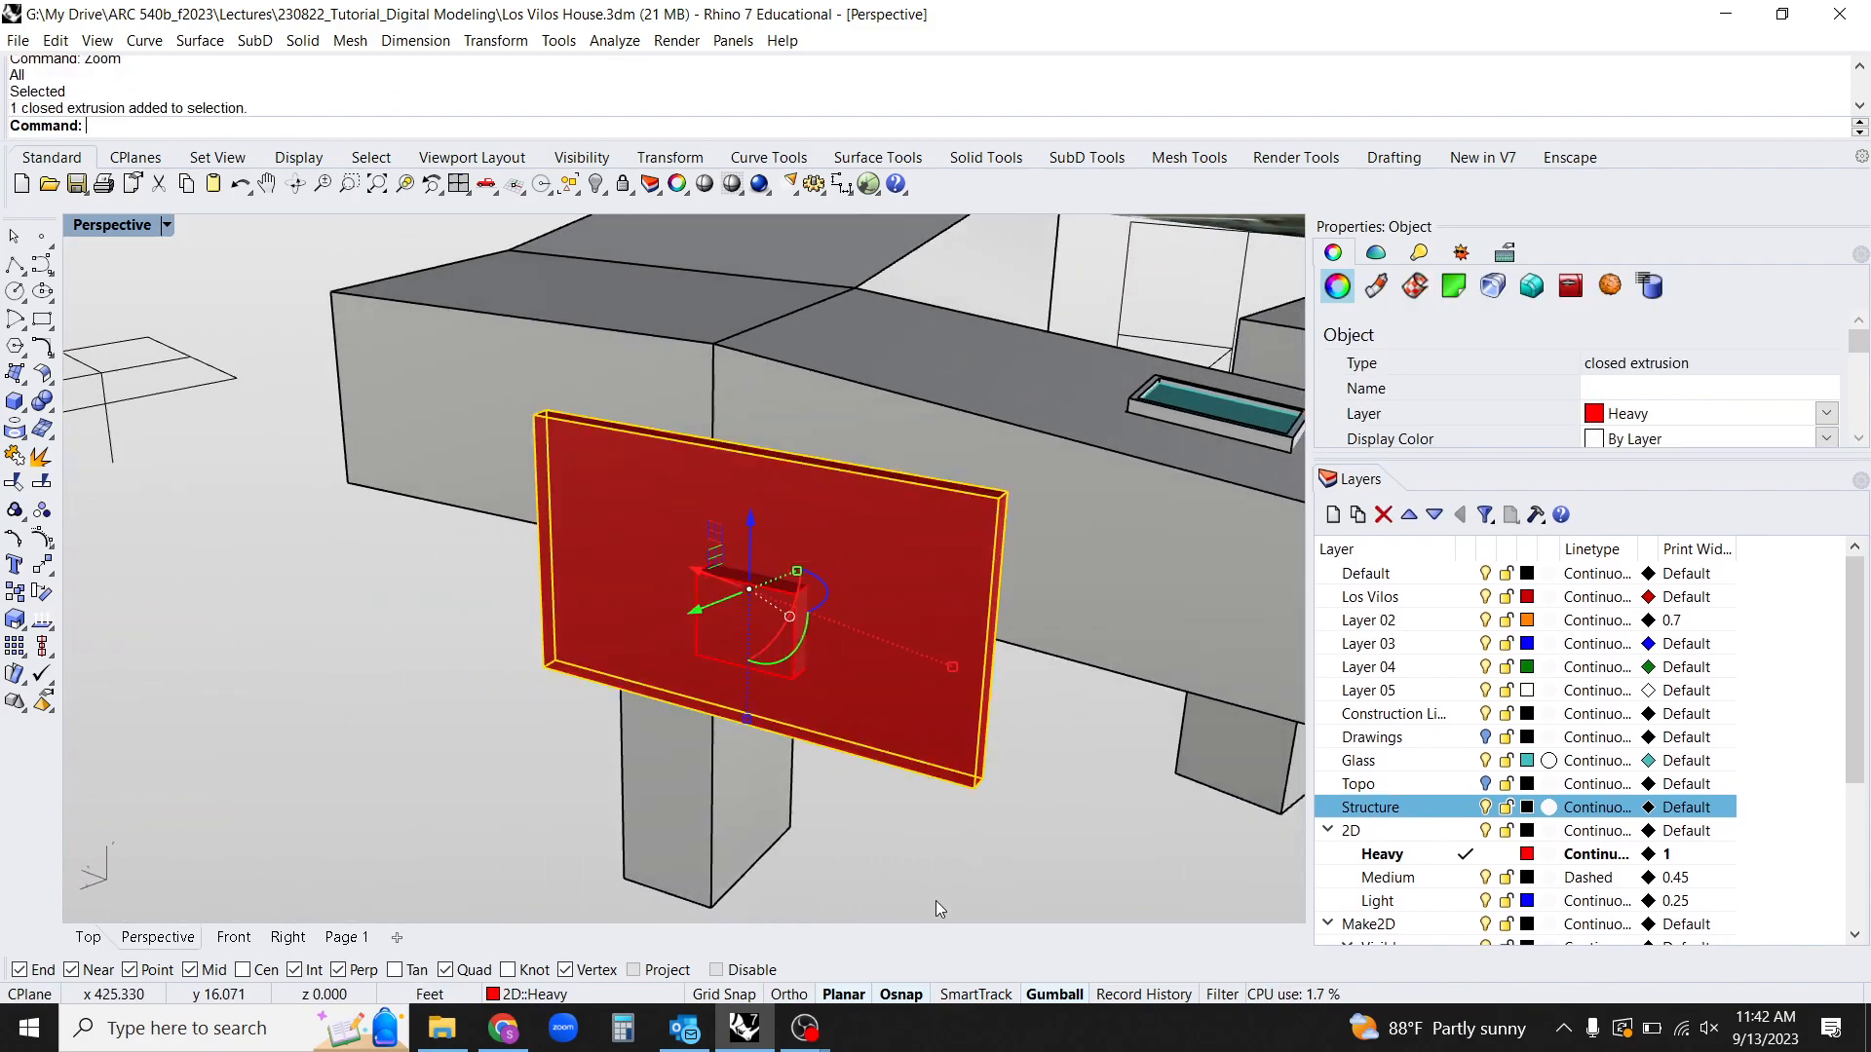
type("BooleanDifference")
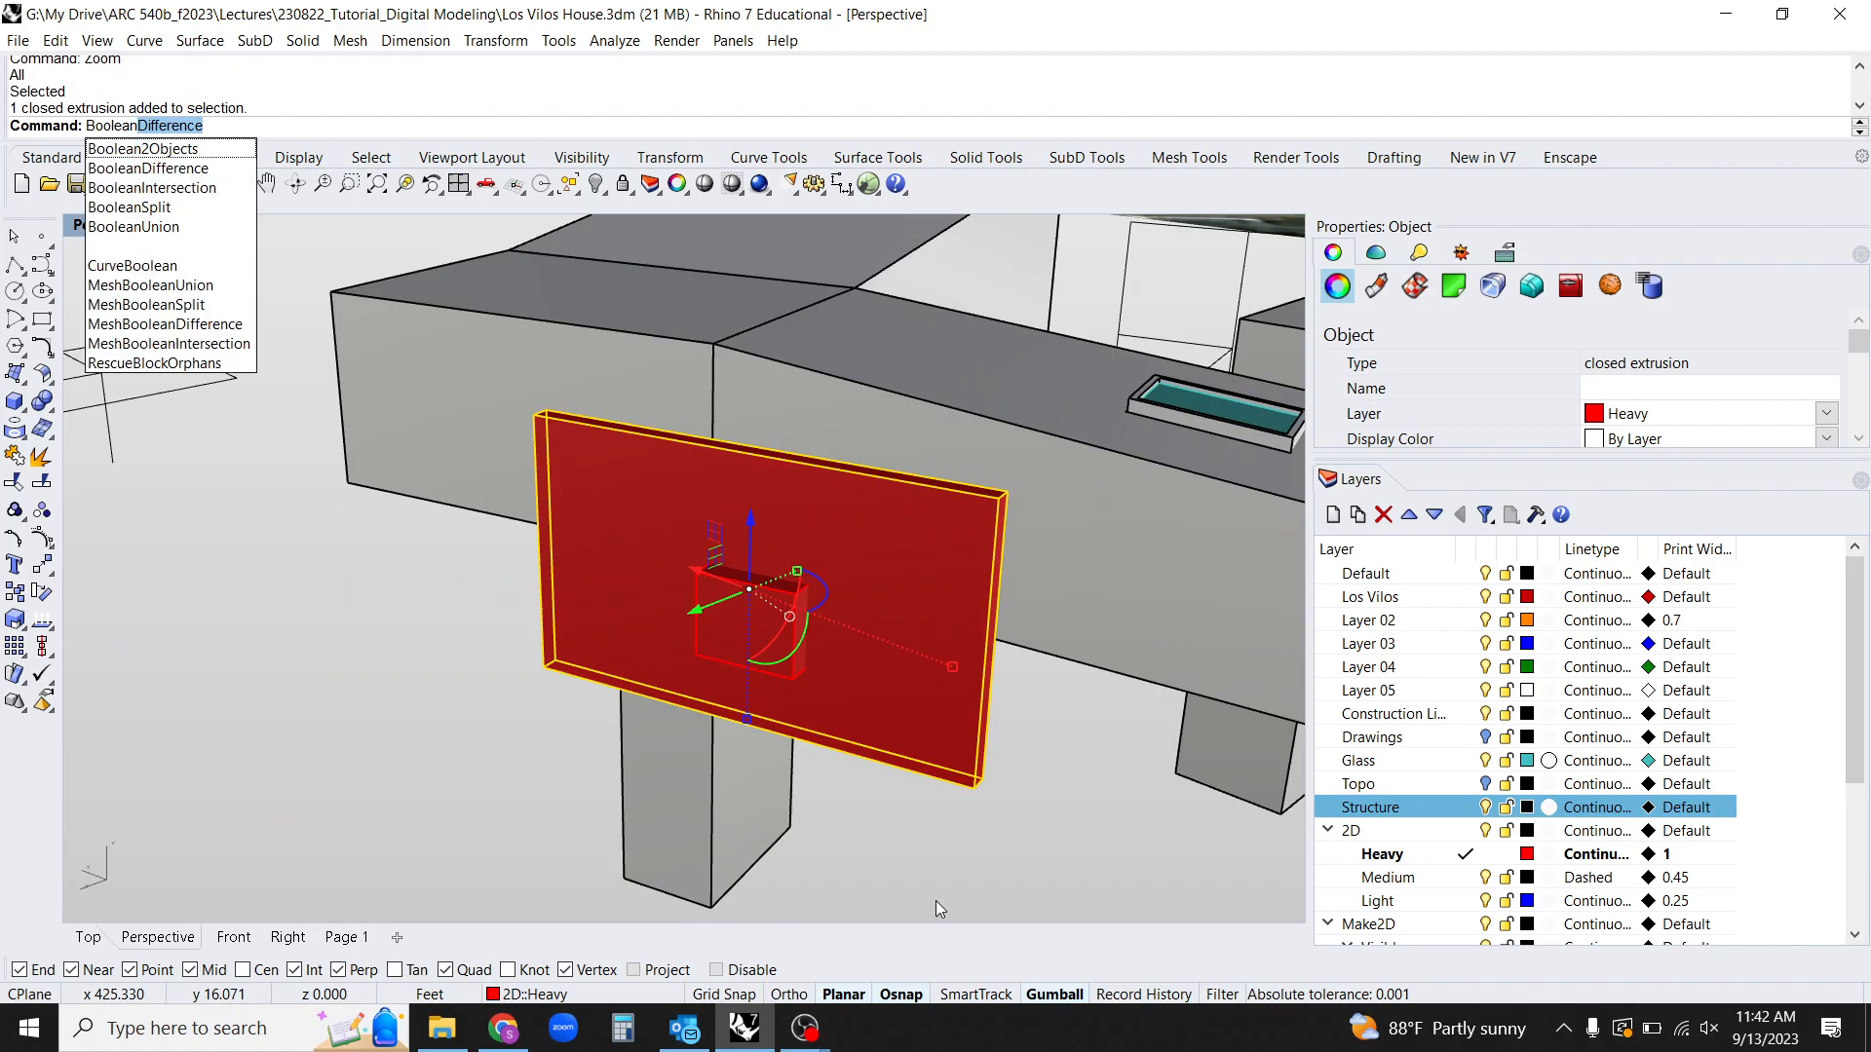
key("Return")
key("Return")
left_click(873, 839)
Delete the small box from the plate and inspect the rectangular opening from several sides.
left_click(753, 664)
type("d")
key("Return")
right_click_drag(804, 669, 871, 489)
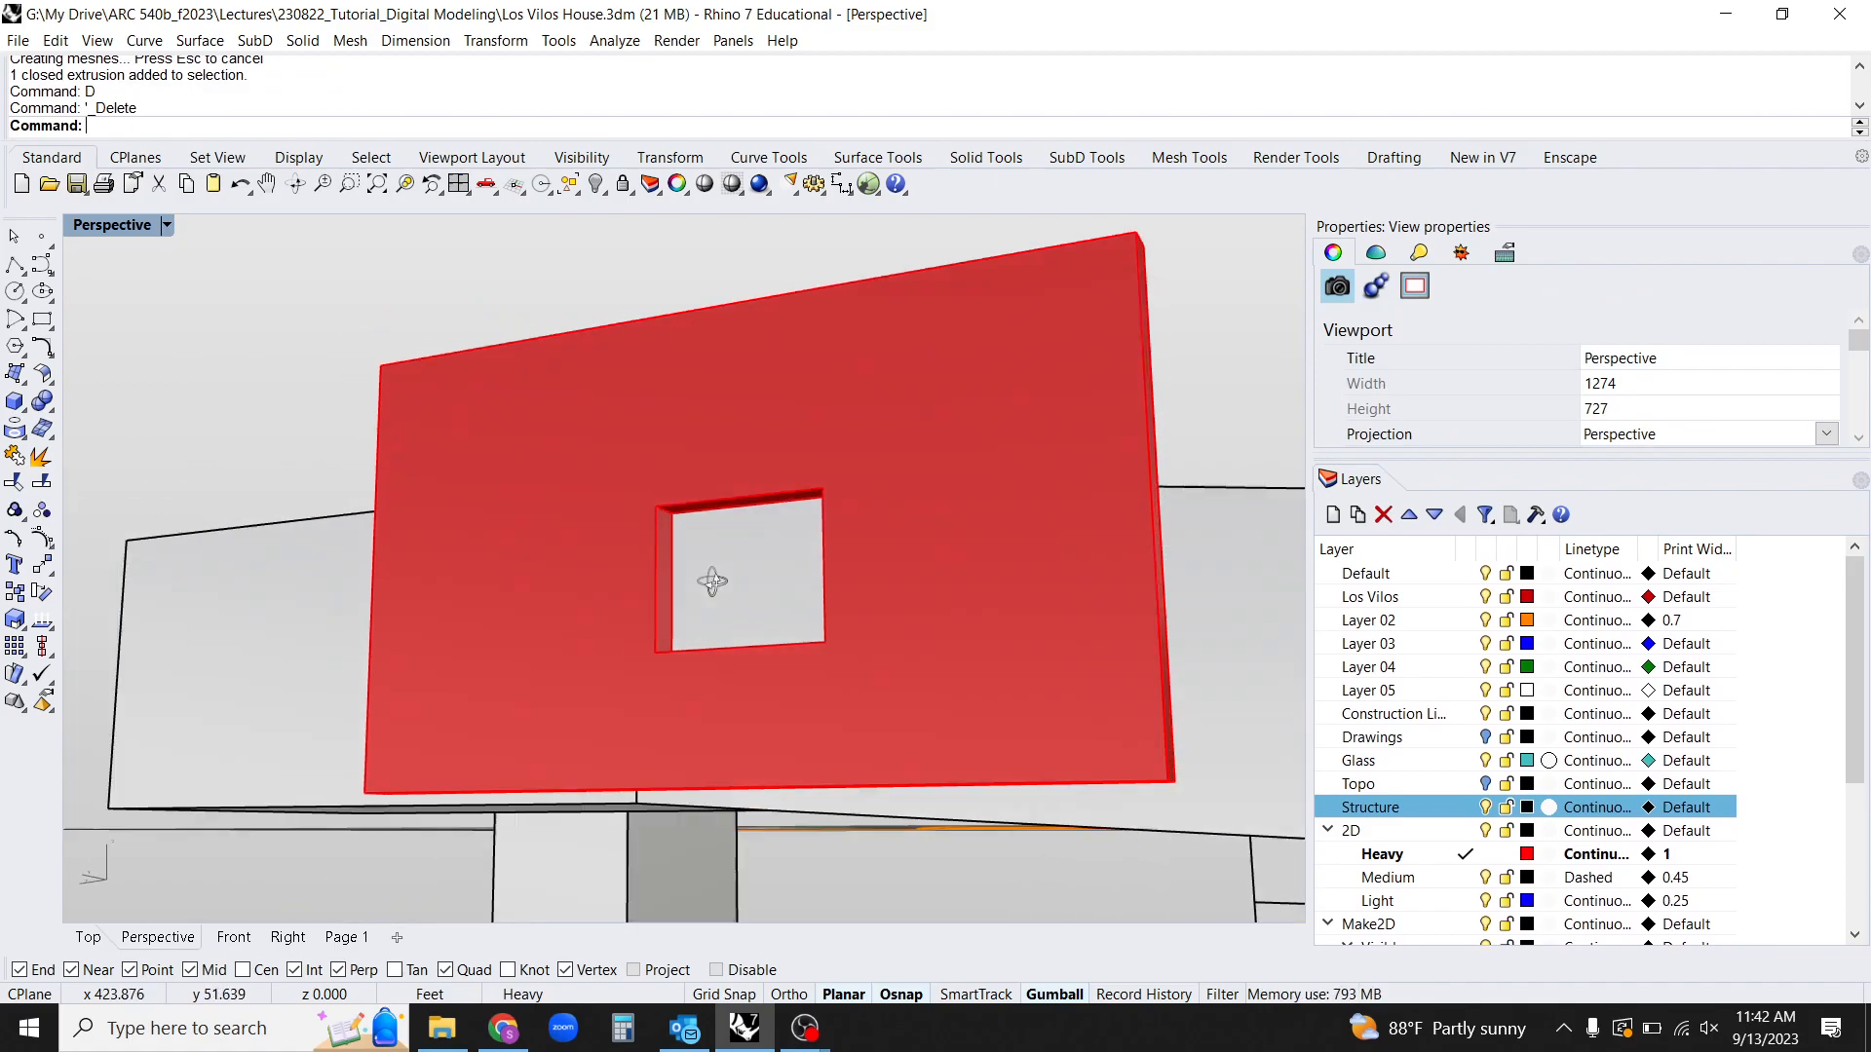
scroll(647, 441, "up", 5)
scroll(628, 356, "down", 5)
right_click_drag(624, 339, 704, 746)
Delete the perforated plate.
left_click(704, 749)
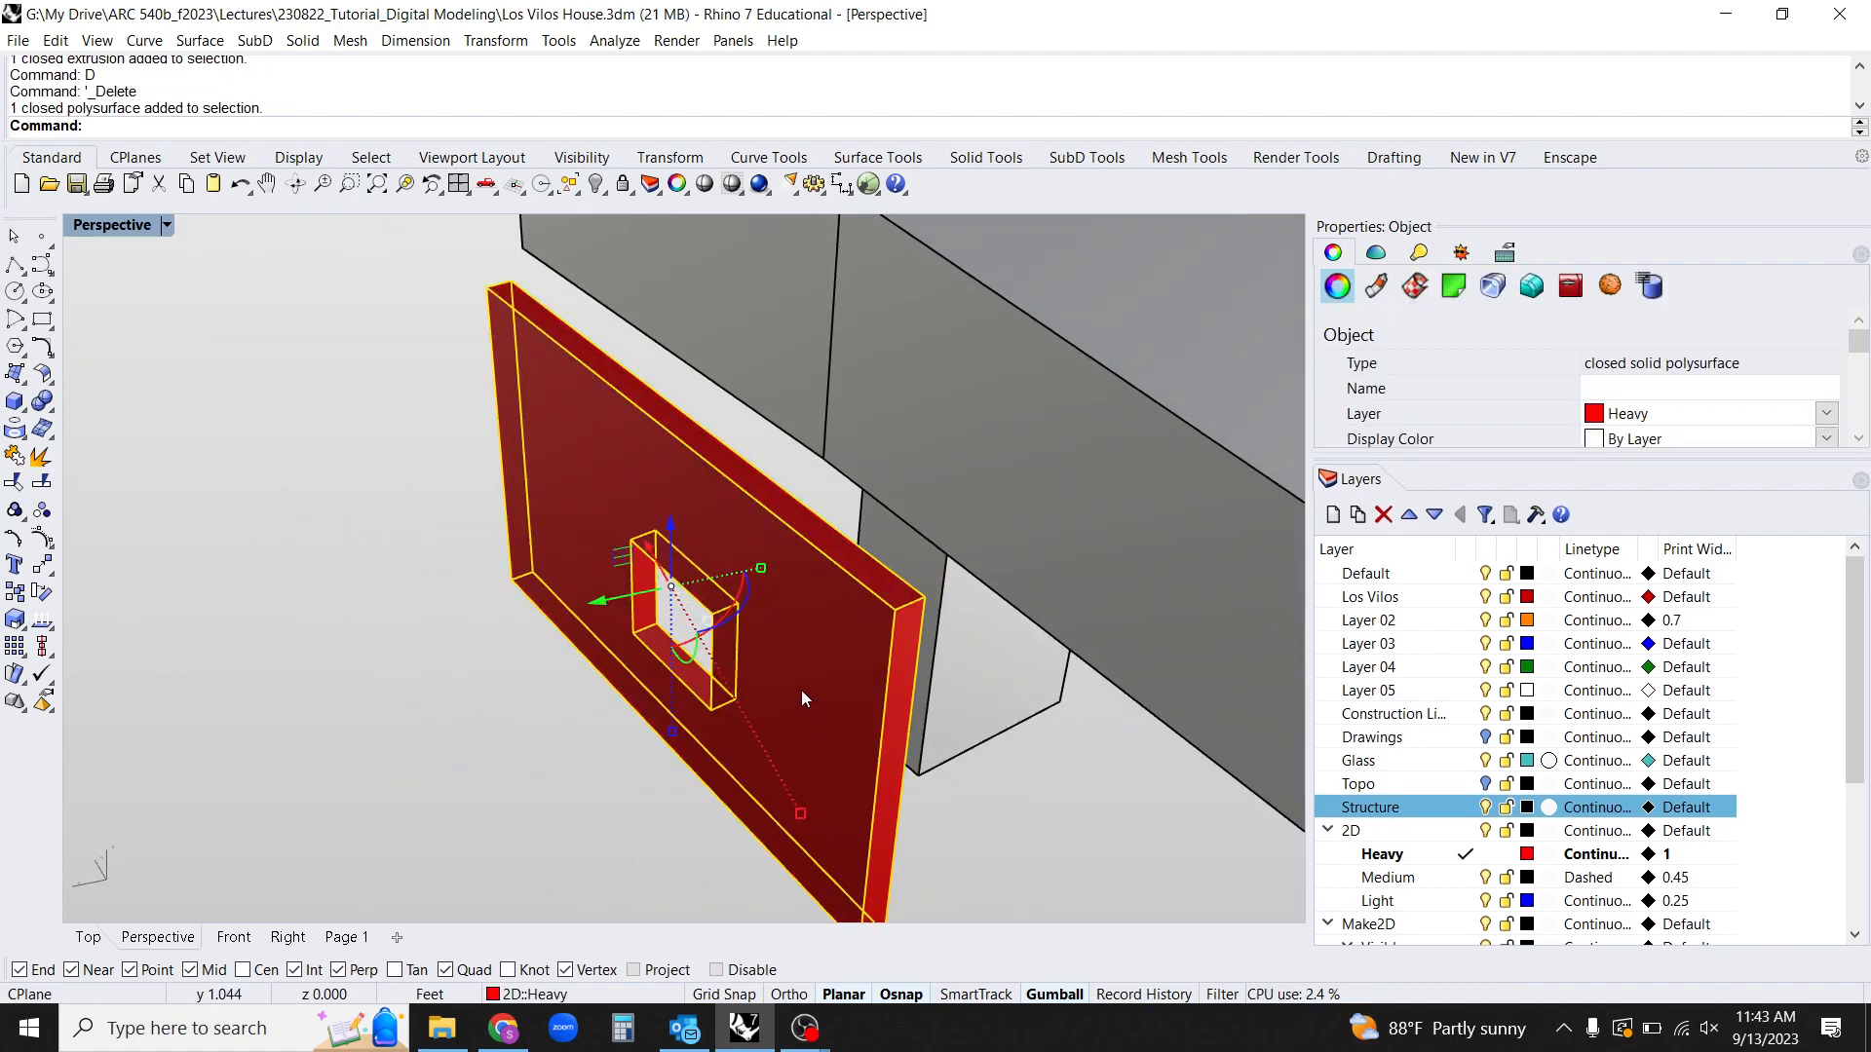
type("D")
key("Return")
scroll(791, 742, "down", 3)
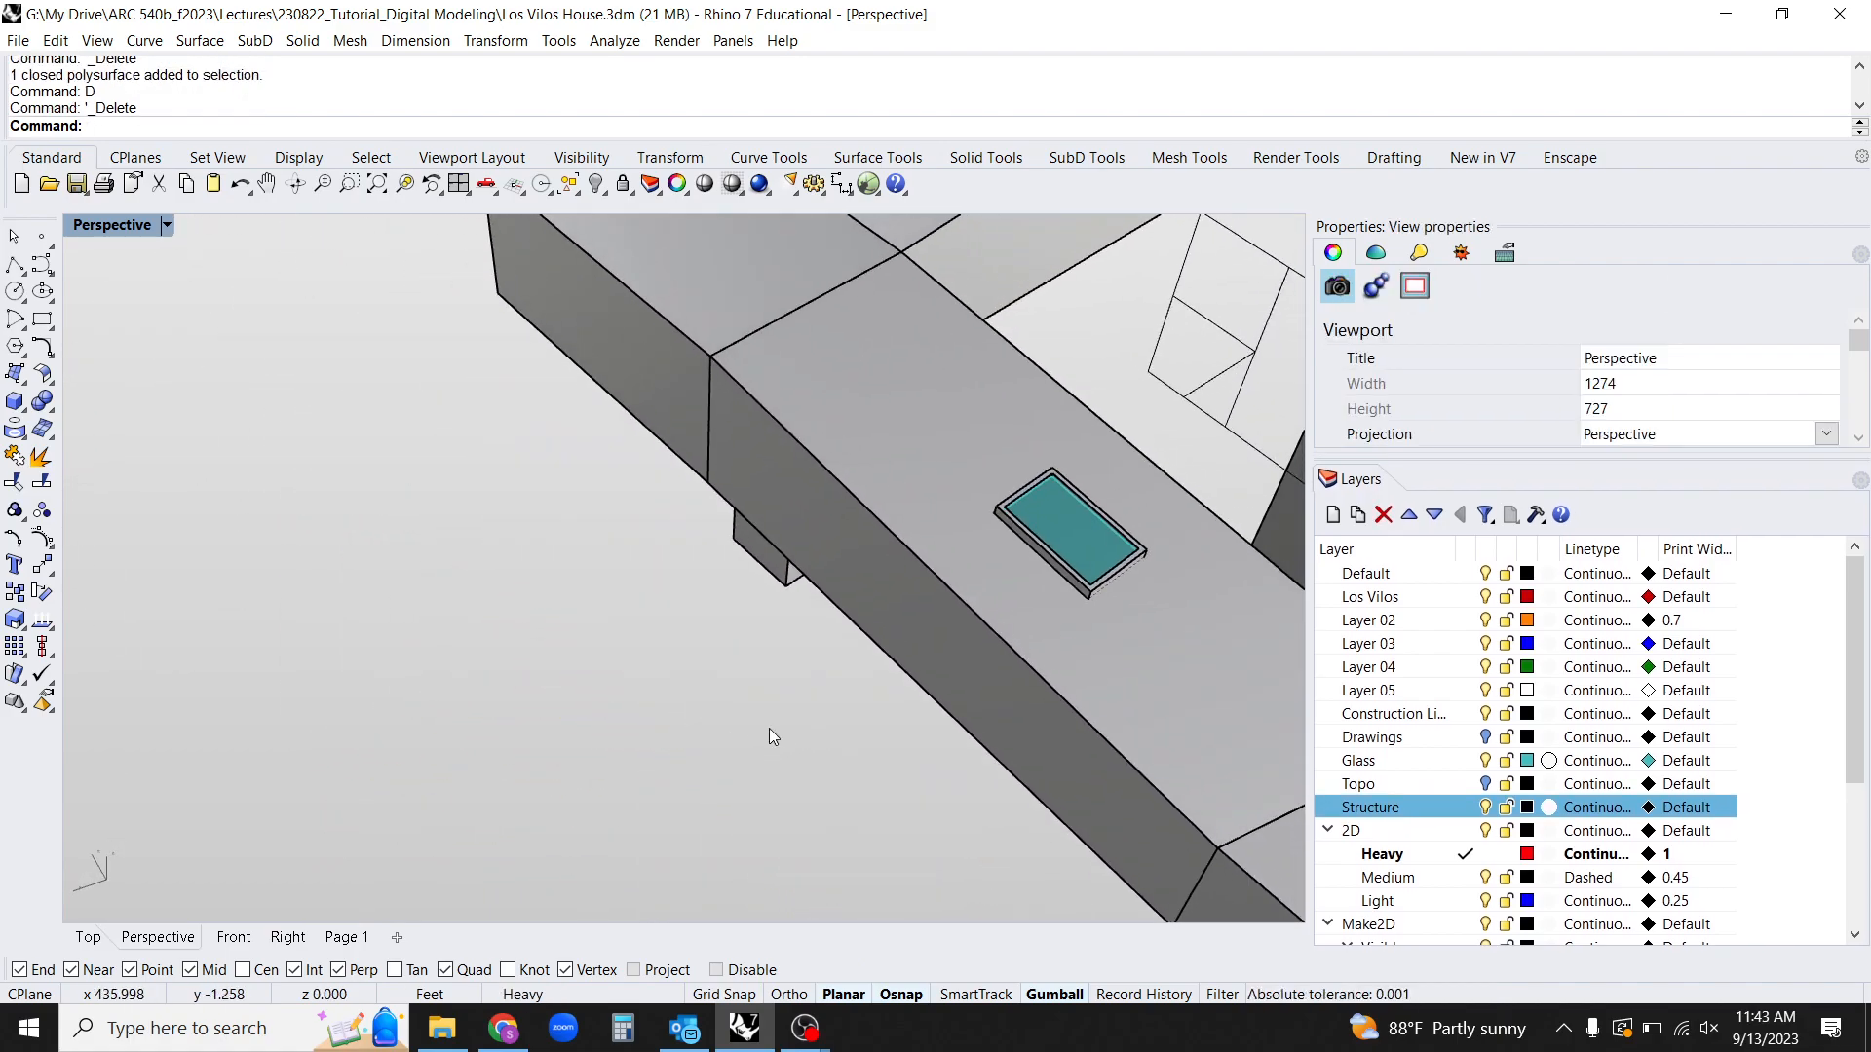
Undo the deletions, the Boolean difference and the small box's move, and delete the solid plate.
key("ctrl+z")
key("ctrl+z")
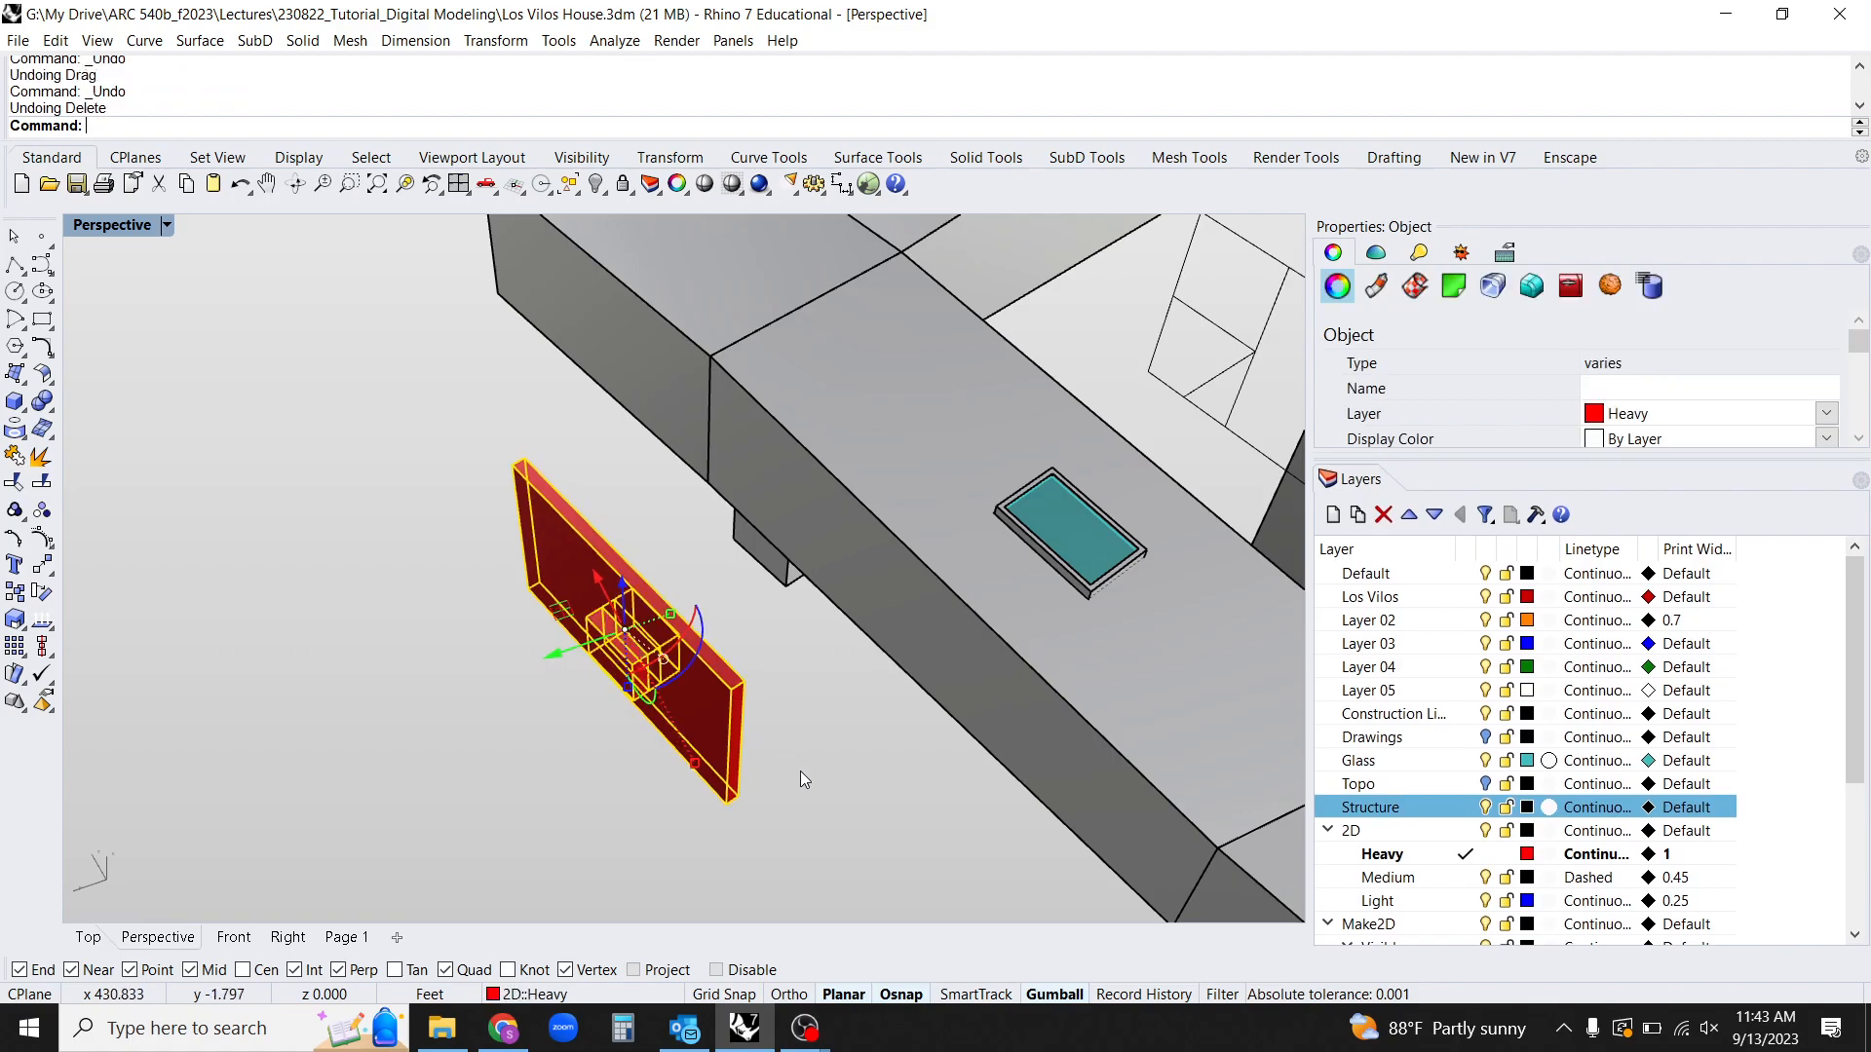
key("ctrl+z")
left_click(700, 774)
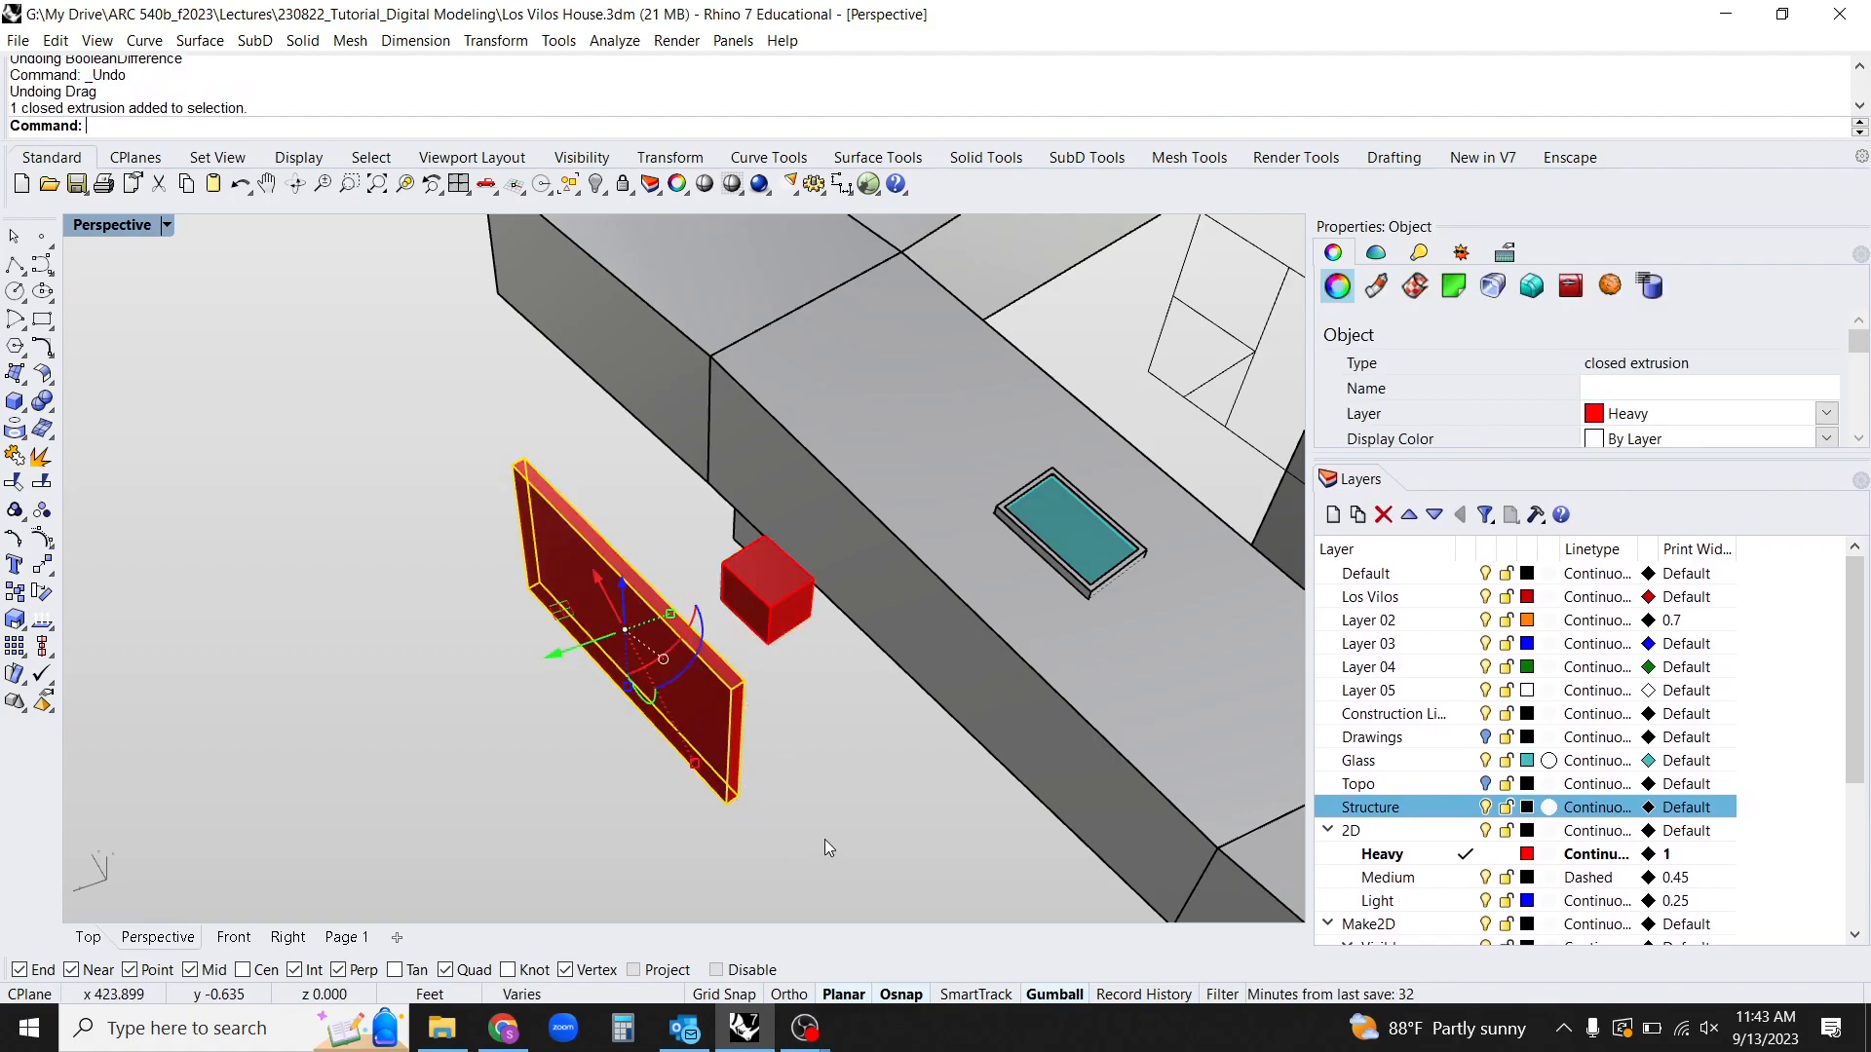
type("D")
key("Return")
Move the small box back toward the house so it passes through the outer wall below the skylight.
right_click_drag(790, 668, 763, 770, "shift")
left_click(772, 731)
scroll(649, 758, "up", 2)
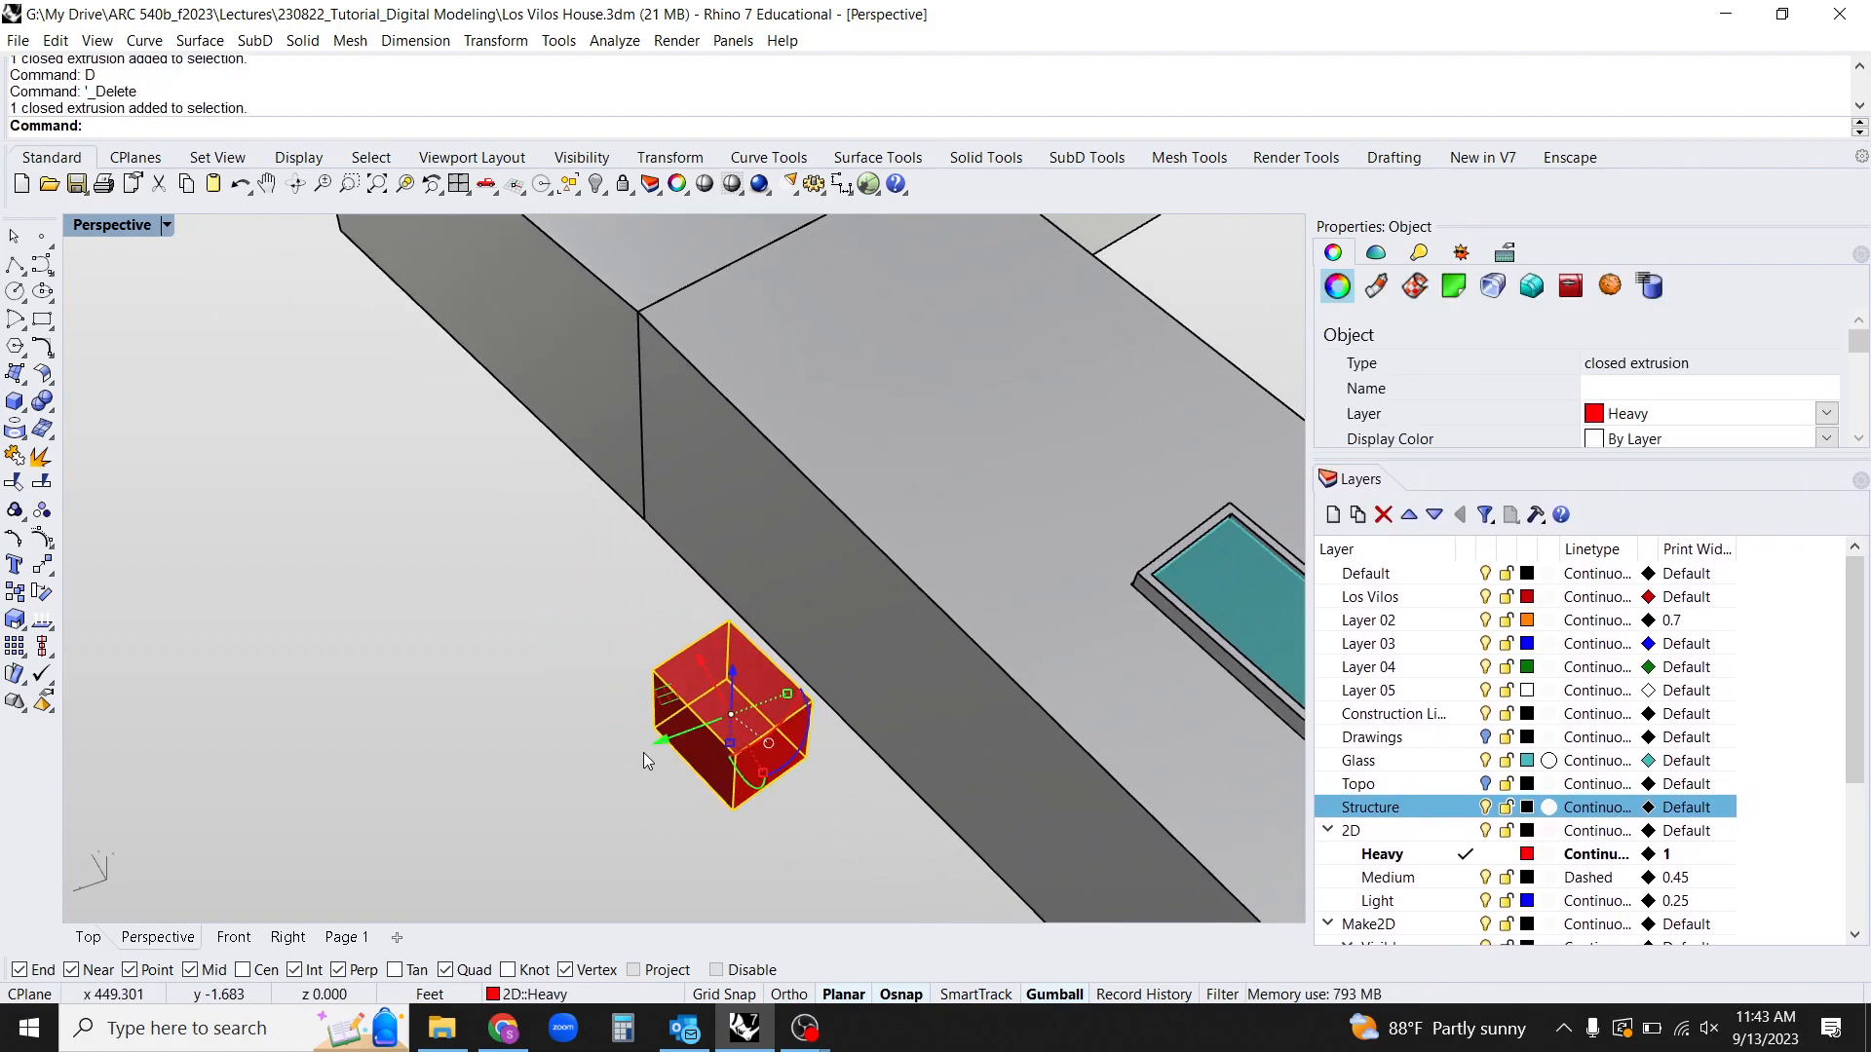
left_click_drag(665, 743, 869, 745)
right_click_drag(869, 745, 1007, 622)
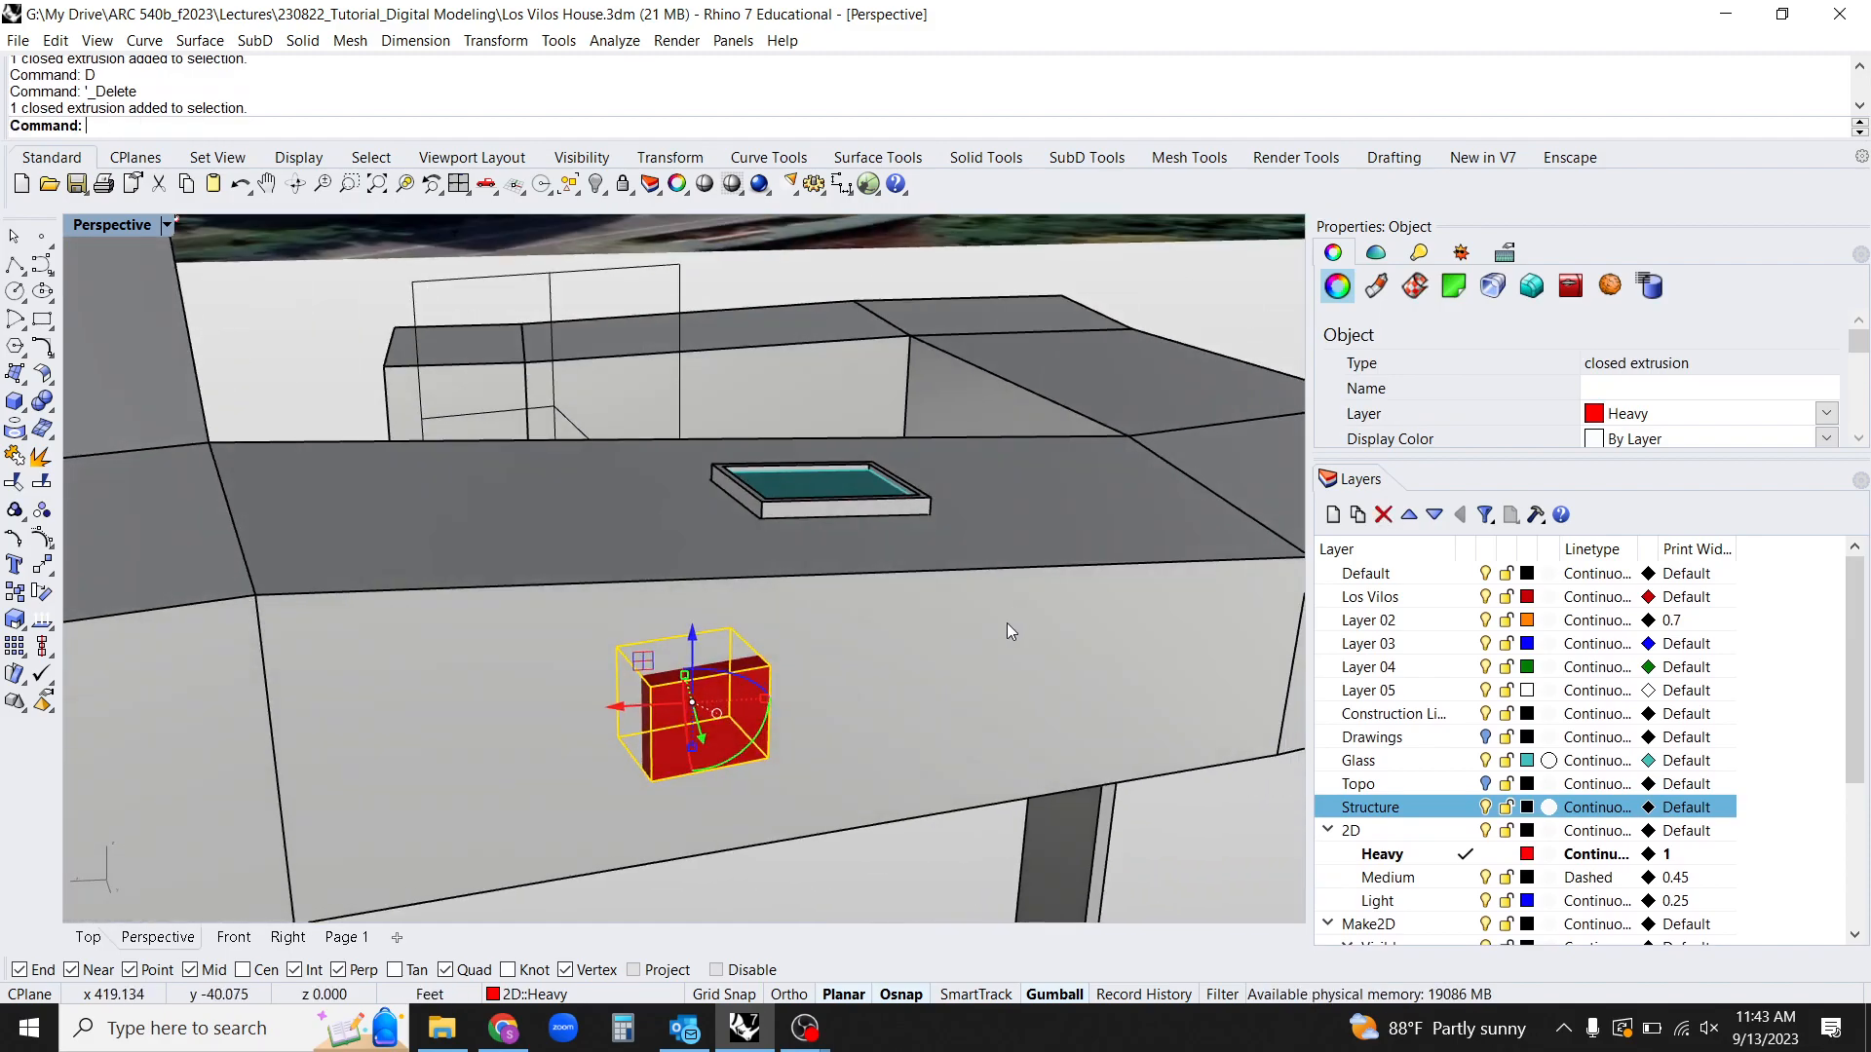
Split the house polysurface using the small box as the cutting object.
left_click(979, 750)
right_click_drag(979, 750, 1007, 826)
scroll(986, 786, "up", 2)
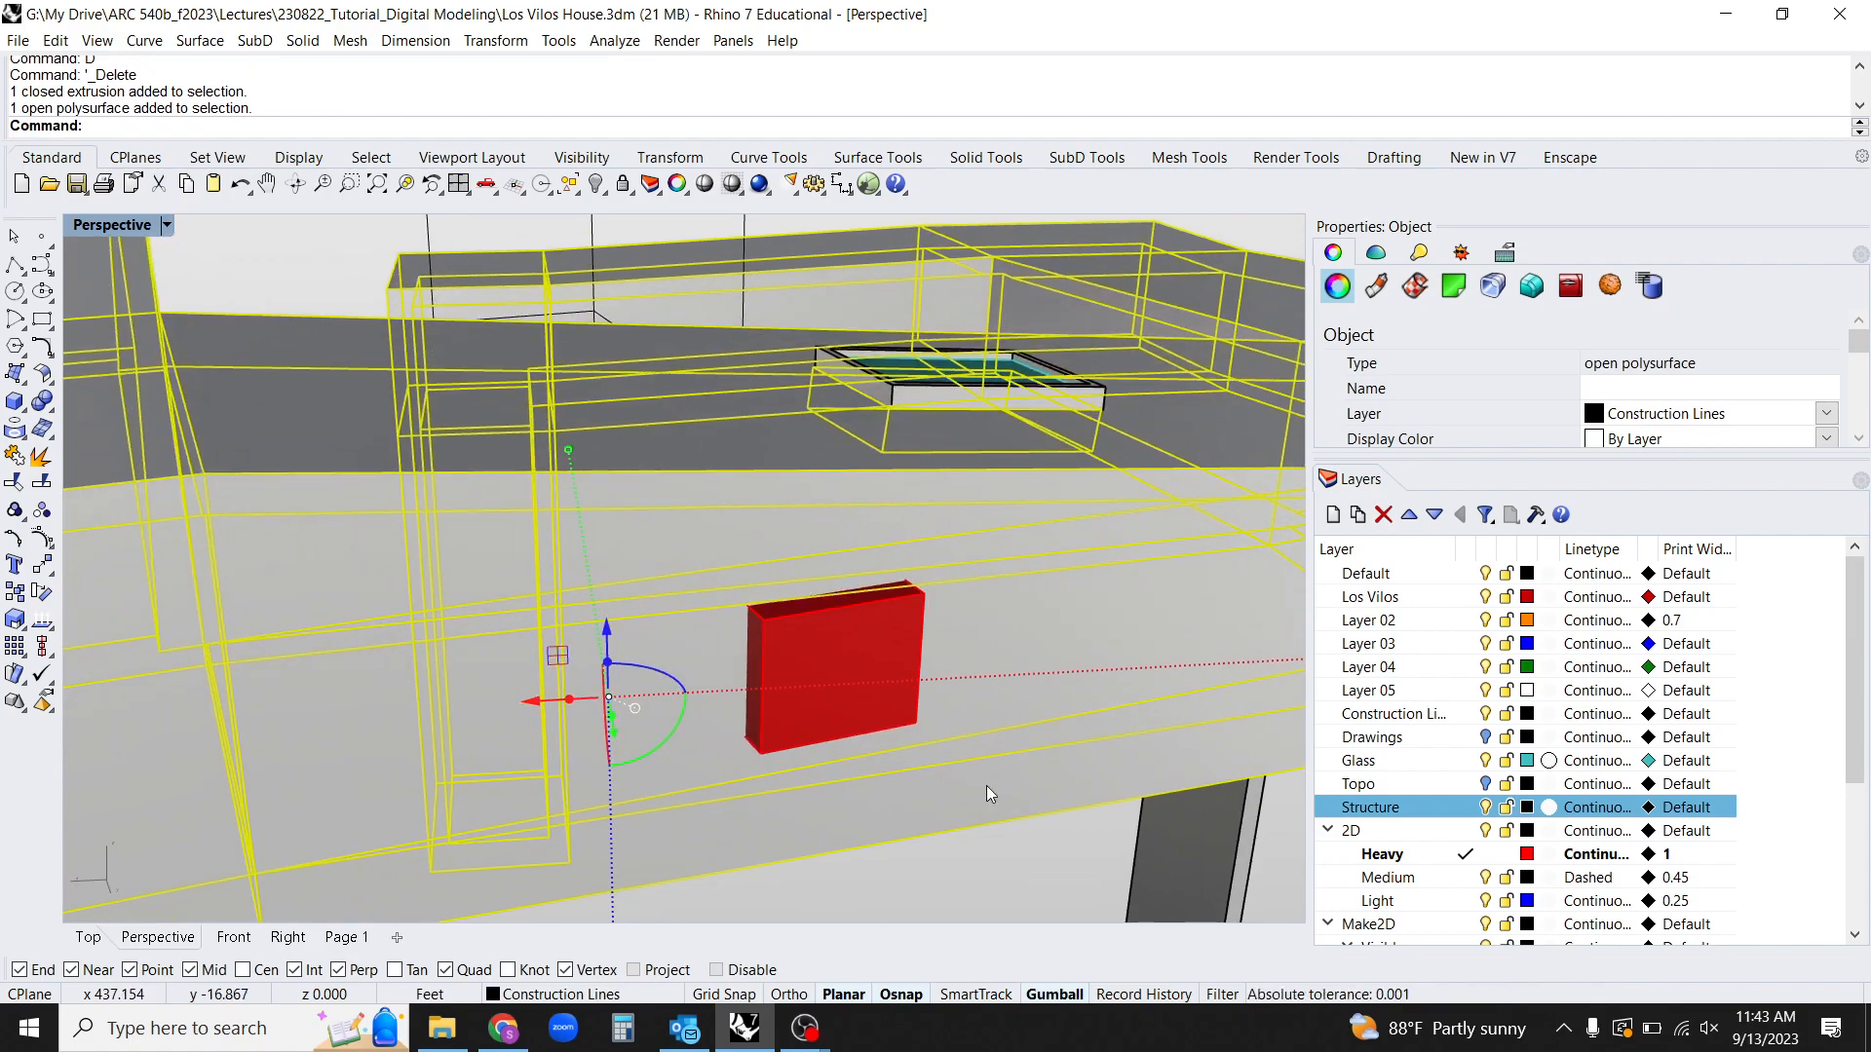
key("Return")
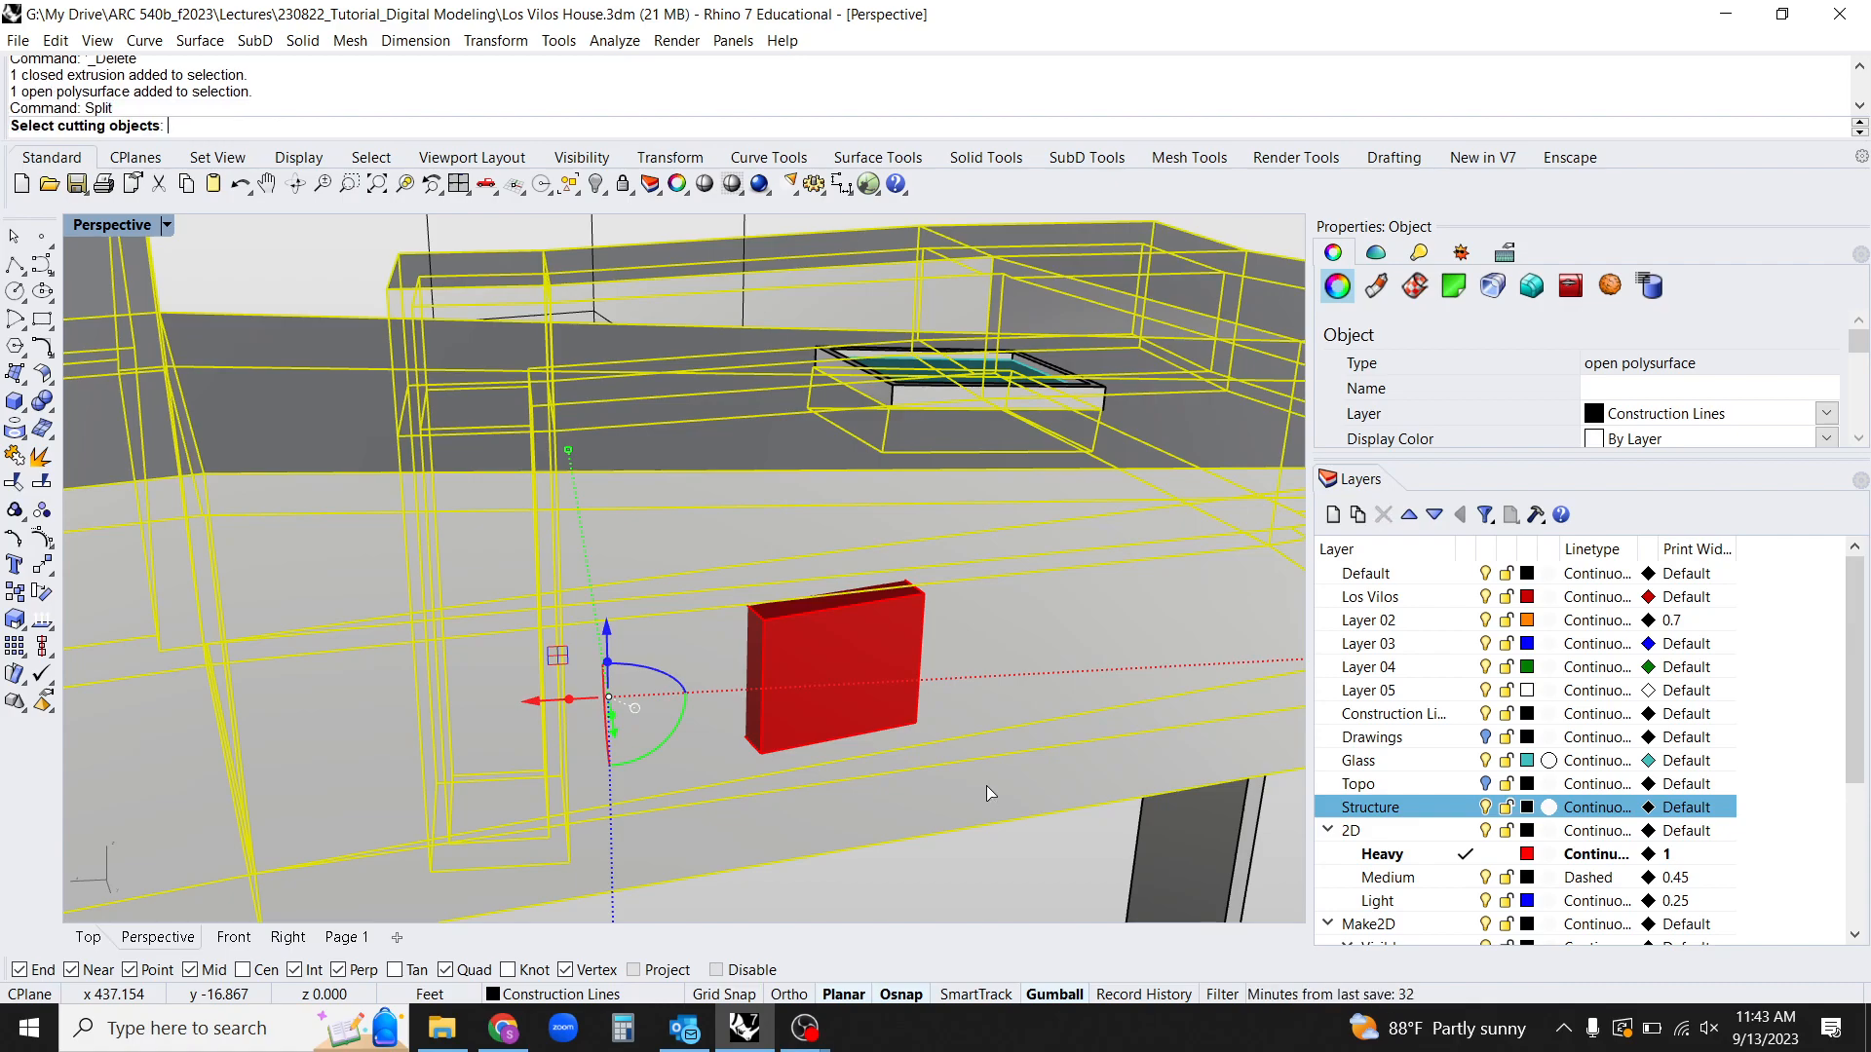
left_click(877, 657)
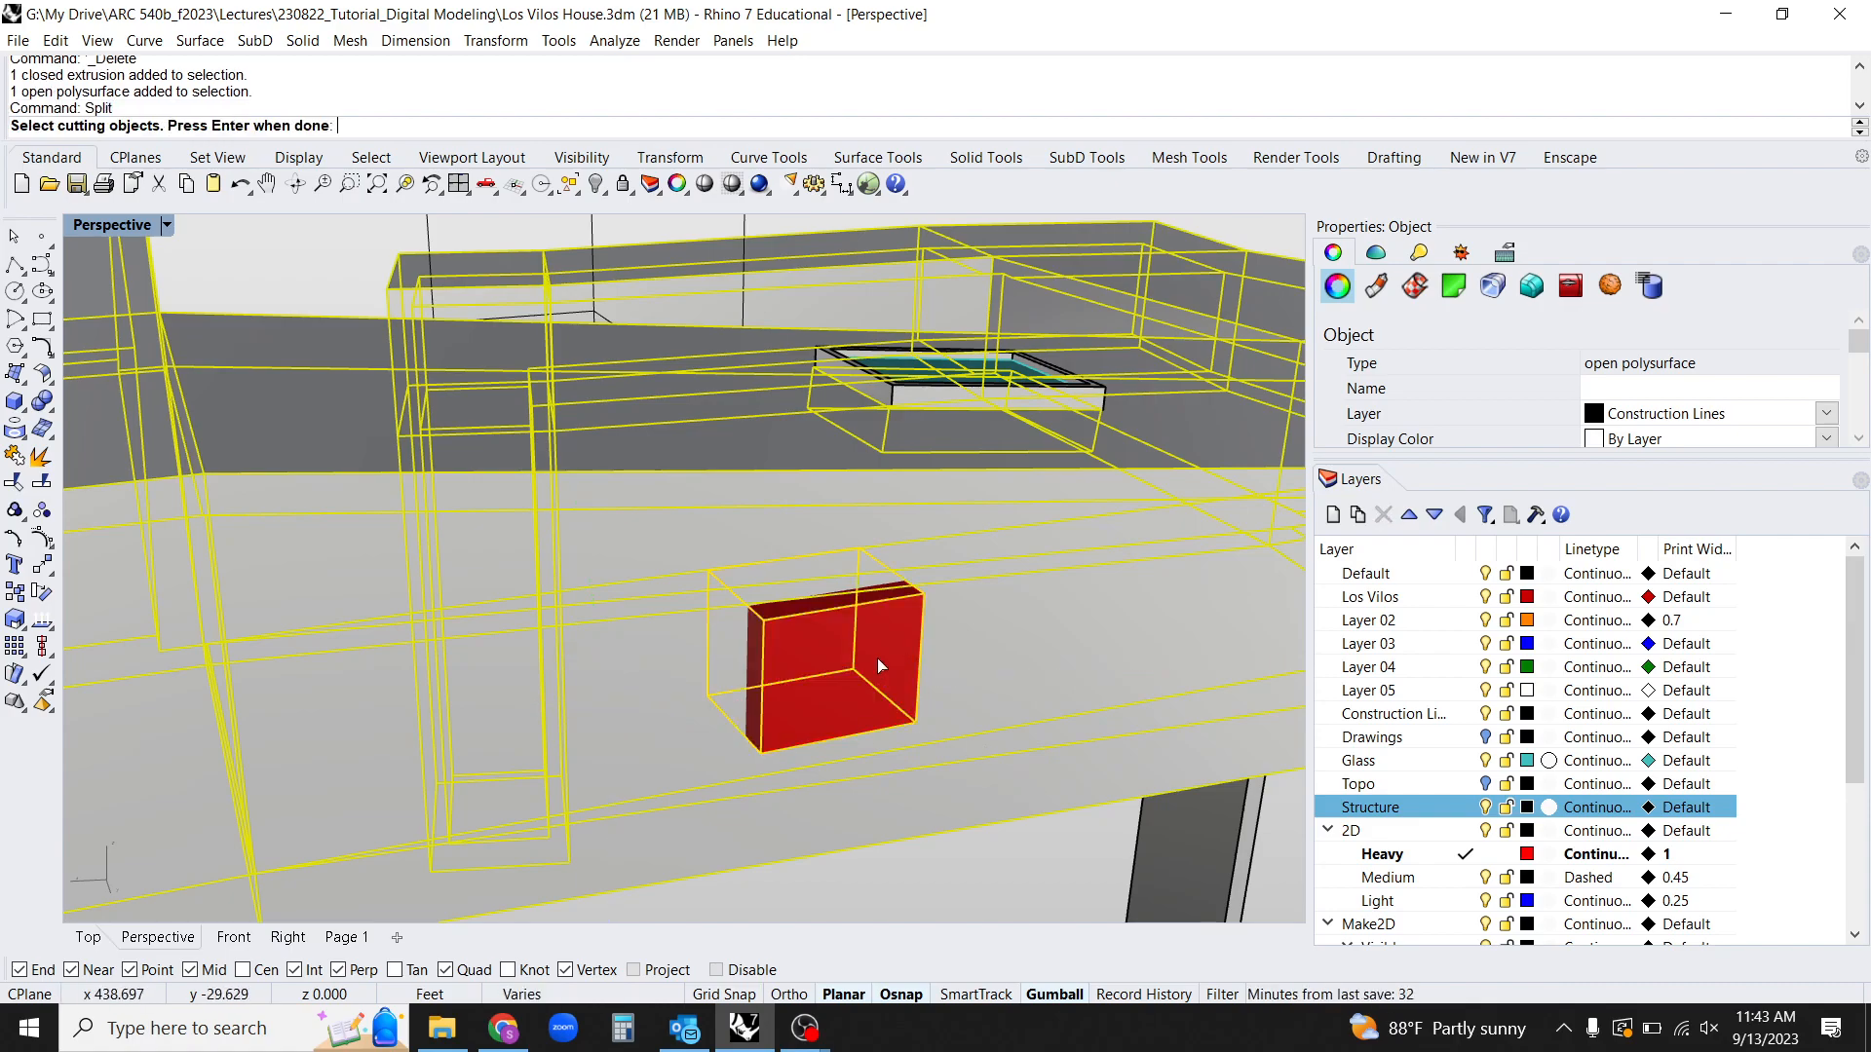
key("Return")
mouse_move(1029, 682)
right_mouse_down()
mouse_move(989, 693)
mouse_move(1030, 715)
right_mouse_up()
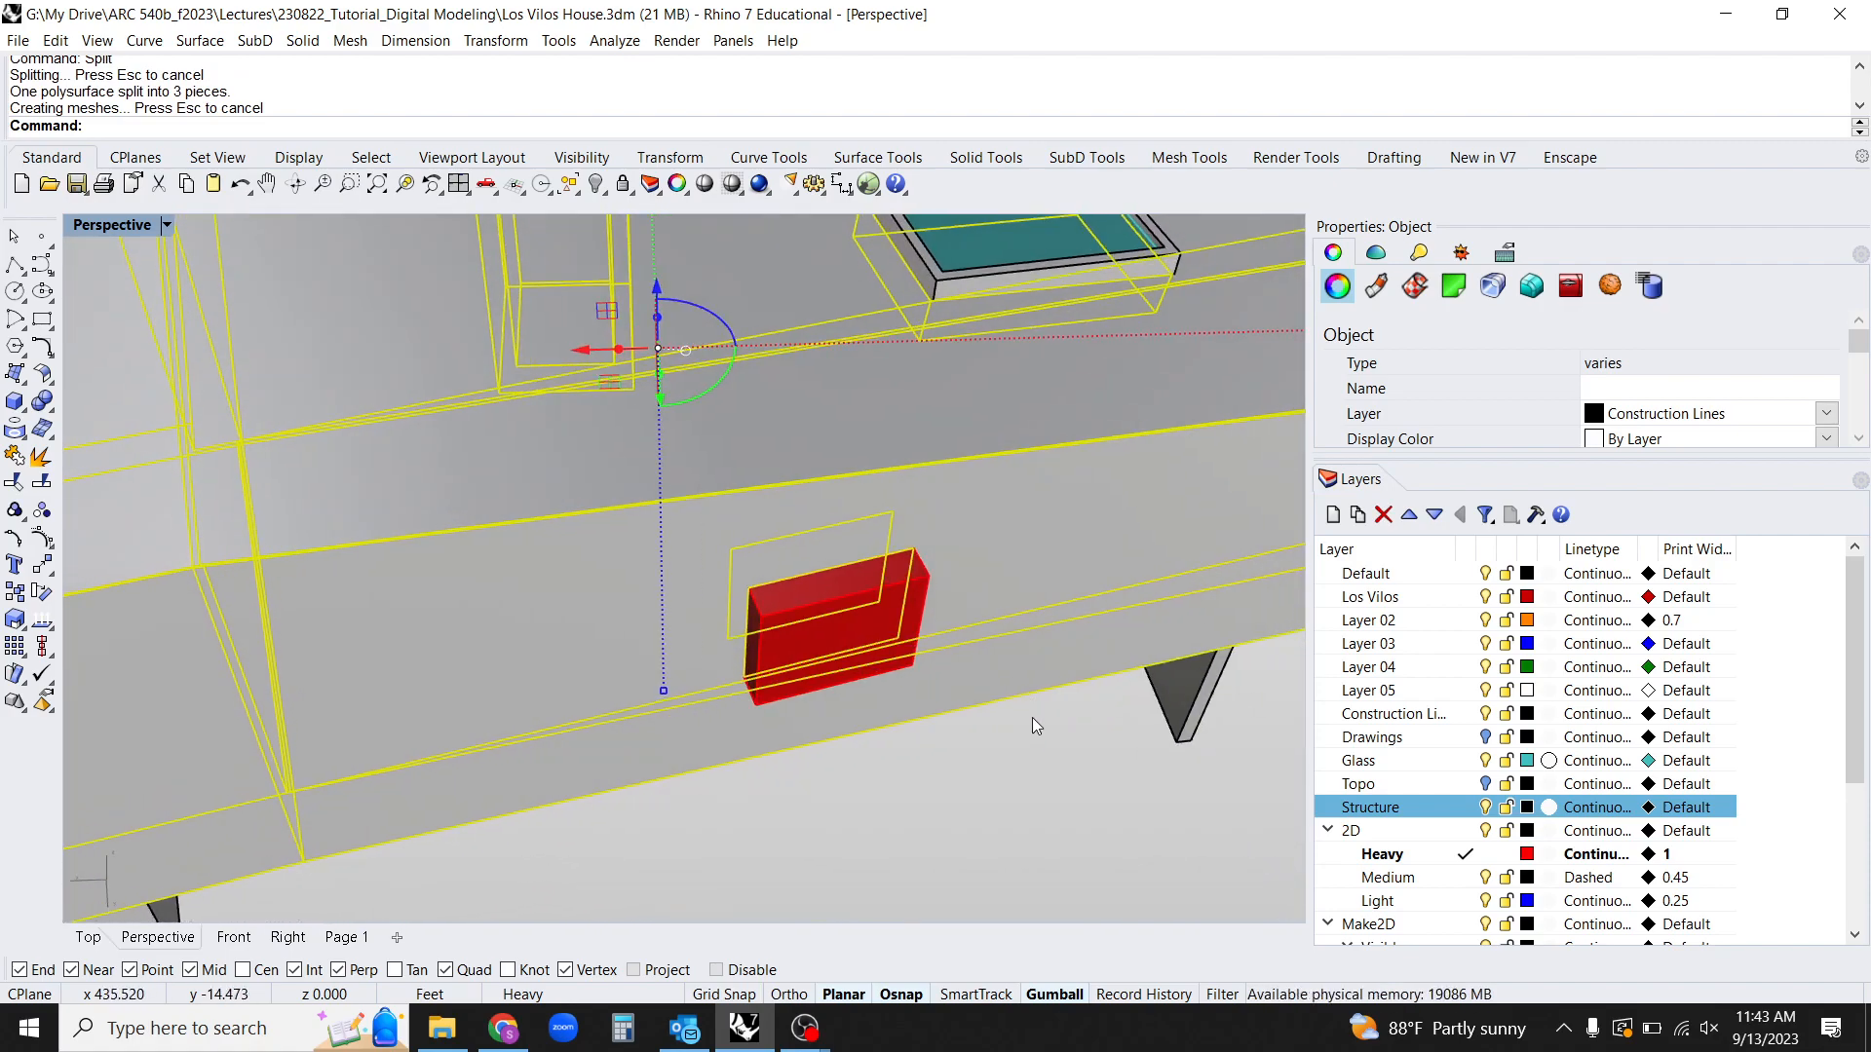
Delete the two trimmed wall surfaces inside the box outline, keeping the rest of the house.
left_click(1027, 536, "ctrl")
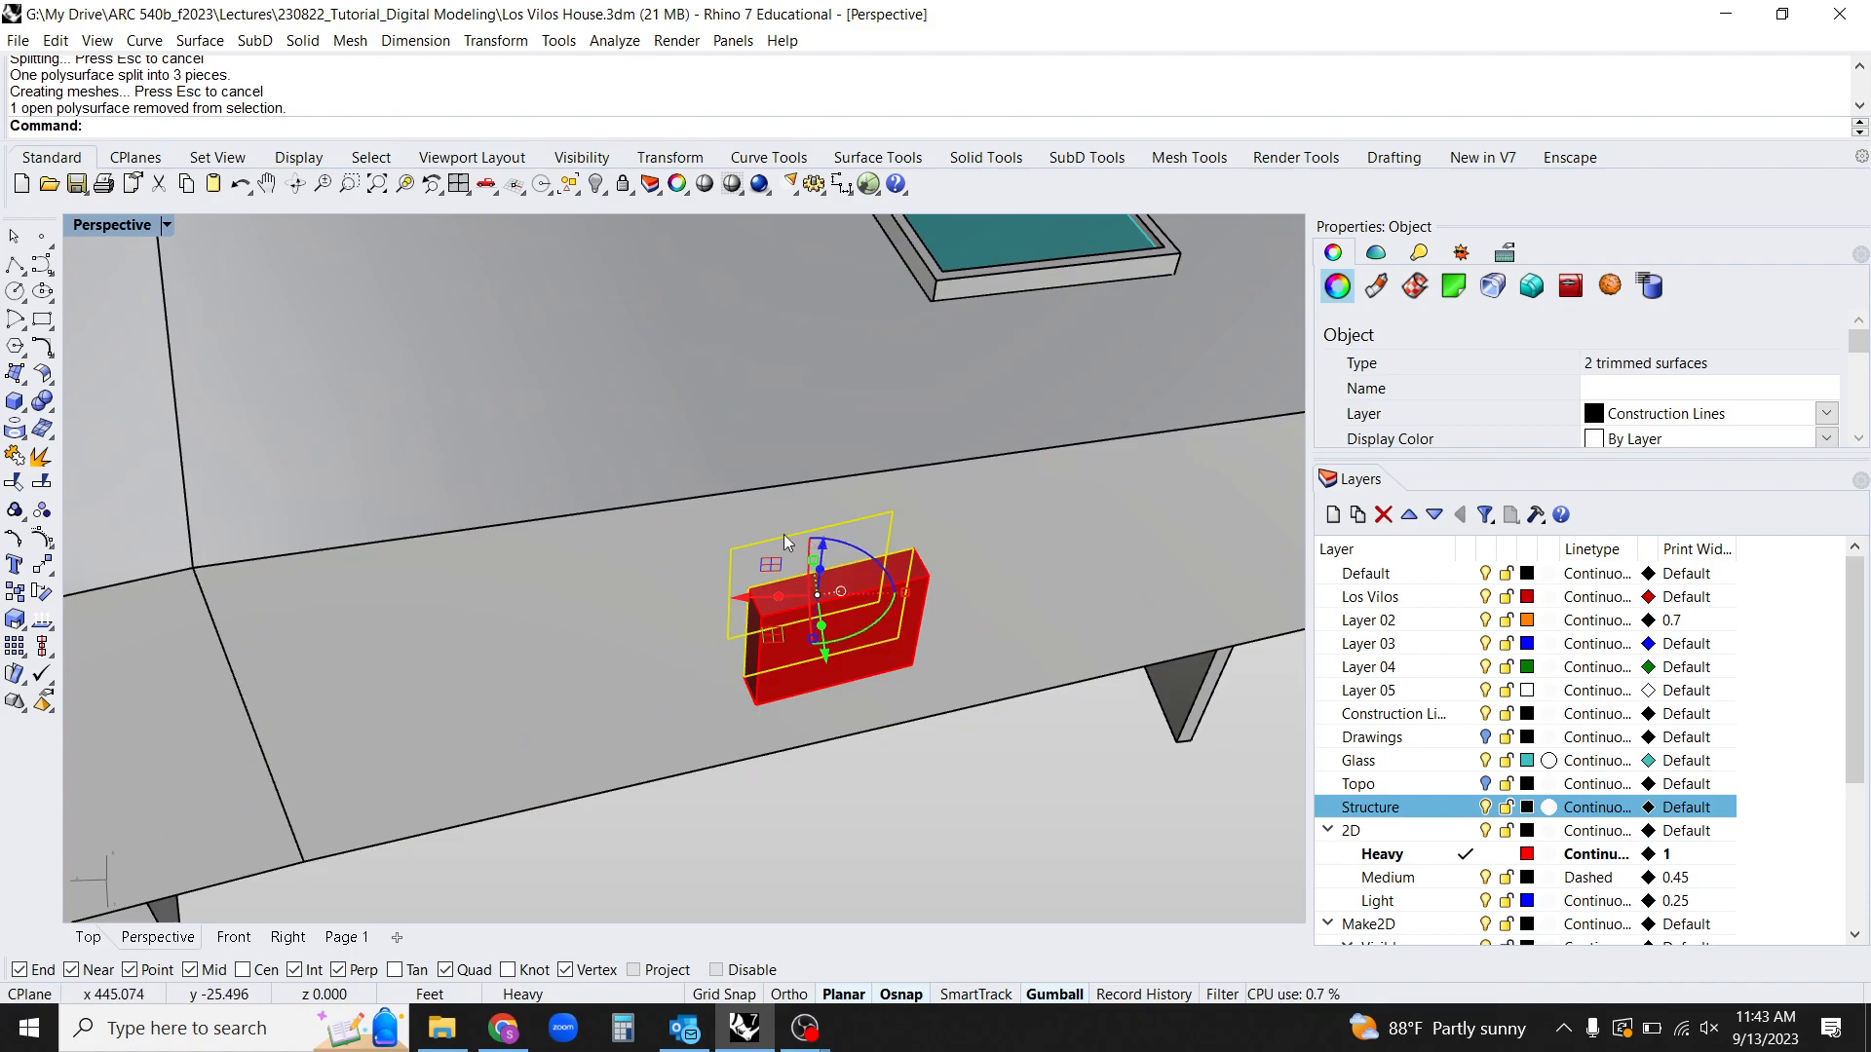
type("d")
key("Return")
Split the small box using the house polysurface as the cutting object.
left_click(906, 633)
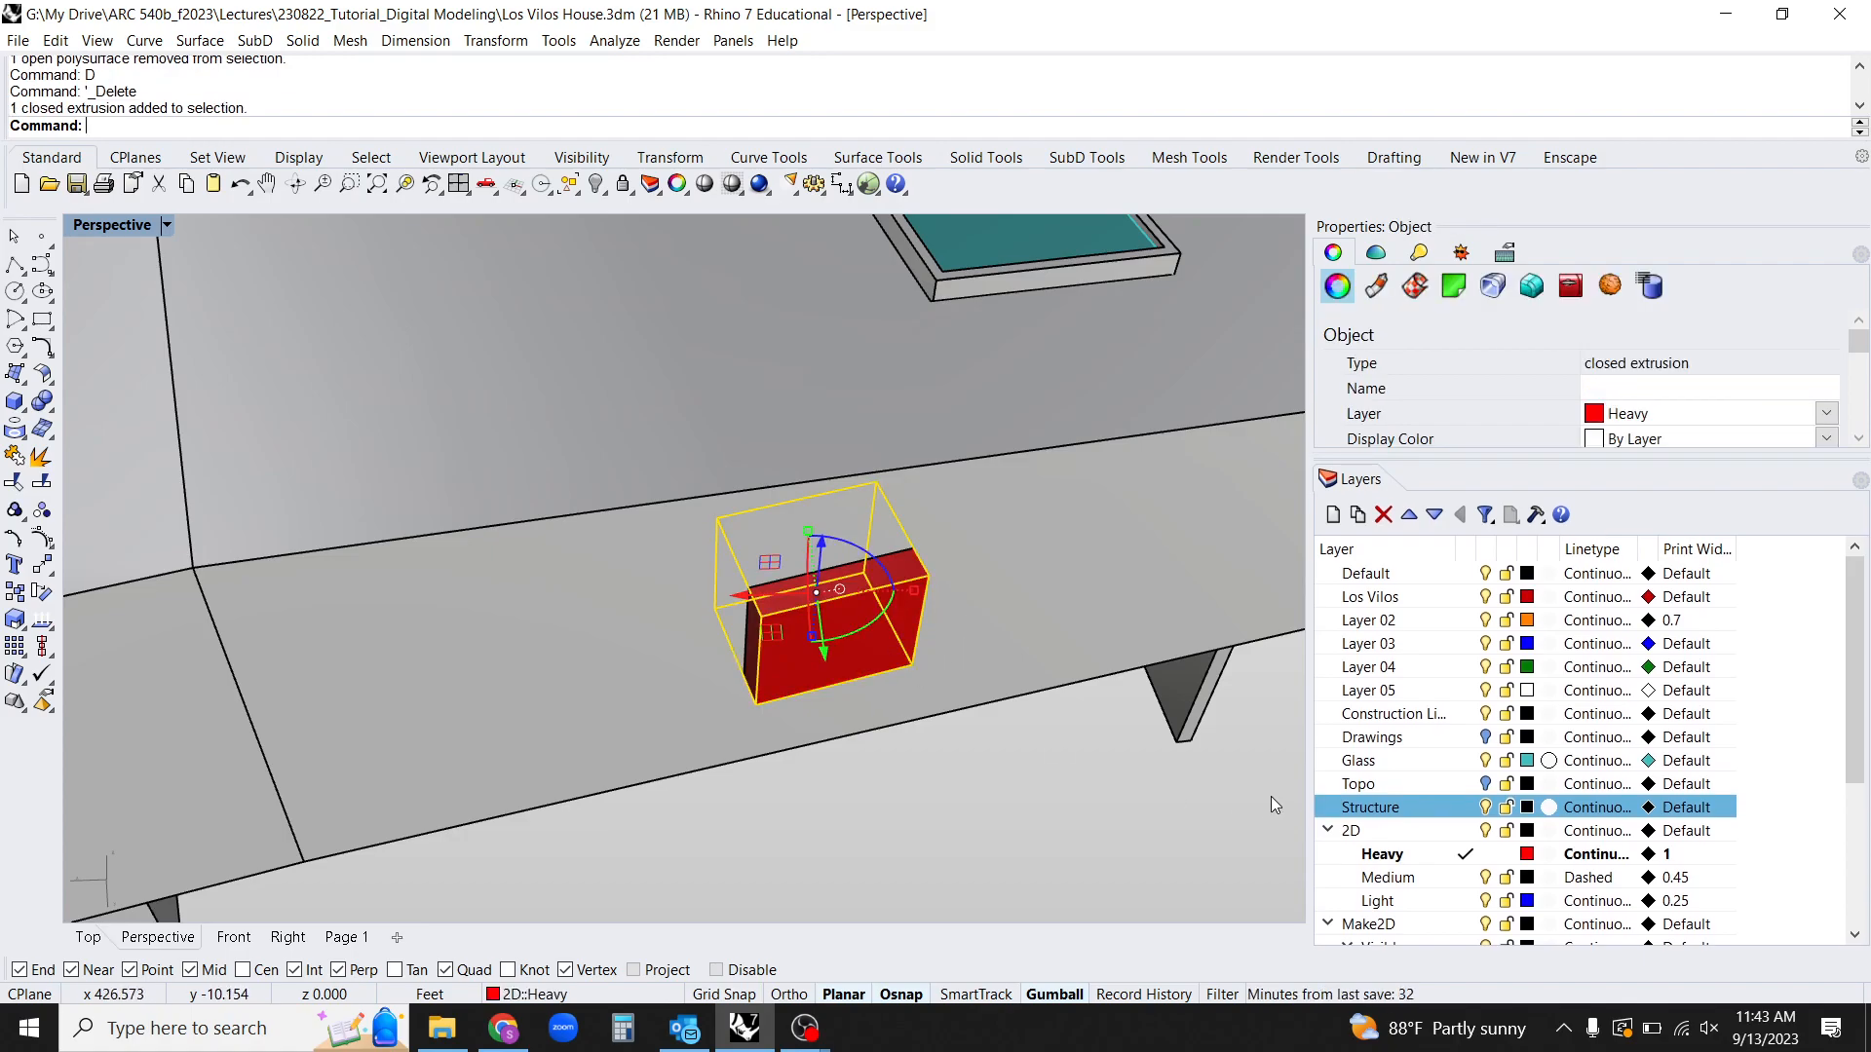
type("Split")
key("Return")
left_click(553, 614)
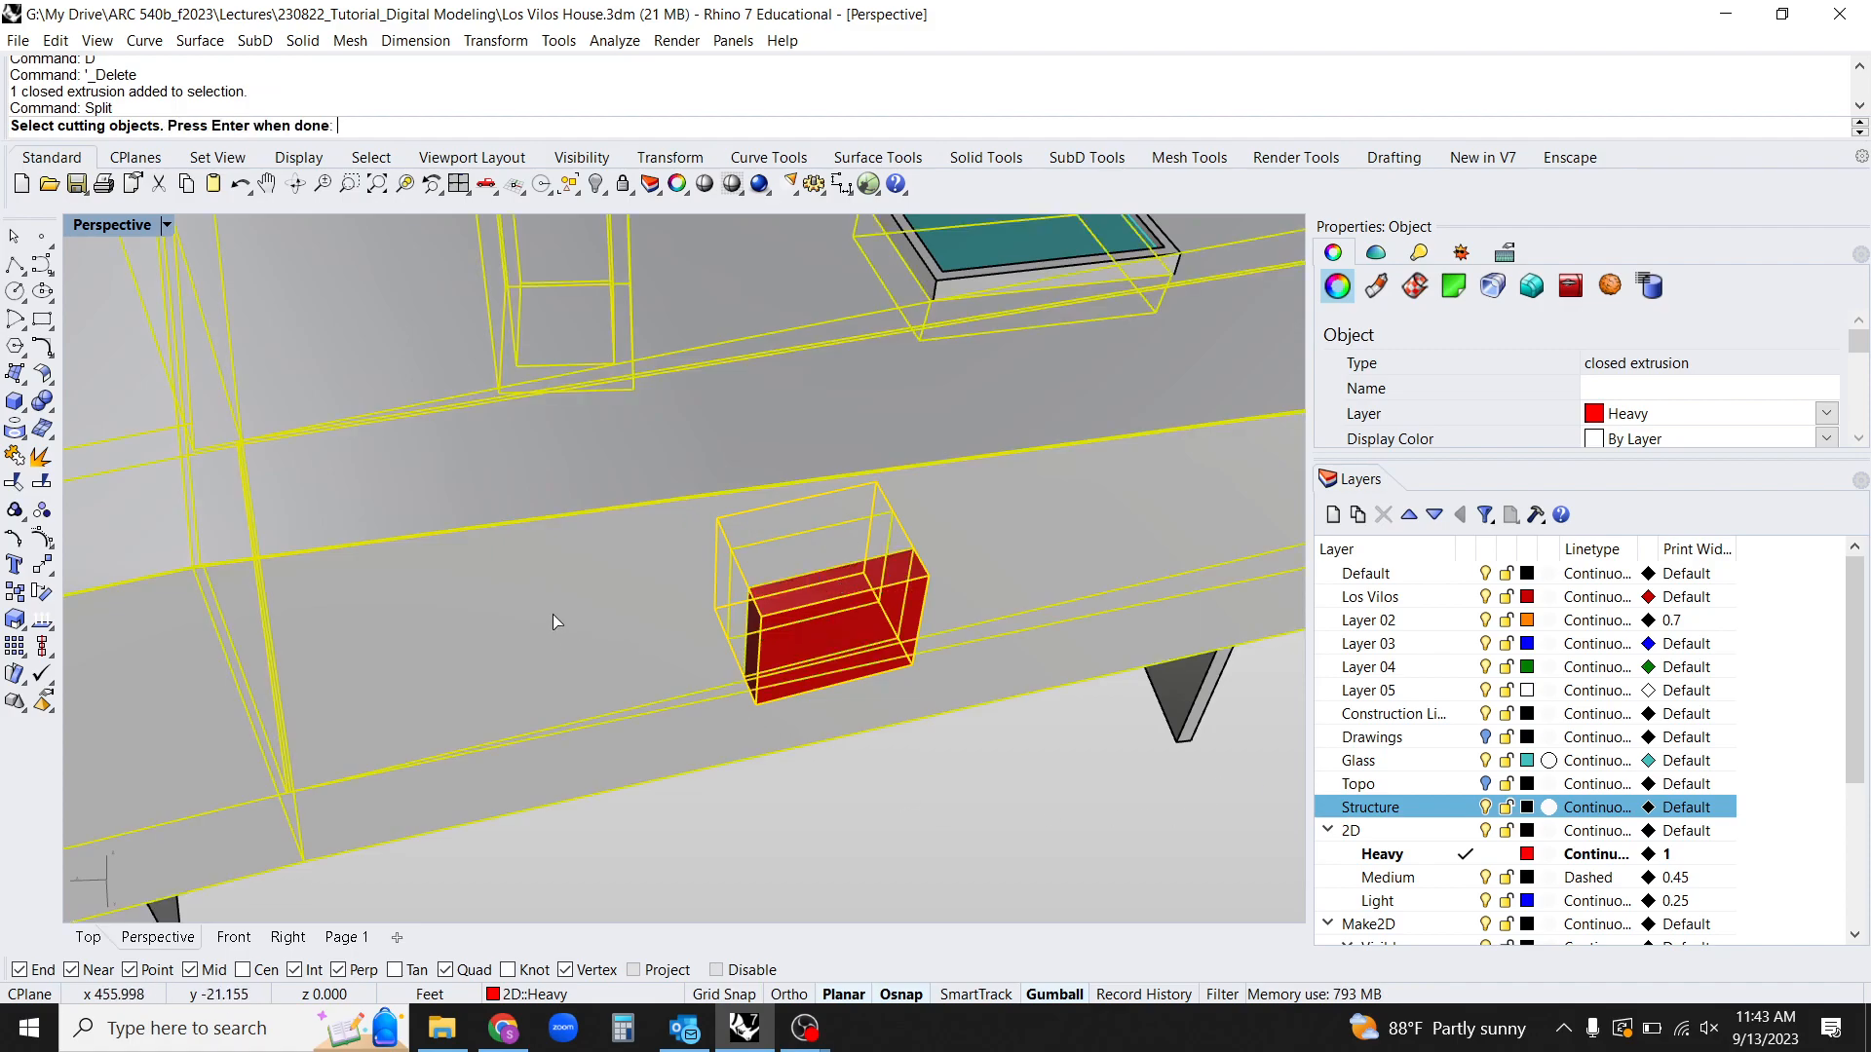
key("Return")
mouse_move(958, 674)
right_mouse_down()
mouse_move(1031, 703)
mouse_move(953, 699)
right_mouse_up()
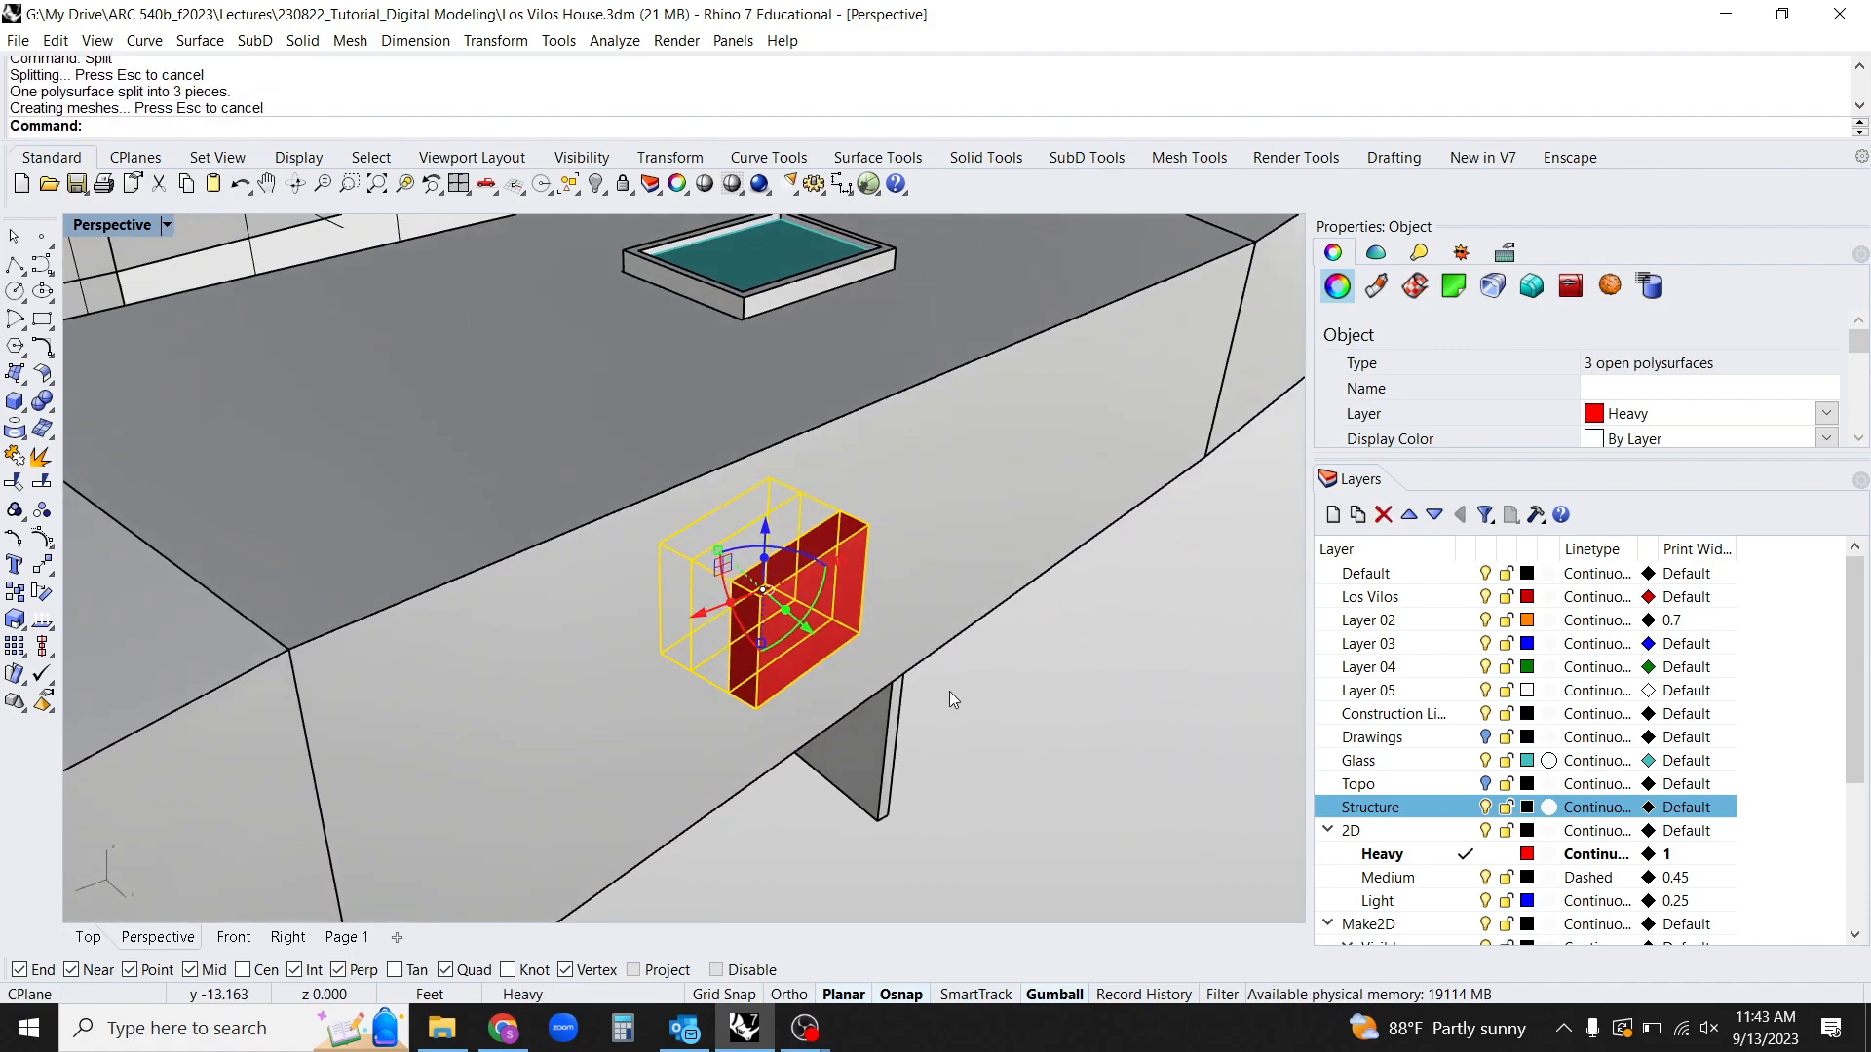
Delete the two box pieces projecting beyond the wall faces, keeping the piece that lines the window opening.
left_click(823, 512, "ctrl")
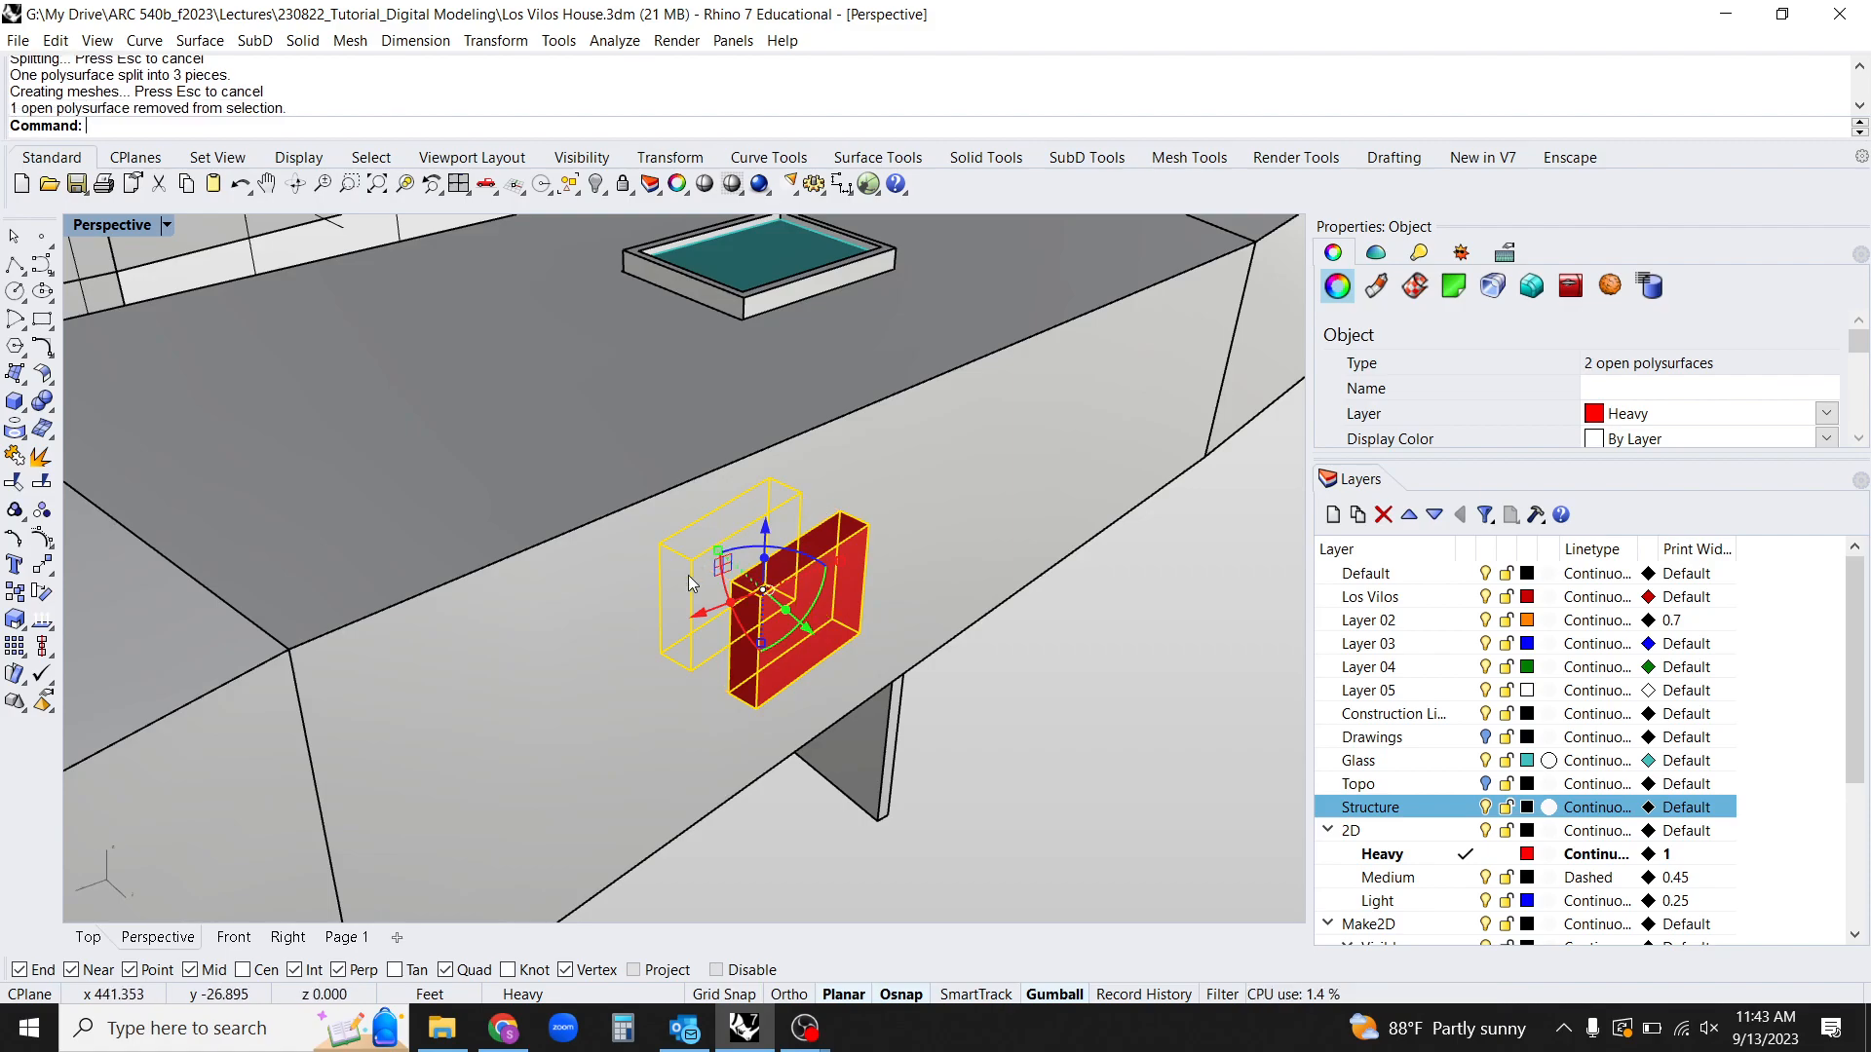
right_click_drag(1006, 662, 902, 798)
type("D")
key("Delete")
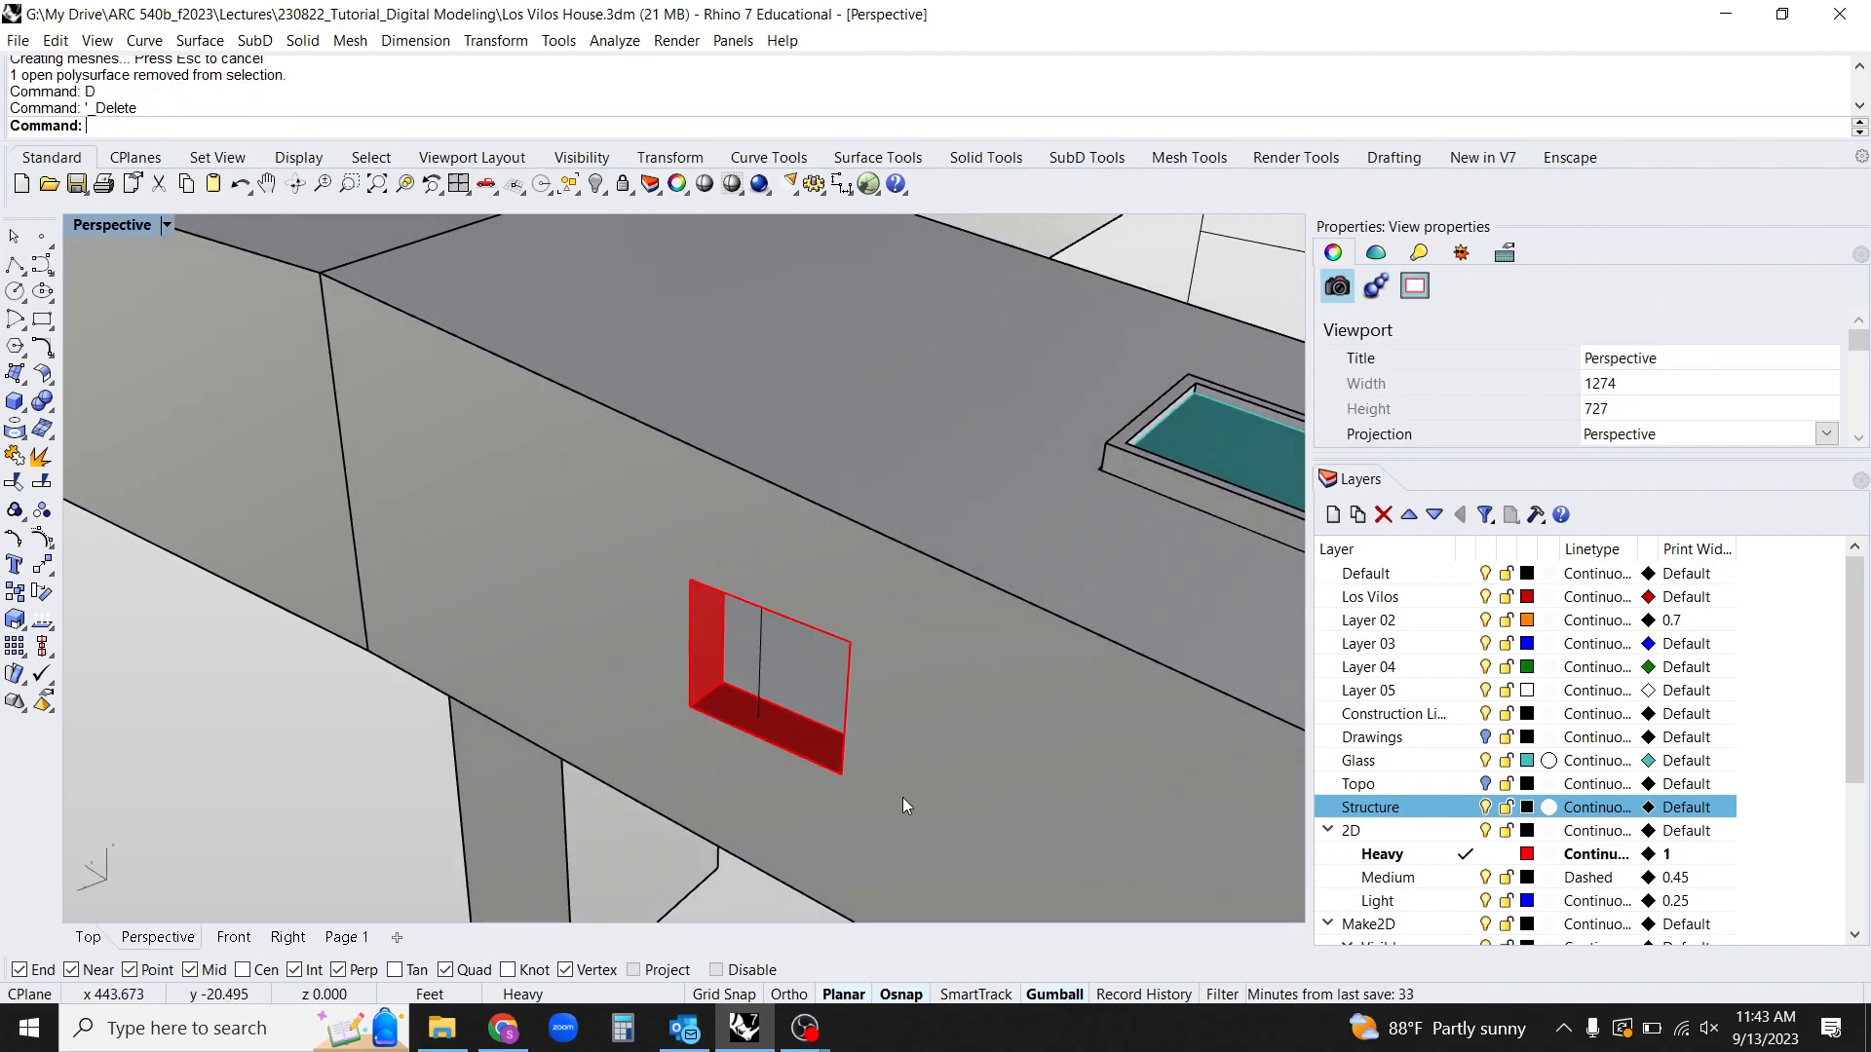
Join the remaining red box piece lining the window opening with the house polysurface.
right_click_drag(879, 857, 792, 740)
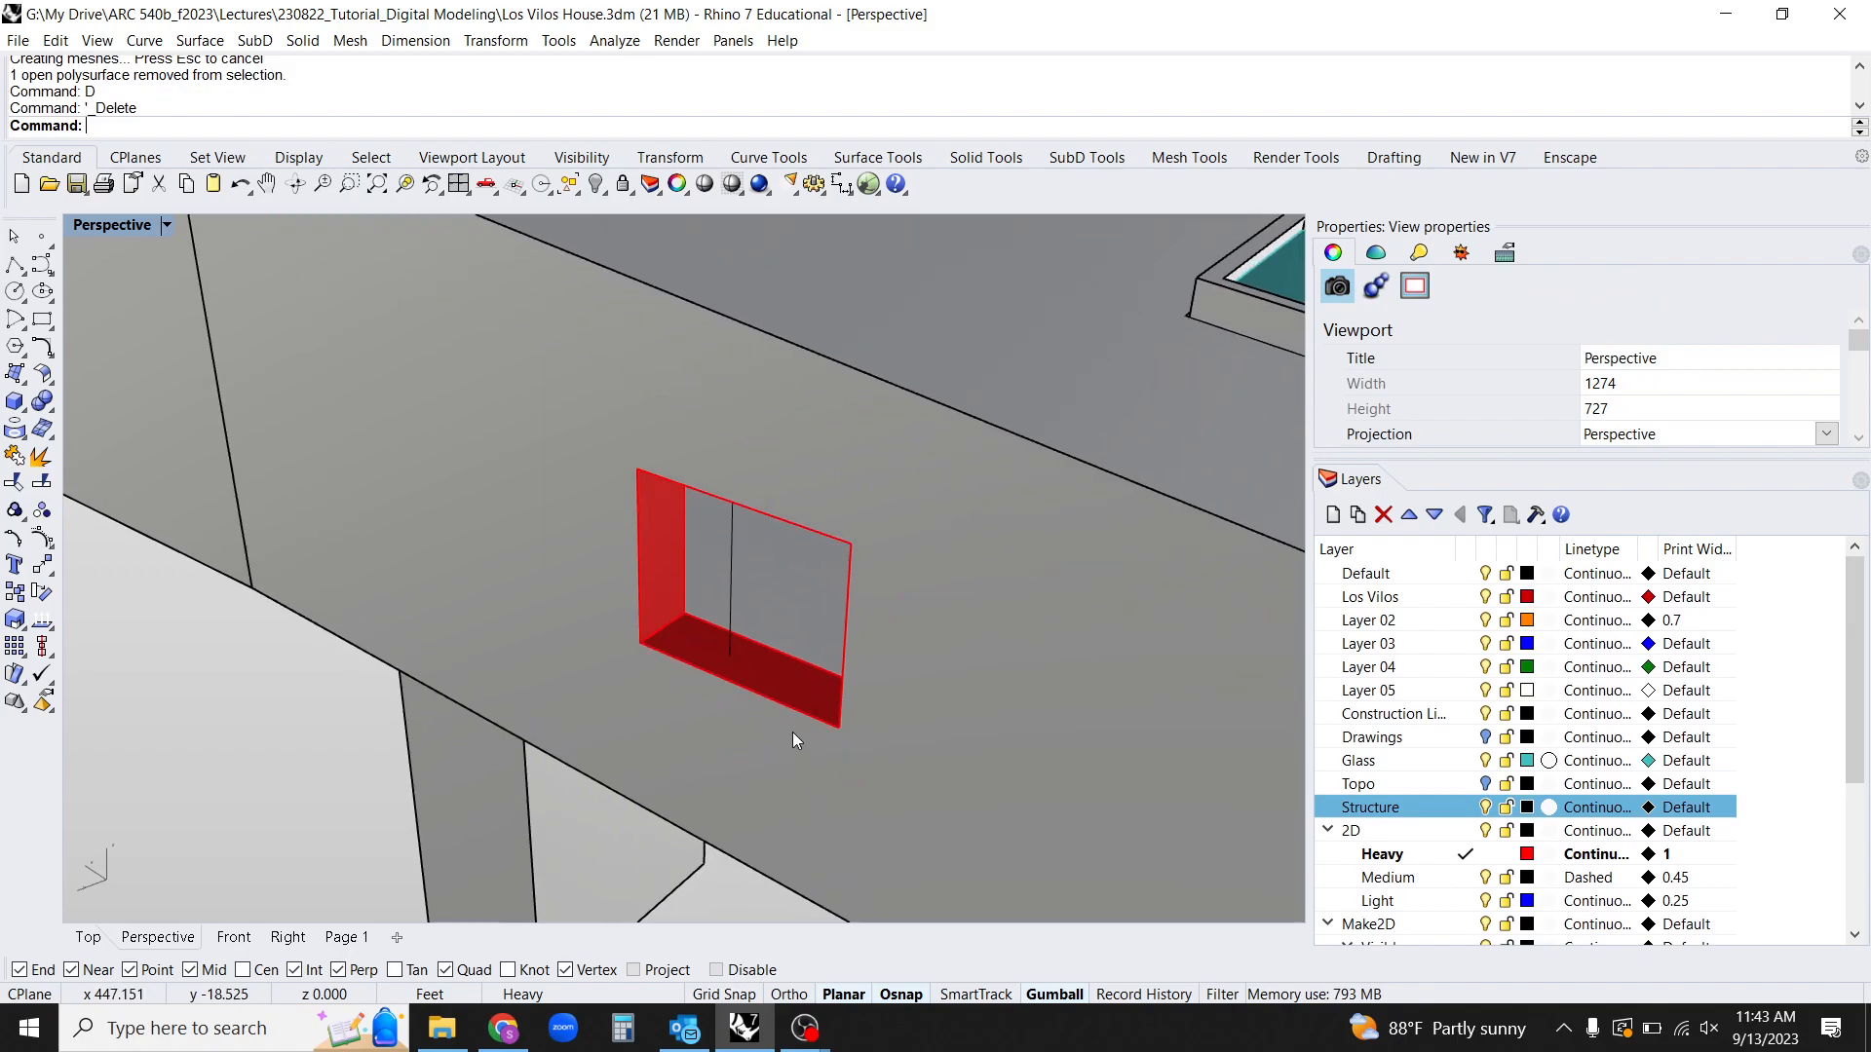
left_click(774, 678)
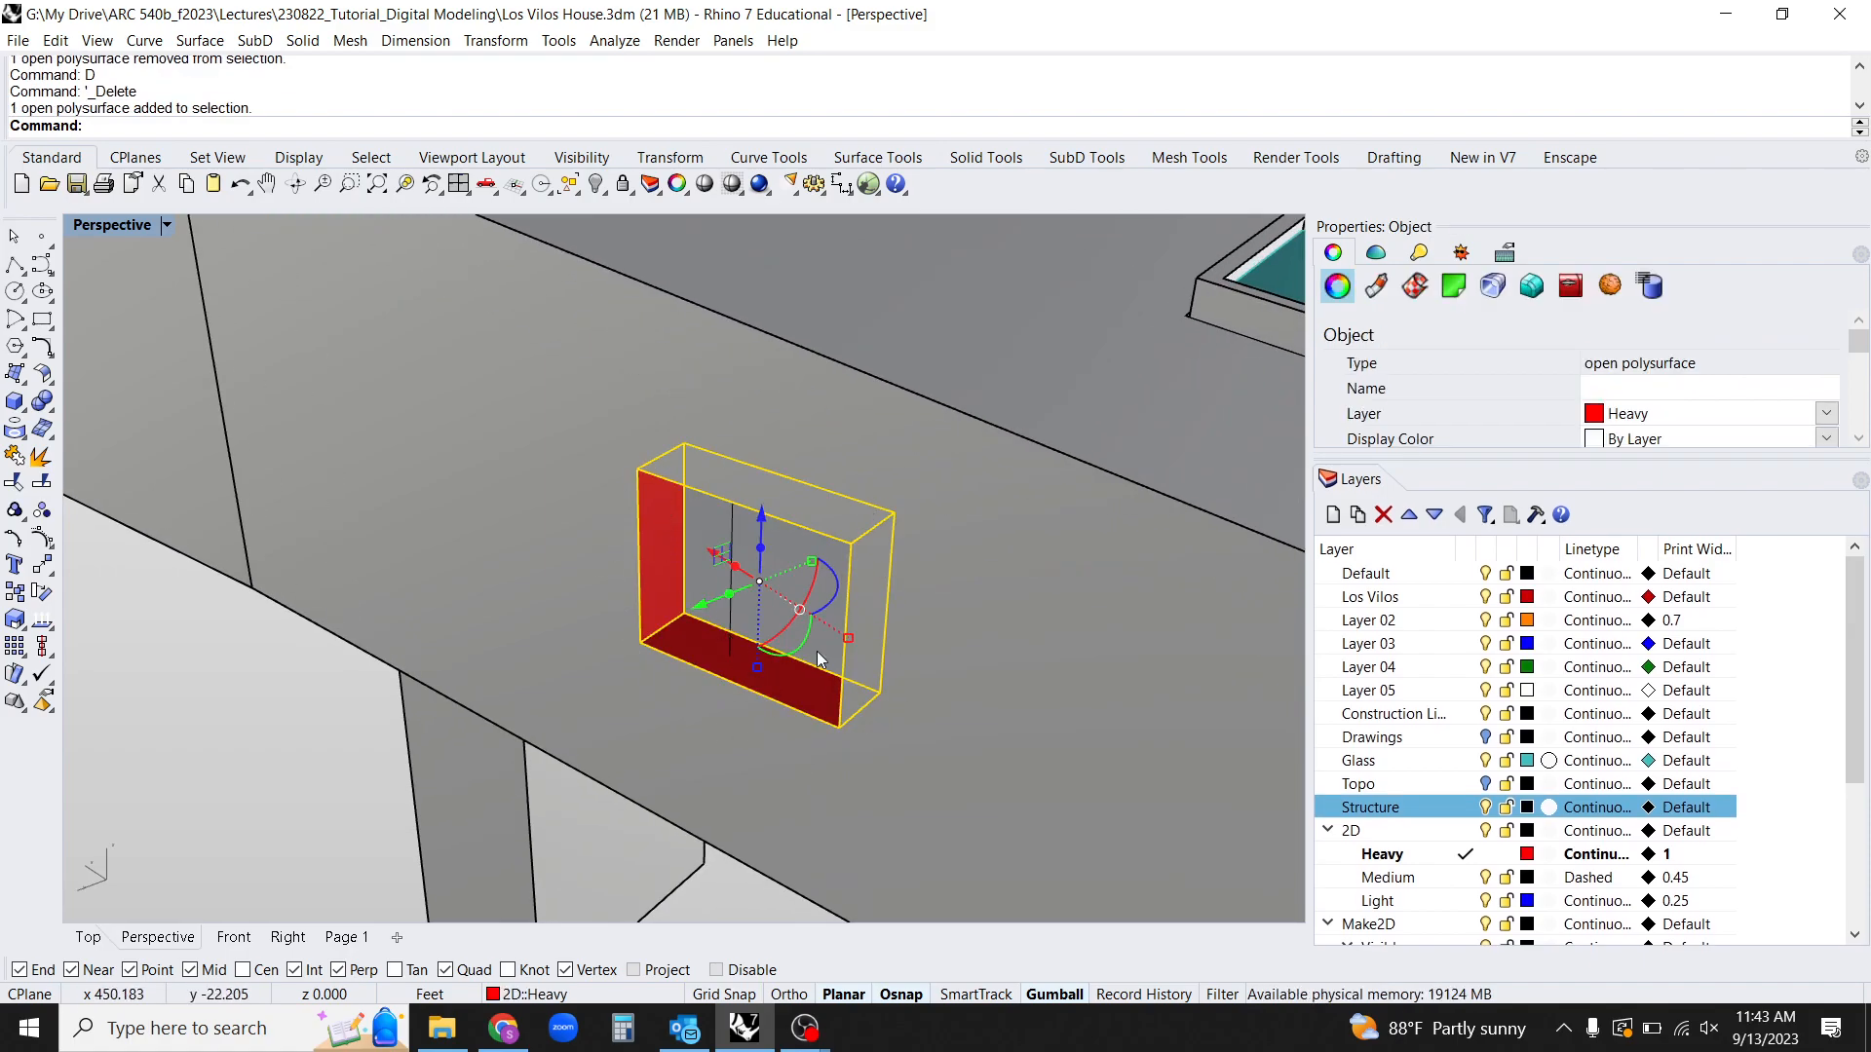
right_click_drag(898, 769, 814, 748)
left_click(815, 750, "shift")
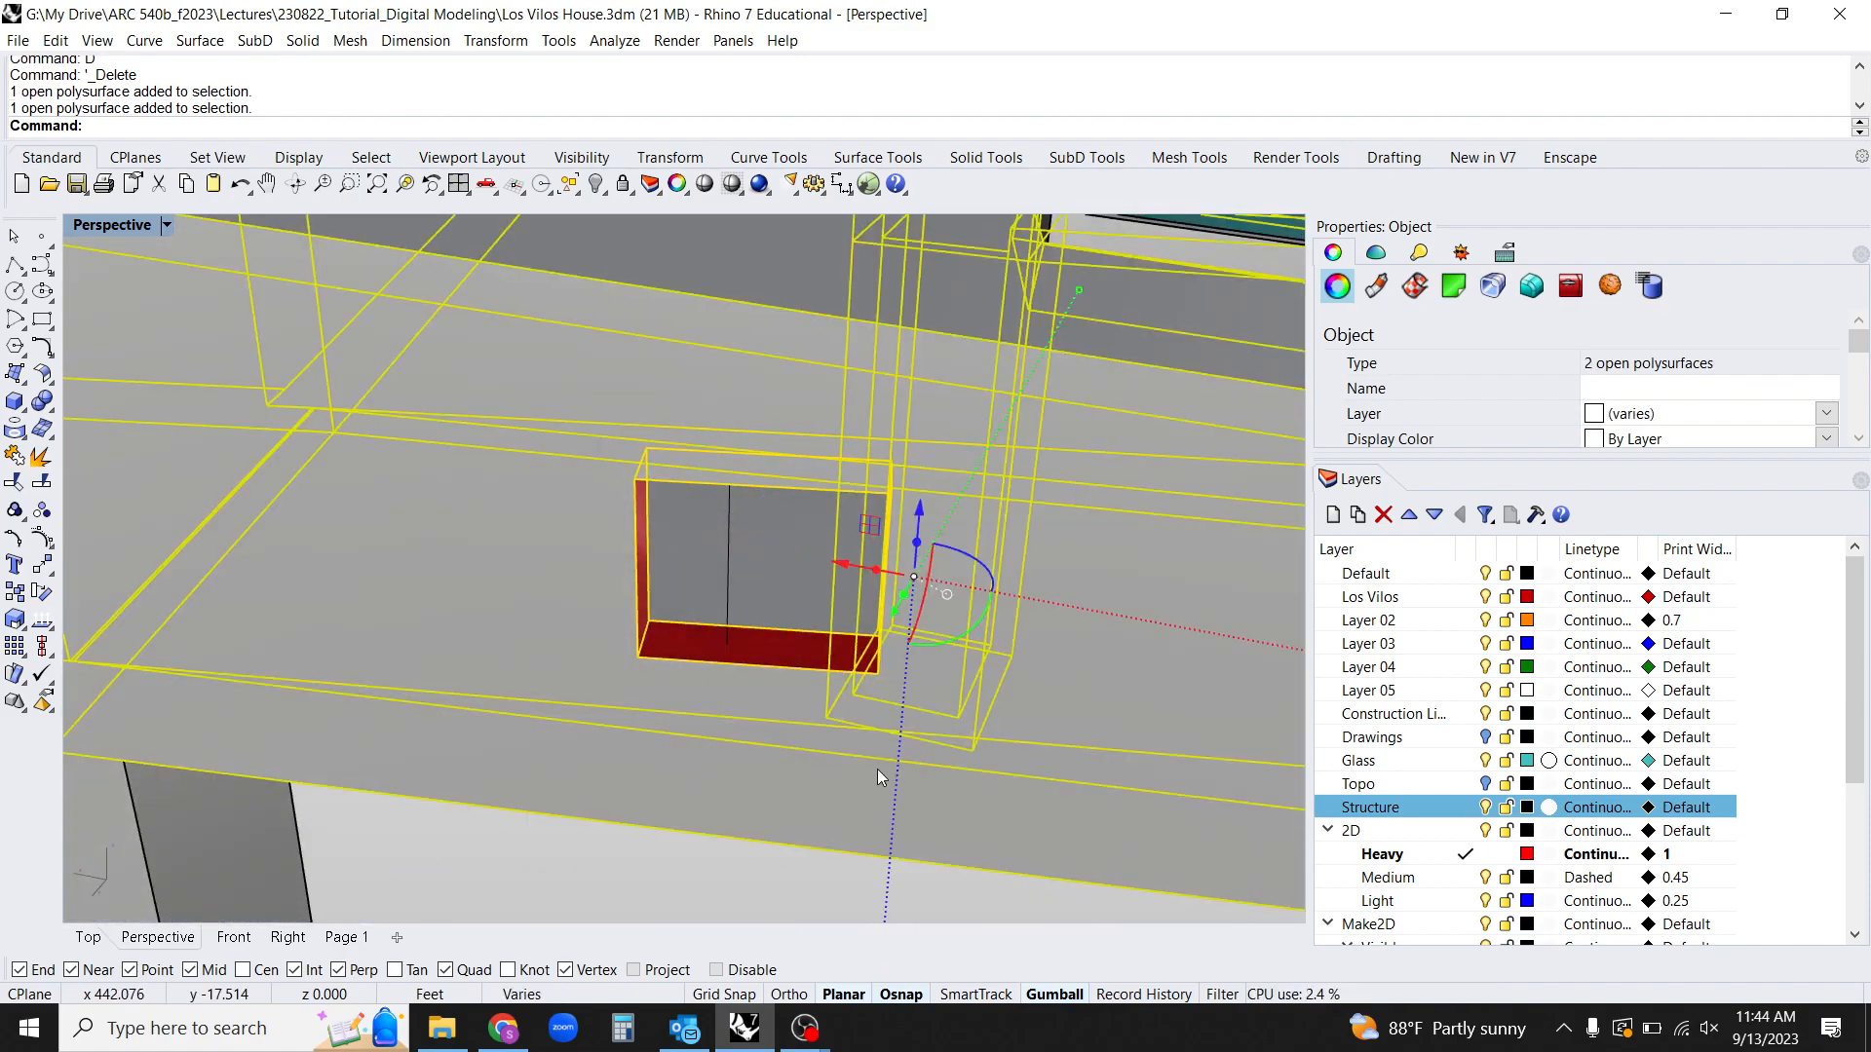
type("oin")
key("Return")
right_click_drag(879, 769, 868, 705)
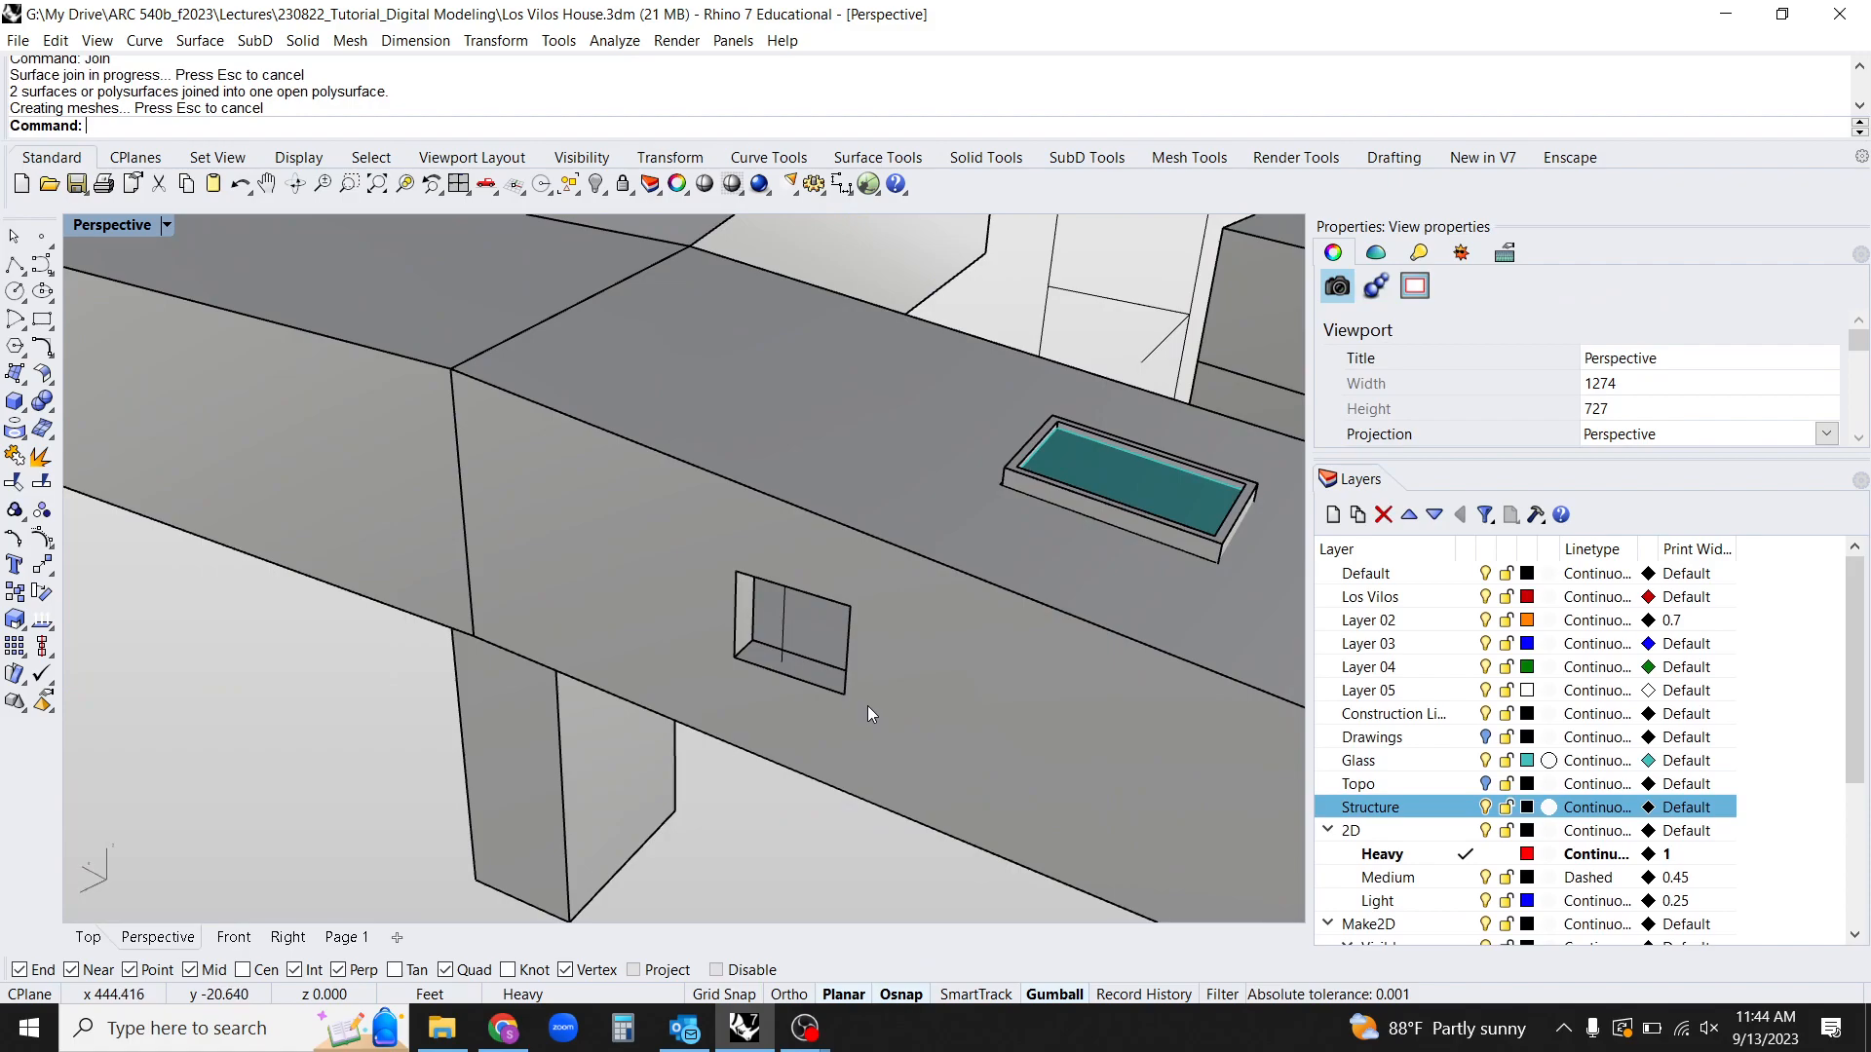
Make the Glass layer current and draw a vertical plane filling the window opening partway into the wall thickness.
scroll(808, 693, "up", 5)
right_click_drag(764, 643, 867, 681)
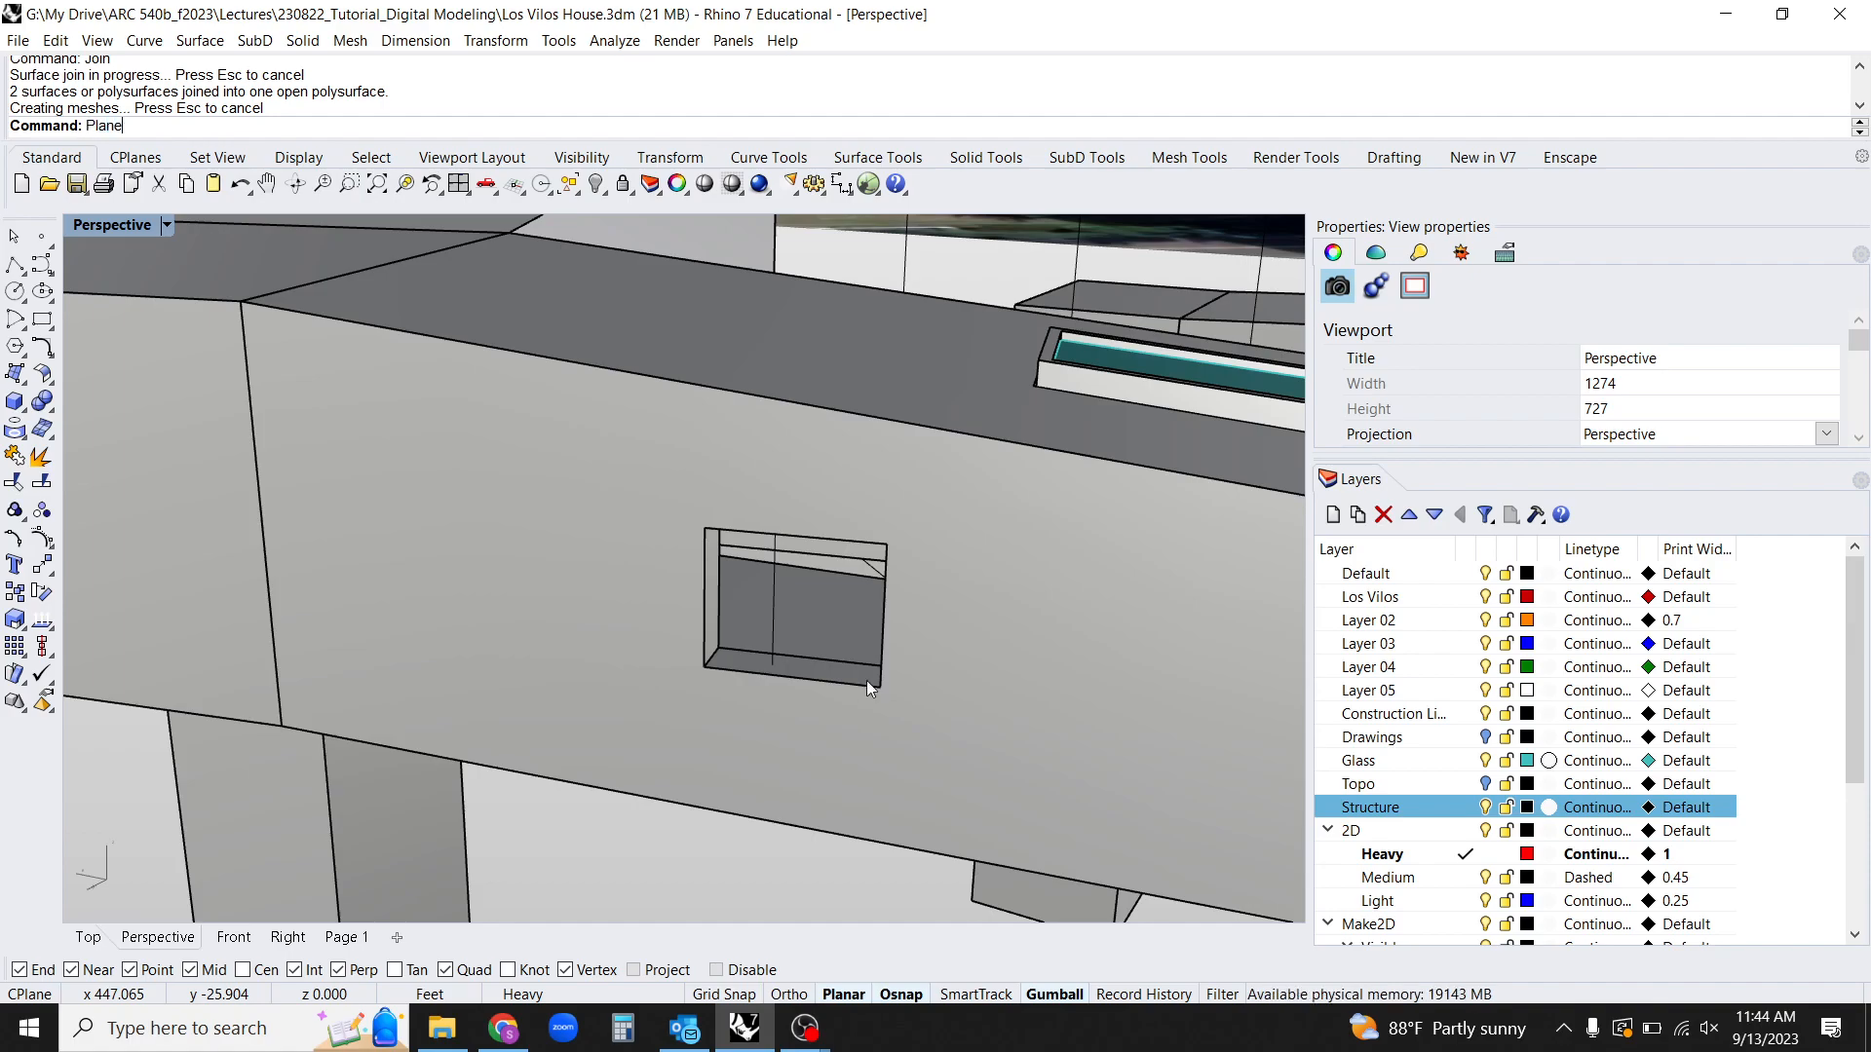
key("Return")
right_click_drag(828, 687, 755, 761)
left_click(1464, 760)
scroll(755, 762, "up", 5)
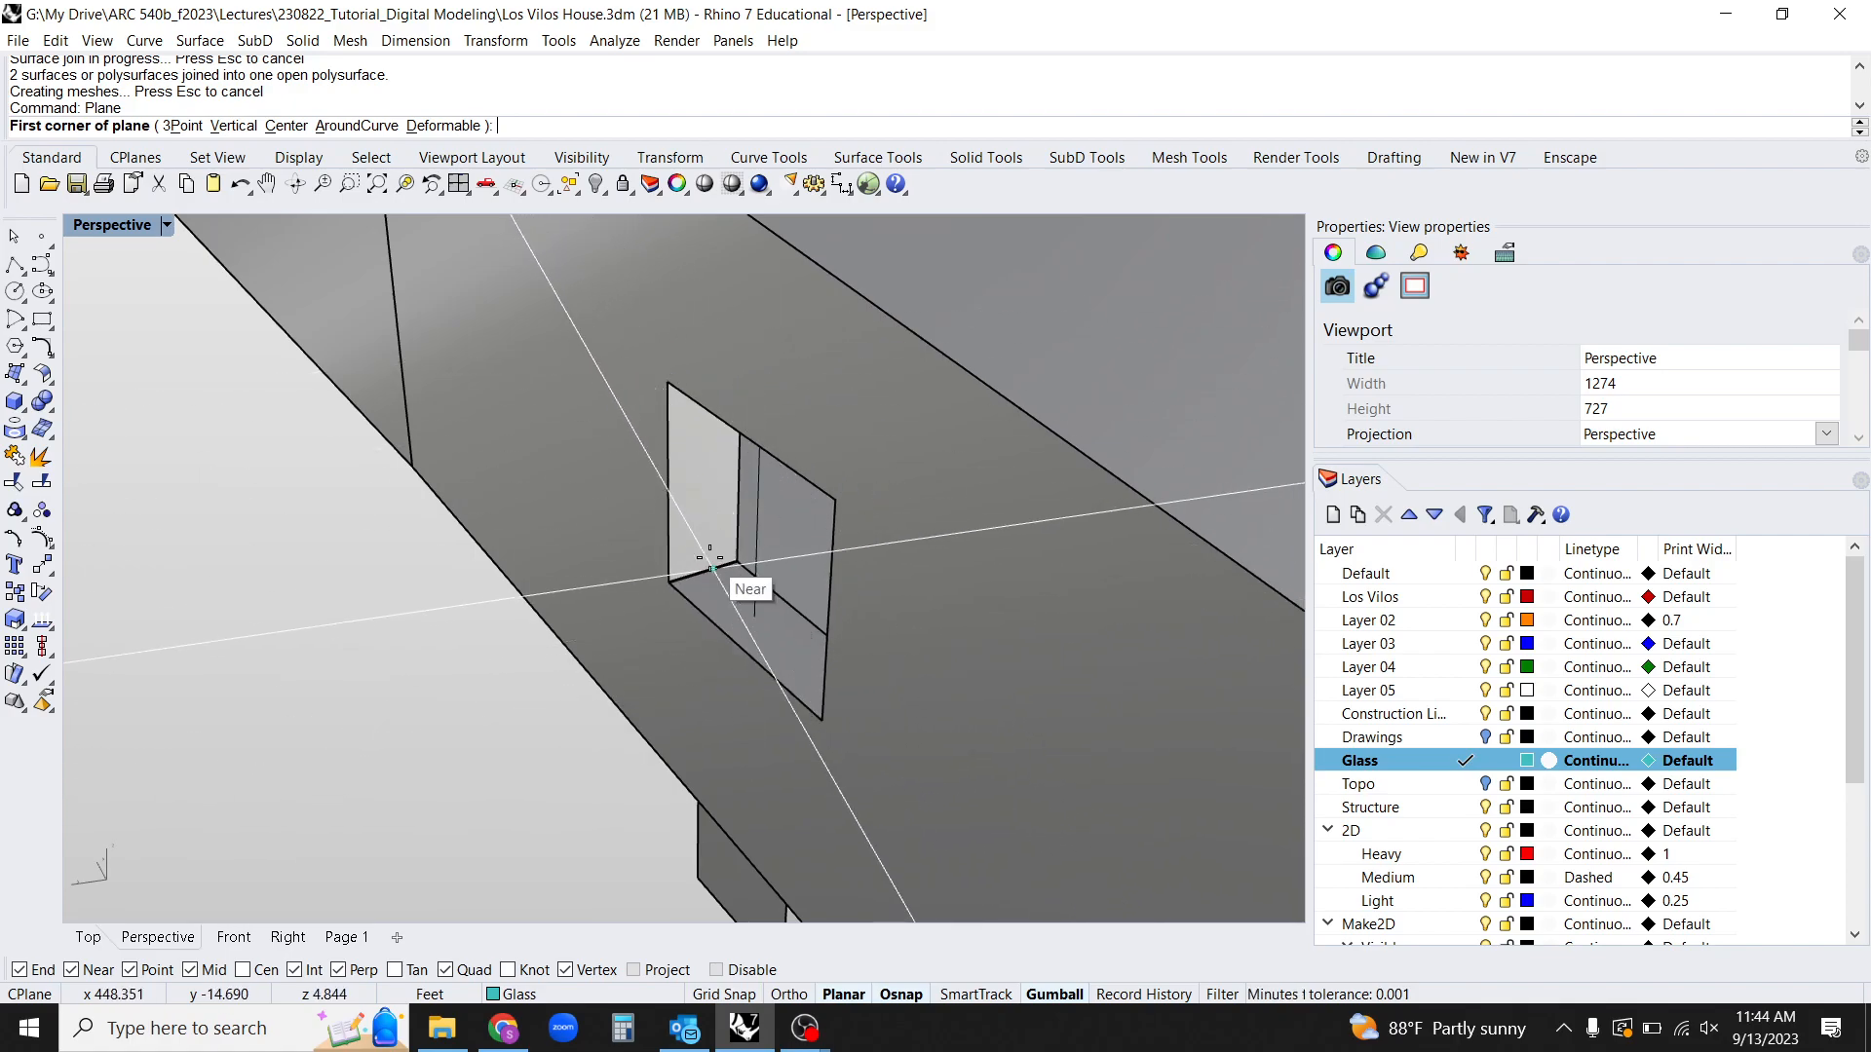
left_click(233, 126)
left_click(704, 572)
right_click_drag(722, 633, 822, 575)
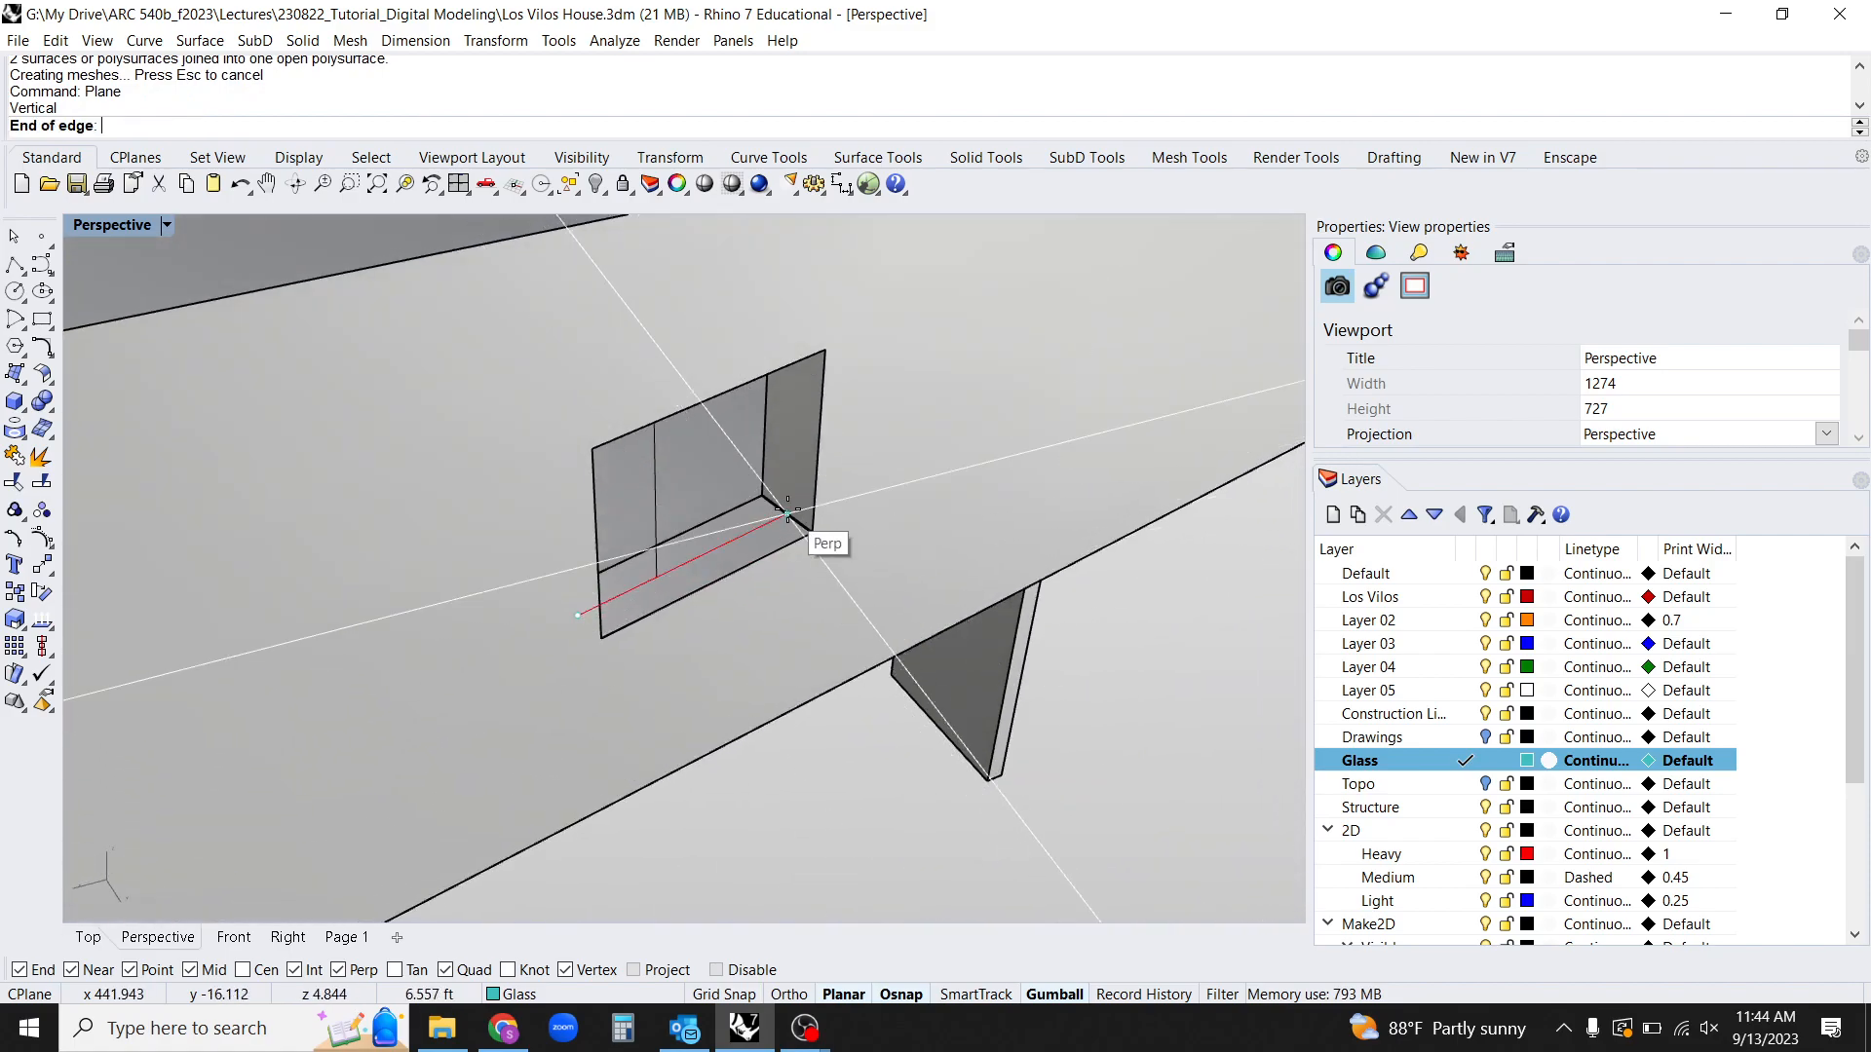
right_click_drag(787, 513, 857, 432)
scroll(857, 432, "up", 5)
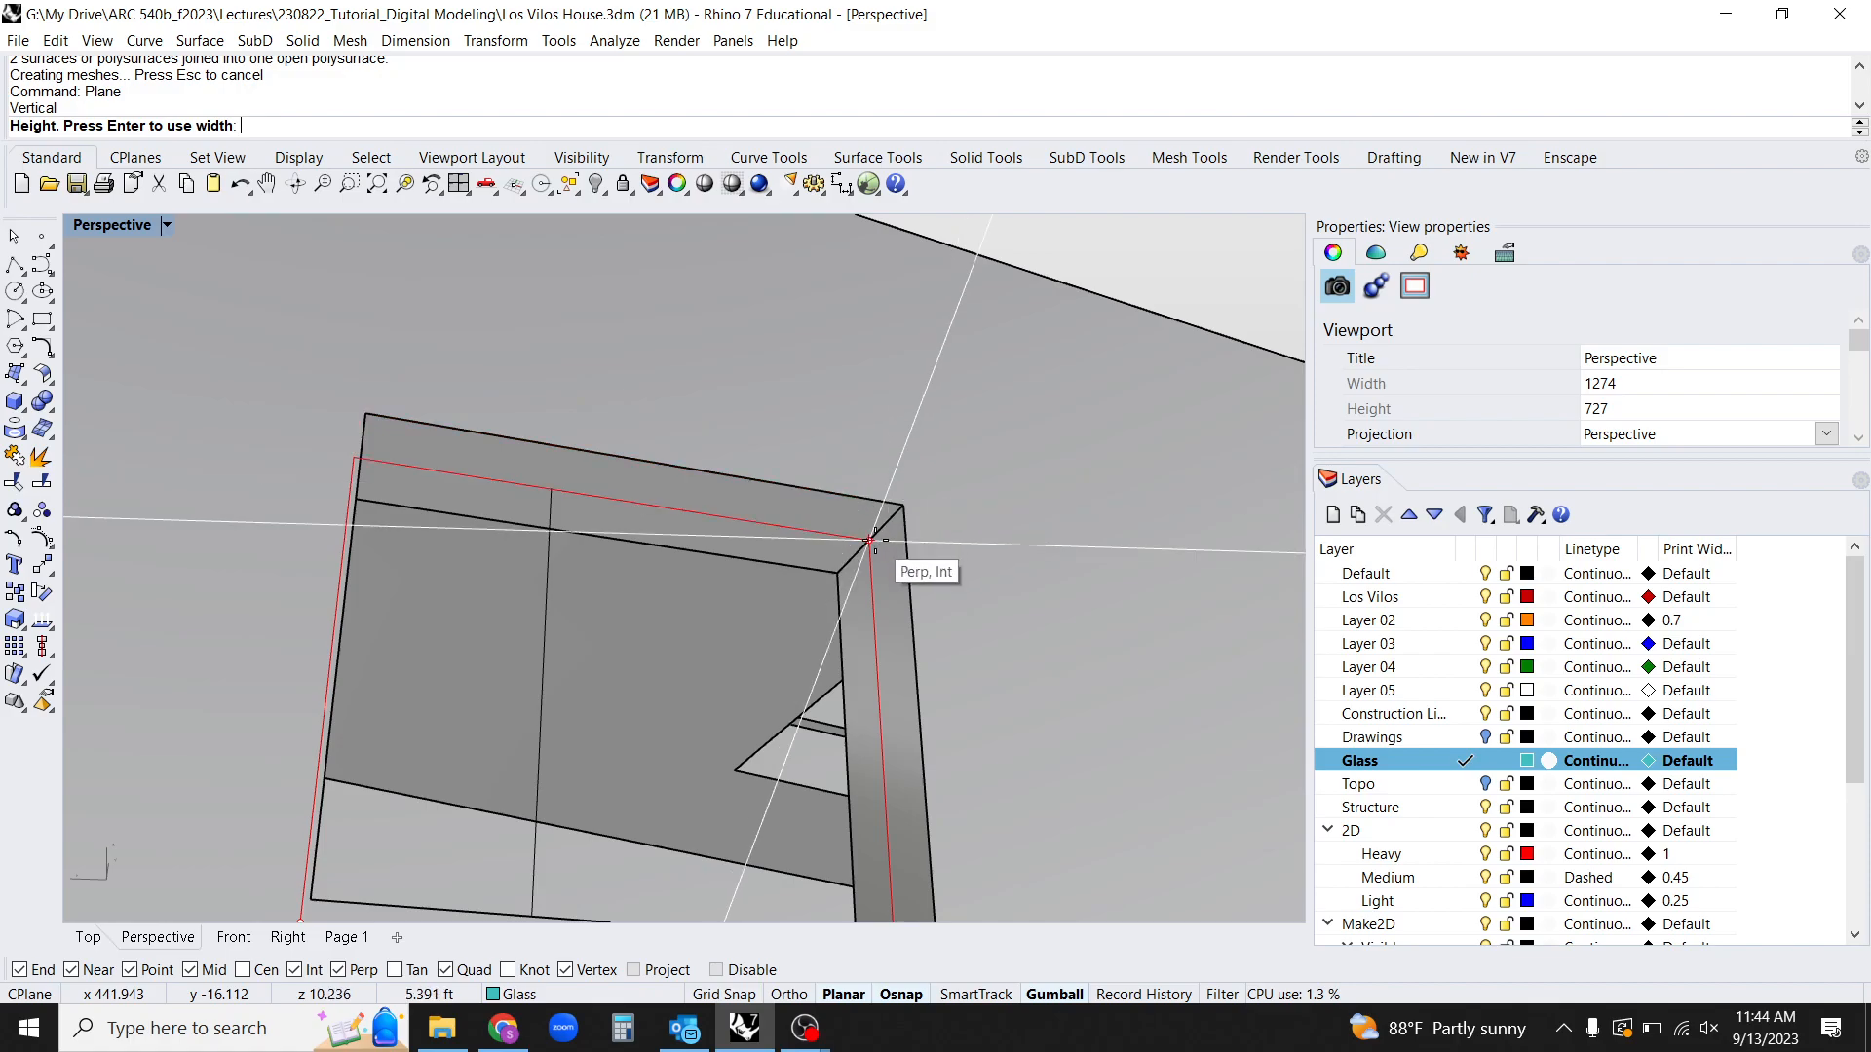
left_click(869, 539)
Duplicate the border of the glass plane as a closed curve with DupBorder.
scroll(810, 555, "down", 5)
right_click_drag(811, 555, 610, 569)
left_click(610, 569)
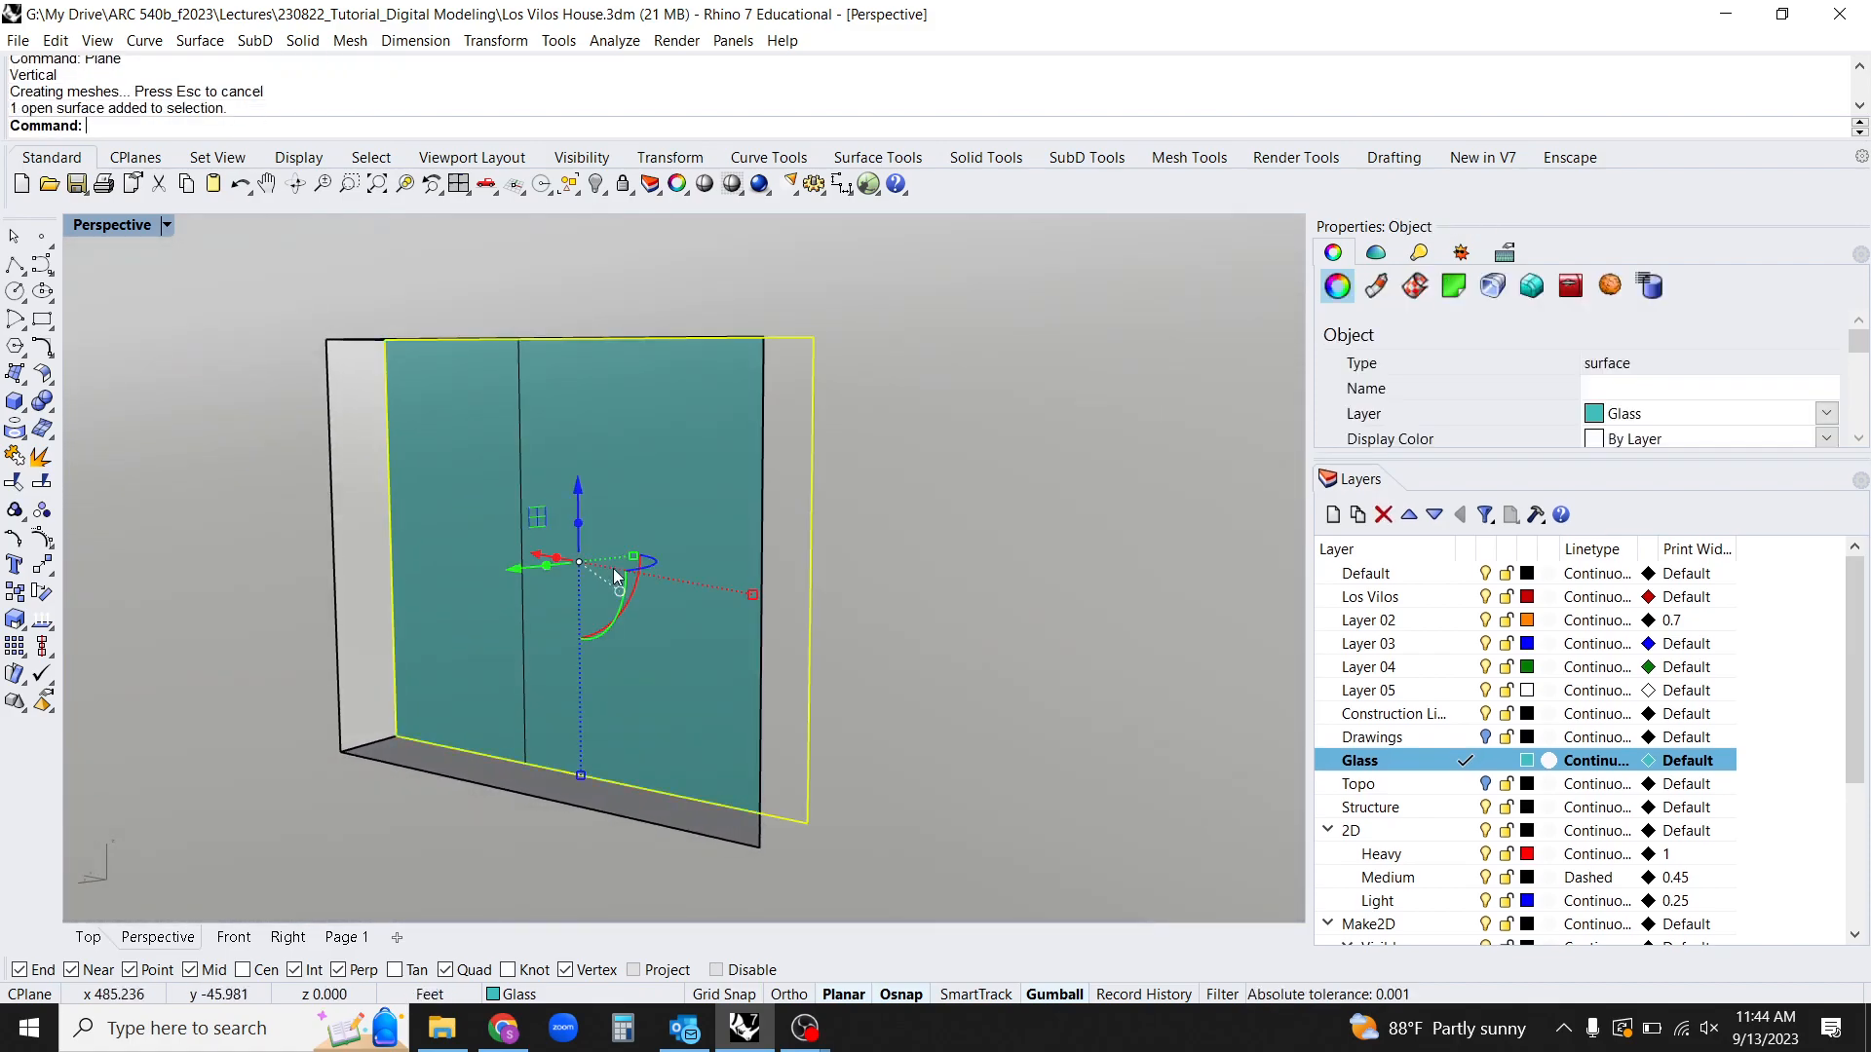
right_click_drag(305, 674, 1020, 617)
scroll(1111, 617, "down", 3)
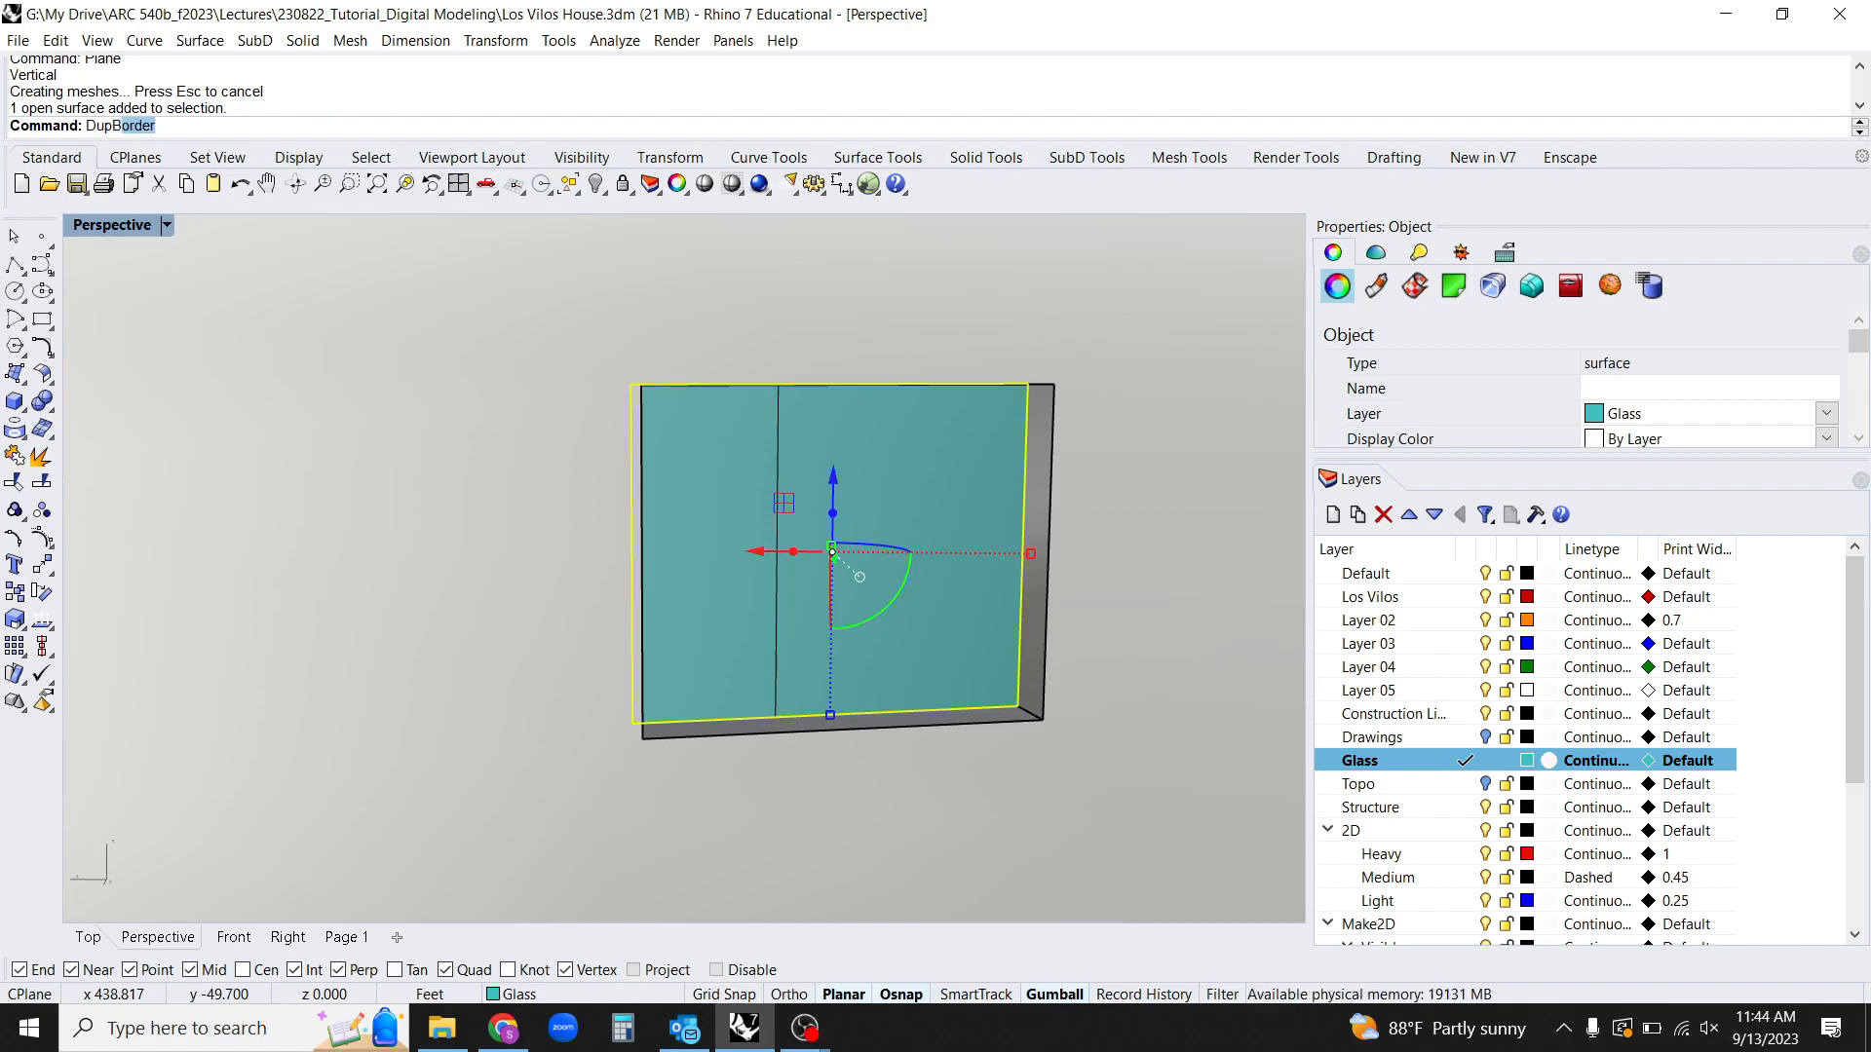
type("DupBord")
key("Return")
right_click_drag(1051, 614, 982, 629, "shift")
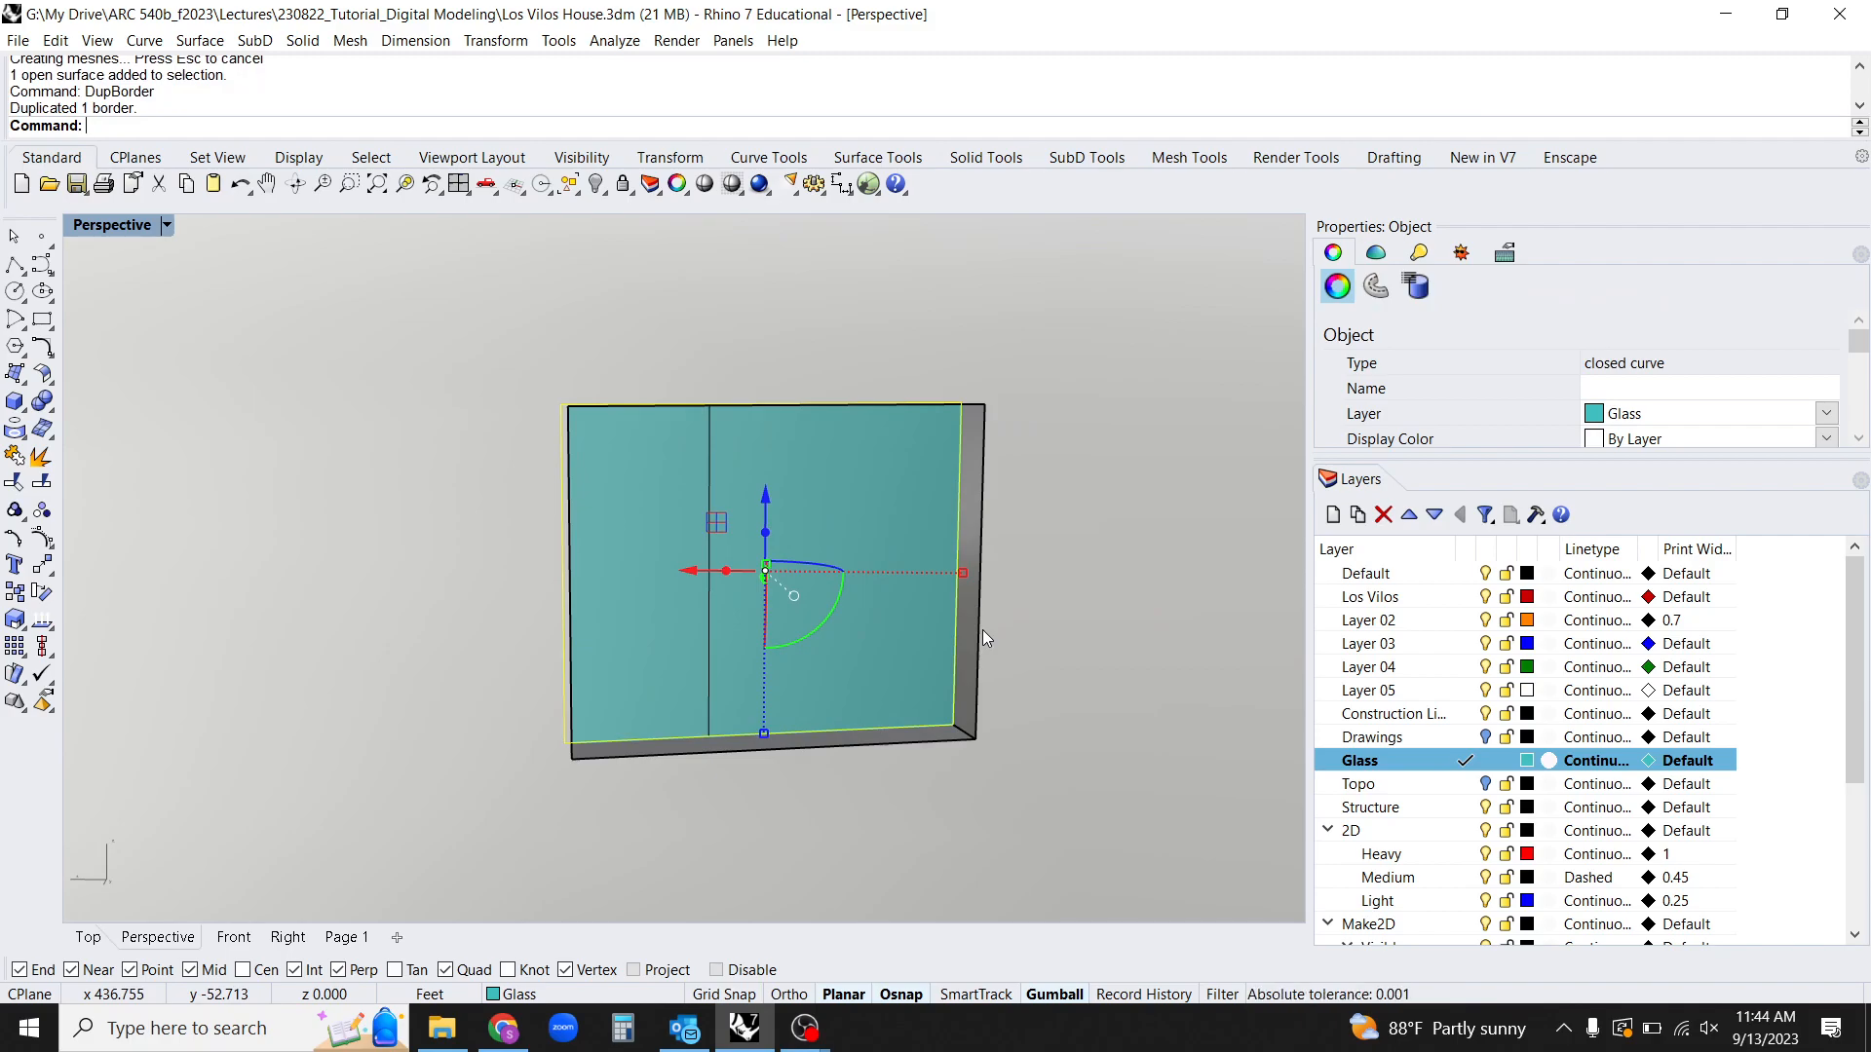
Offset the glass border curve inward by 0.2 ft.
type("Offset")
key("Return")
right_click_drag(861, 601, 904, 676)
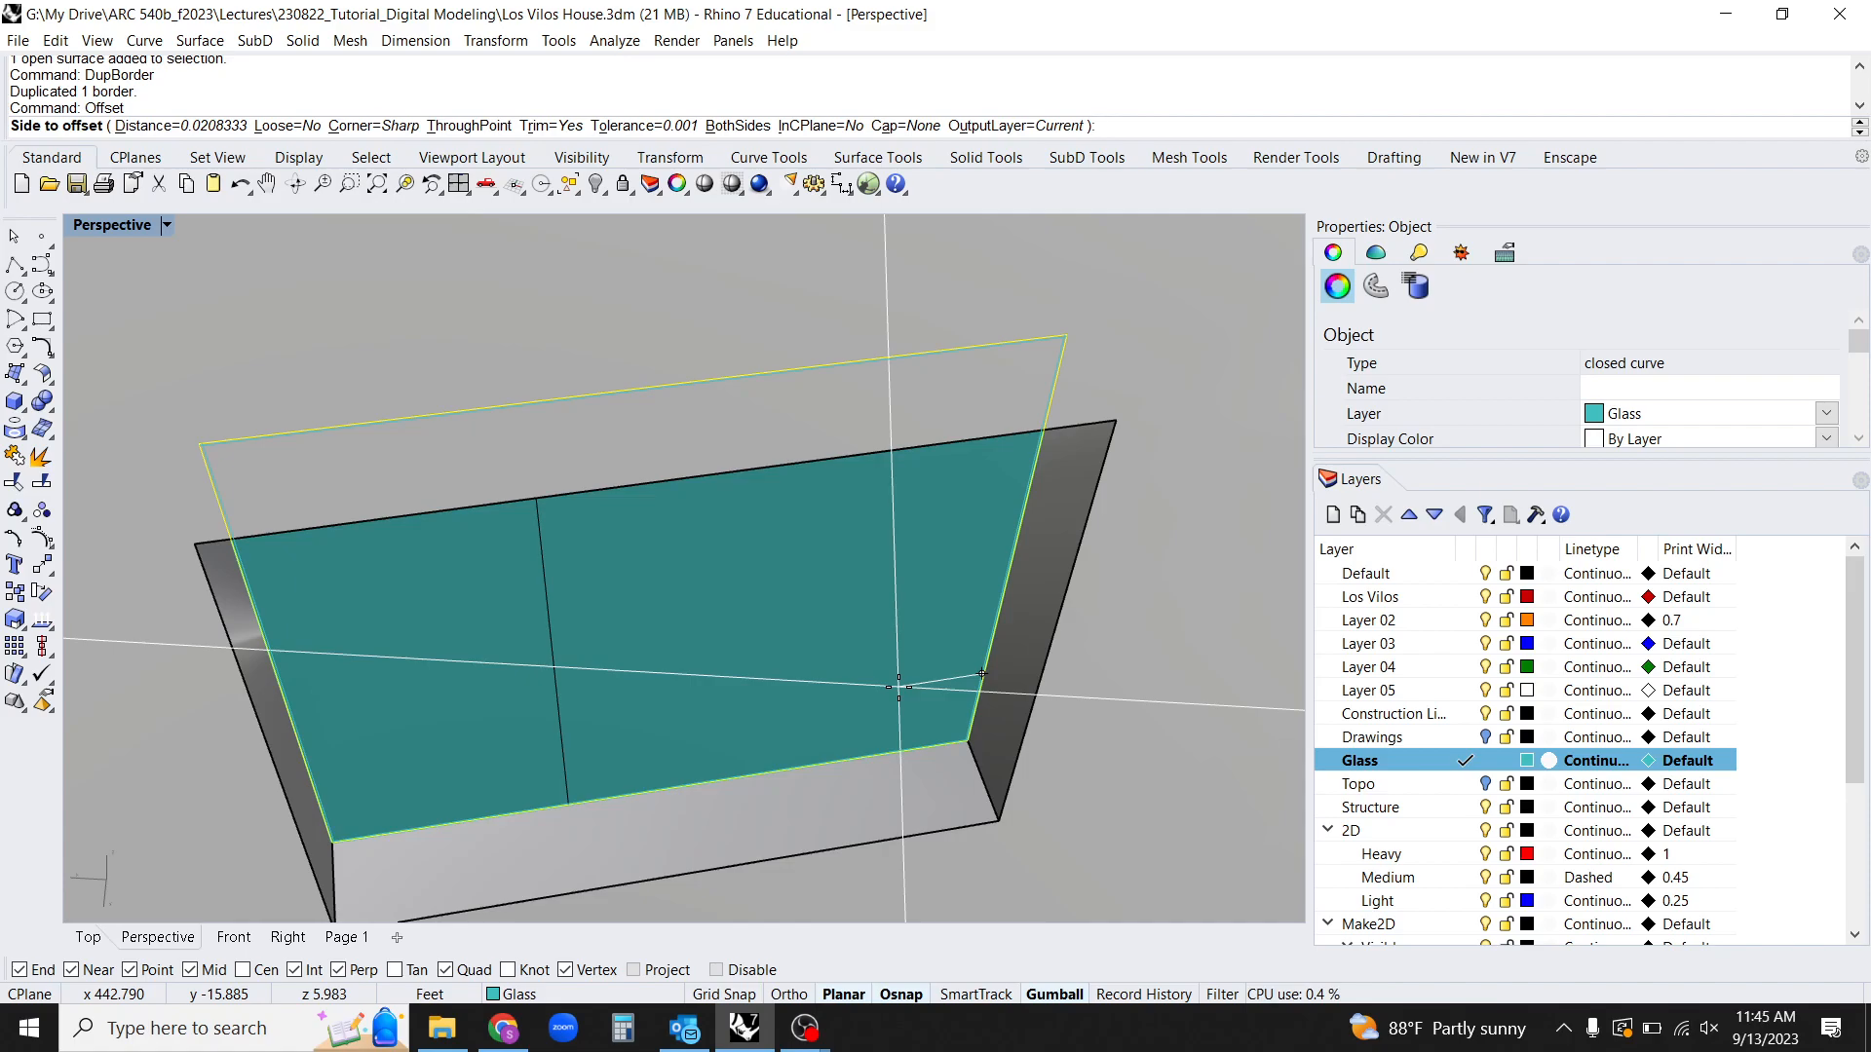
key("Return")
right_click_drag(900, 685, 877, 568)
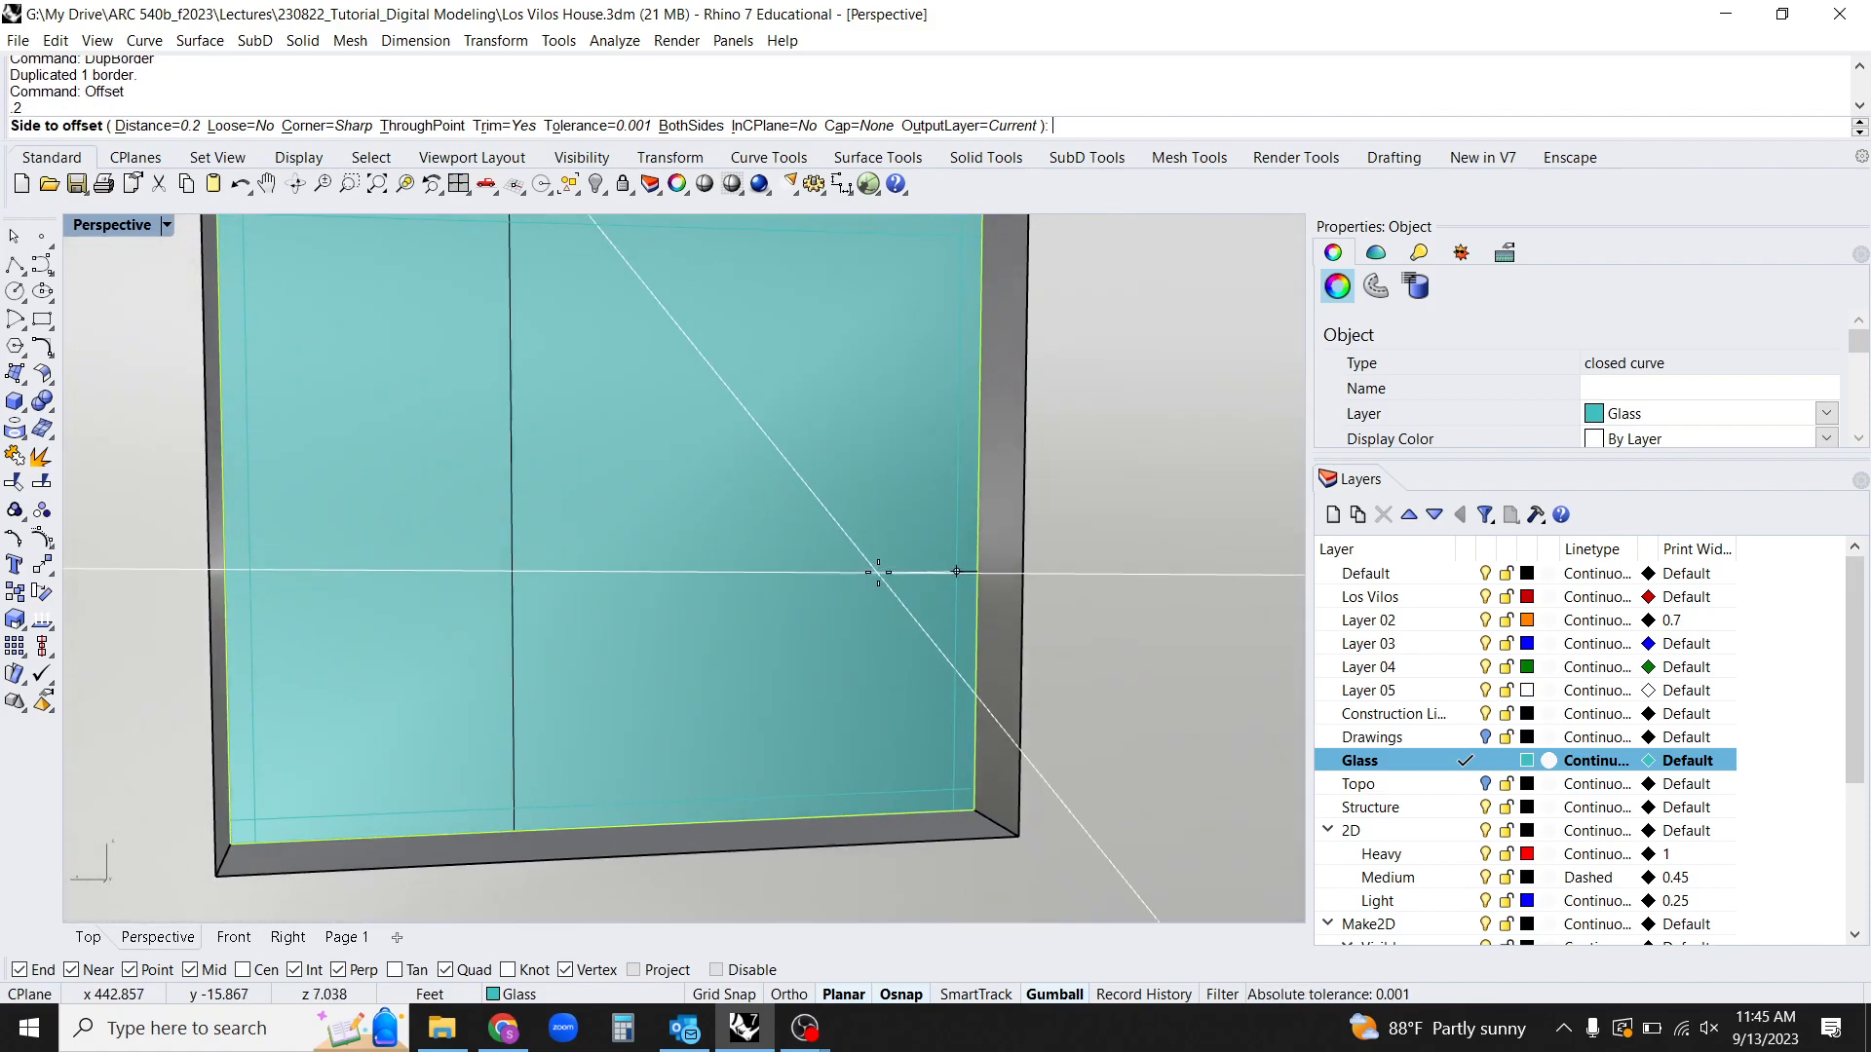
left_click(873, 599)
right_click_drag(937, 669, 954, 750)
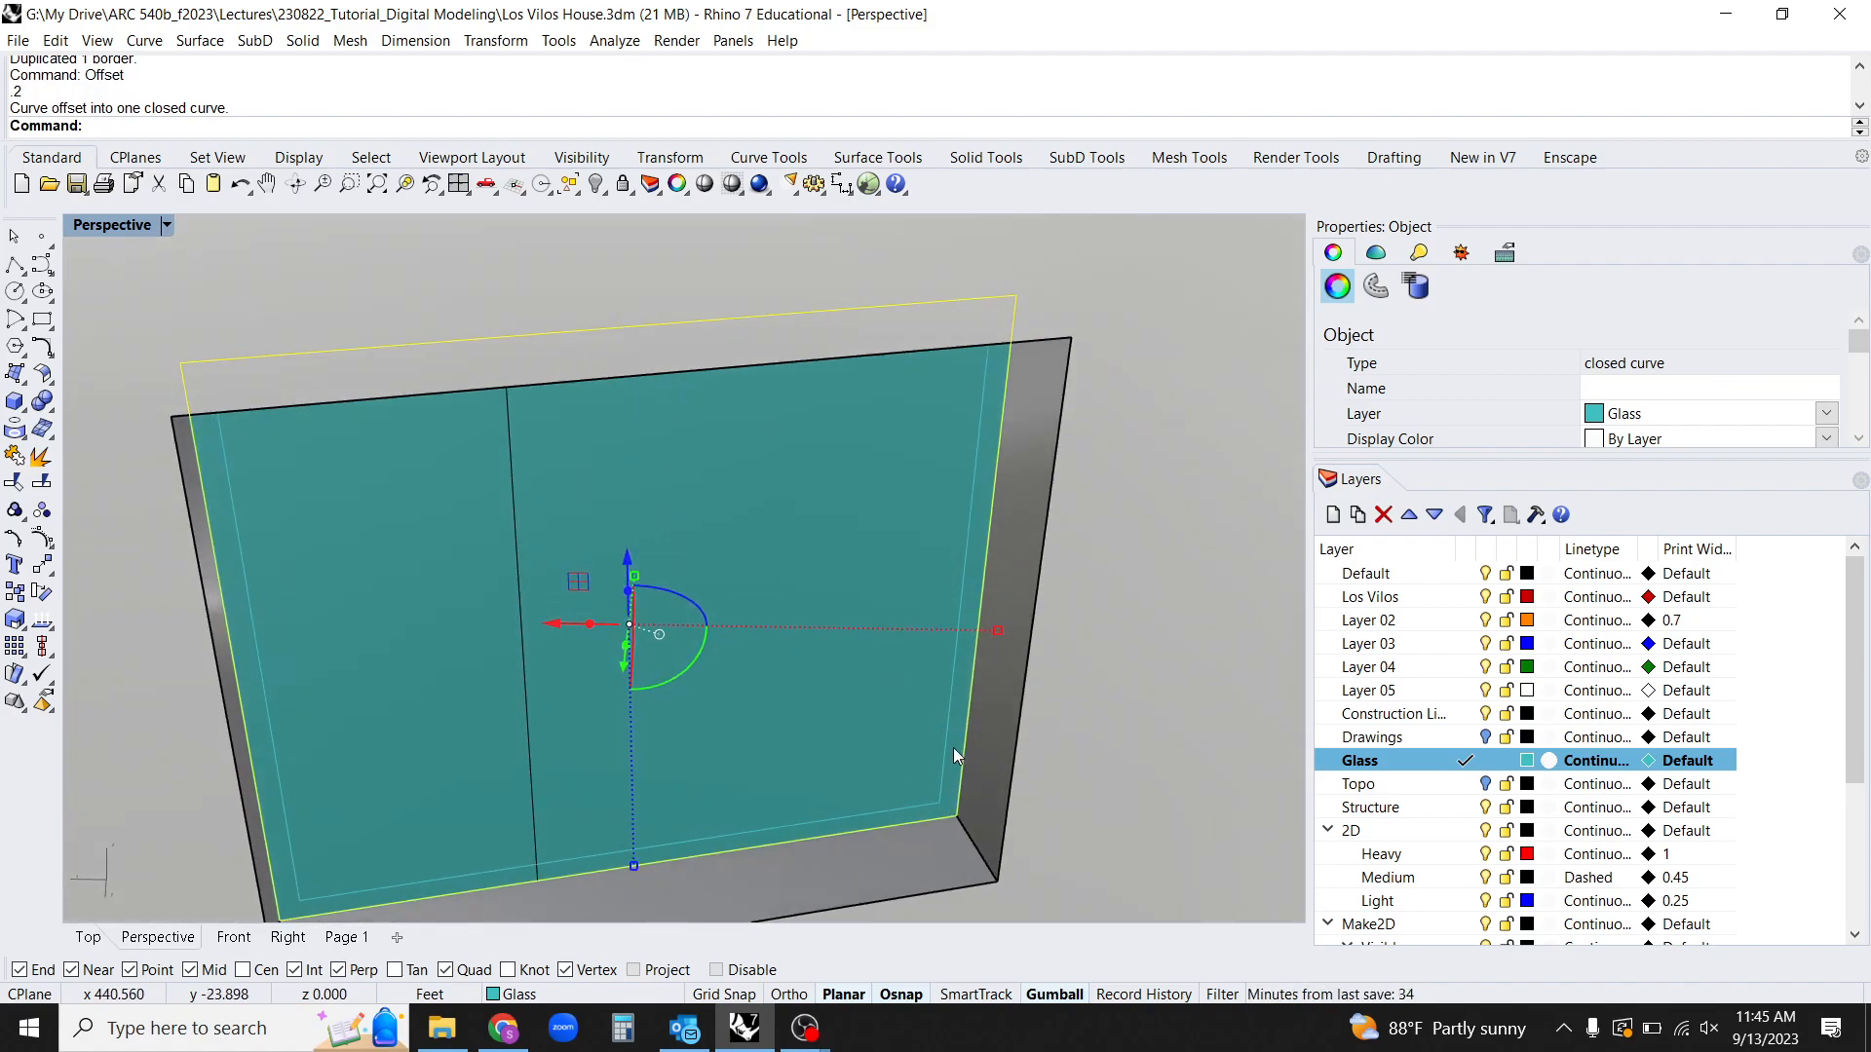
Extrude the border and its offset together as a solid window frame, about 0.25 ft to both sides, on the Construction Lines layer.
left_click(968, 726)
left_click(969, 723)
left_click(970, 724, "shift")
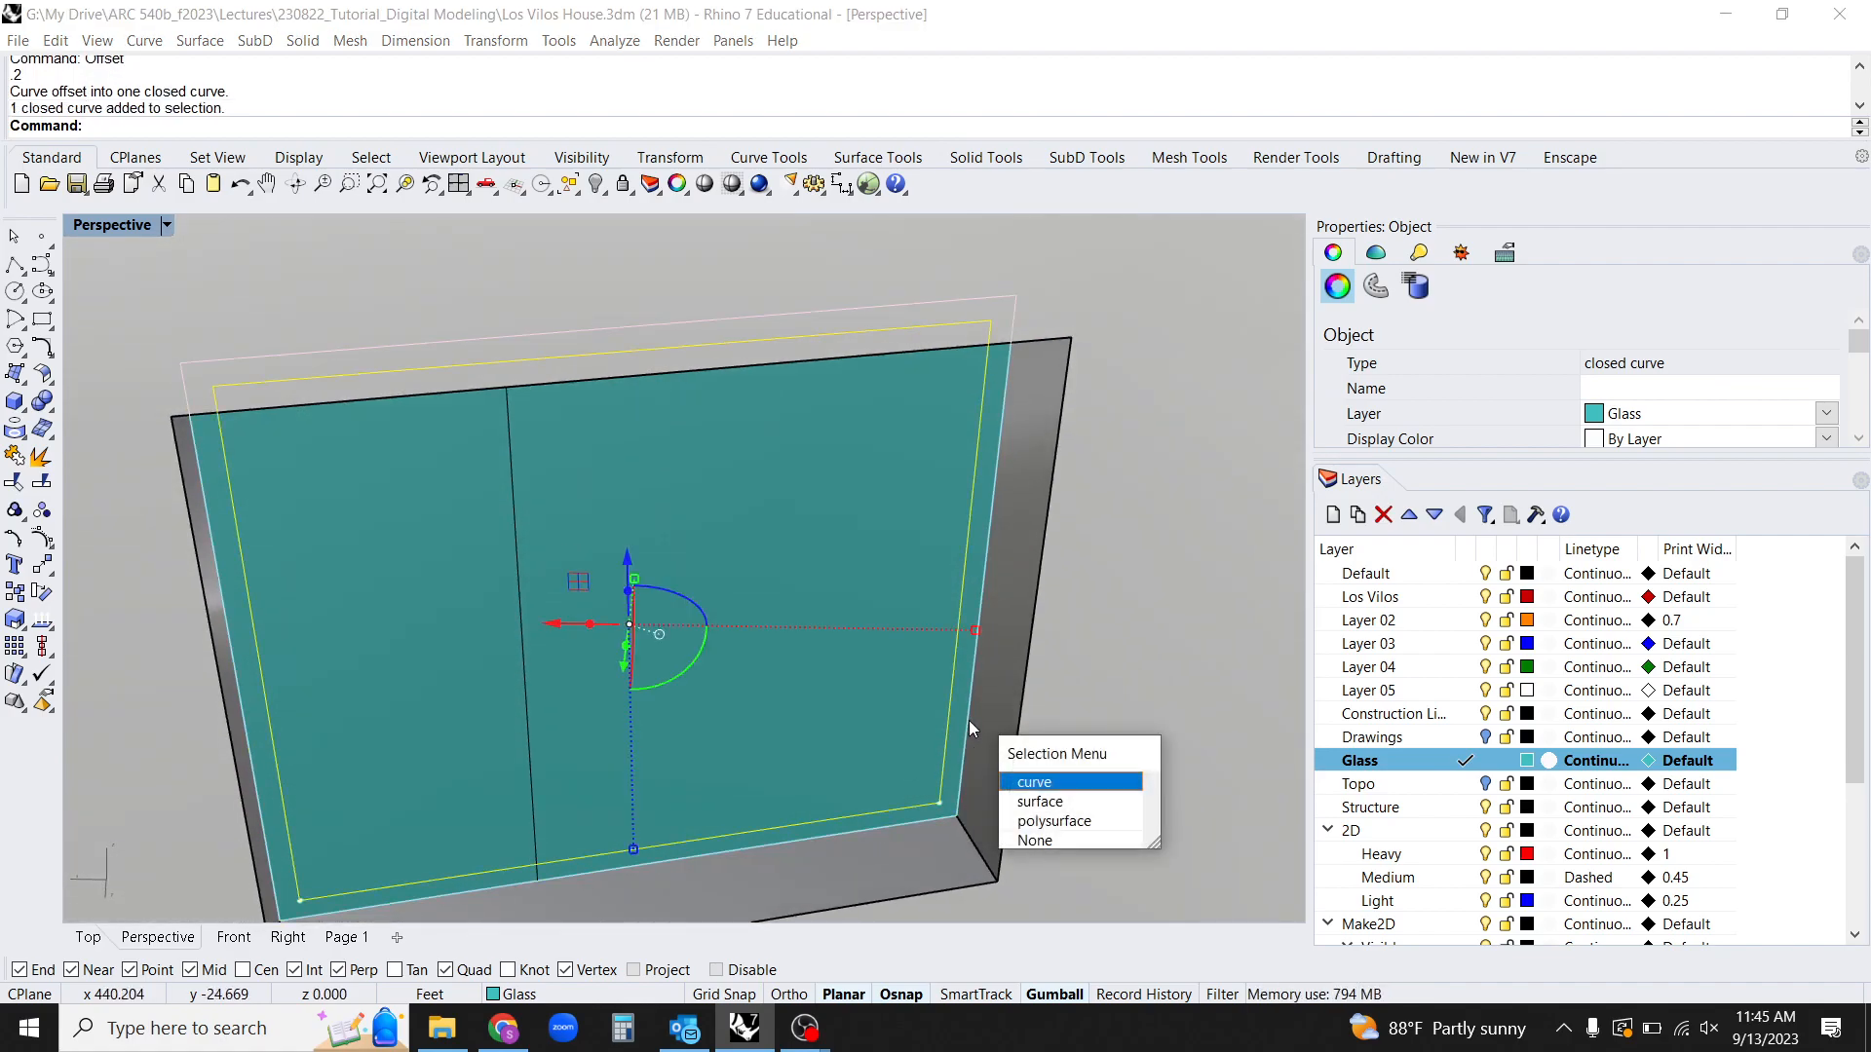
left_click(970, 724)
scroll(925, 726, "down", 5)
right_click_drag(932, 748, 653, 524)
right_click_drag(930, 854, 785, 736)
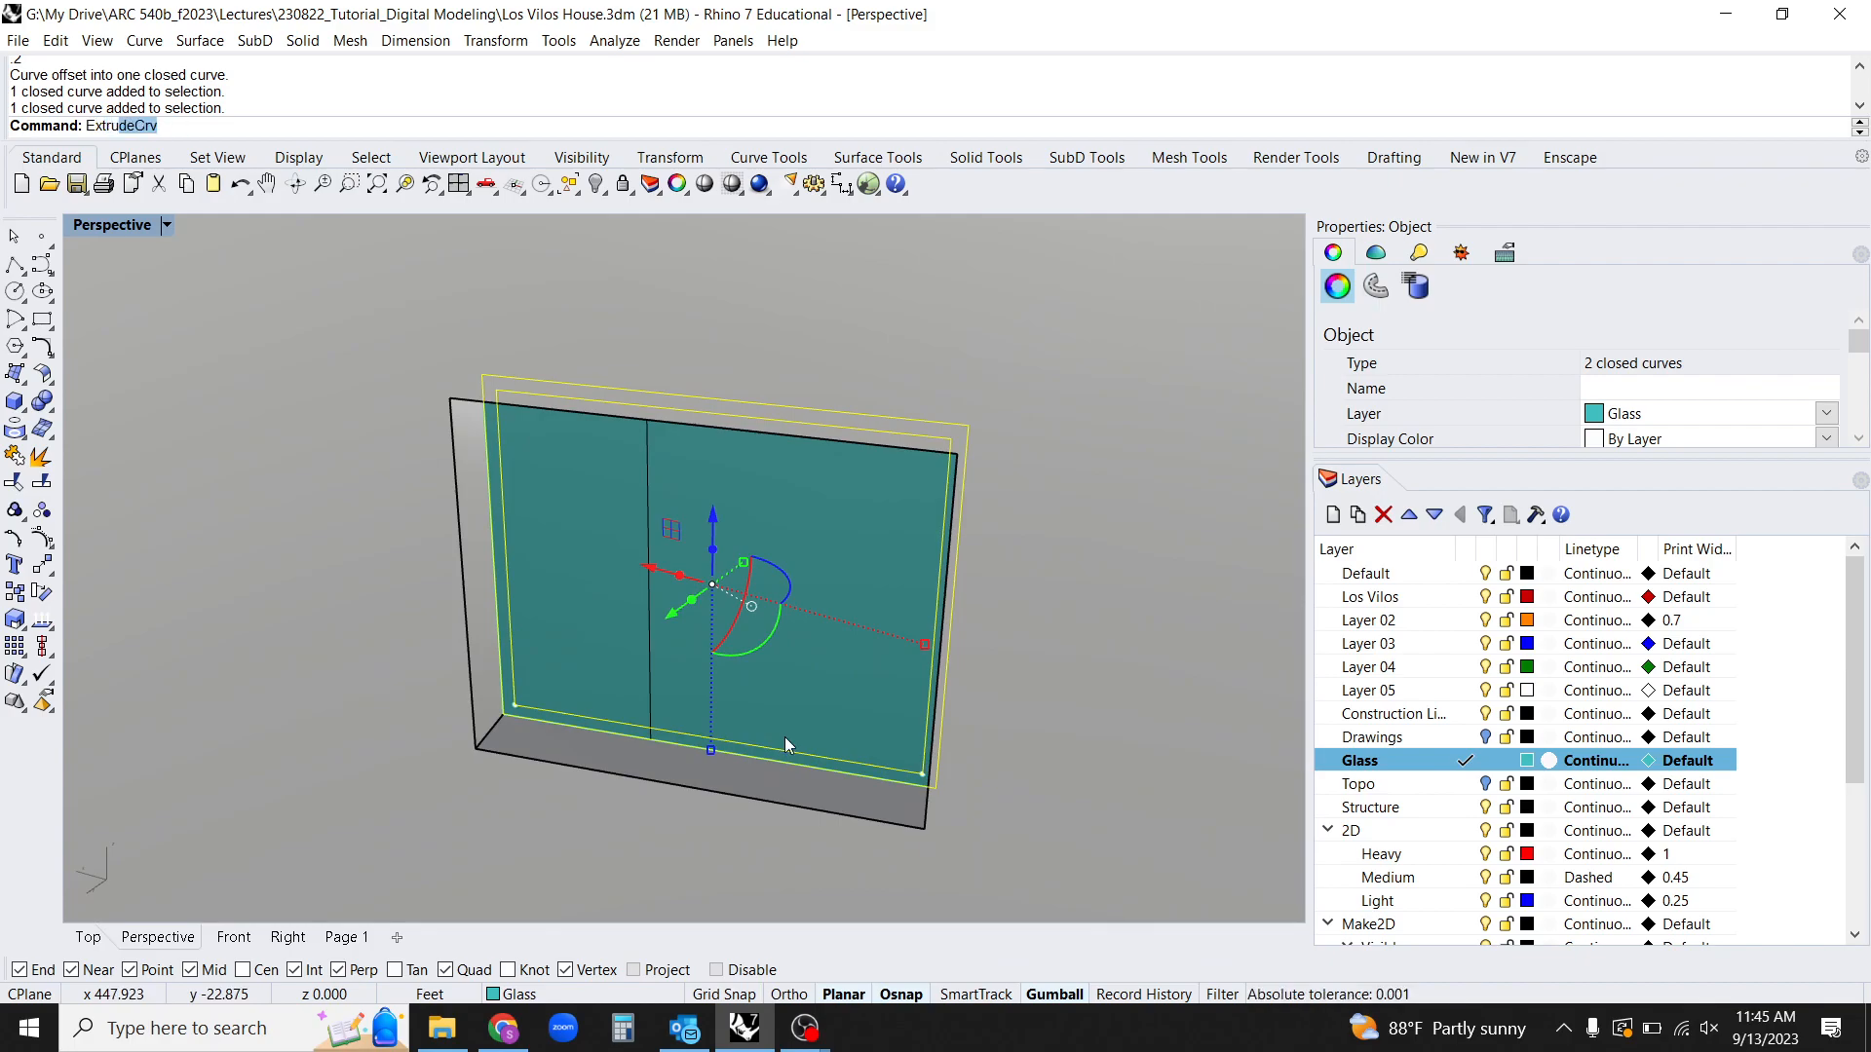
type("ude")
key("Return")
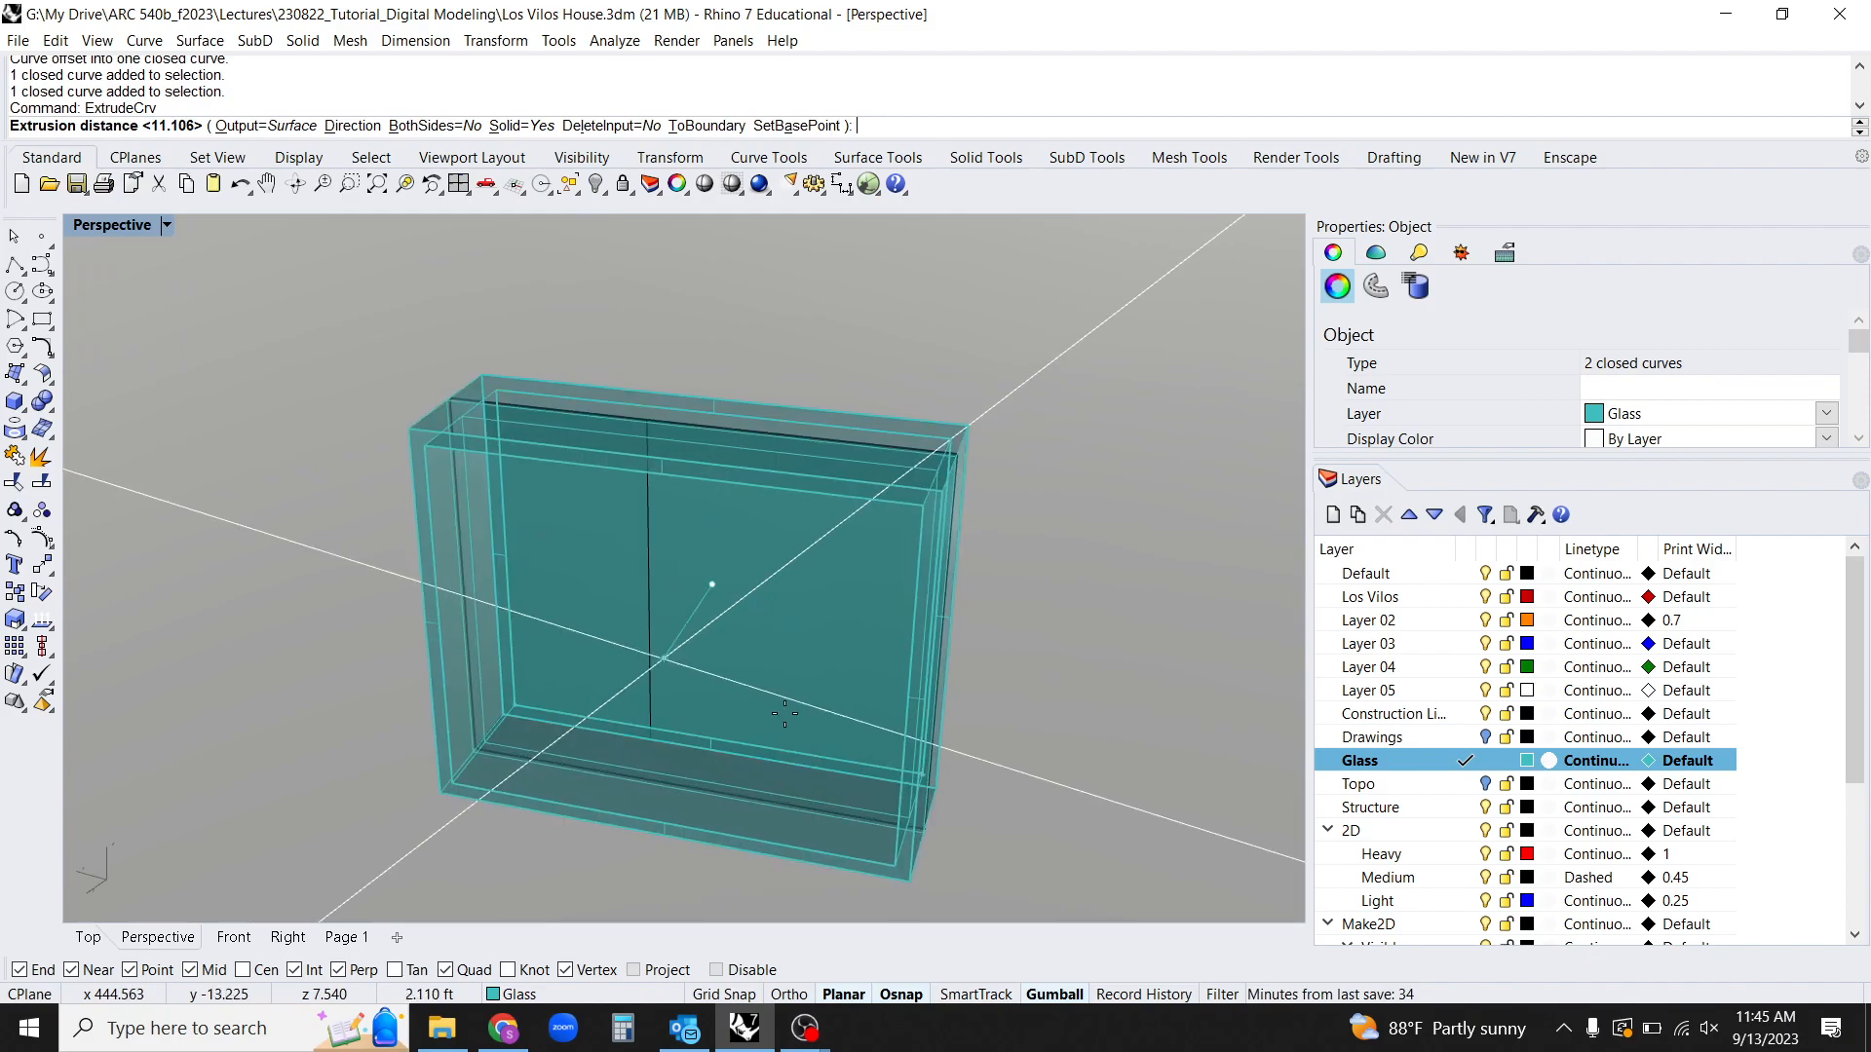
right_click_drag(726, 586, 715, 665)
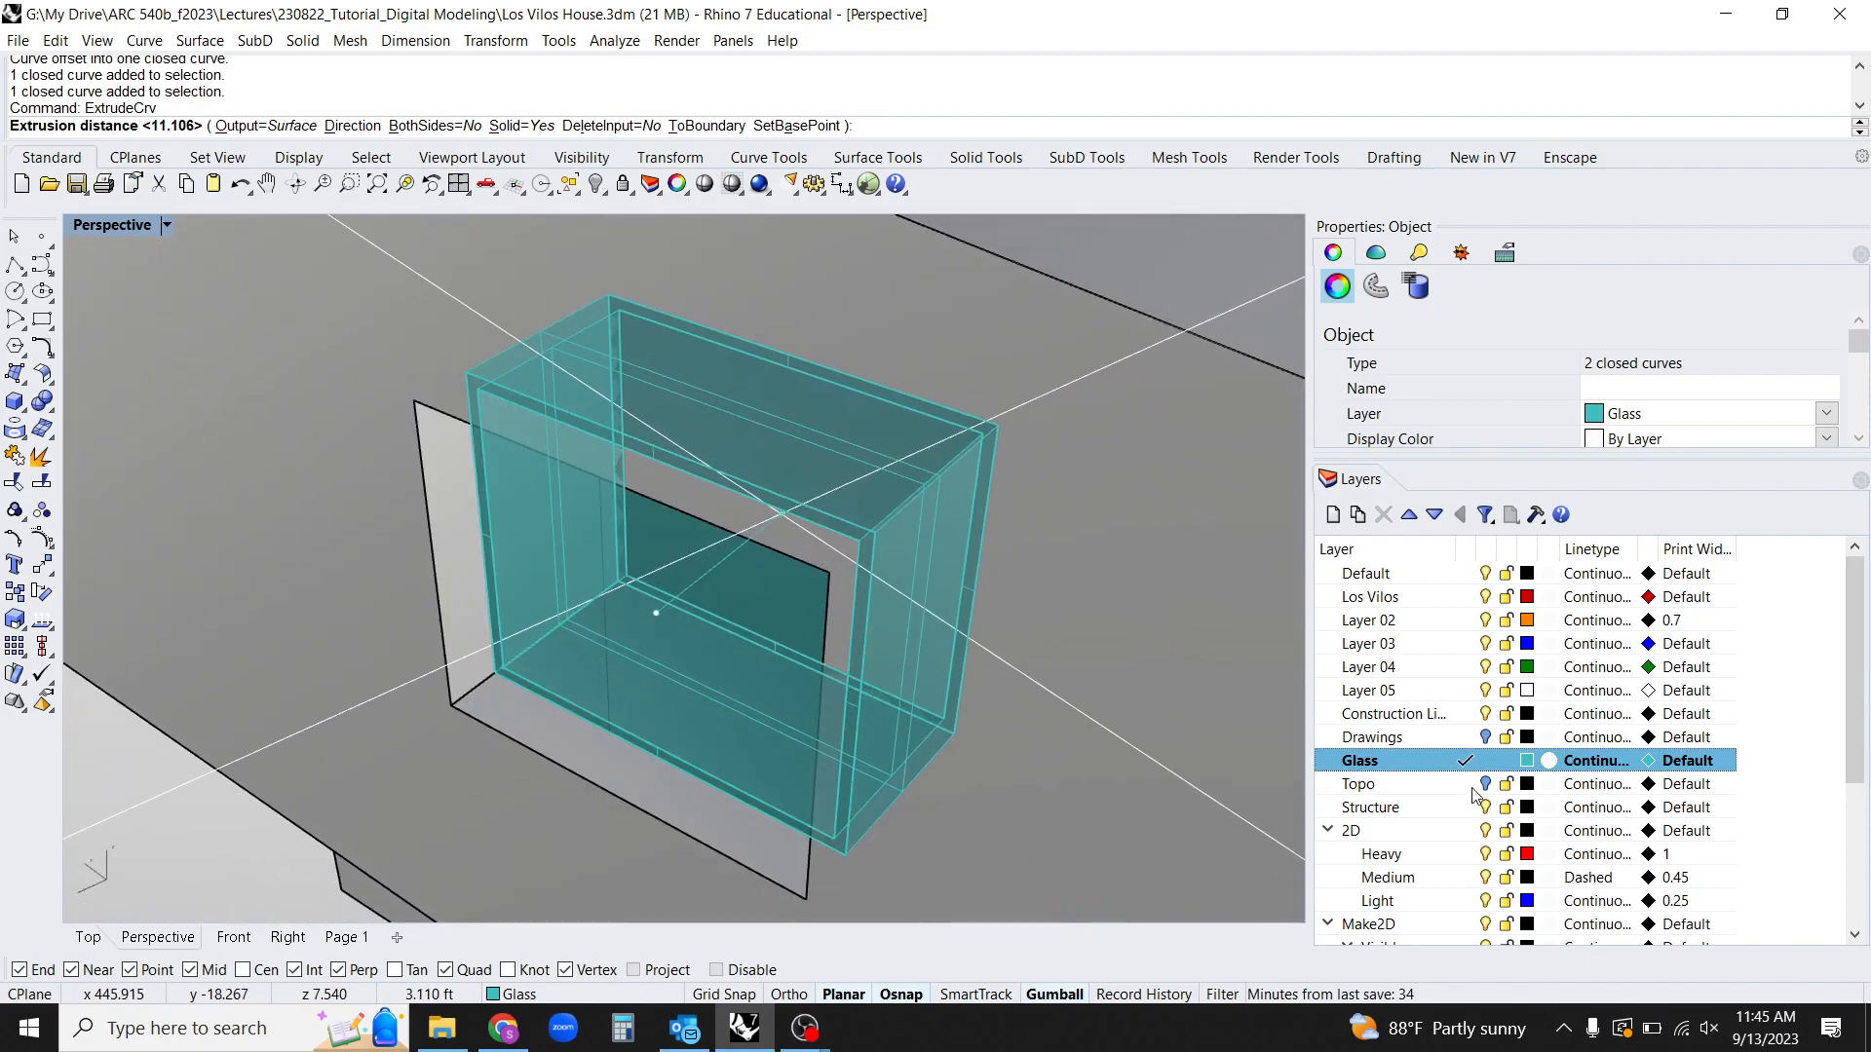
left_click(1465, 715)
mouse_move(719, 674)
right_mouse_down()
mouse_move(791, 696)
mouse_move(751, 681)
right_mouse_up()
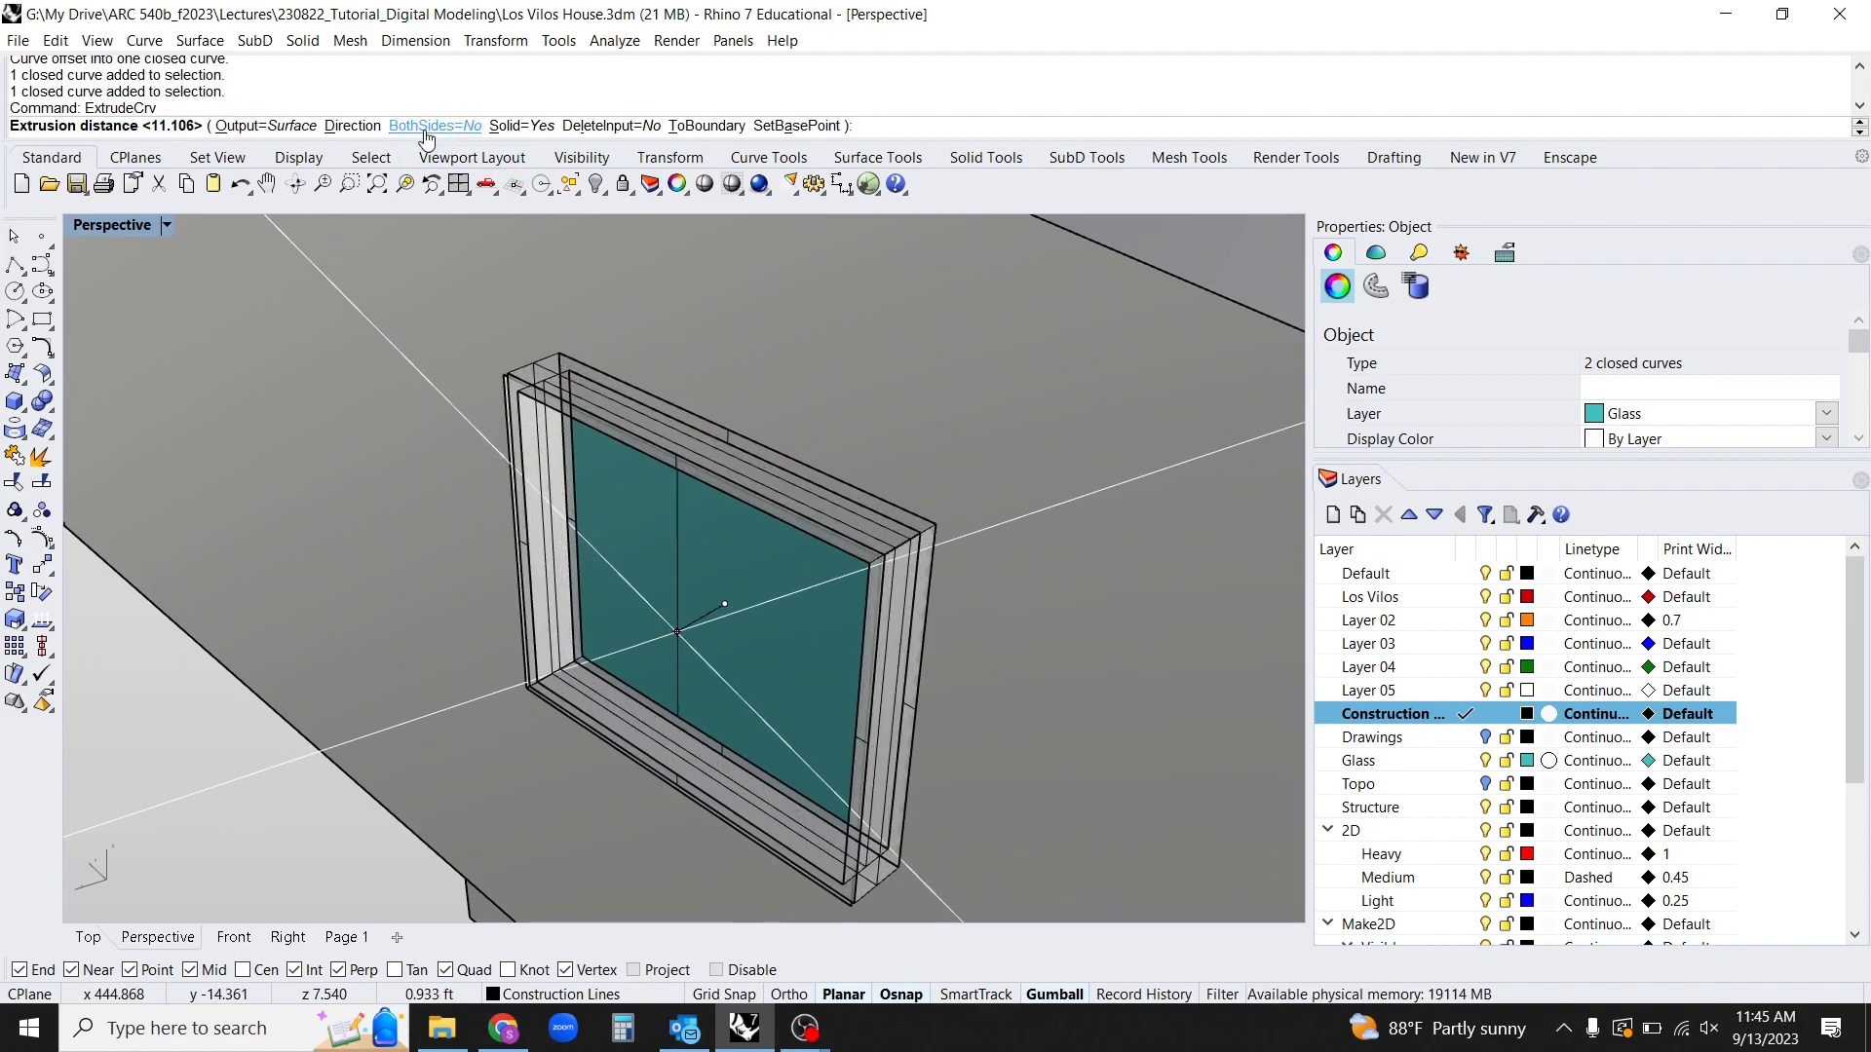
left_click(423, 128)
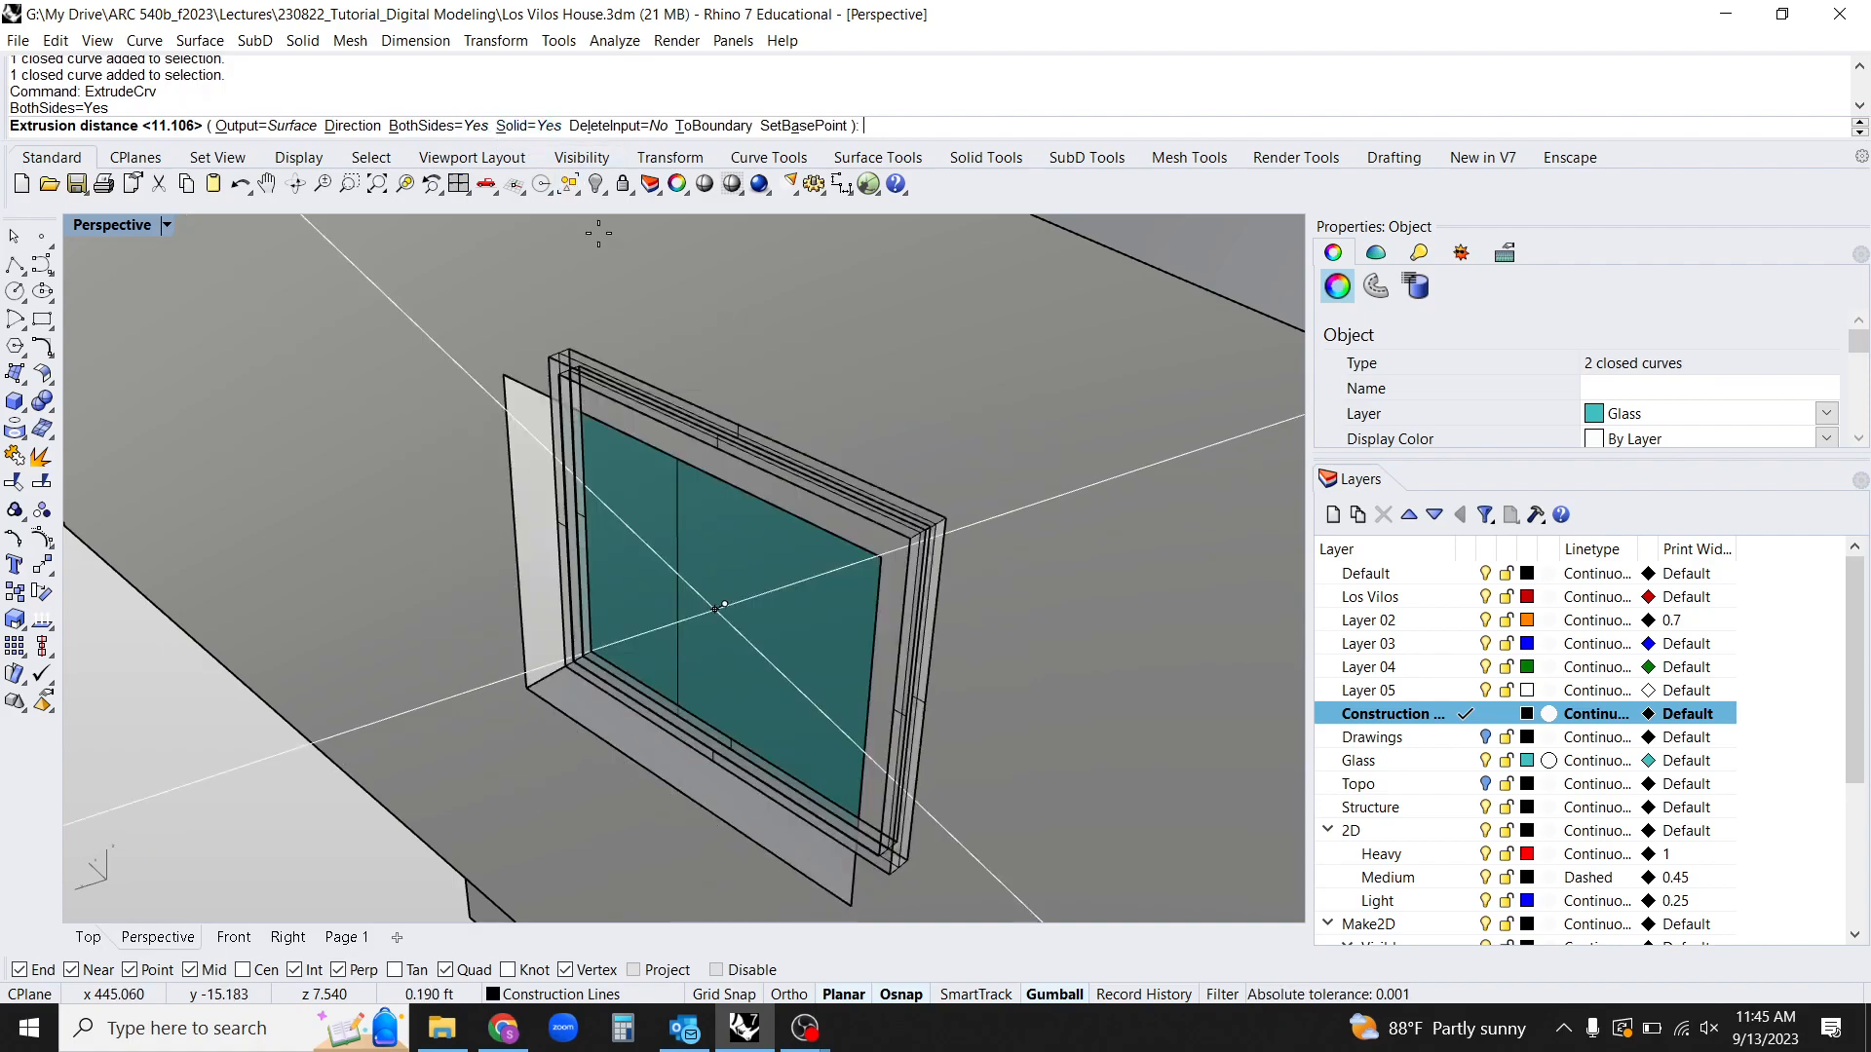
right_click_drag(706, 449, 675, 441)
scroll(676, 448, "up", 4)
right_click_drag(675, 610, 750, 608)
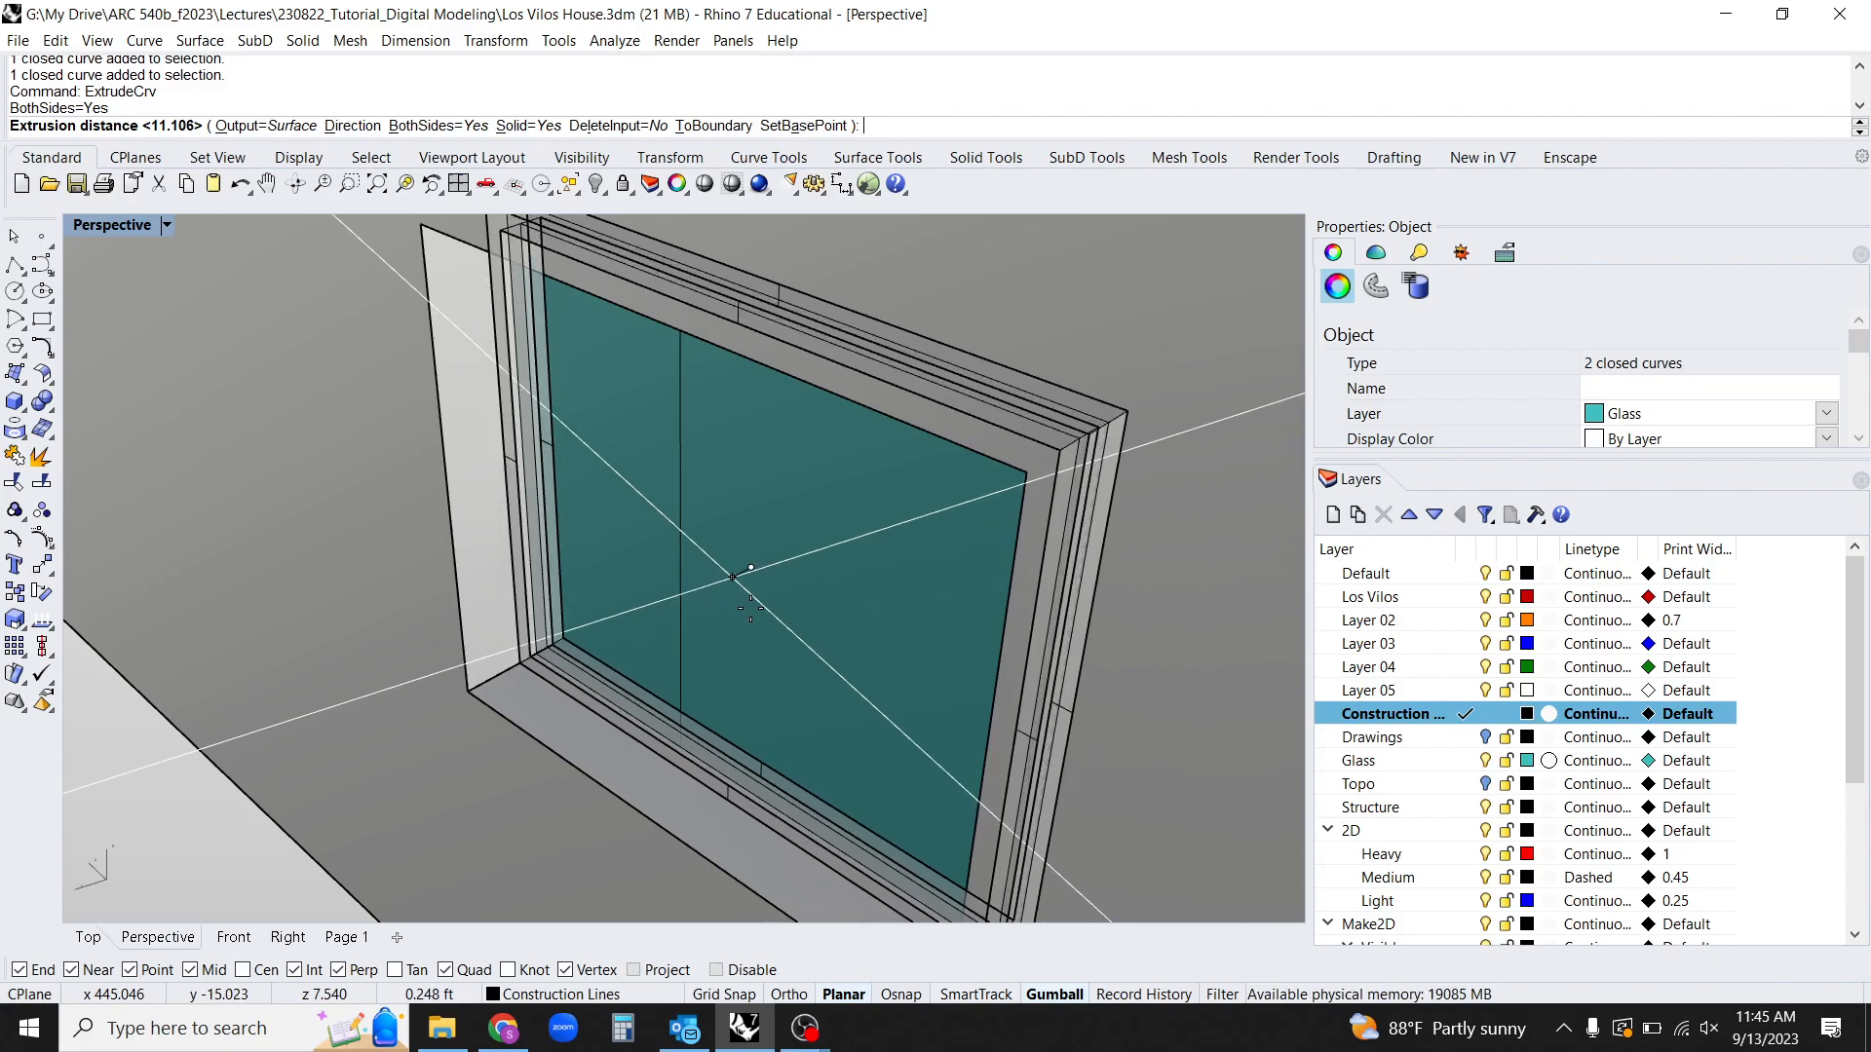
left_click(750, 608)
Examine the finished window frame and the blank wall inside the house.
right_click_drag(664, 626, 760, 618)
scroll(751, 612, "down", 5)
scroll(831, 555, "up", 5)
right_click_drag(831, 555, 624, 517)
right_click_drag(692, 531, 266, 526, "shift")
scroll(721, 726, "down", 2)
key("Escape")
scroll(669, 698, "down", 5)
right_click_drag(935, 623, 610, 633)
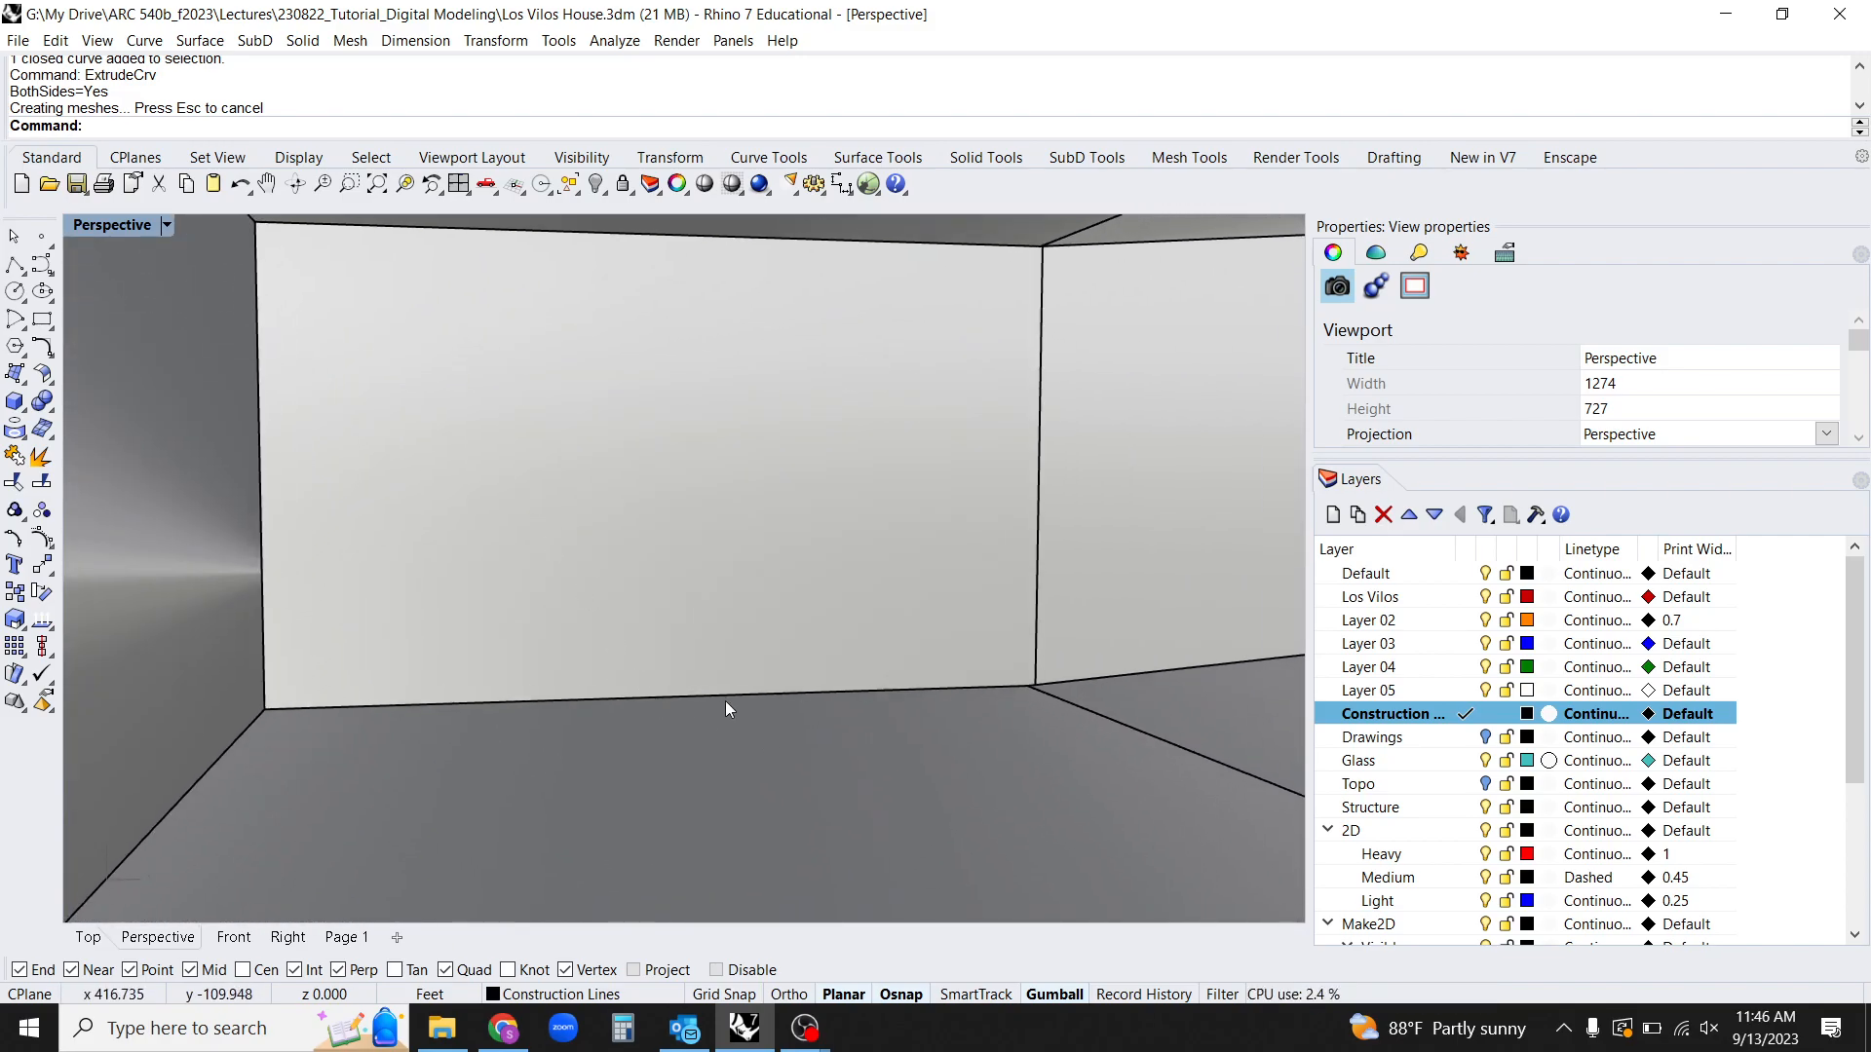
type("Box")
key("Return")
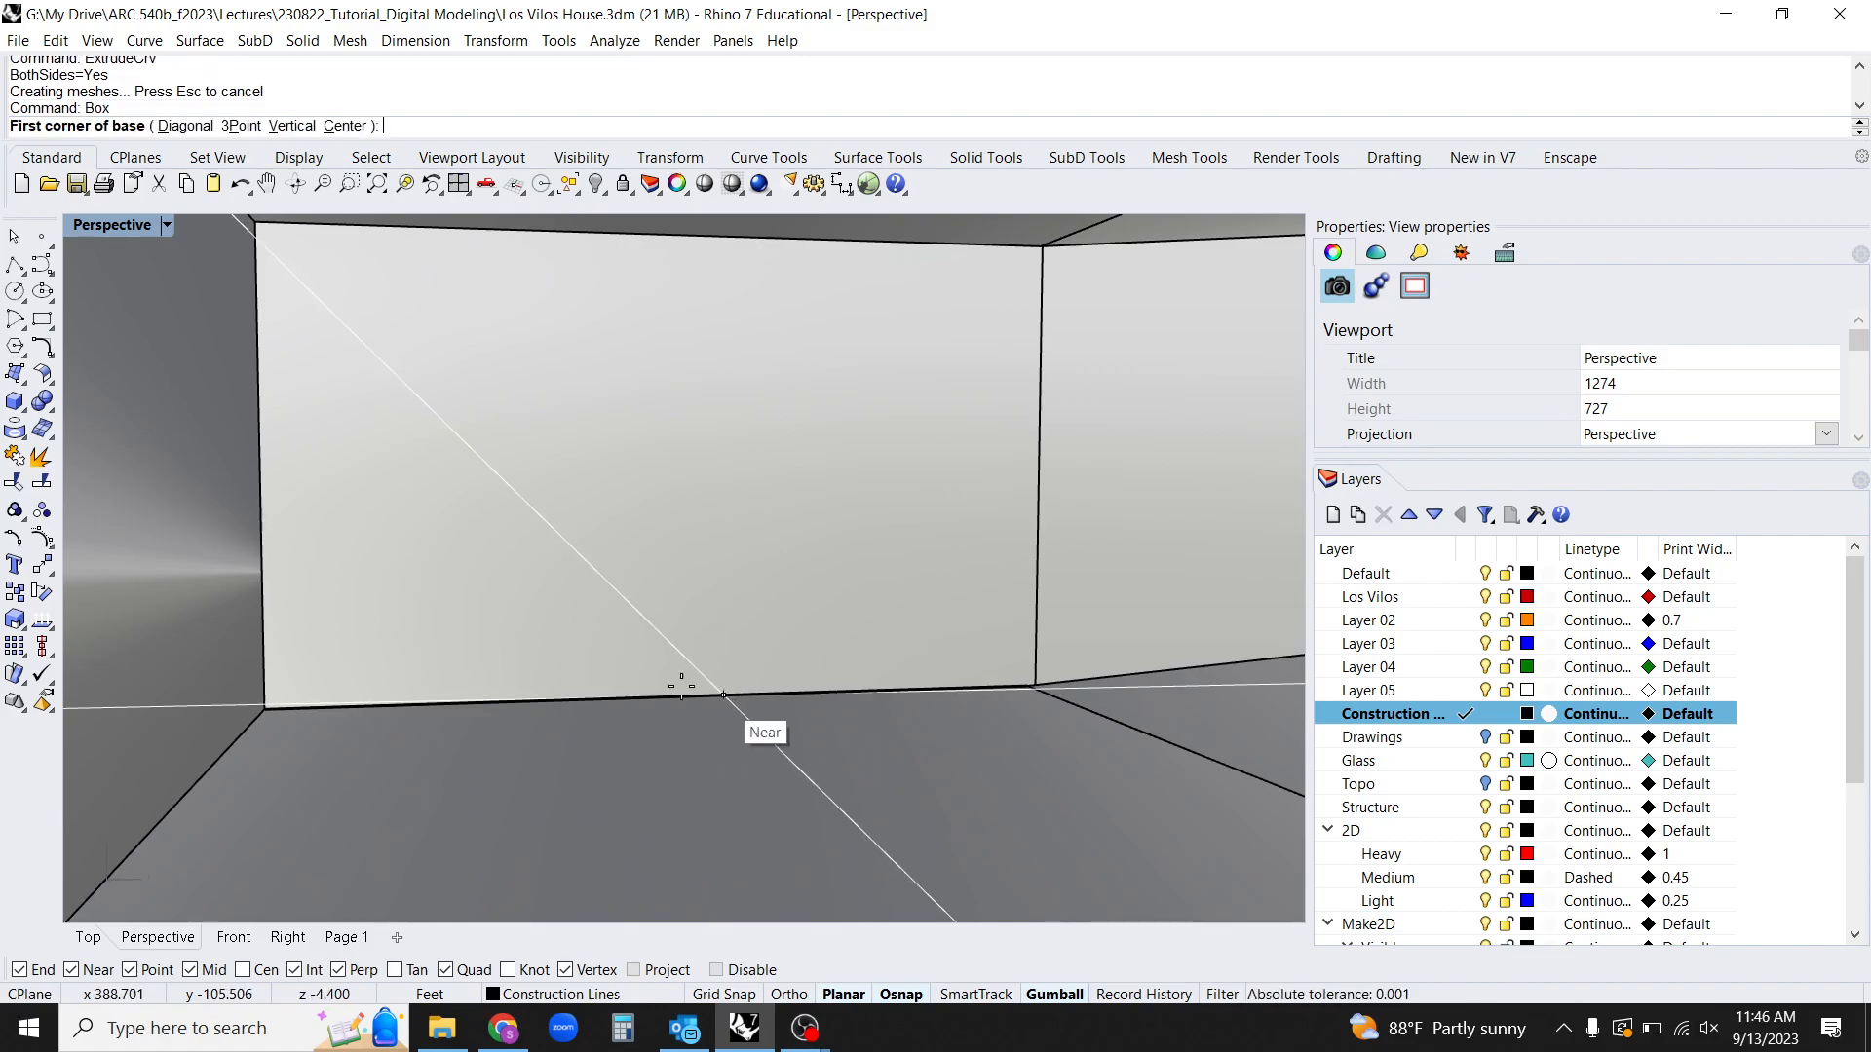
left_click(257, 127)
left_click(702, 695)
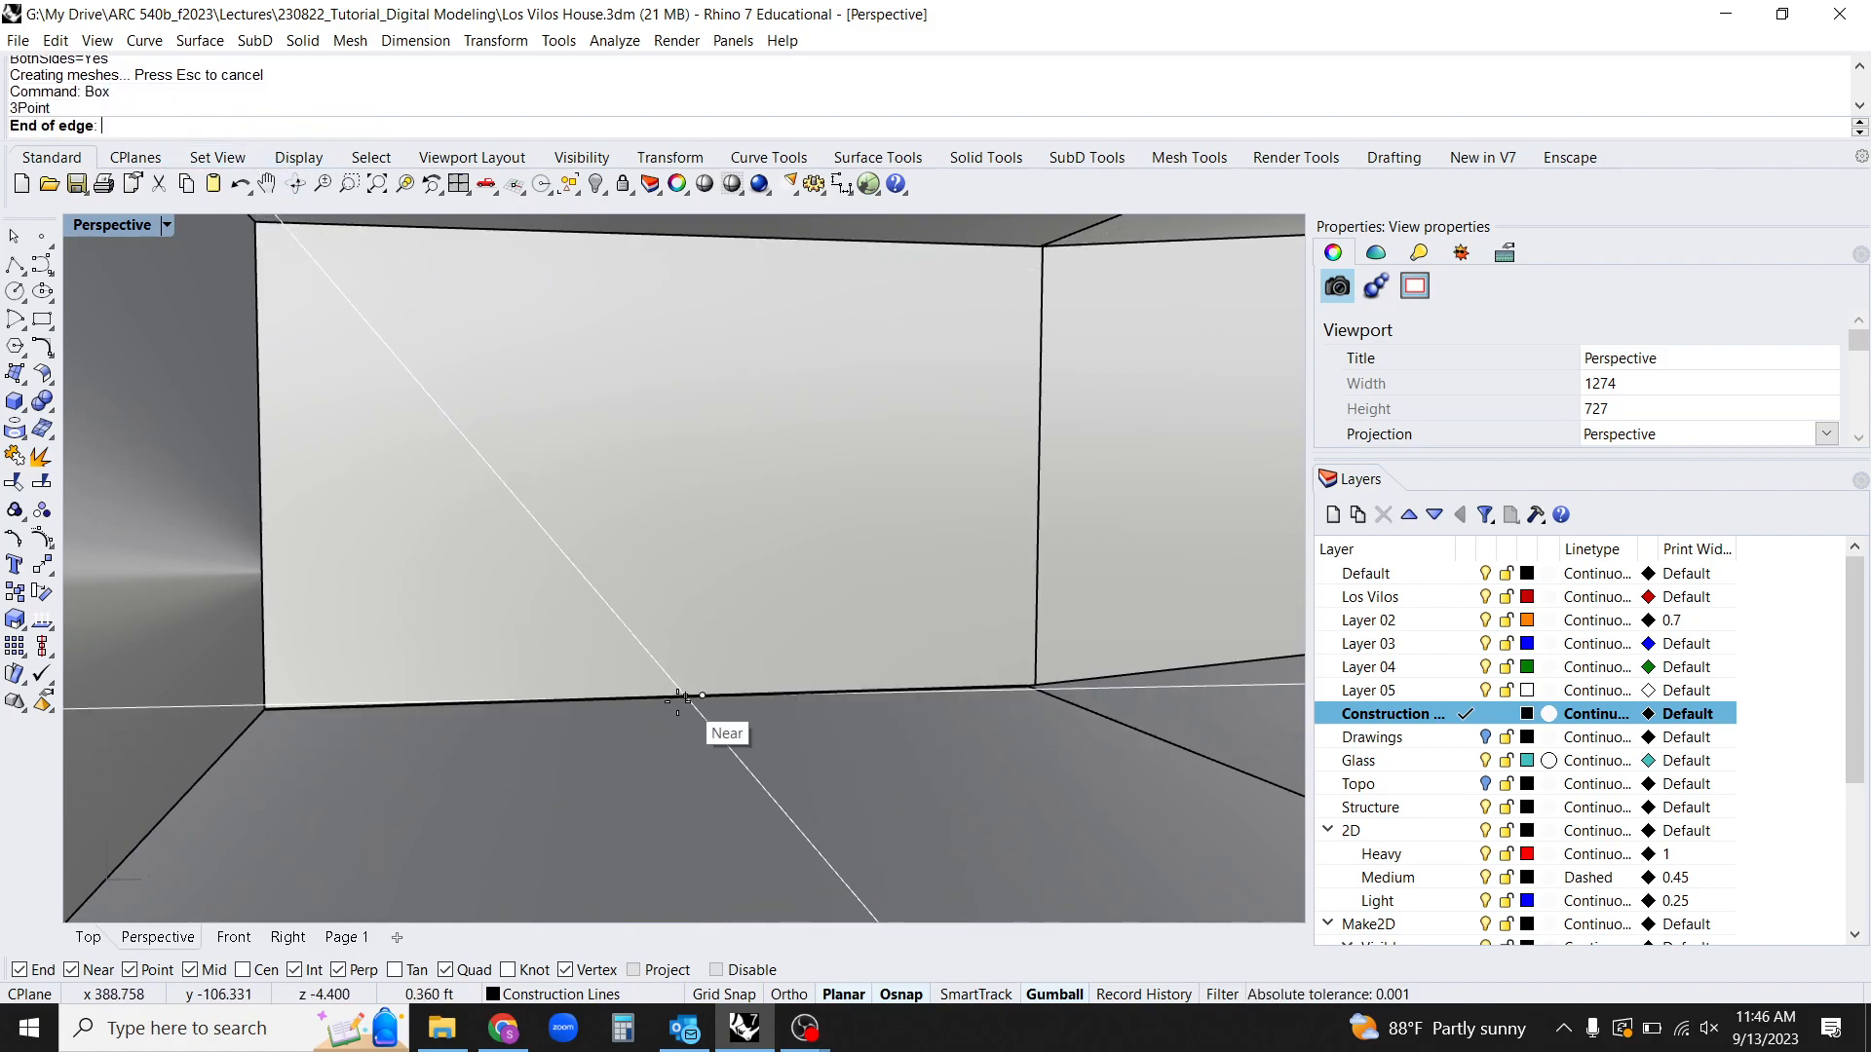
left_click(576, 698)
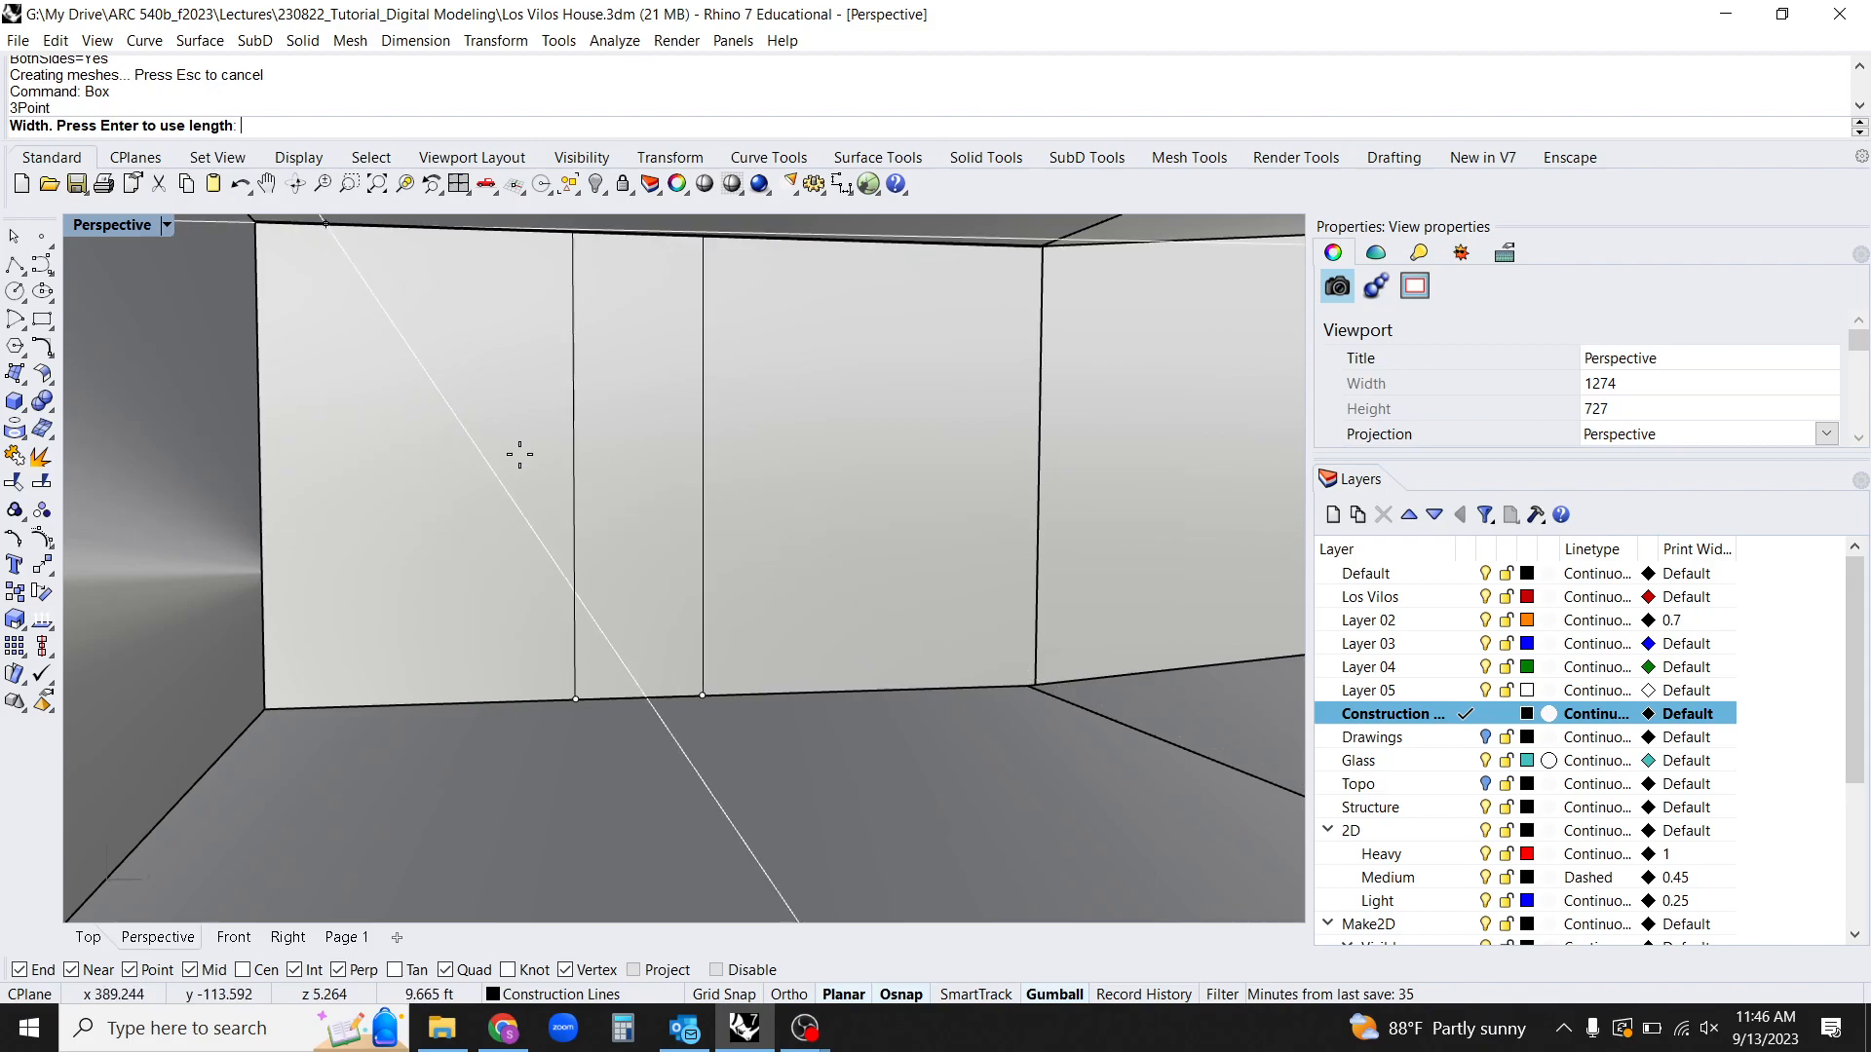
key("Escape")
Draw a vertical, door-sized box from the interior wall's floor edge, 7 ft high and about 5 ft deep through the wall.
key("Return")
left_click(289, 126)
left_click(717, 695)
left_click(587, 698)
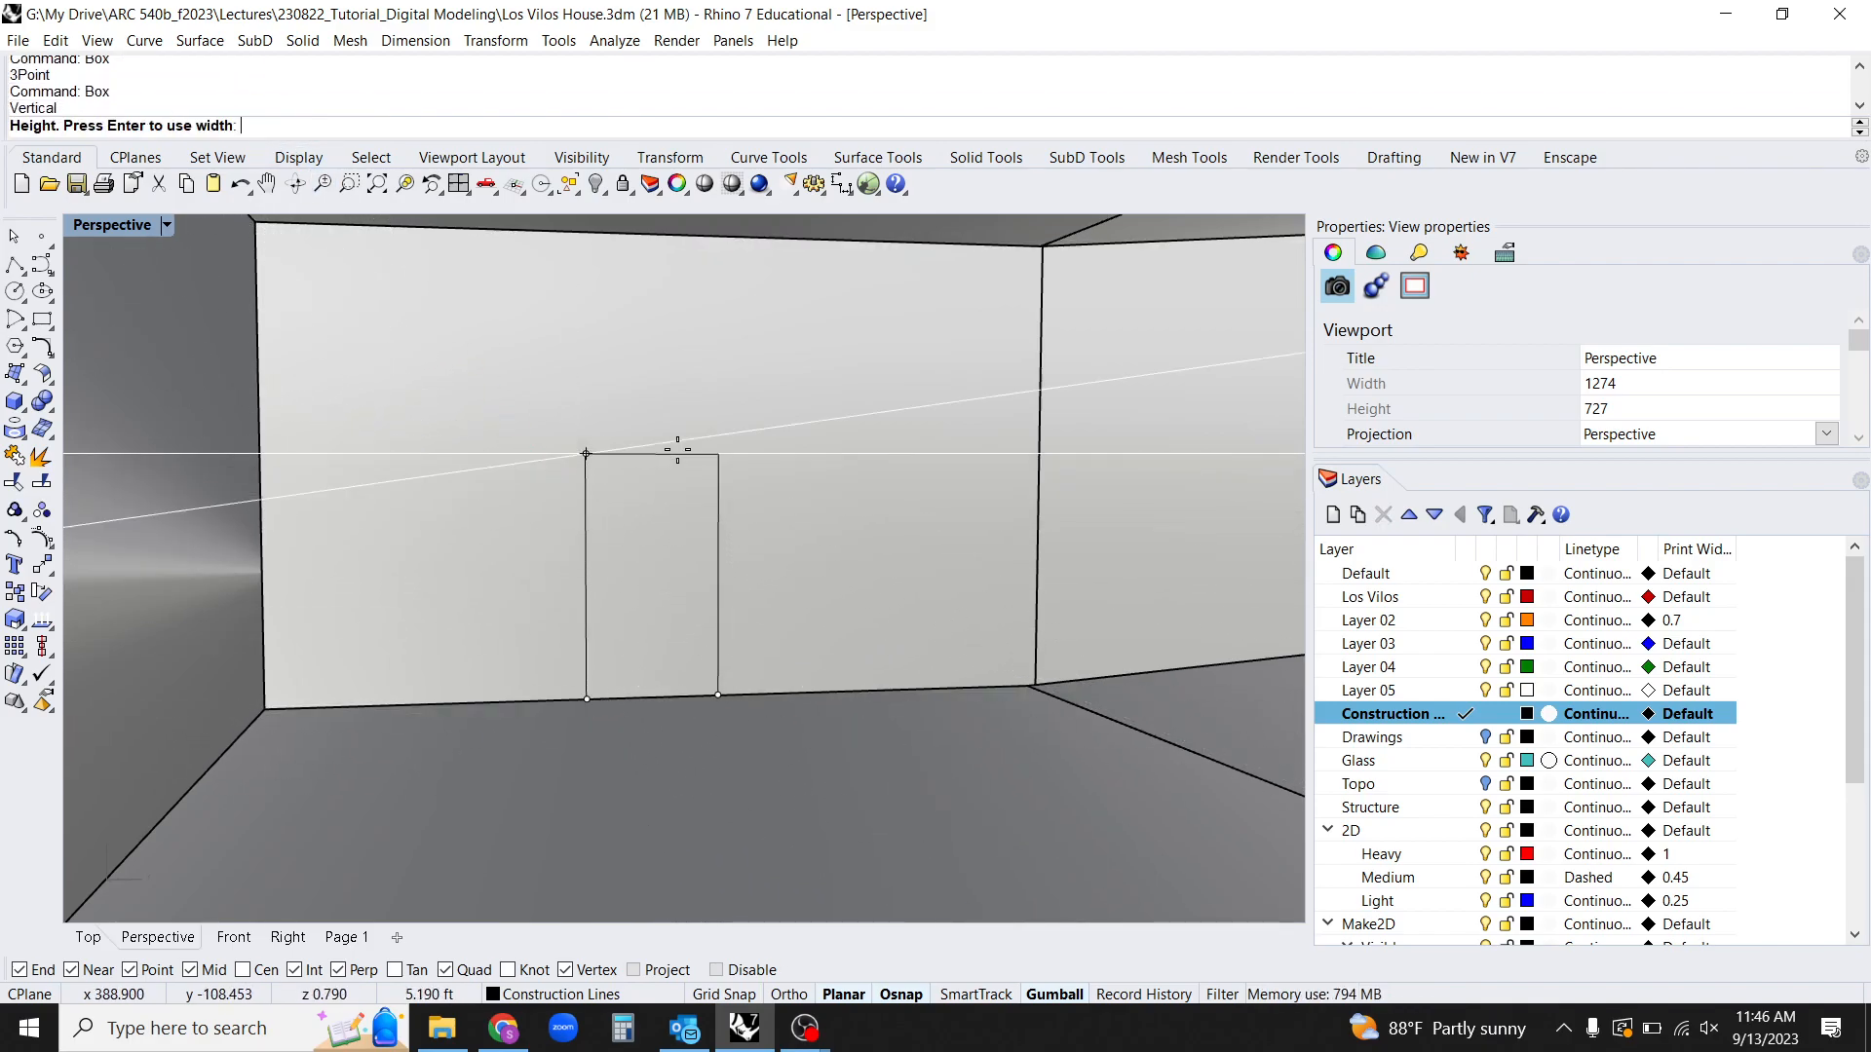
type("7")
key("Return")
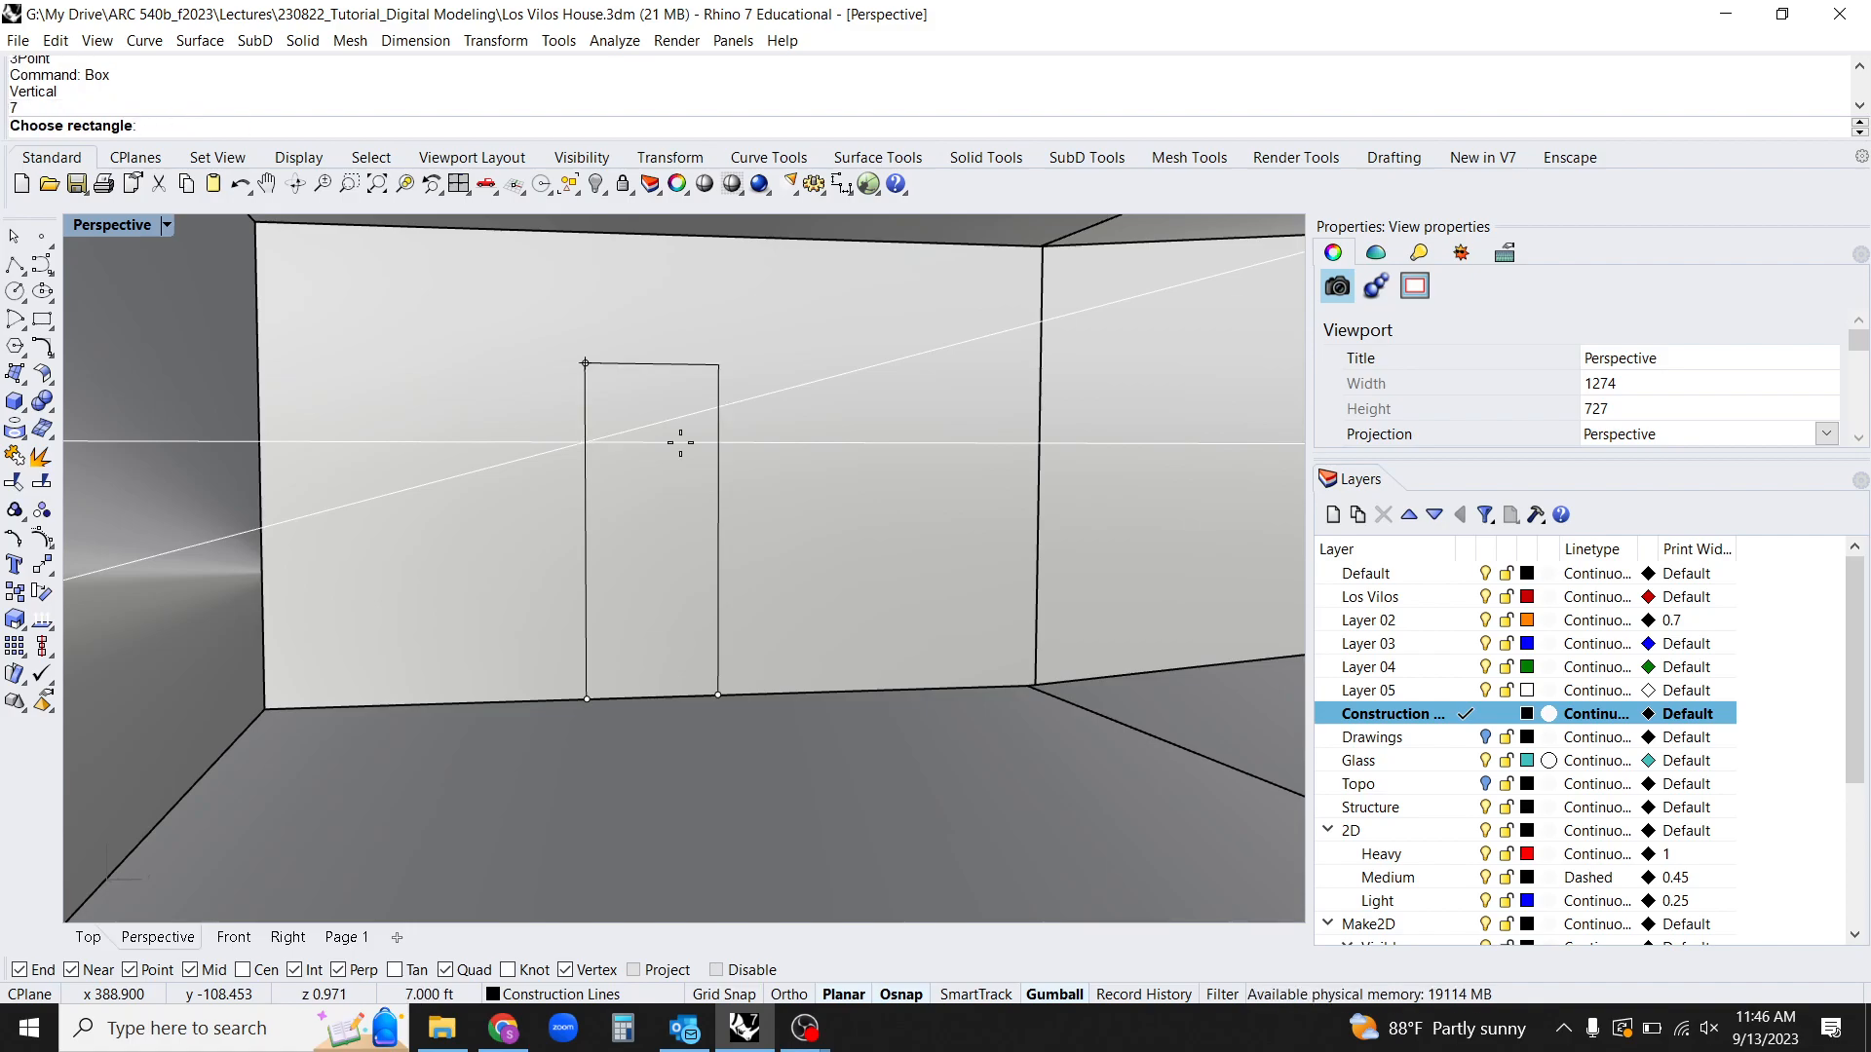
left_click(680, 444)
right_click_drag(680, 444, 868, 601)
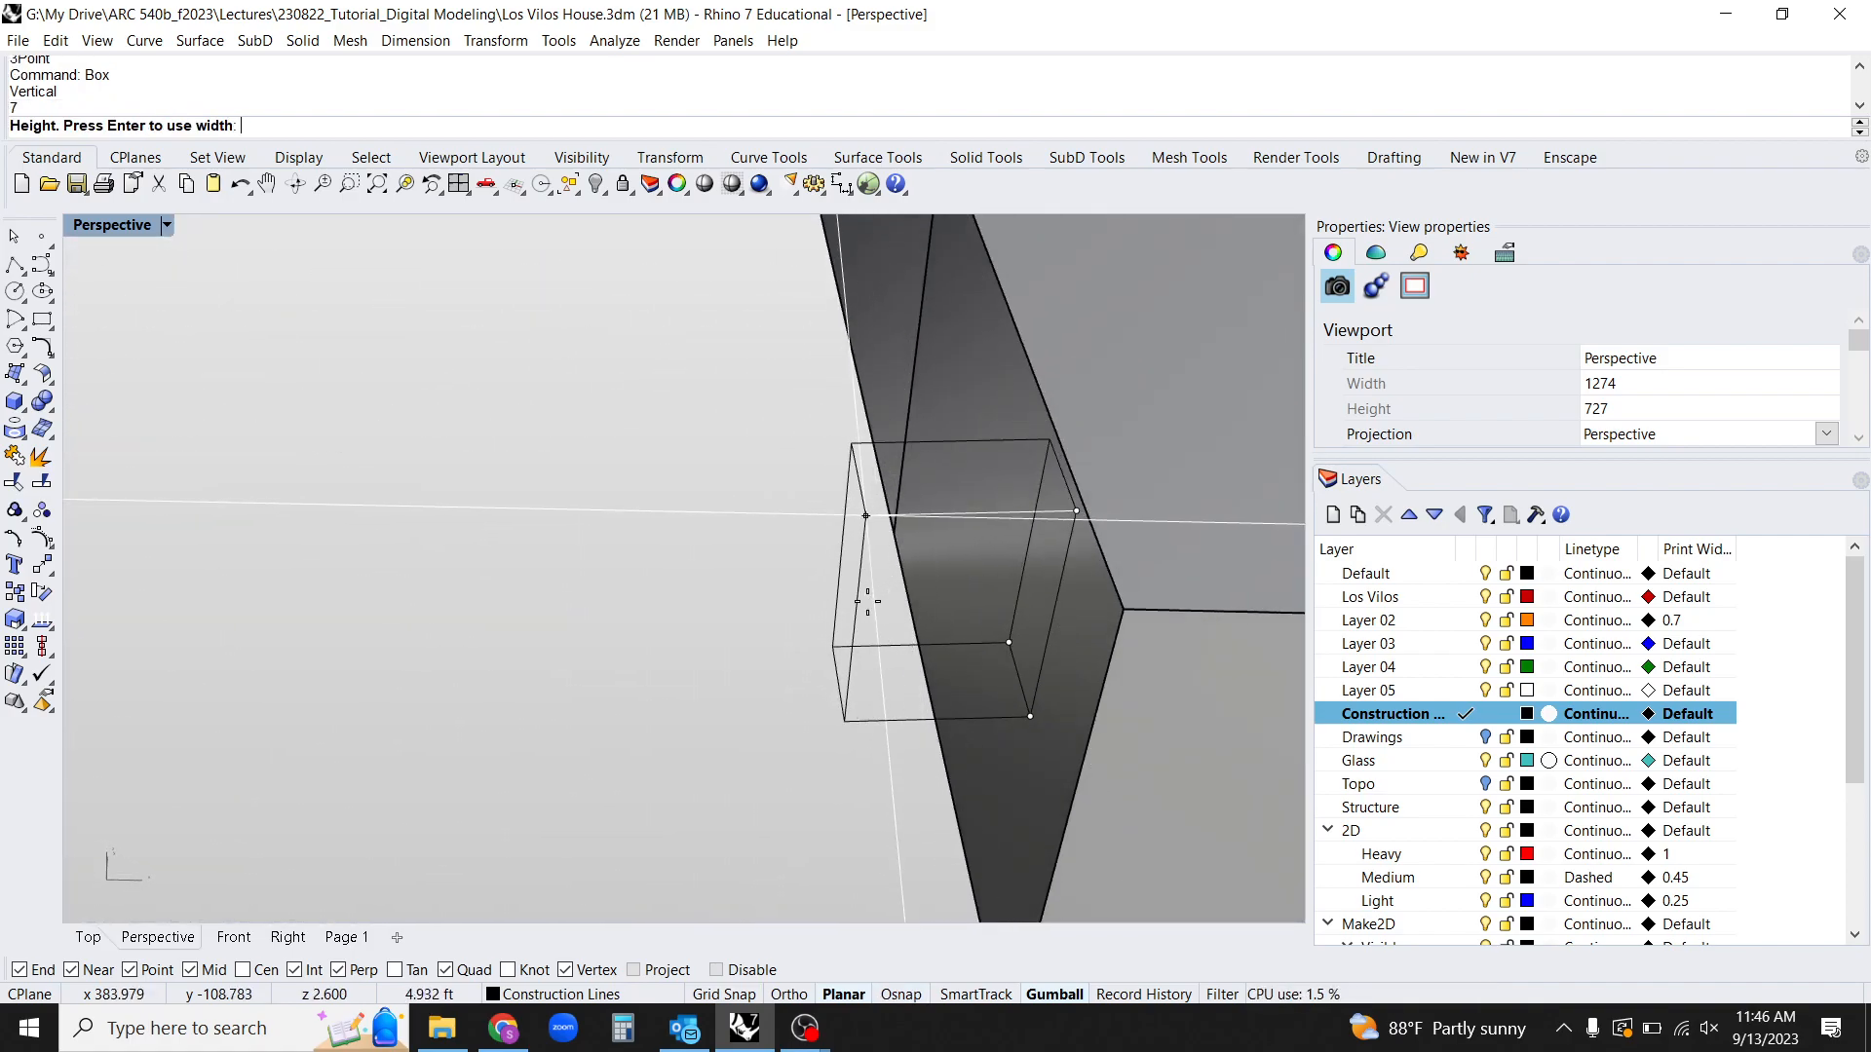
left_click(858, 623)
right_click_drag(856, 691, 619, 627)
left_click(645, 639)
key("Escape")
right_click_drag(672, 547, 747, 459)
left_click(969, 484)
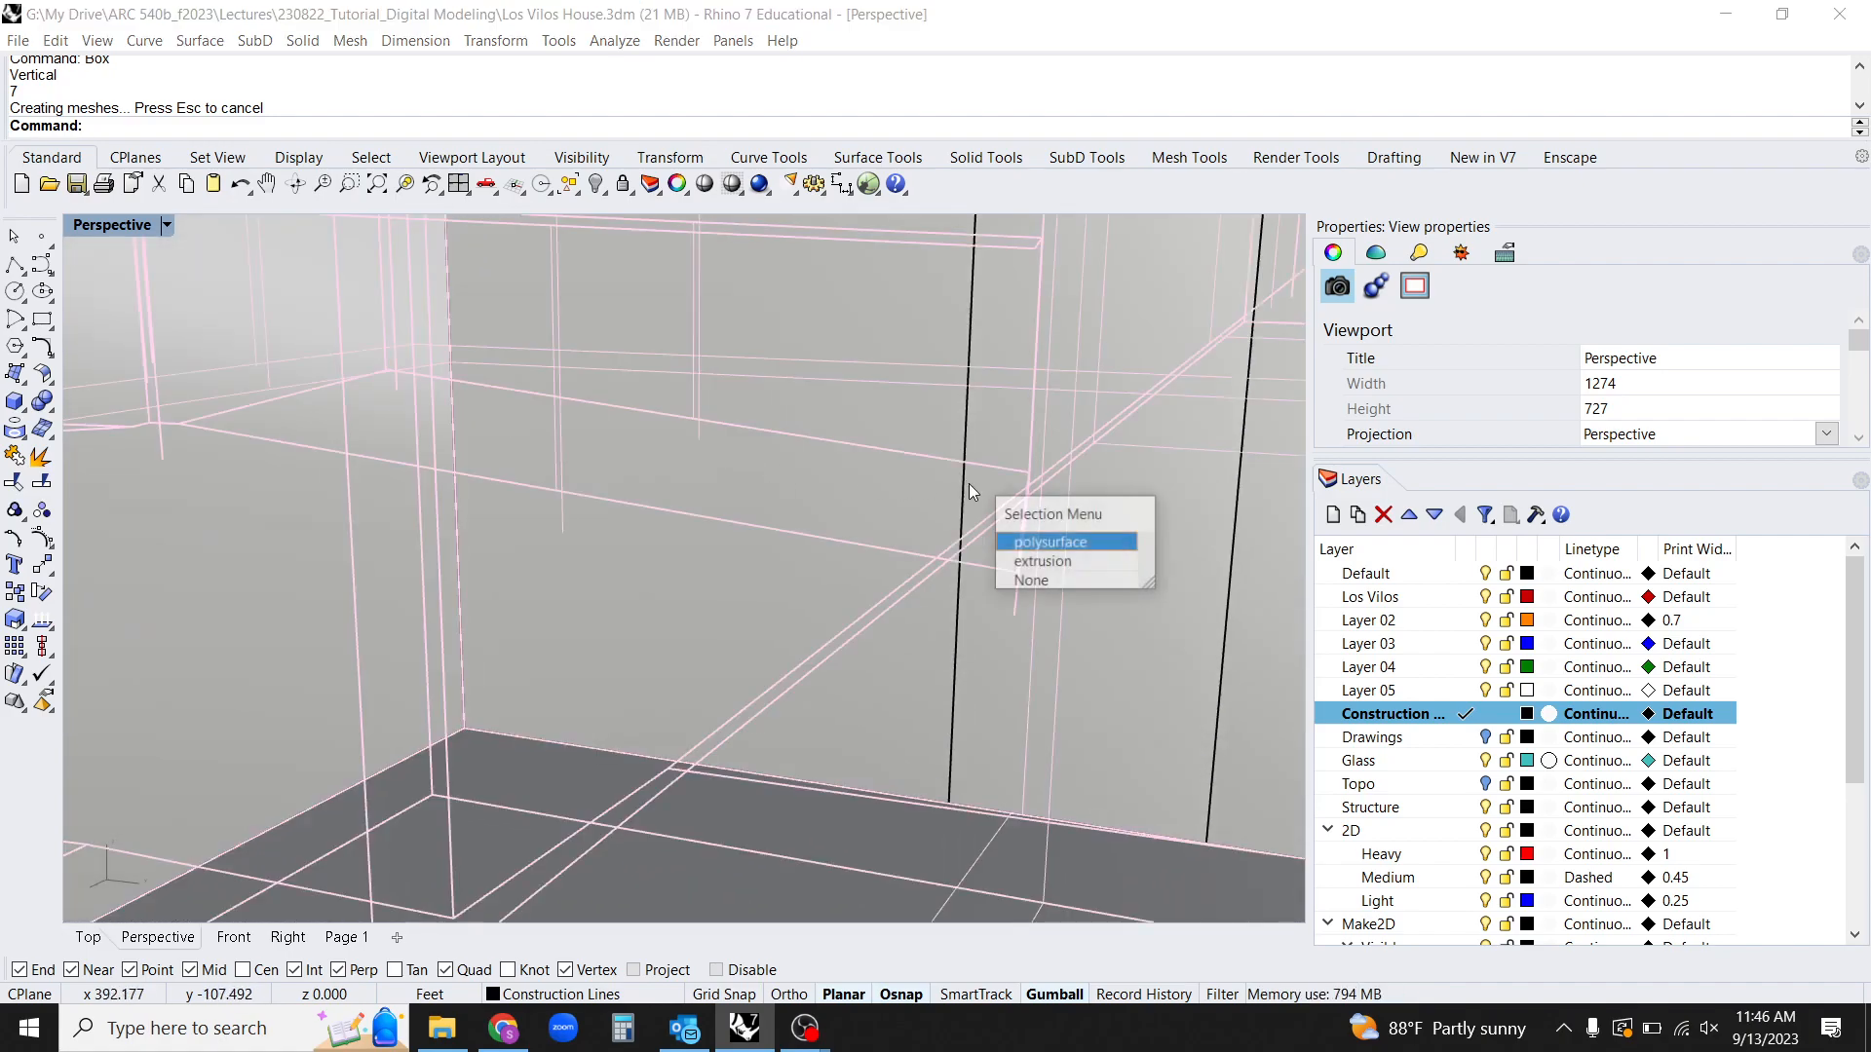
left_click(1082, 561)
scroll(931, 564, "down", 5)
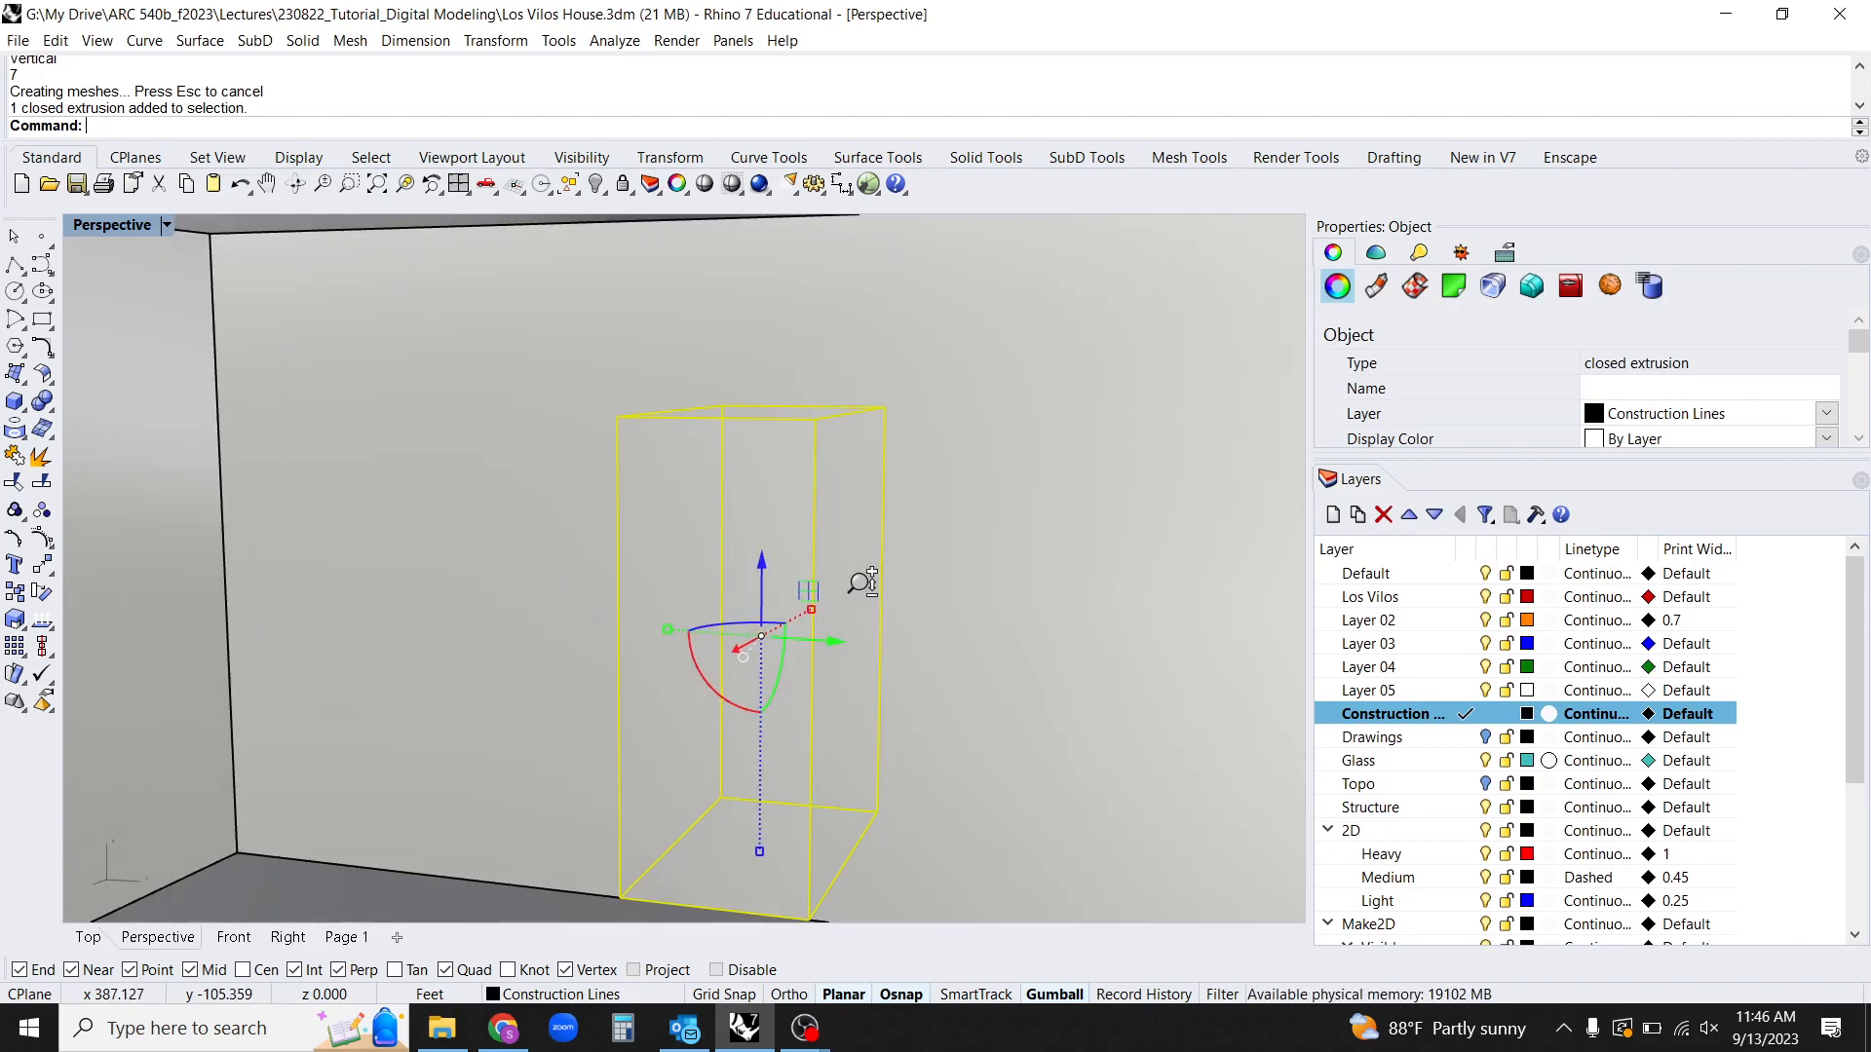
right_click_drag(827, 556, 796, 549)
key("Escape")
Move the door-sized box about 0.55 ft toward the room so it projects past the inner wall face.
right_click_drag(876, 530, 925, 569)
left_click(924, 569)
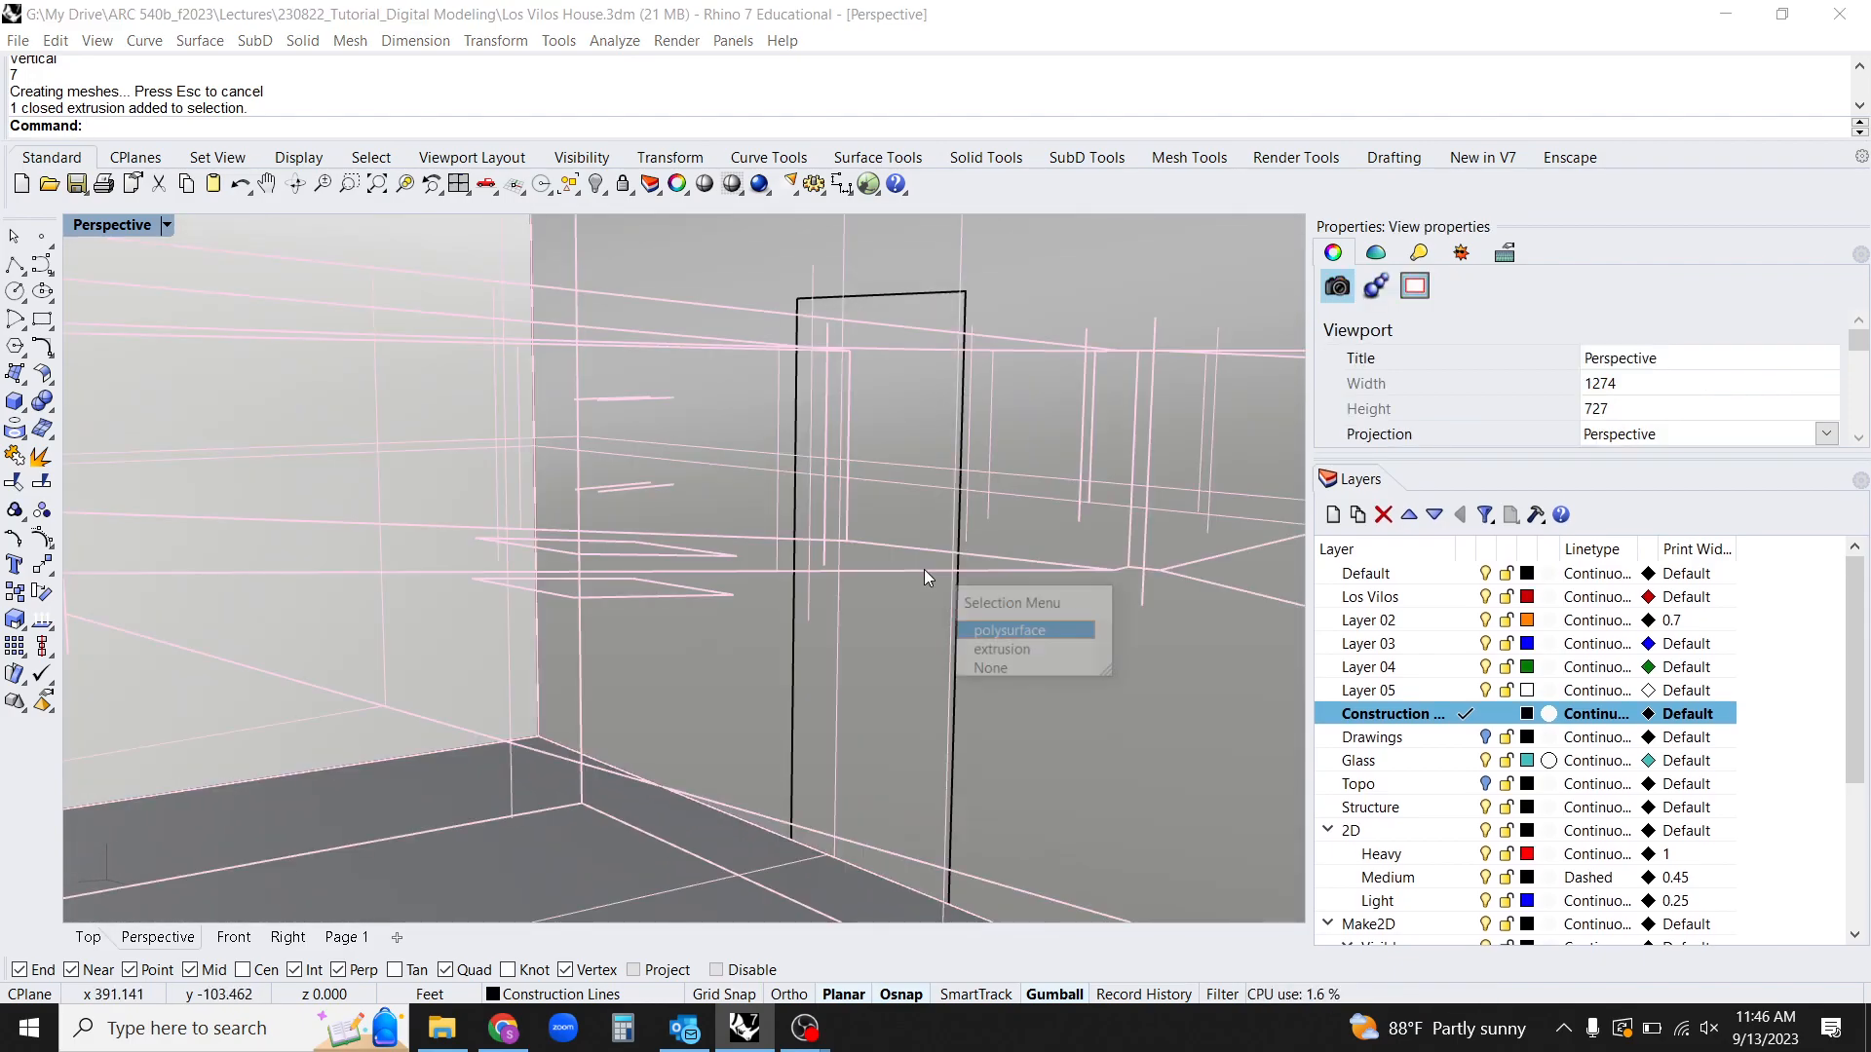
left_click(1004, 651)
type("M")
key("Return")
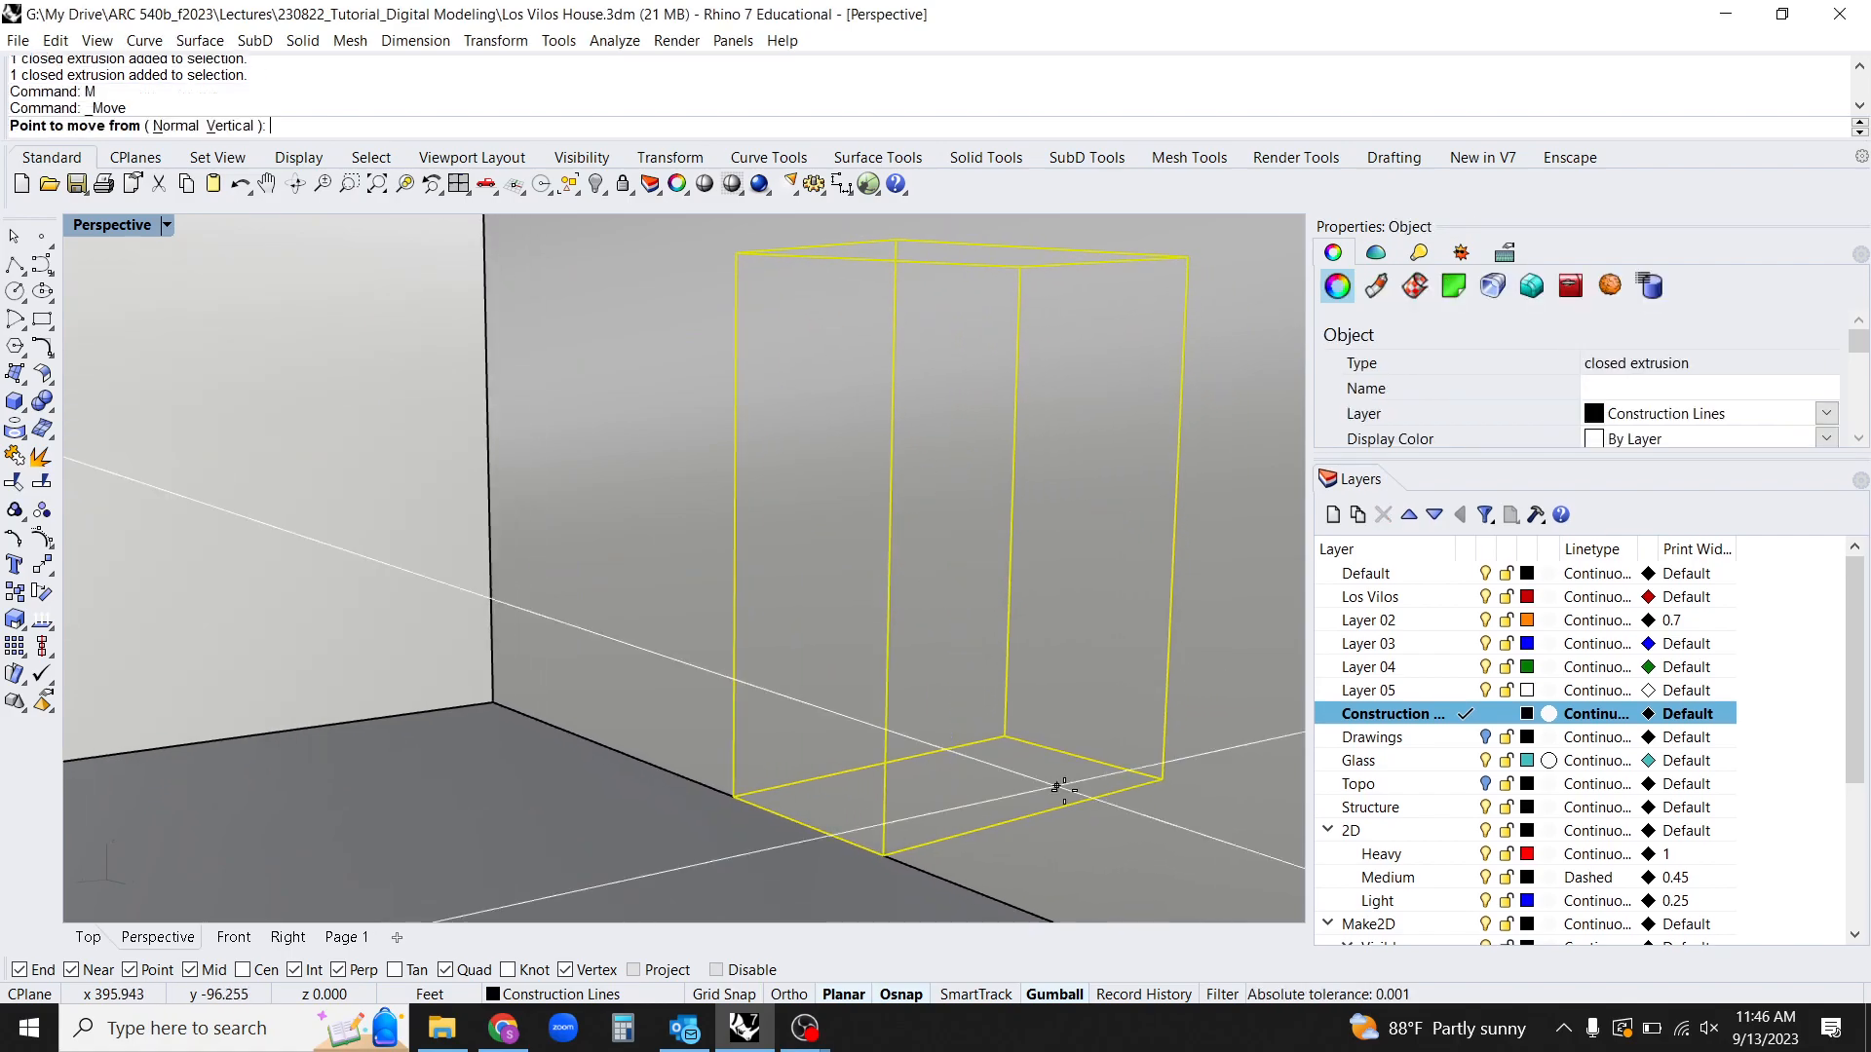
left_click(1122, 785)
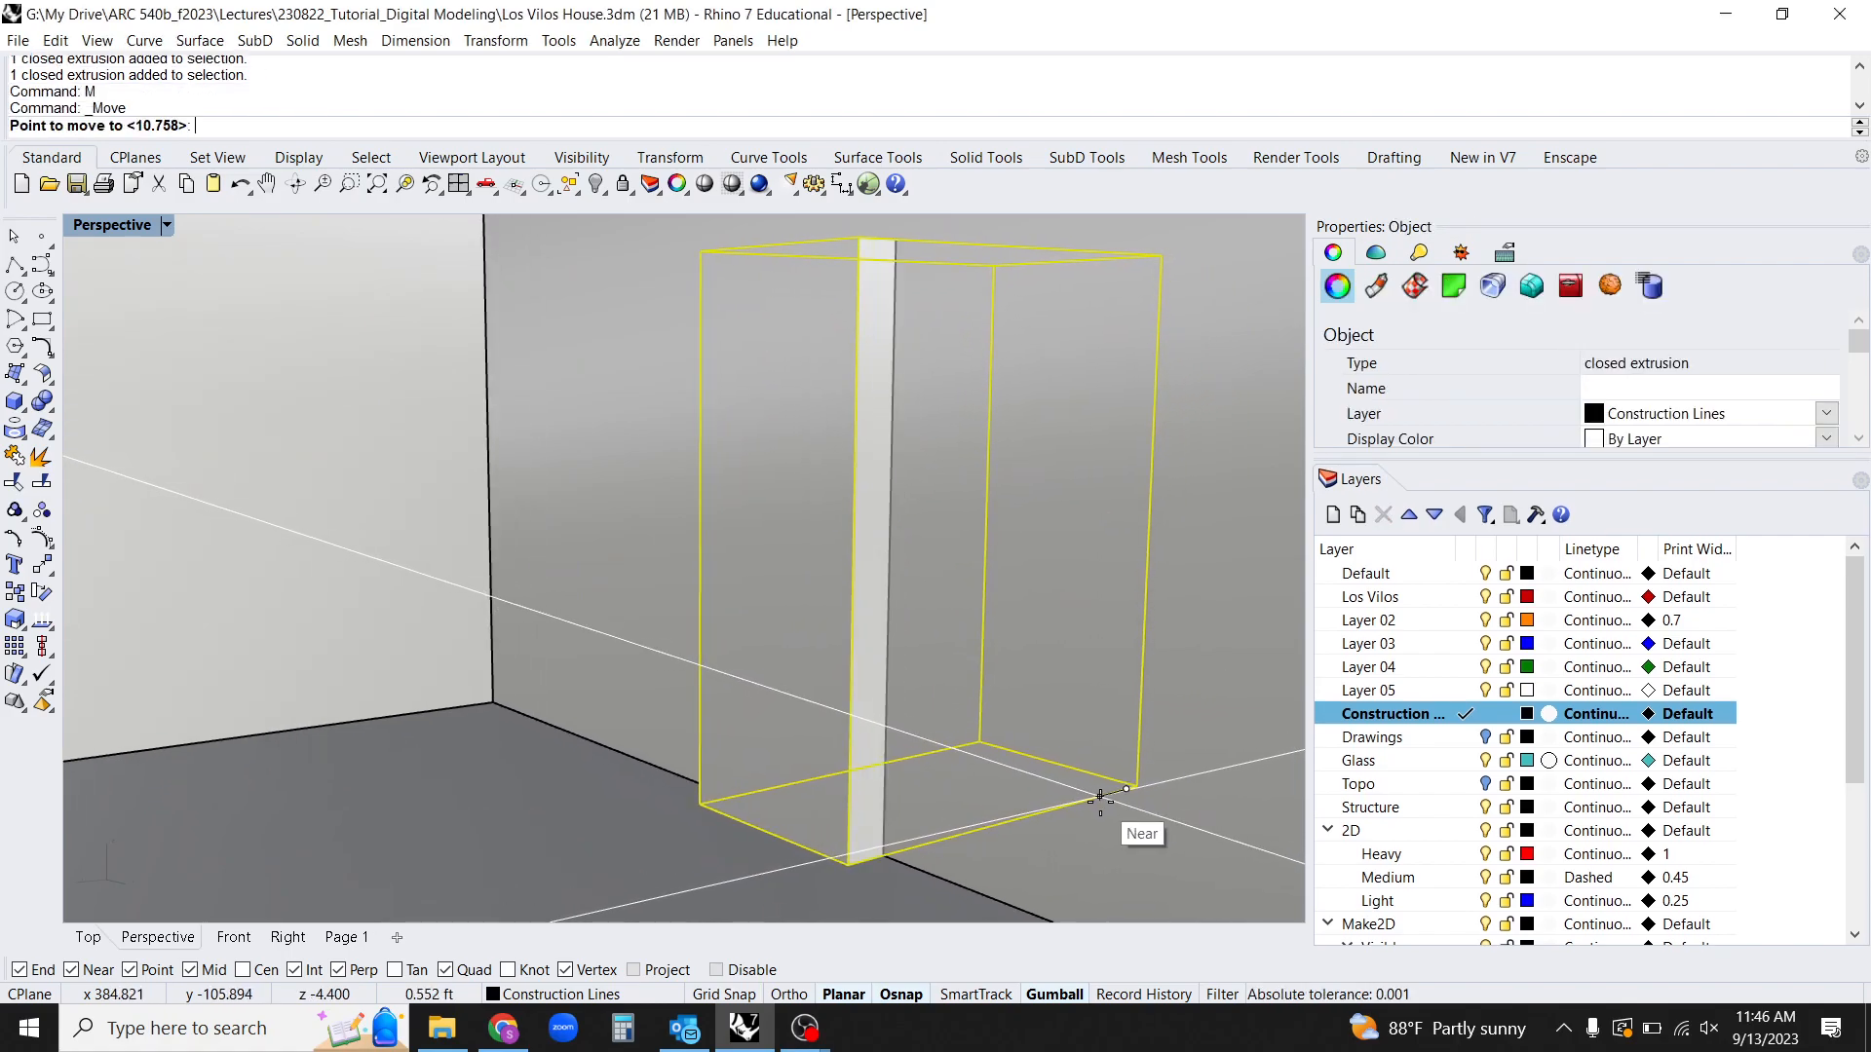
left_click(1092, 794)
key("Escape")
Split the house polysurface using the door-sized box as the cutting object.
scroll(938, 797, "down", 3)
right_click_drag(925, 788, 955, 780, "shift")
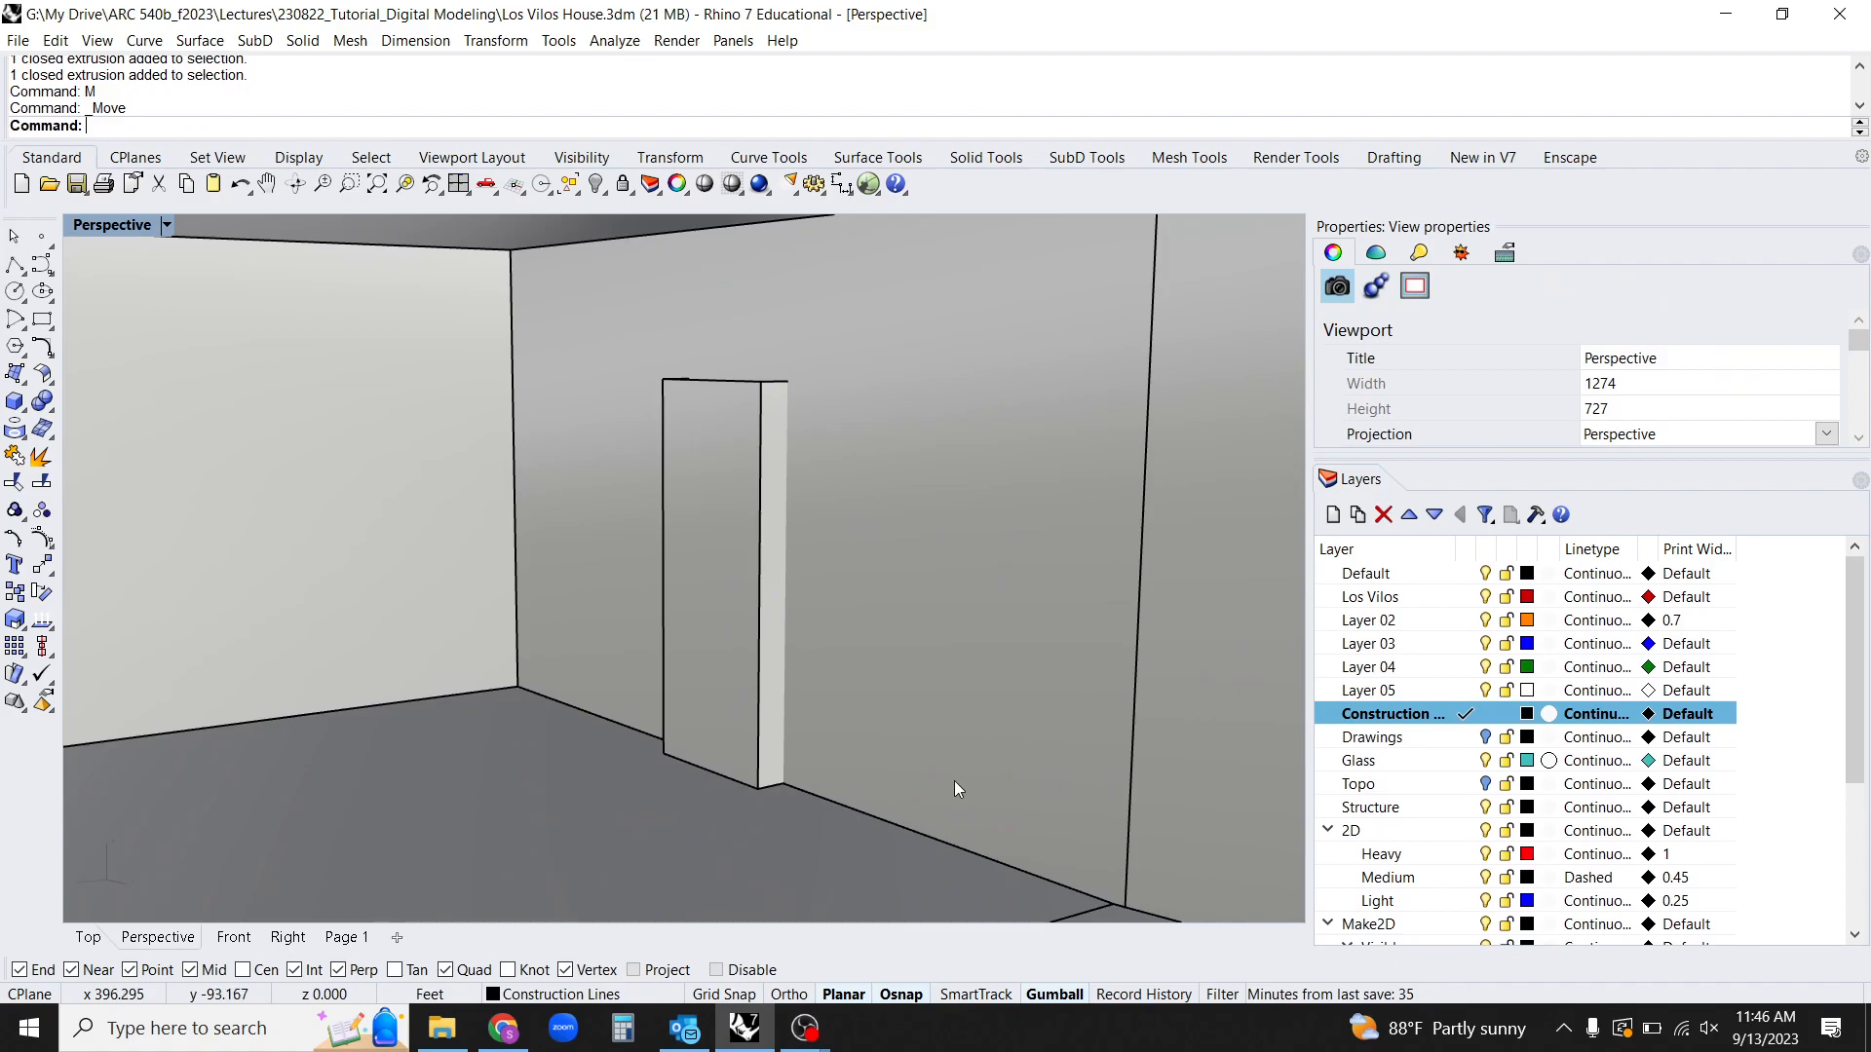
left_click(1007, 873)
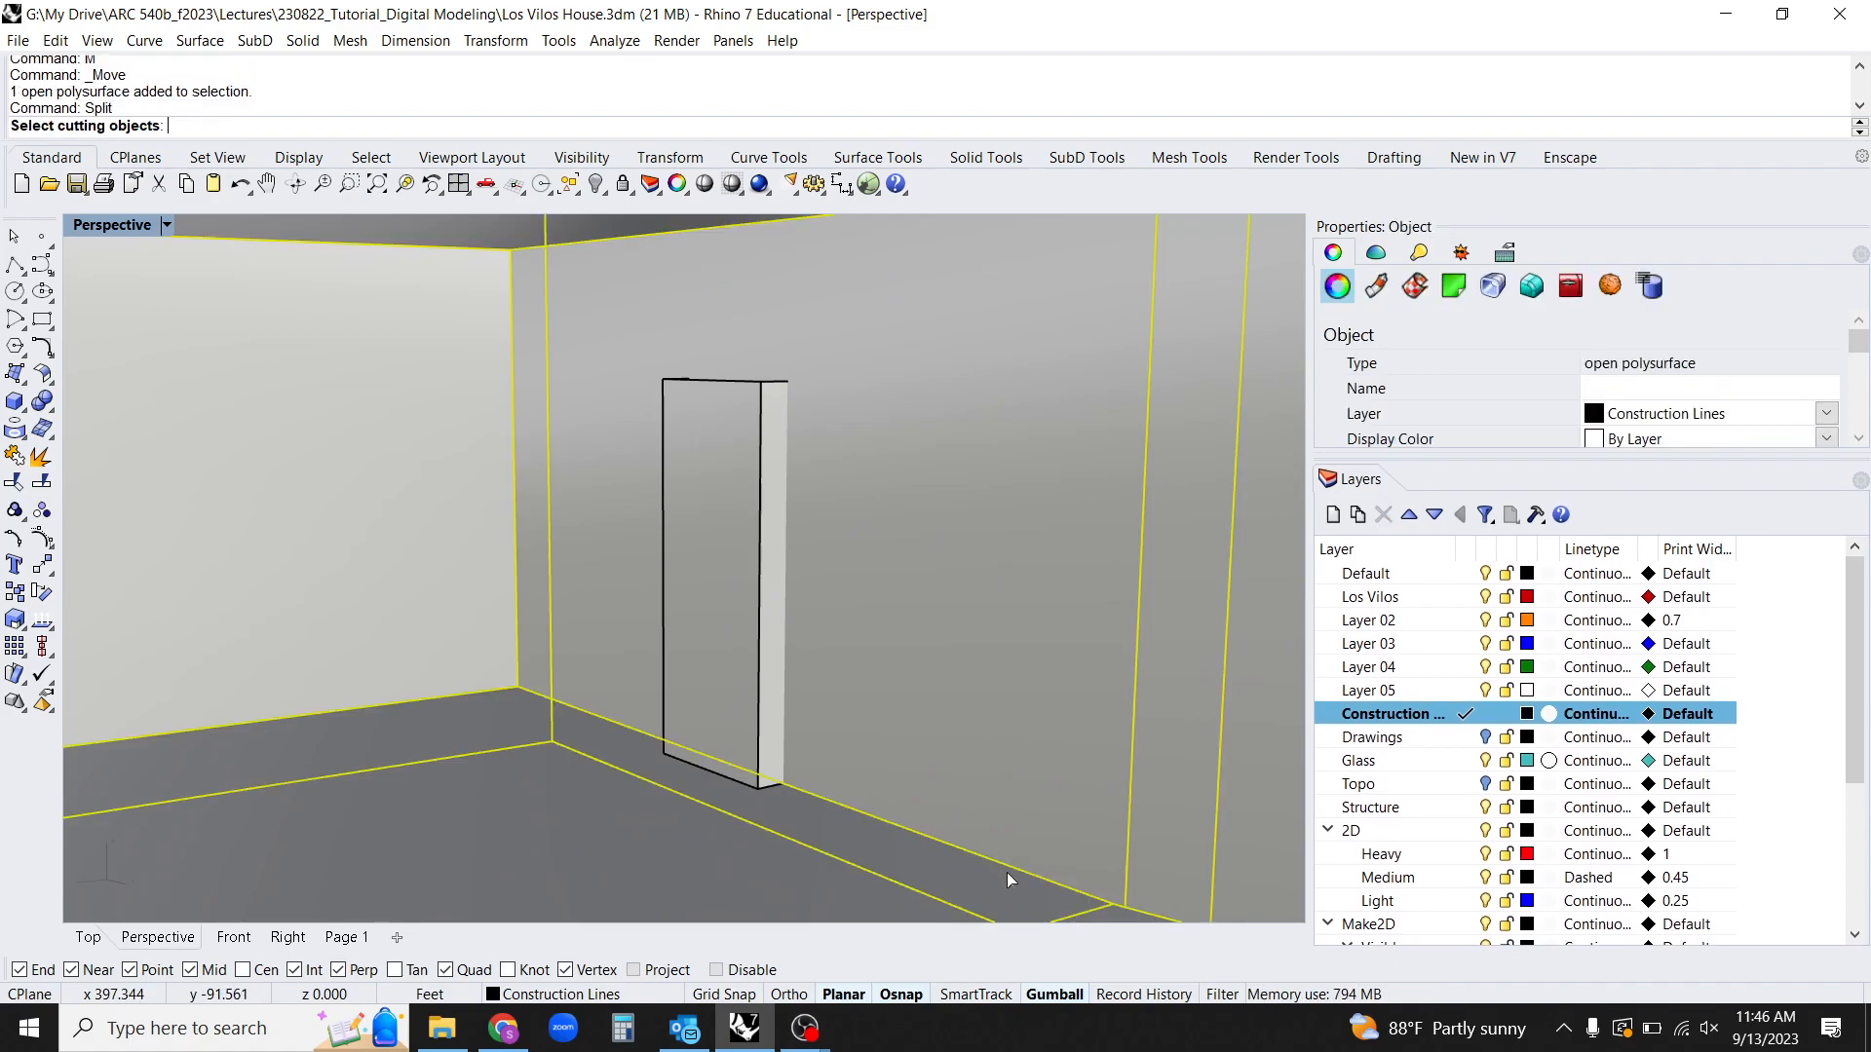
left_click(727, 576)
key("Return")
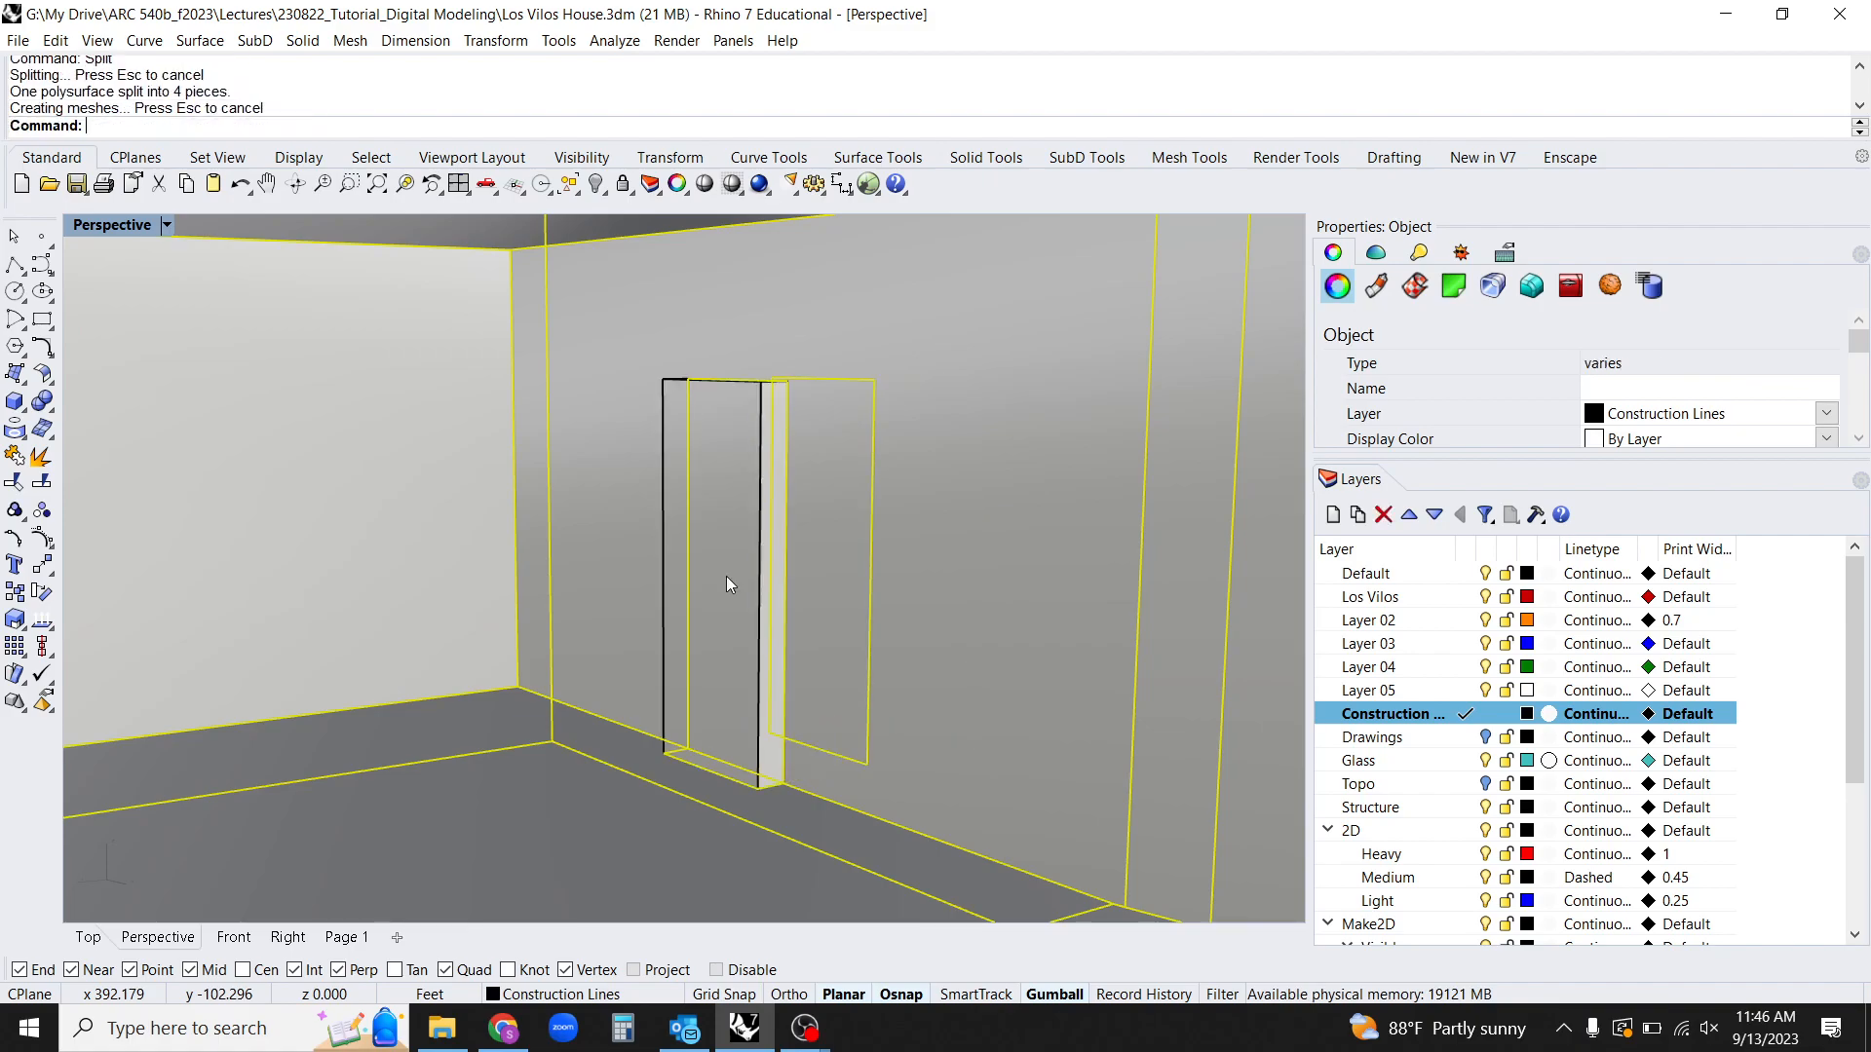
Delete the two cut-out wall pieces within the door outline, keeping the house shell and the floor piece.
left_click(1002, 689, "ctrl")
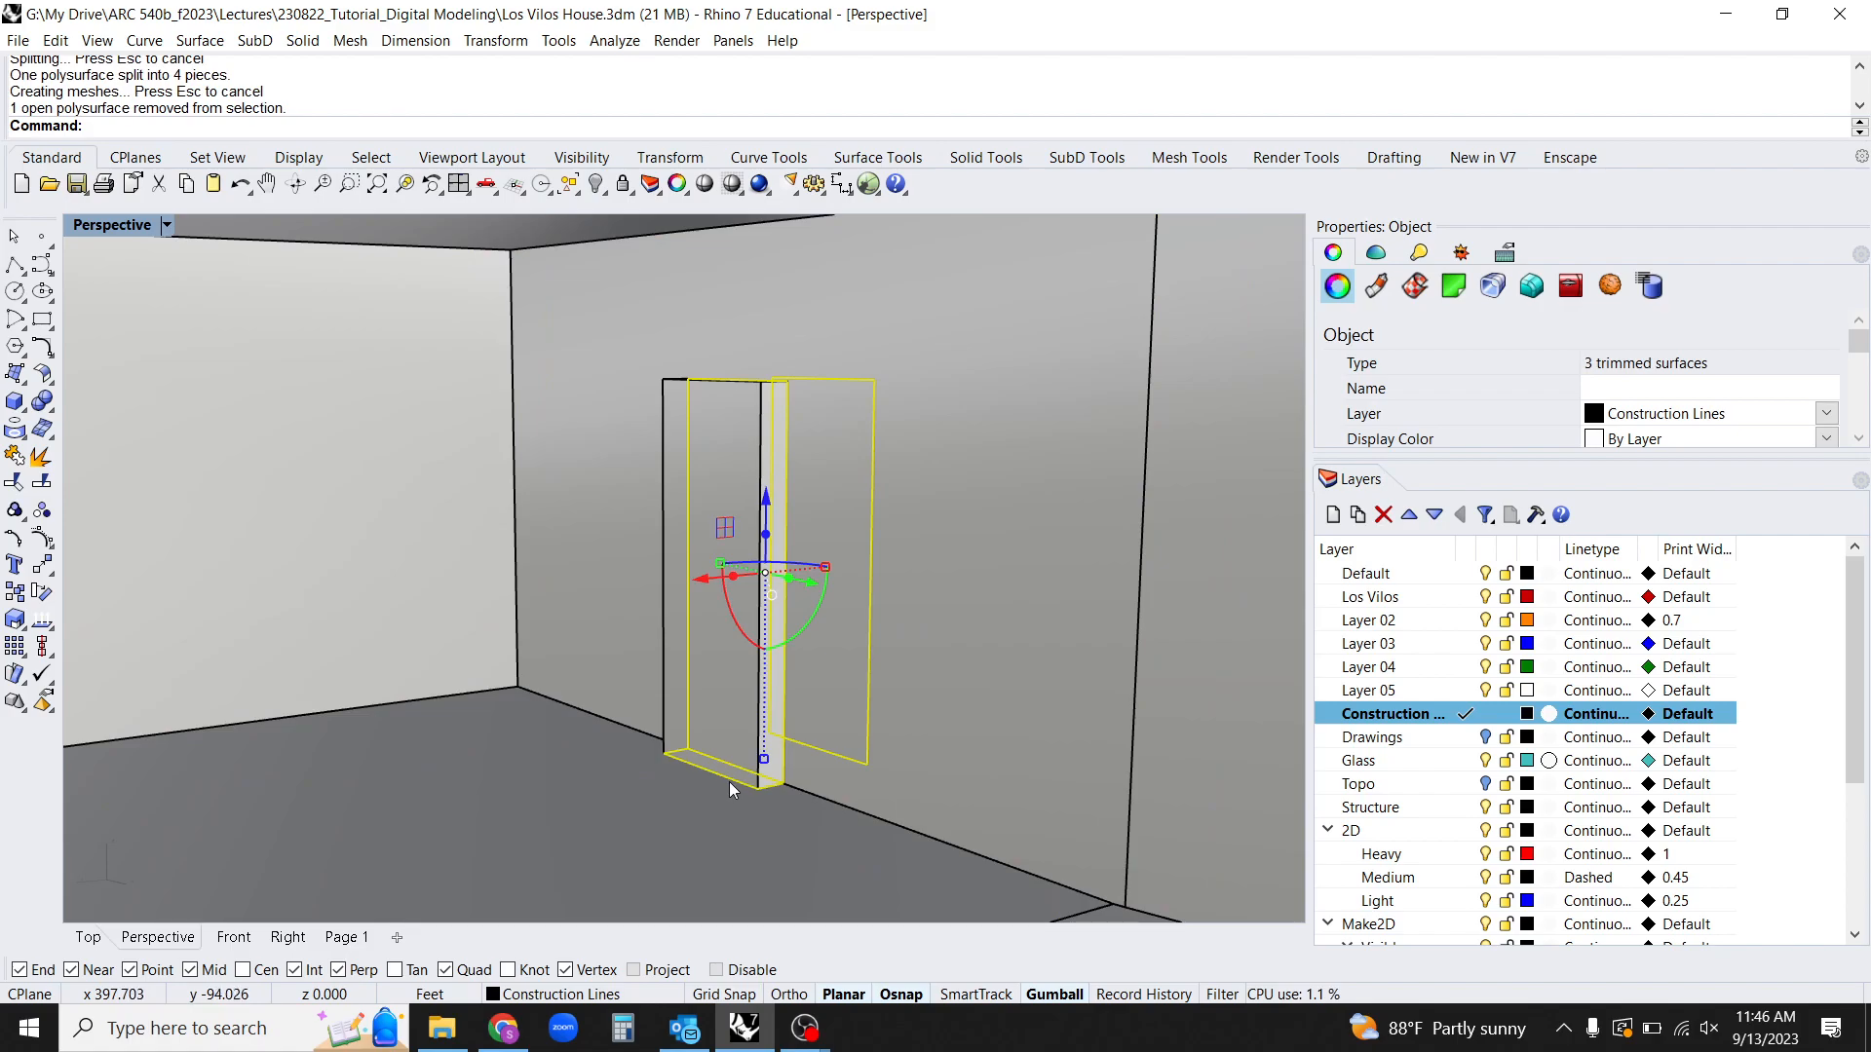
scroll(727, 782, "up", 5)
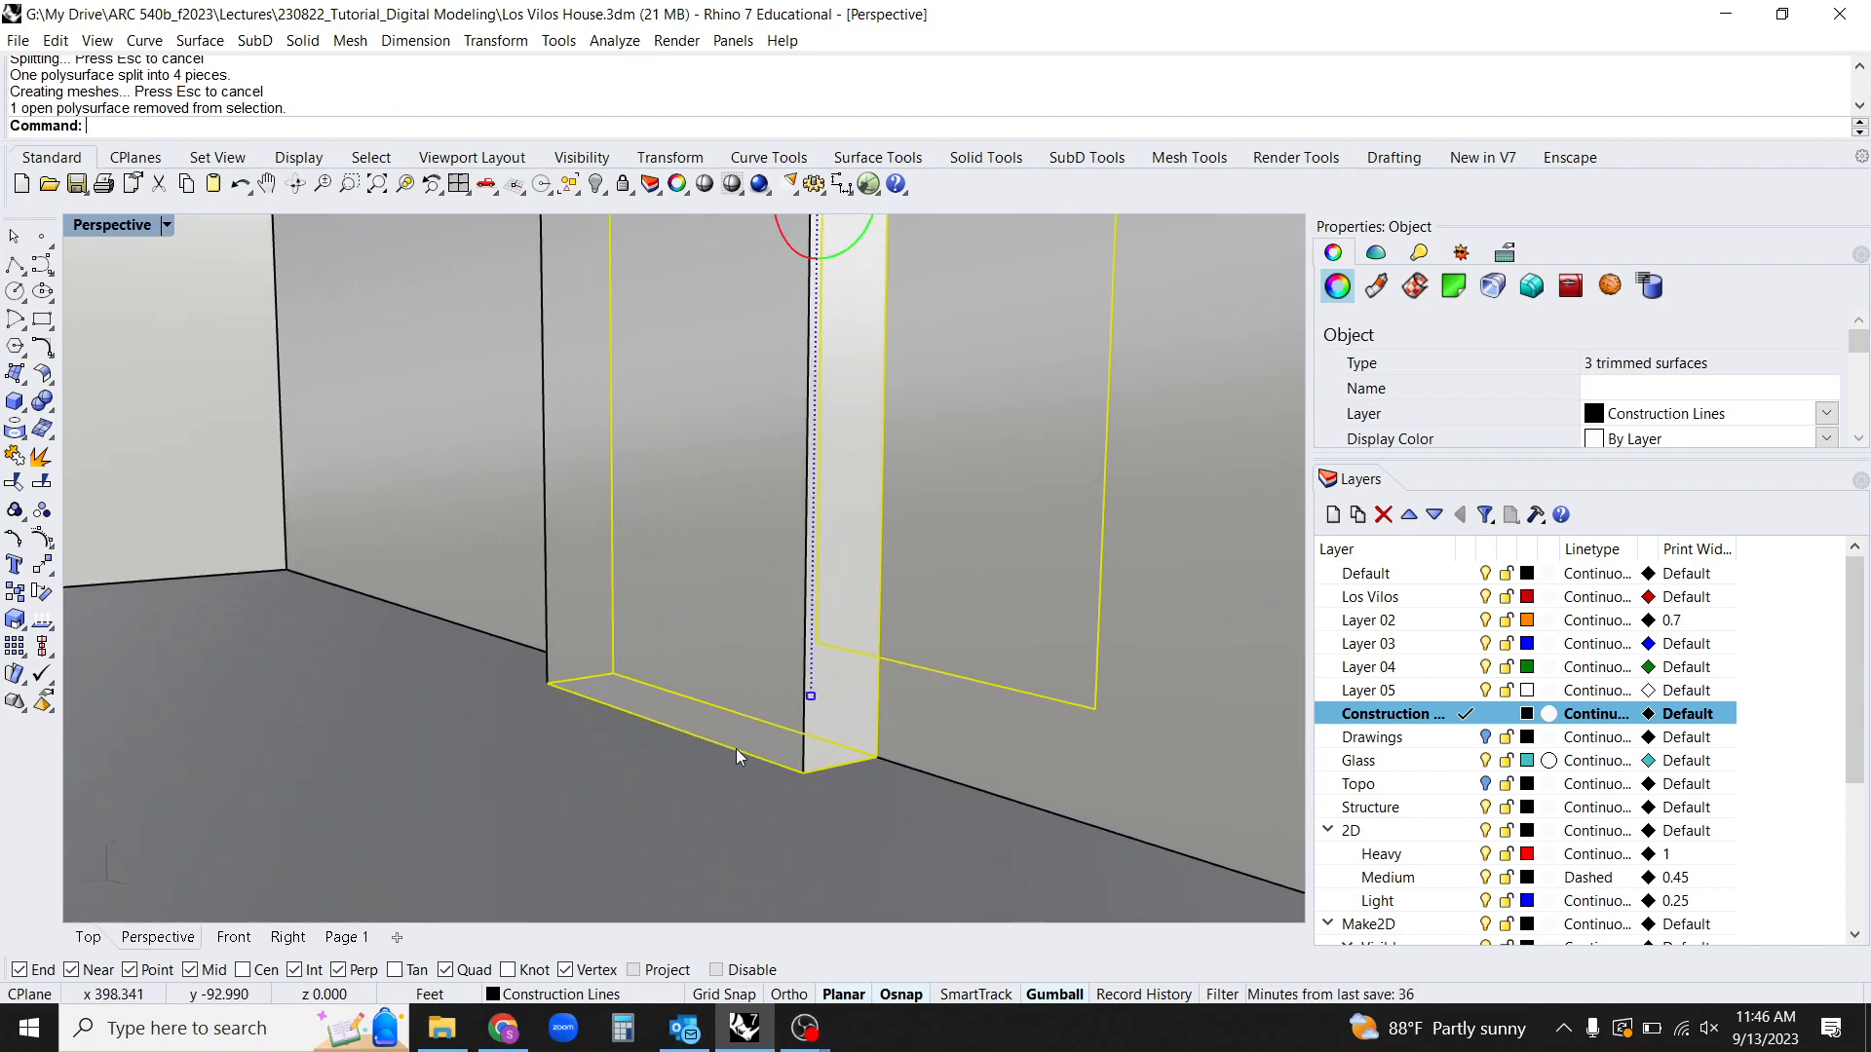
left_click(752, 754, "ctrl")
scroll(594, 701, "down", 8)
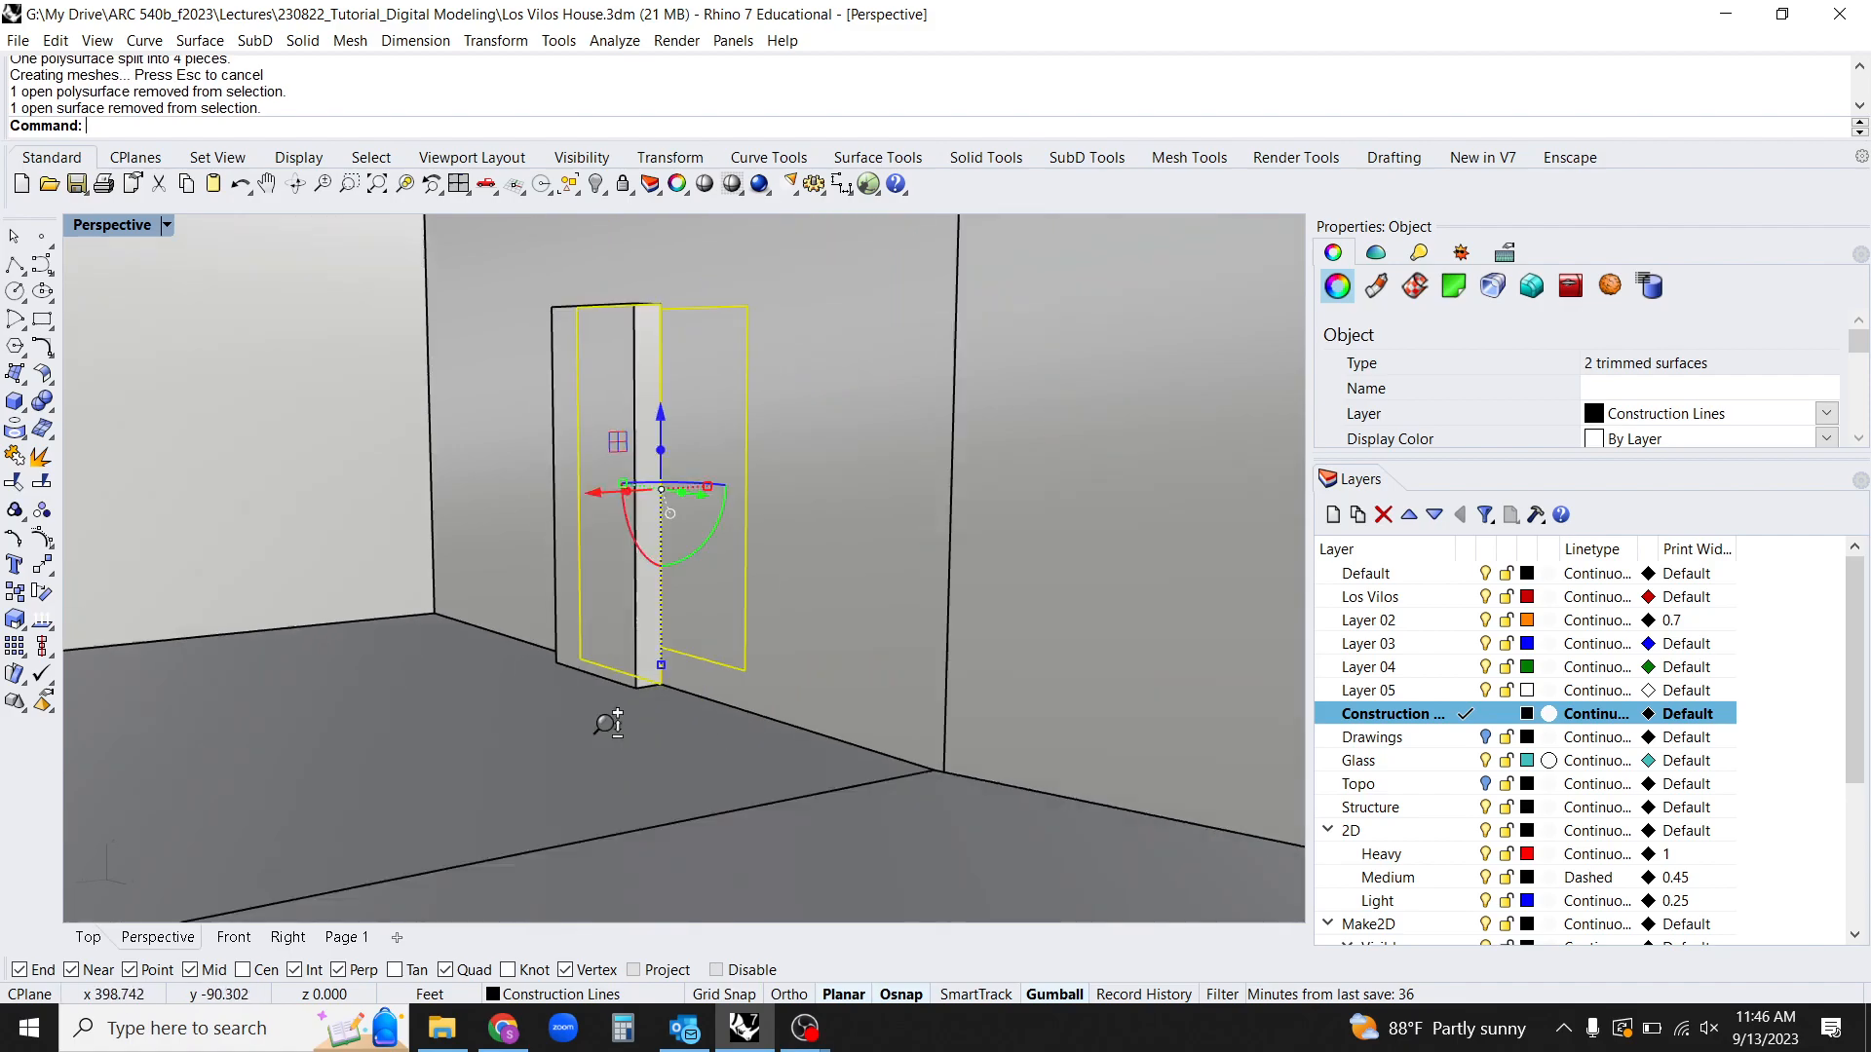
scroll(599, 658, "up", 5)
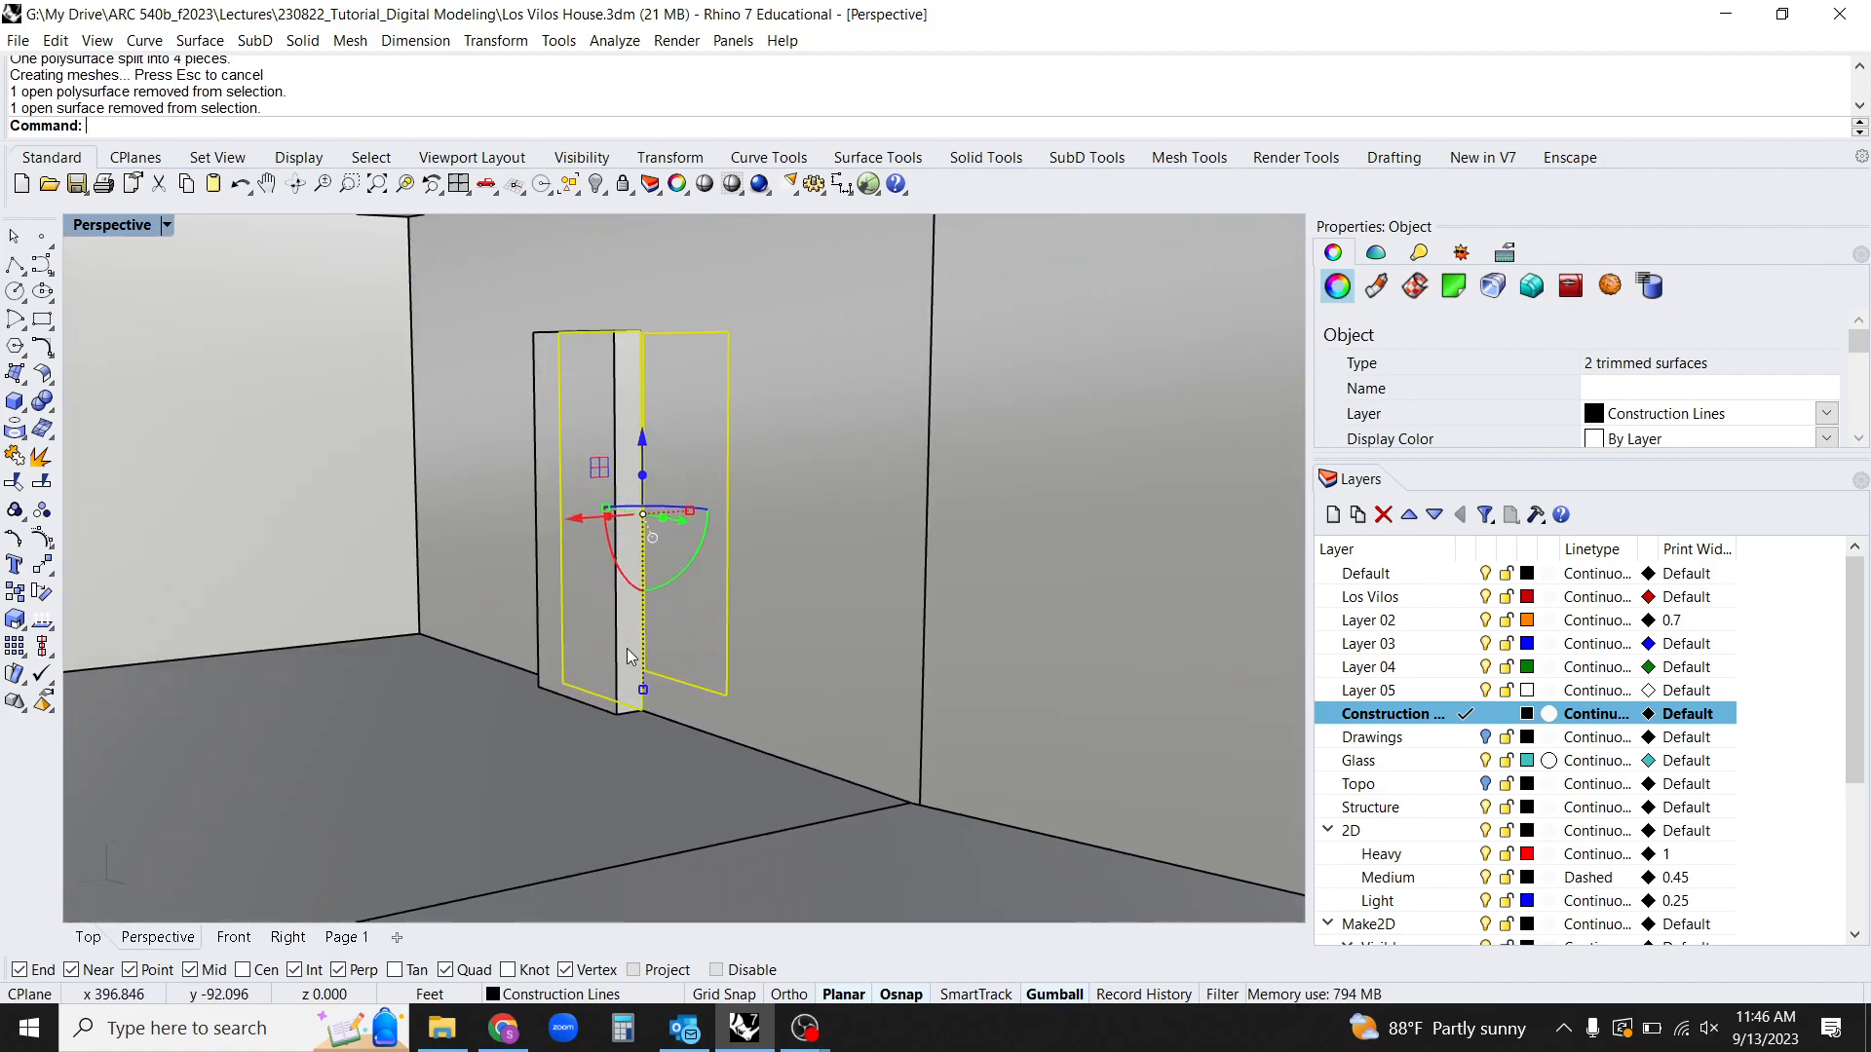
key("Delete")
Split the box with the house polysurface and delete the box parts outside the wall thickness.
left_click(780, 662)
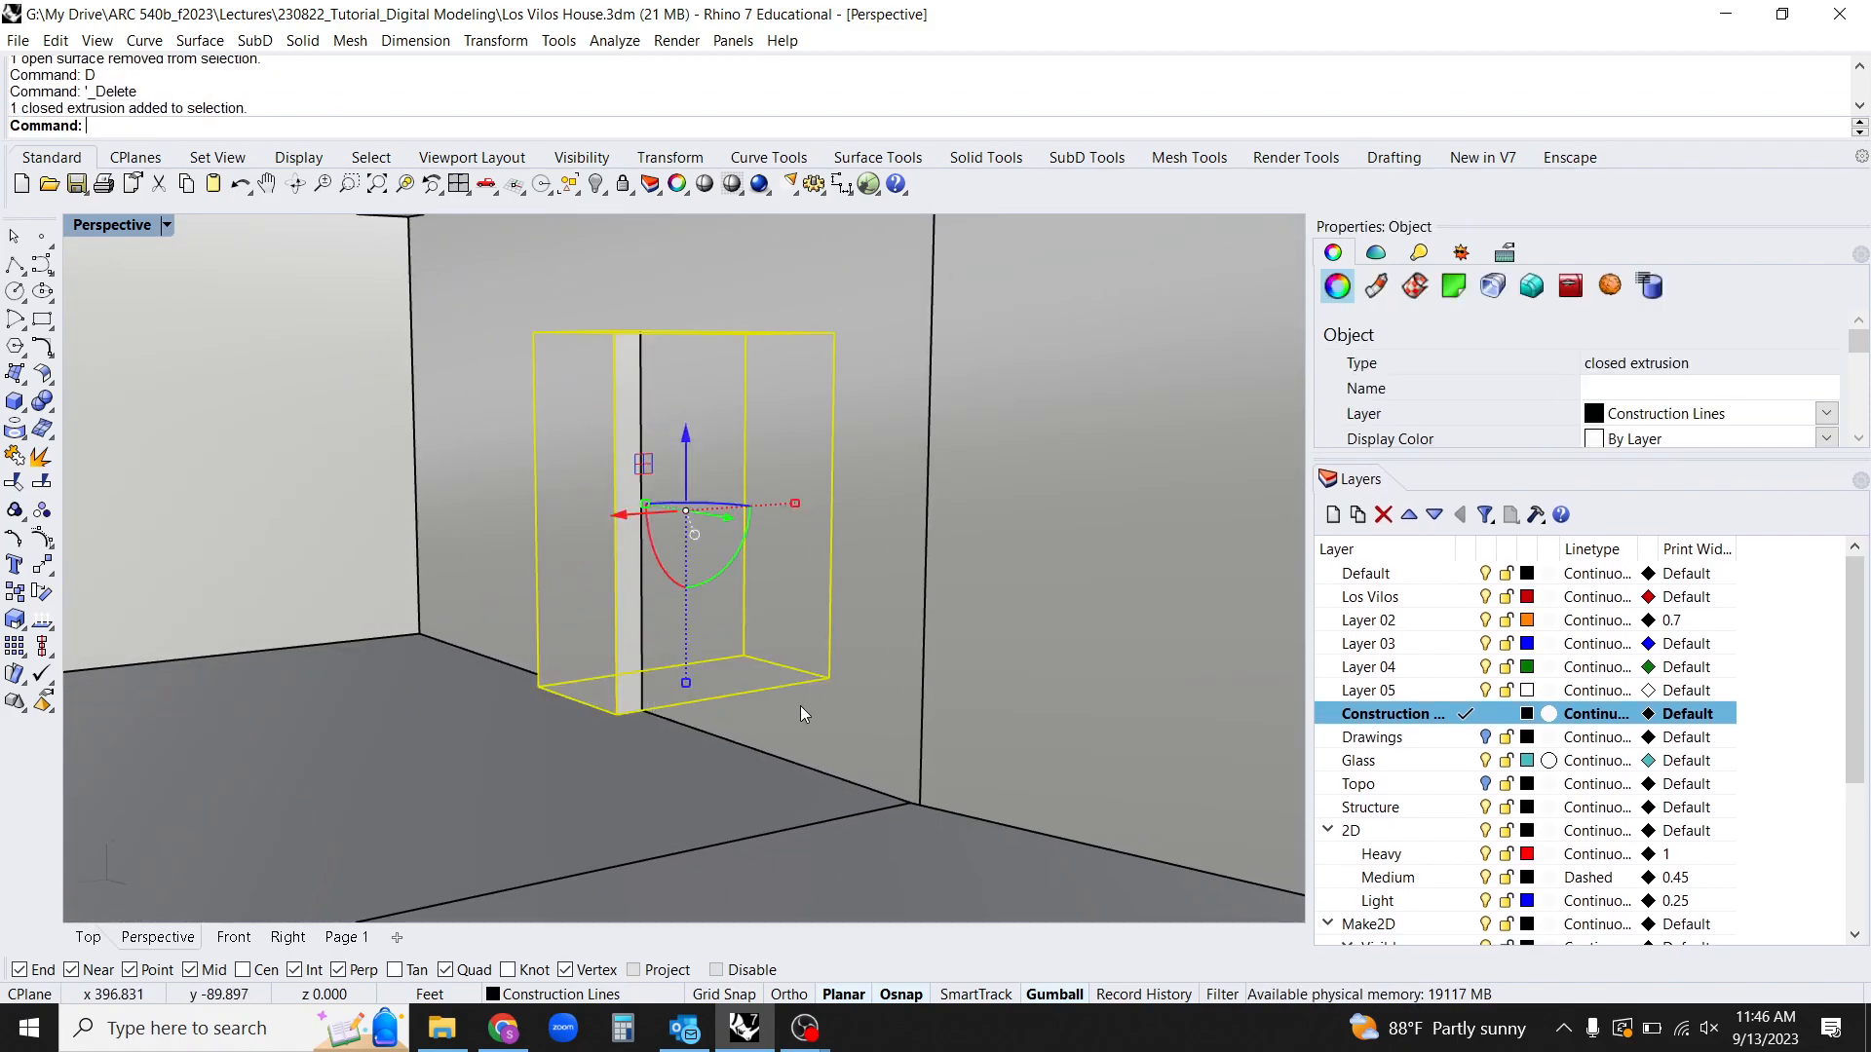
key("Return")
left_click(828, 714)
key("Return")
type("d")
key("Delete")
Delete the leftover floor piece at the doorway and join the door reveal to the house polysurface.
right_click_drag(590, 687, 657, 688)
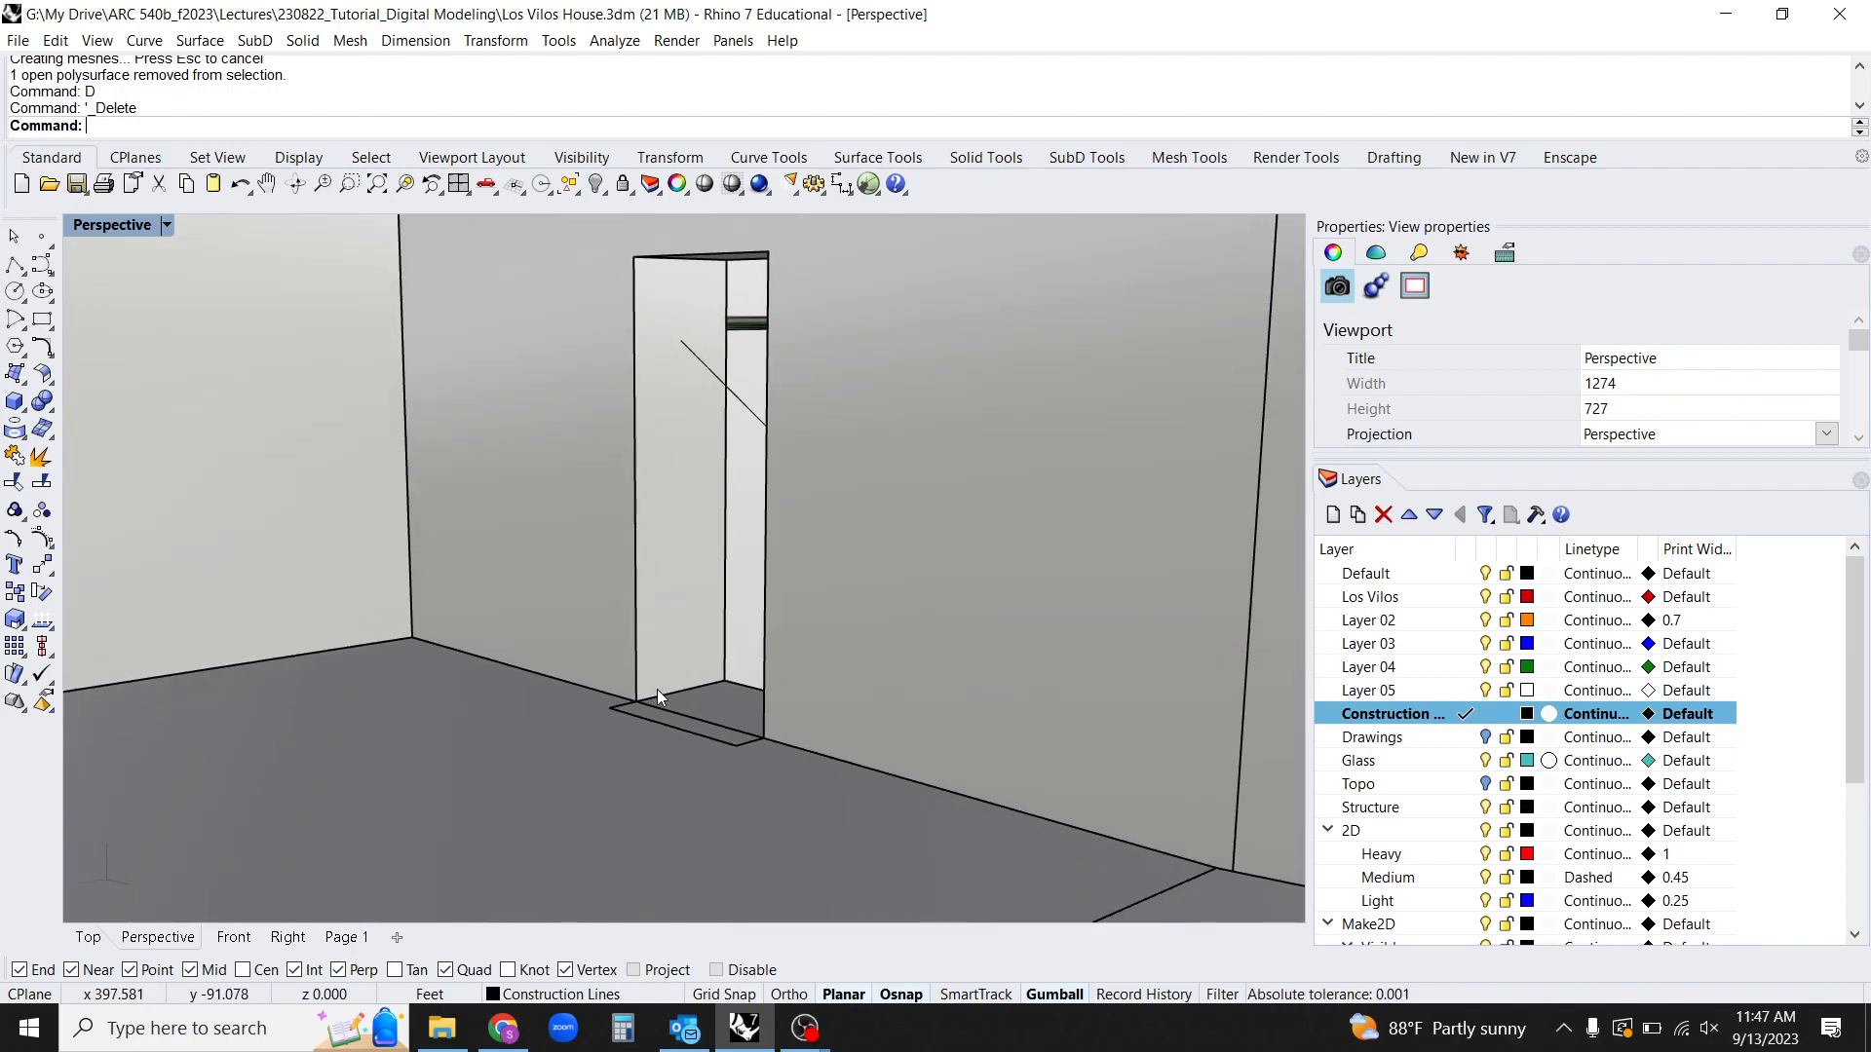
left_click(707, 690)
left_click(749, 809, "shift")
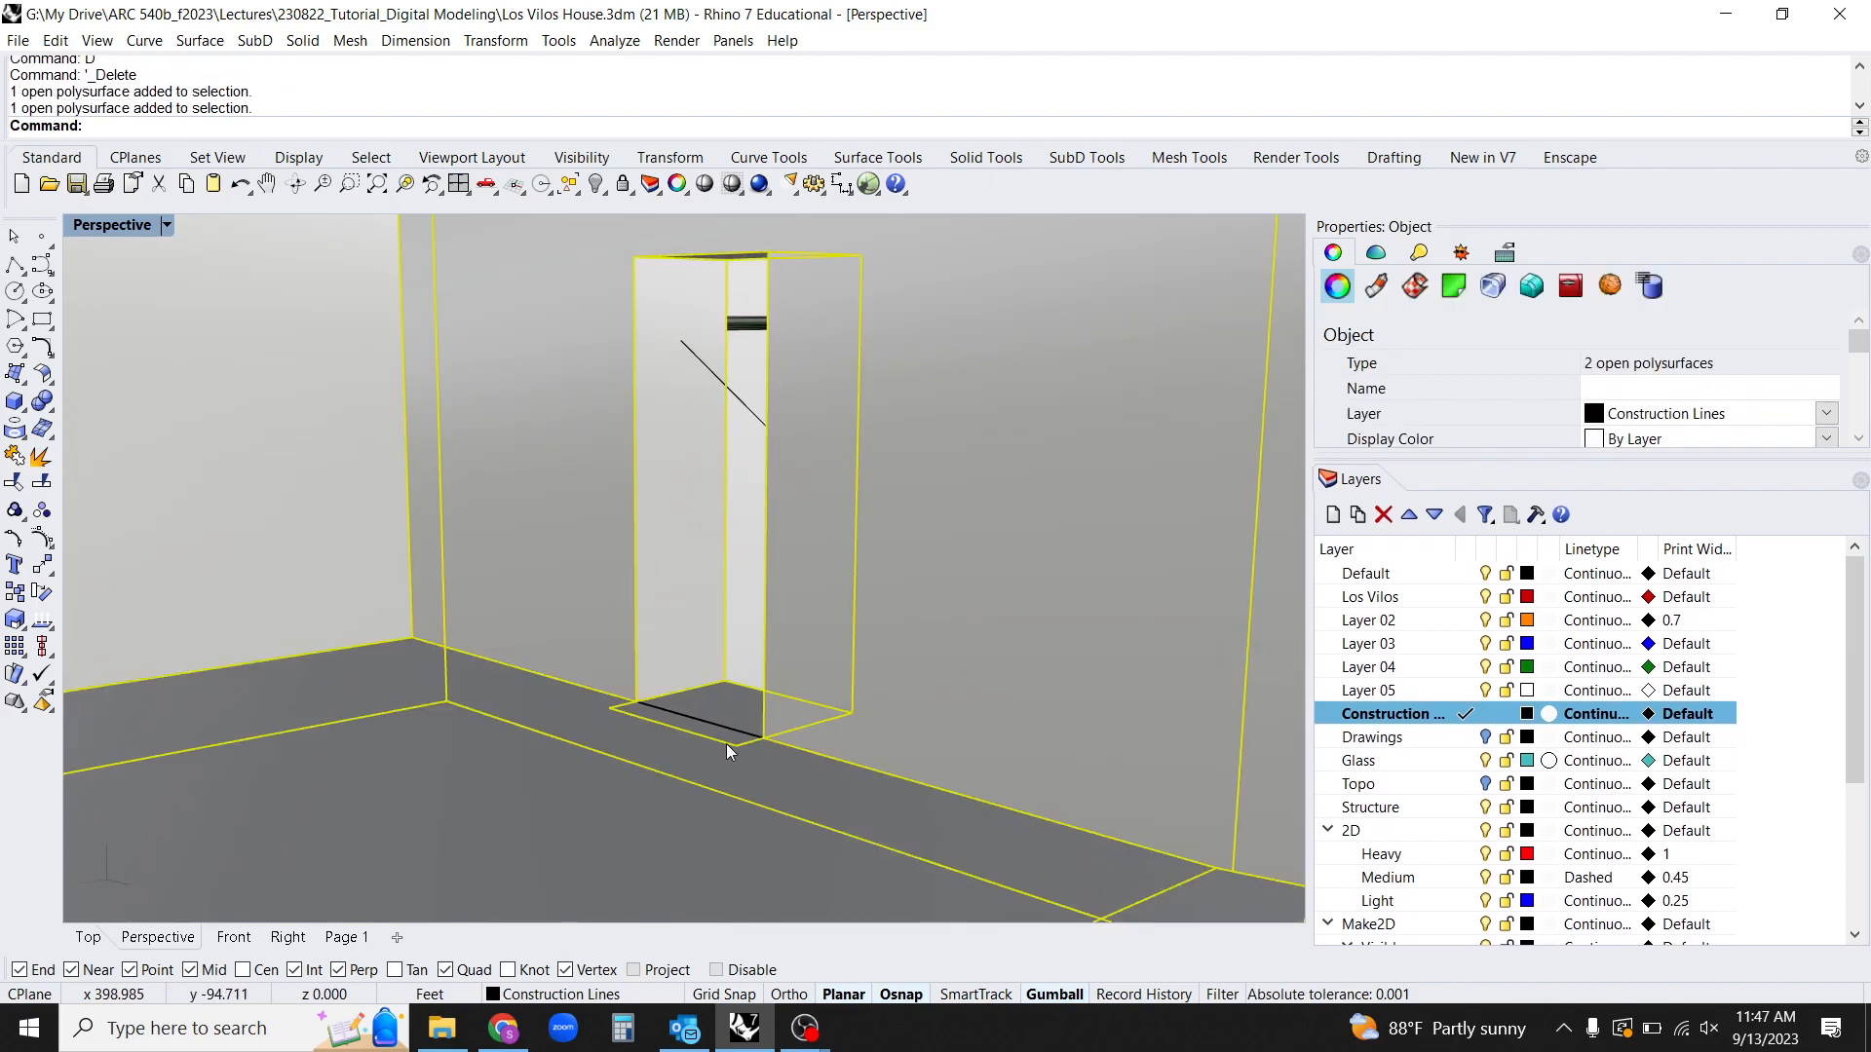
left_click(728, 746)
type("d")
key("Return")
left_click(747, 774)
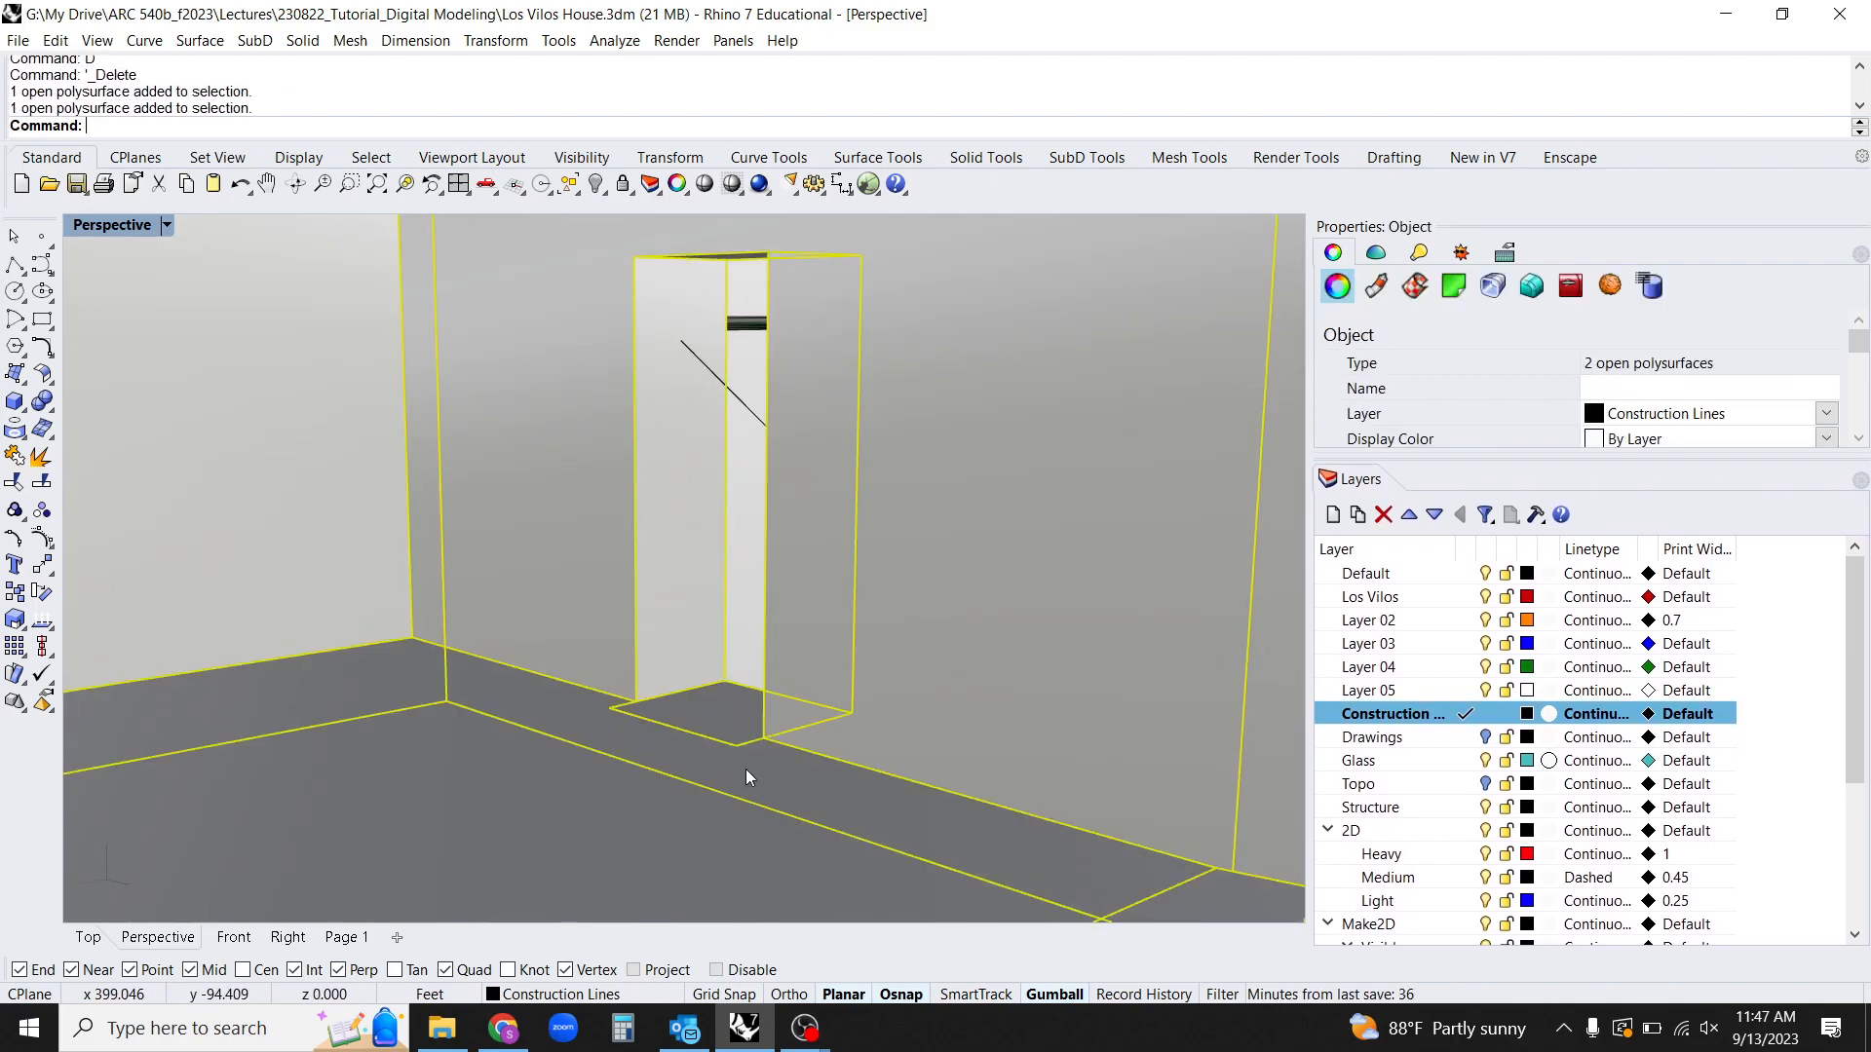
key("ctrl+j")
right_click_drag(693, 705, 622, 722)
key("Escape")
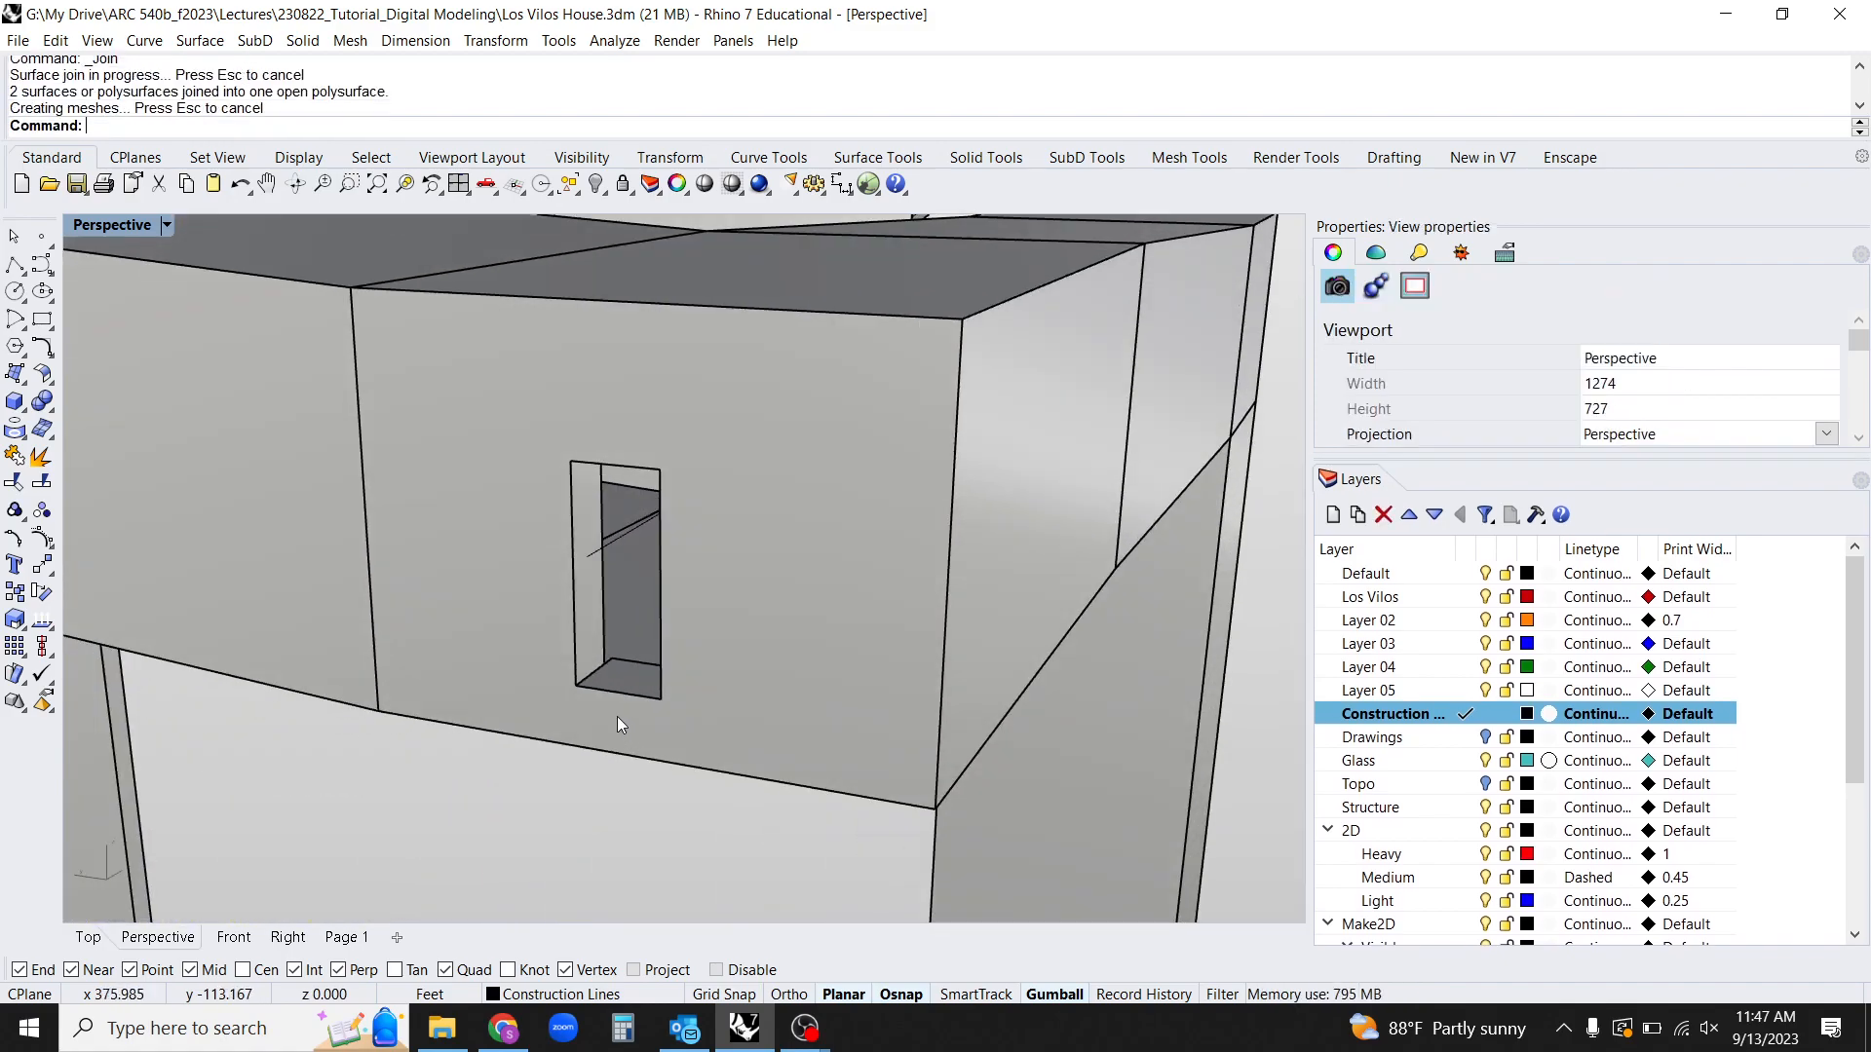
scroll(666, 782, "up", 5)
right_click_drag(665, 782, 683, 776)
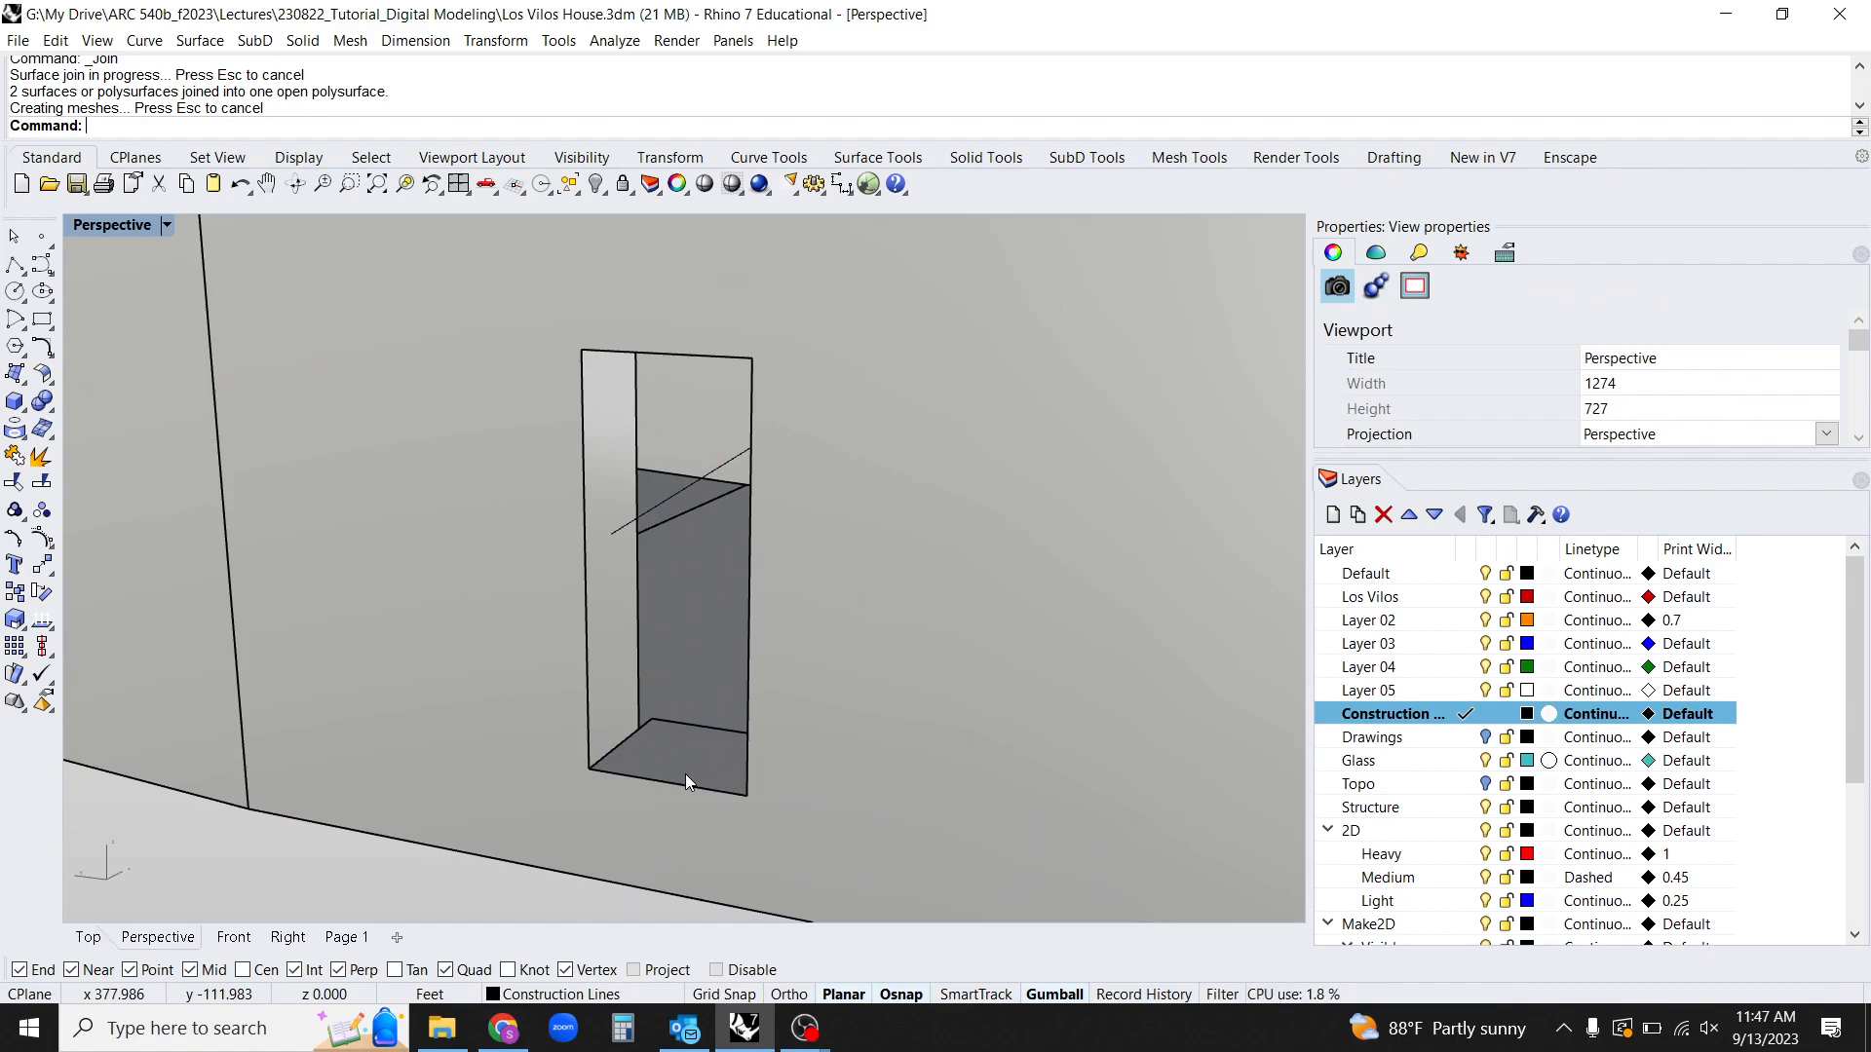
type("x")
key("Return")
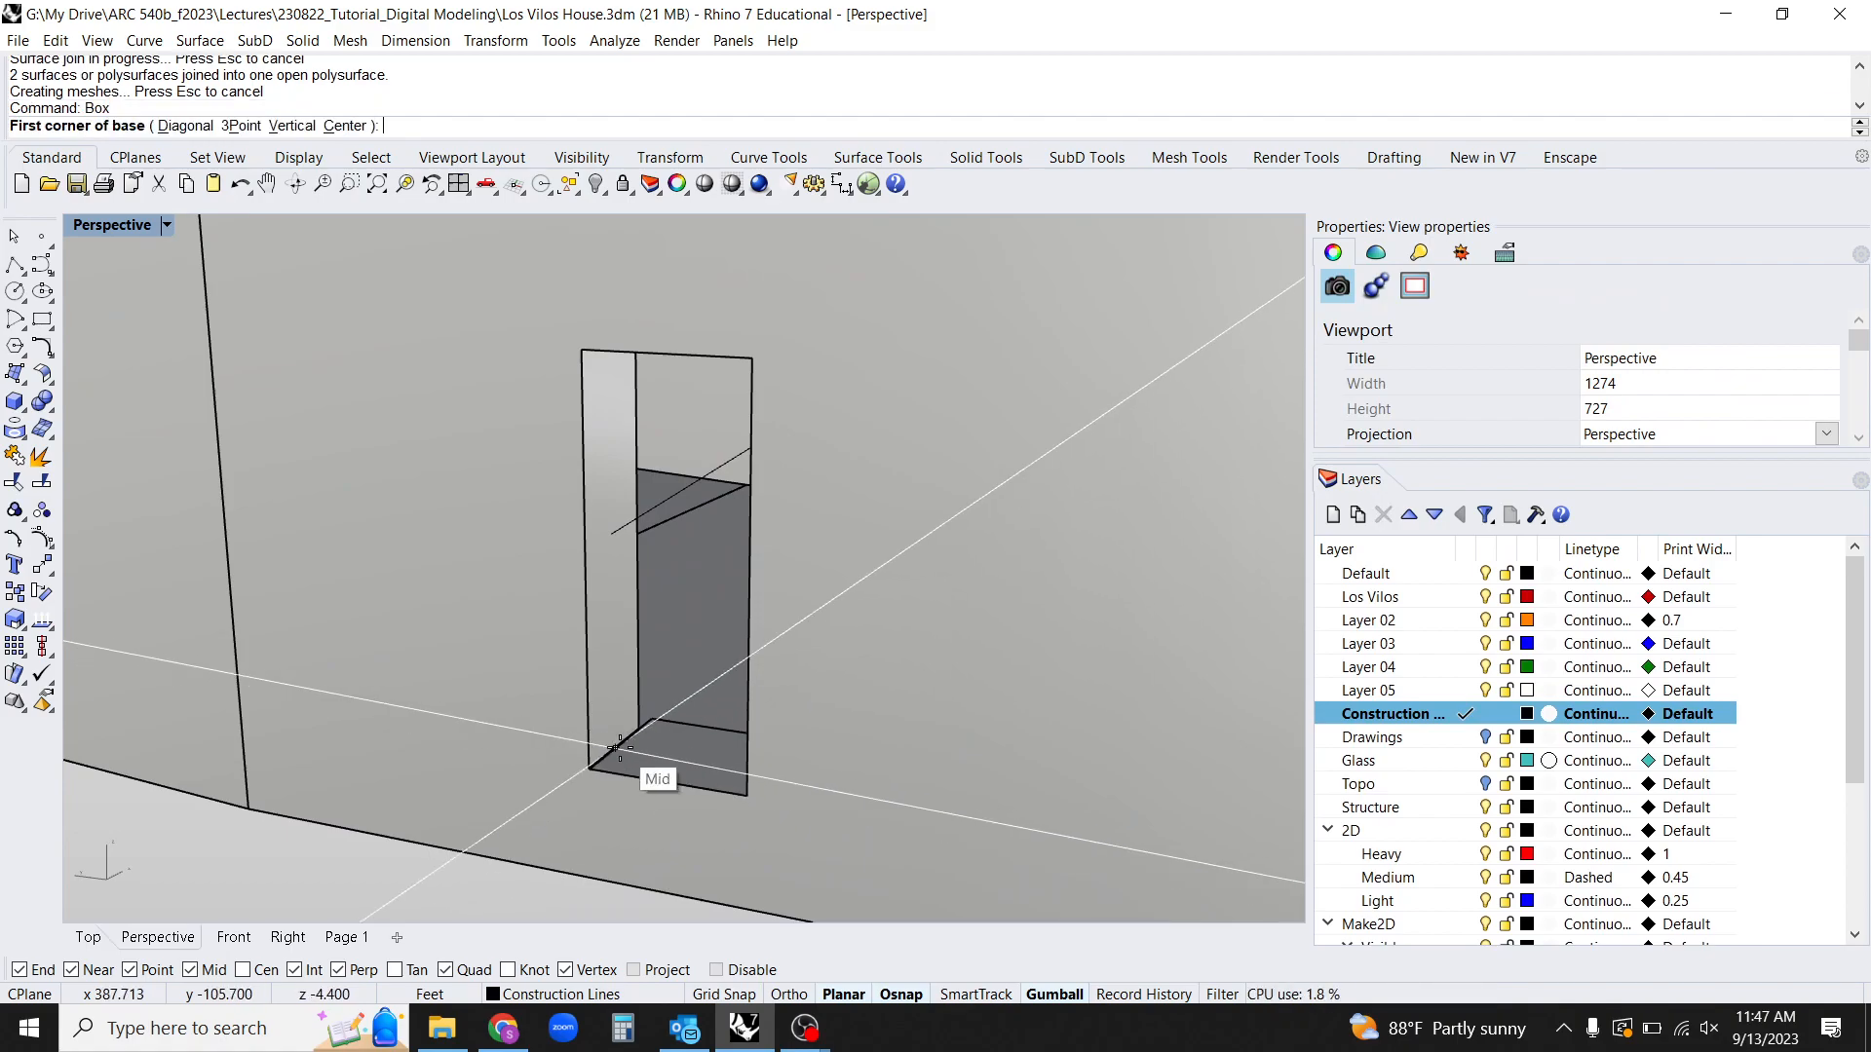
key("Escape")
Draw a vertical plane filling the door opening, starting from the midpoint of the reveal's lower edge.
type("plane")
key("Return")
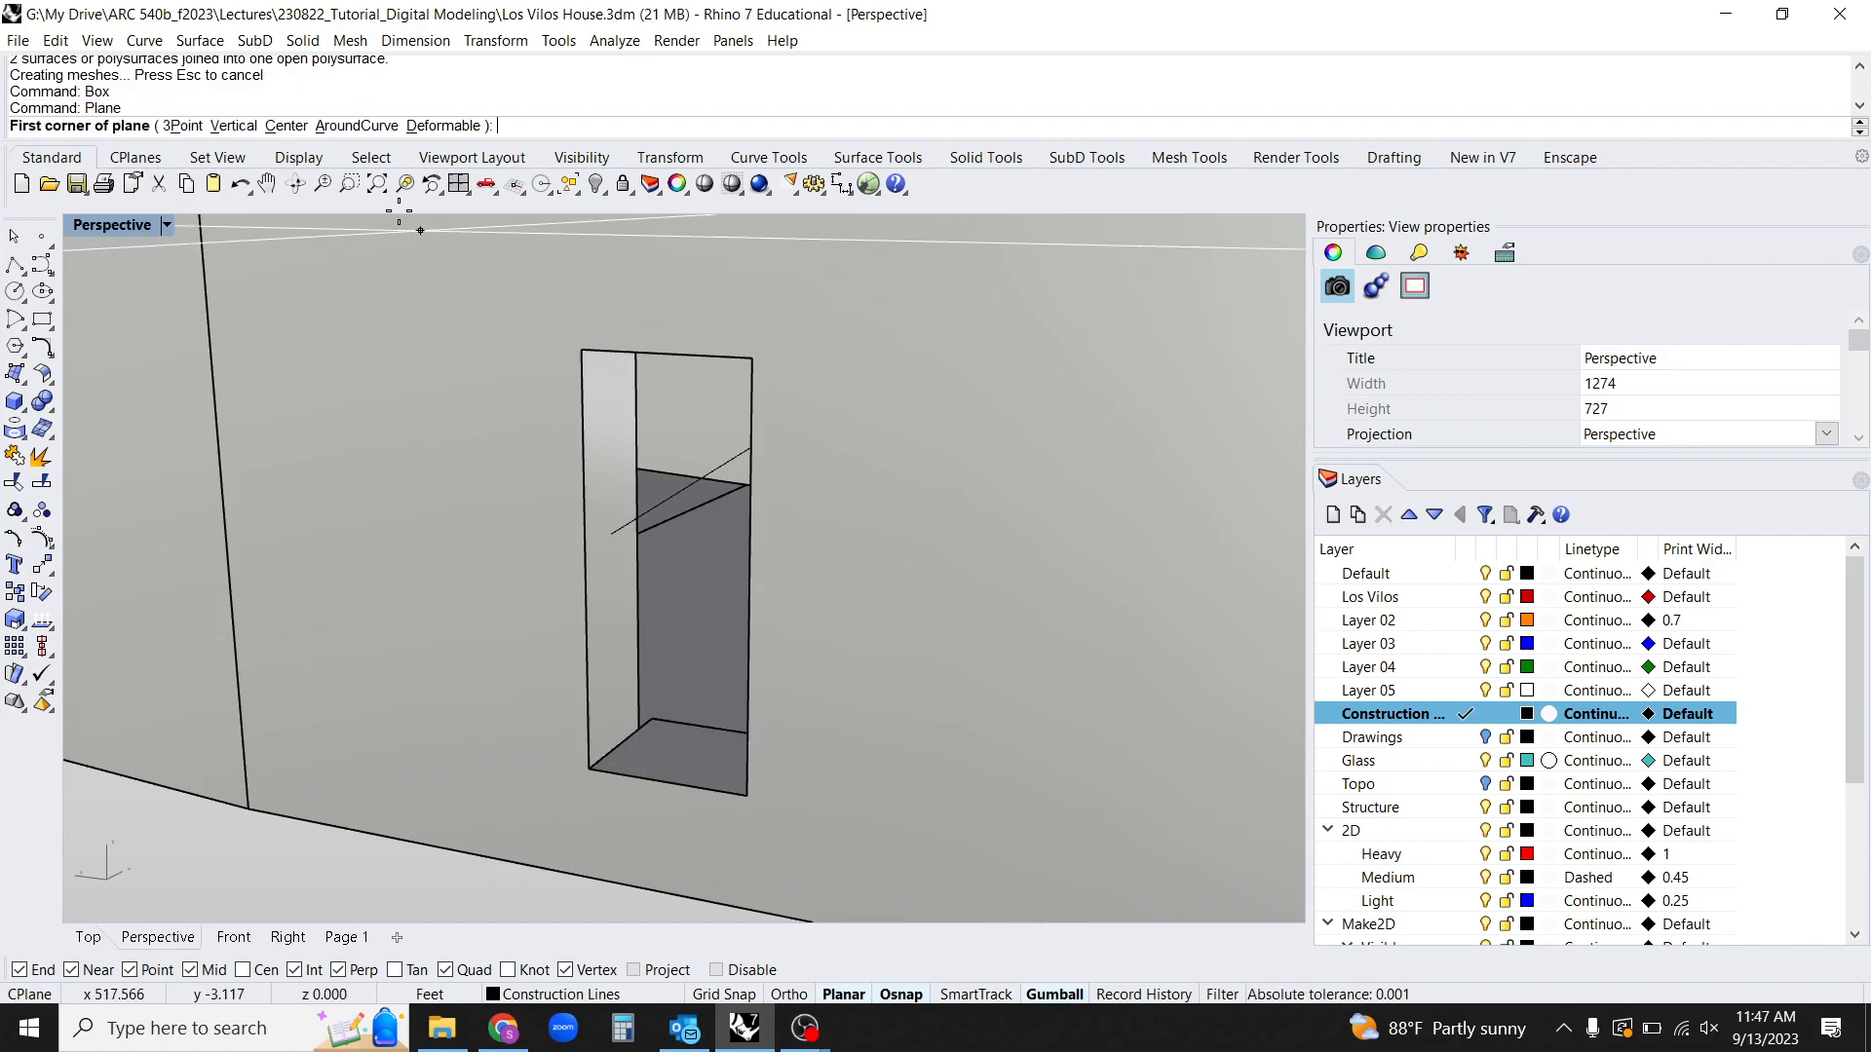
left_click(234, 125)
left_click(615, 747)
right_click_drag(638, 756, 731, 723)
right_click_drag(806, 634, 710, 618)
left_click(724, 417)
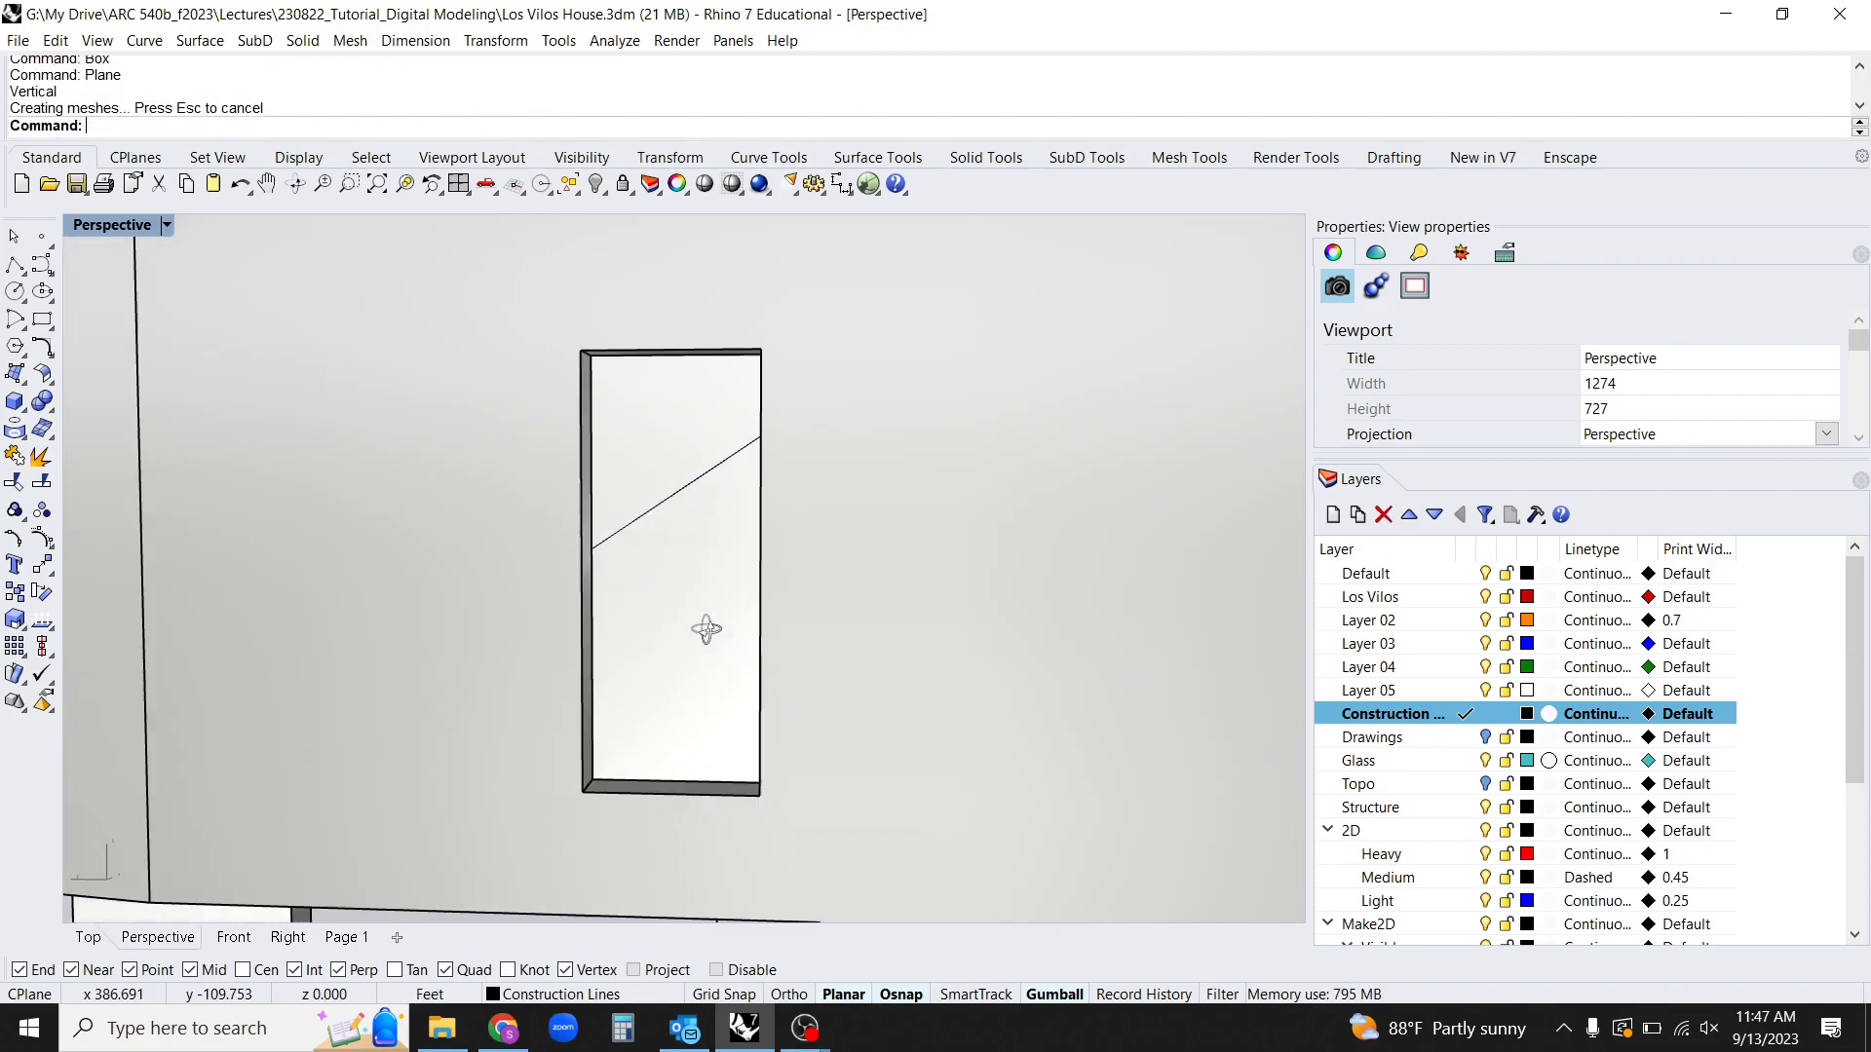
Assign the plane in the door opening to the Glass layer.
left_click(710, 617)
left_click(1403, 761)
right_click(1418, 761)
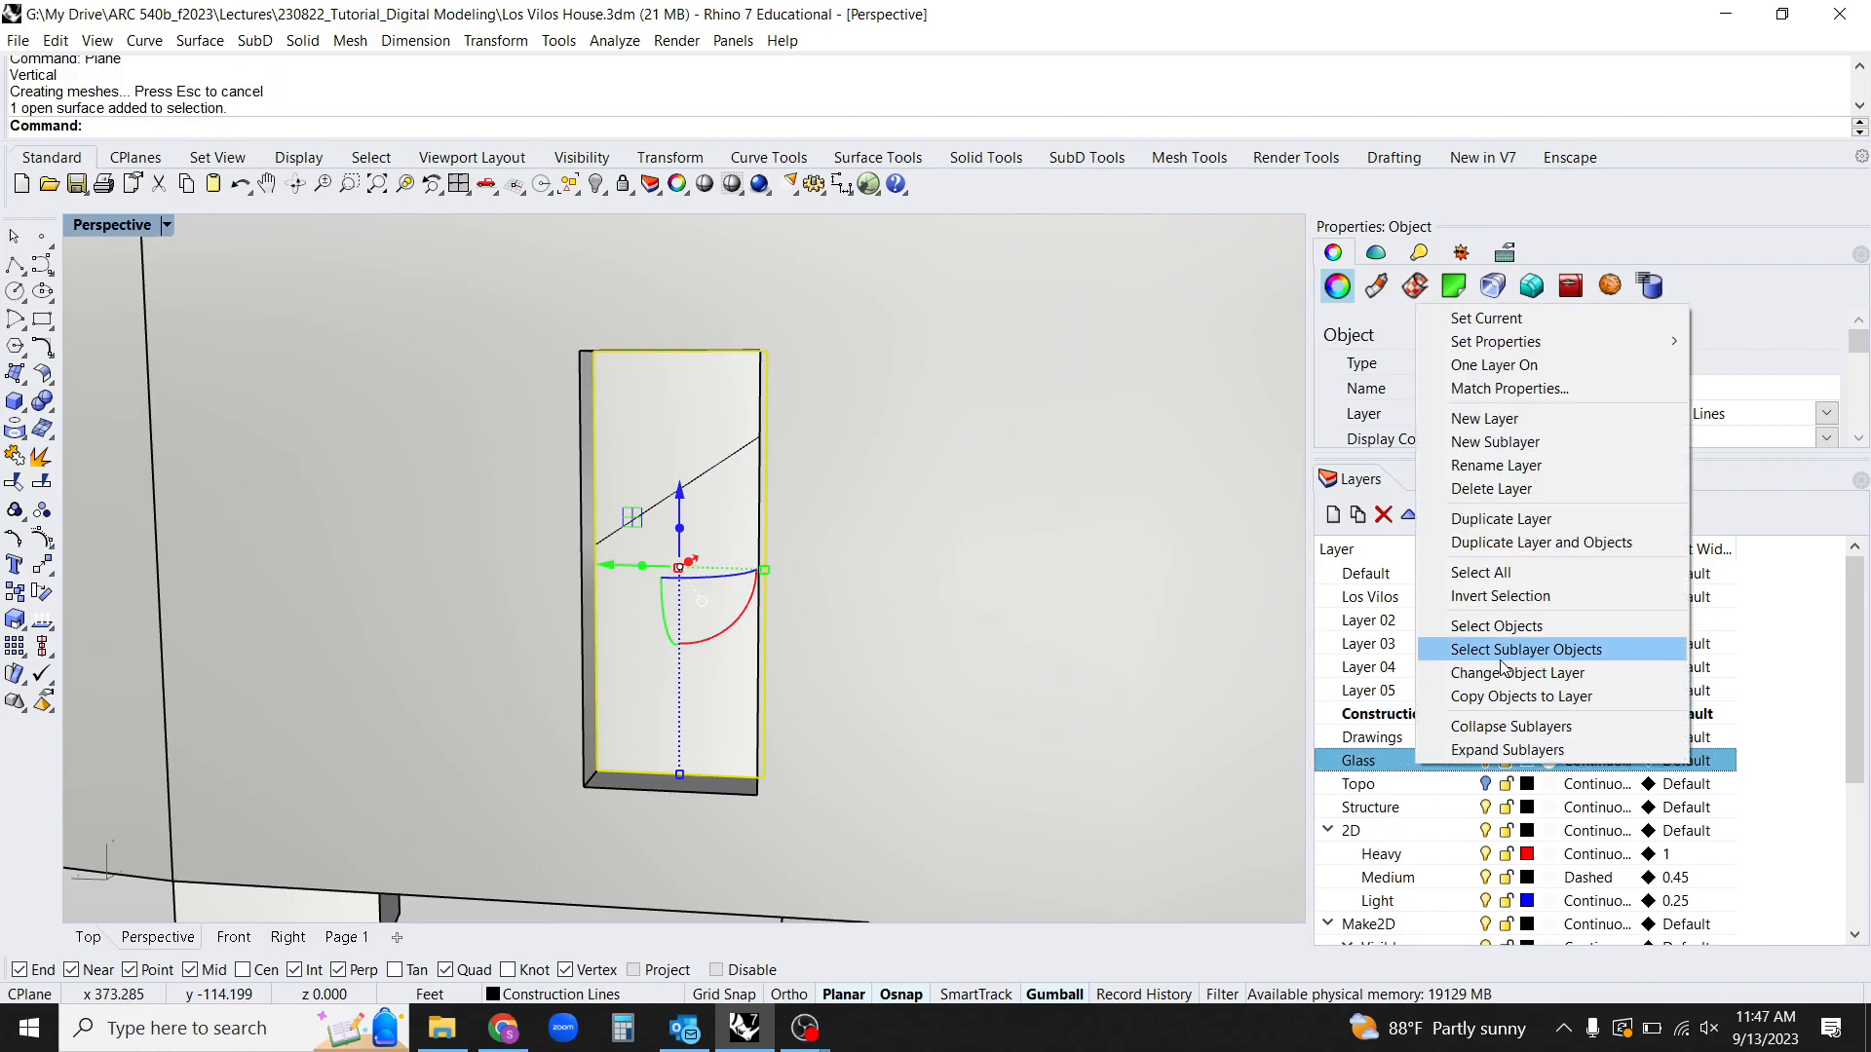
left_click(1520, 673)
Try duplicating the glass pane's full border and undo it.
right_click_drag(1282, 739, 1091, 780)
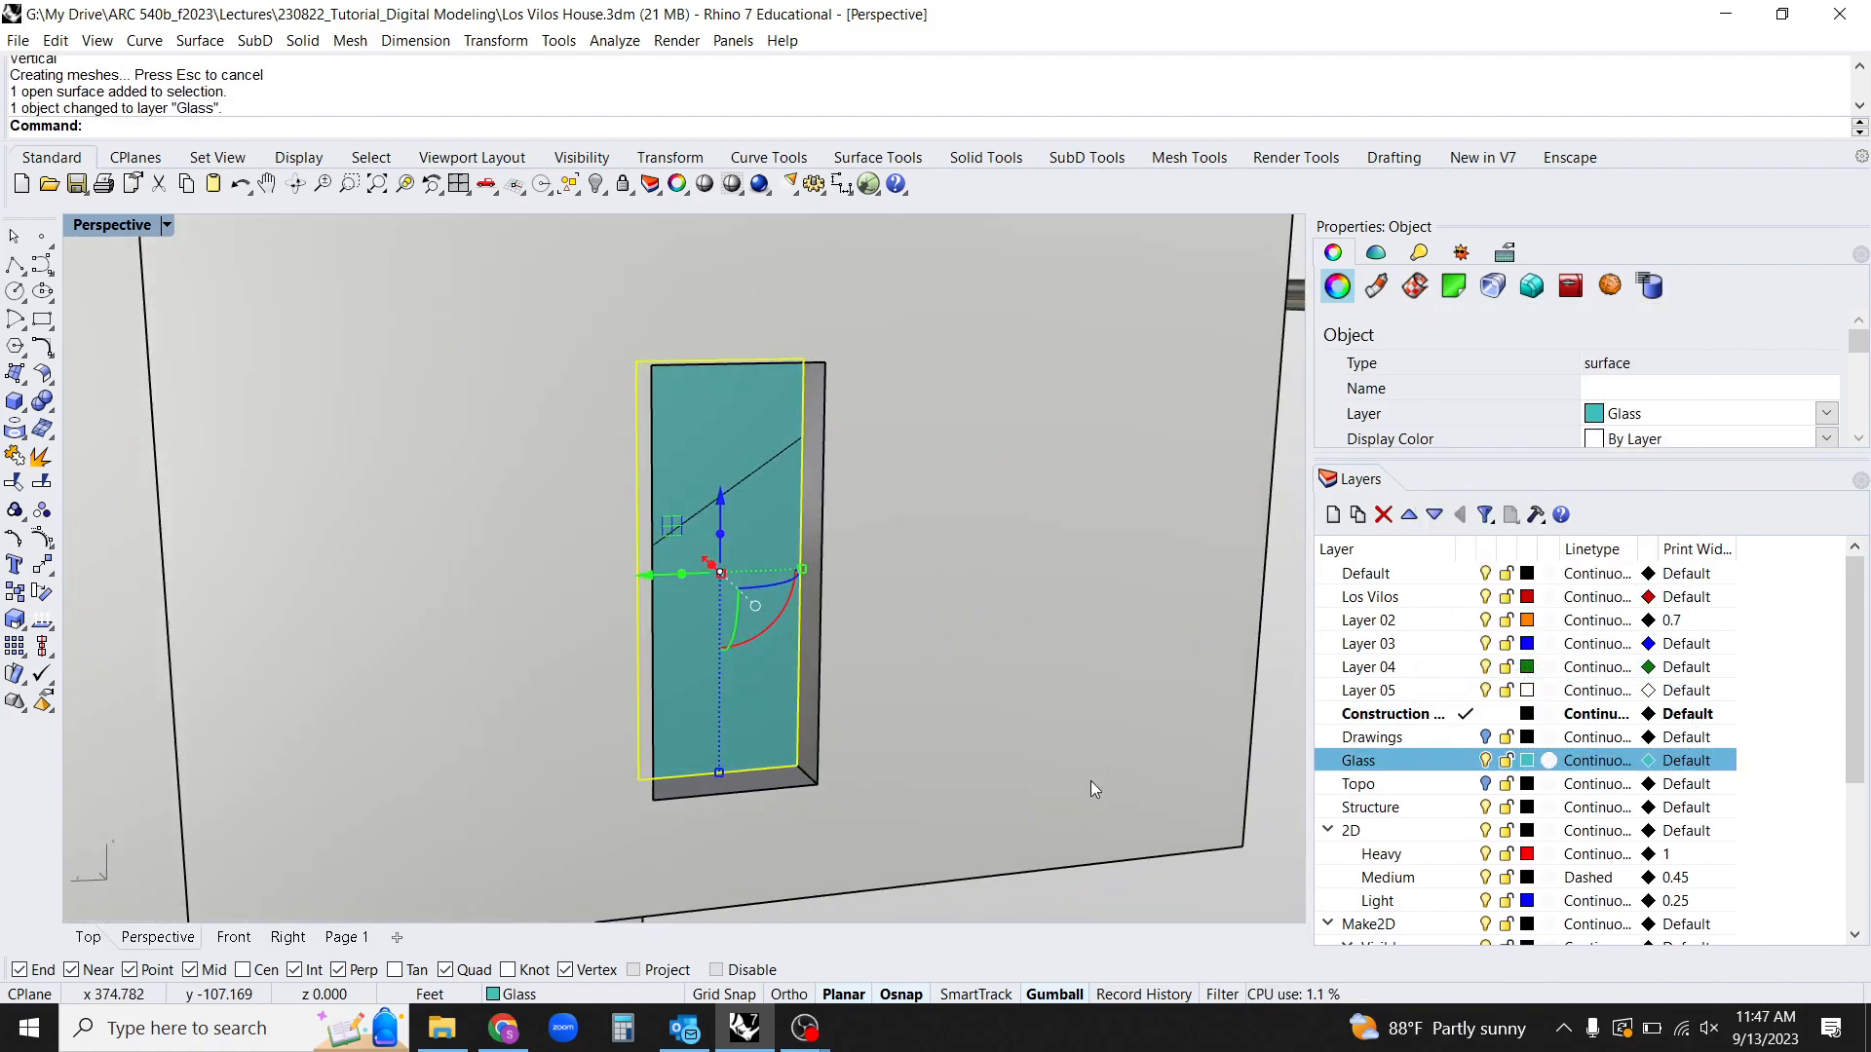
type("Border")
key("Return")
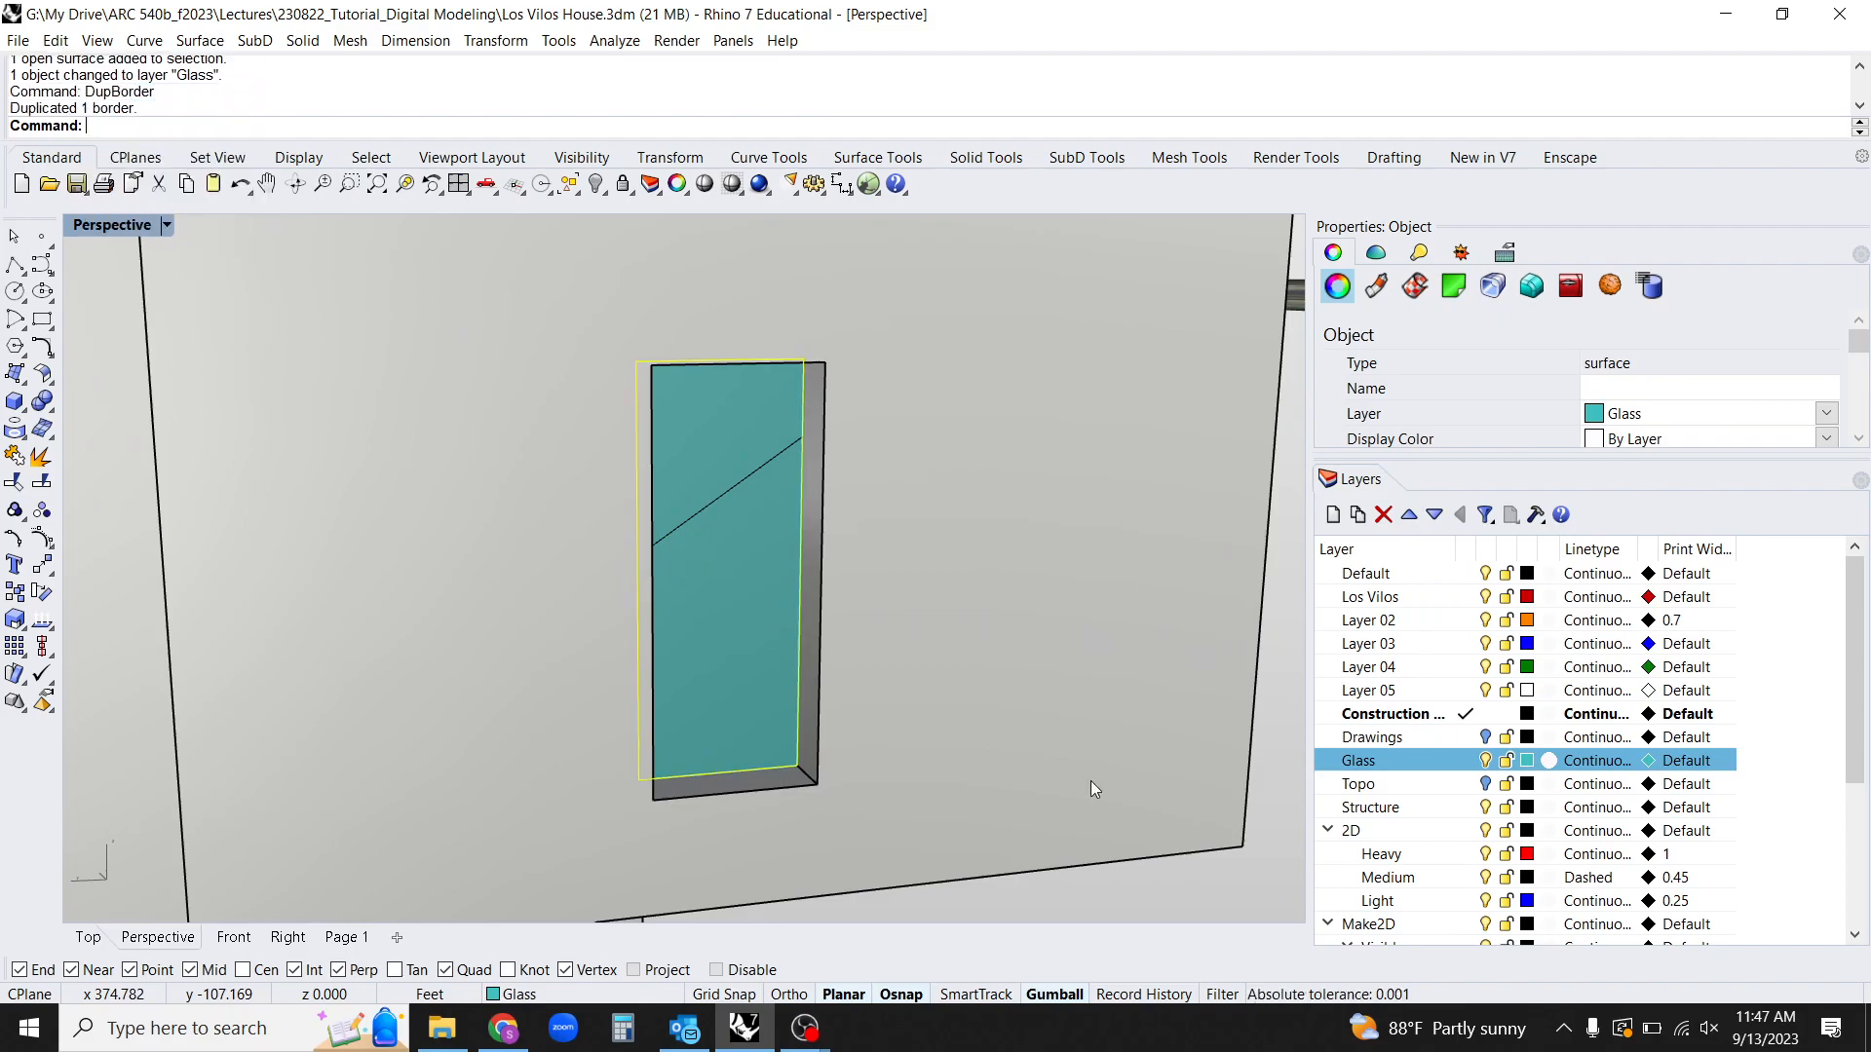
key("ctrl+z")
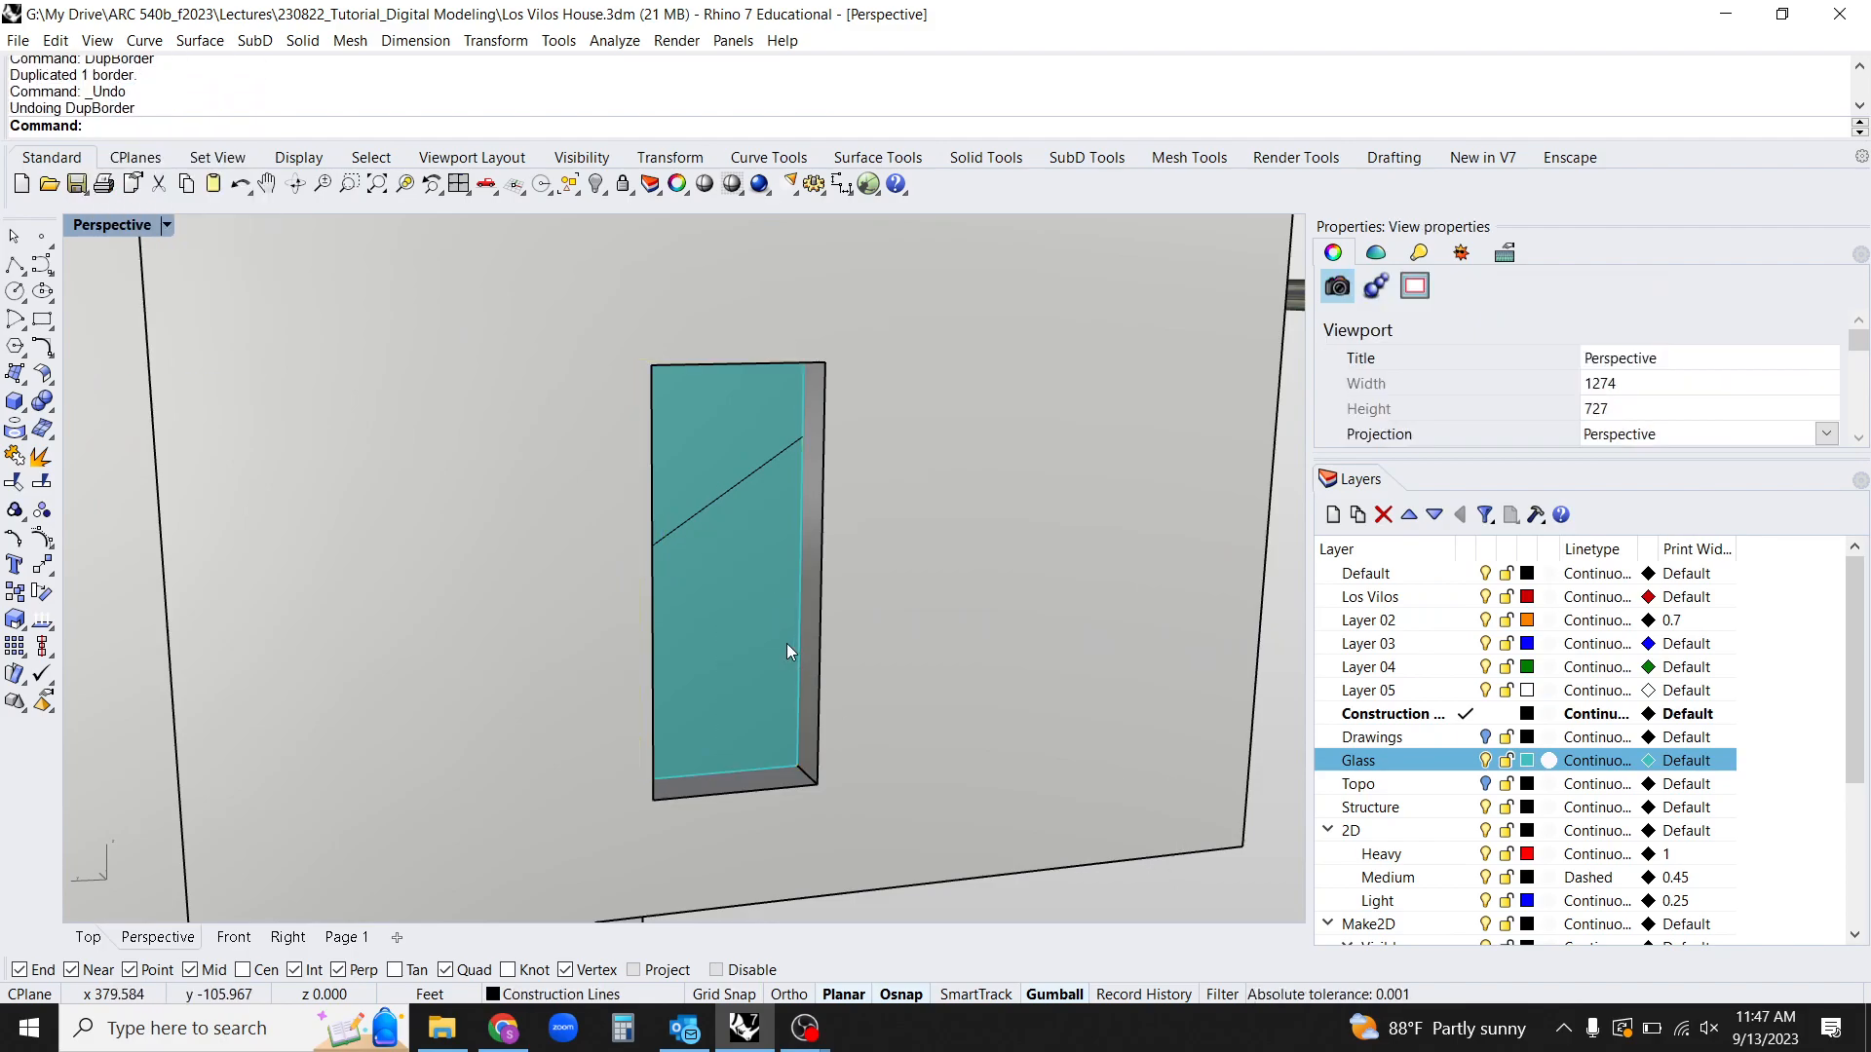
Duplicate the glass pane's two side edges and top edge and join them into one open curve.
left_click(767, 619)
type("DupE")
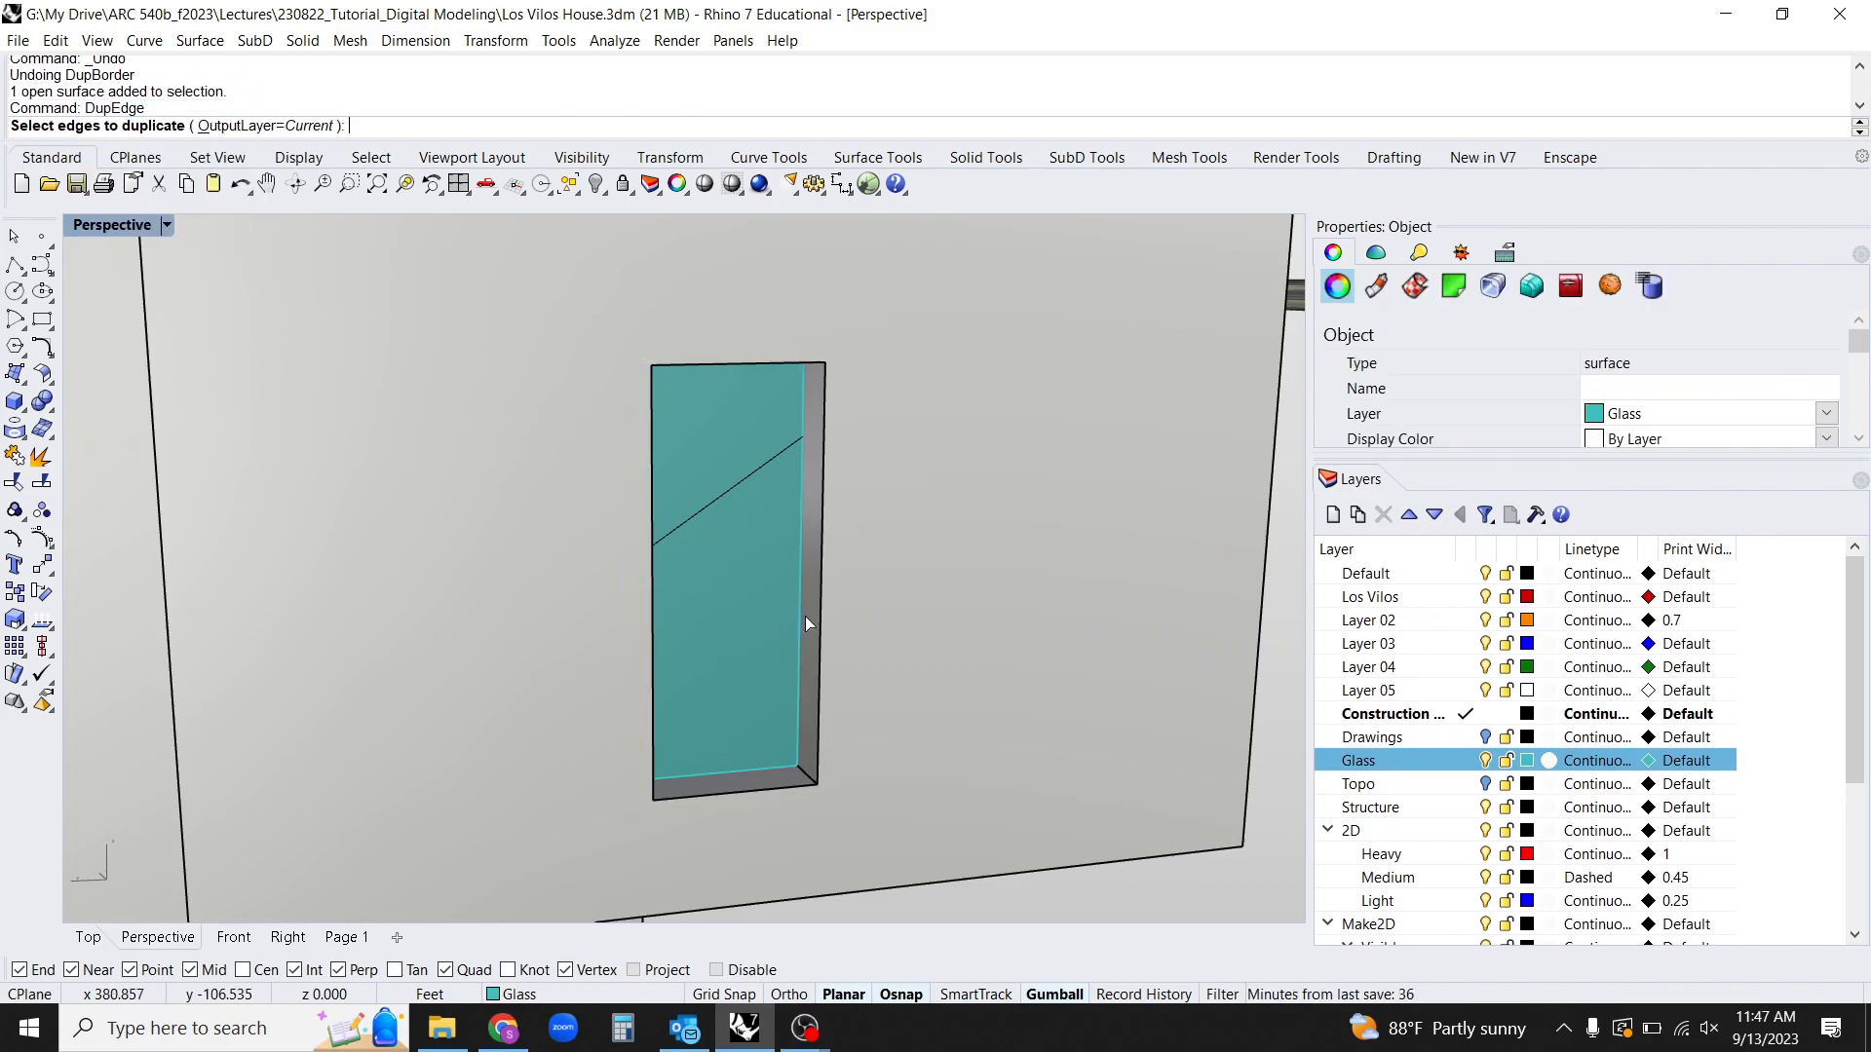
right_click_drag(807, 582, 793, 423)
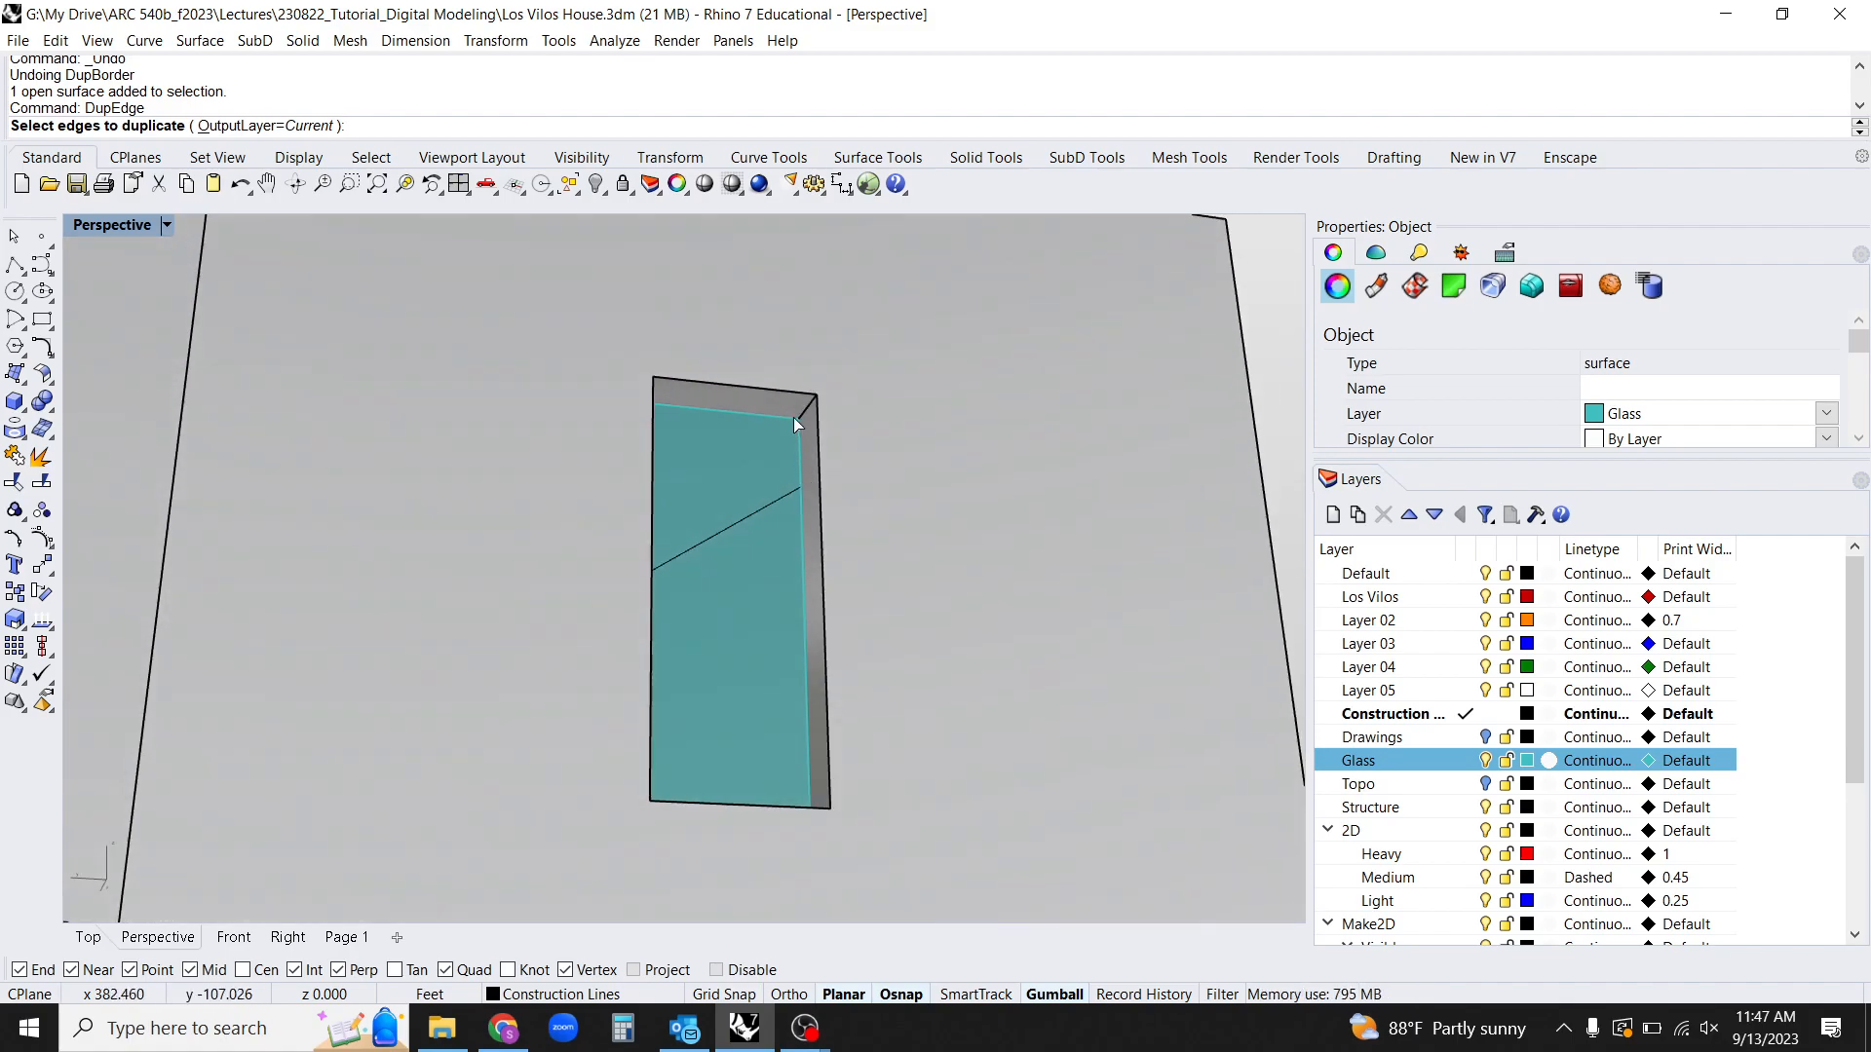
right_click_drag(693, 797, 572, 835)
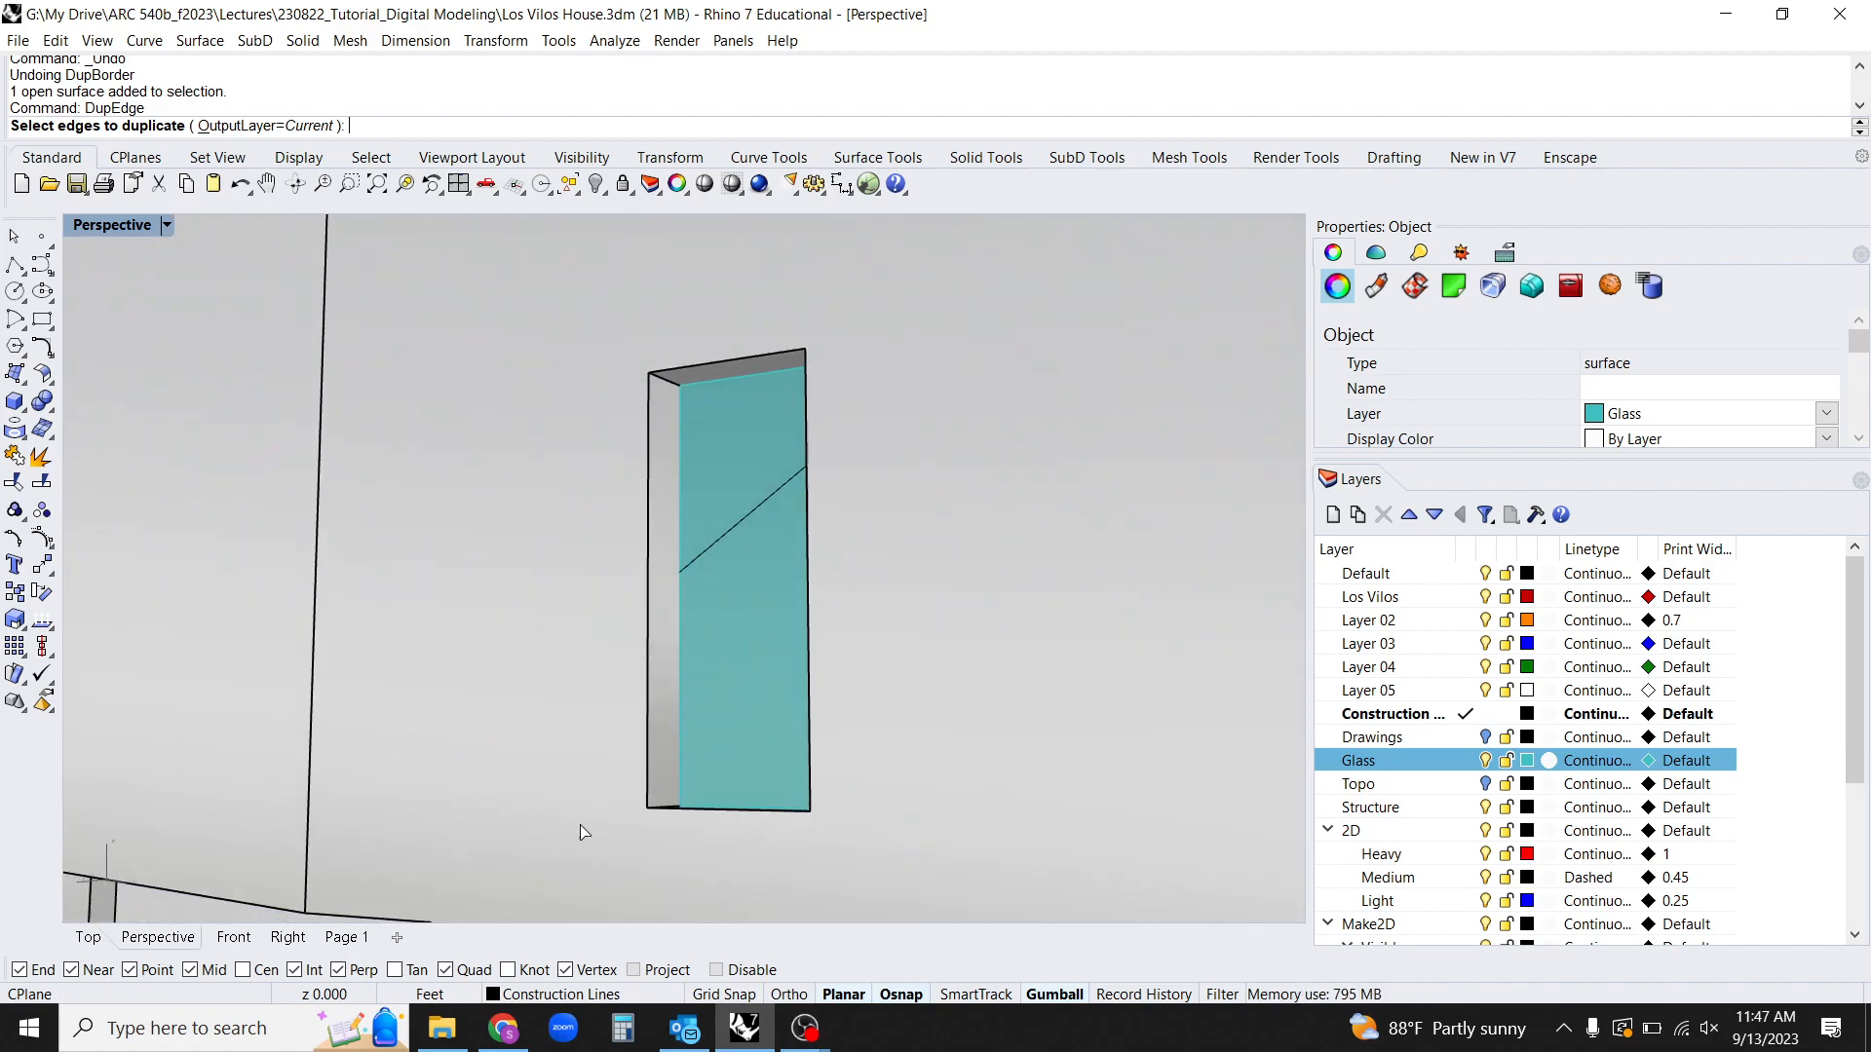
left_click(680, 412)
left_click(711, 383)
right_click_drag(711, 382, 818, 572)
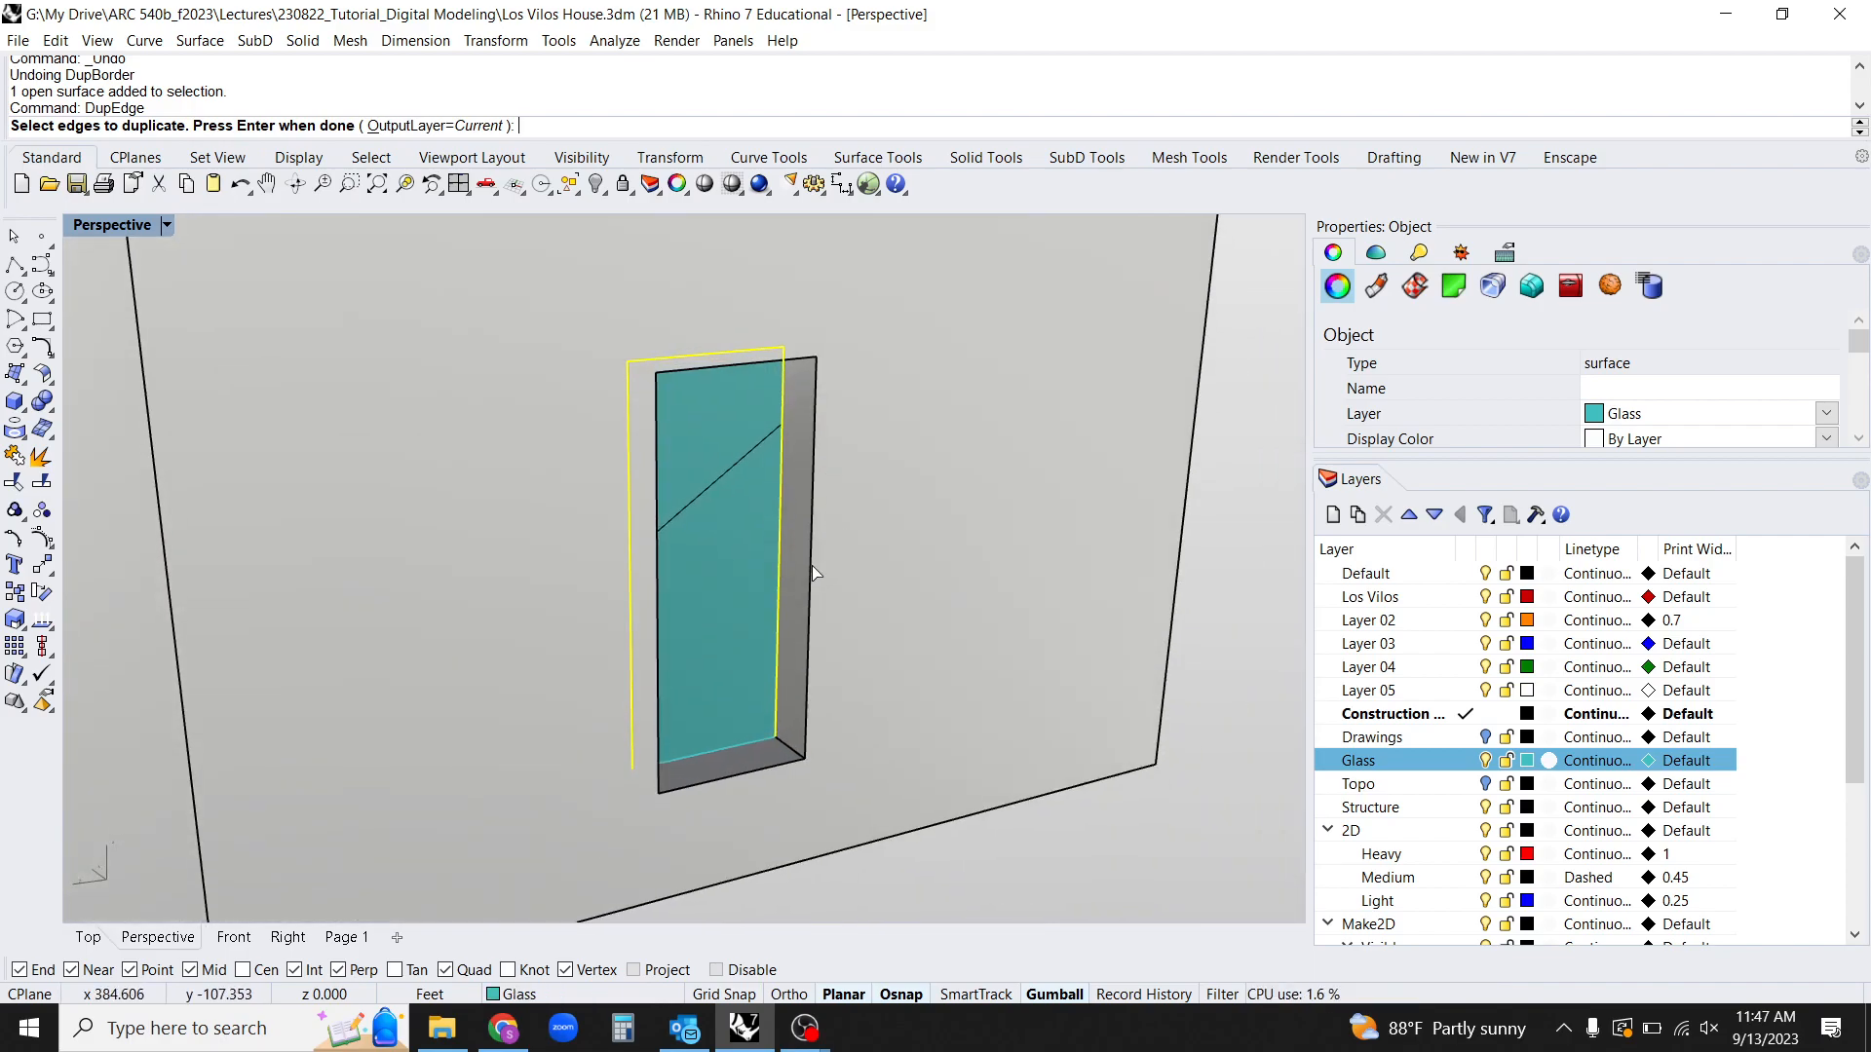
scroll(819, 592, "up", 4)
key("Return")
right_click_drag(882, 723, 646, 335)
right_click_drag(861, 459, 877, 465)
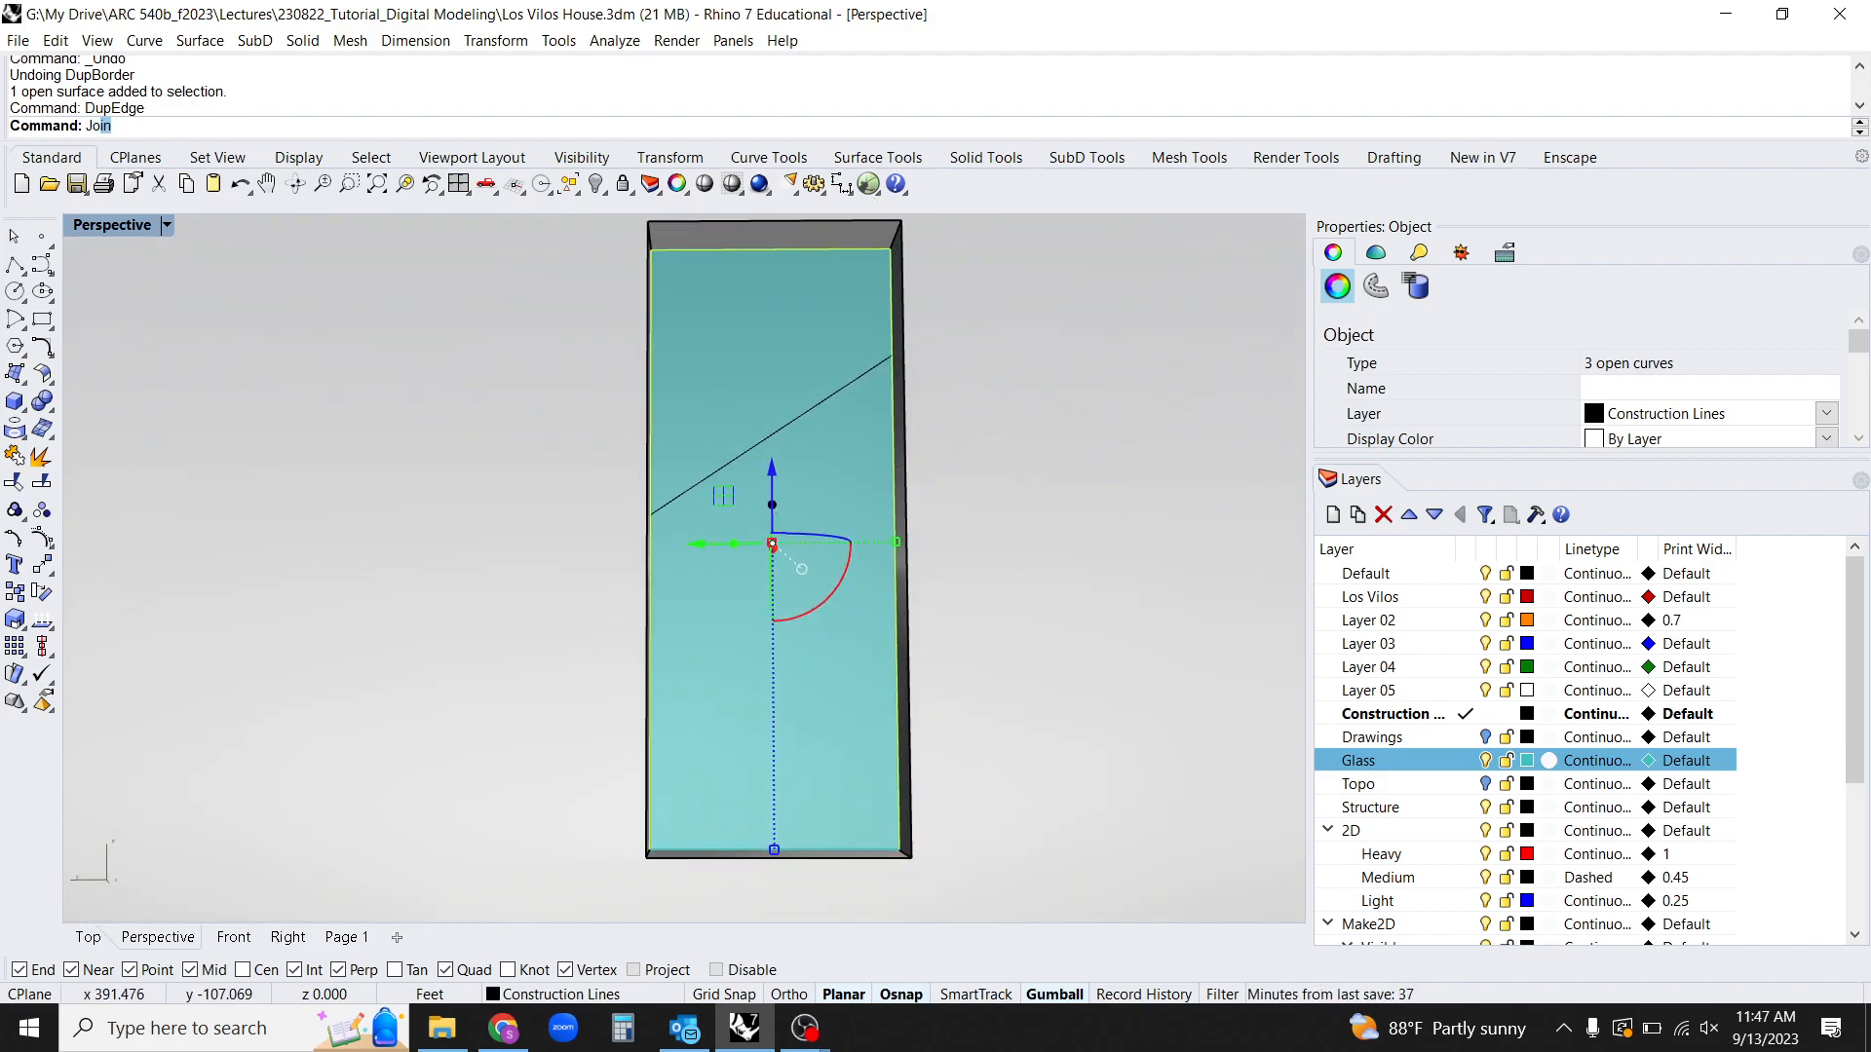
right_click_drag(778, 517, 844, 595)
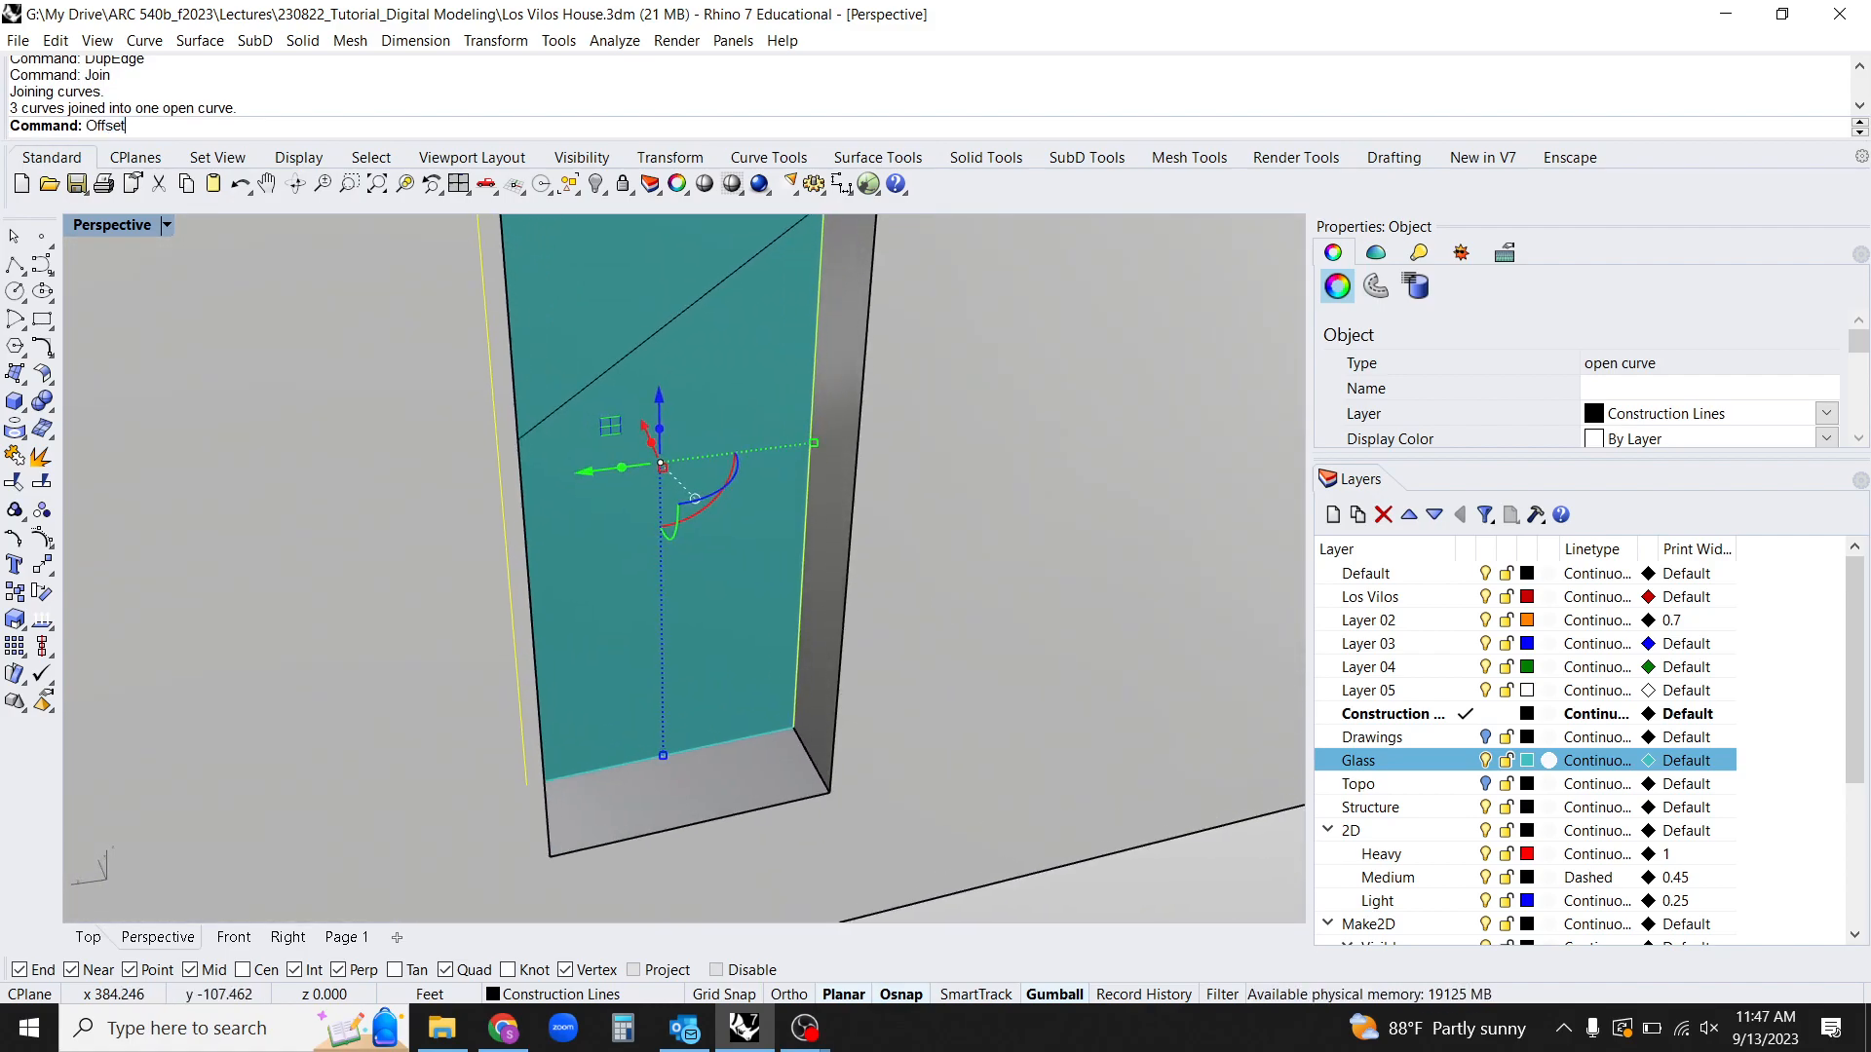
Offset the joined edge curve 0.2 ft inward with flat caps to form a closed door frame profile.
key("Return")
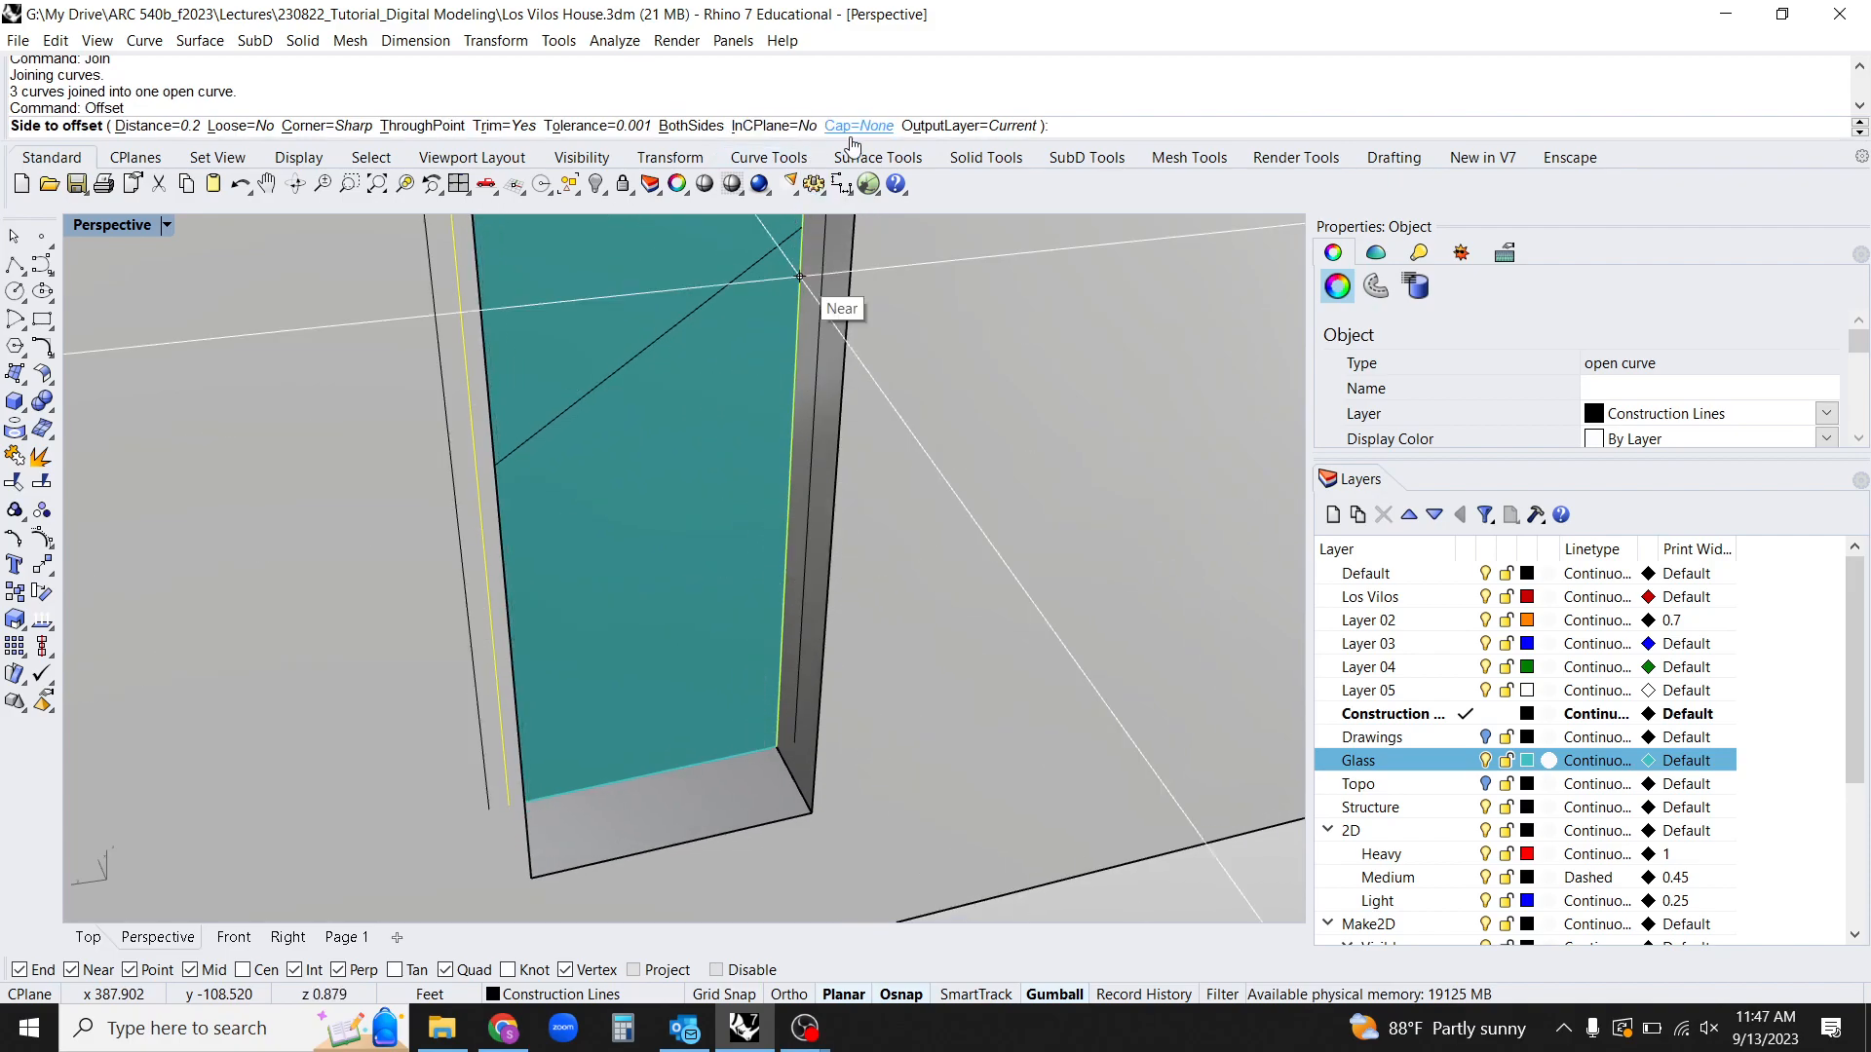
left_click(858, 126)
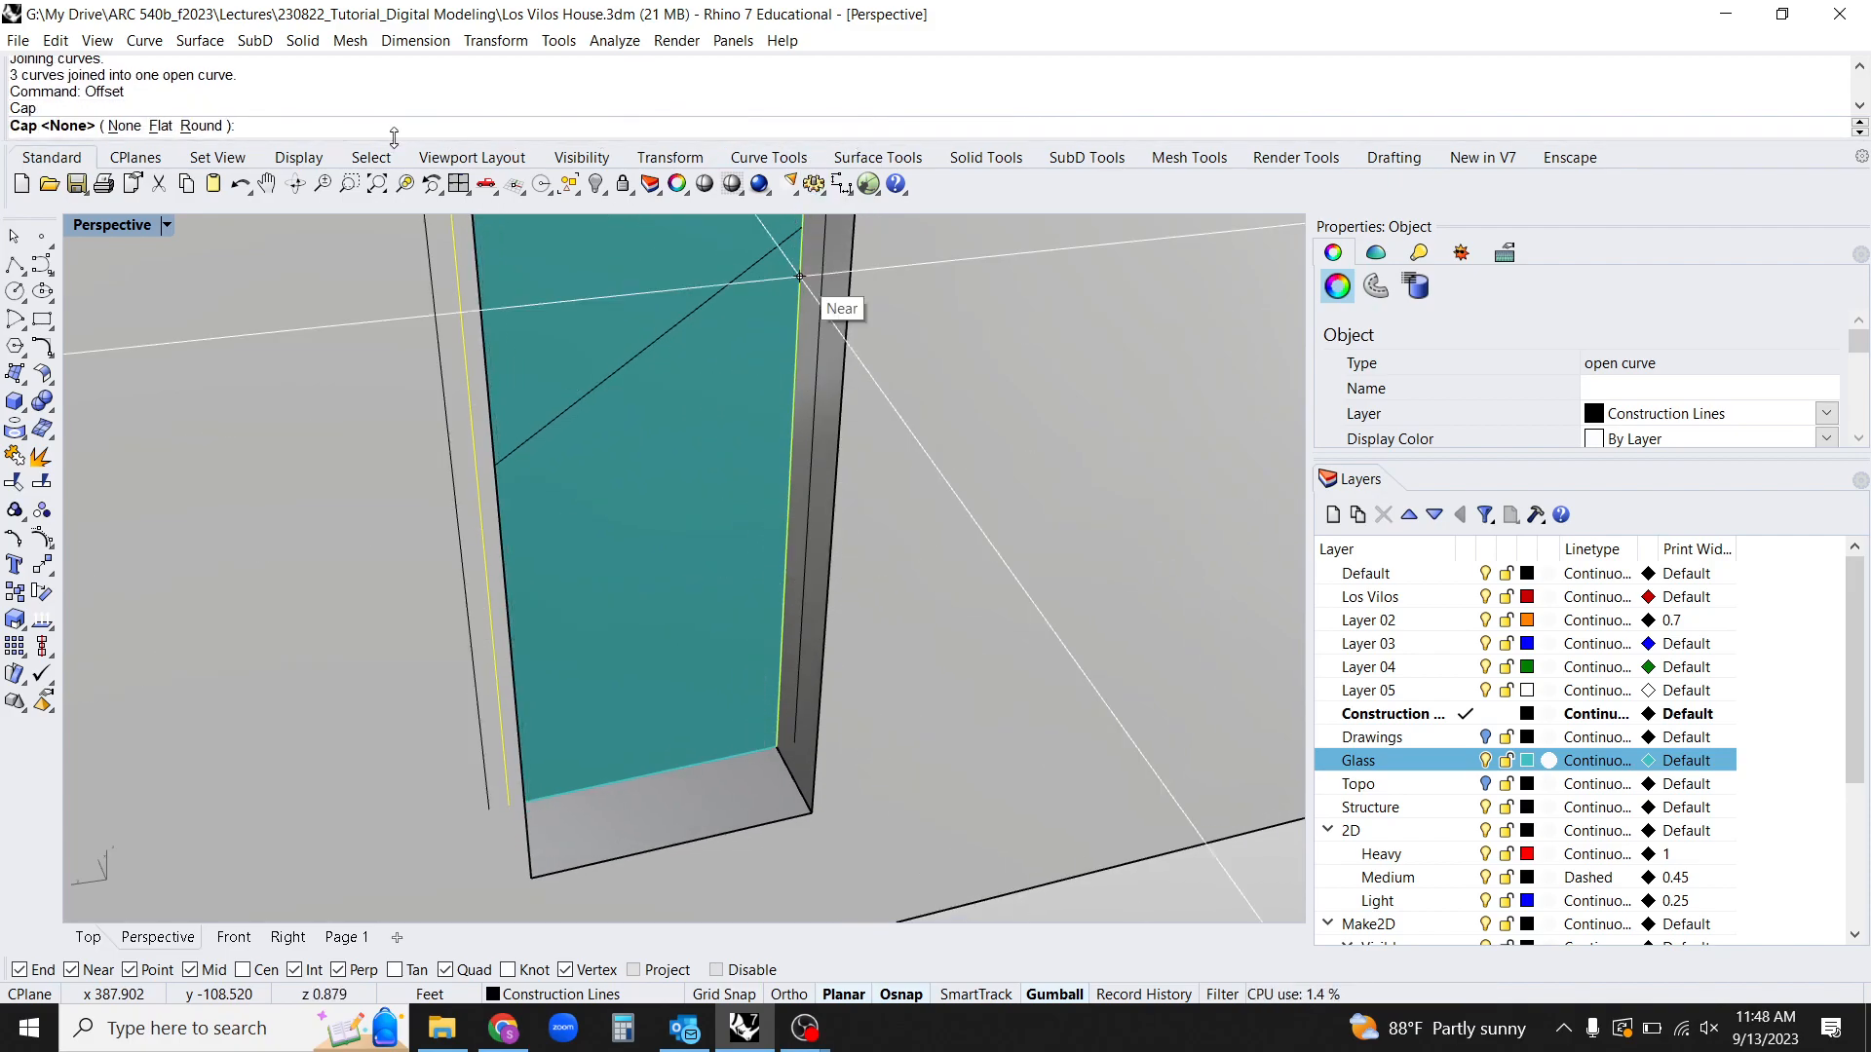
left_click(161, 126)
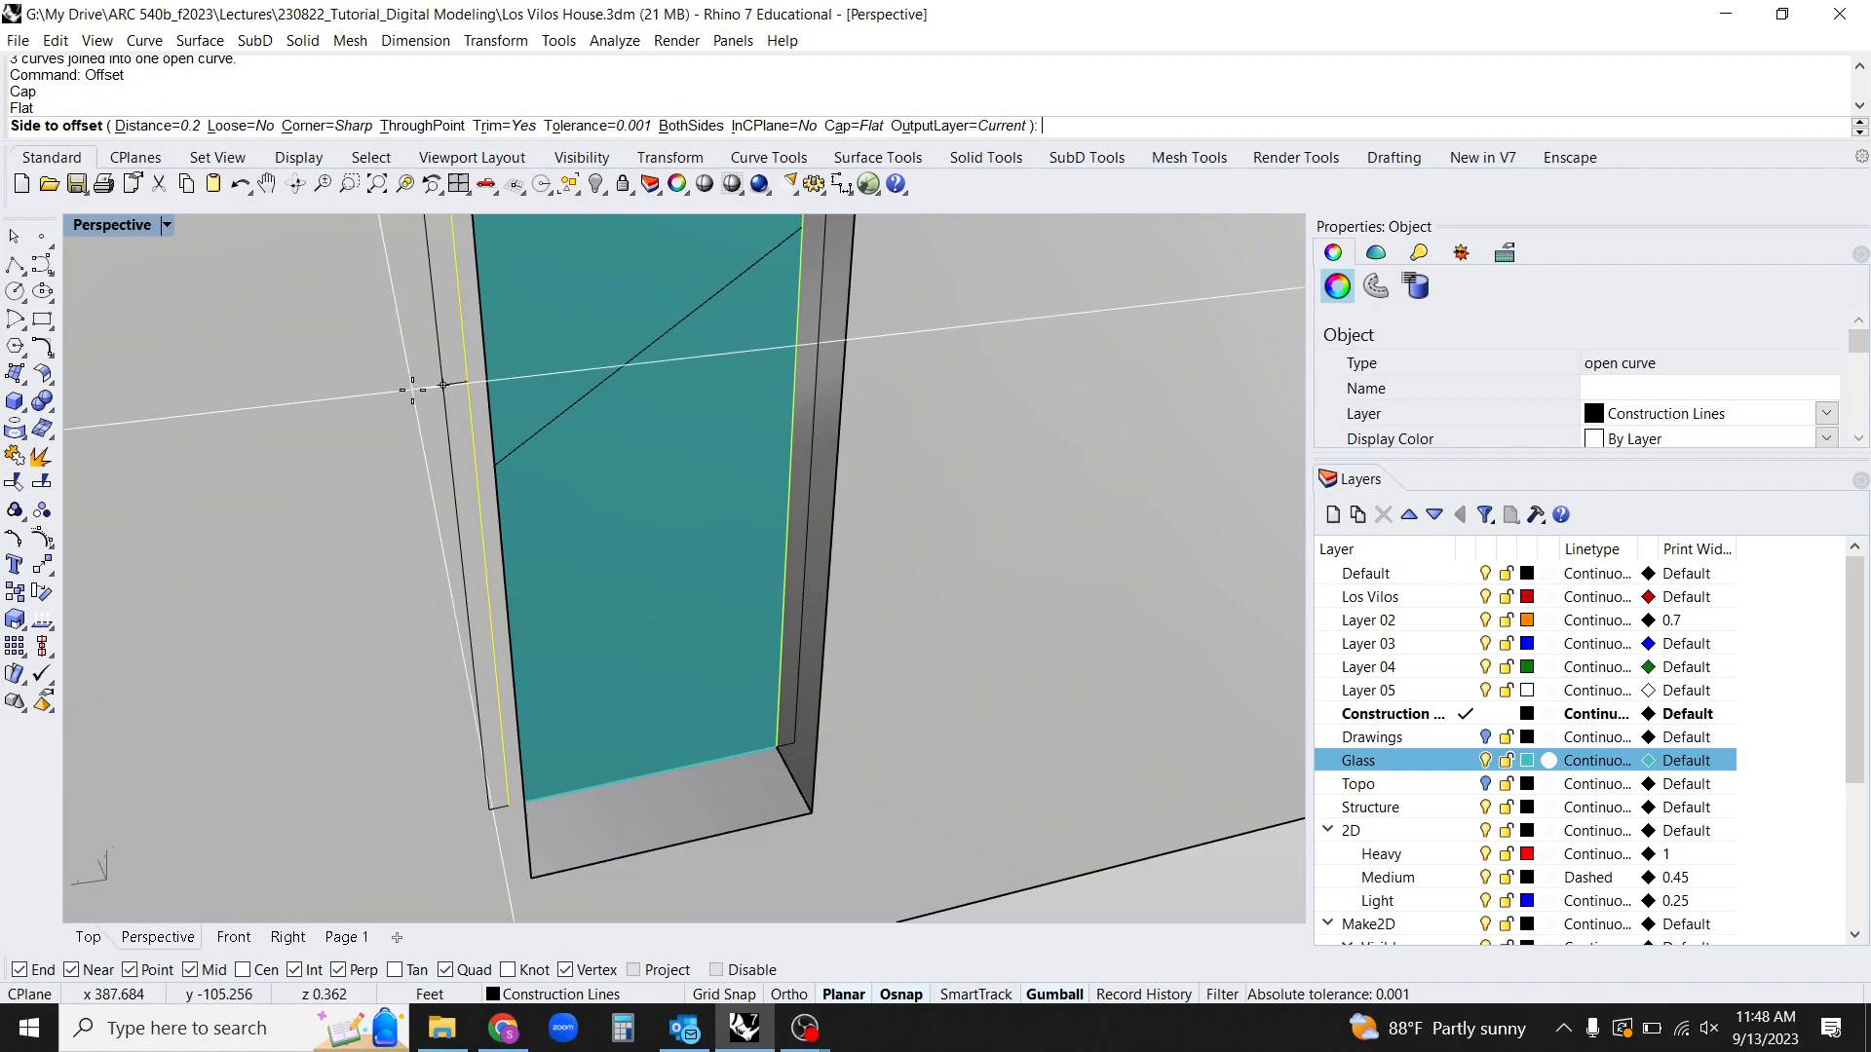
left_click(740, 717)
Extrude the closed frame profile as a solid door frame, about 0.2 ft to both sides of the glass.
right_click_drag(741, 711, 590, 643)
scroll(727, 598, "down", 3)
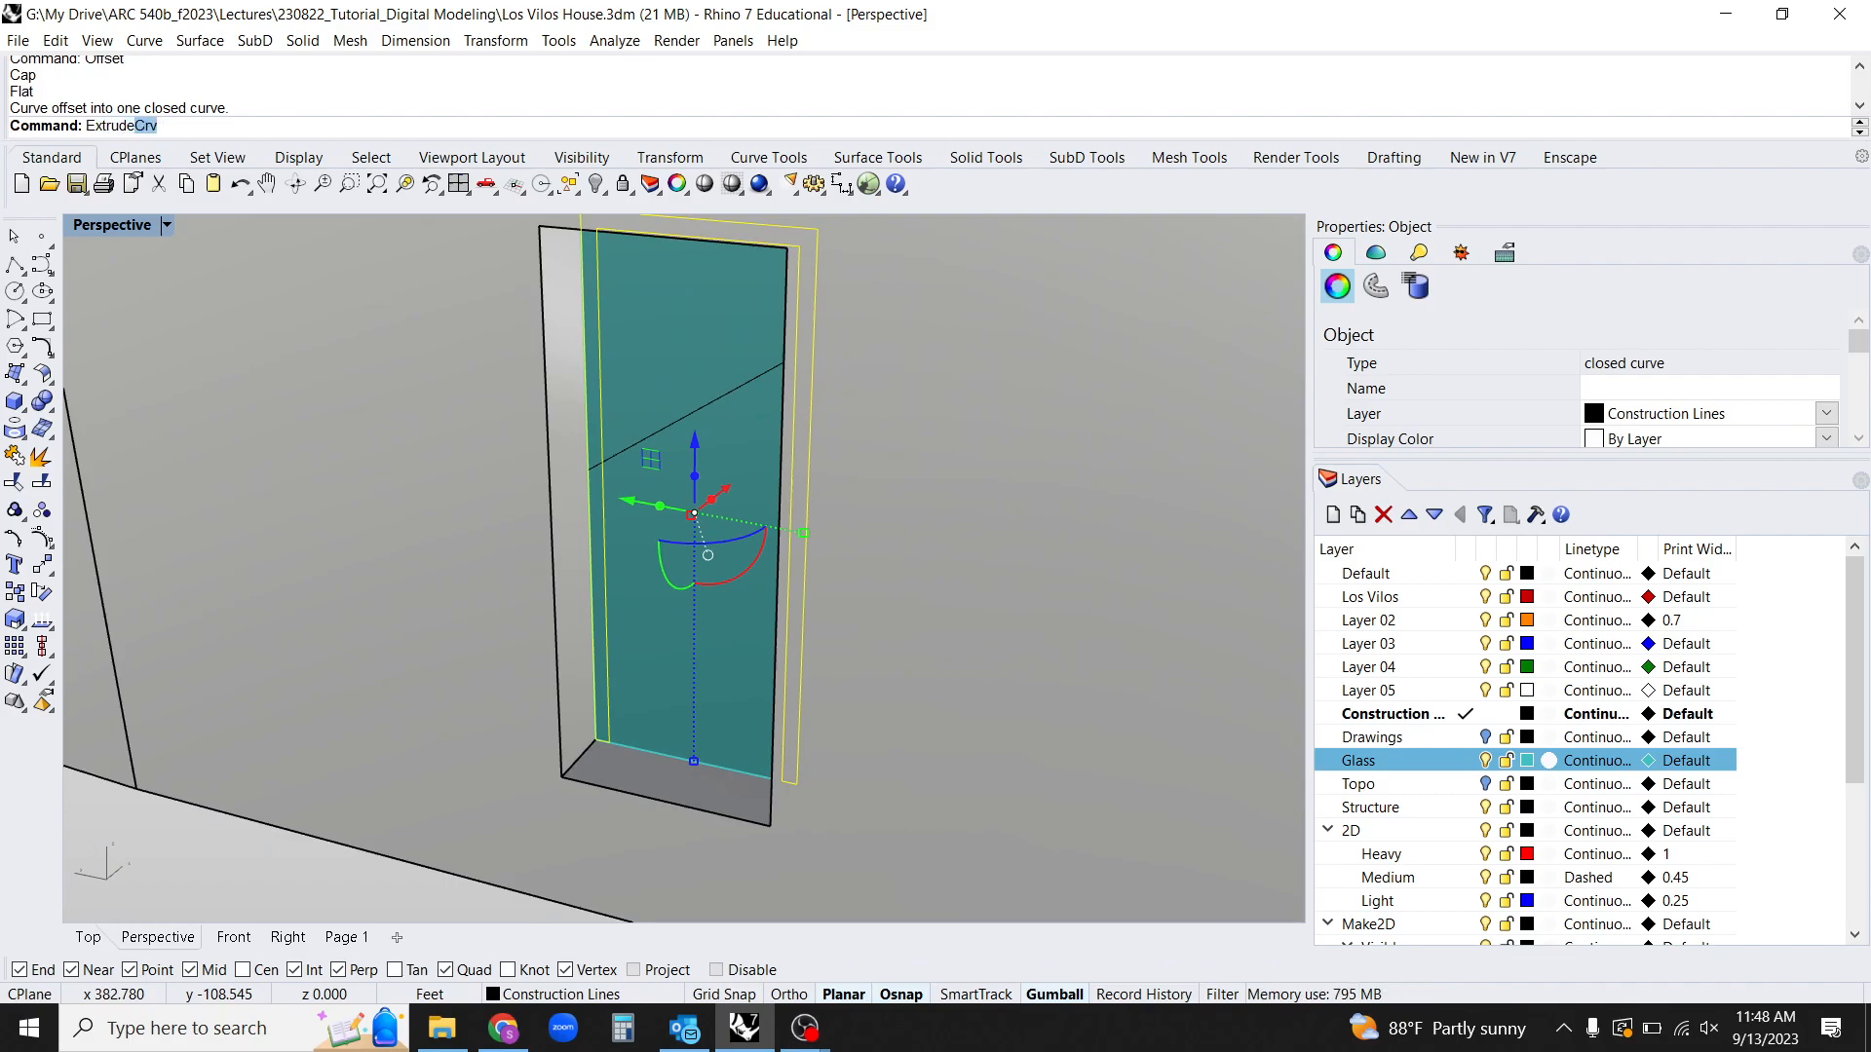
key("Return")
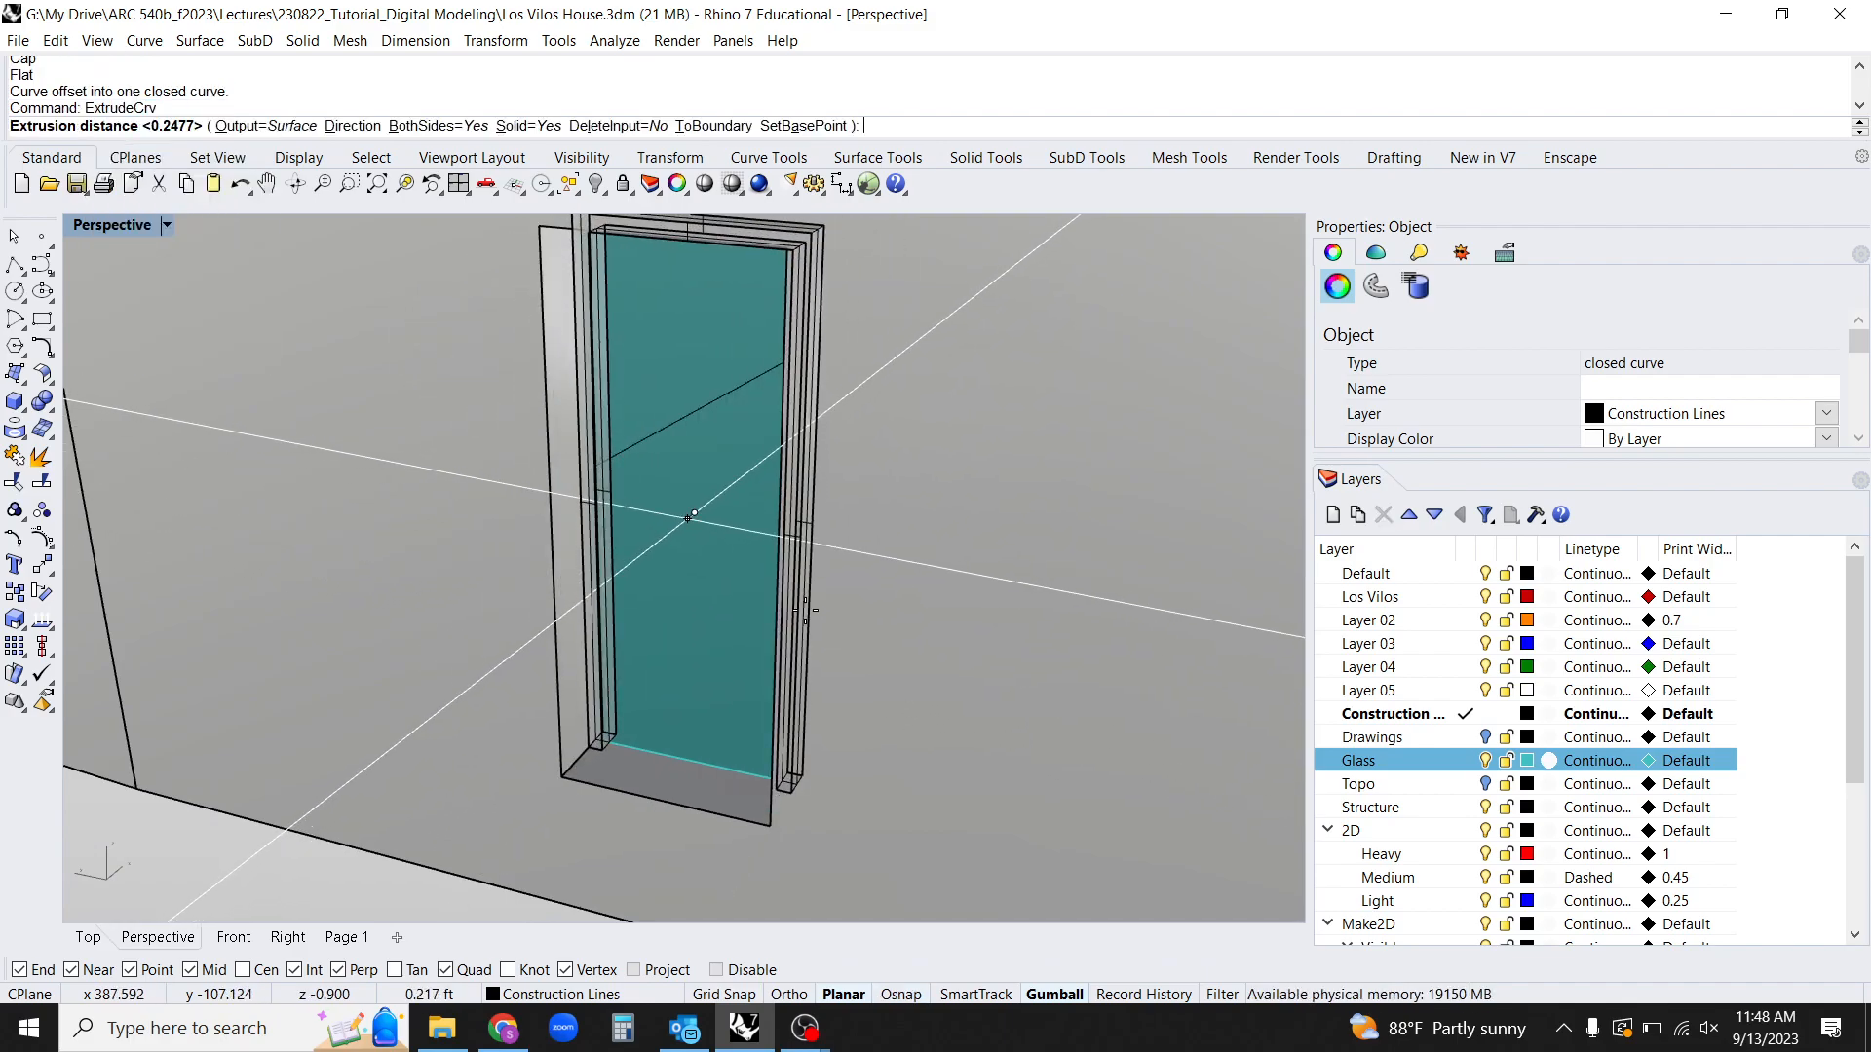
left_click(805, 611)
right_click_drag(805, 611, 792, 770)
scroll(791, 770, "up", 3)
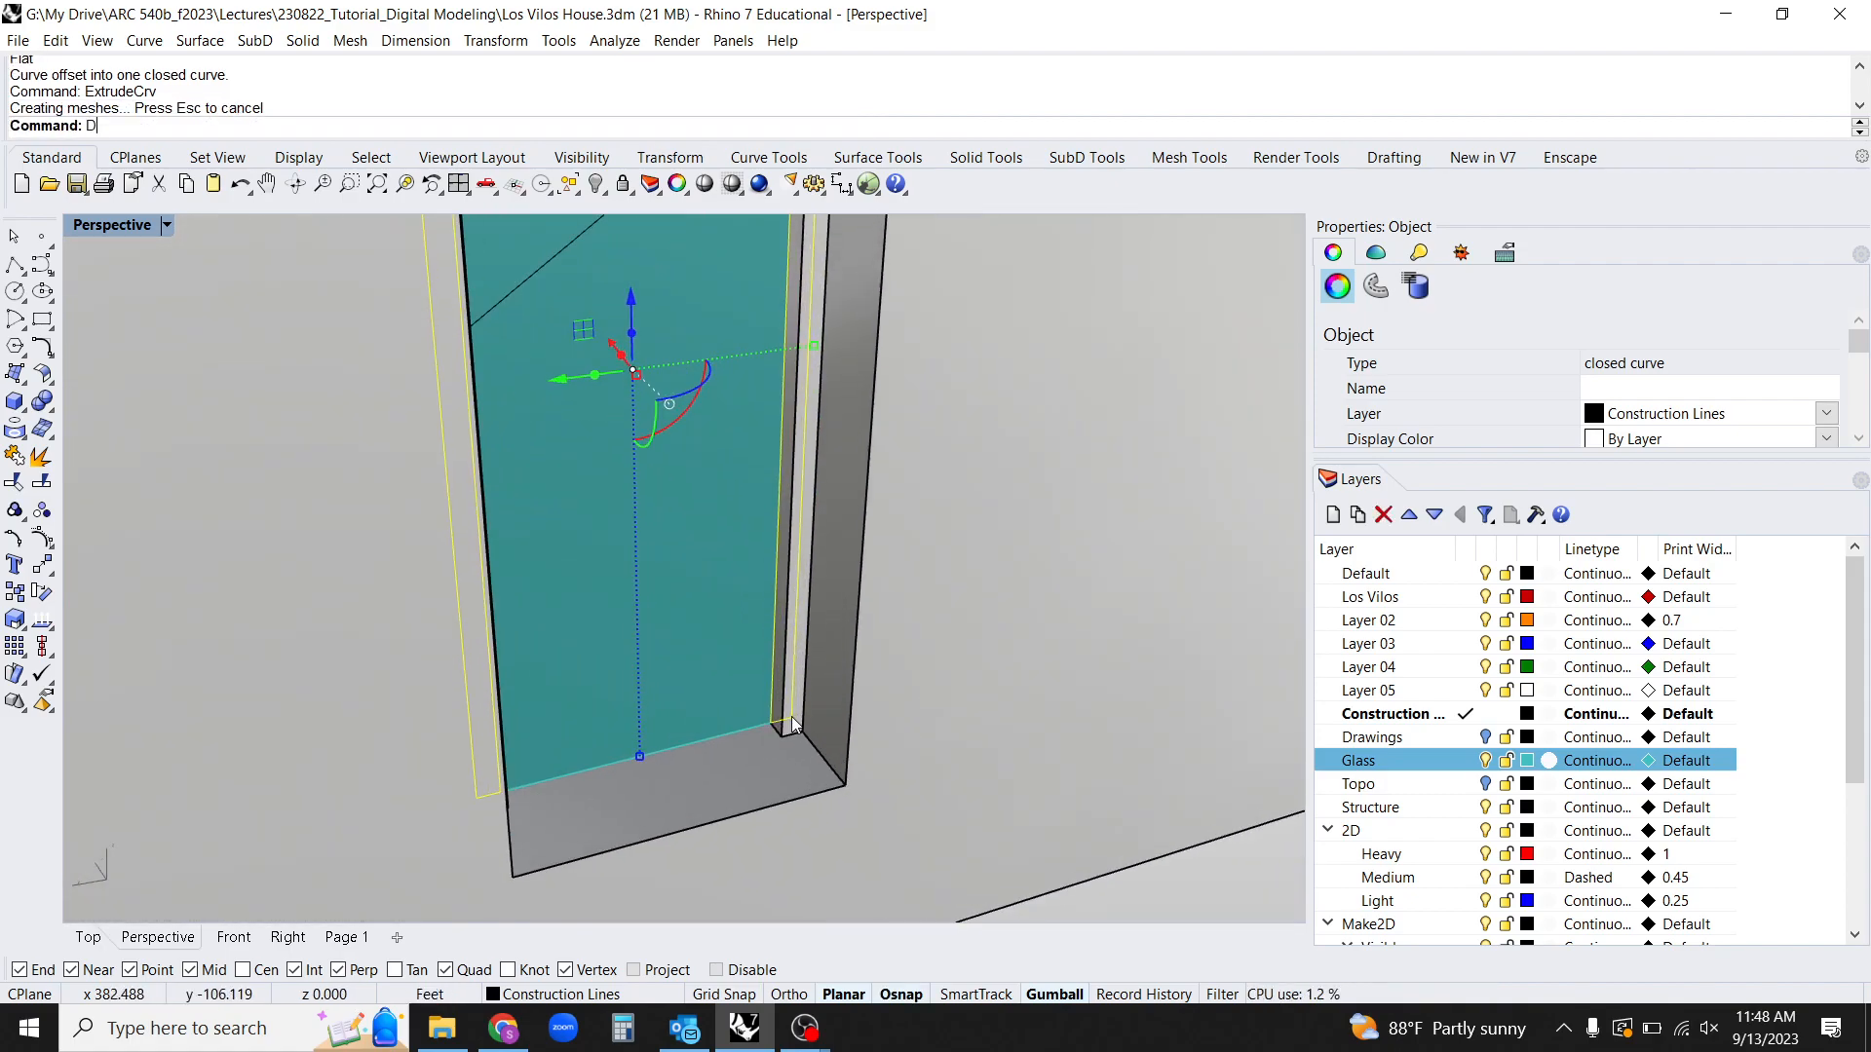
Delete the leftover door frame profile curve and the existing glass pane inside the frame.
key("Delete")
left_click(803, 721)
key("Delete")
right_click_drag(799, 582, 658, 557)
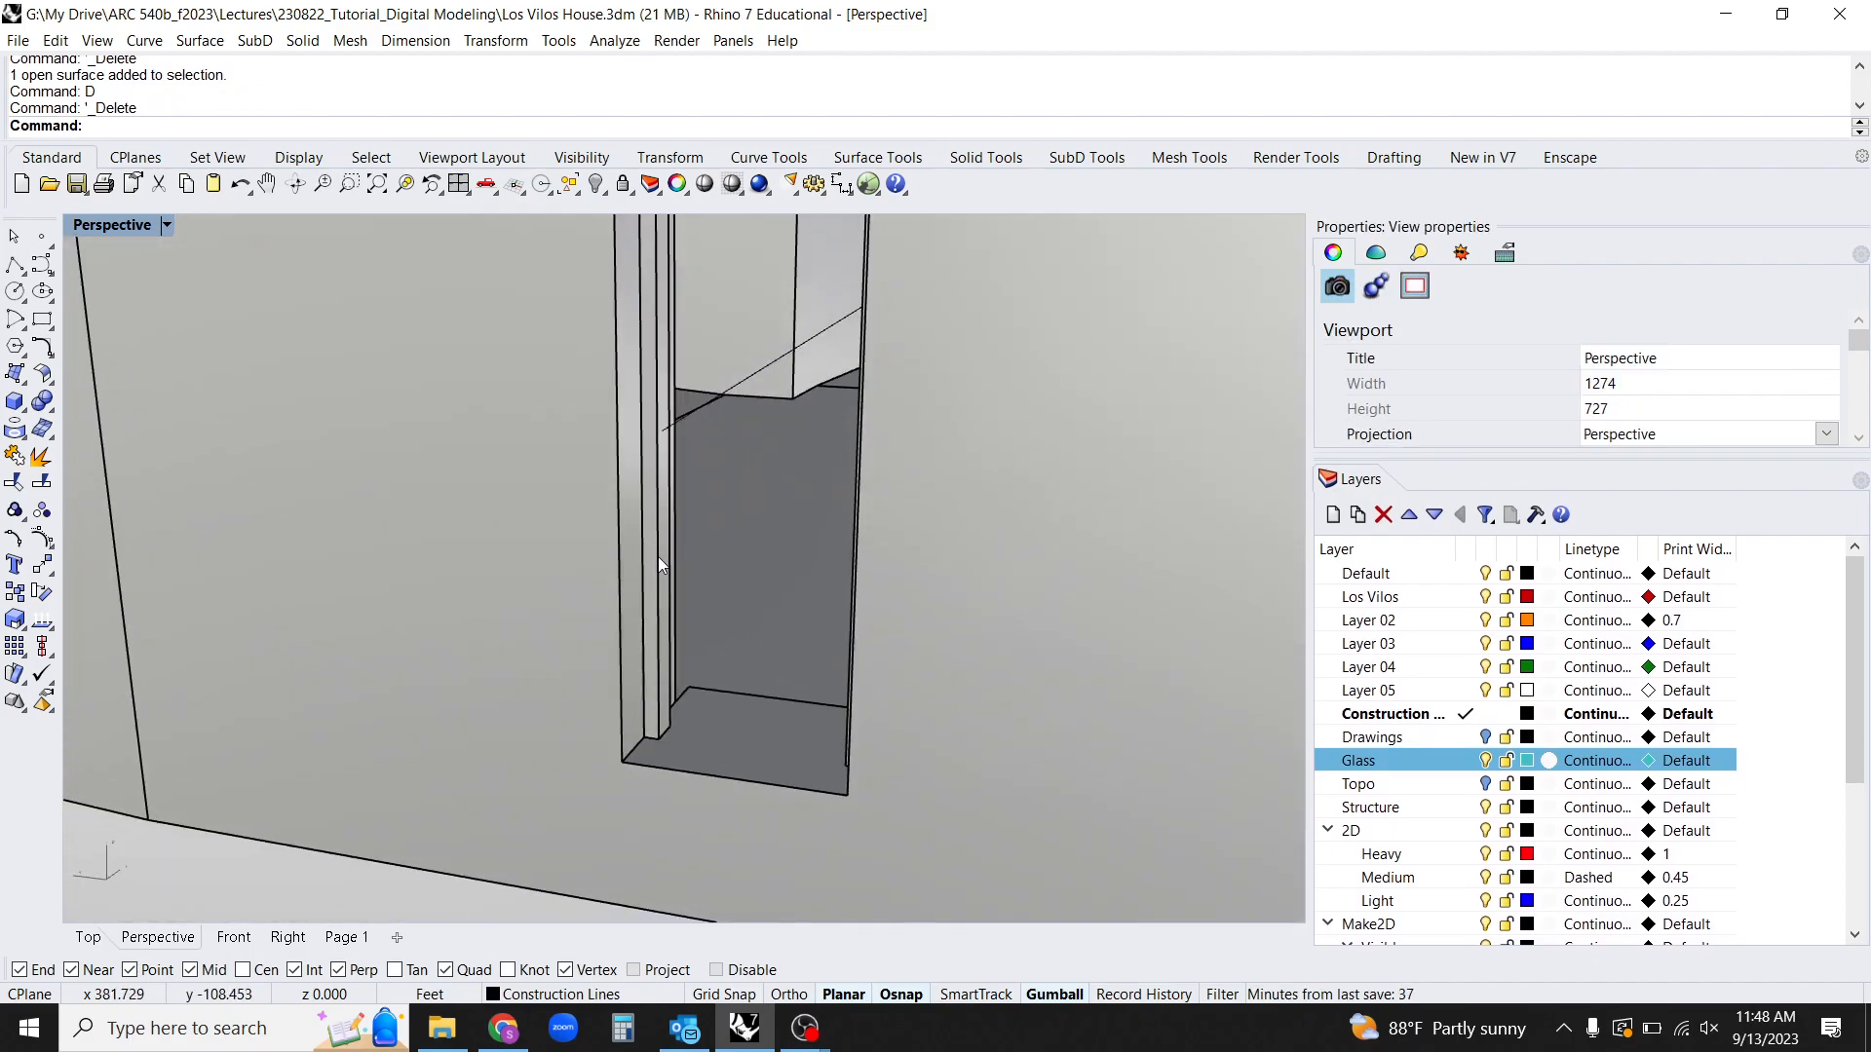
Try starting a vertical box with its base edge spanning between the bottom midpoints of the two frame jambs.
type("Box")
key("Return")
scroll(724, 638, "up", 4)
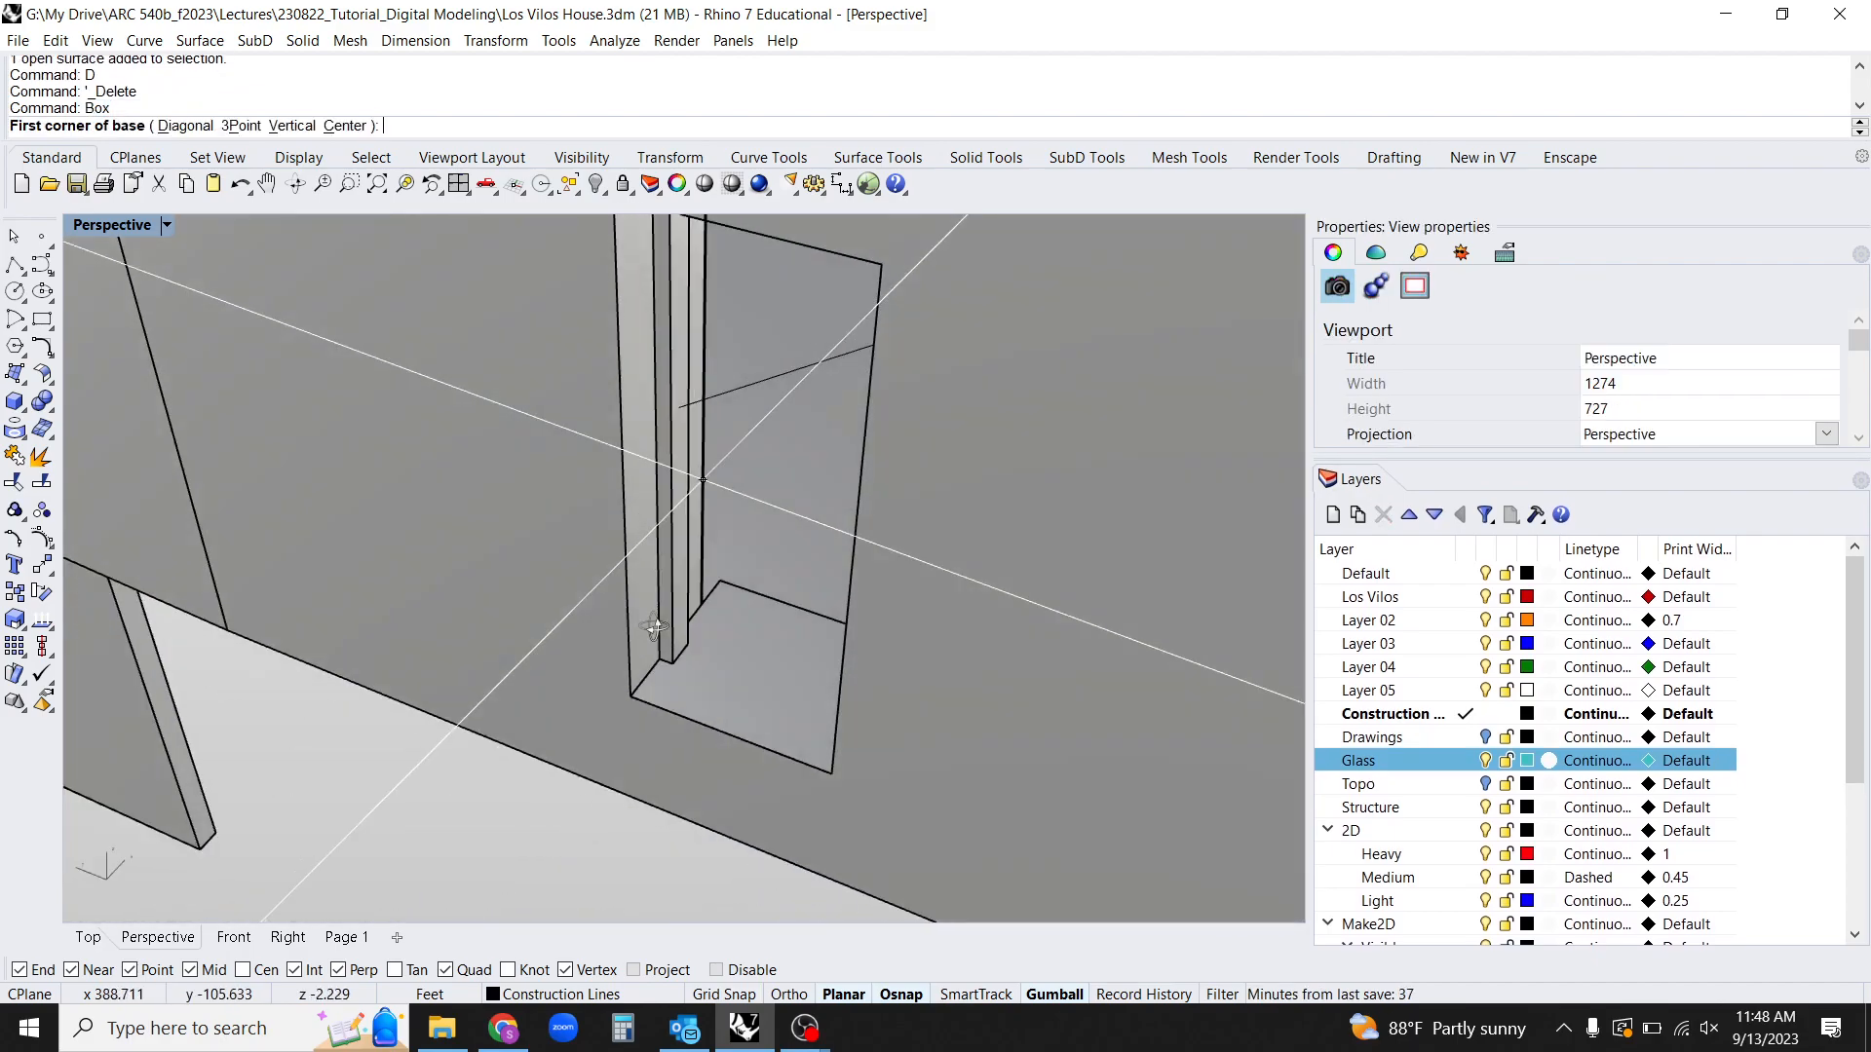
scroll(724, 638, "up", 2)
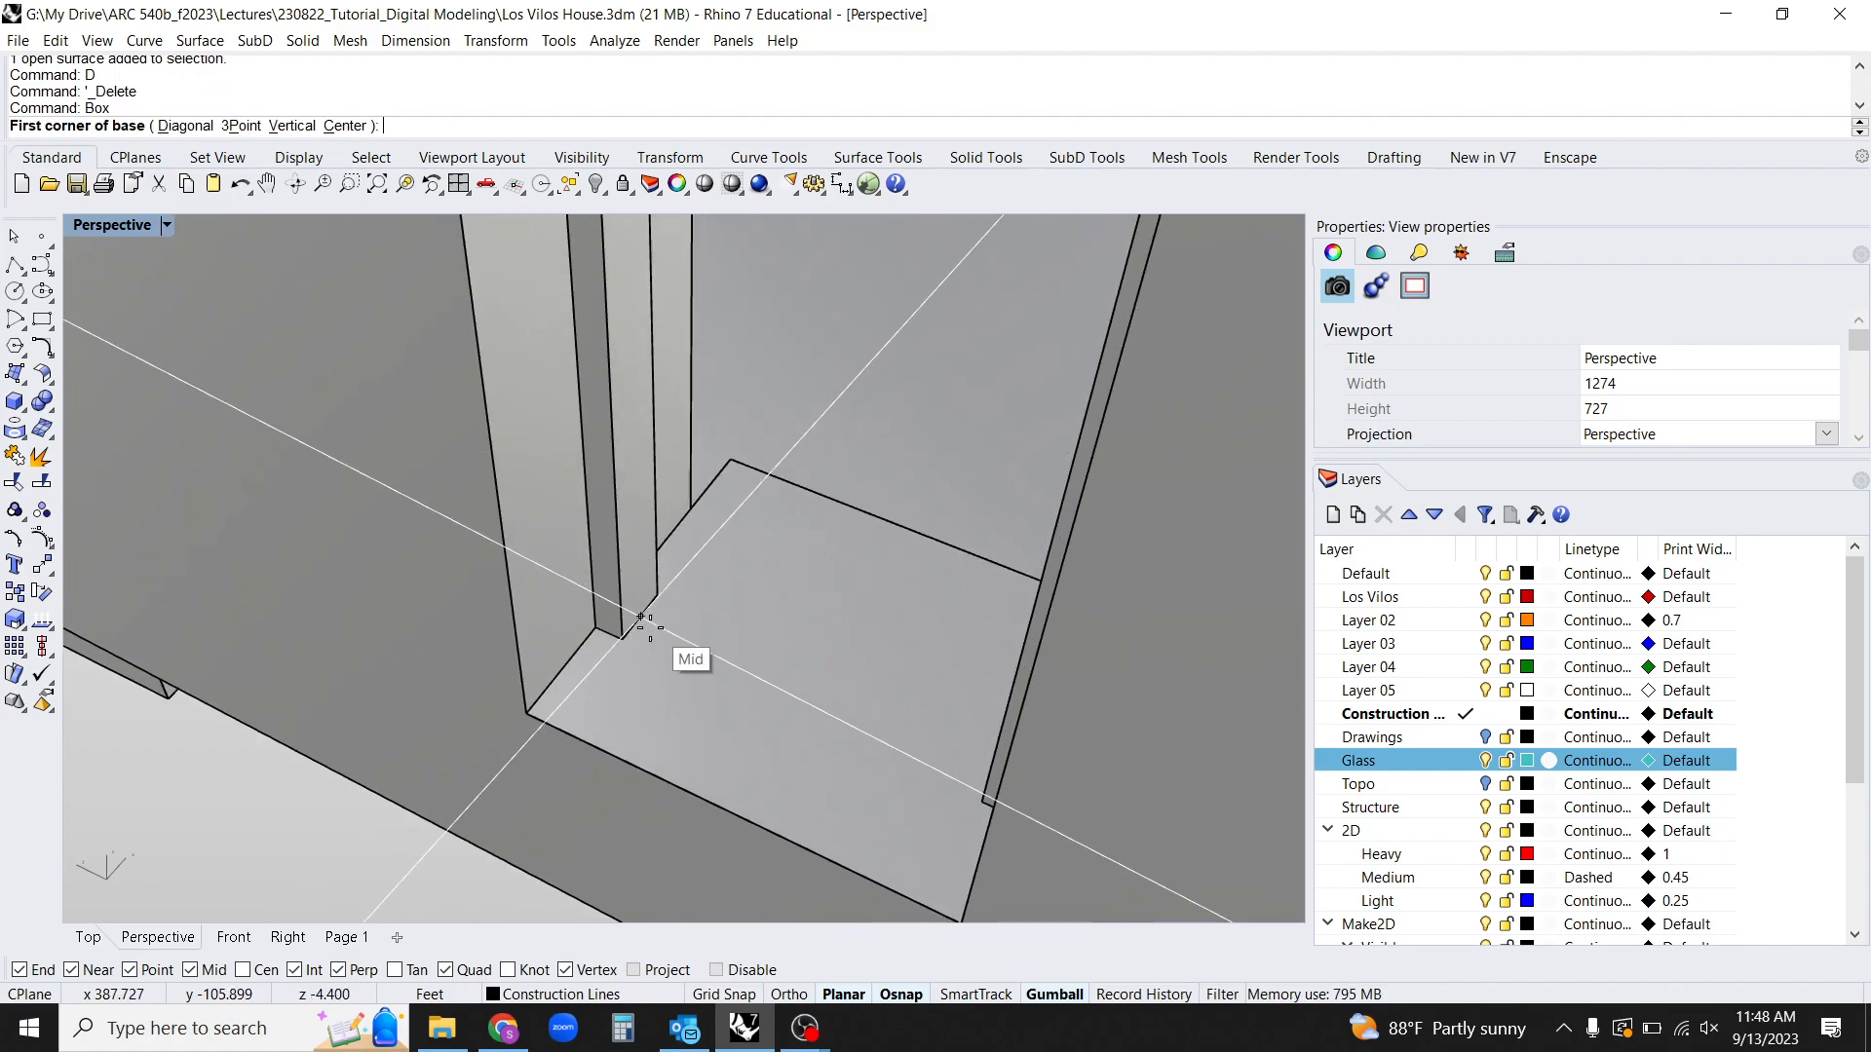
left_click(291, 125)
left_click(640, 617)
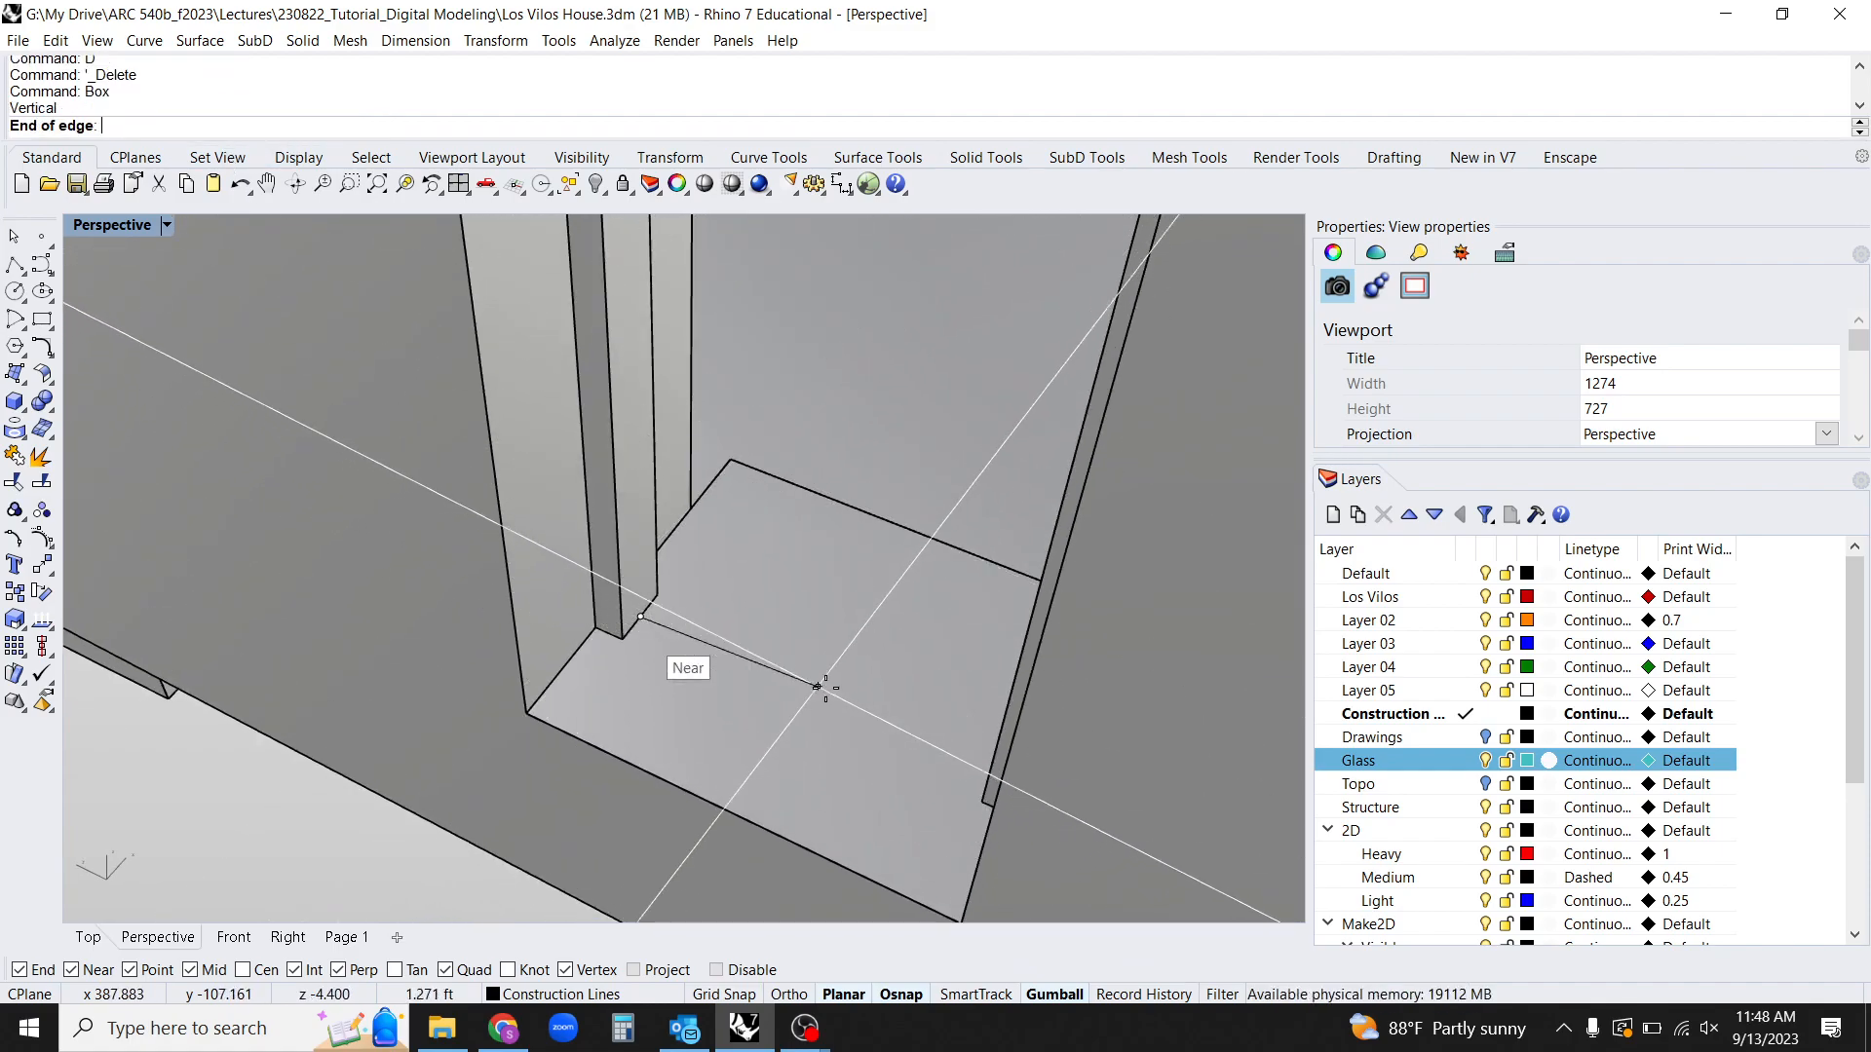
right_click_drag(877, 712, 968, 711)
scroll(824, 634, "up", 4)
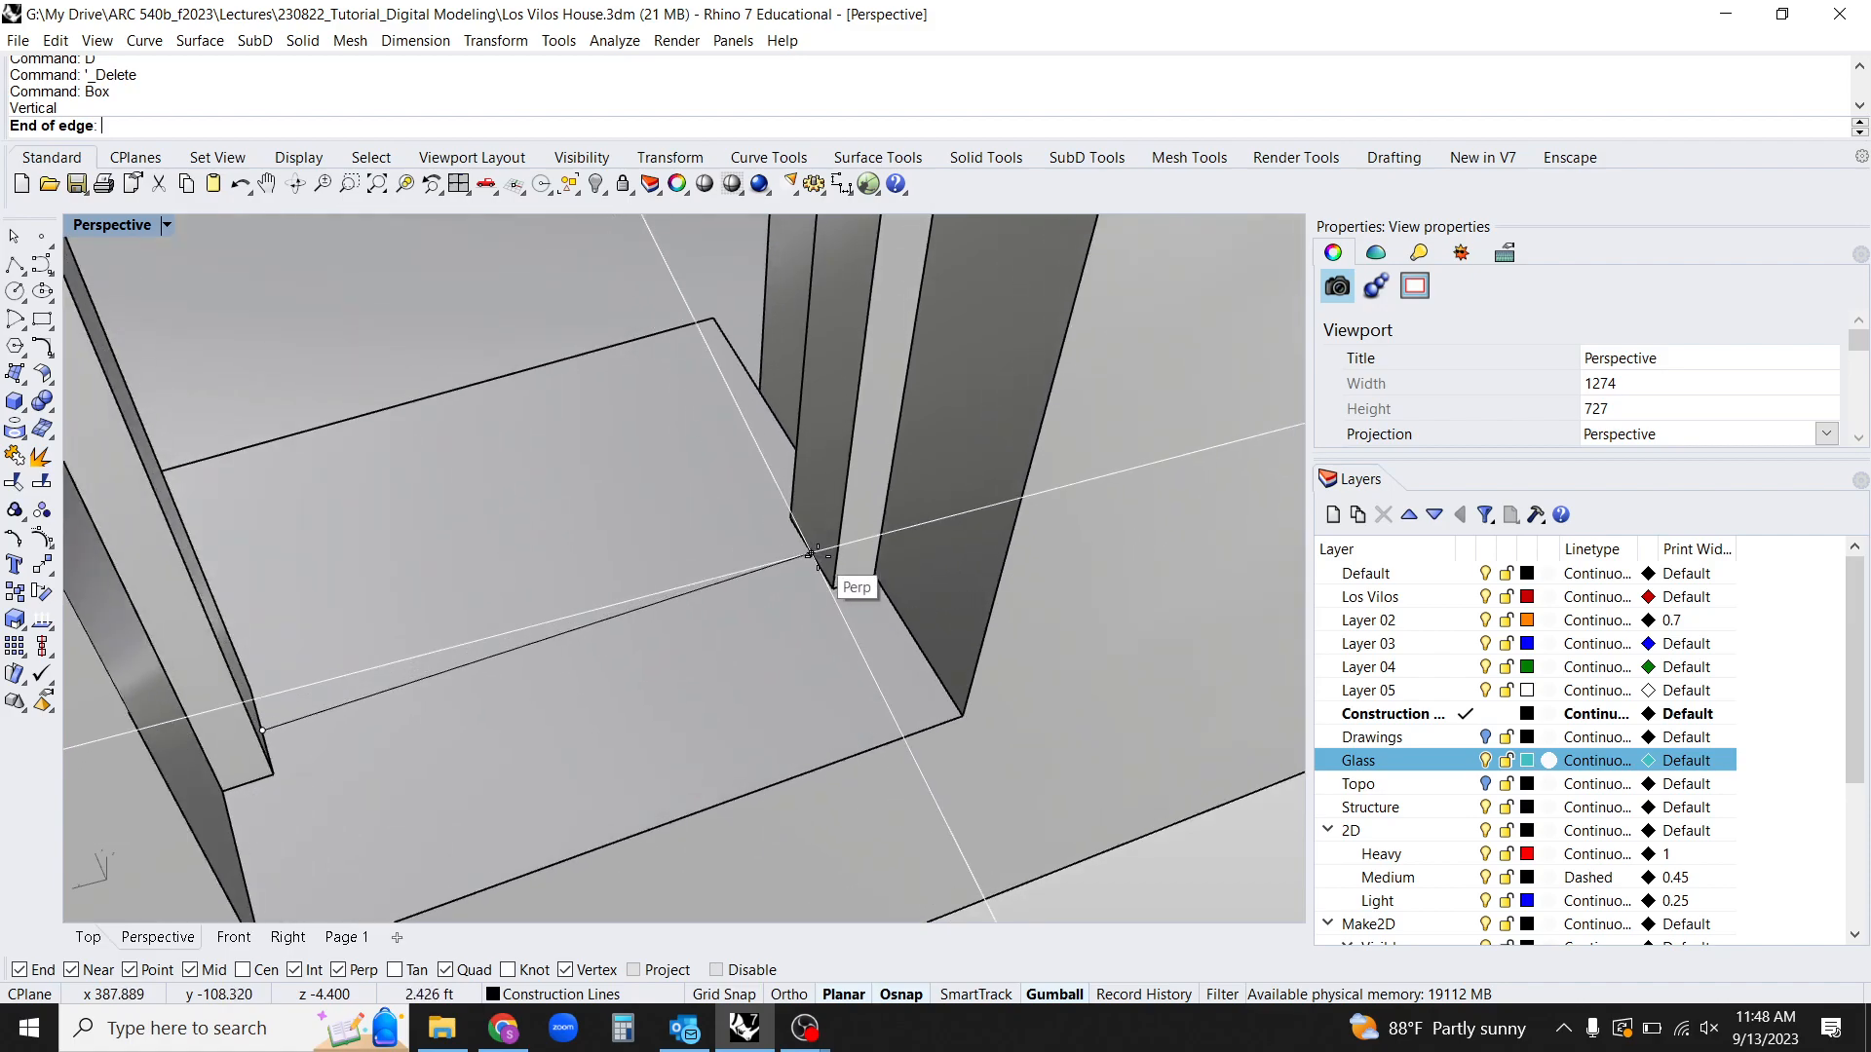
left_click(812, 555)
Try raising the vertical box to the underside of the door frame's head.
scroll(795, 521, "up", 2)
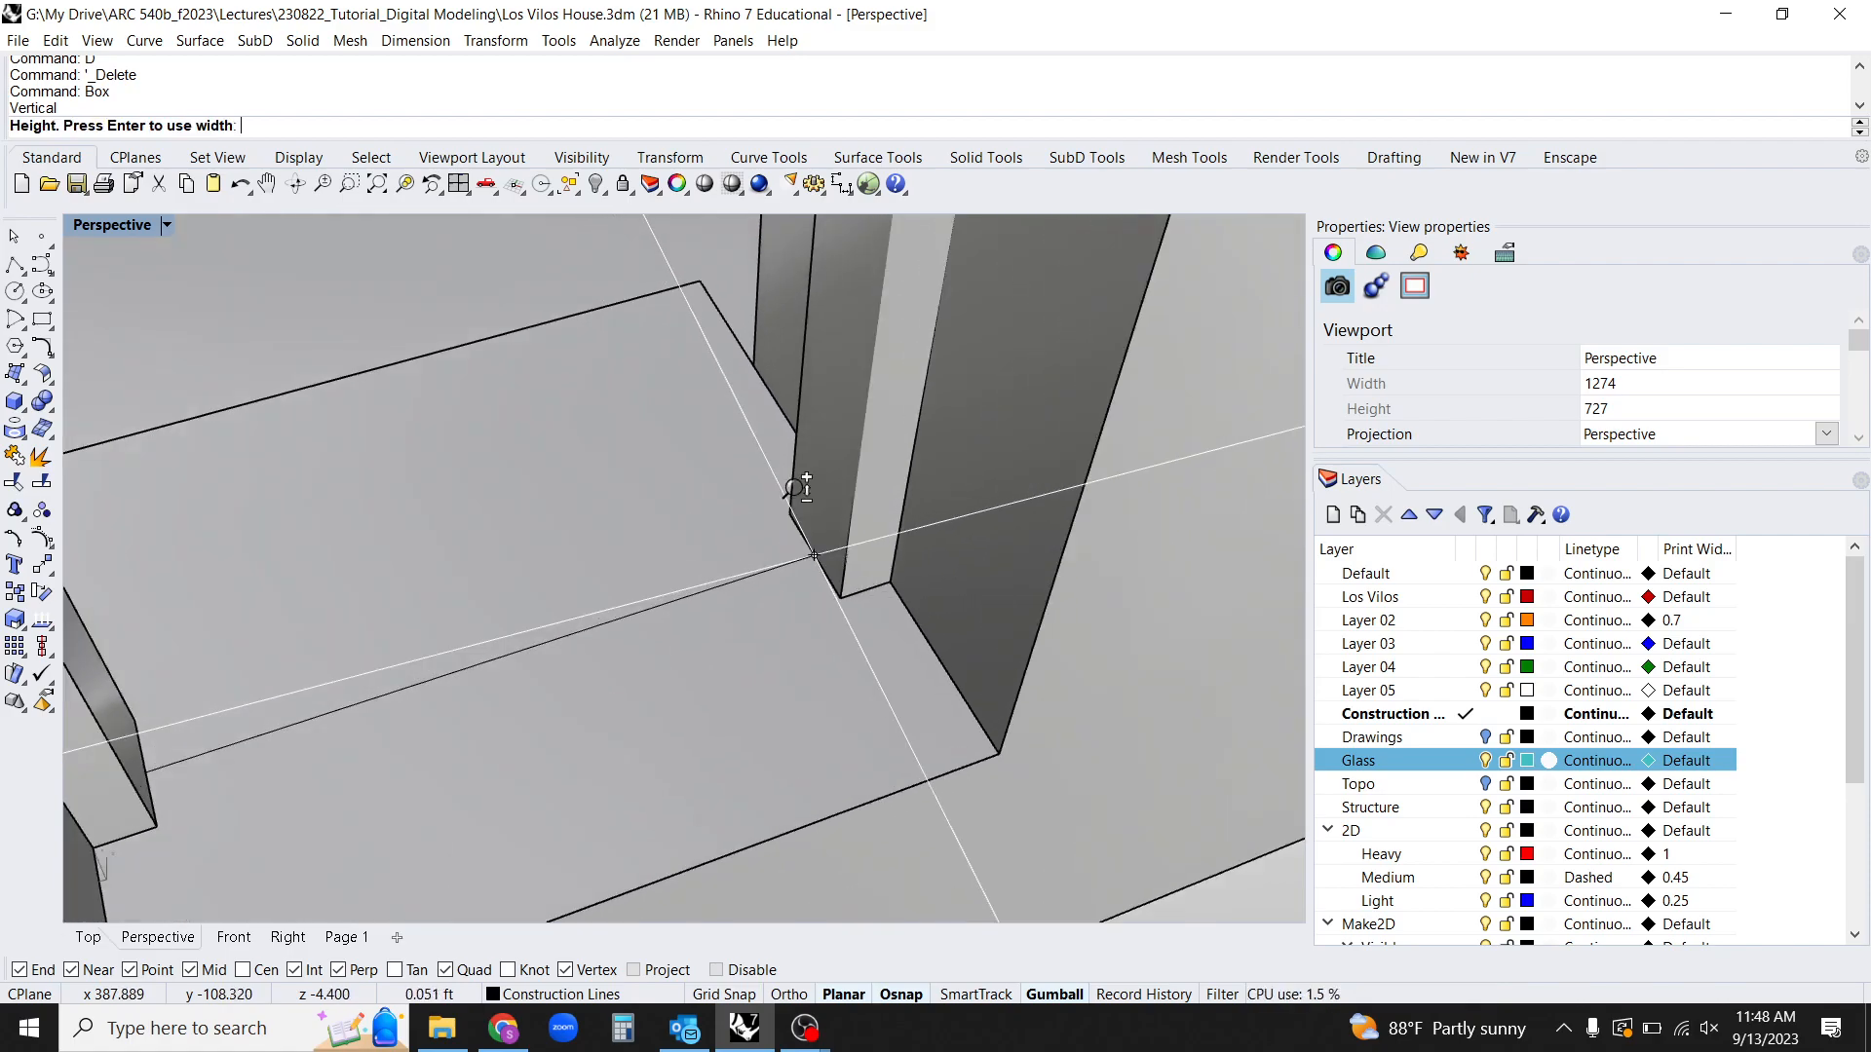
scroll(787, 522, "up", 5)
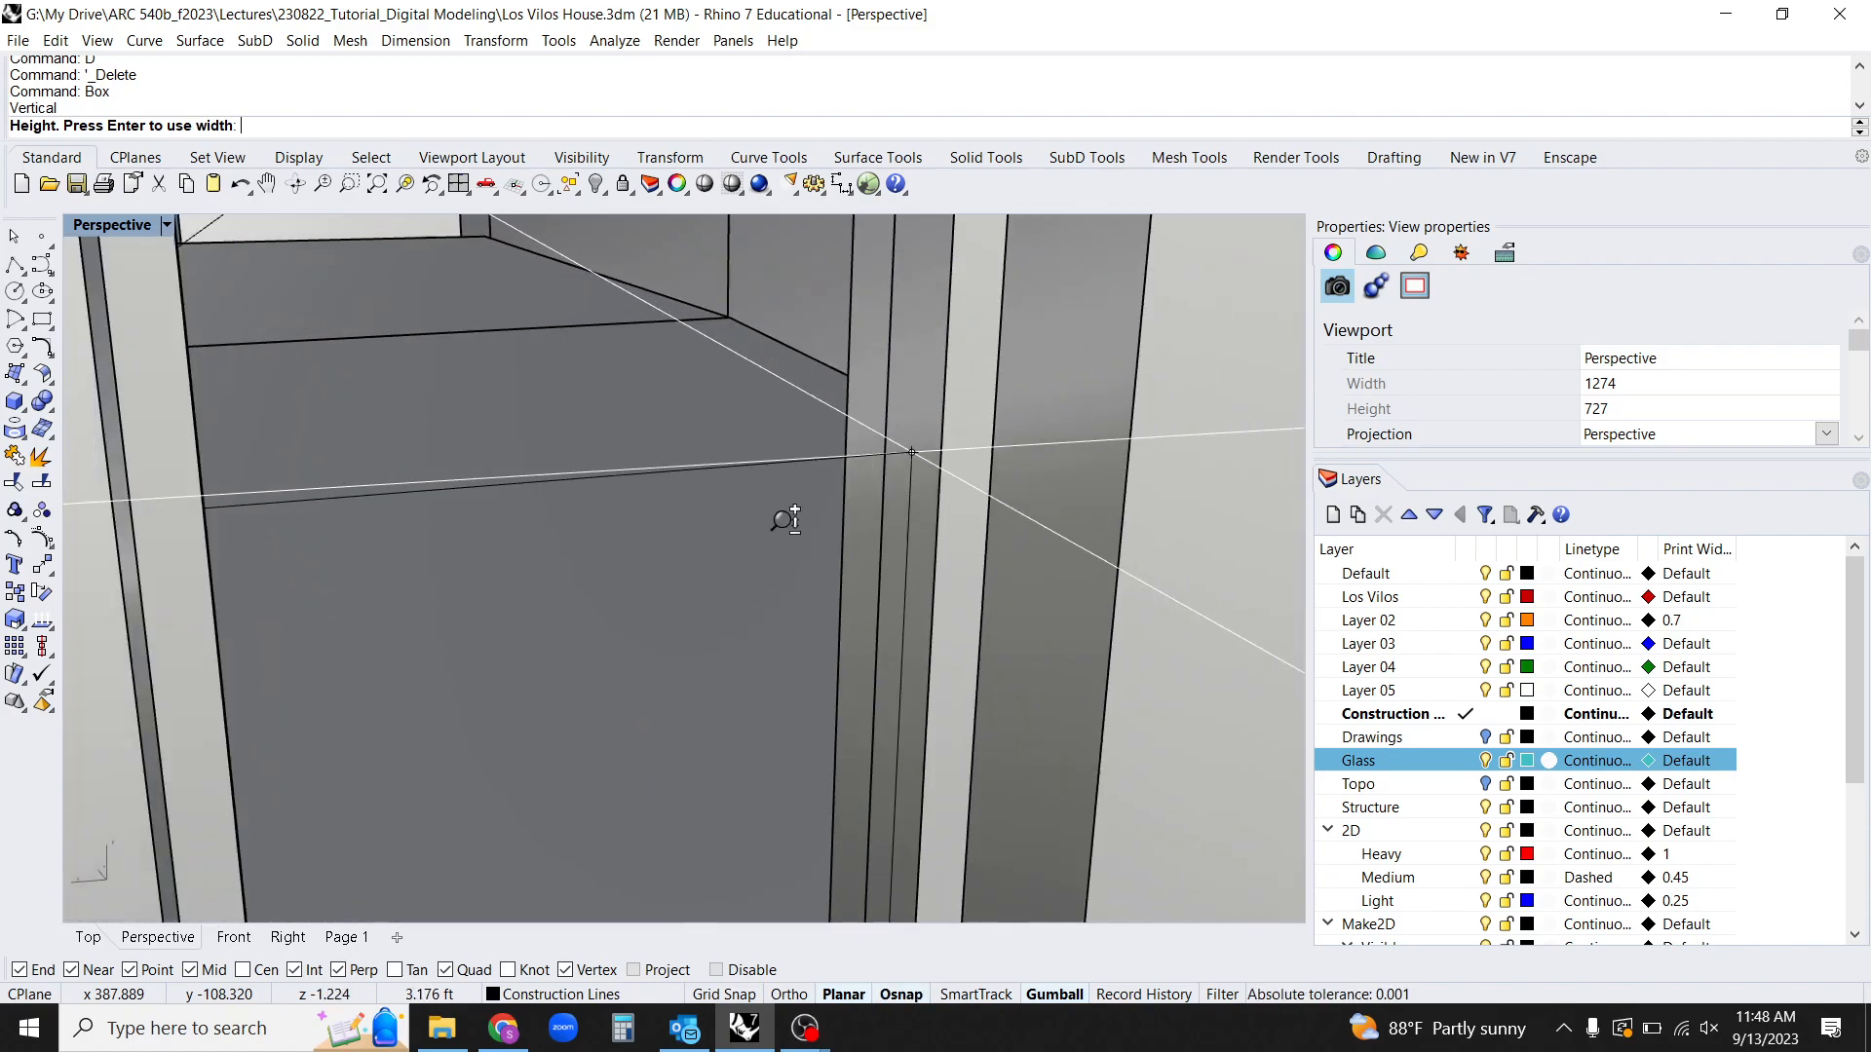
right_click_drag(788, 521, 835, 375)
scroll(836, 439, "down", 5)
scroll(826, 331, "up", 4)
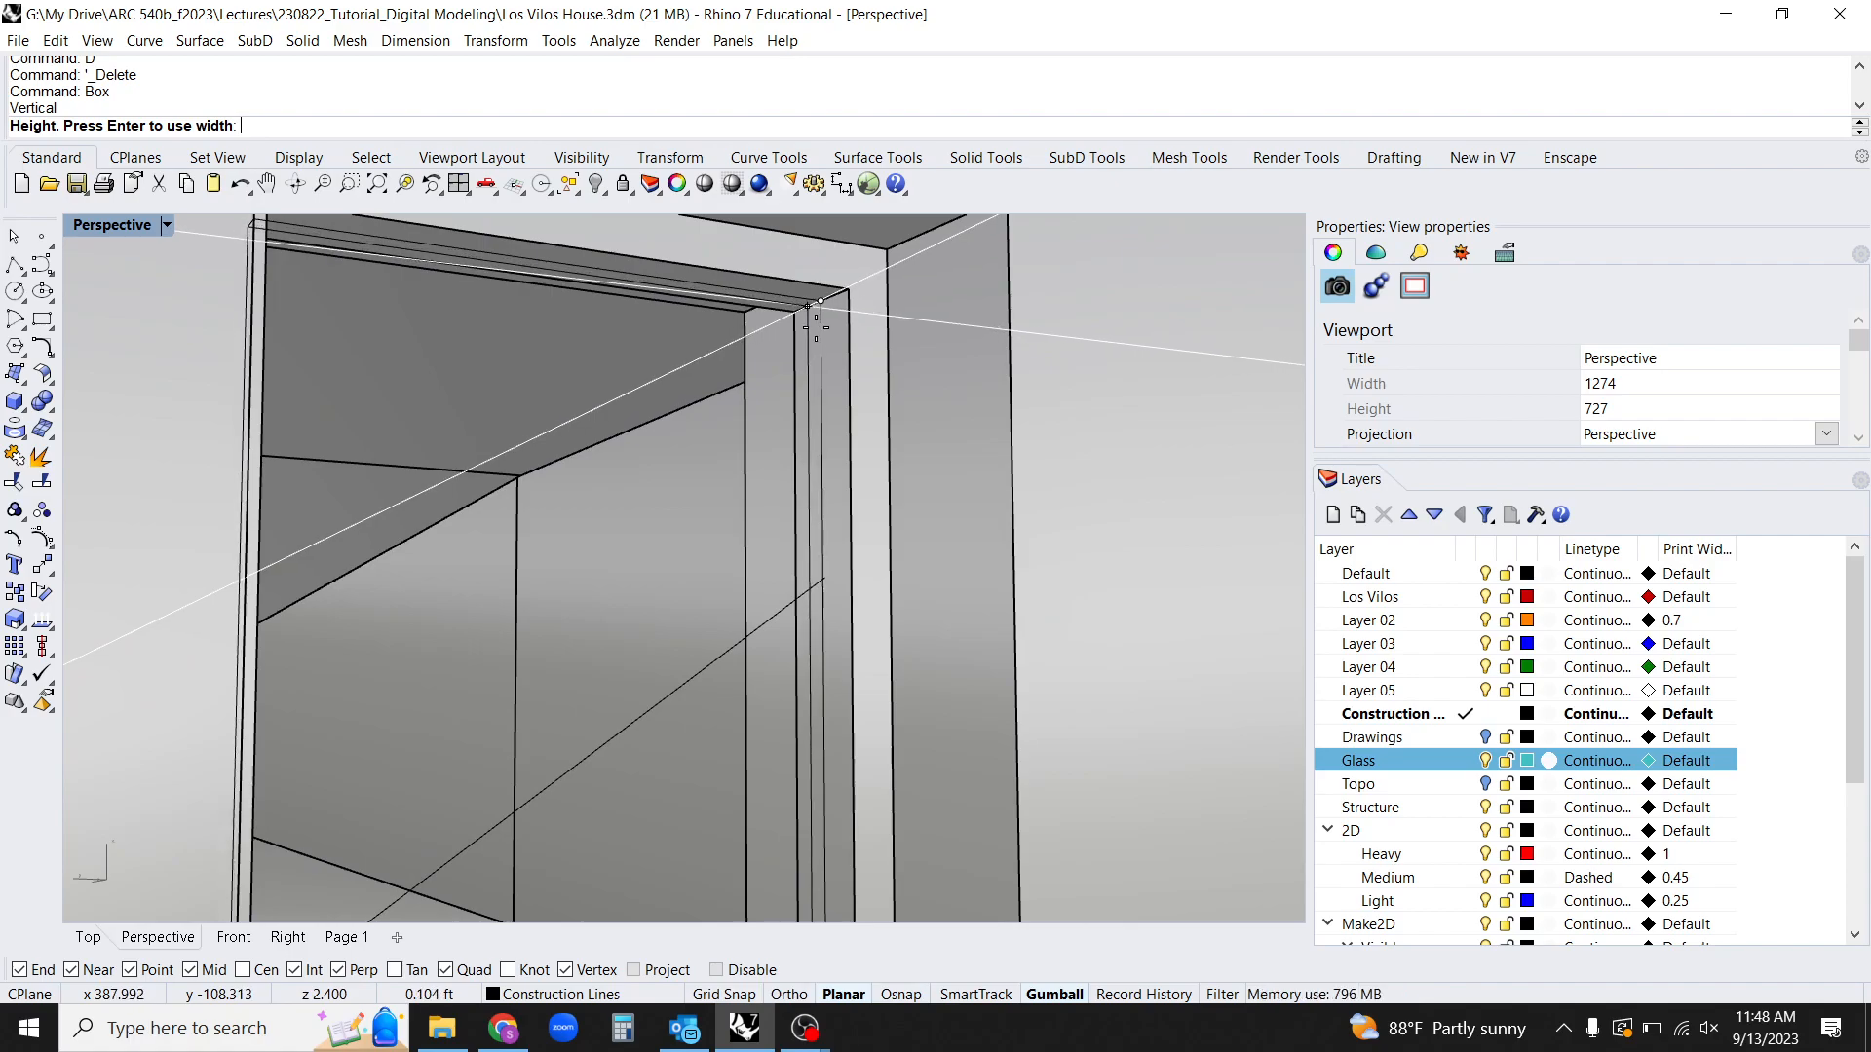
left_click(816, 427)
scroll(815, 421, "down", 3)
Delete the box just built inside the door frame.
left_click(735, 435)
right_click_drag(734, 435, 969, 547)
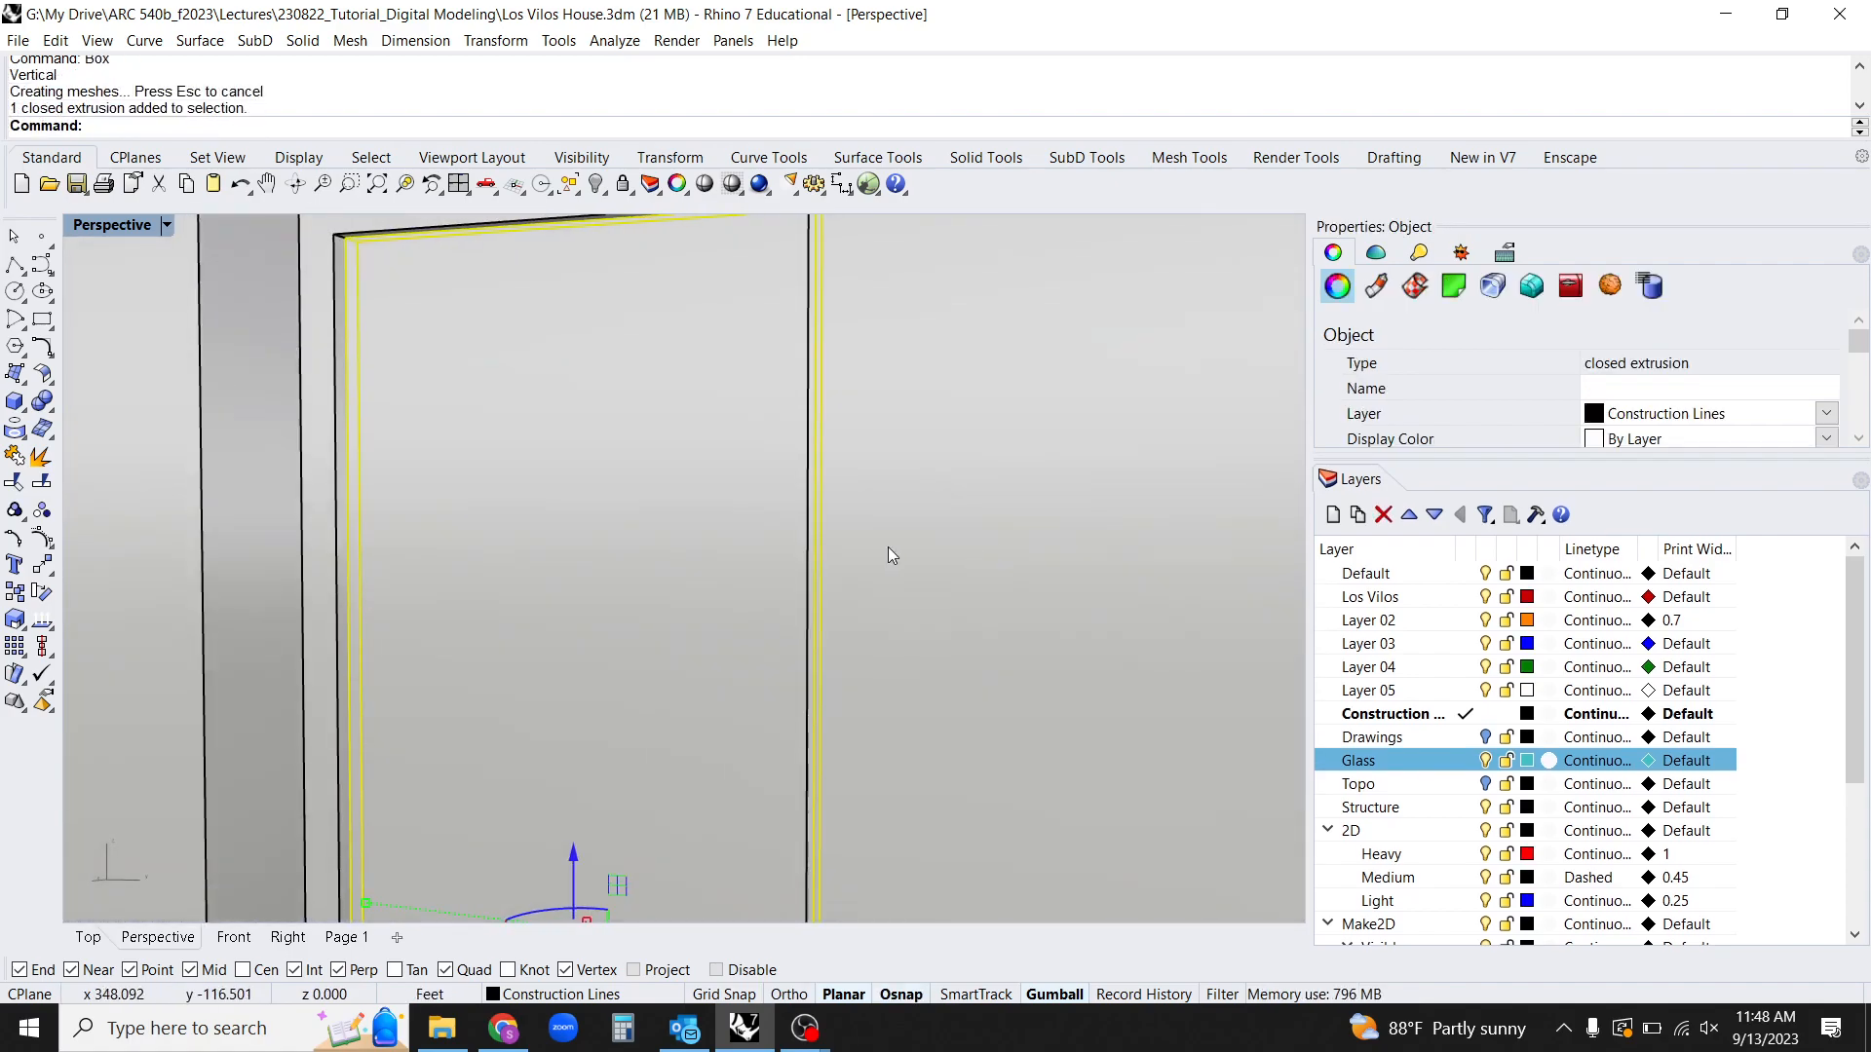
scroll(814, 458, "down", 3)
right_click_drag(813, 452, 873, 512)
right_click_drag(873, 512, 375, 534, "shift")
type("d")
key("Return")
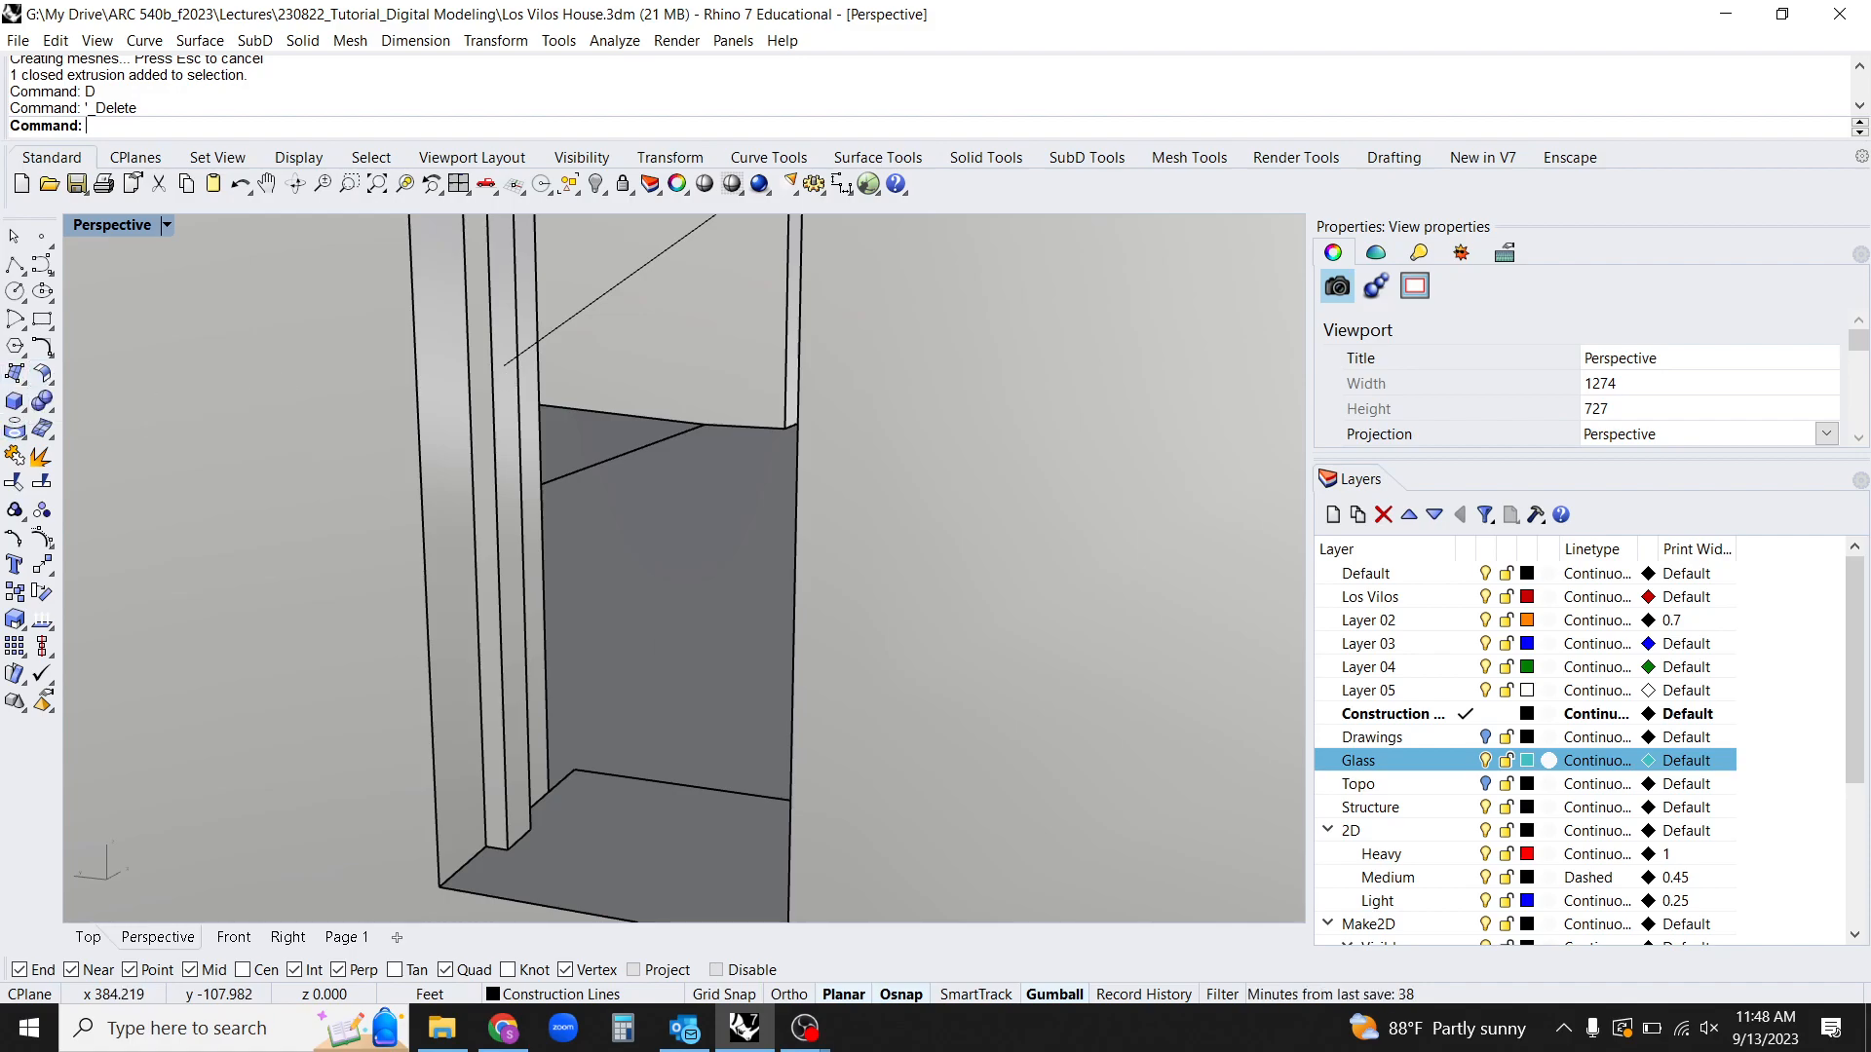
Create a vertical plane spanning between the frame jambs' bottom midpoints and rising to the frame's inner top edge.
key("Return")
right_click_drag(563, 403, 527, 363, "shift")
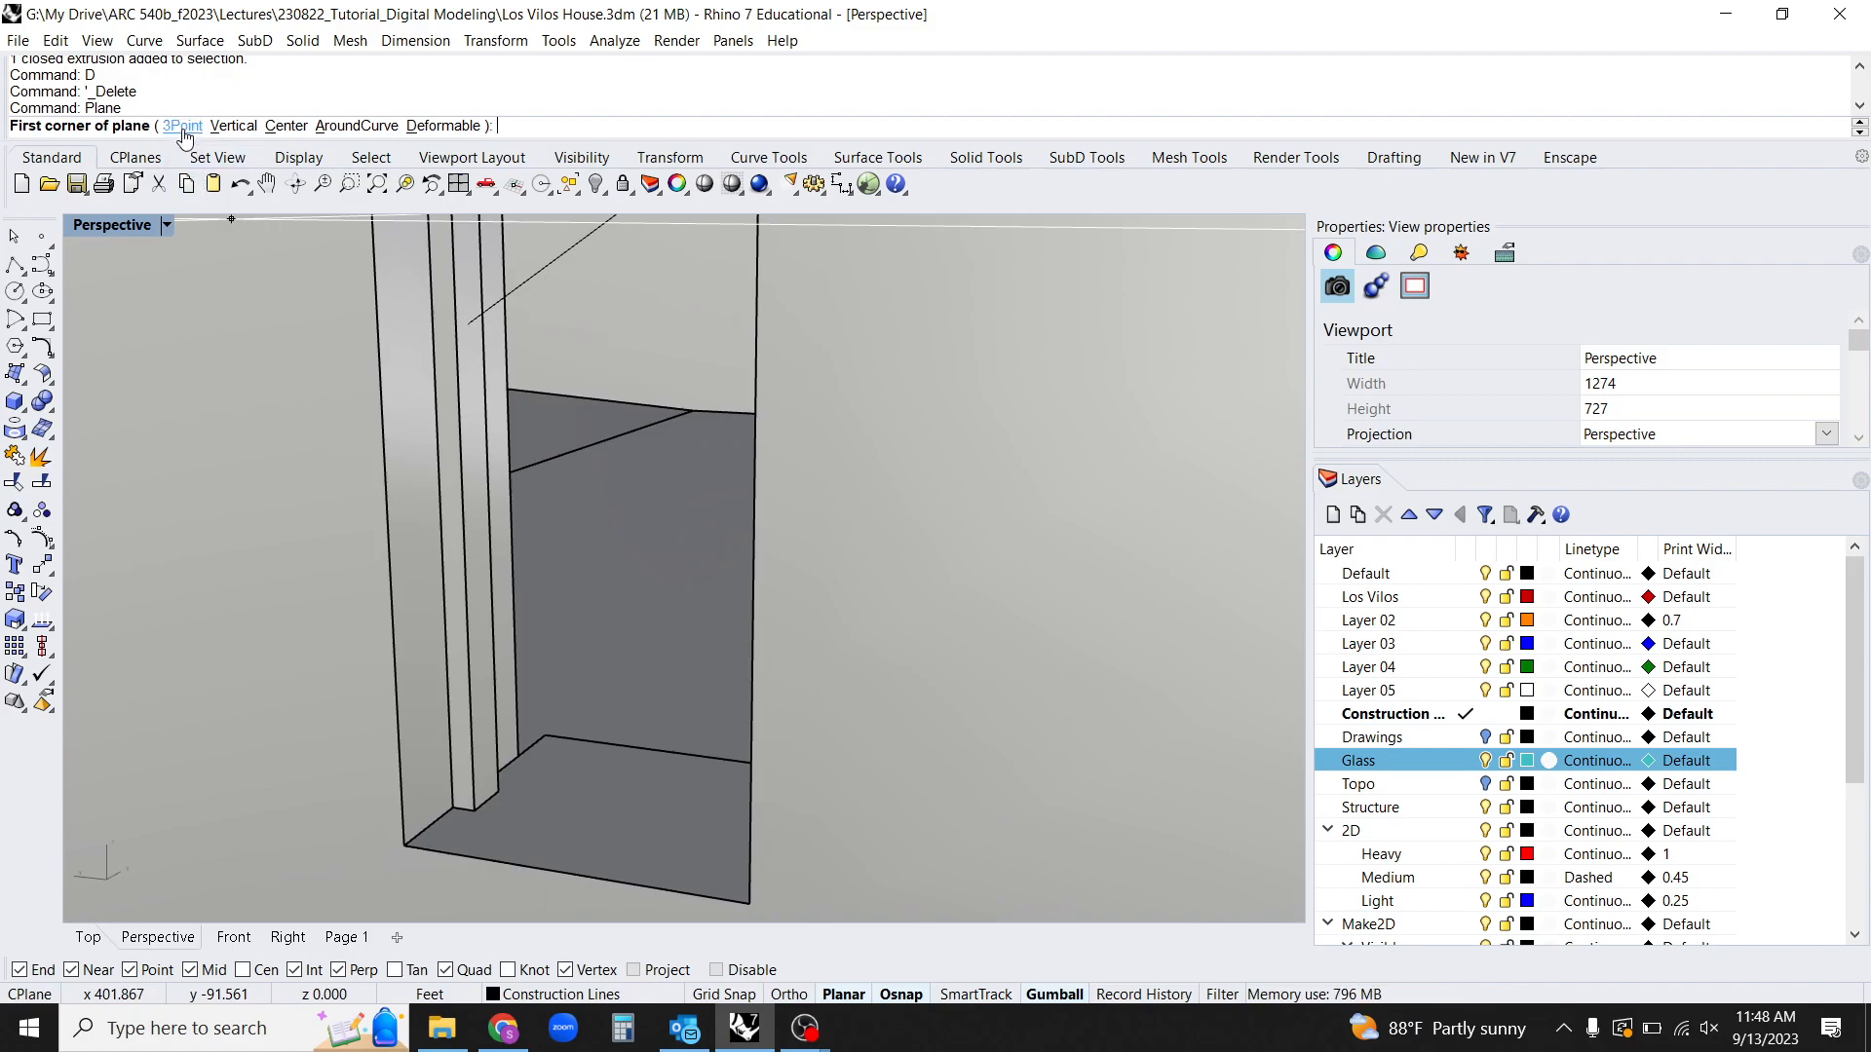
left_click(227, 130)
right_click_drag(546, 726, 731, 760)
left_click(487, 748)
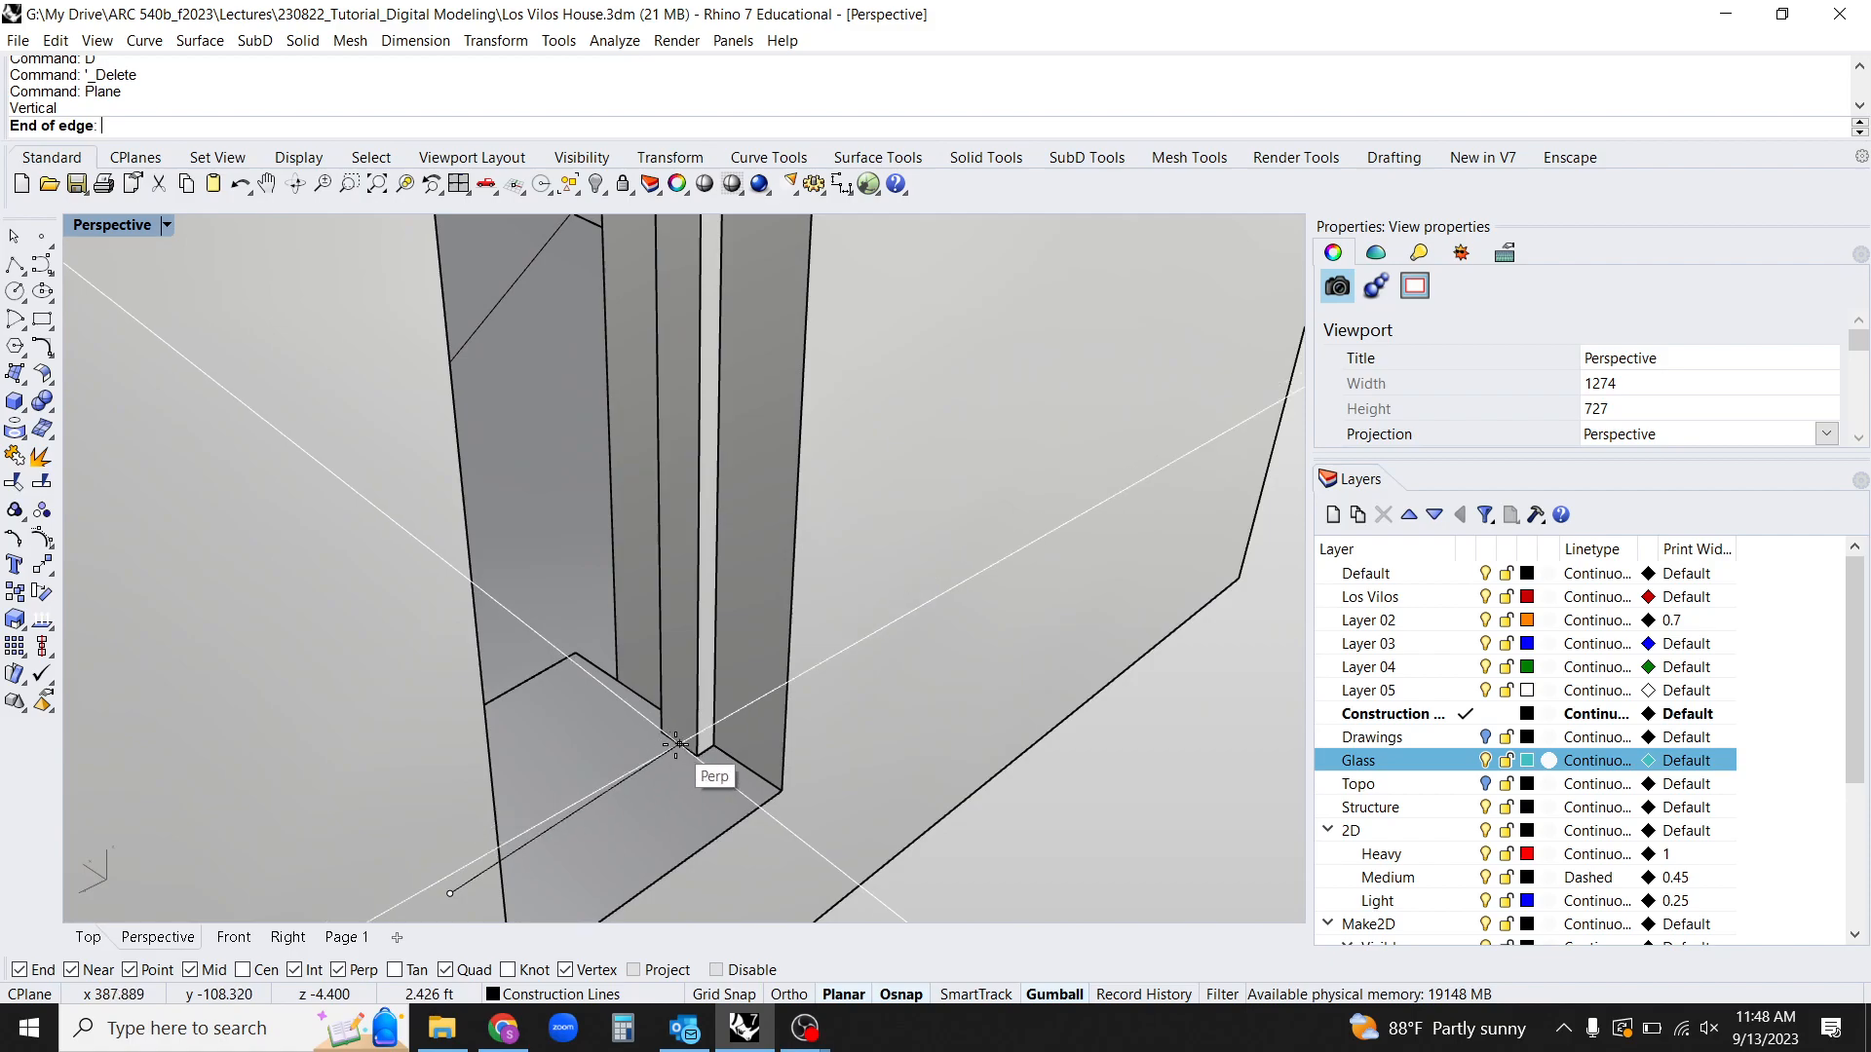
left_click(684, 747)
right_click_drag(600, 684, 731, 634)
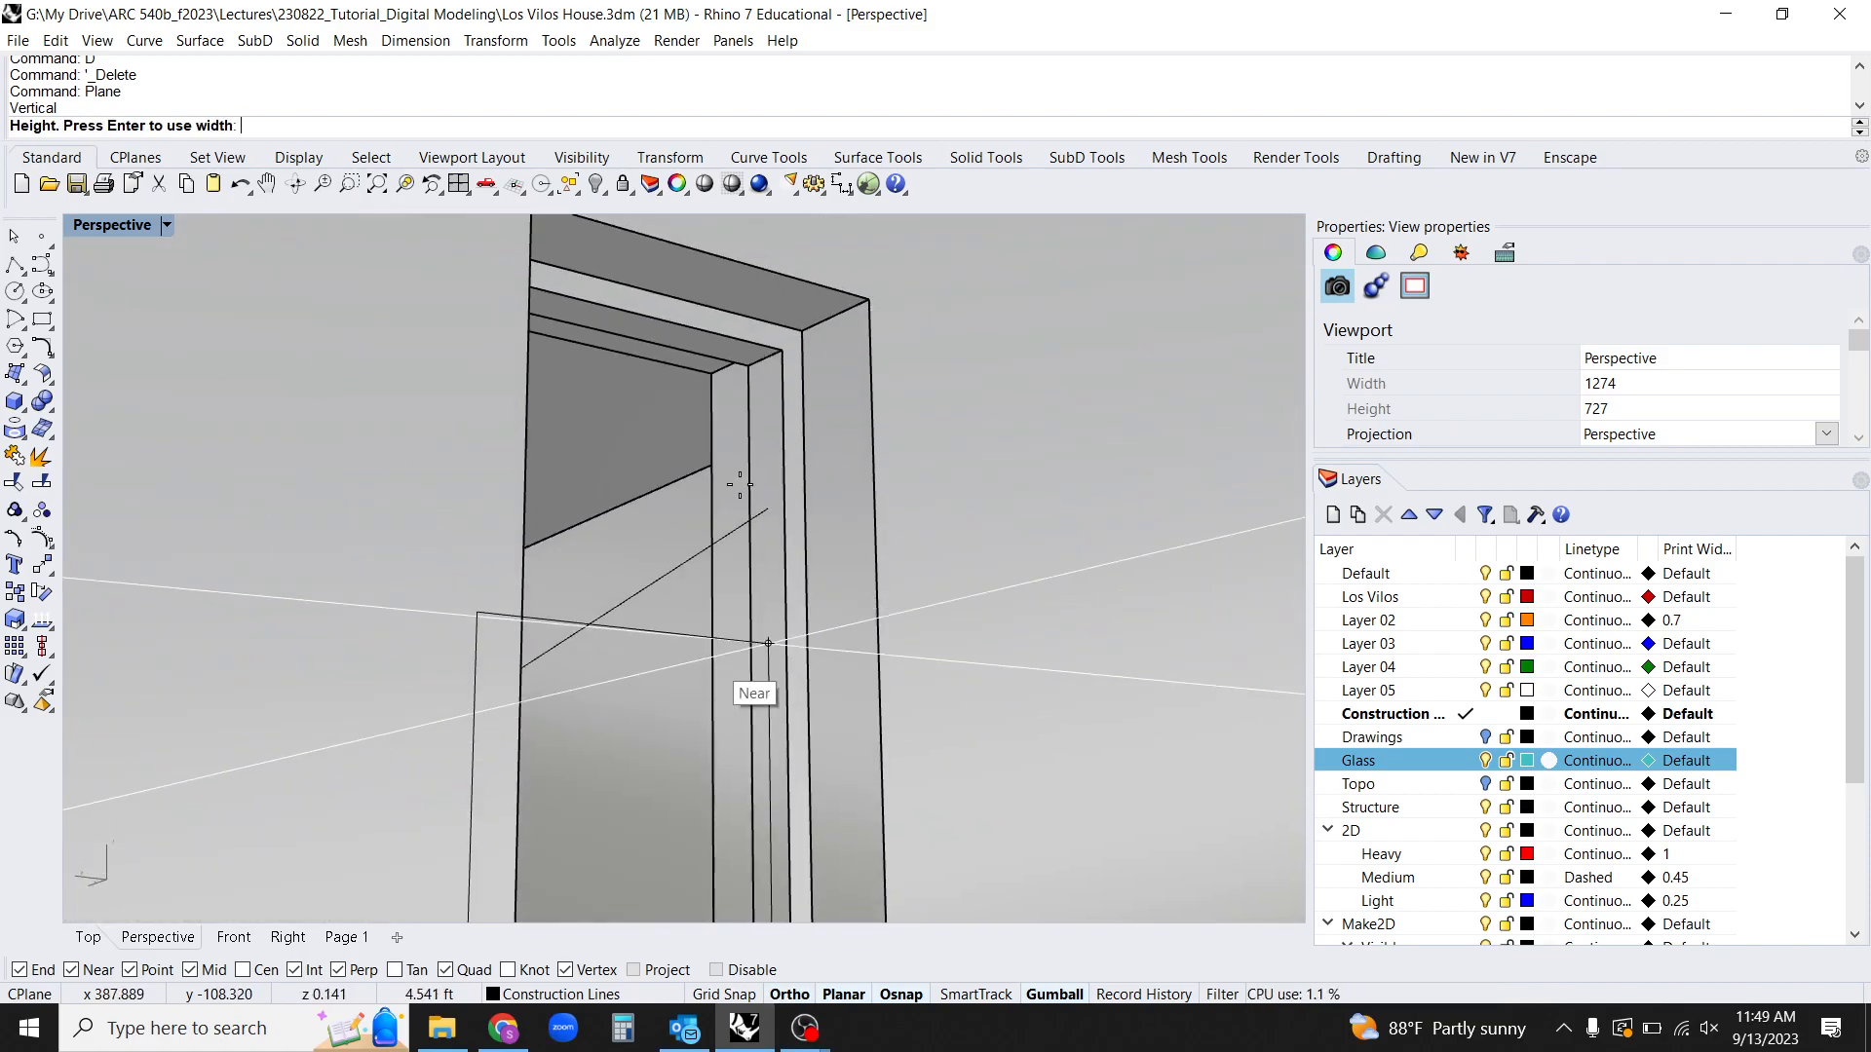
left_click(793, 394)
right_click_drag(733, 447, 765, 394)
Move the new vertical surface to the Glass layer and duplicate its border as a curve.
left_click(596, 473)
right_click(1472, 773)
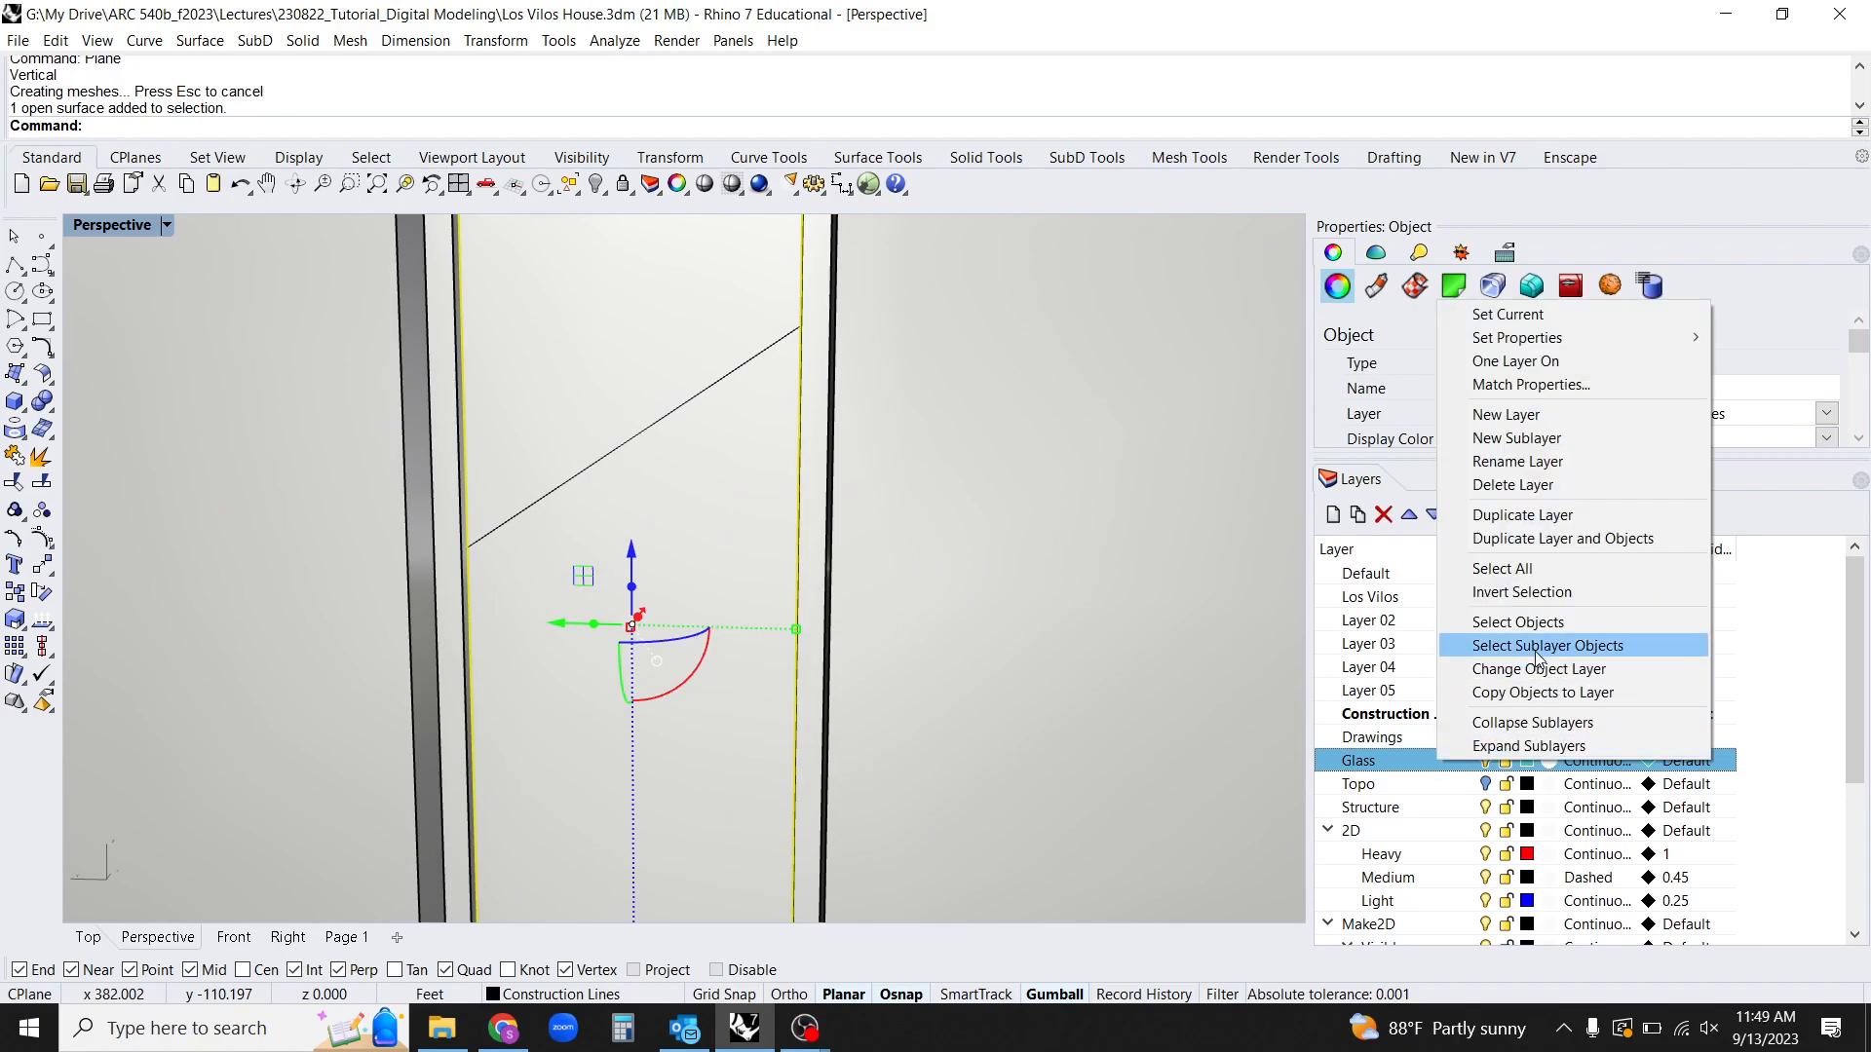
left_click(1549, 666)
right_click_drag(828, 701, 884, 655)
type("DupBorder")
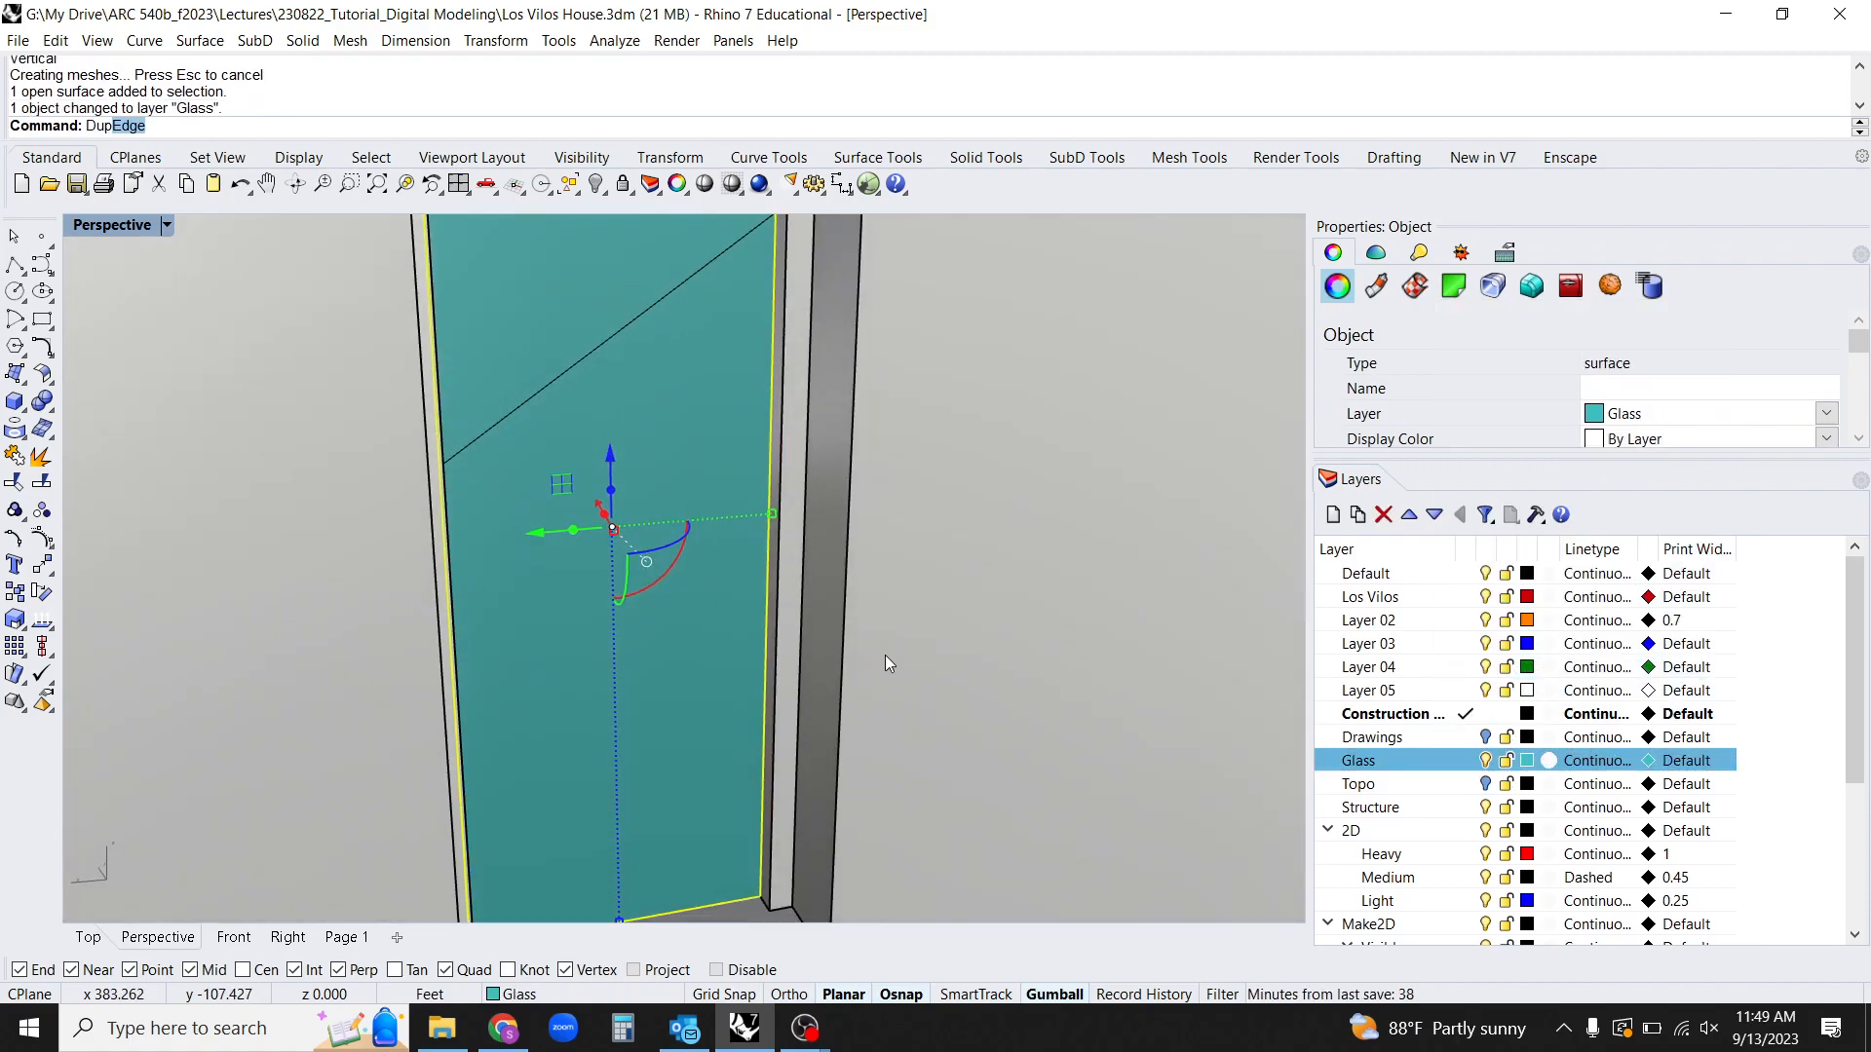
key("Return")
Offset the duplicated glass border 0.5 ft inward.
type("Offset")
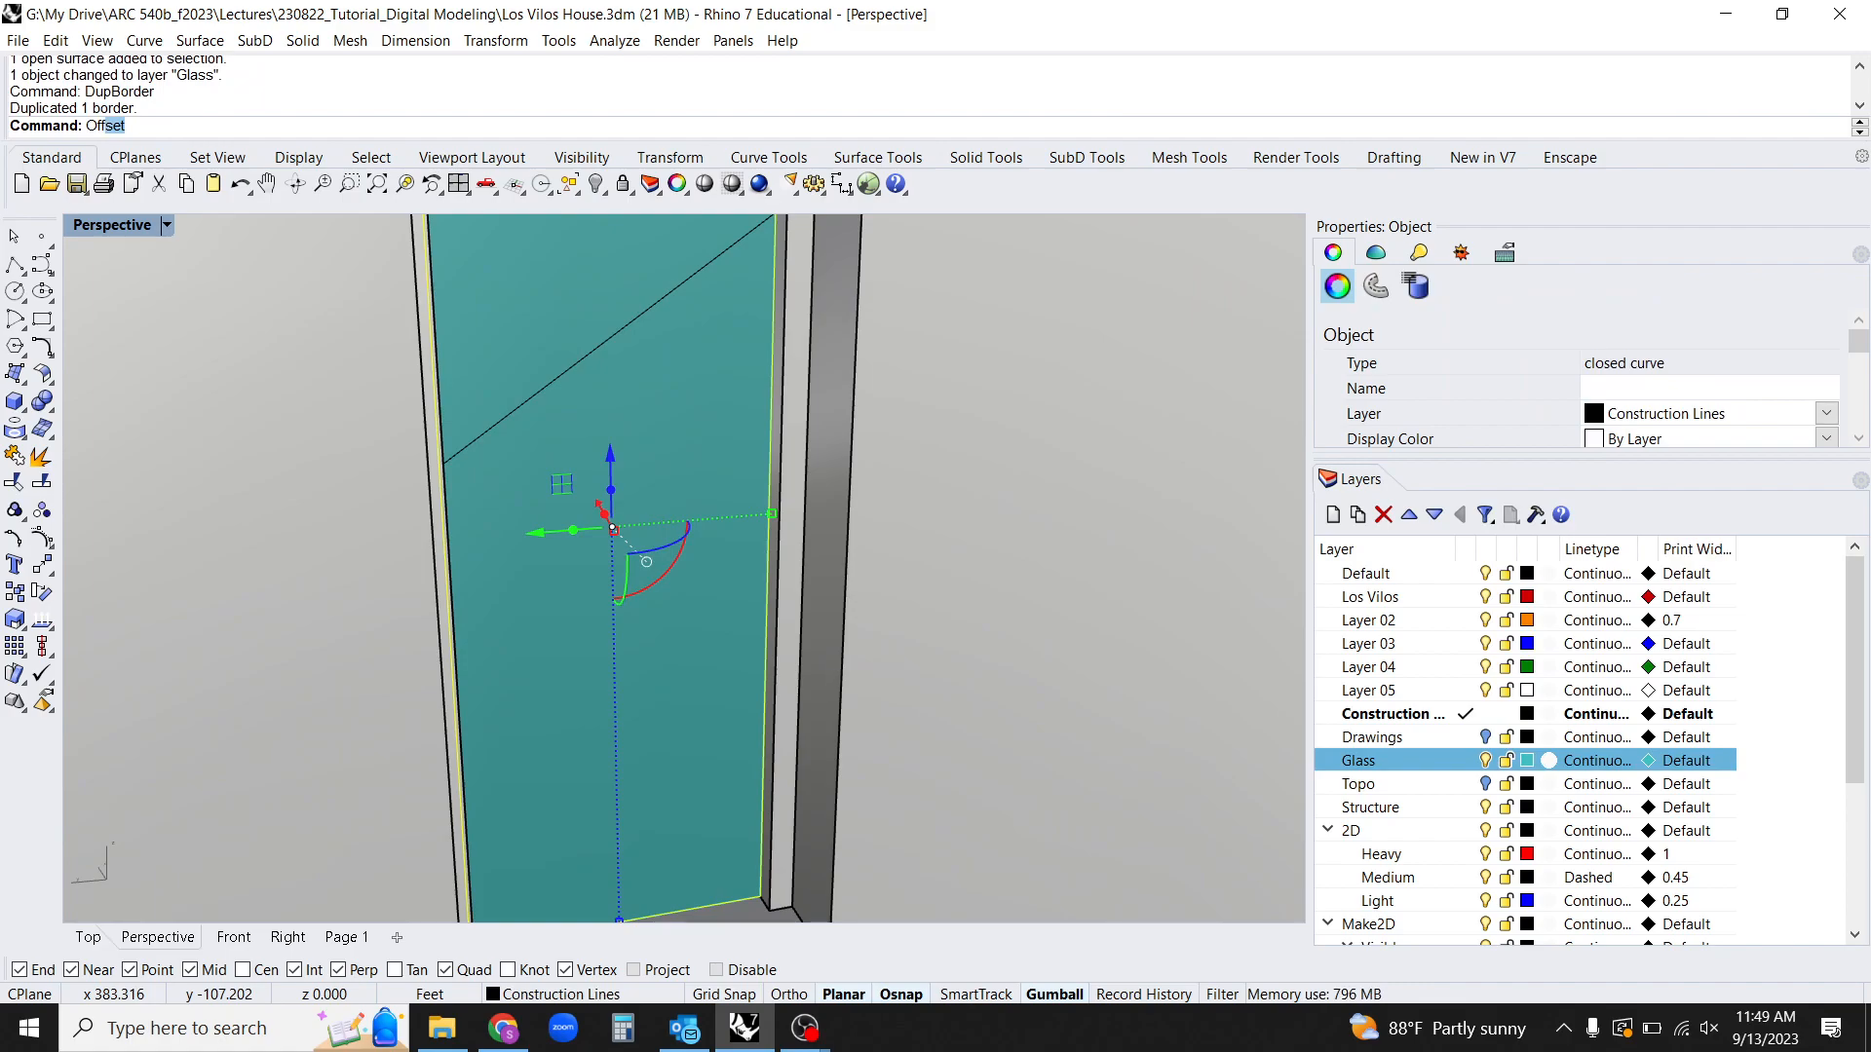
key("Return")
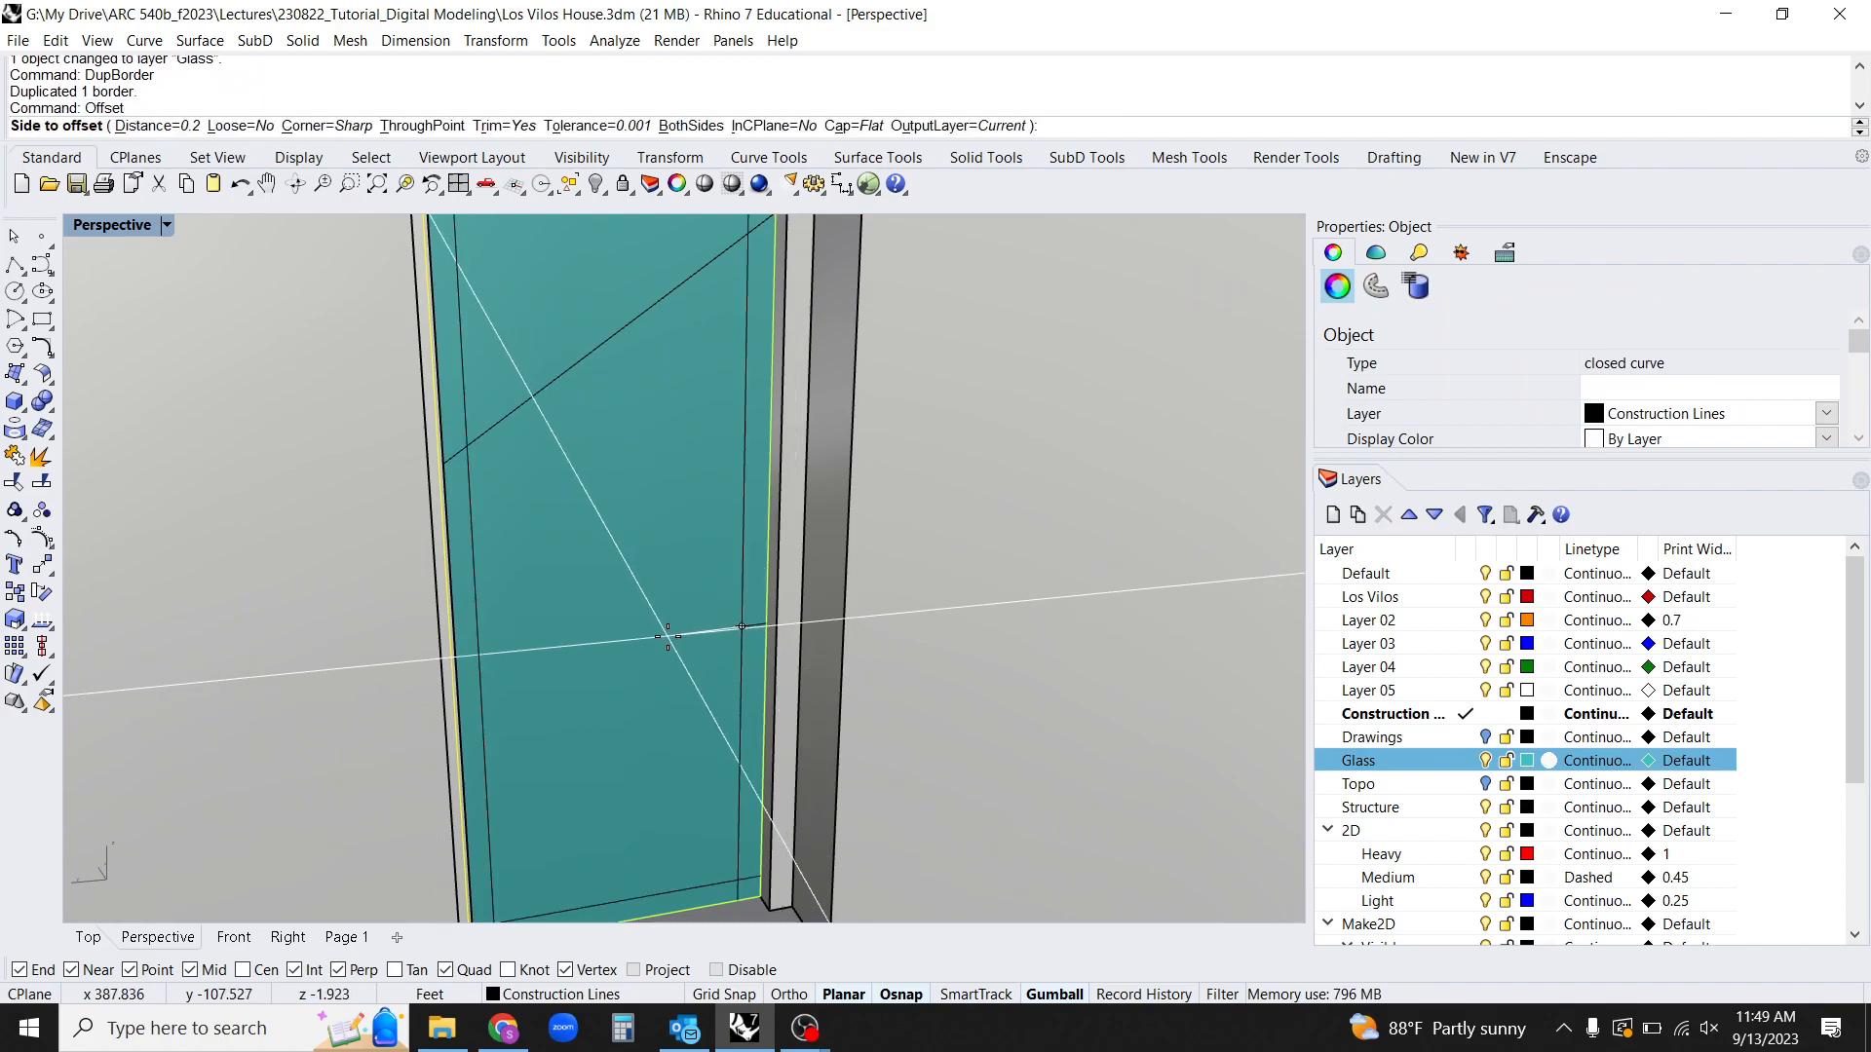
type(".5")
key("Return")
left_click(668, 636)
left_click(704, 666, "shift")
key("Return")
key("ctrl+e")
key("Escape")
Extrude the outer border and inner offset curves together as a solid door leaf frame, about 0.07 ft to both sides of the glass.
left_click(703, 696)
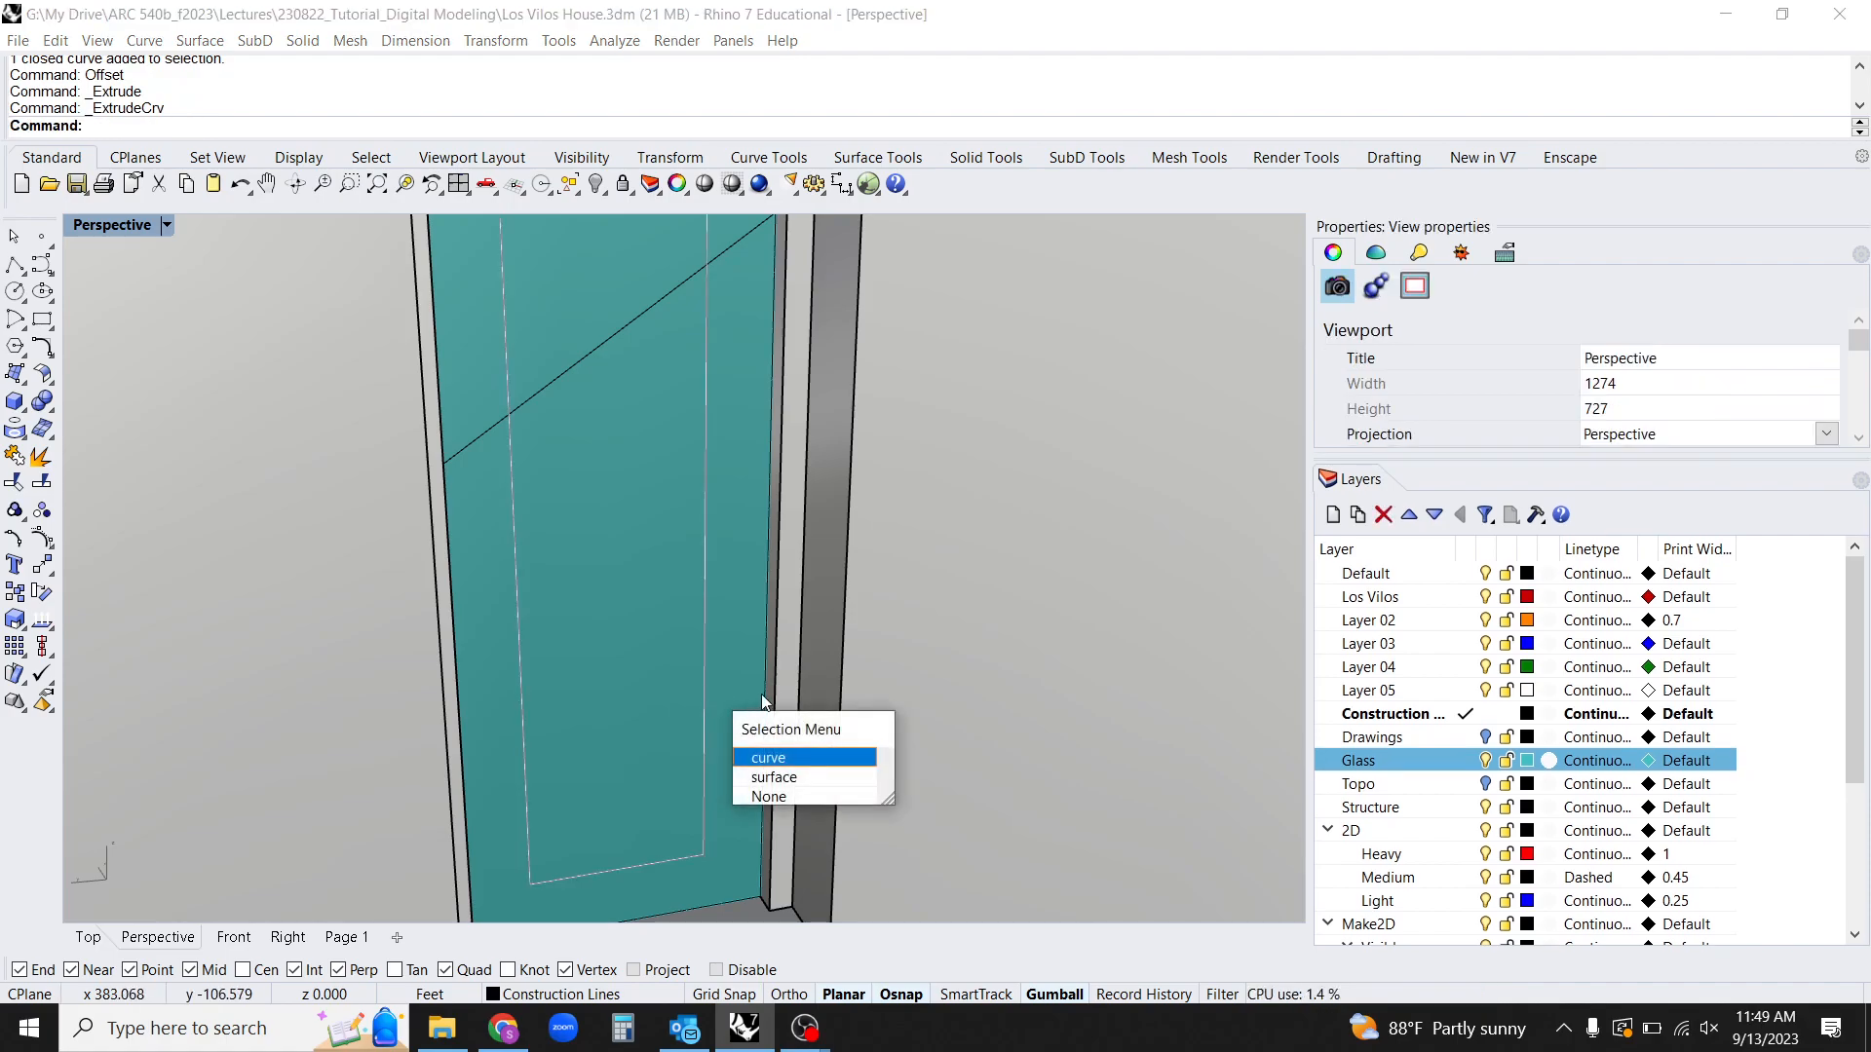
type("Ext")
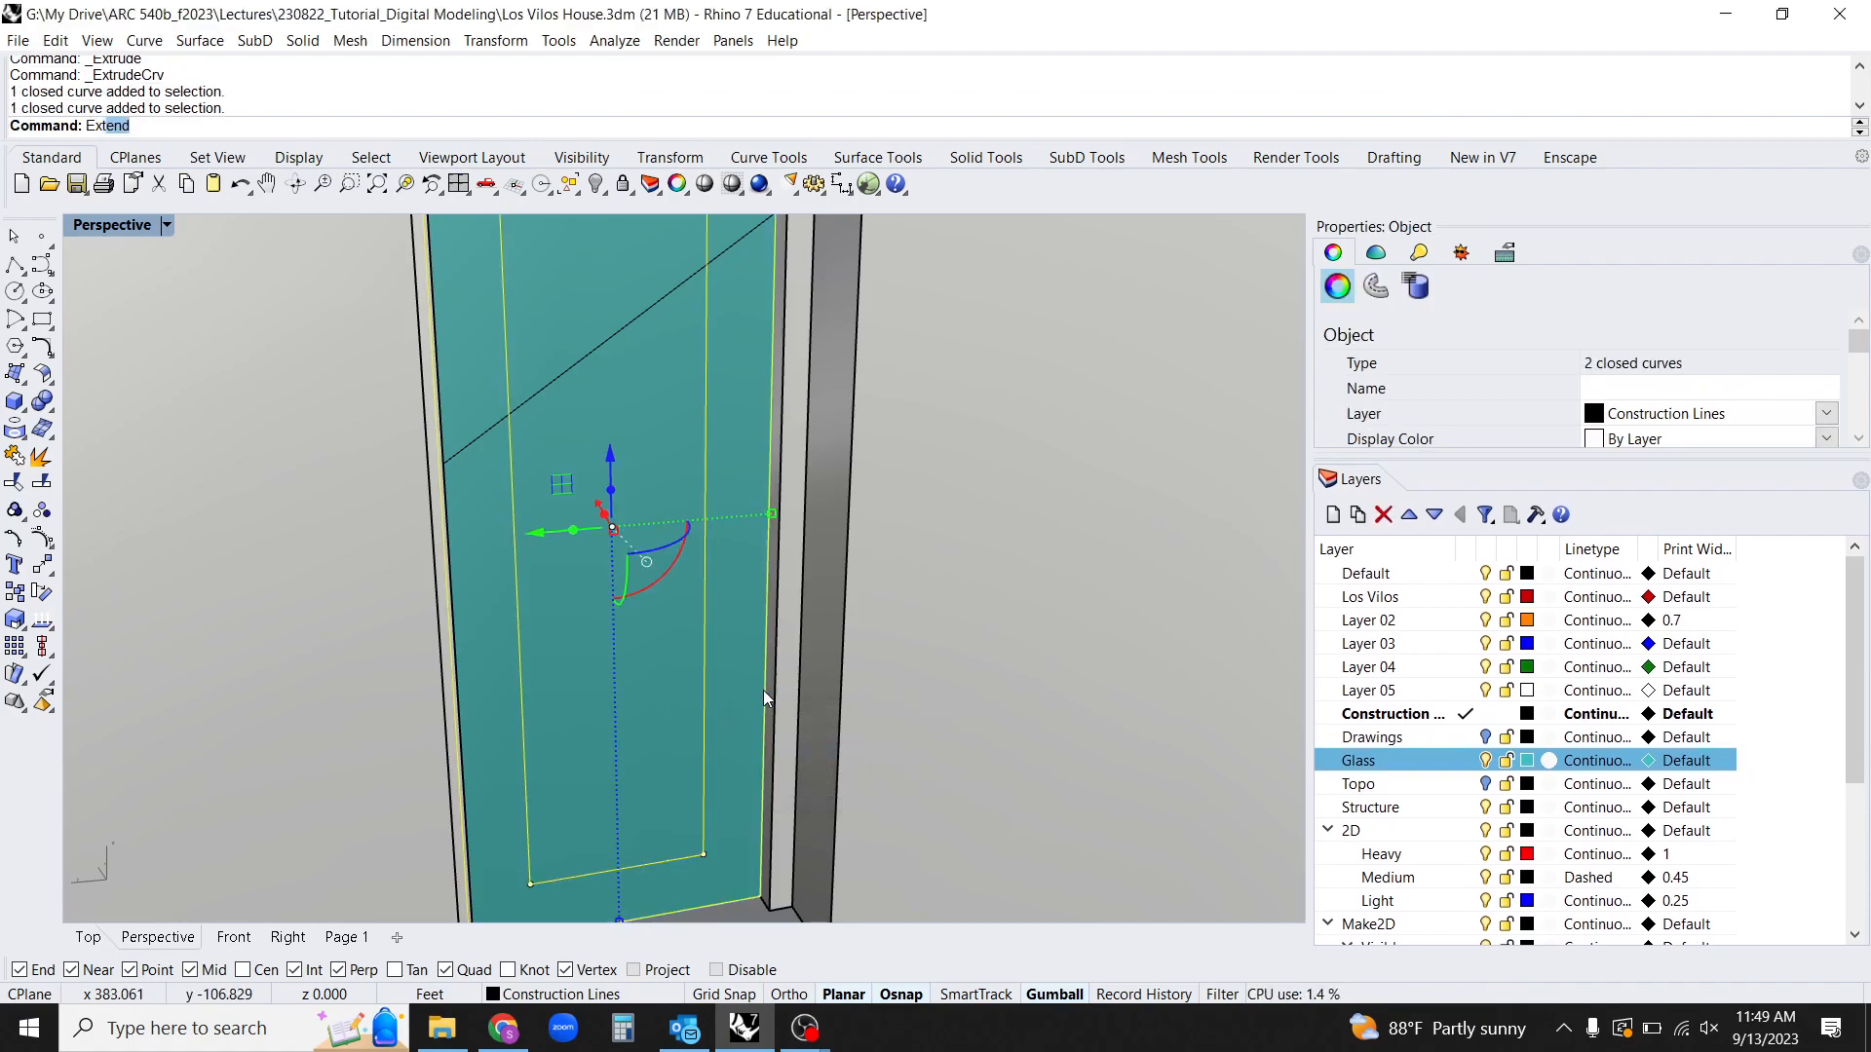
type("rudeCrv")
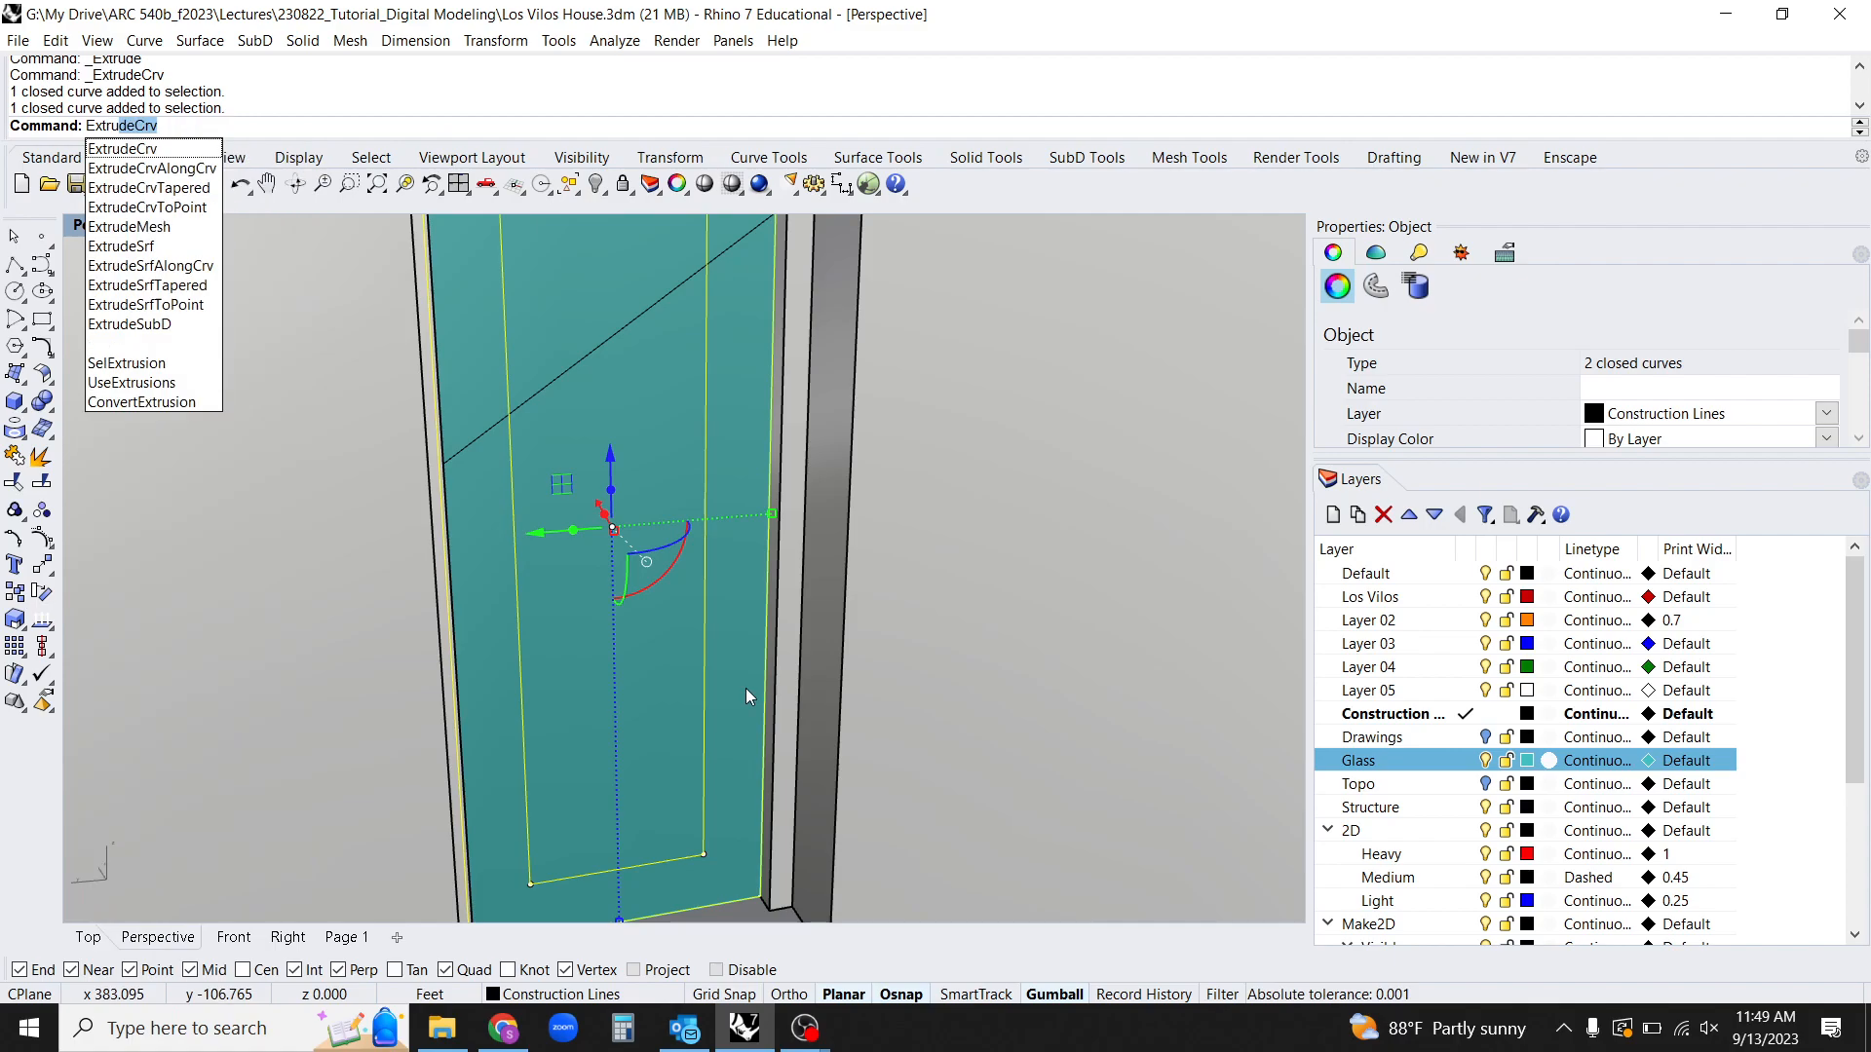
key("Return")
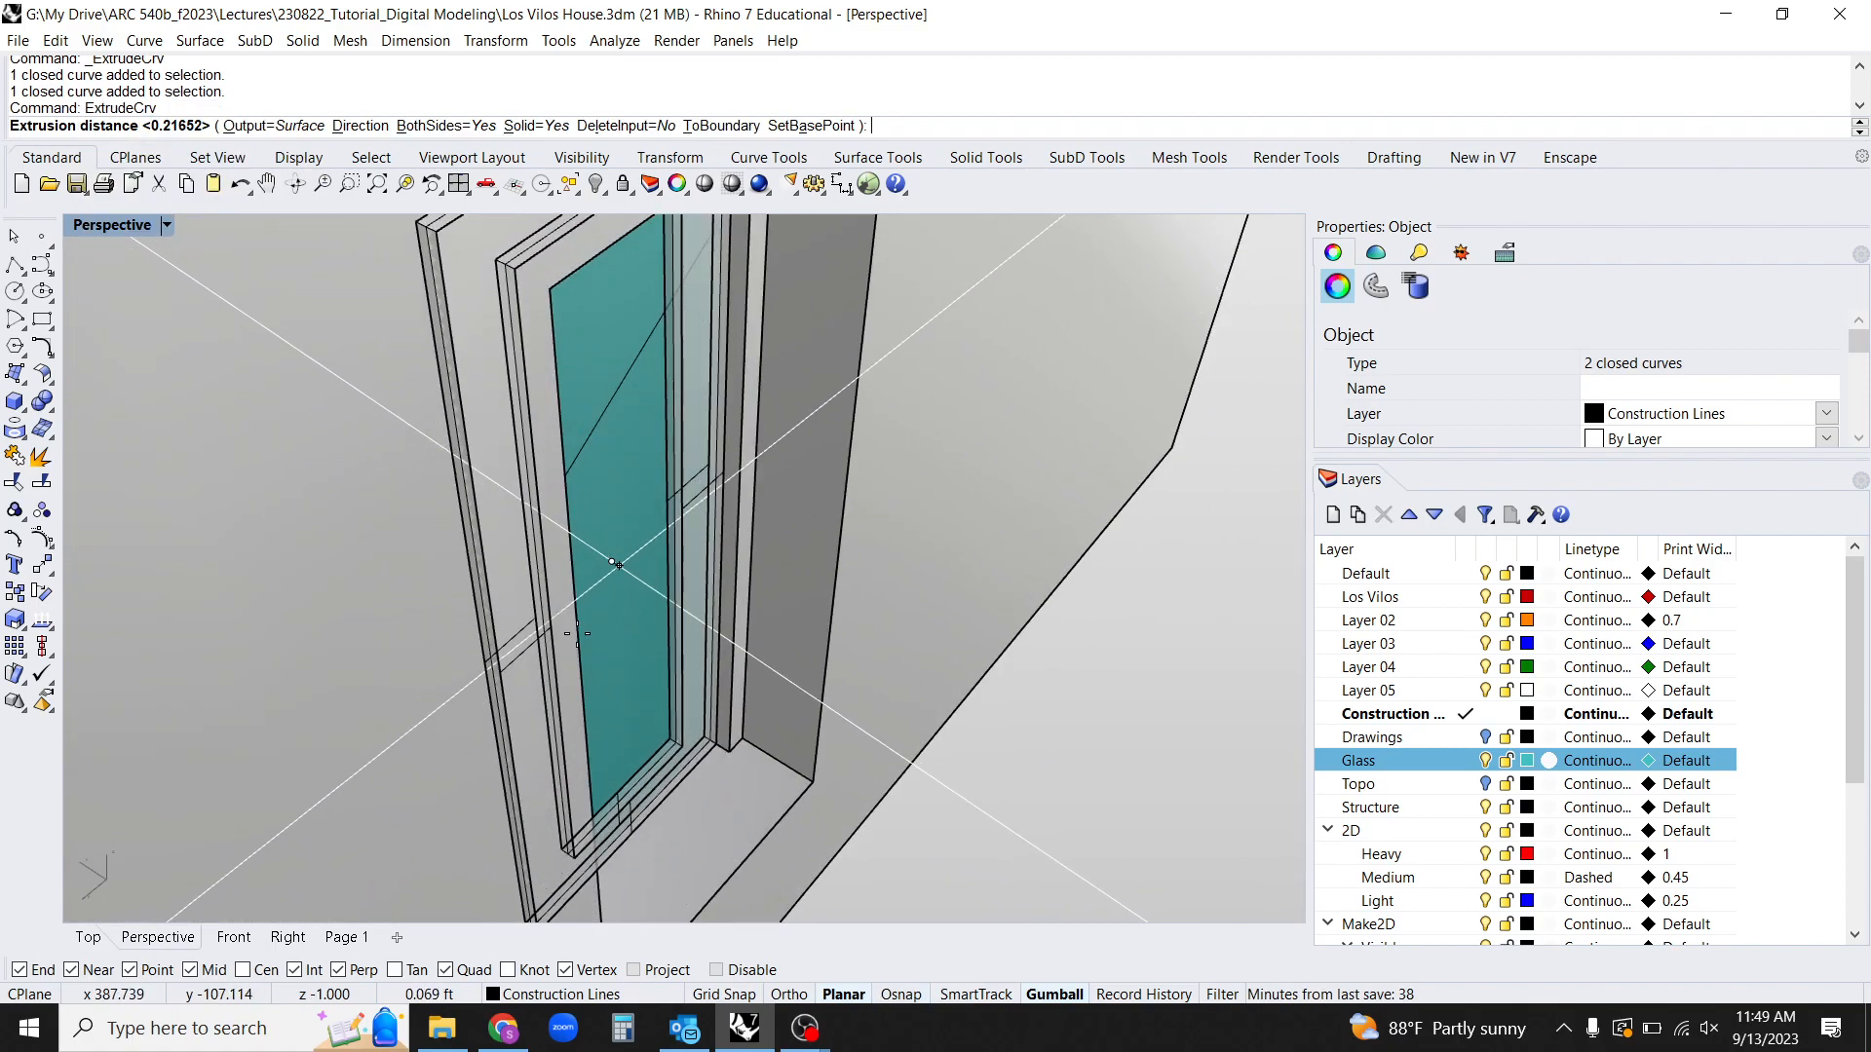
left_click(620, 564)
right_click_drag(907, 815, 785, 609)
key("Escape")
Examine the finished door in its wall, then the large gridded window at the end of the house's wing.
key("XF86AudioMute")
scroll(798, 717, "down", 5)
mouse_move(856, 699)
right_mouse_down()
mouse_move(690, 744)
mouse_move(827, 706)
right_mouse_up()
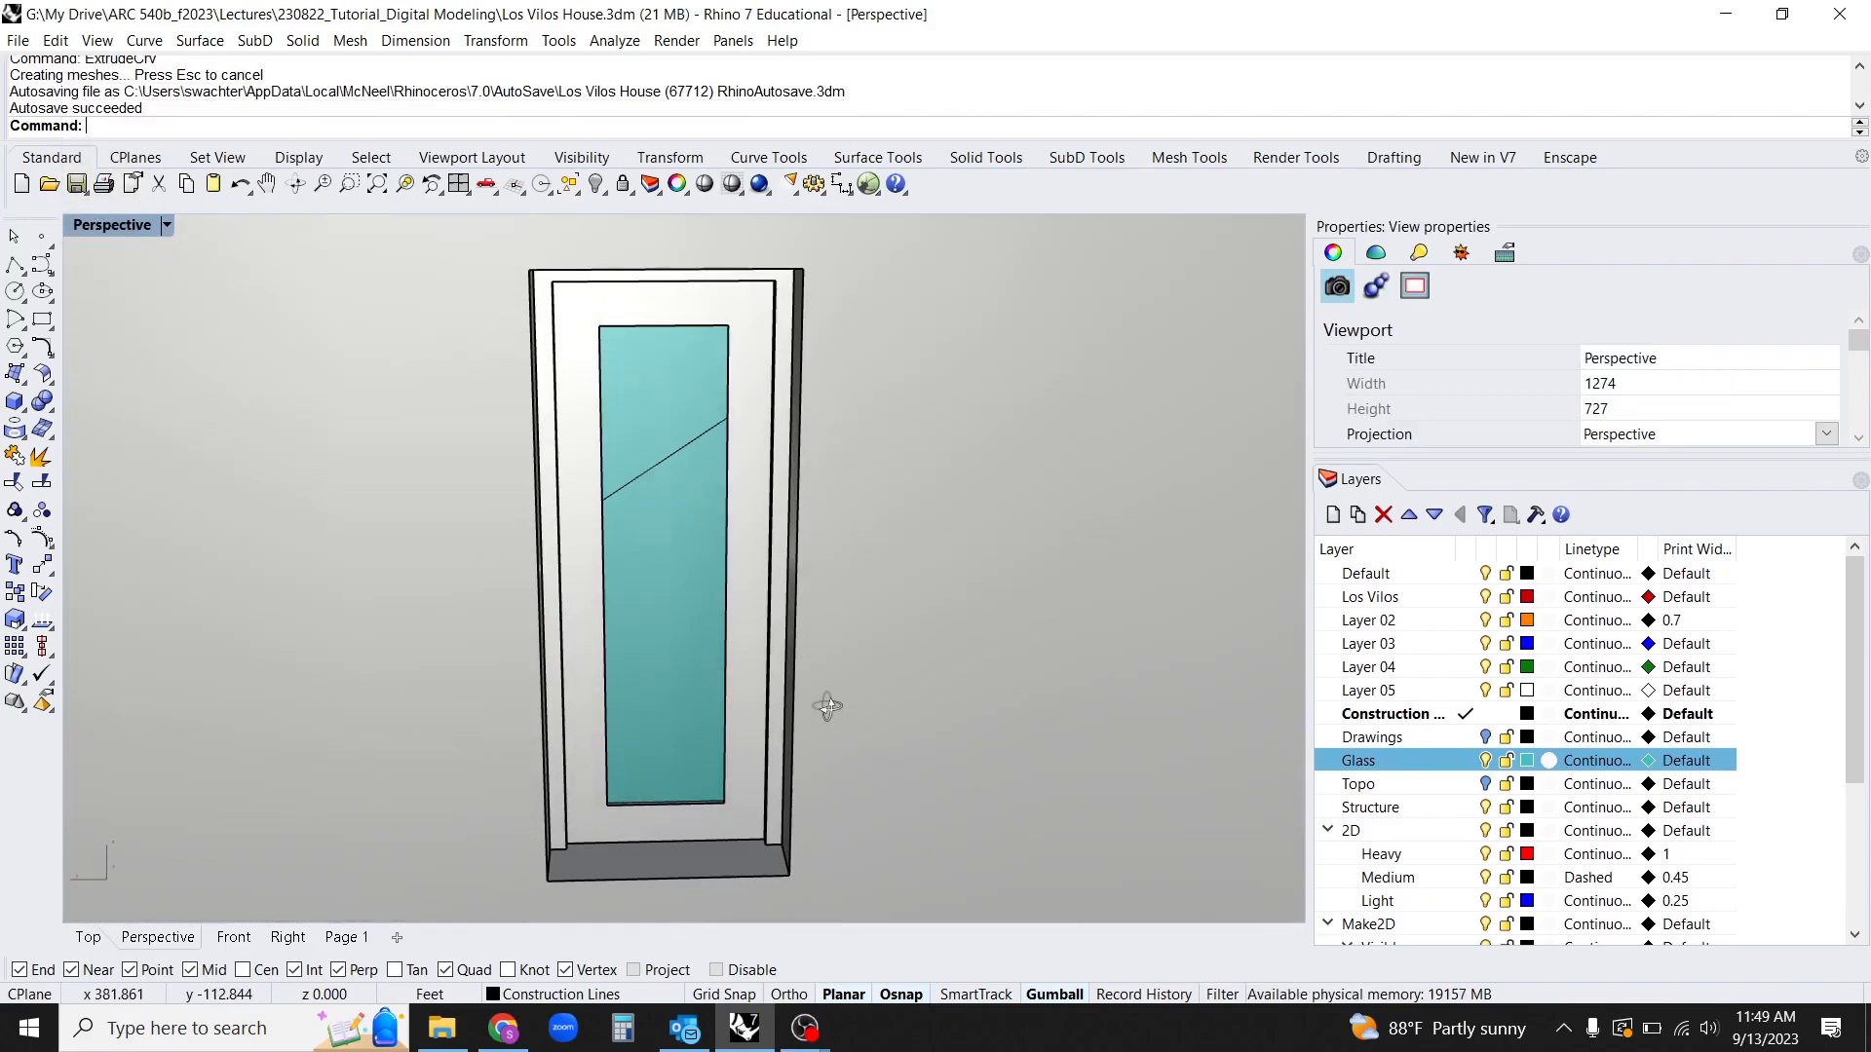
left_click(1709, 1029)
scroll(670, 579, "down", 18)
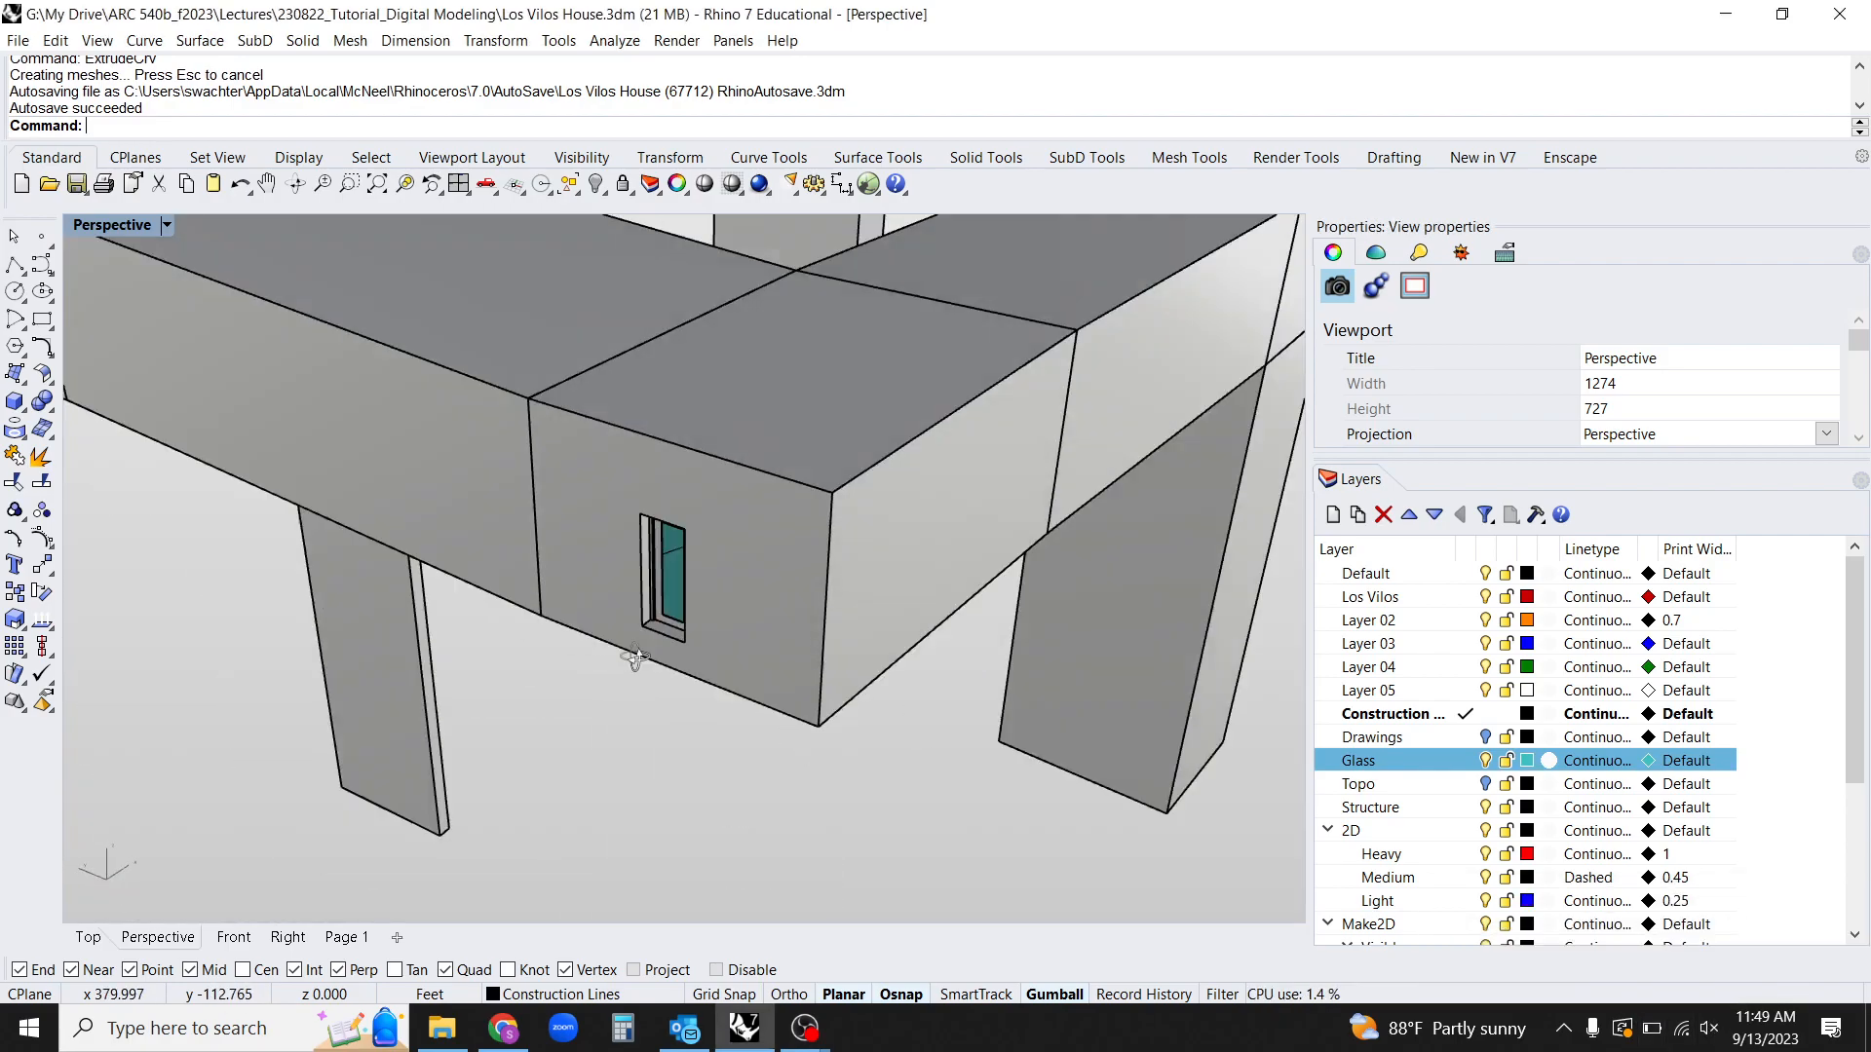
right_click_drag(962, 646, 755, 636)
right_click_drag(1072, 623, 970, 643)
scroll(1003, 649, "up", 8)
scroll(1003, 571, "up", 5)
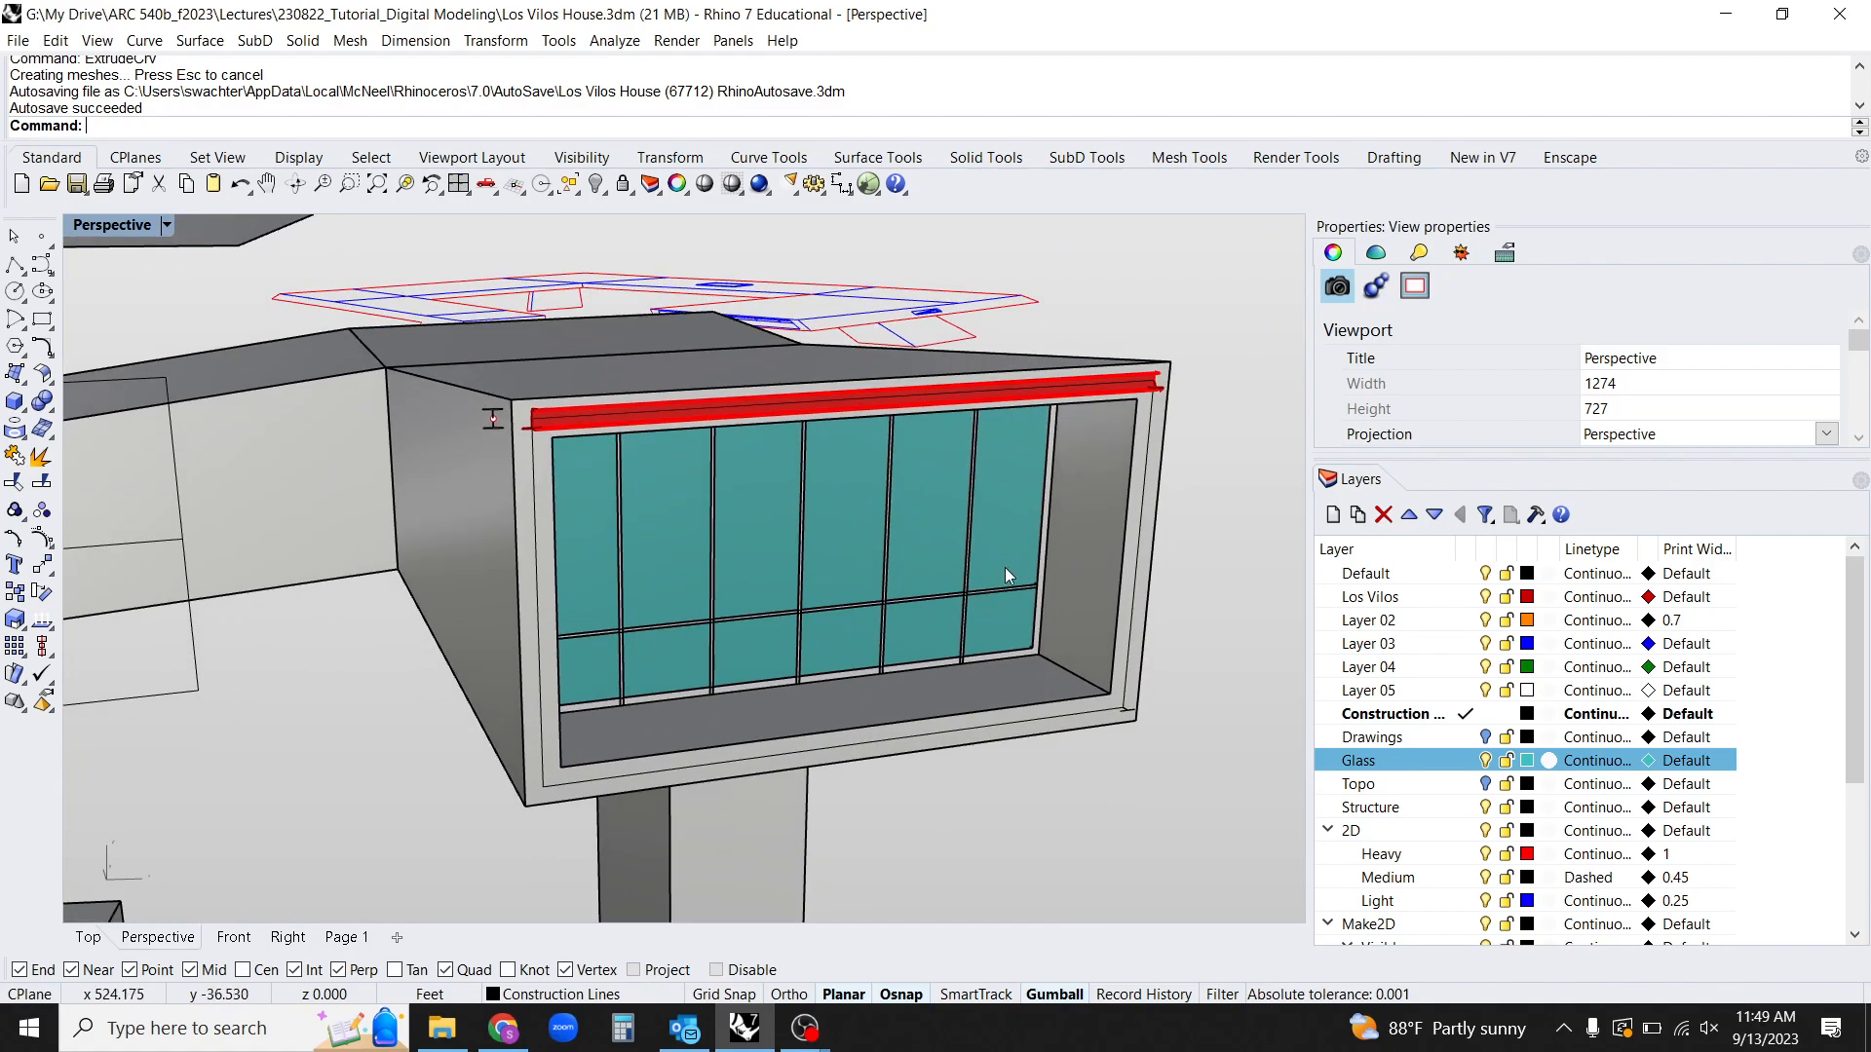
Delete the horizontal bar and the vertical mullions in front of the large window's glass.
left_click(992, 518)
right_click_drag(976, 612, 1051, 337)
left_click(991, 382)
key("Delete")
left_click(1015, 598)
key("Delete")
left_click(856, 589)
type("D")
key("Delete")
left_click(726, 606)
type("D")
key("Delete")
left_click(587, 619)
type("D")
key("Delete")
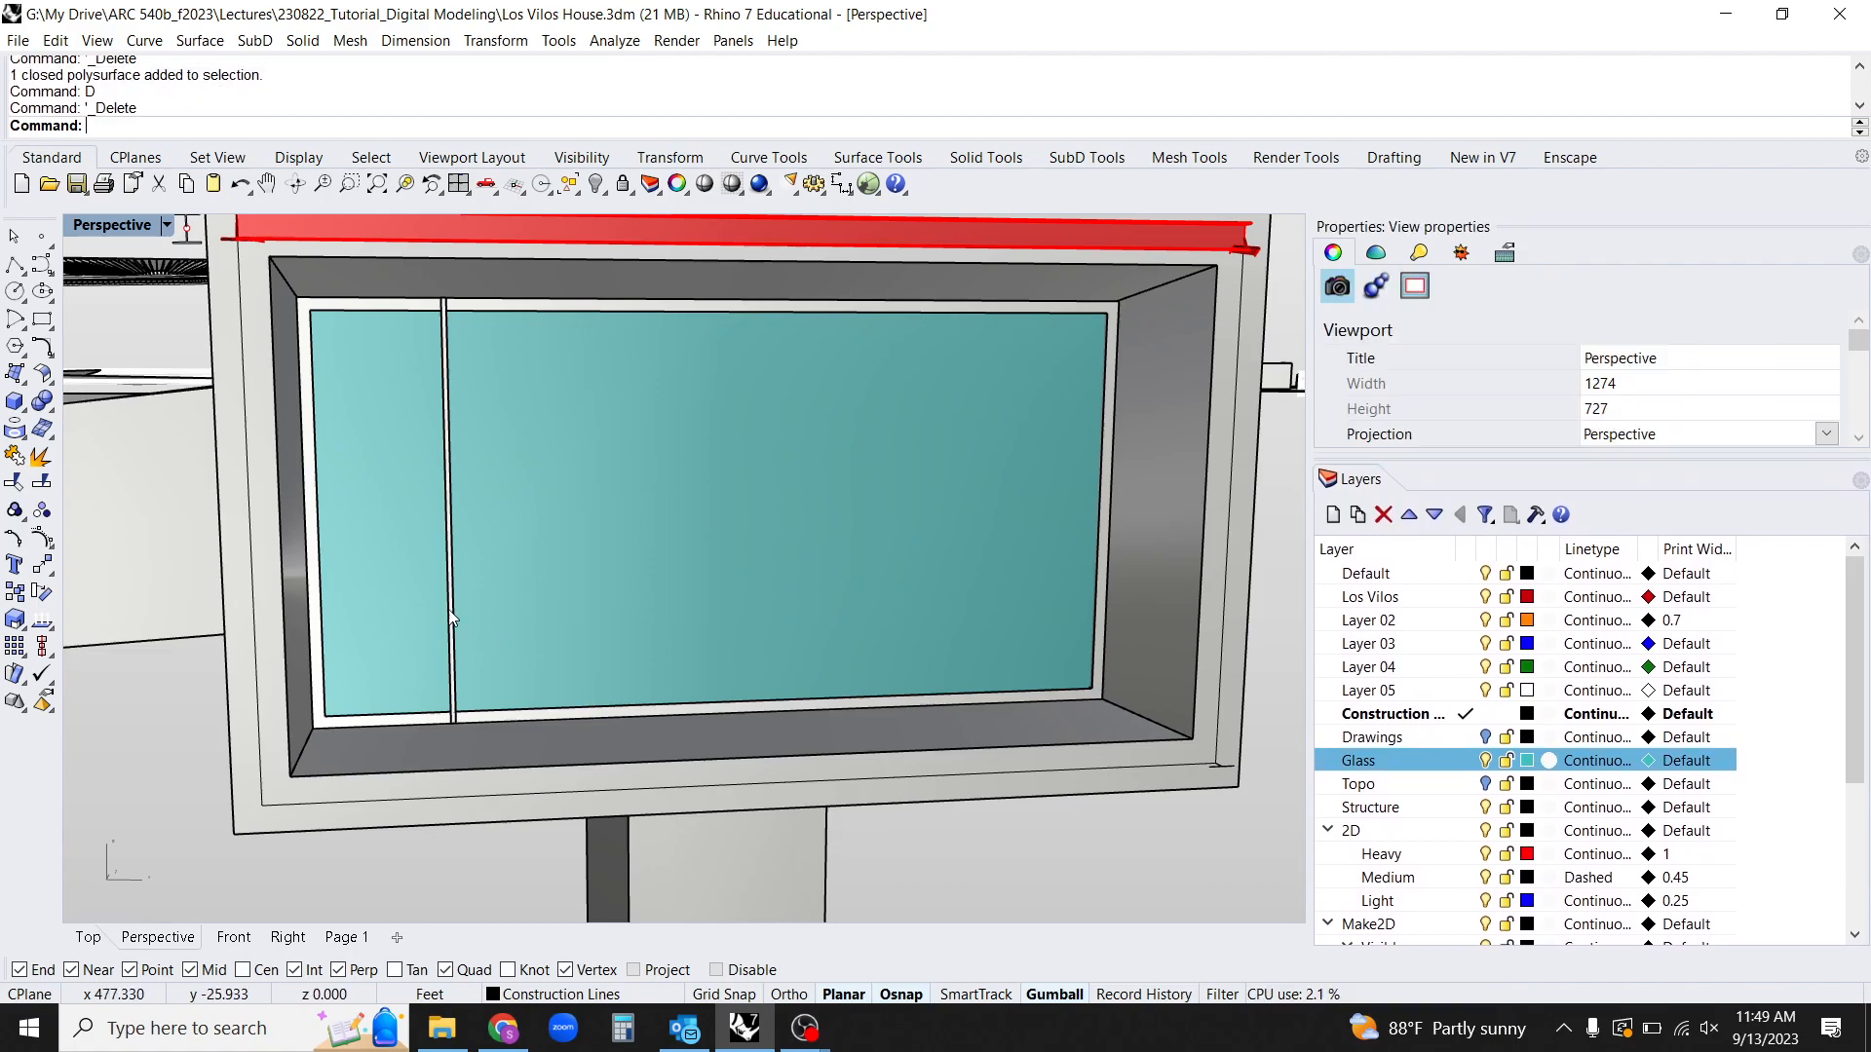
Isolate the large window's glass pane so that every other object is hidden, and clear the selection.
right_click_drag(464, 624, 633, 296)
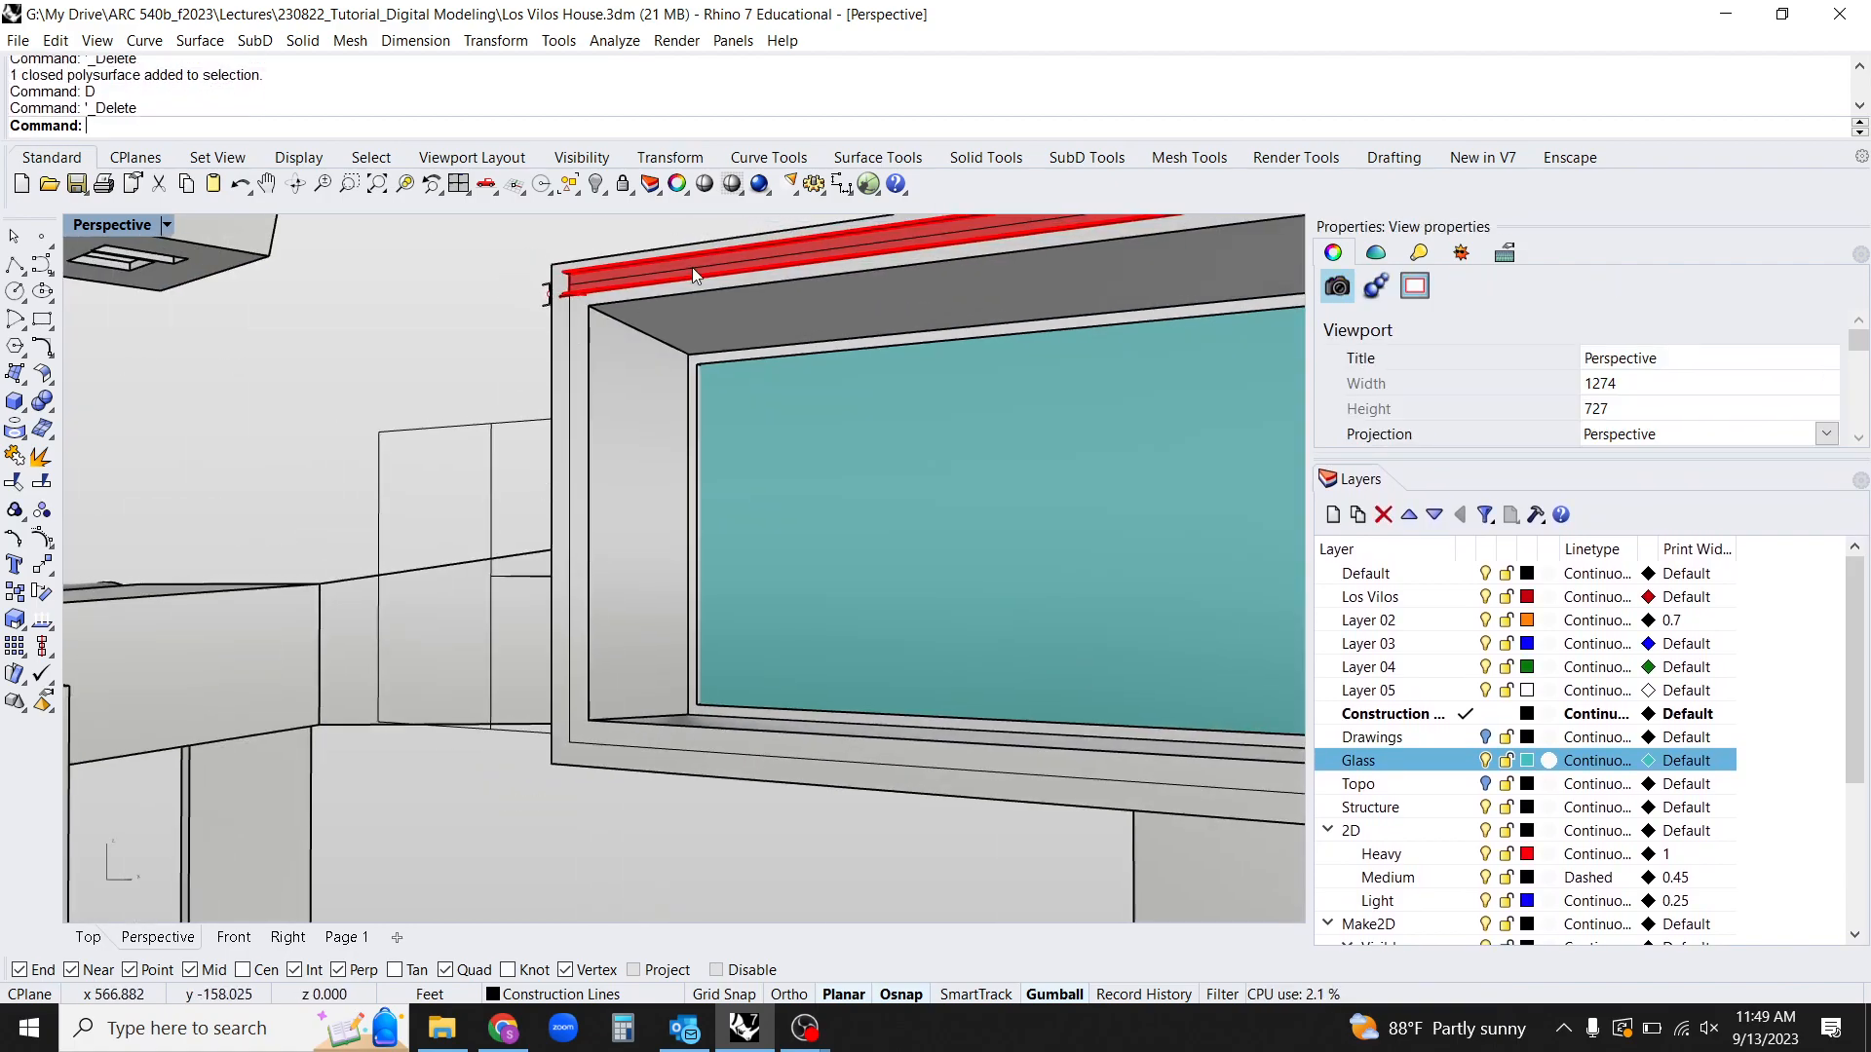
right_click_drag(1139, 620, 913, 594)
right_click_drag(907, 603, 938, 310)
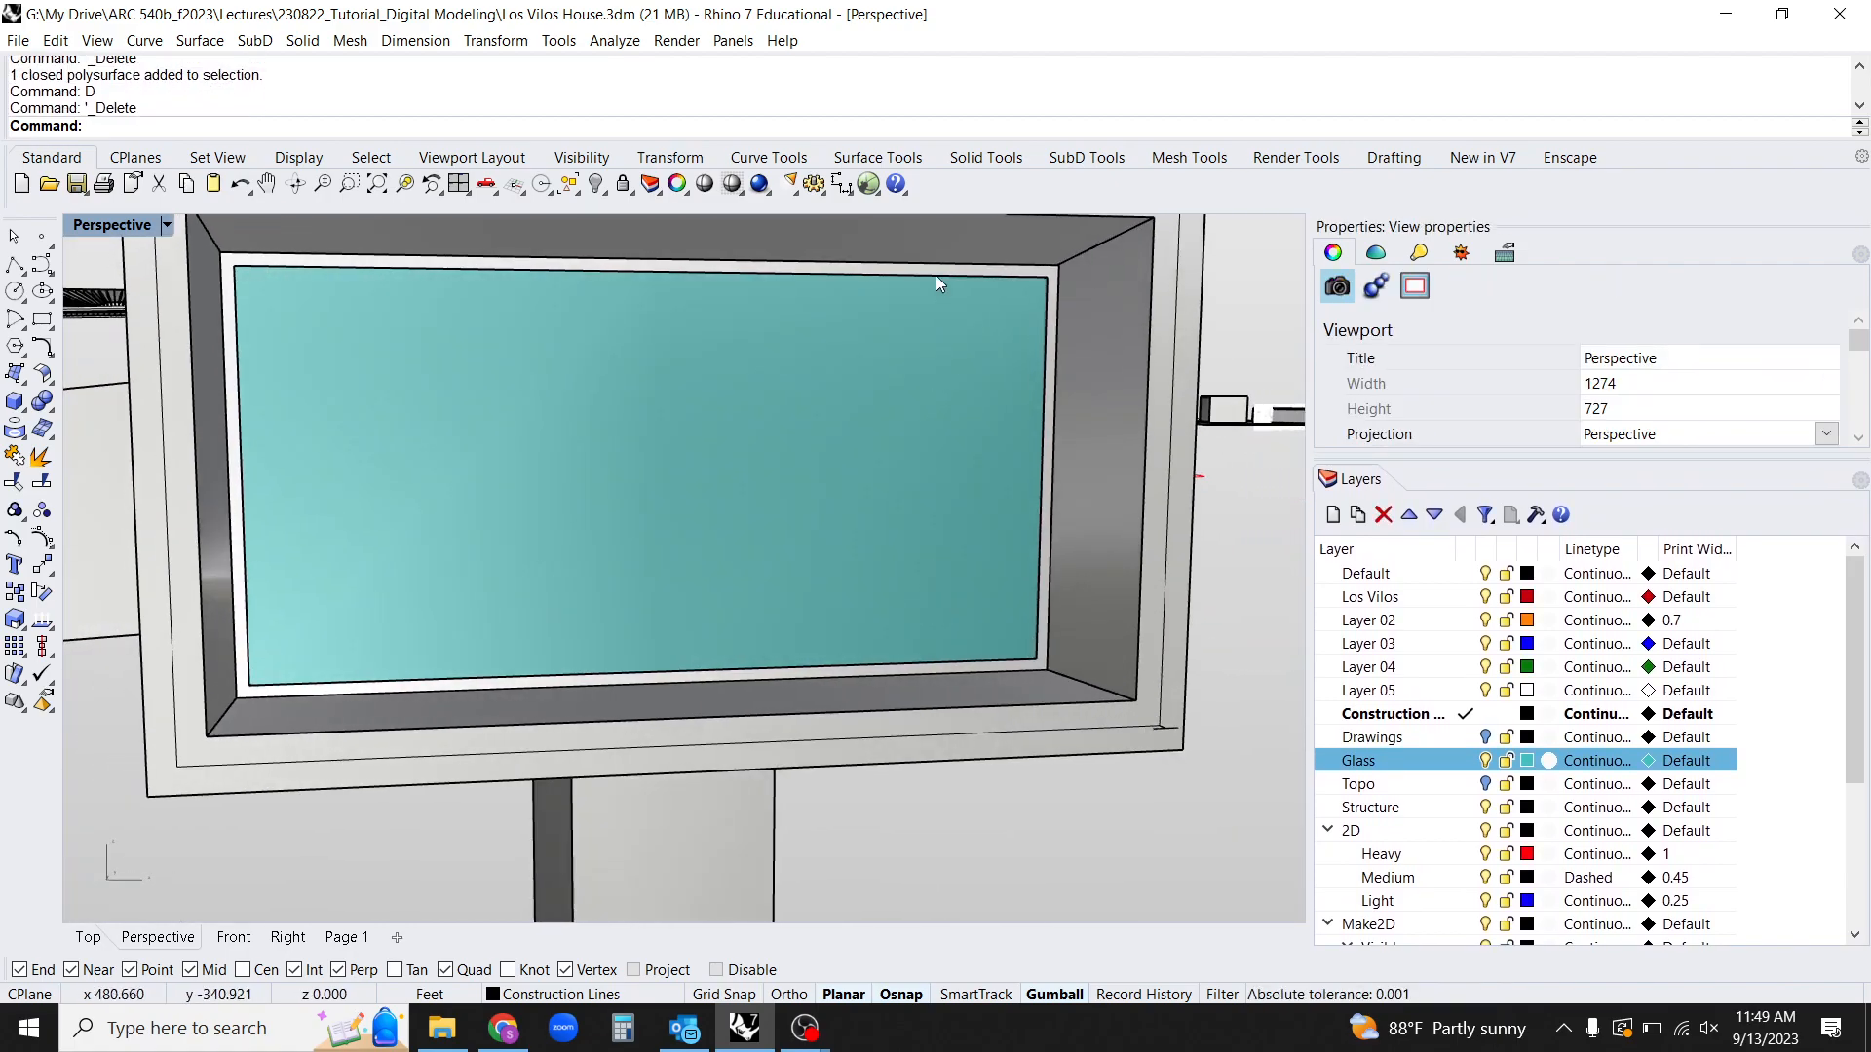
mouse_move(969, 610)
right_mouse_down()
mouse_move(930, 609)
mouse_move(912, 581)
mouse_move(932, 647)
mouse_move(911, 630)
mouse_move(938, 582)
mouse_move(915, 586)
mouse_move(941, 604)
right_mouse_up()
left_click(882, 682)
right_click_drag(960, 705, 961, 663)
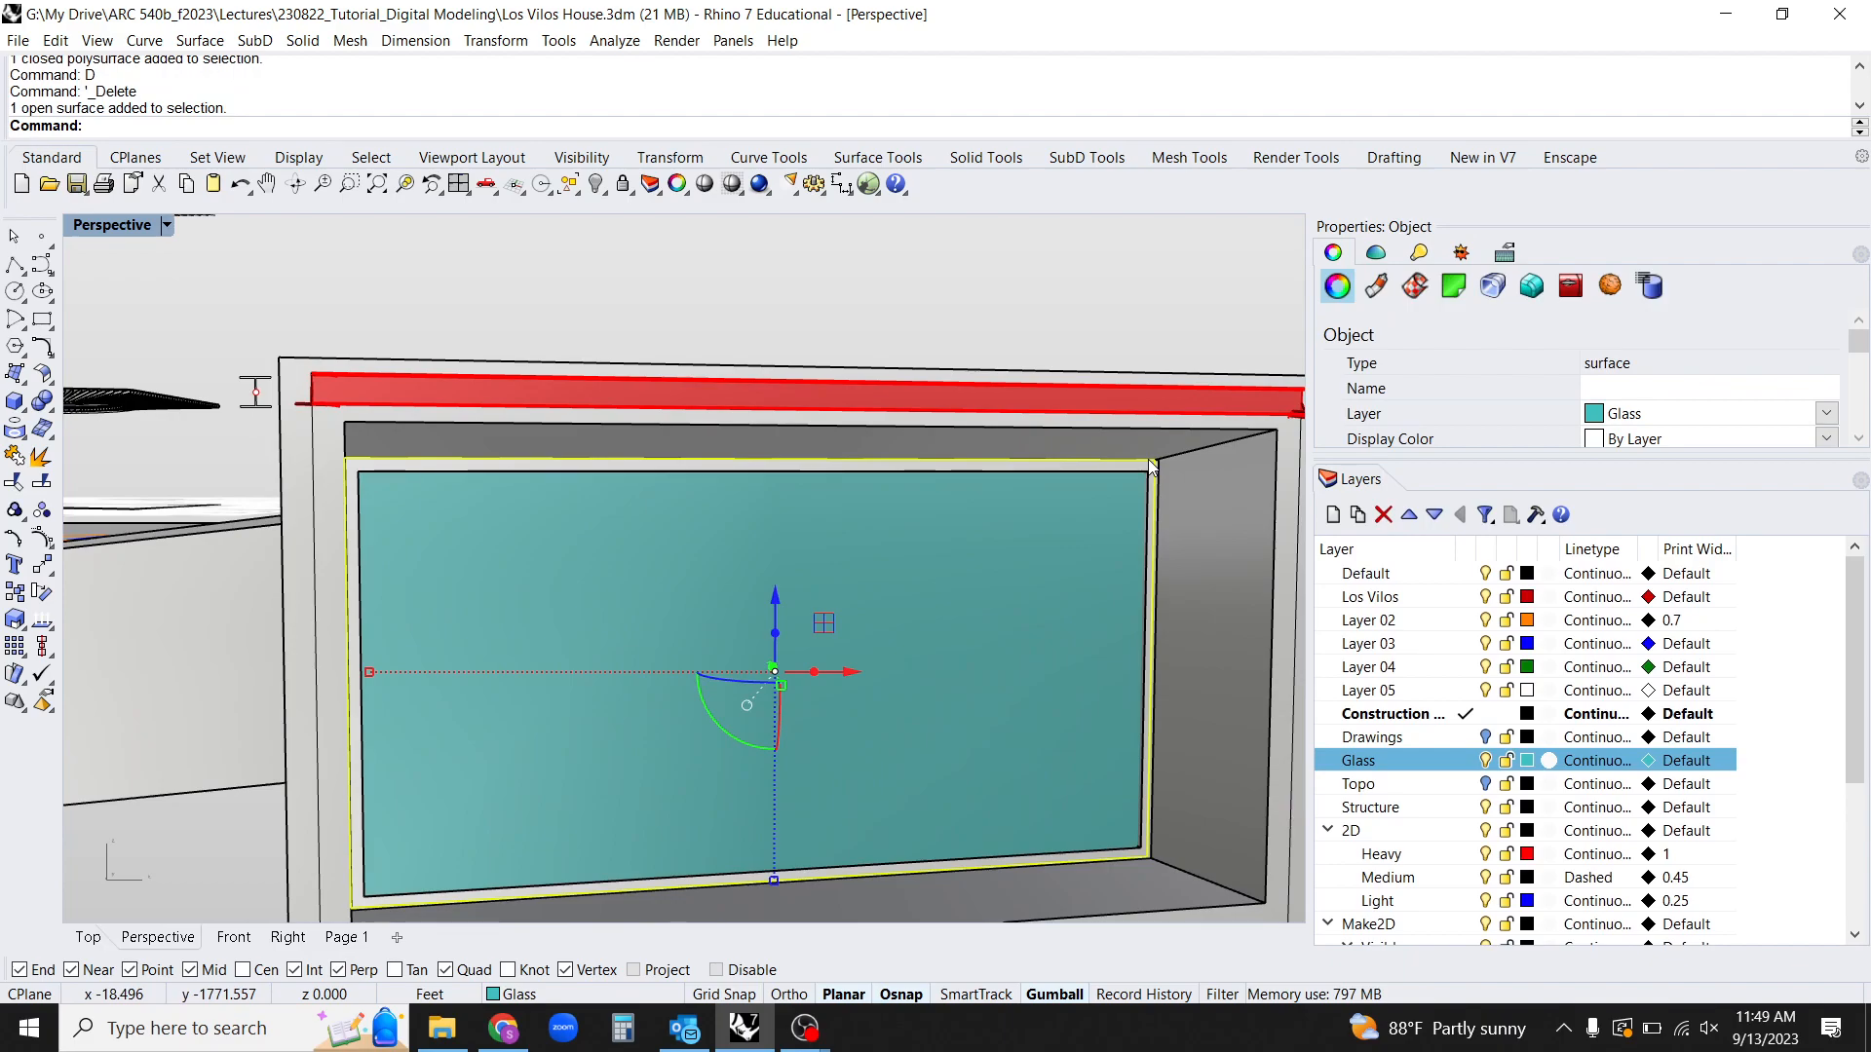
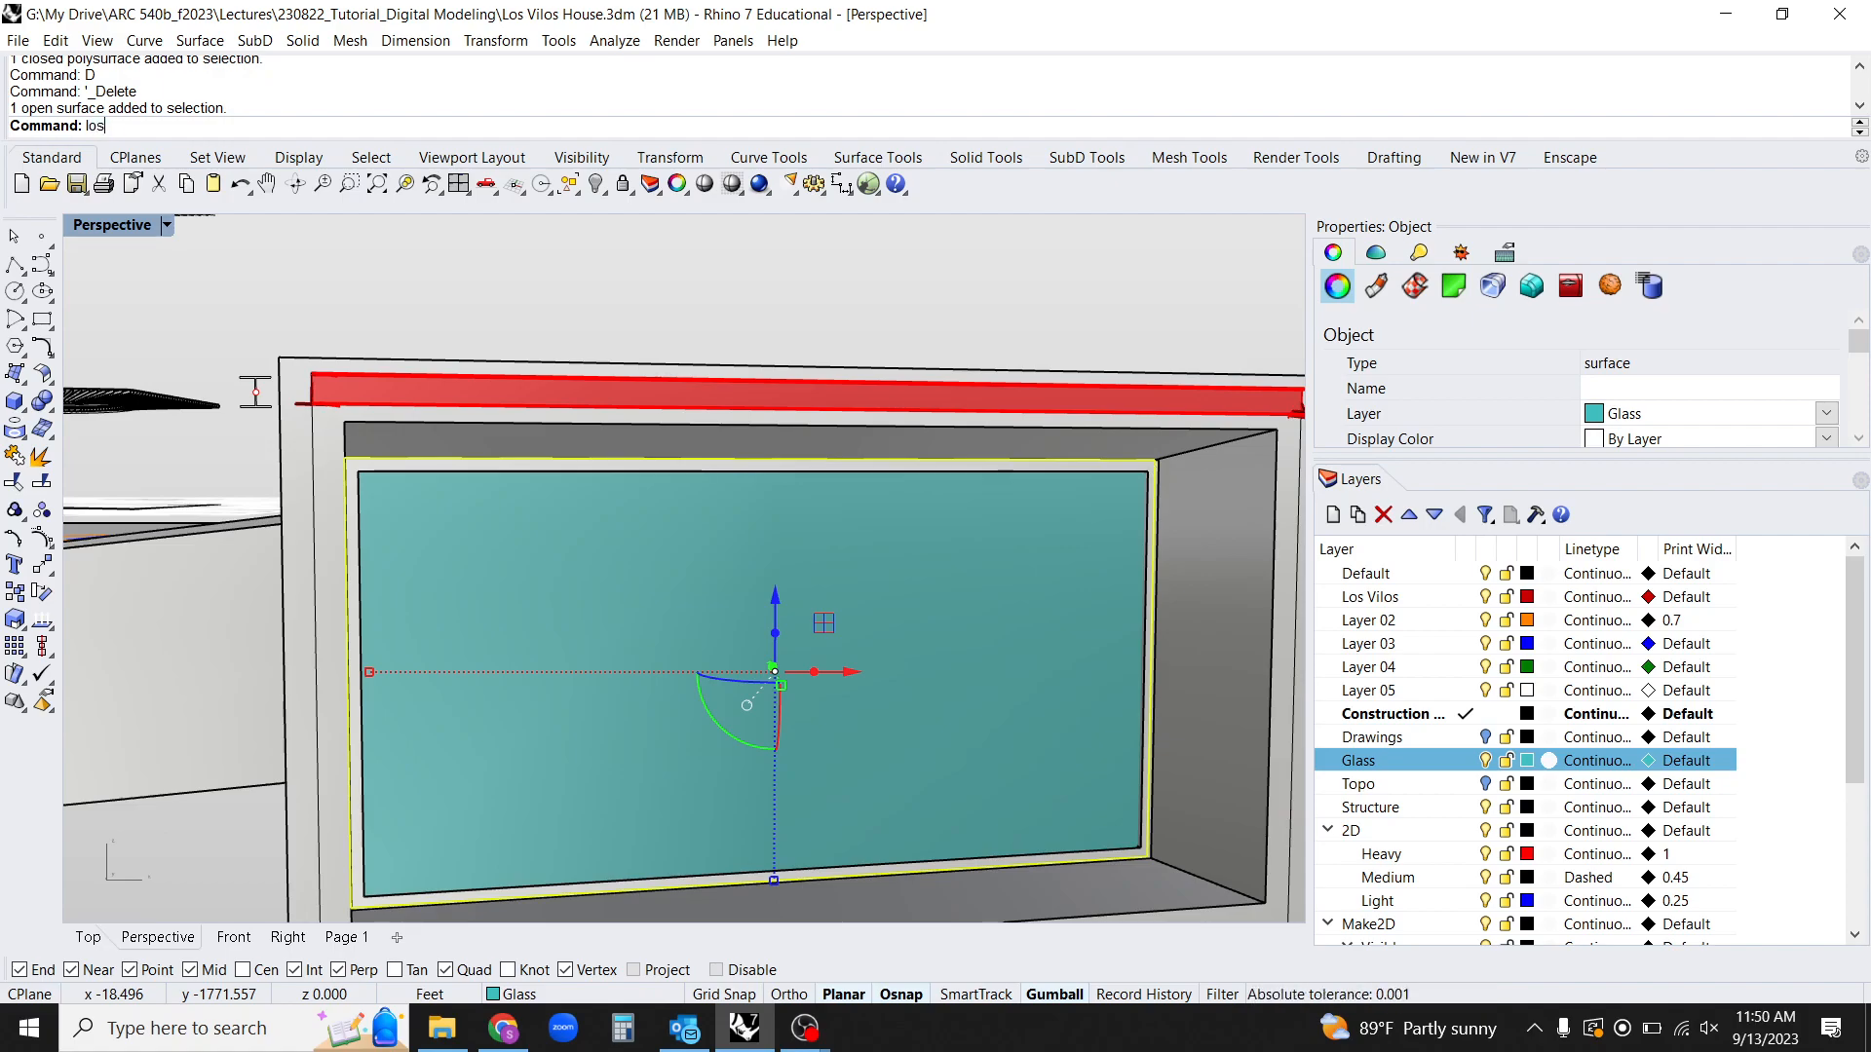
type("late")
key("Return")
type("sol")
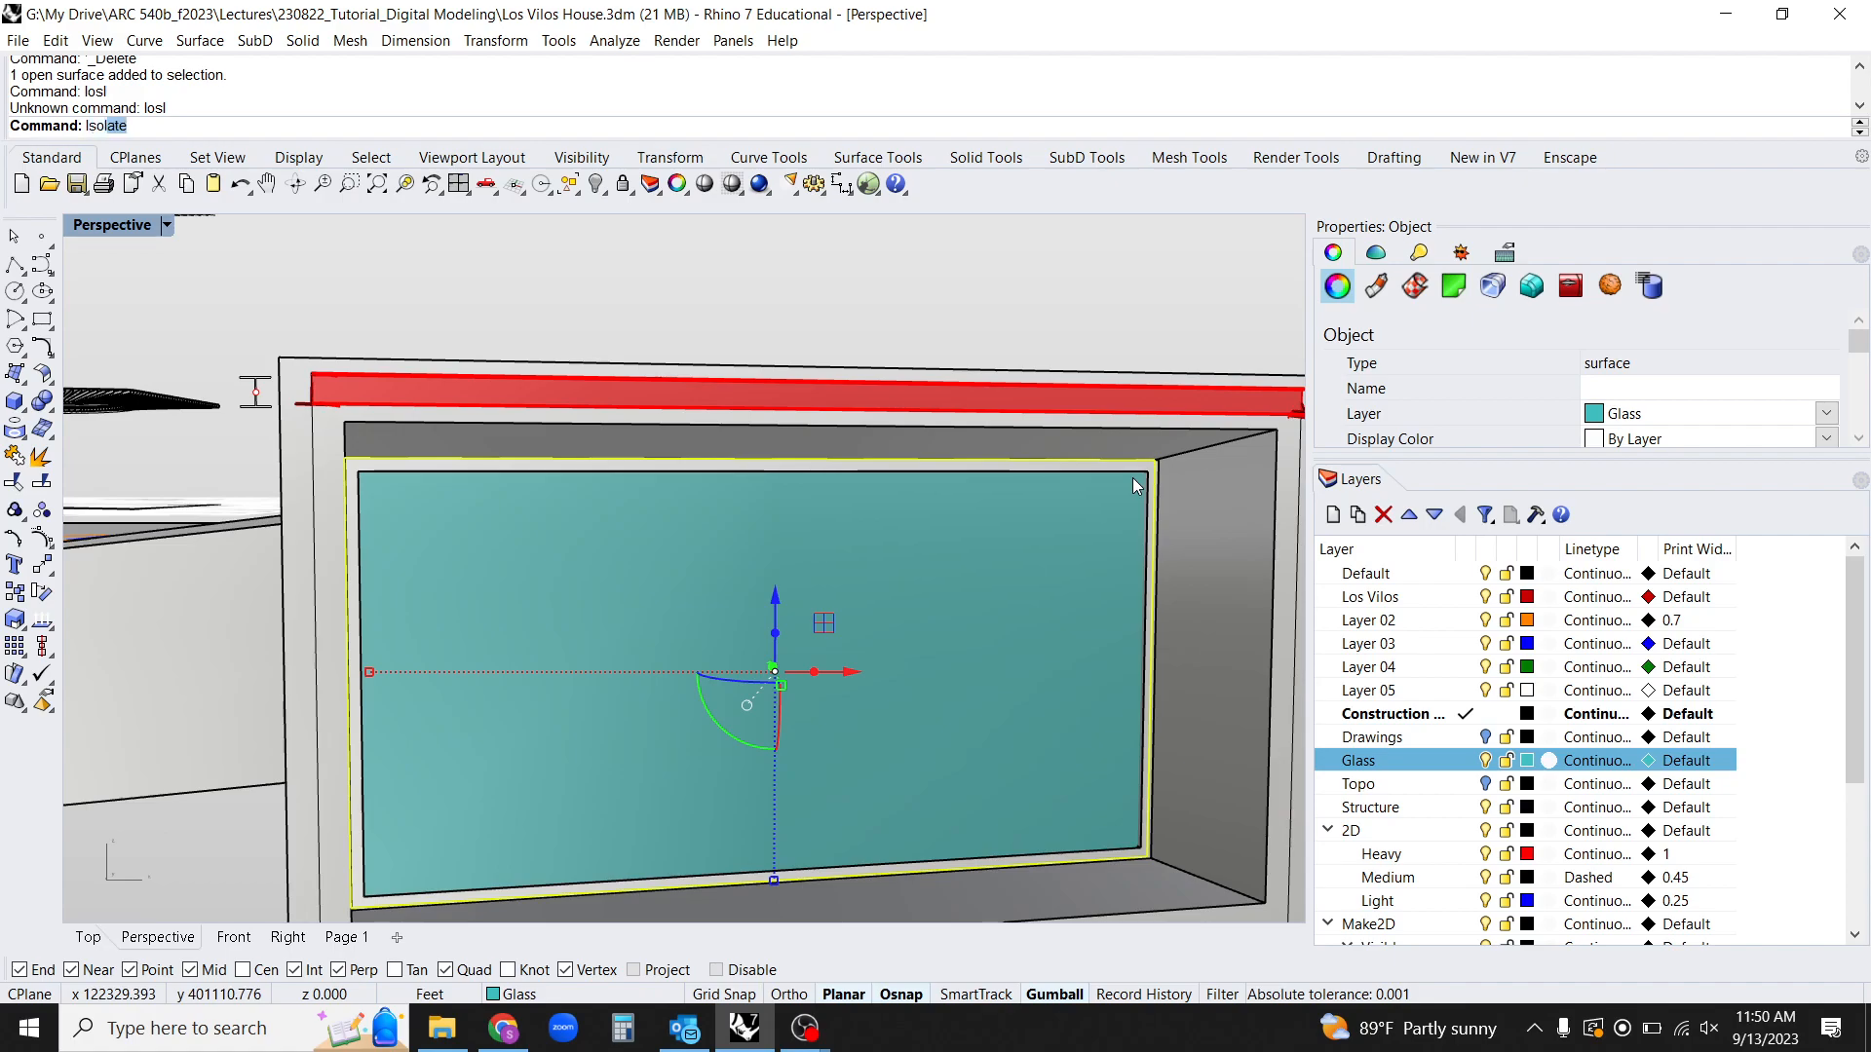
key("Return")
scroll(1044, 478, "down", 4)
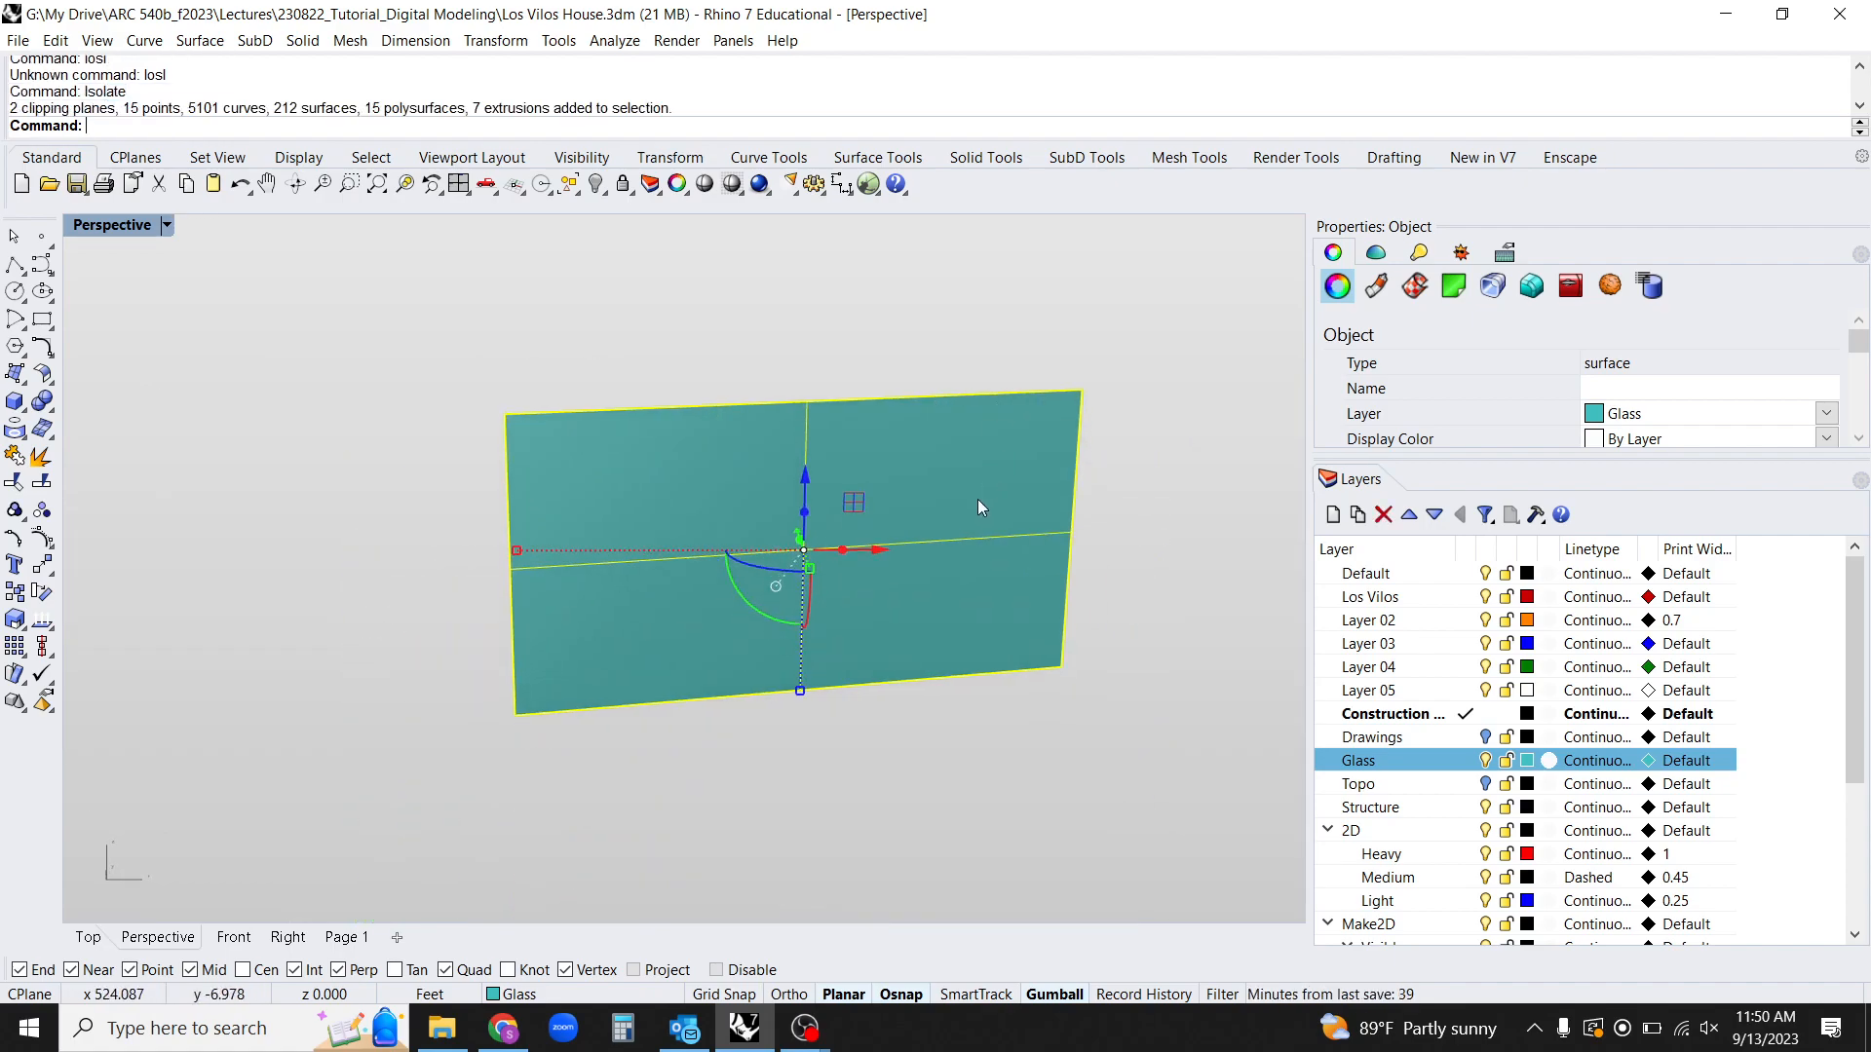
key("Escape")
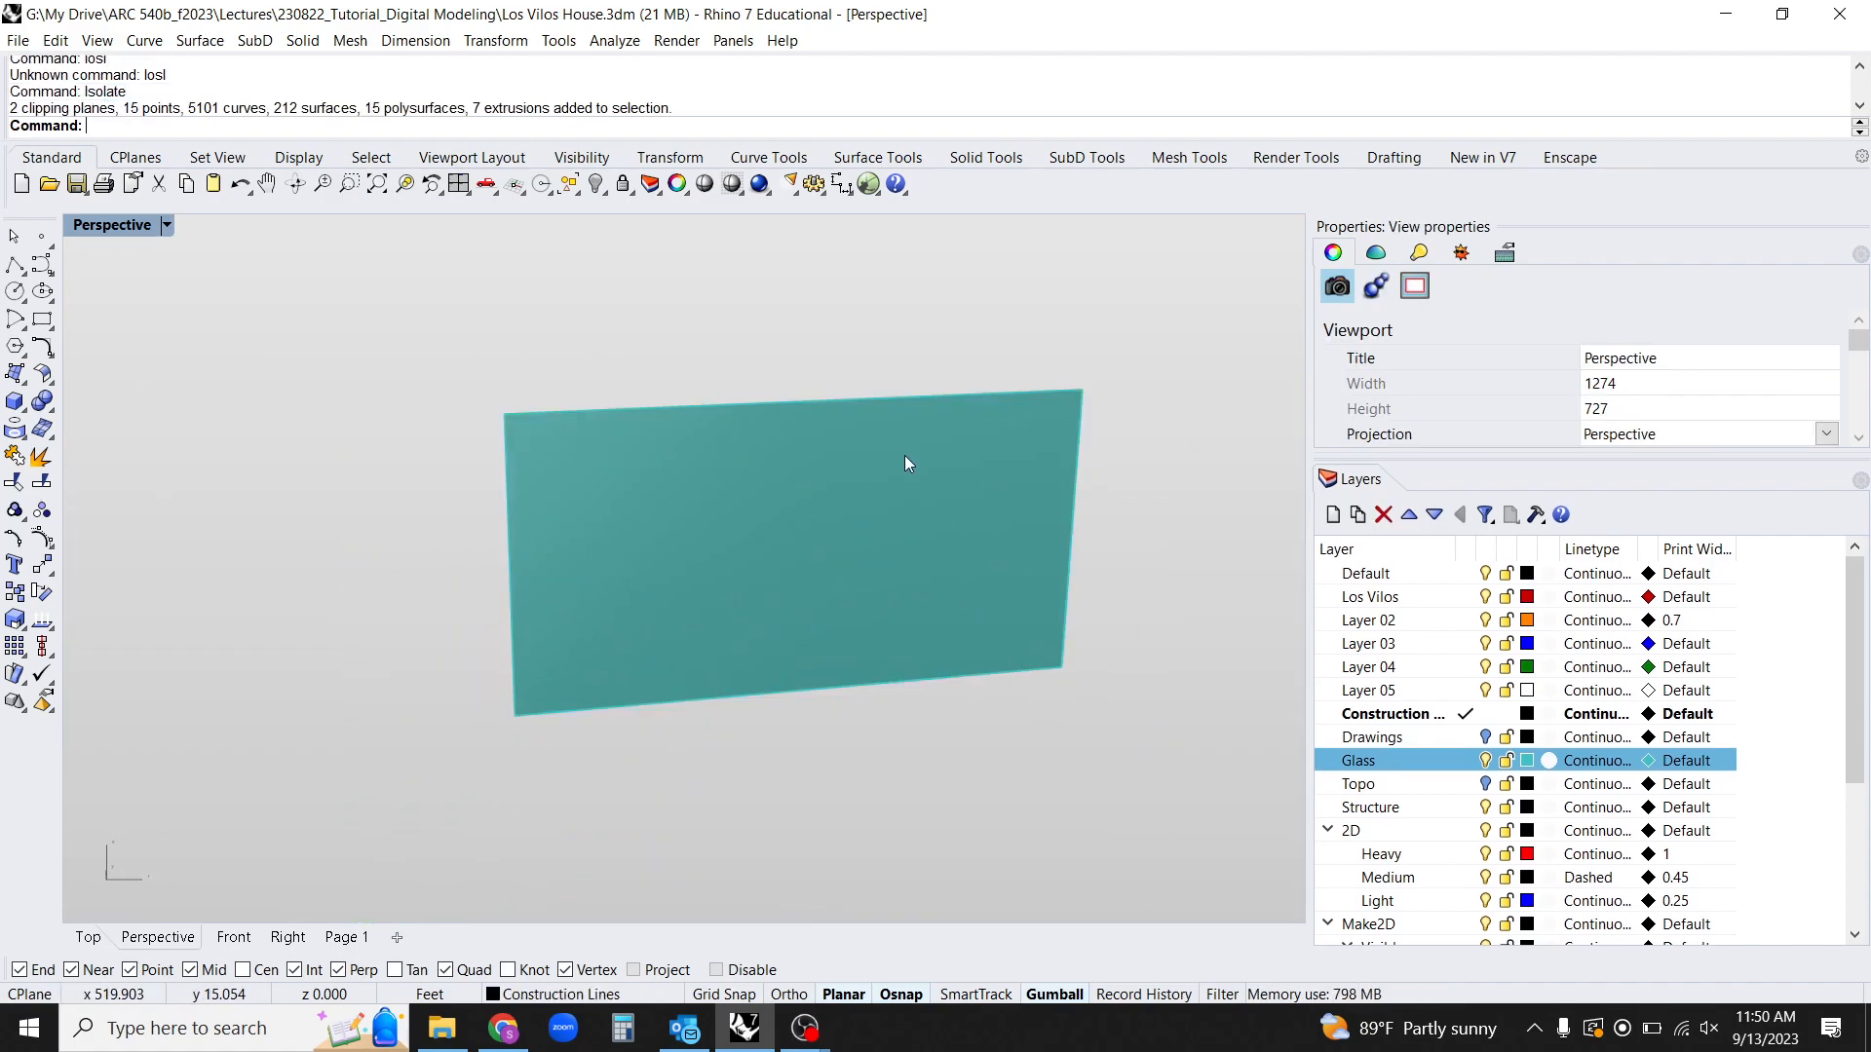
Divide the isolated glass pane's upper edge into 6 equal segments, marking the division points.
type("Divide")
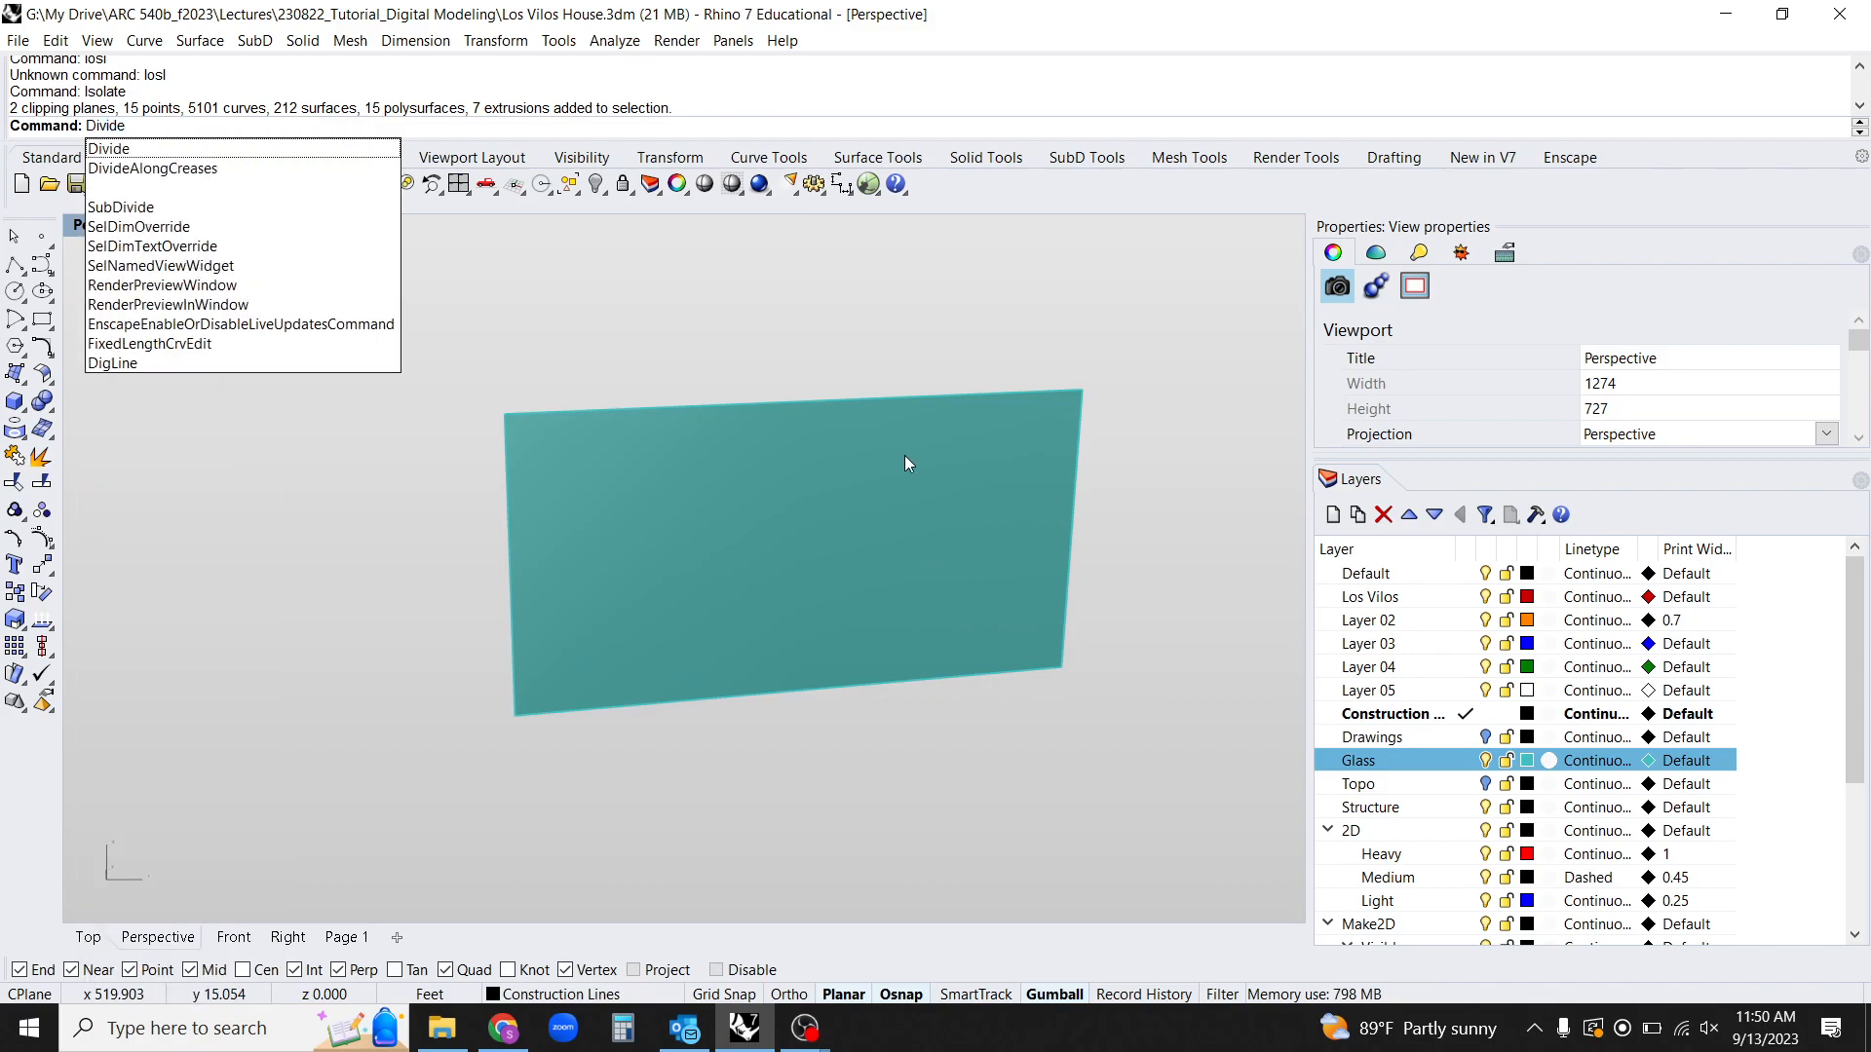
key("Return")
left_click(645, 408)
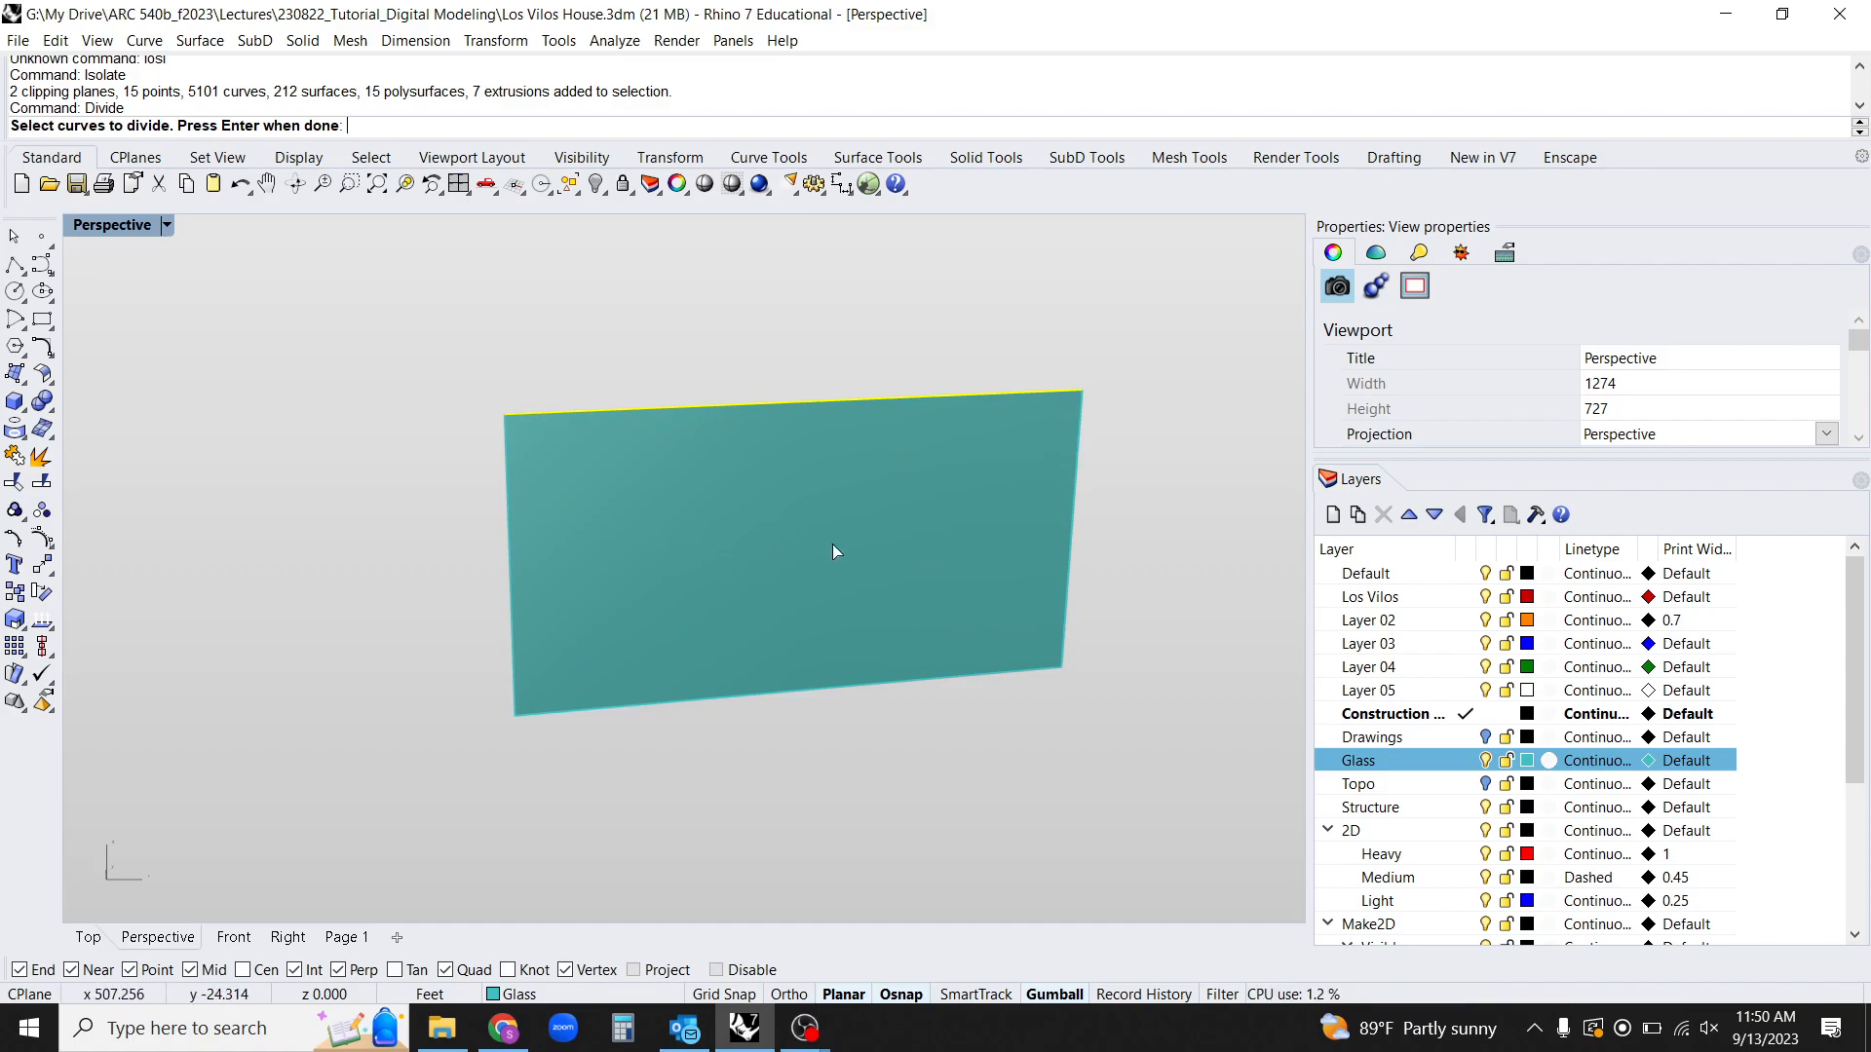
key("Return")
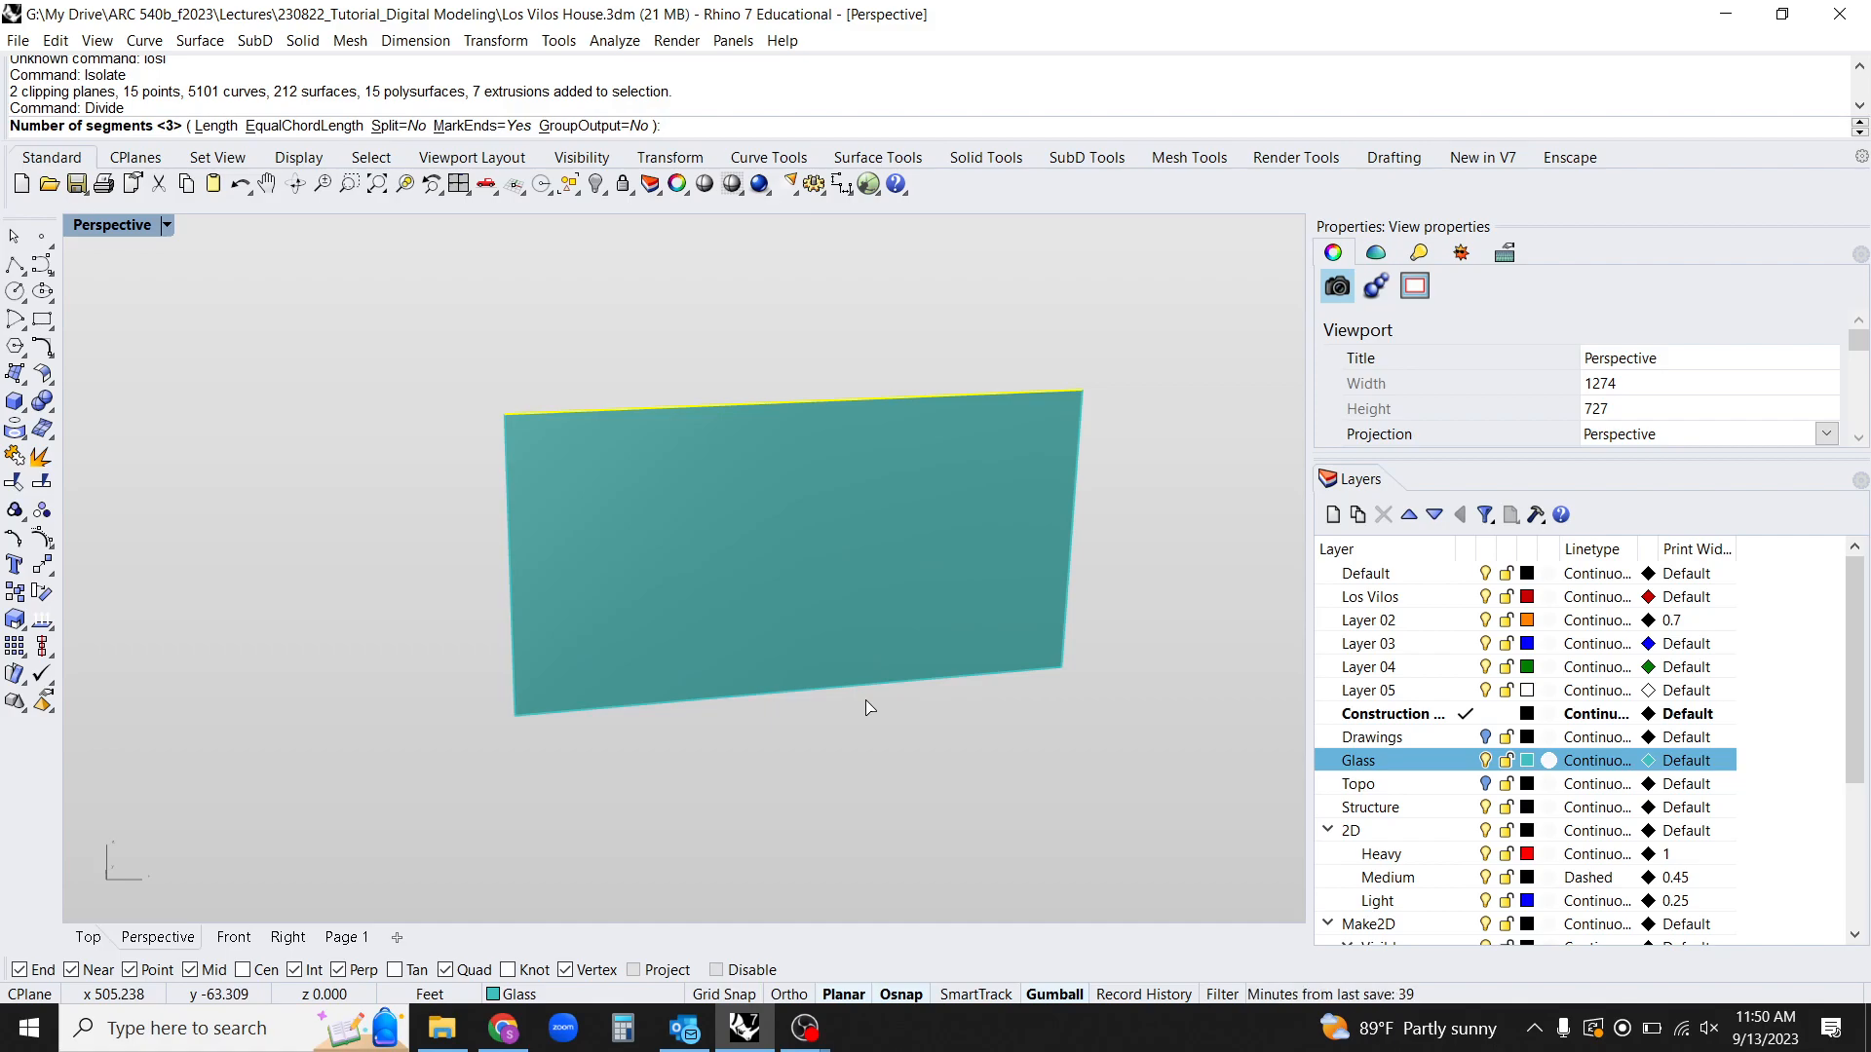
key("Return")
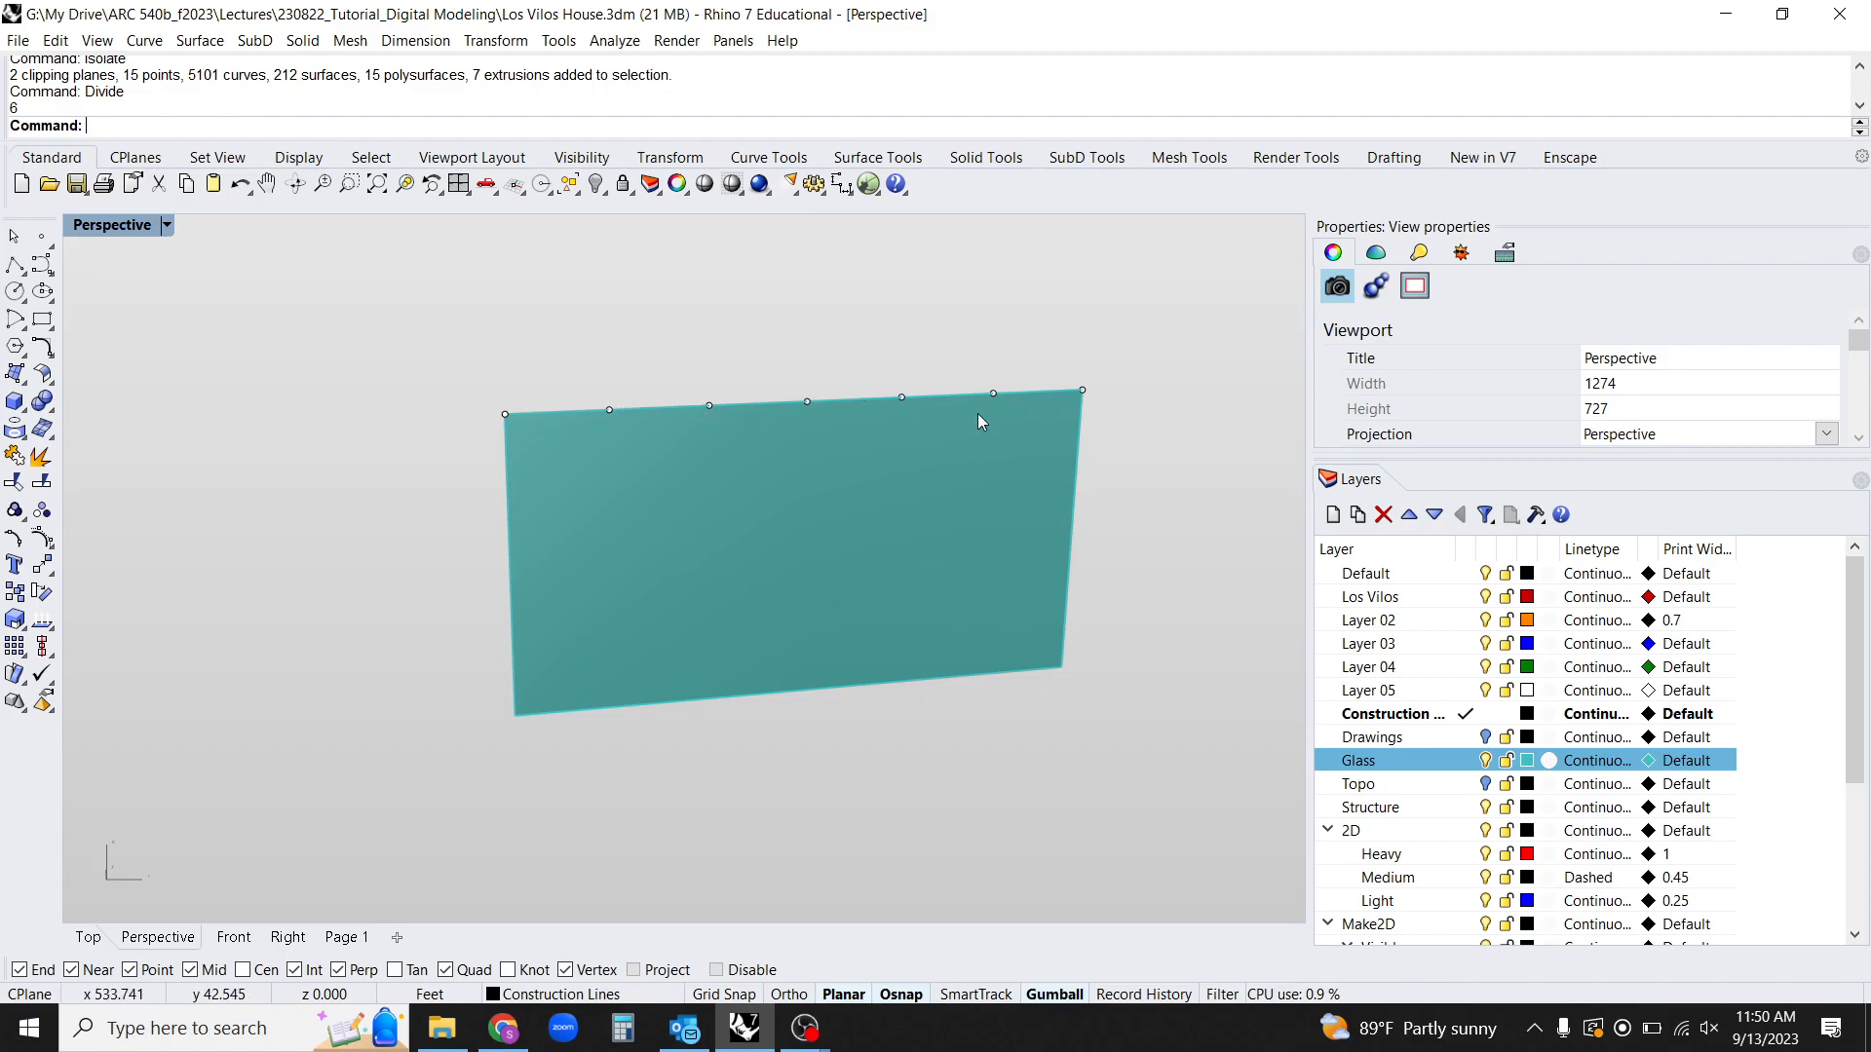
Draw a vertical line from the first interior division point down to the glass pane's lower edge.
right_click_drag(832, 528, 843, 534, "shift")
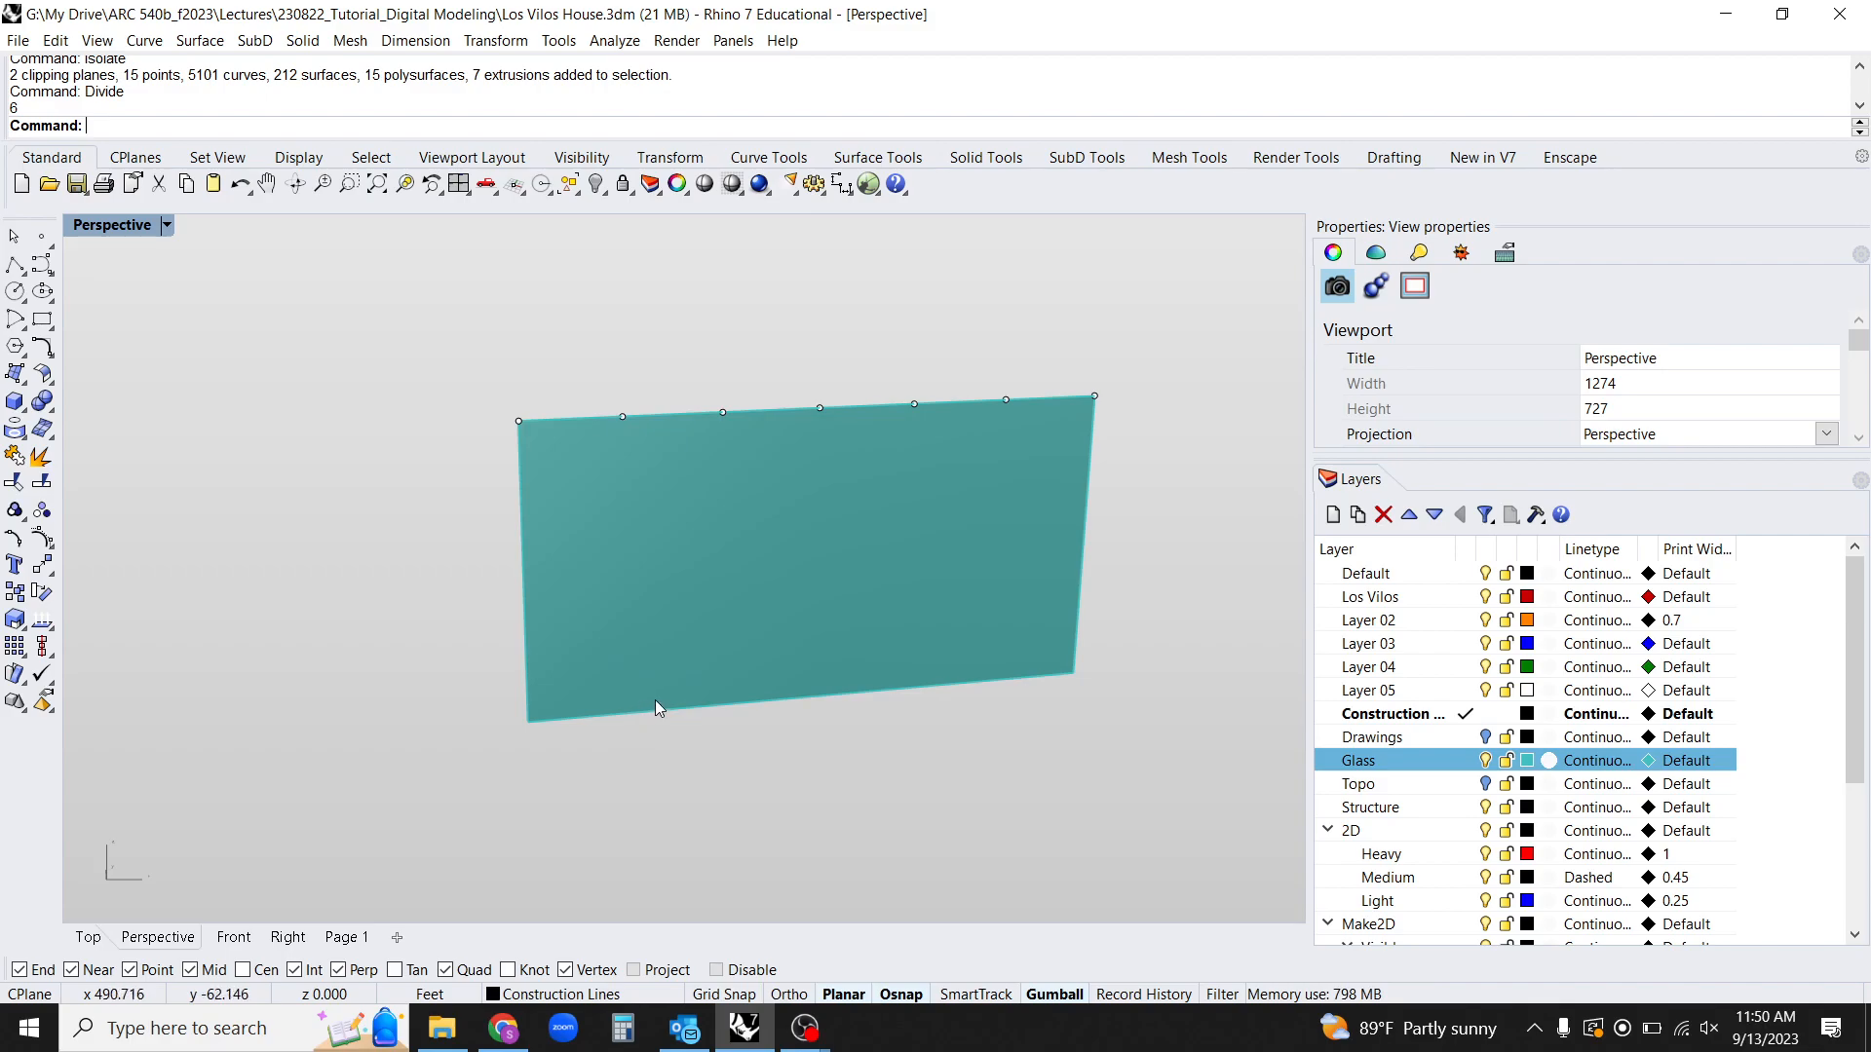
type("line")
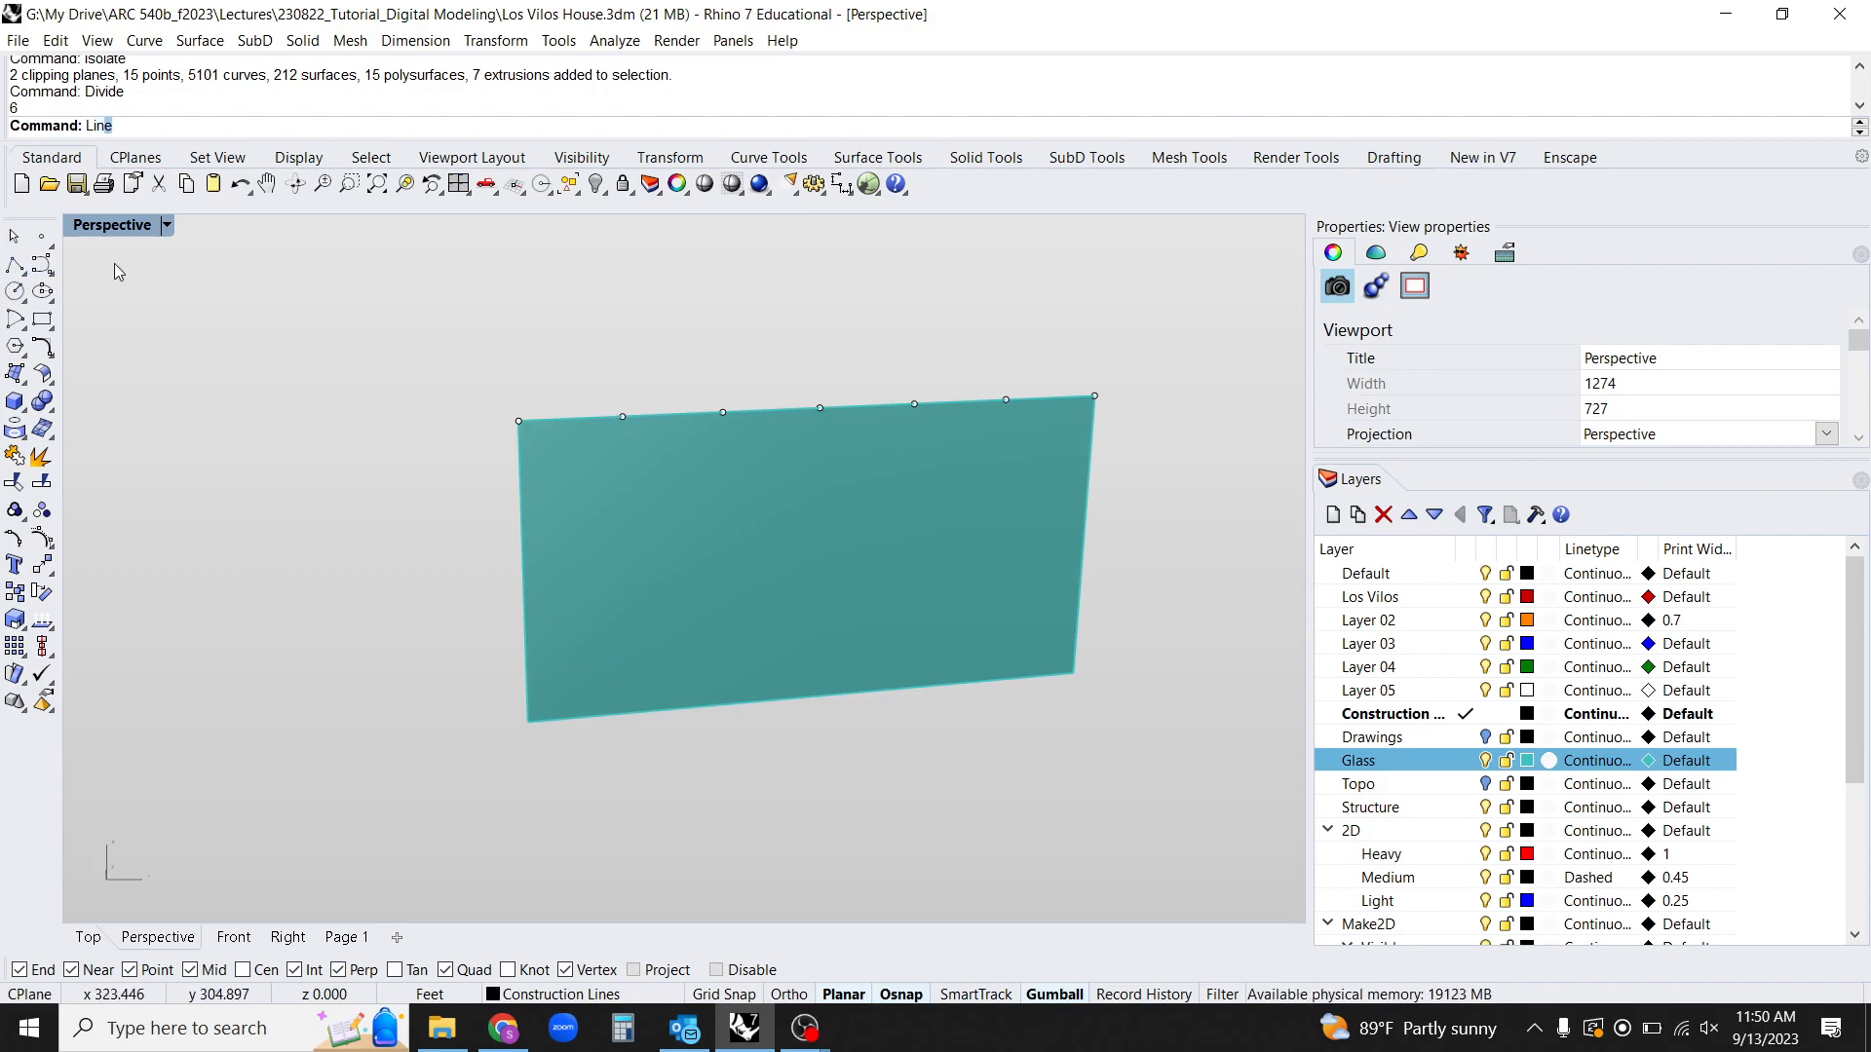
key("Return")
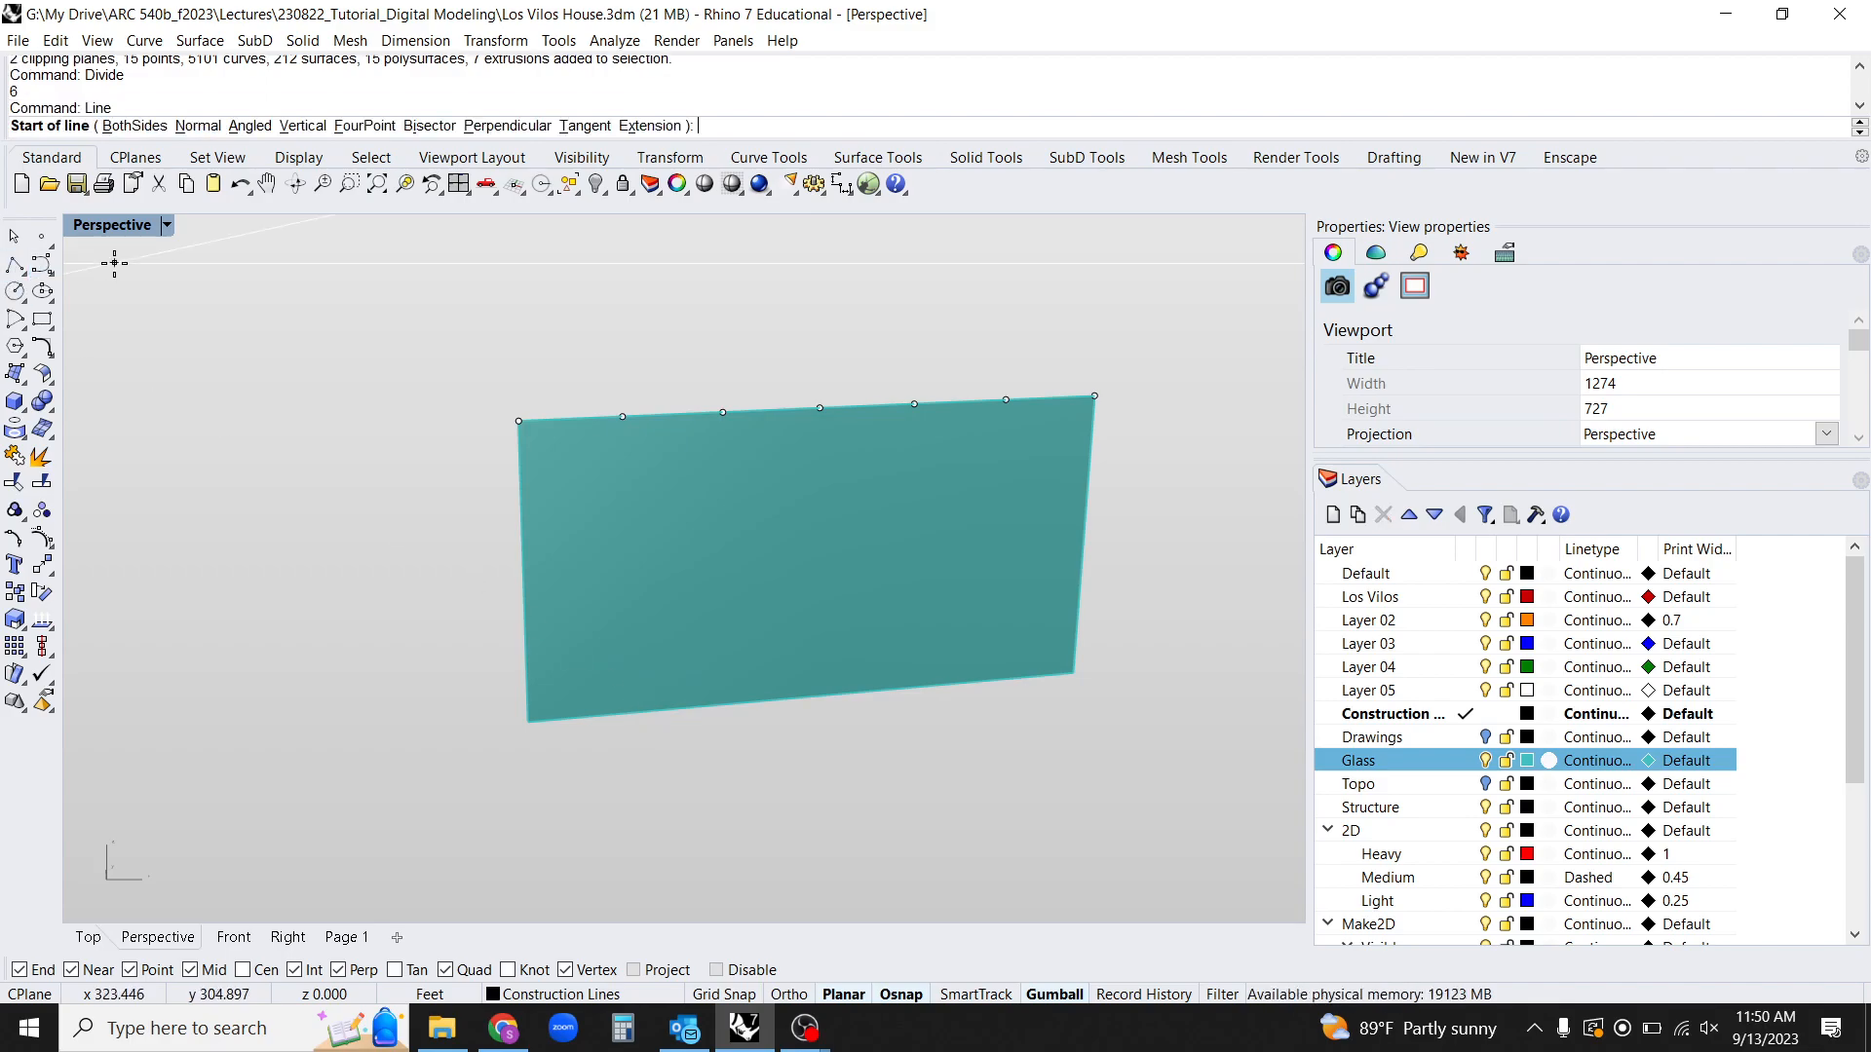
left_click(623, 417)
left_click(635, 741)
right_click(639, 750)
right_click_drag(639, 734, 680, 714)
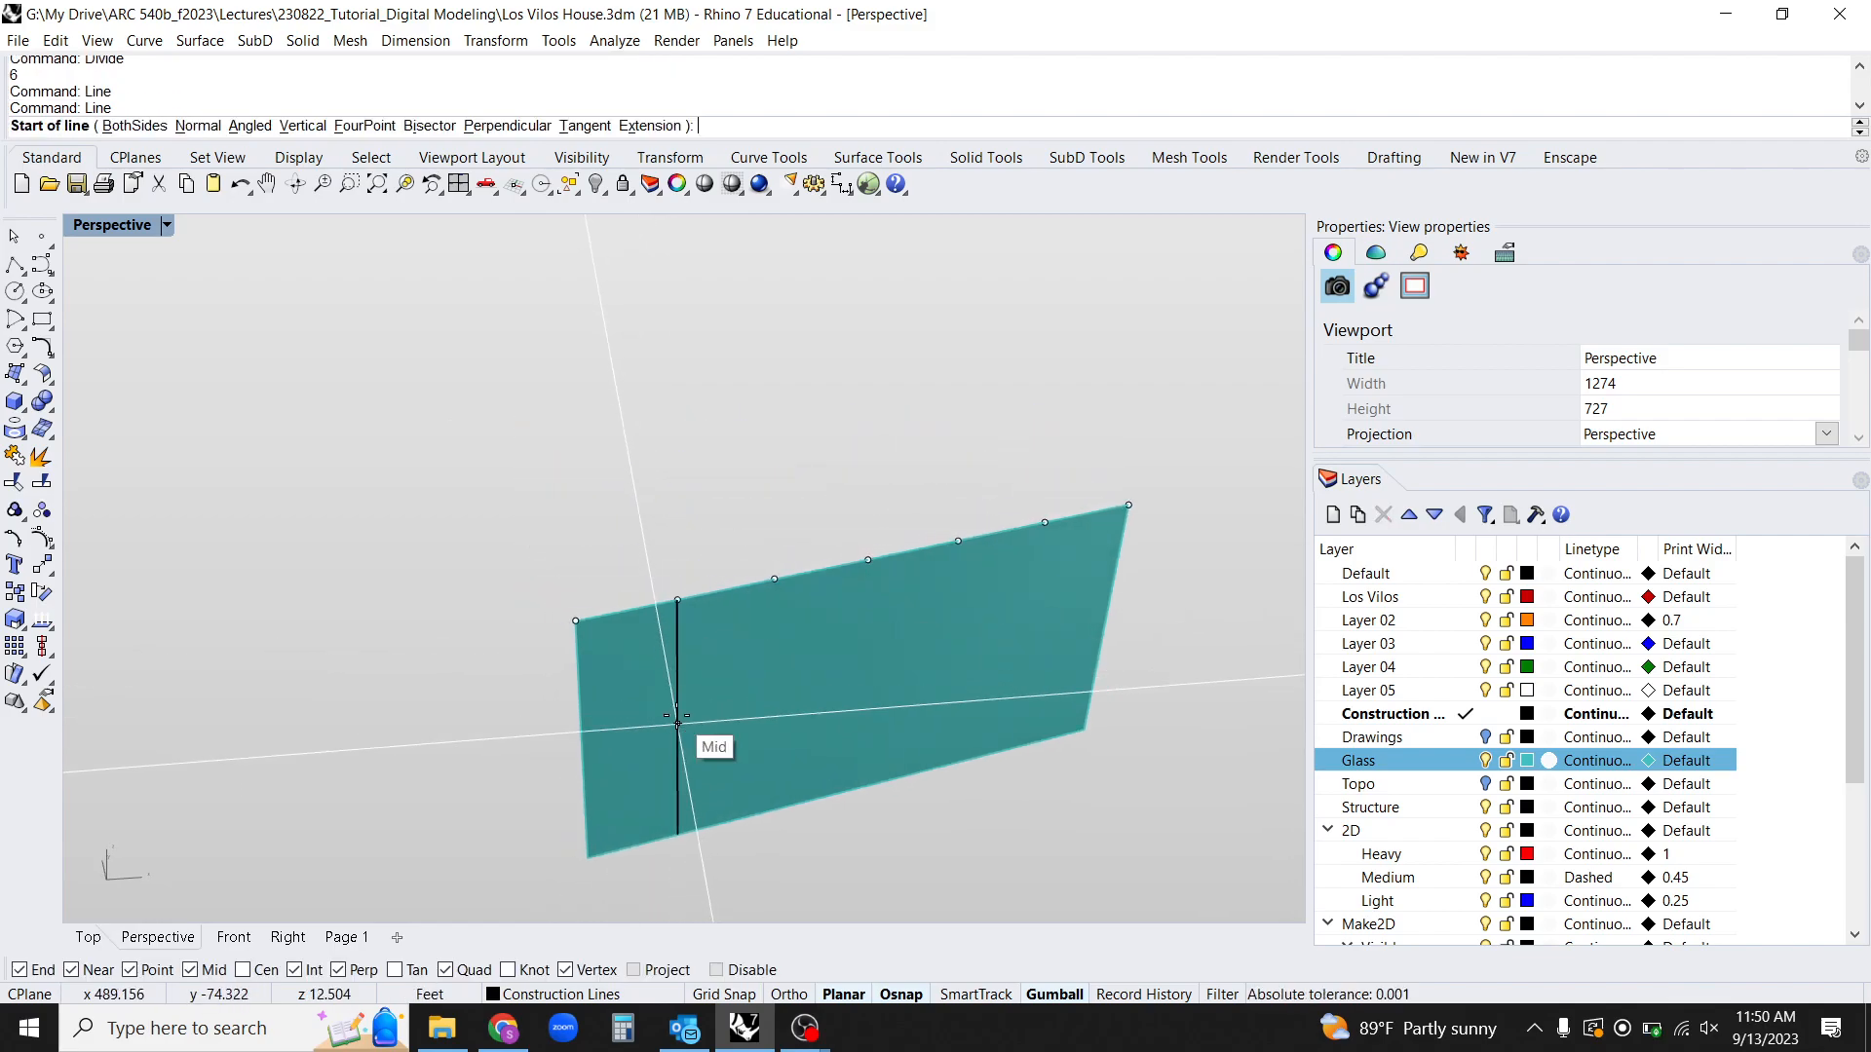
key("Escape")
left_click(676, 744)
right_click(676, 743)
type("extrudecrv")
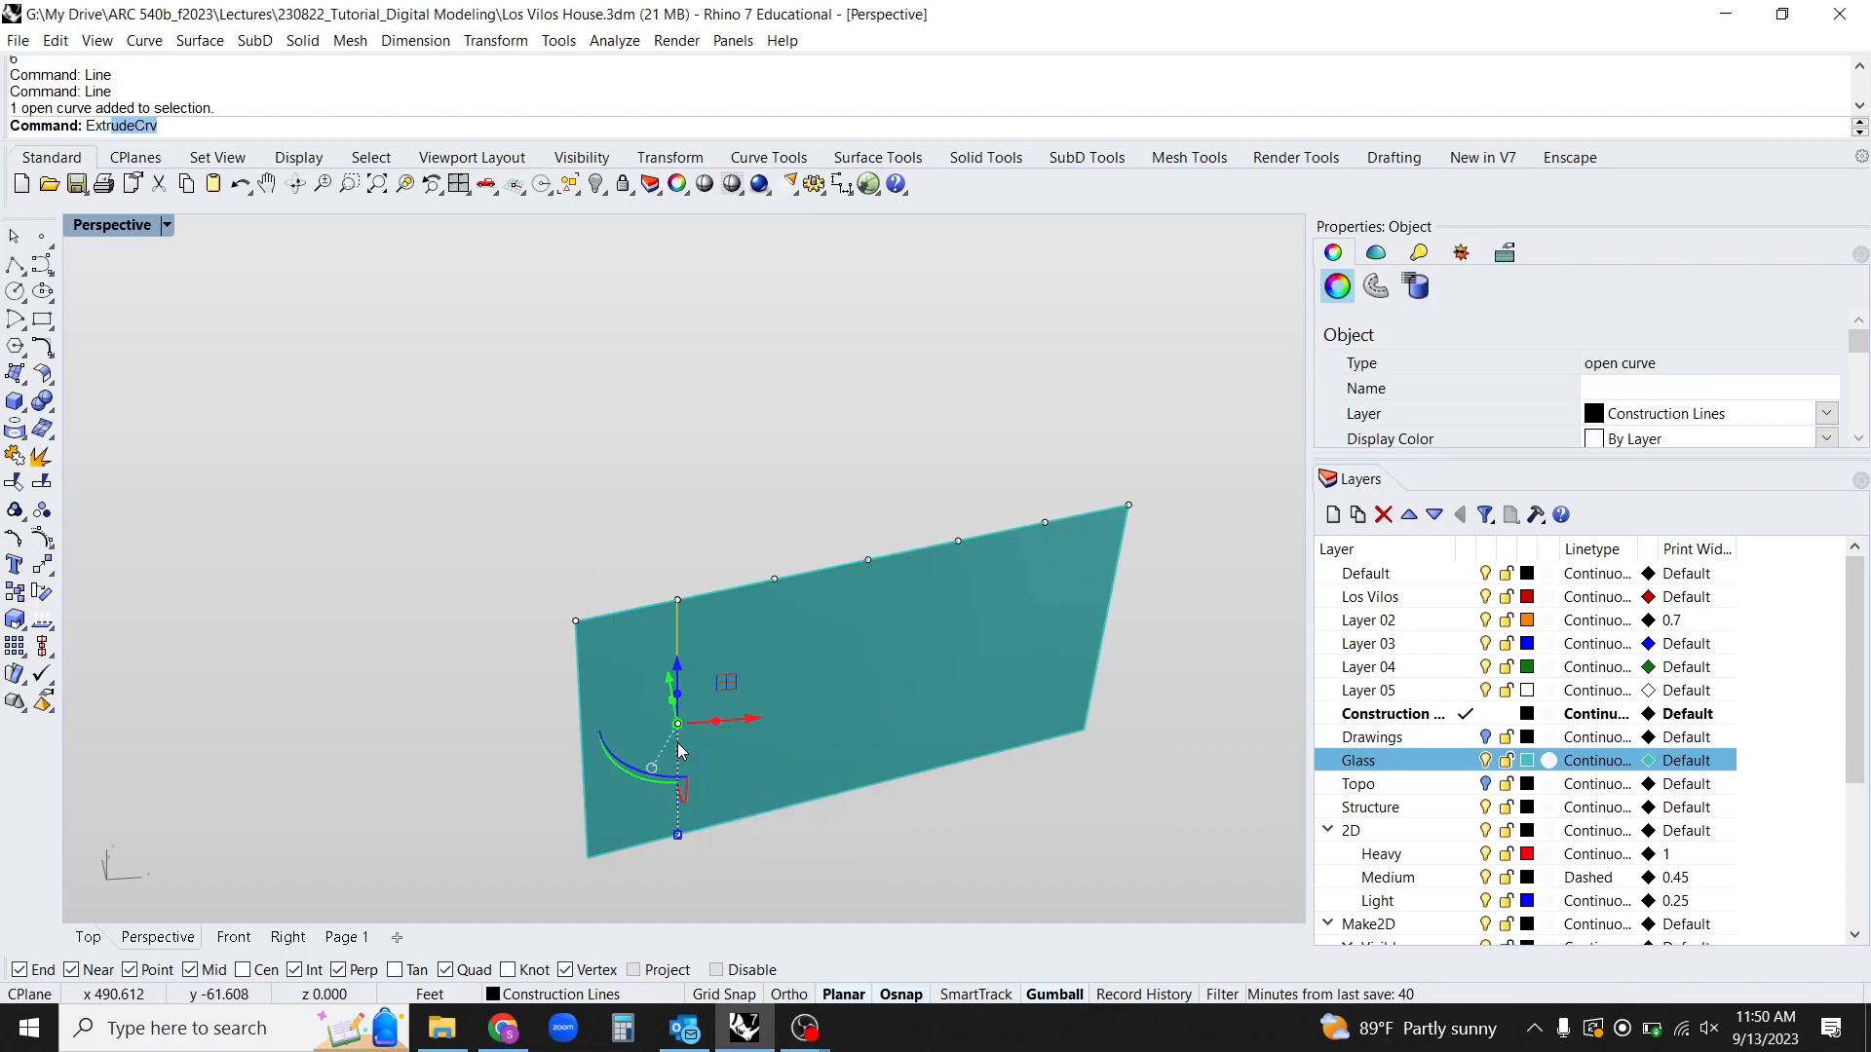
key("Return")
right_click_drag(714, 730, 740, 612)
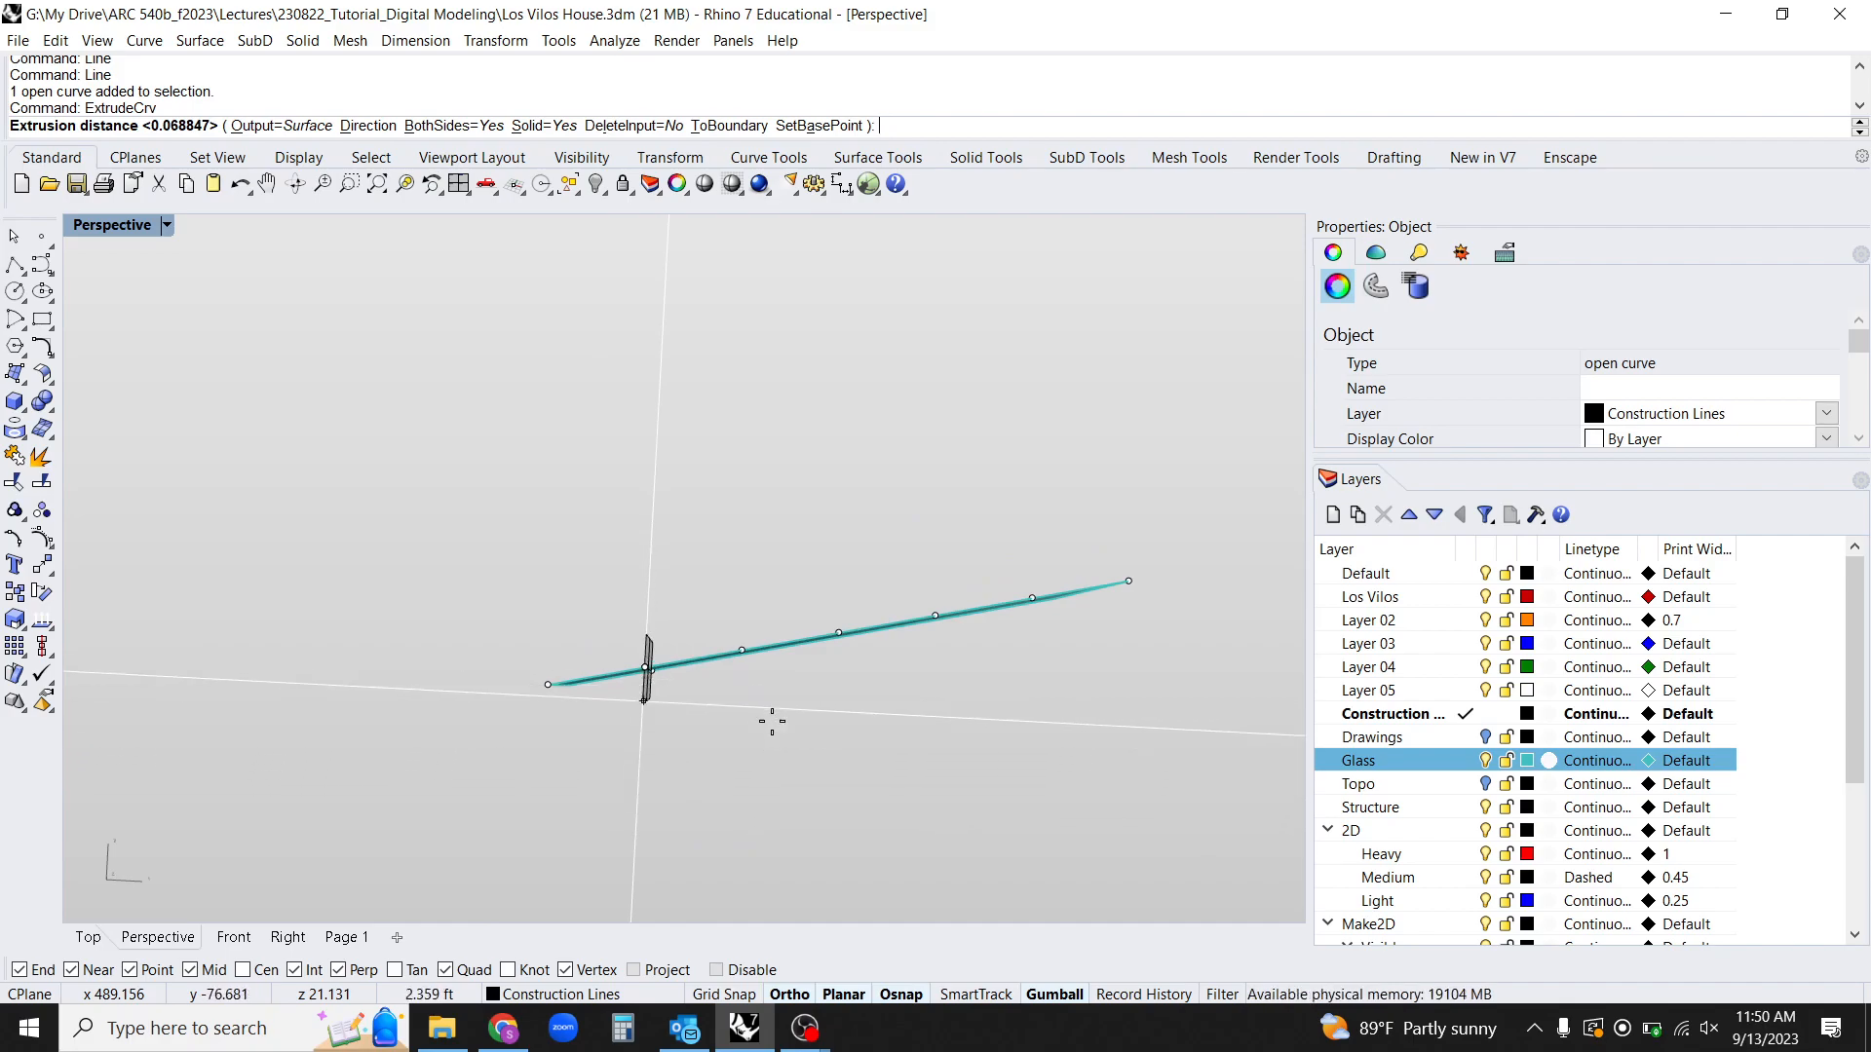
right_click_drag(768, 751, 716, 649)
key("Escape")
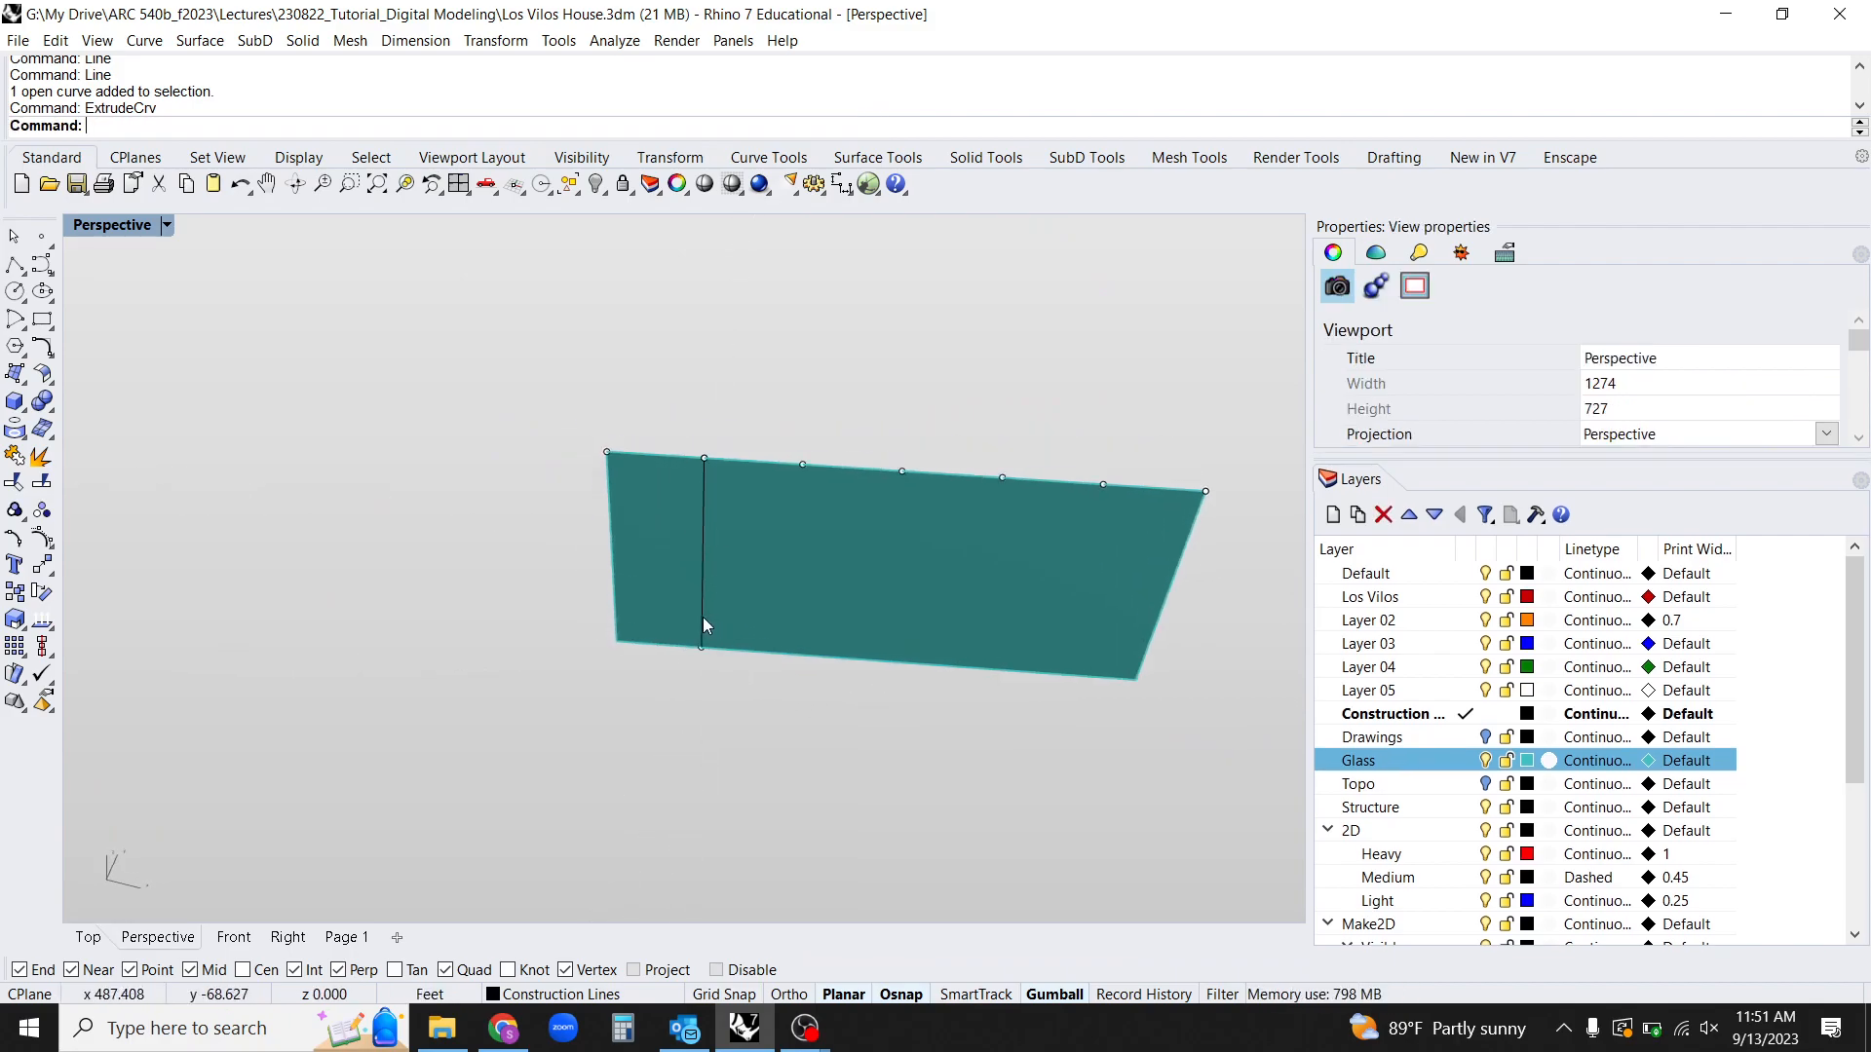
Start a box with the Vertical option at the vertical line's lower end, with a short edge along the glass's bottom edge.
left_click(702, 620)
mouse_move(766, 592)
right_mouse_down()
mouse_move(776, 614)
mouse_move(801, 599)
right_mouse_up()
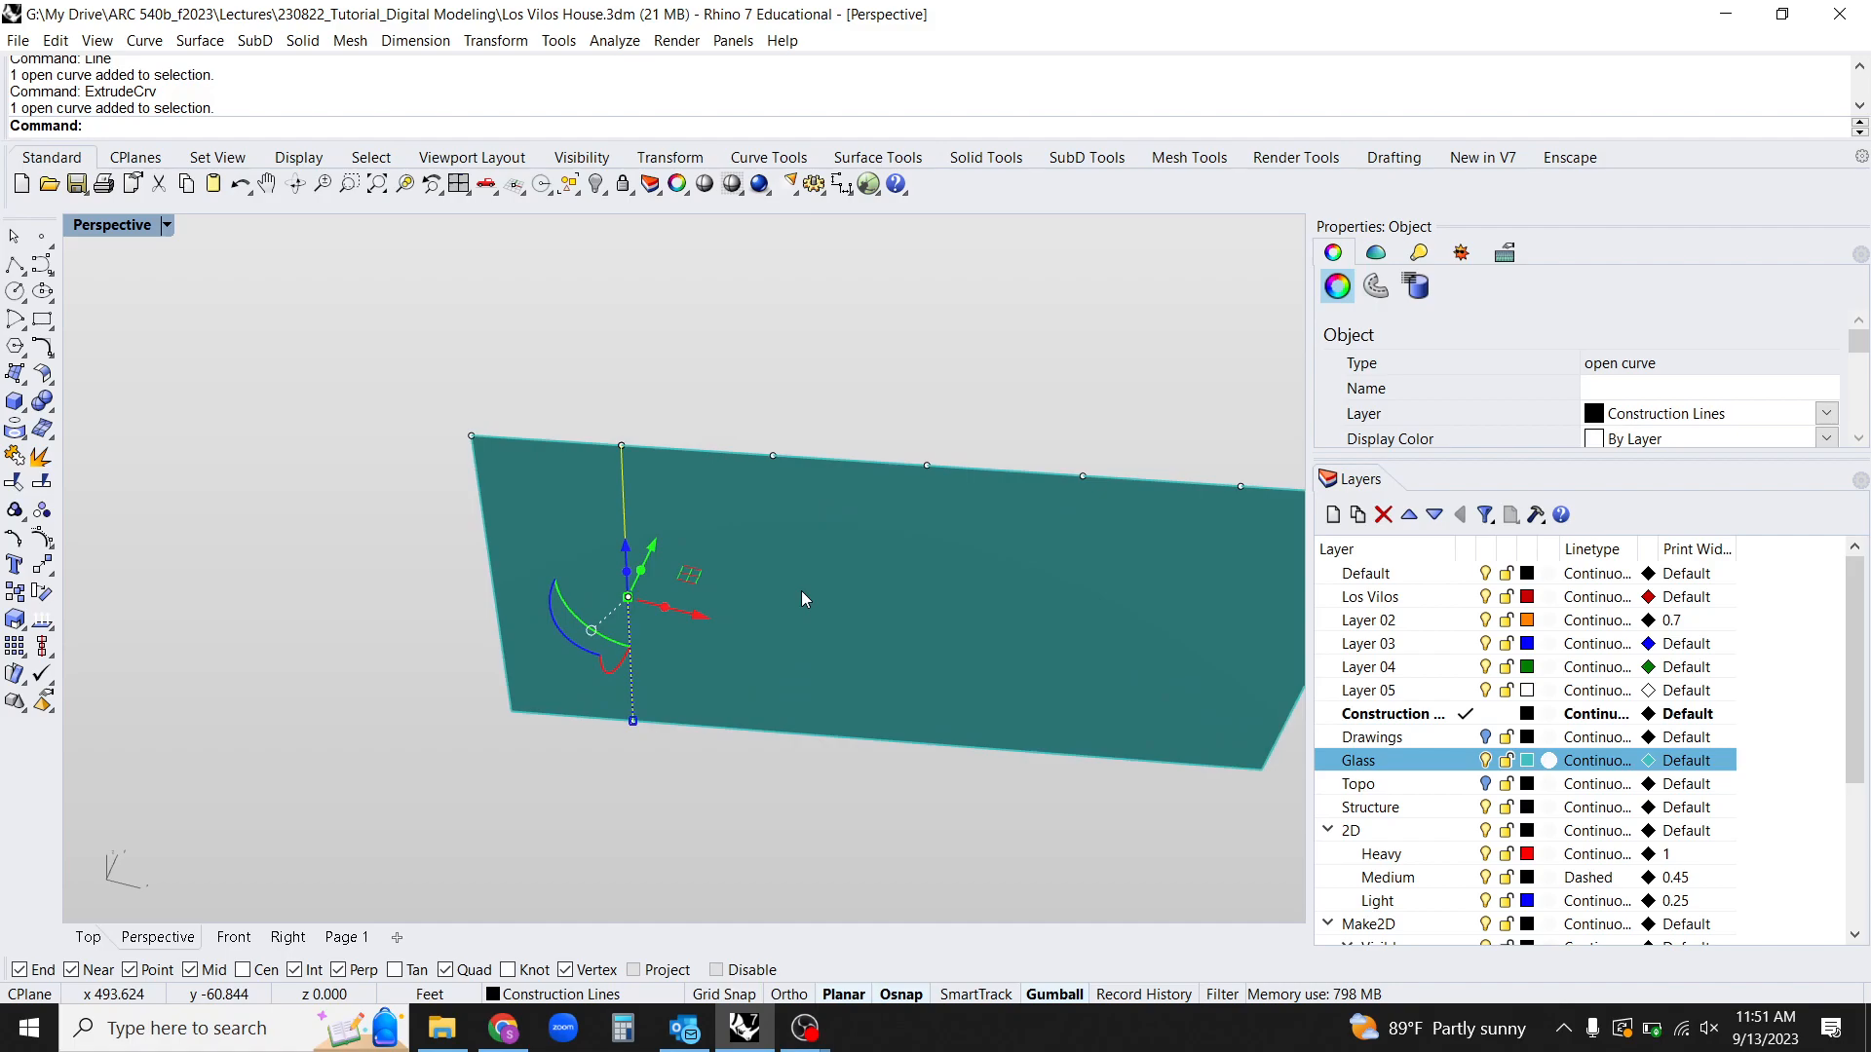
type("box")
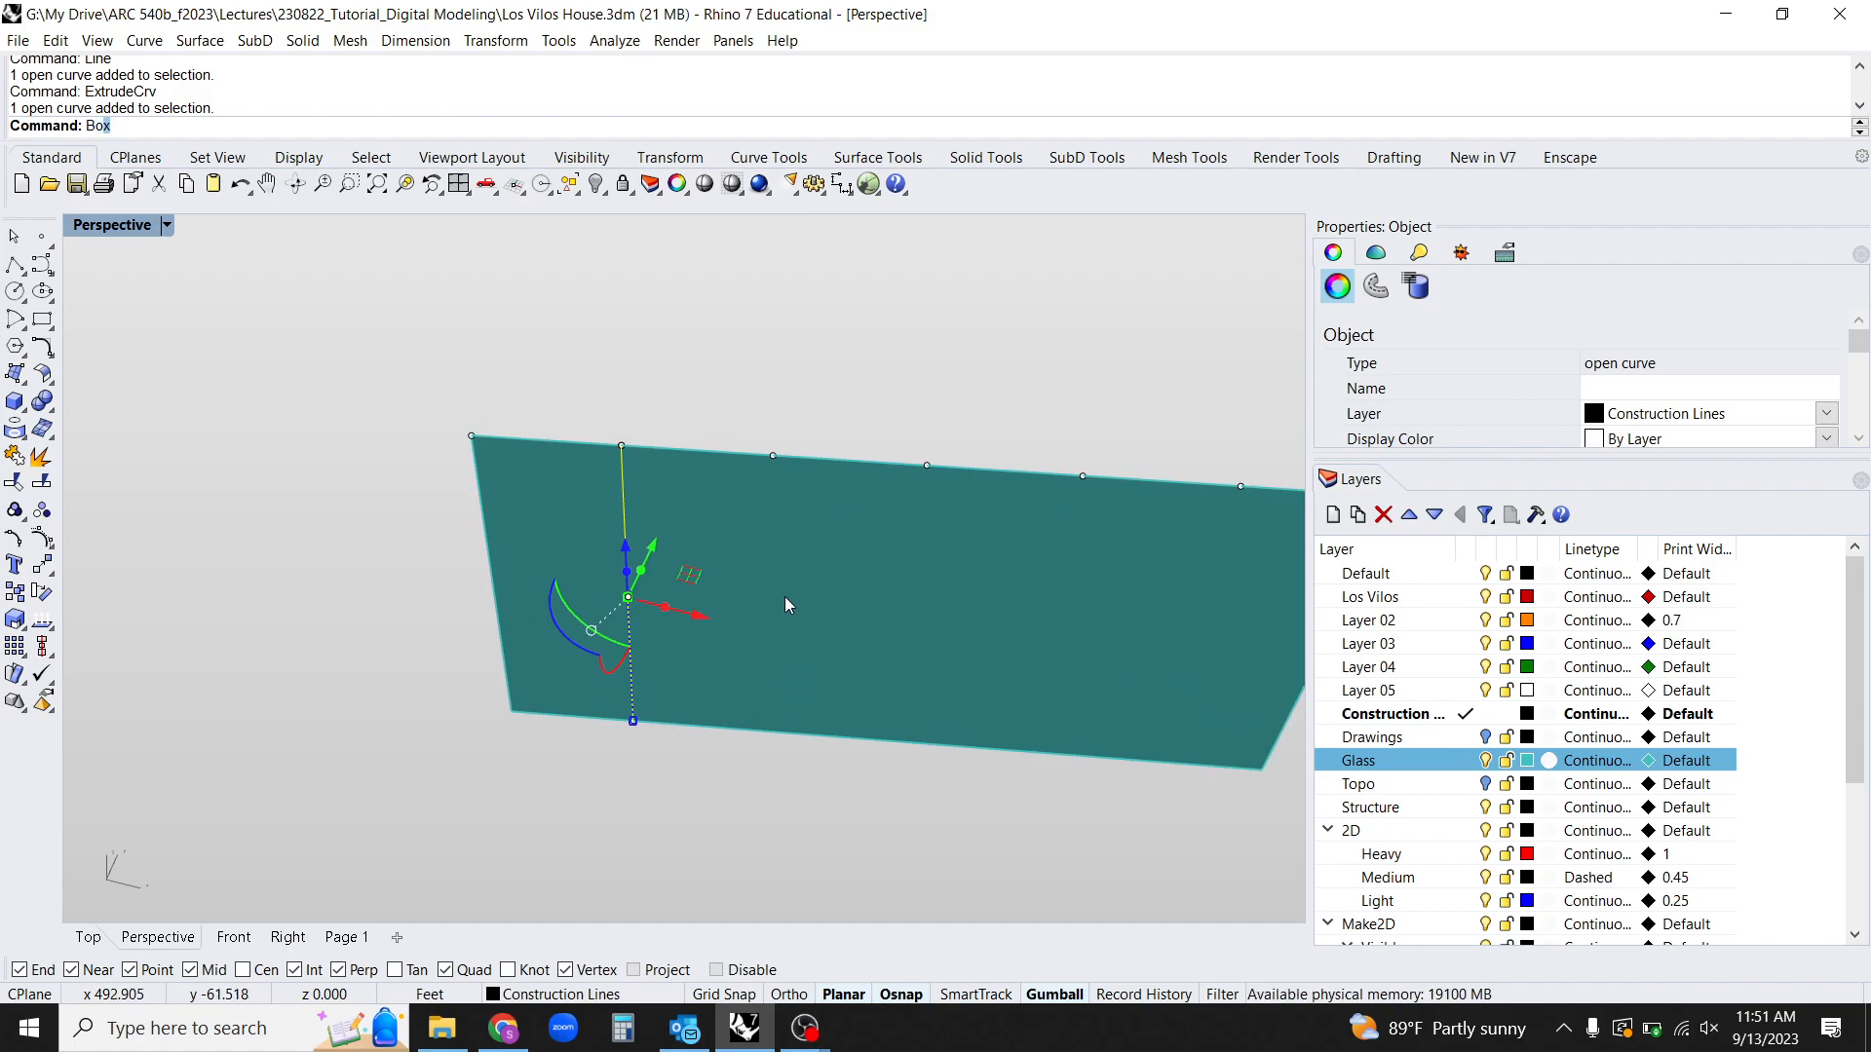
key("Return")
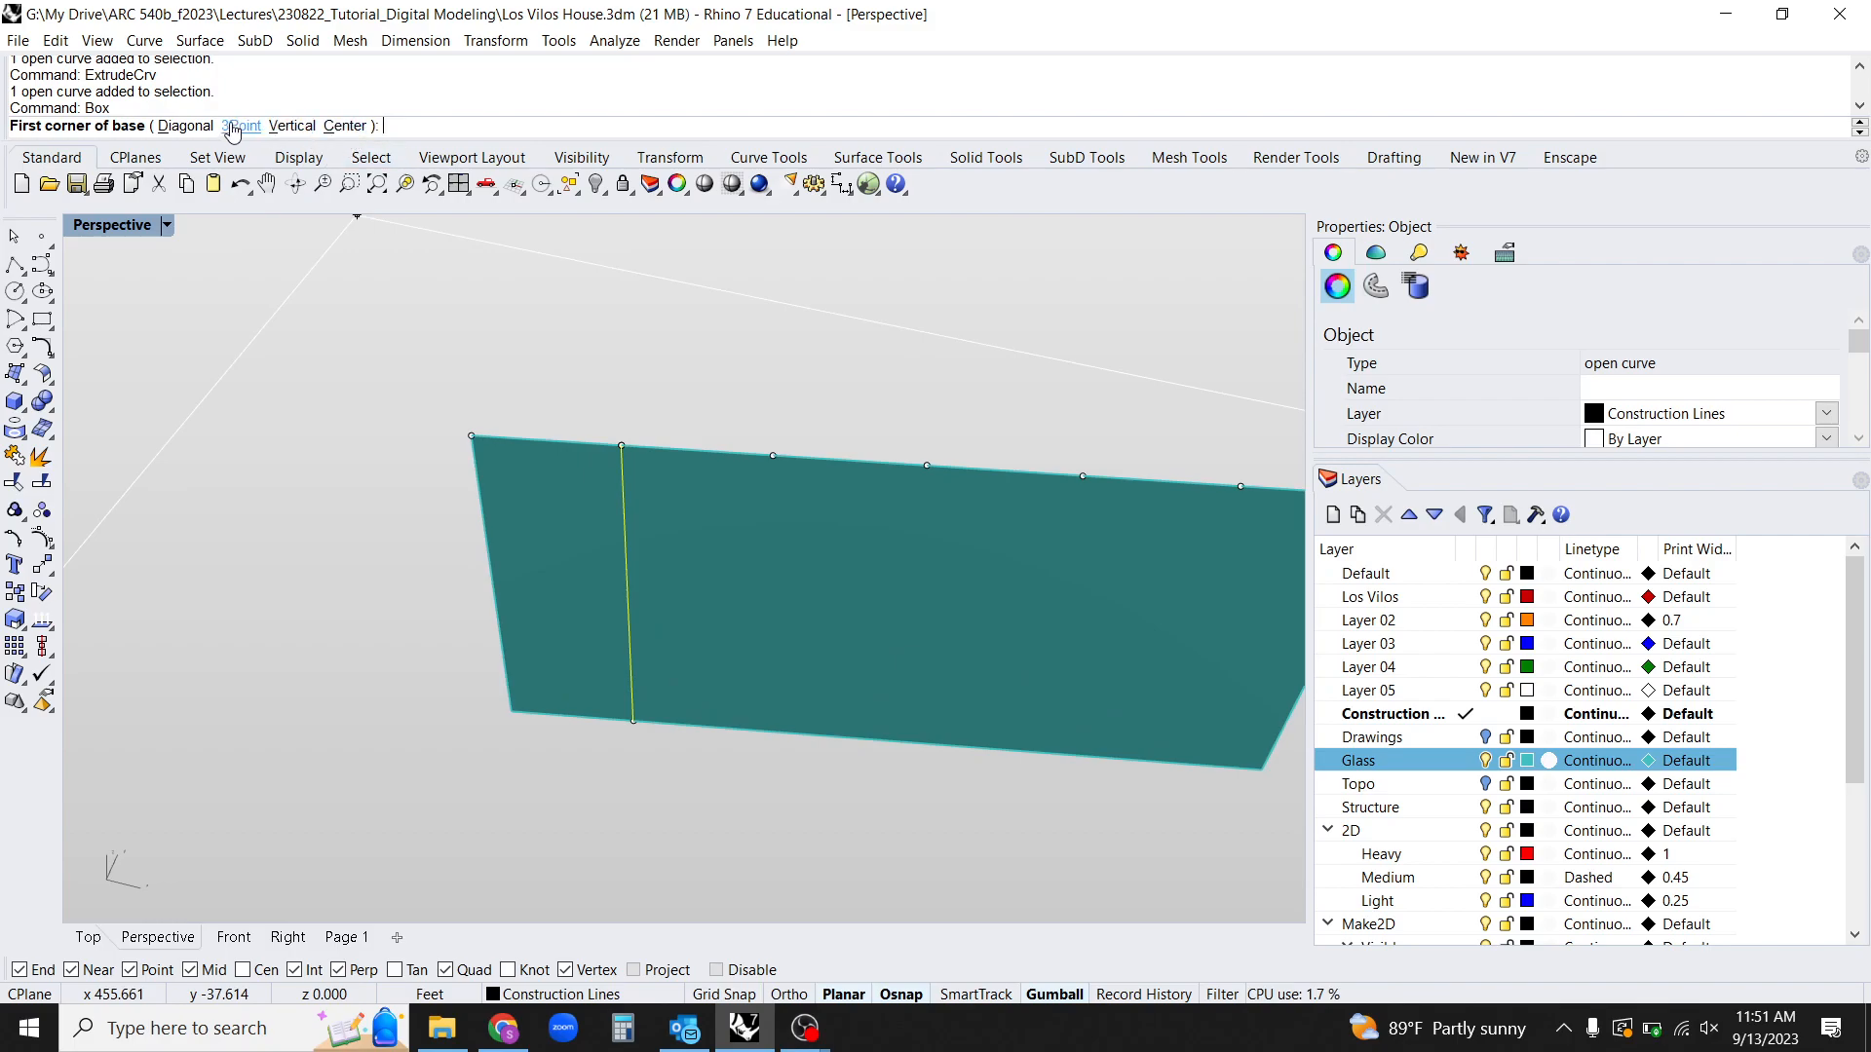
left_click(282, 130)
scroll(623, 726, "up", 5)
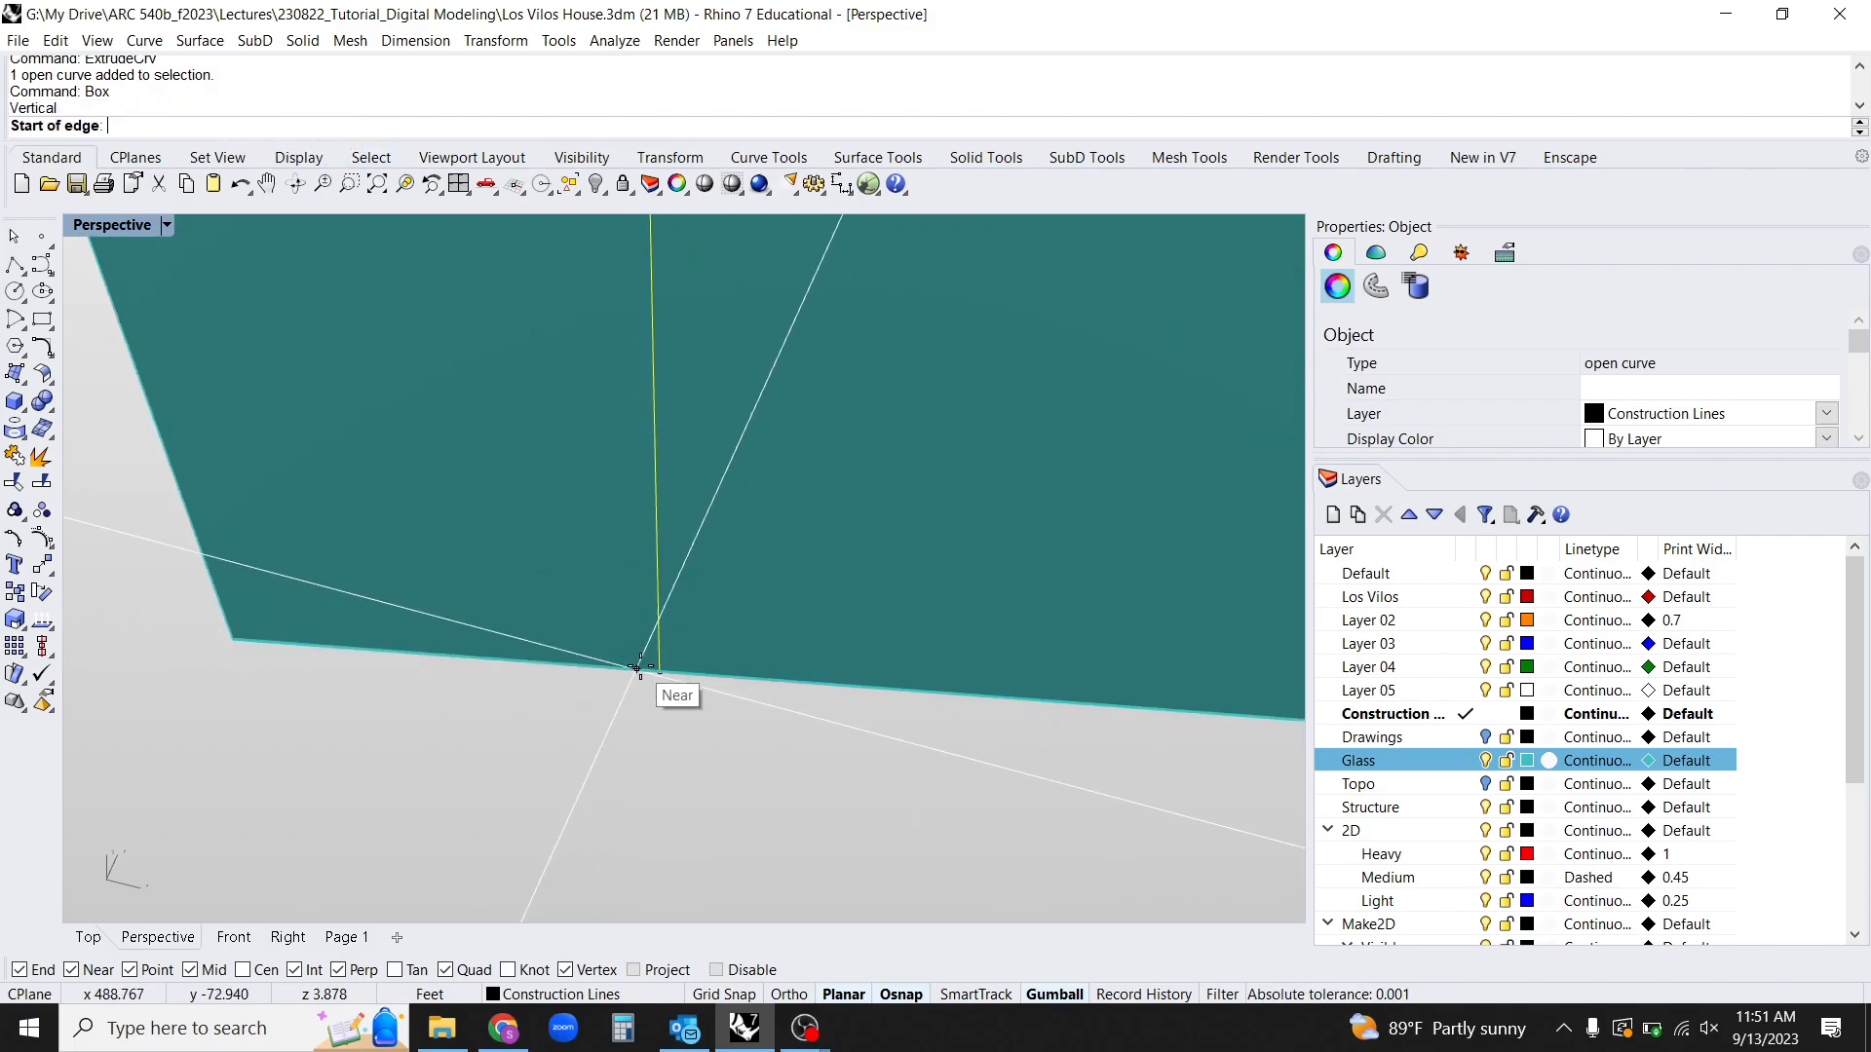
left_click(659, 670)
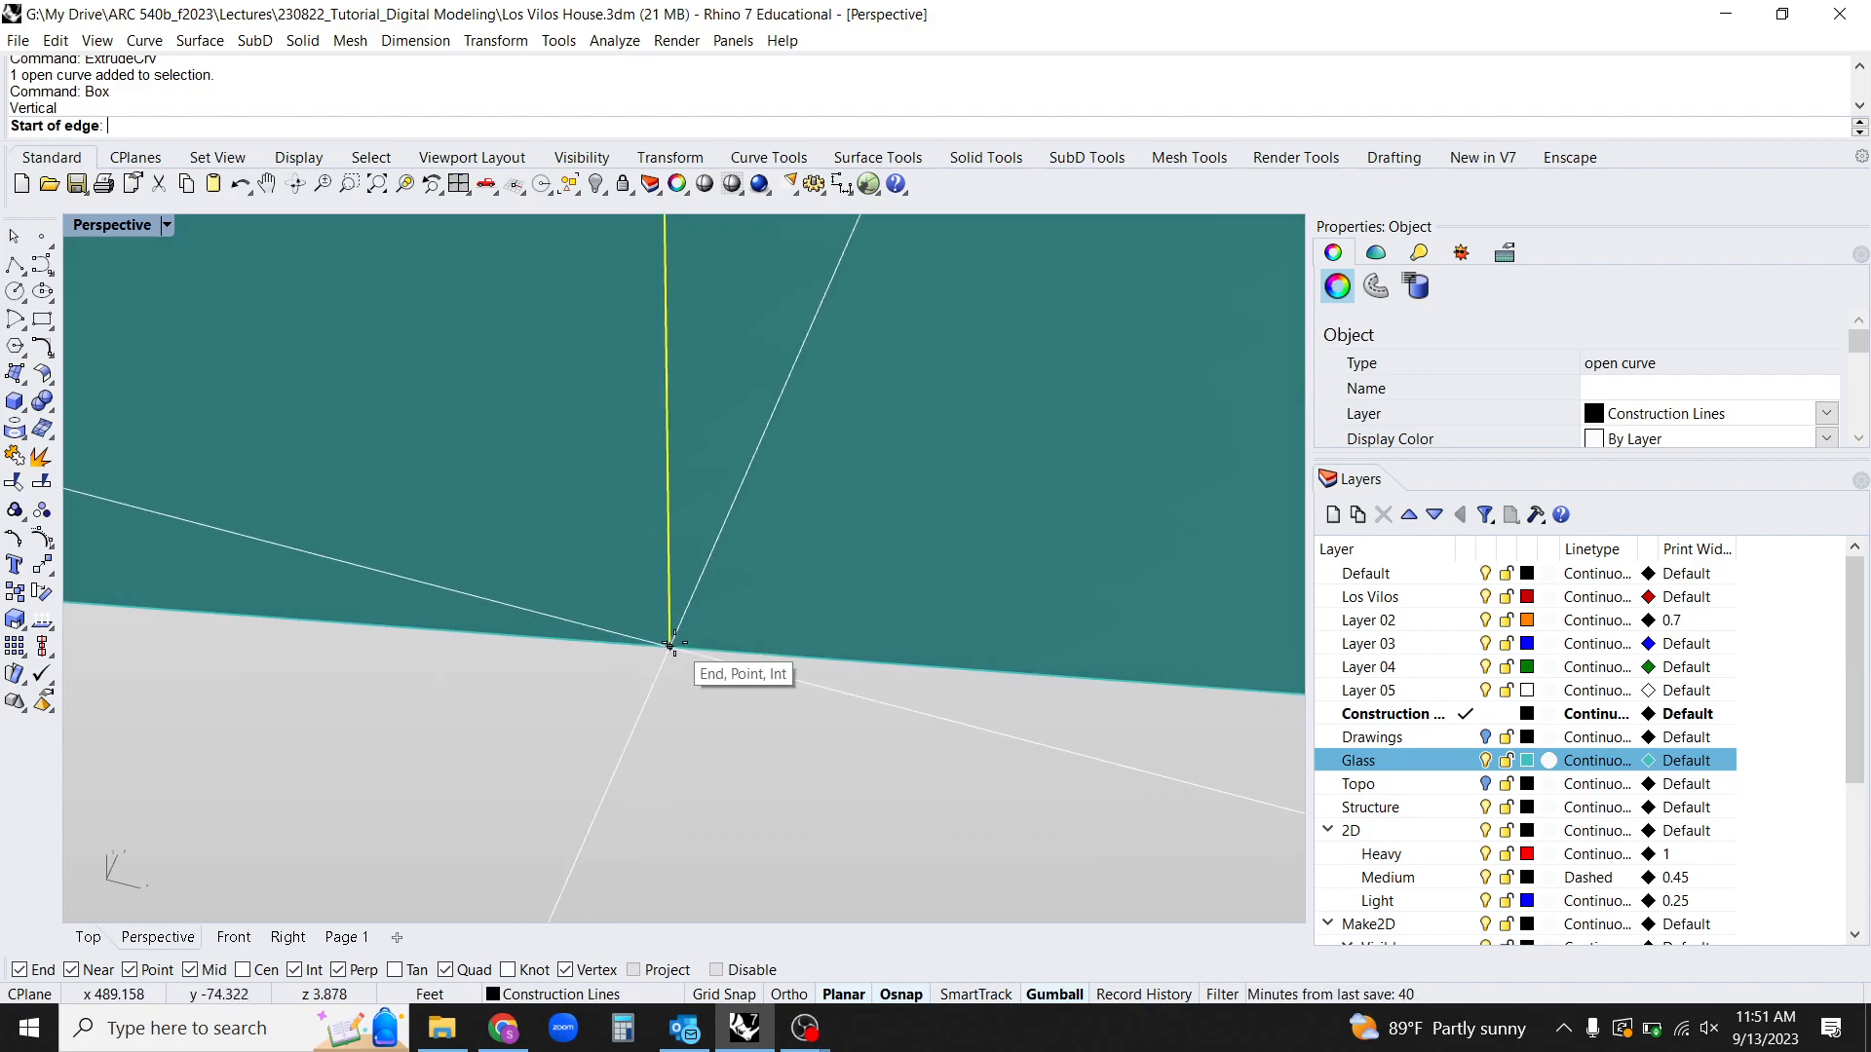
left_click(694, 651)
Complete the box as a mullion running the full height of the glass, about 0.3 ft deep, and clear the selection.
scroll(737, 661, "down", 7)
right_click_drag(764, 504, 732, 752, "shift")
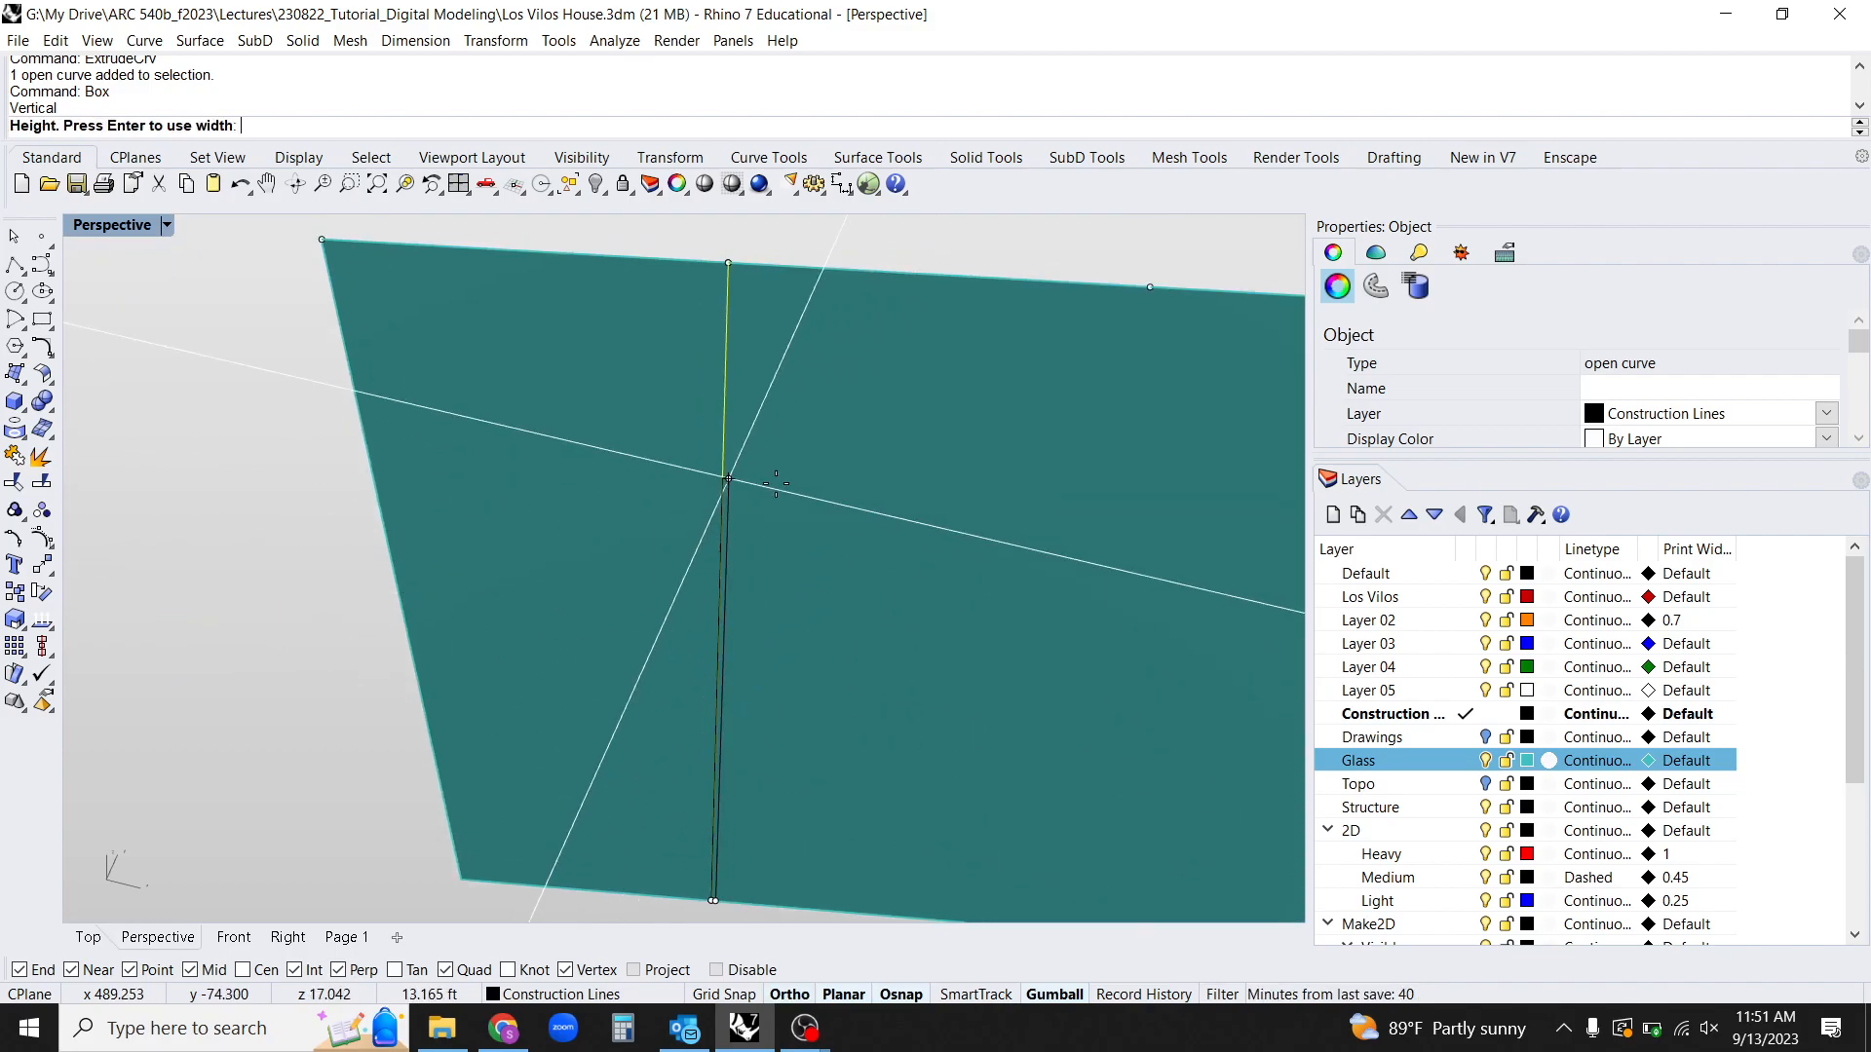
scroll(752, 481, "down", 3)
scroll(770, 386, "up", 8)
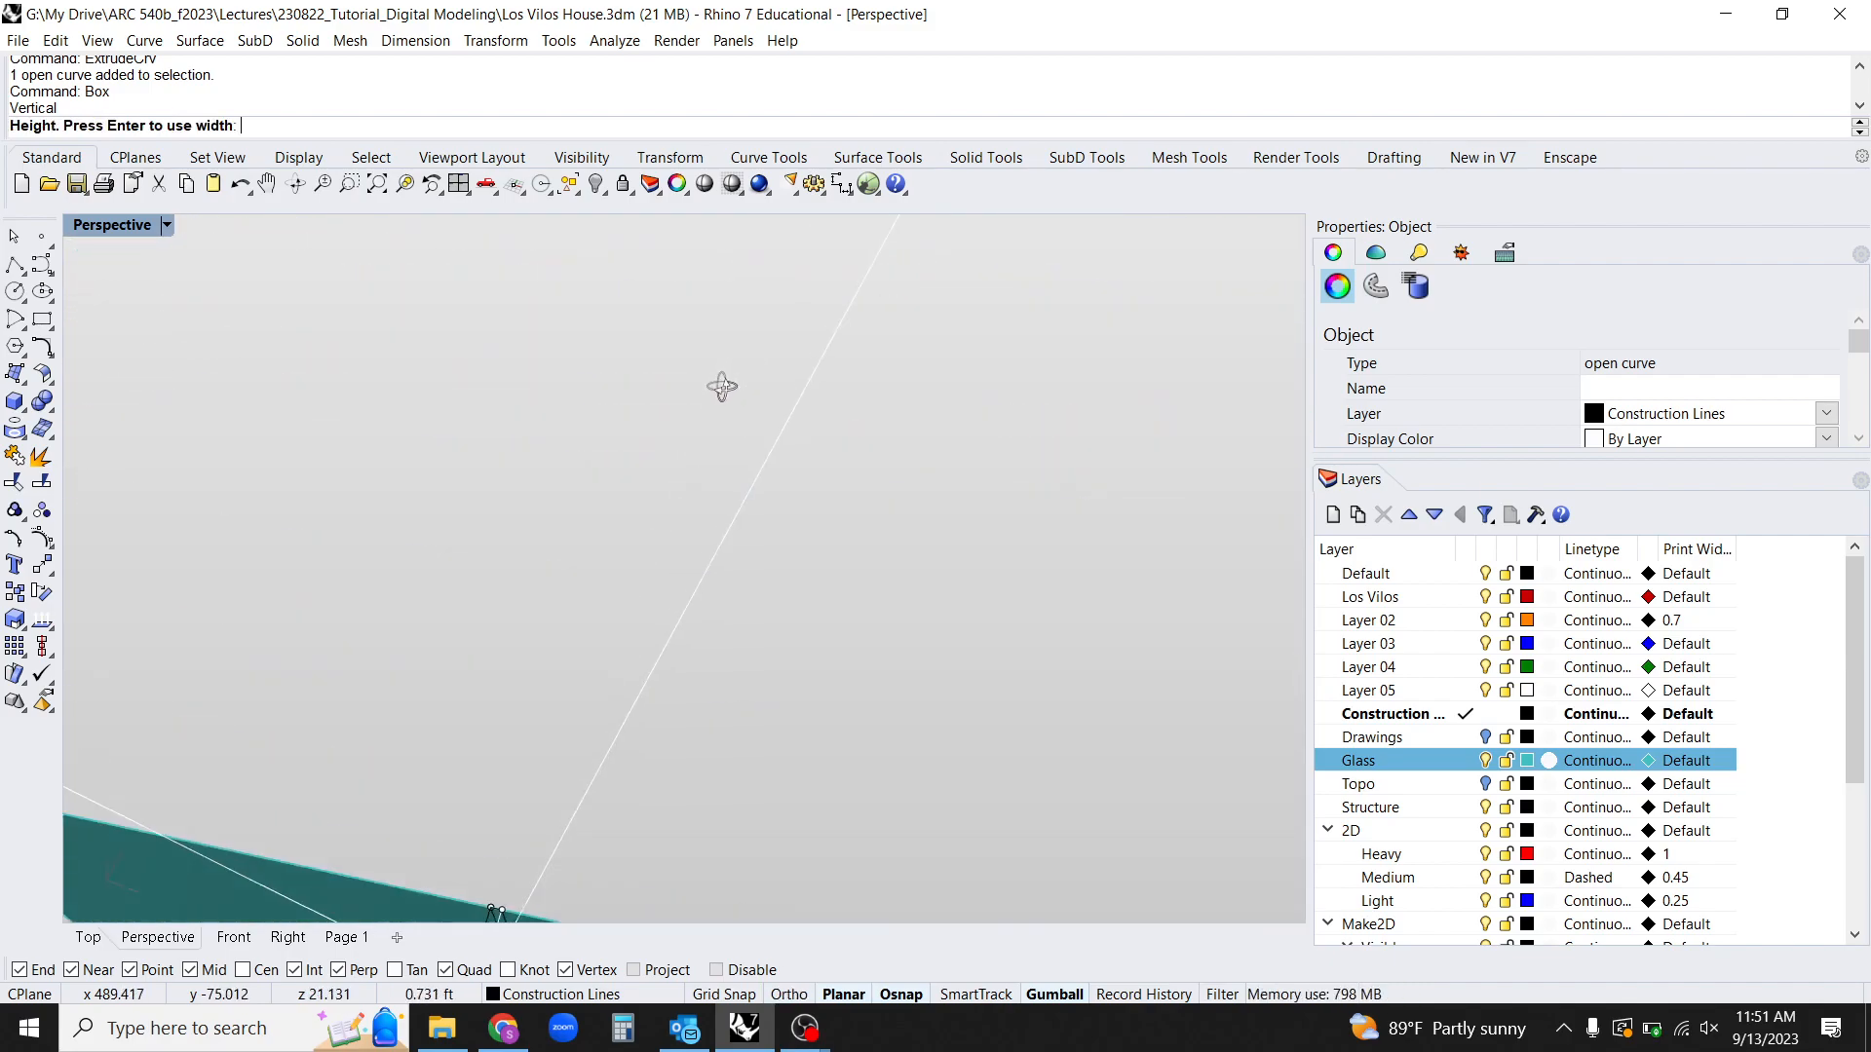
scroll(692, 462, "down", 9)
scroll(677, 526, "up", 10)
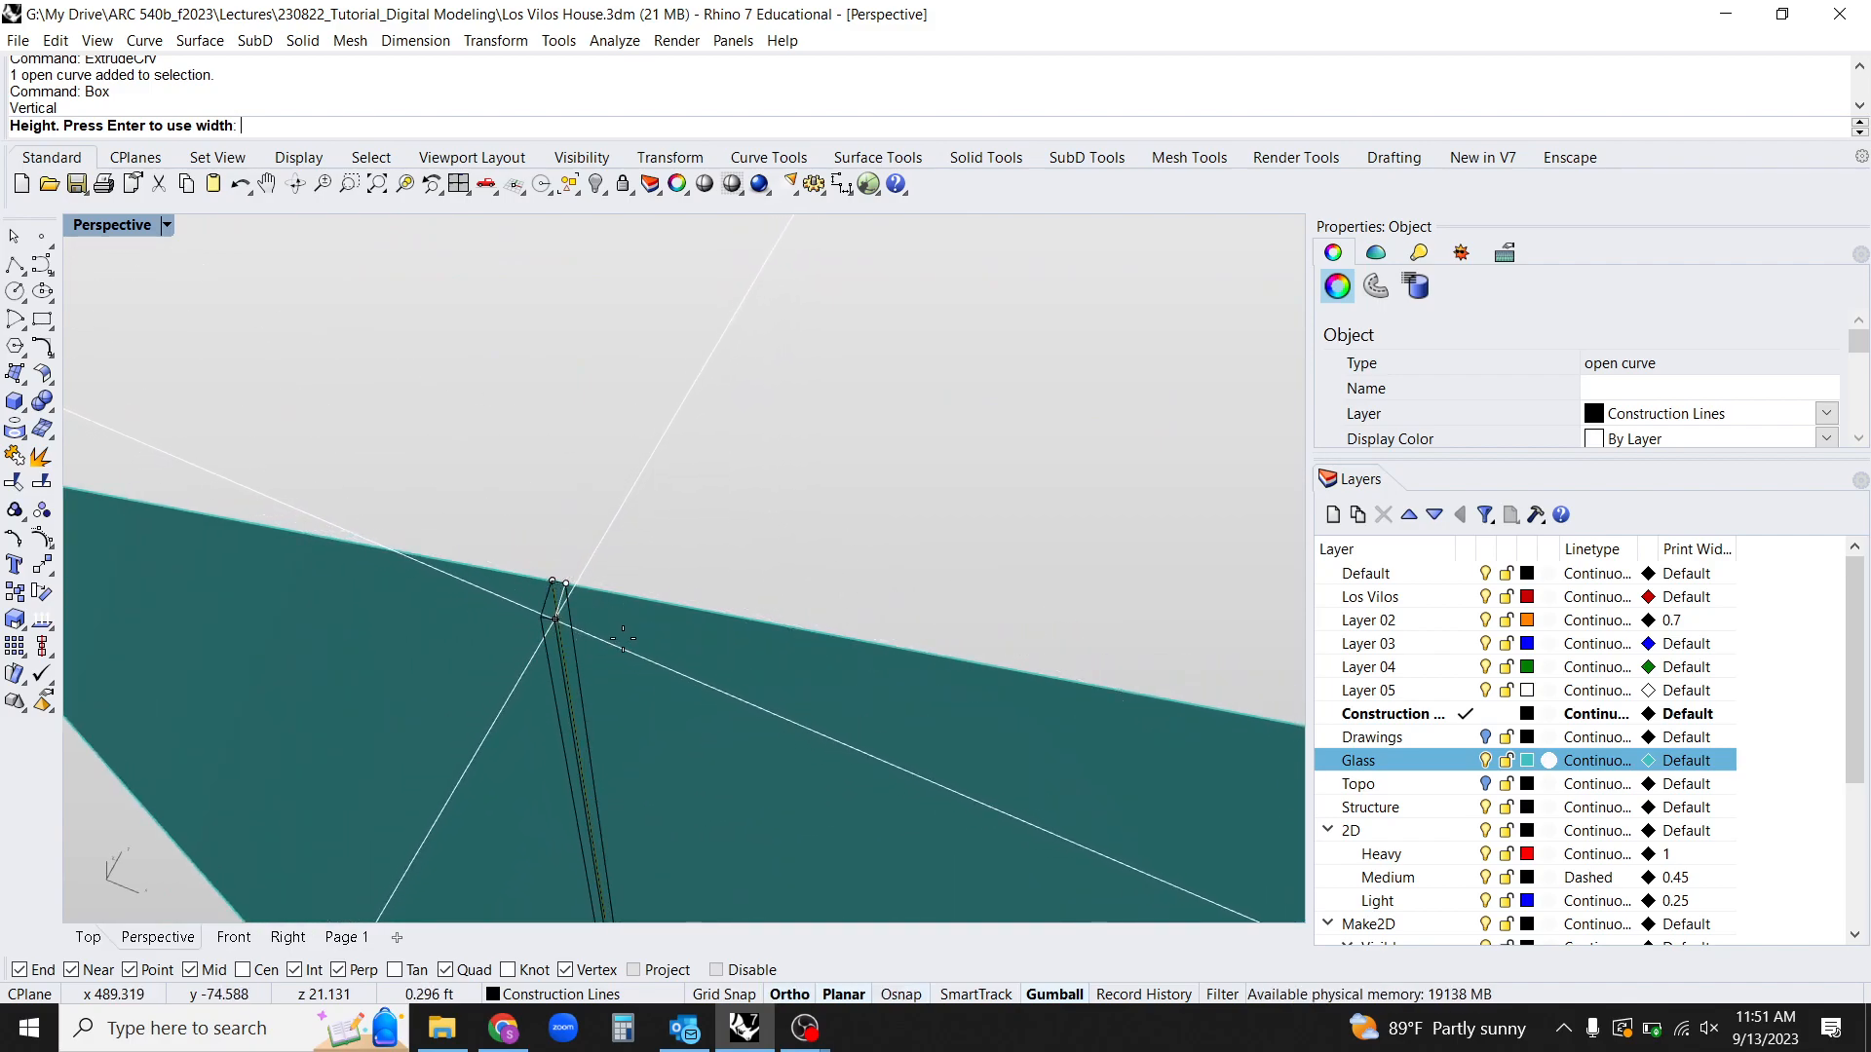
left_click(581, 602)
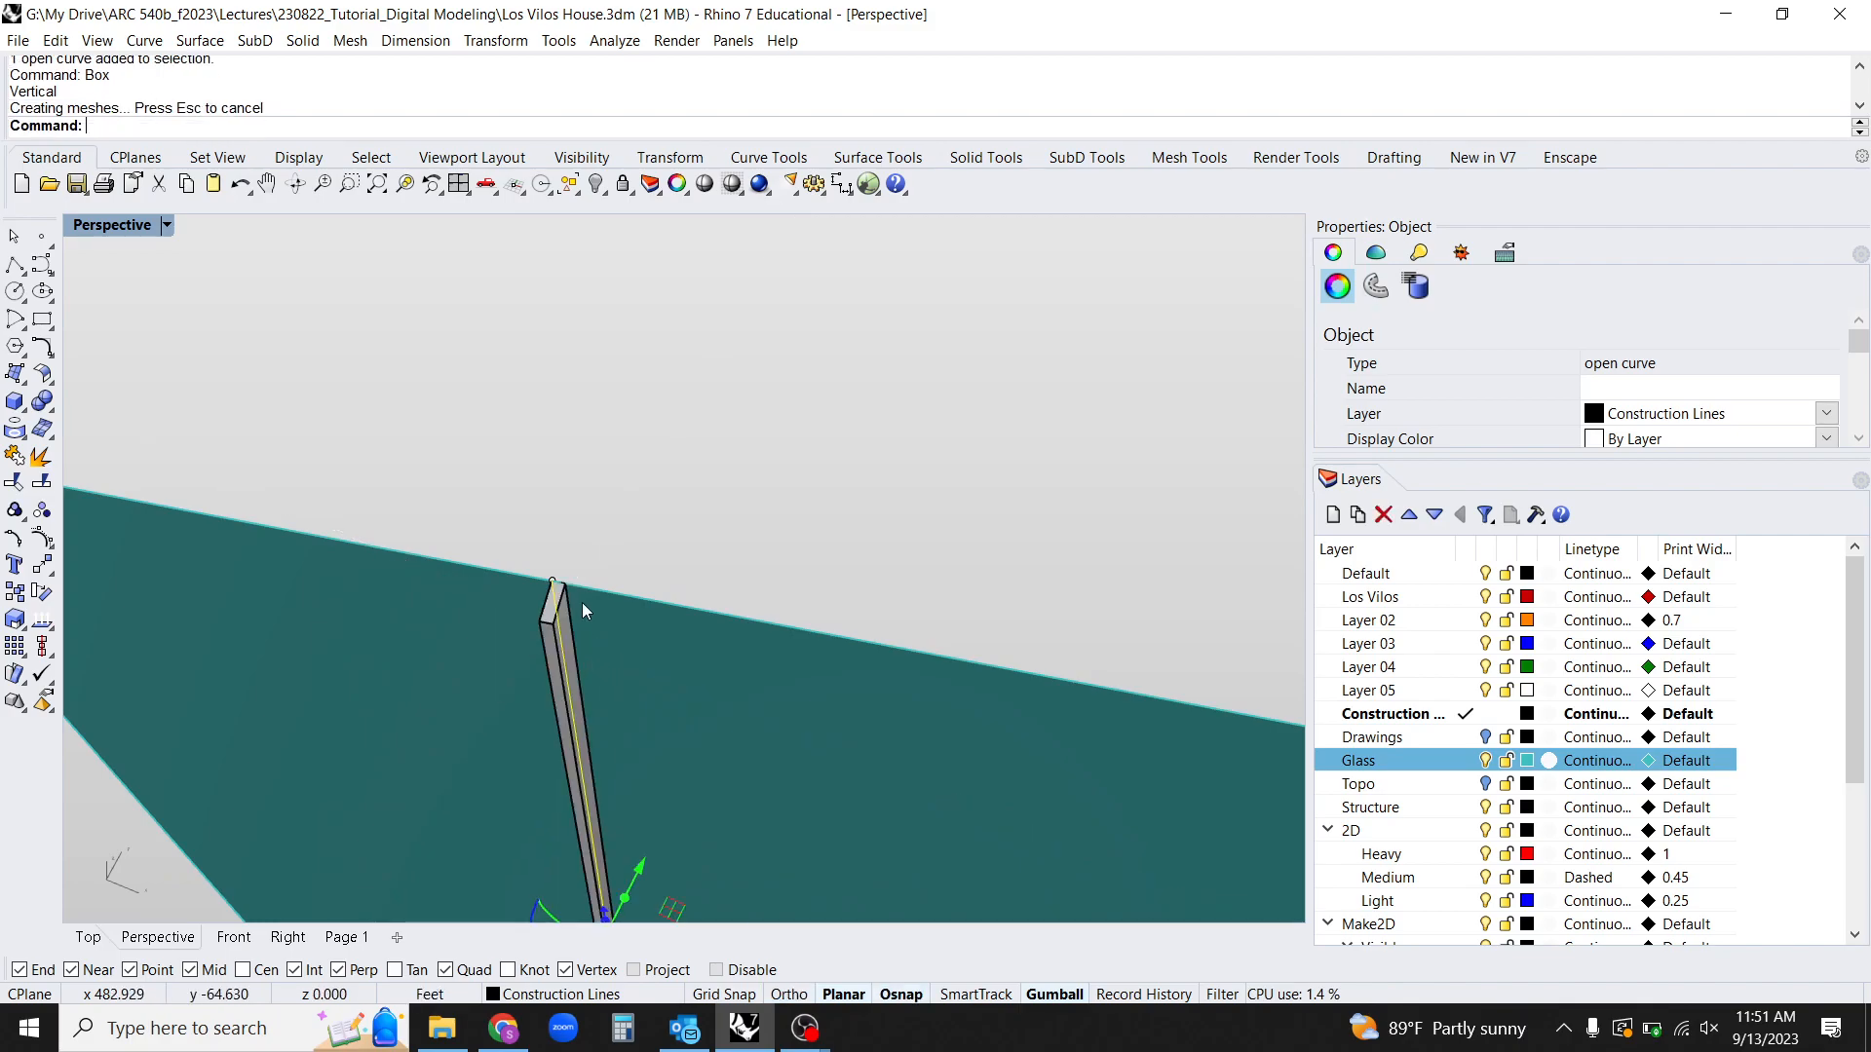
scroll(653, 563, "down", 5)
left_click(682, 814)
Copy the mullion from its upper division point to the other four interior division points along the glass's upper edge.
scroll(650, 458, "up", 5)
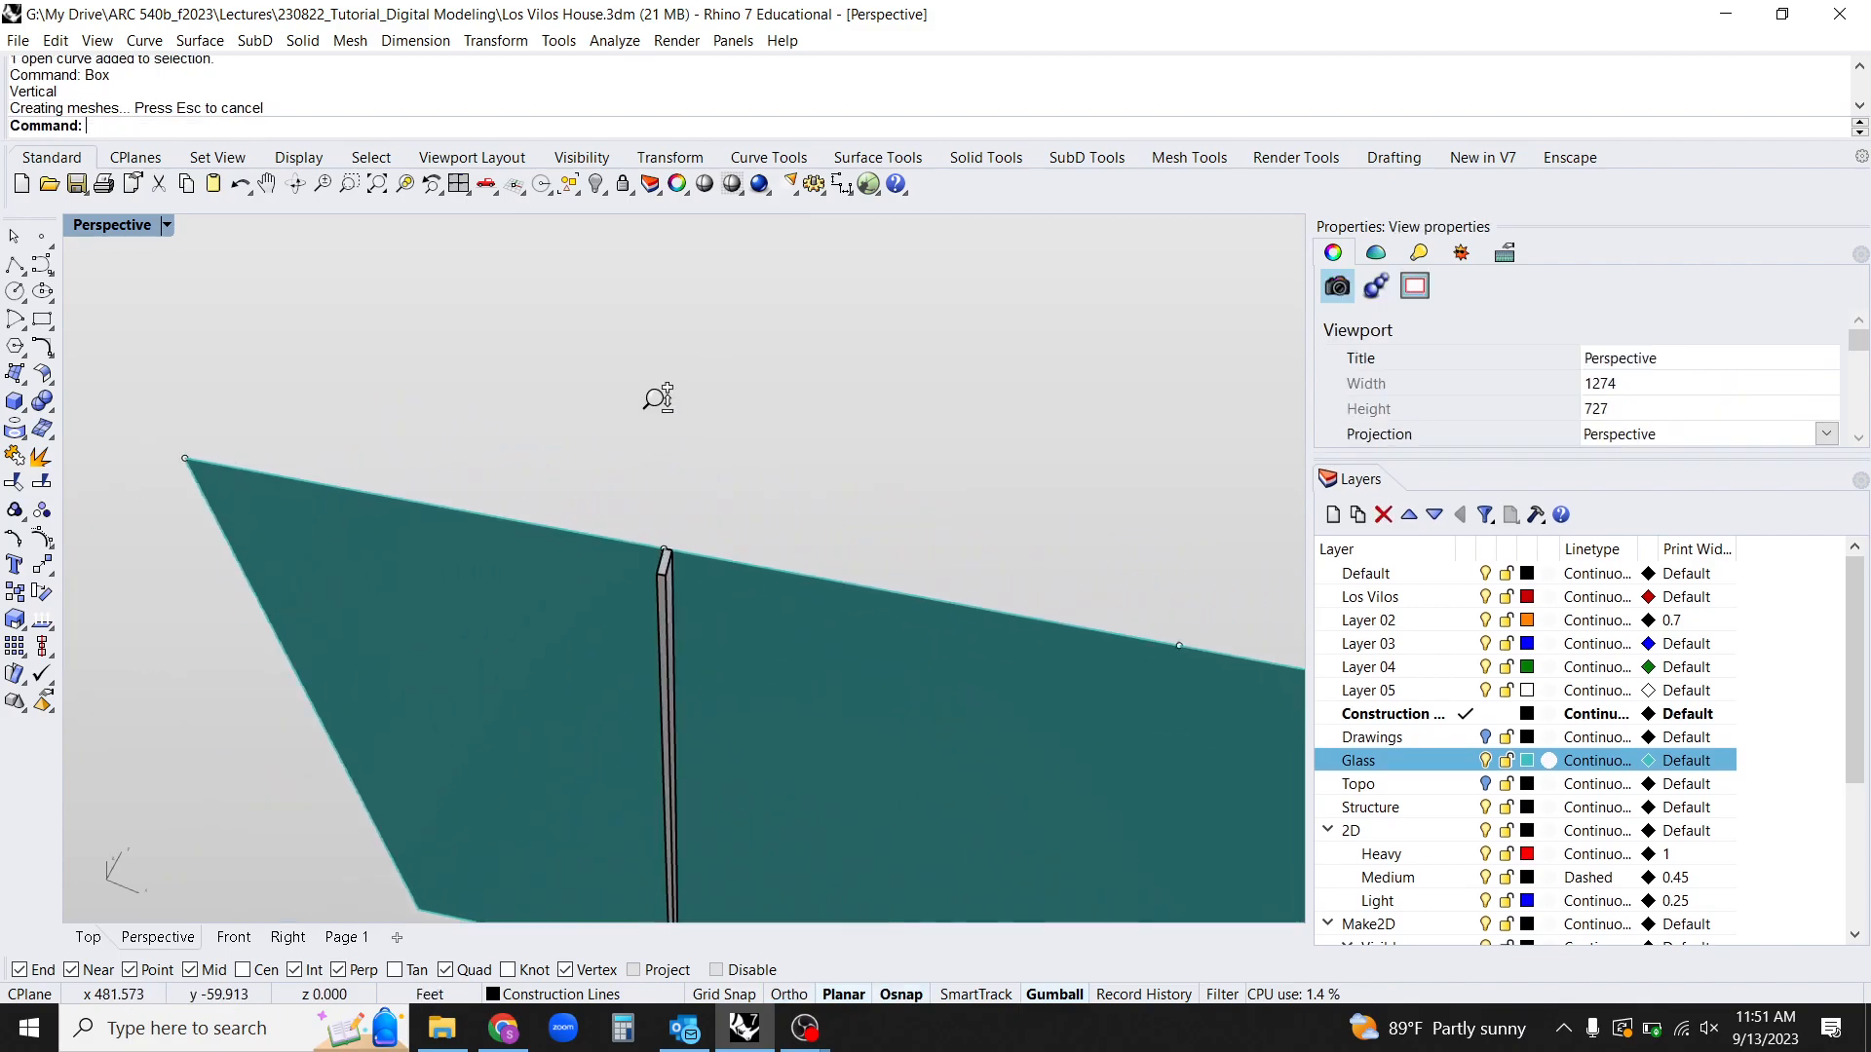
left_click(677, 646)
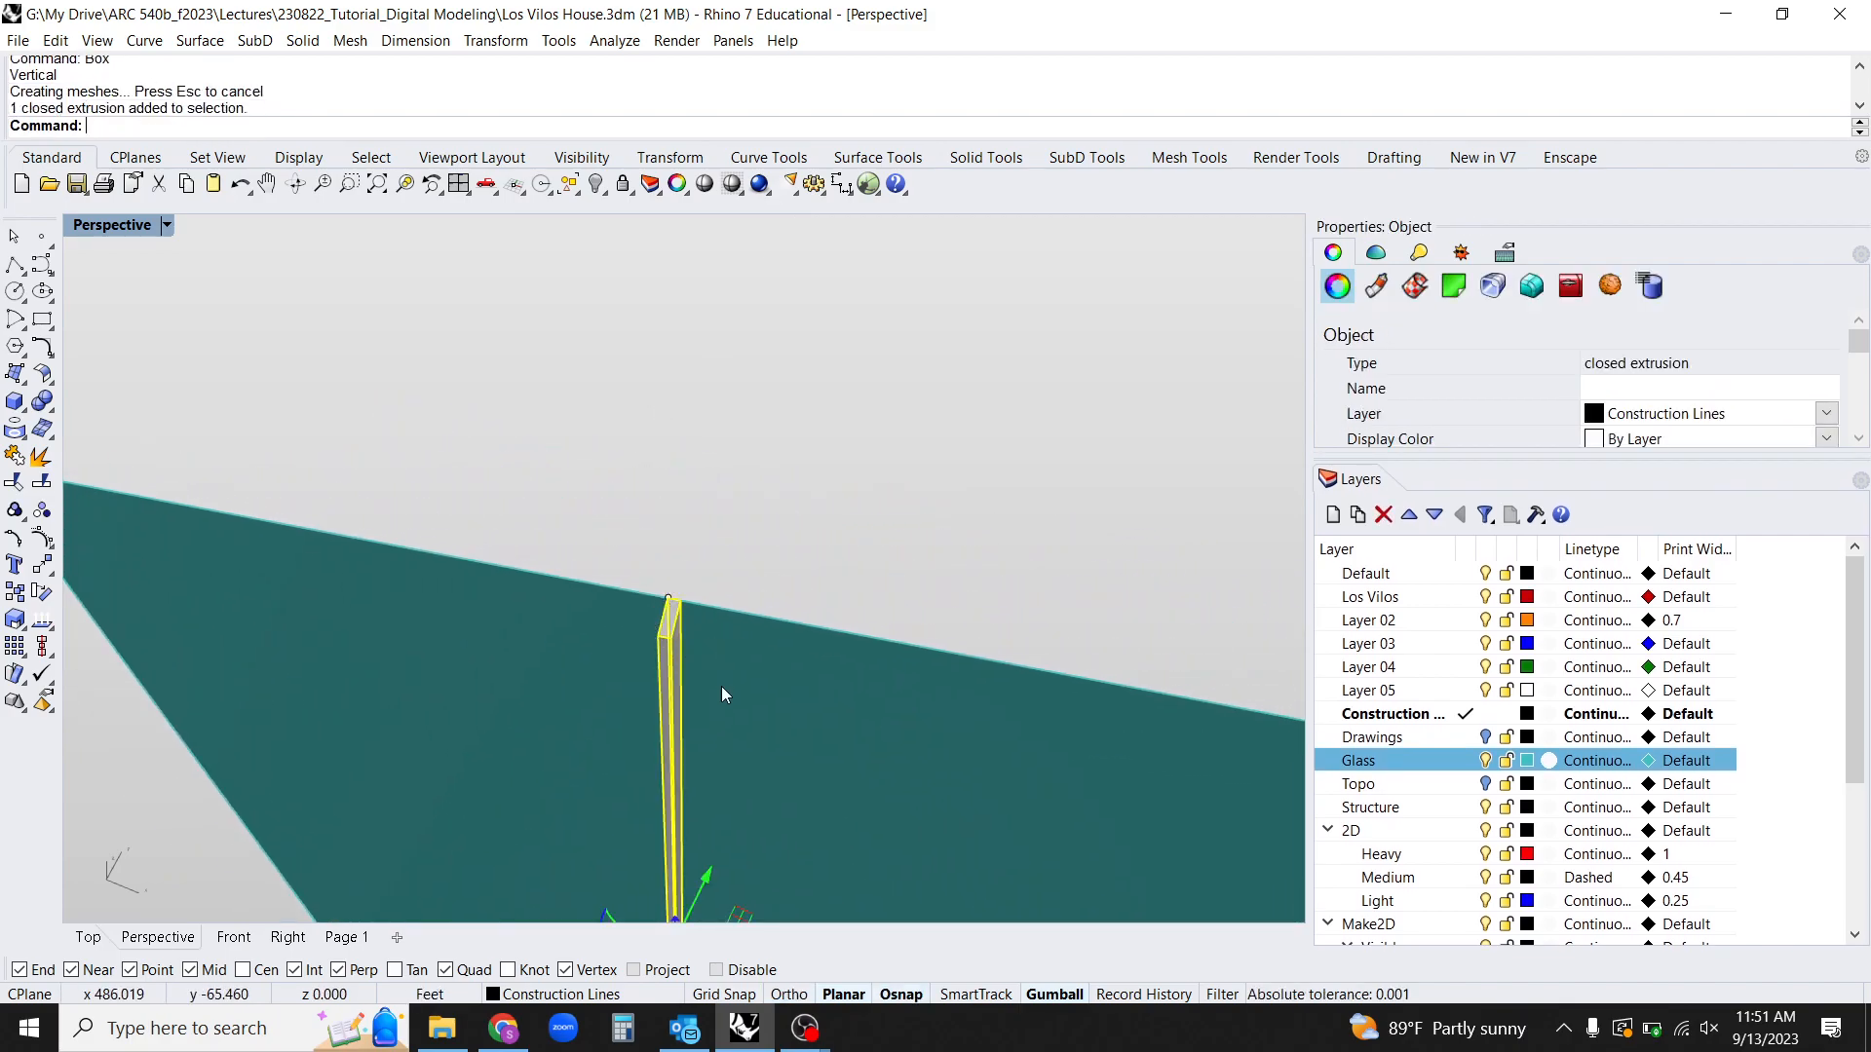
type("Copy")
key("Return")
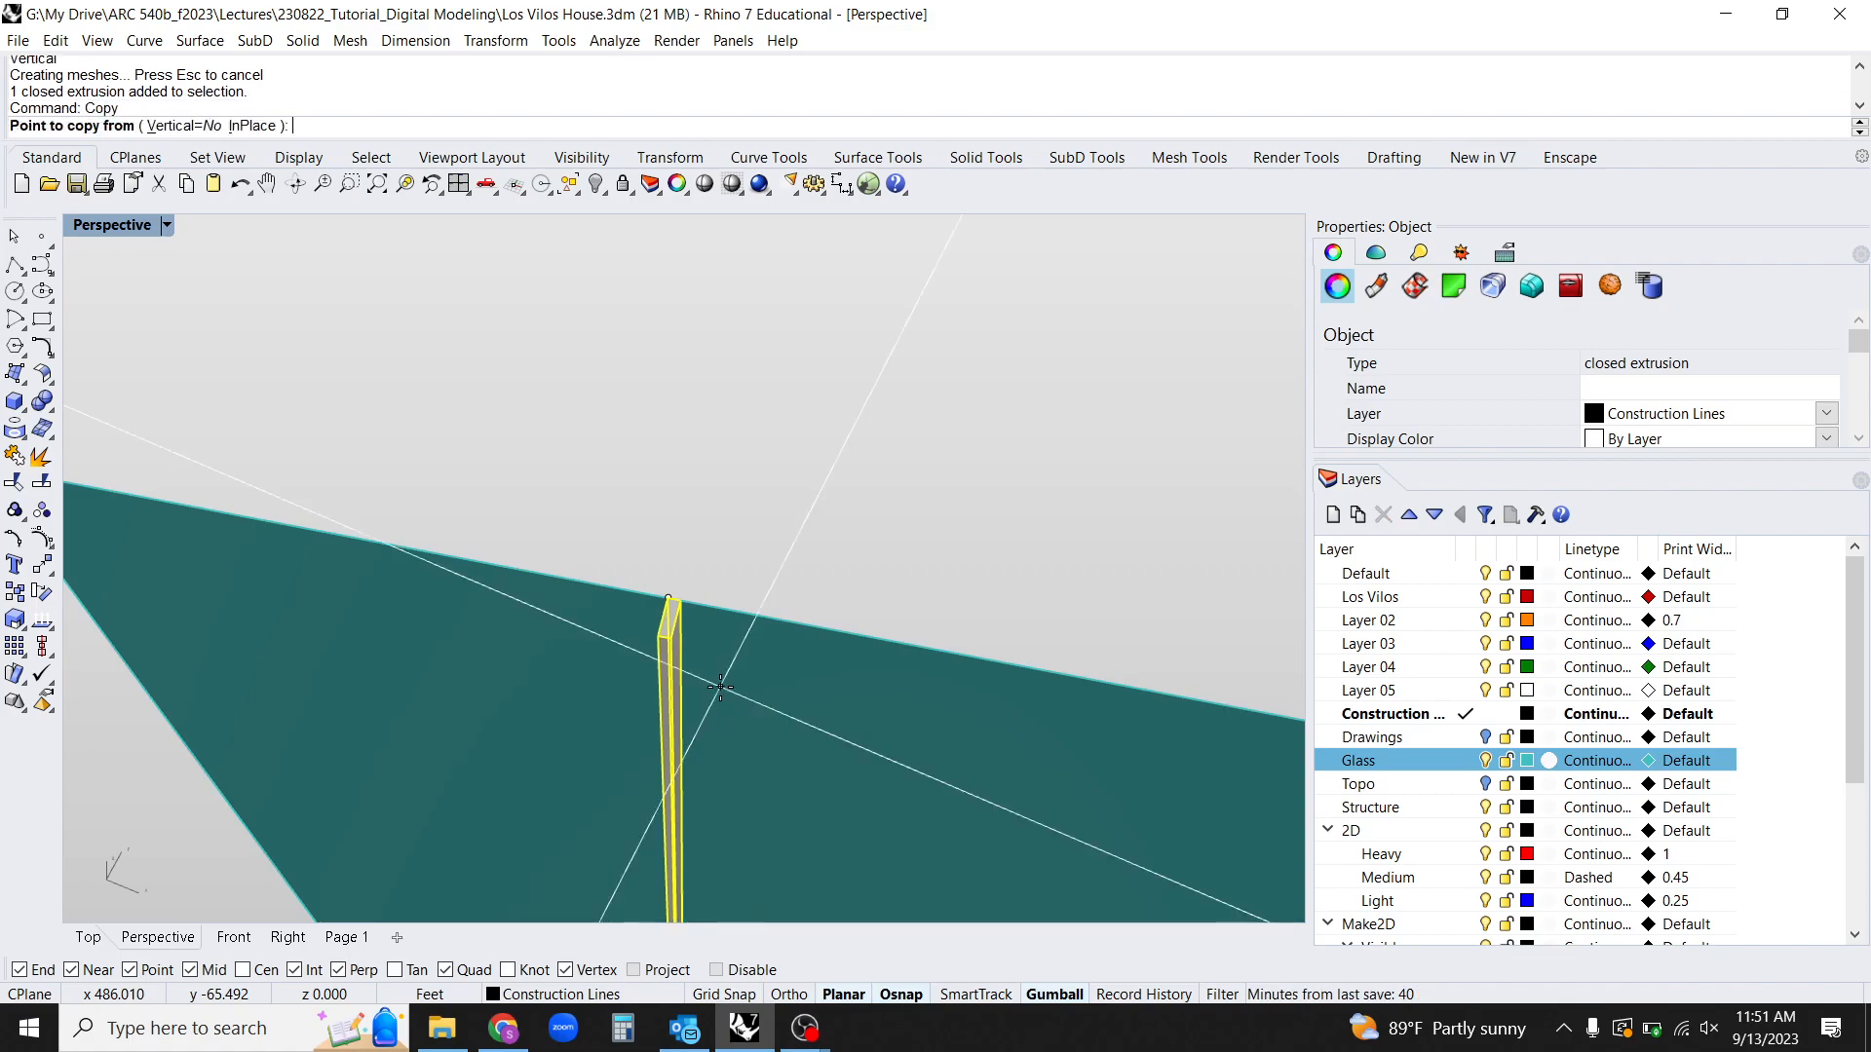
left_click(669, 597)
scroll(590, 596, "down", 2)
scroll(589, 596, "down", 7)
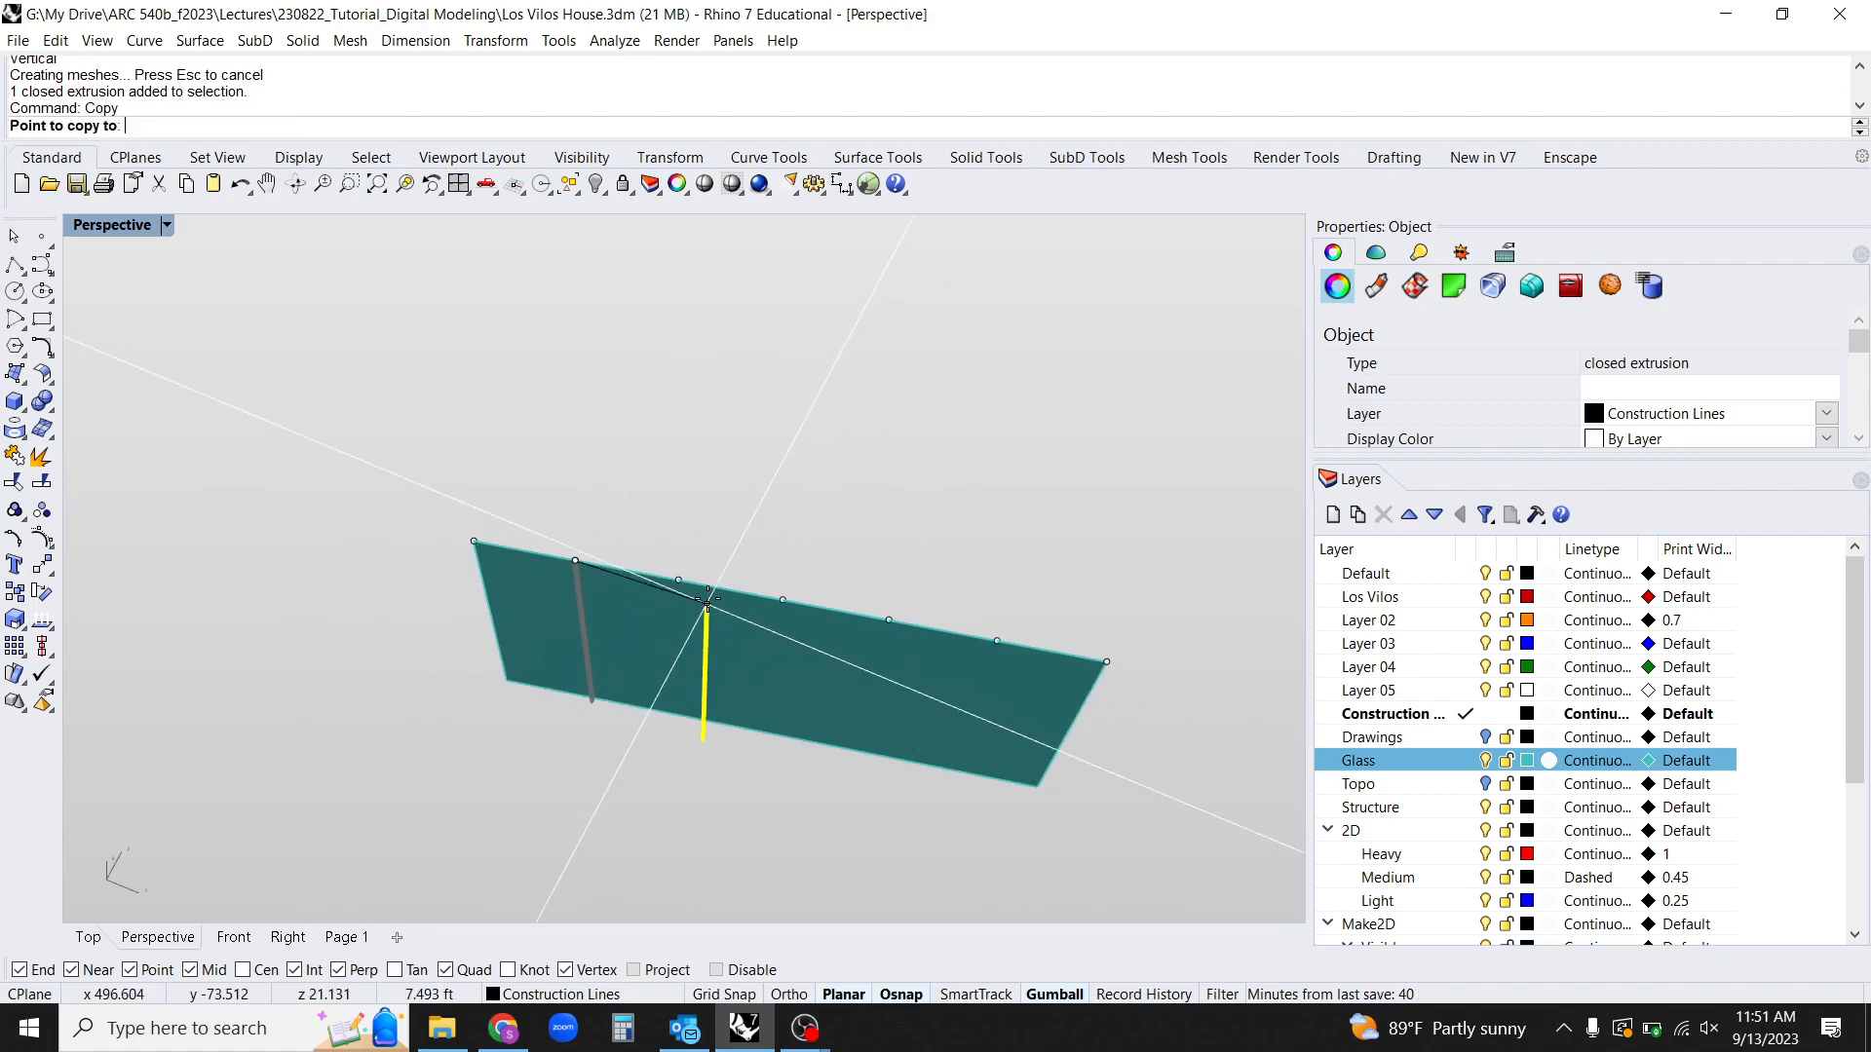
left_click(679, 579)
left_click(783, 599)
left_click(890, 621)
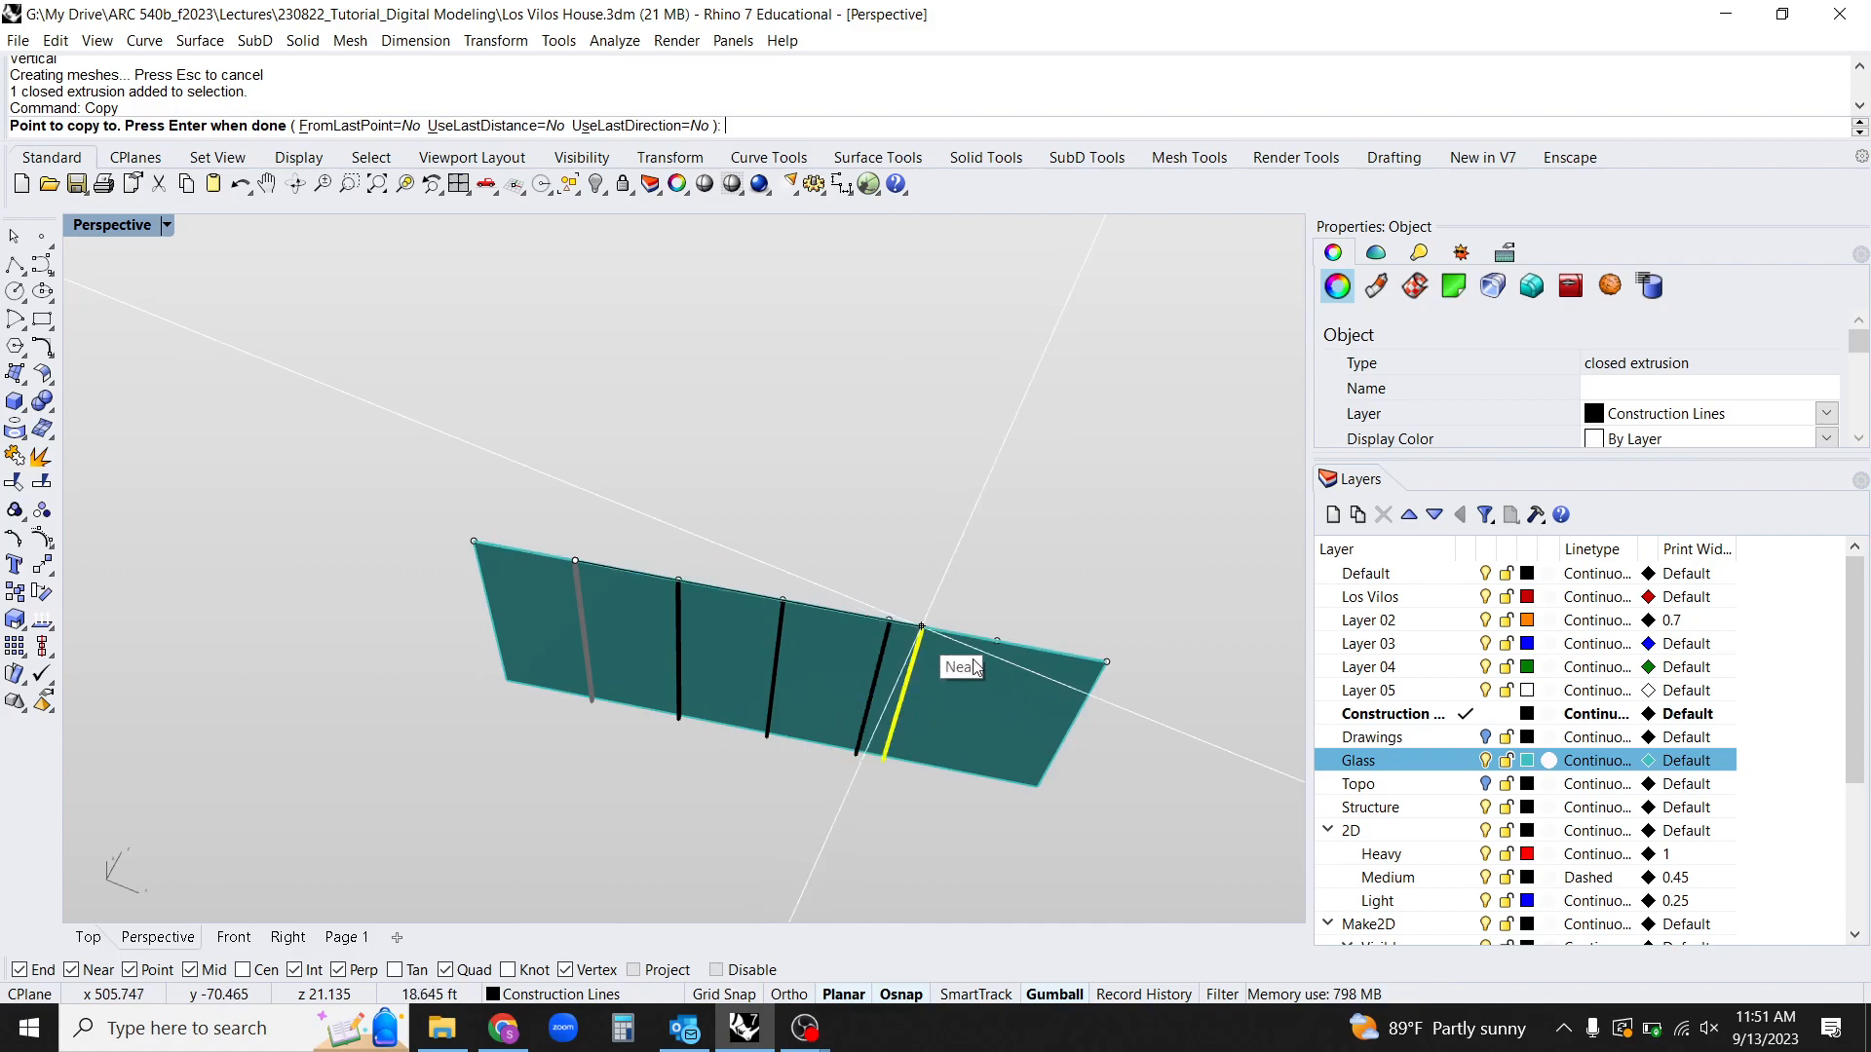
left_click(996, 641)
key("Return")
left_click(949, 805)
Show all hidden objects again and check the new mullions within the large window's opening.
type("Sh")
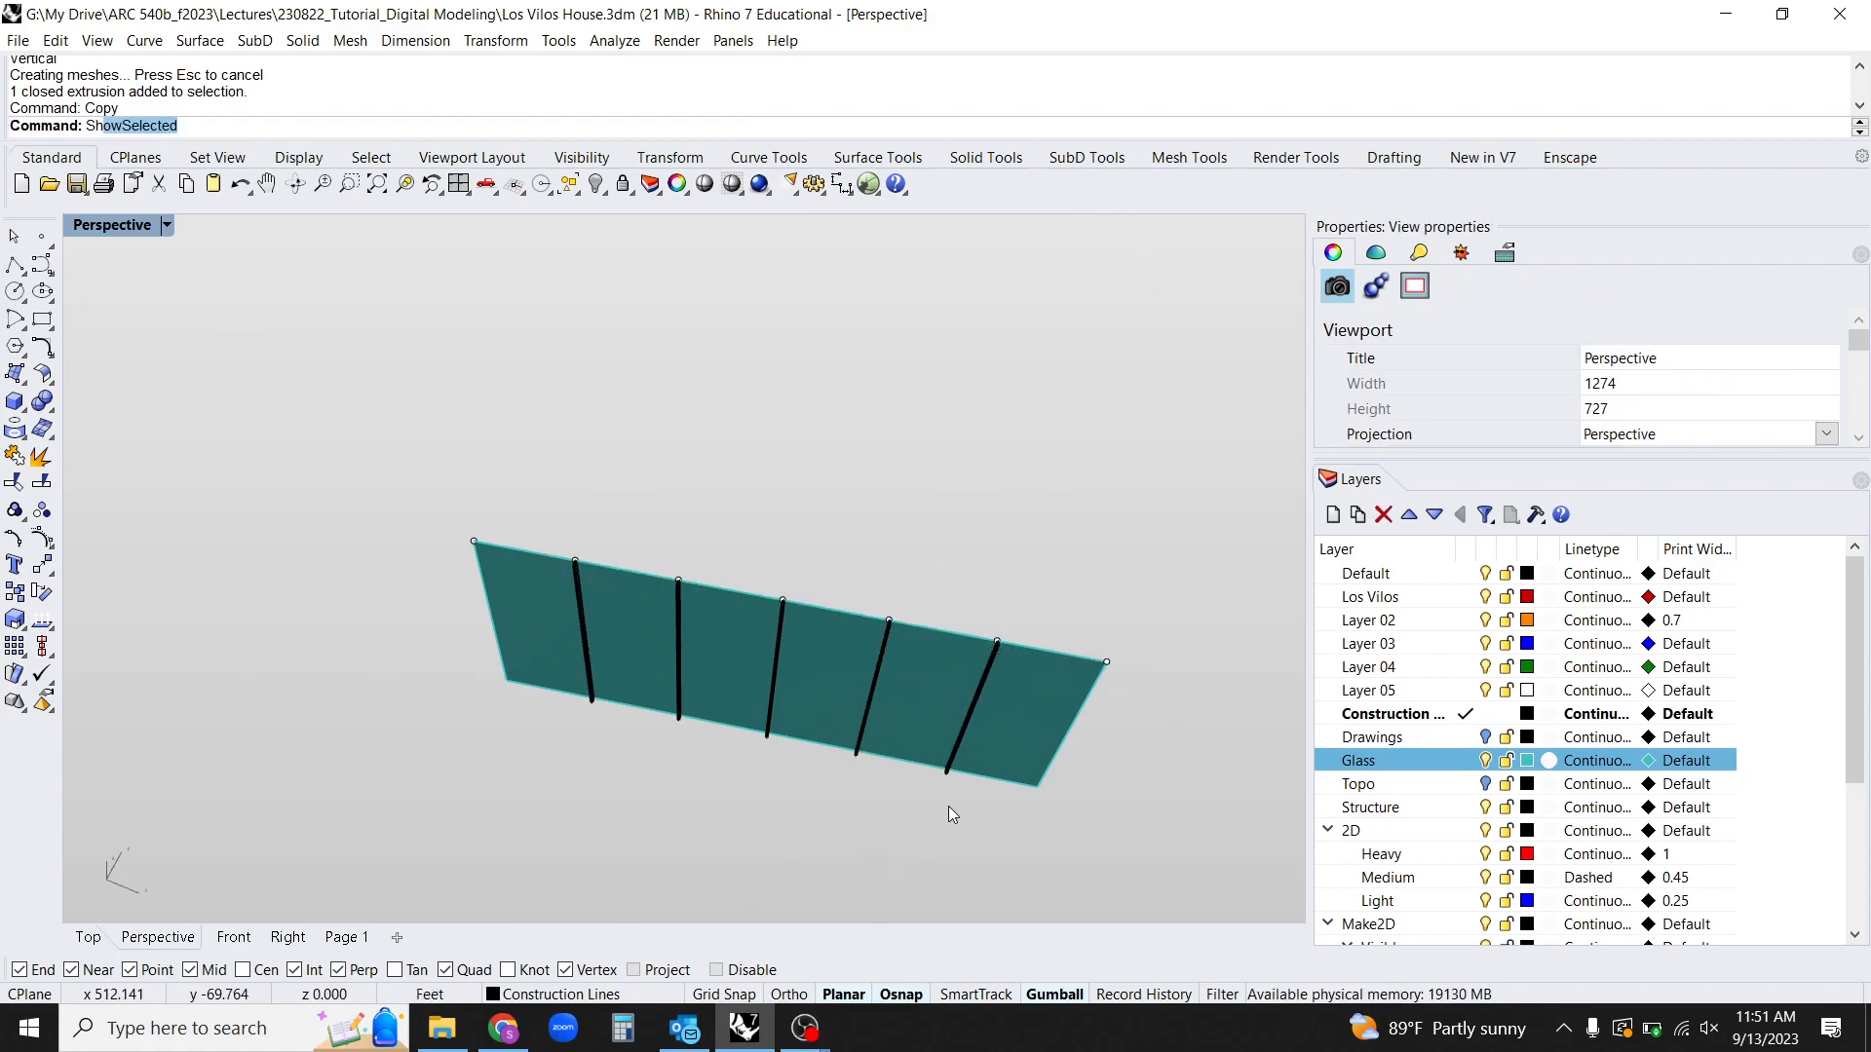
type("ow")
key("Return")
right_click_drag(964, 877, 780, 702)
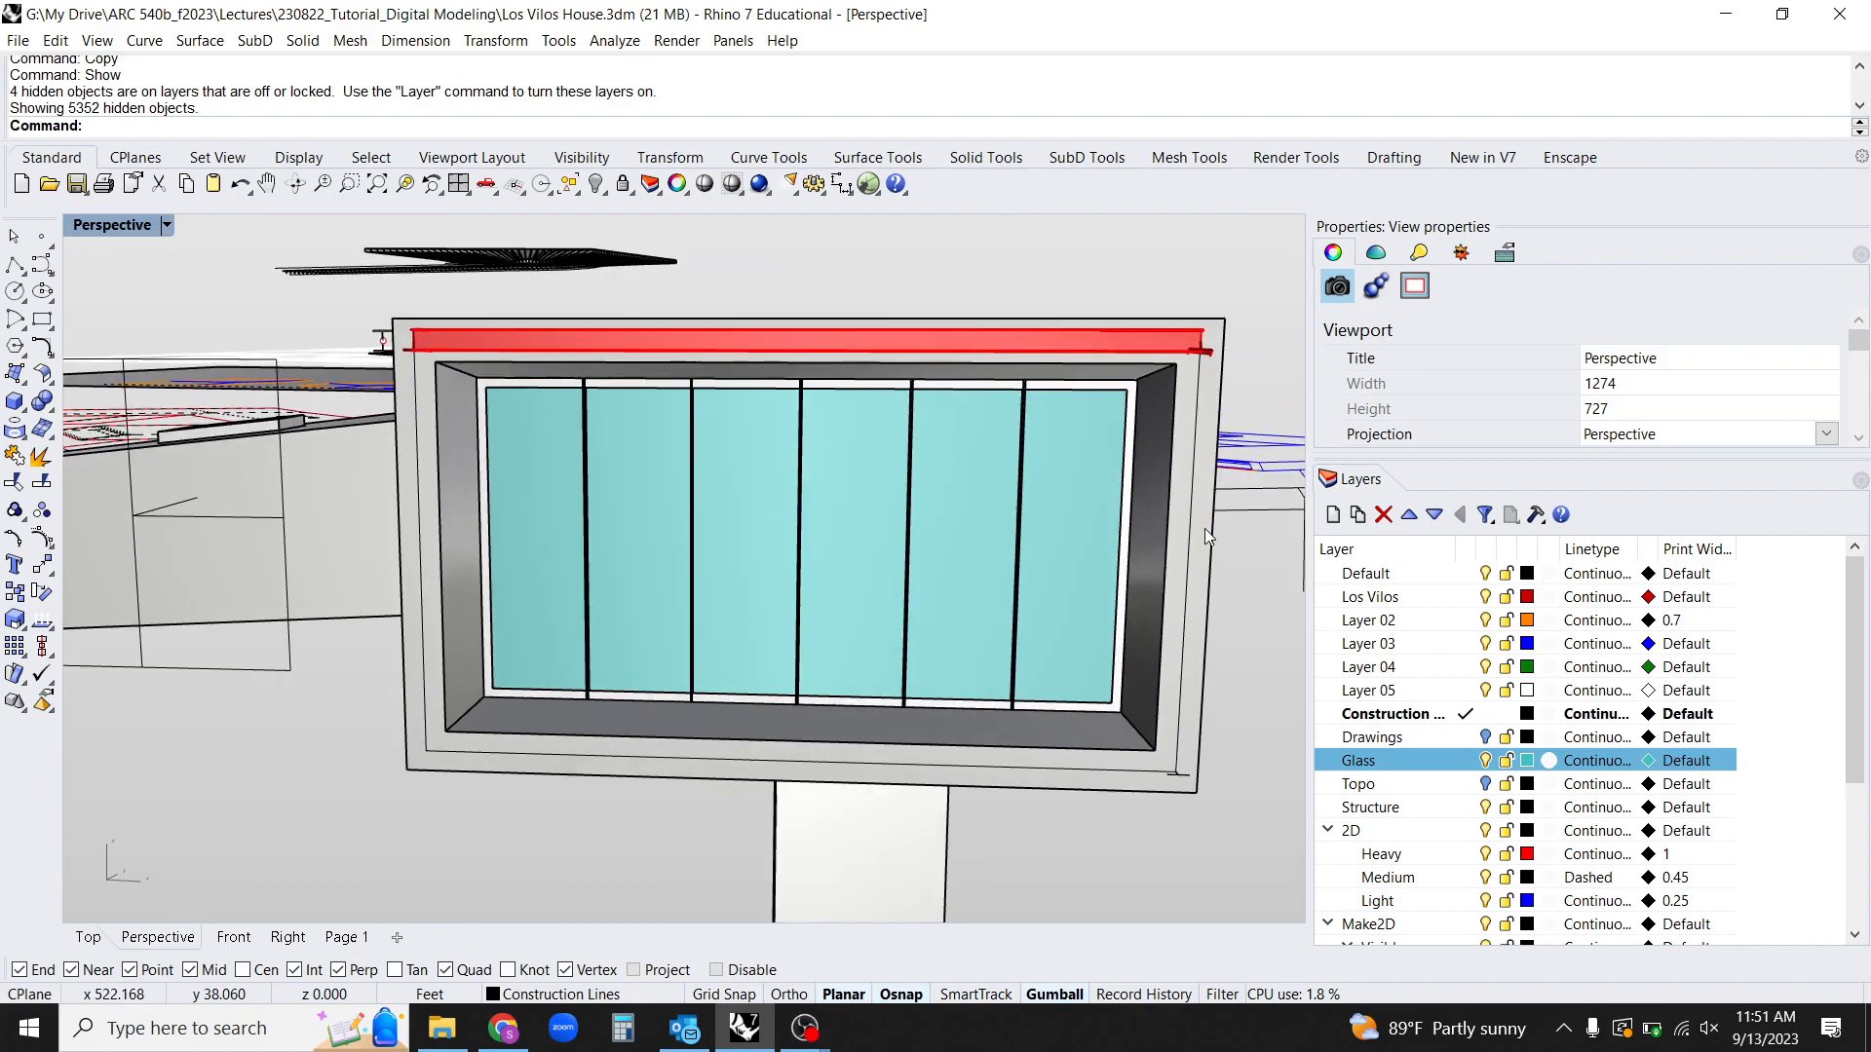
right_click_drag(650, 657, 1033, 653)
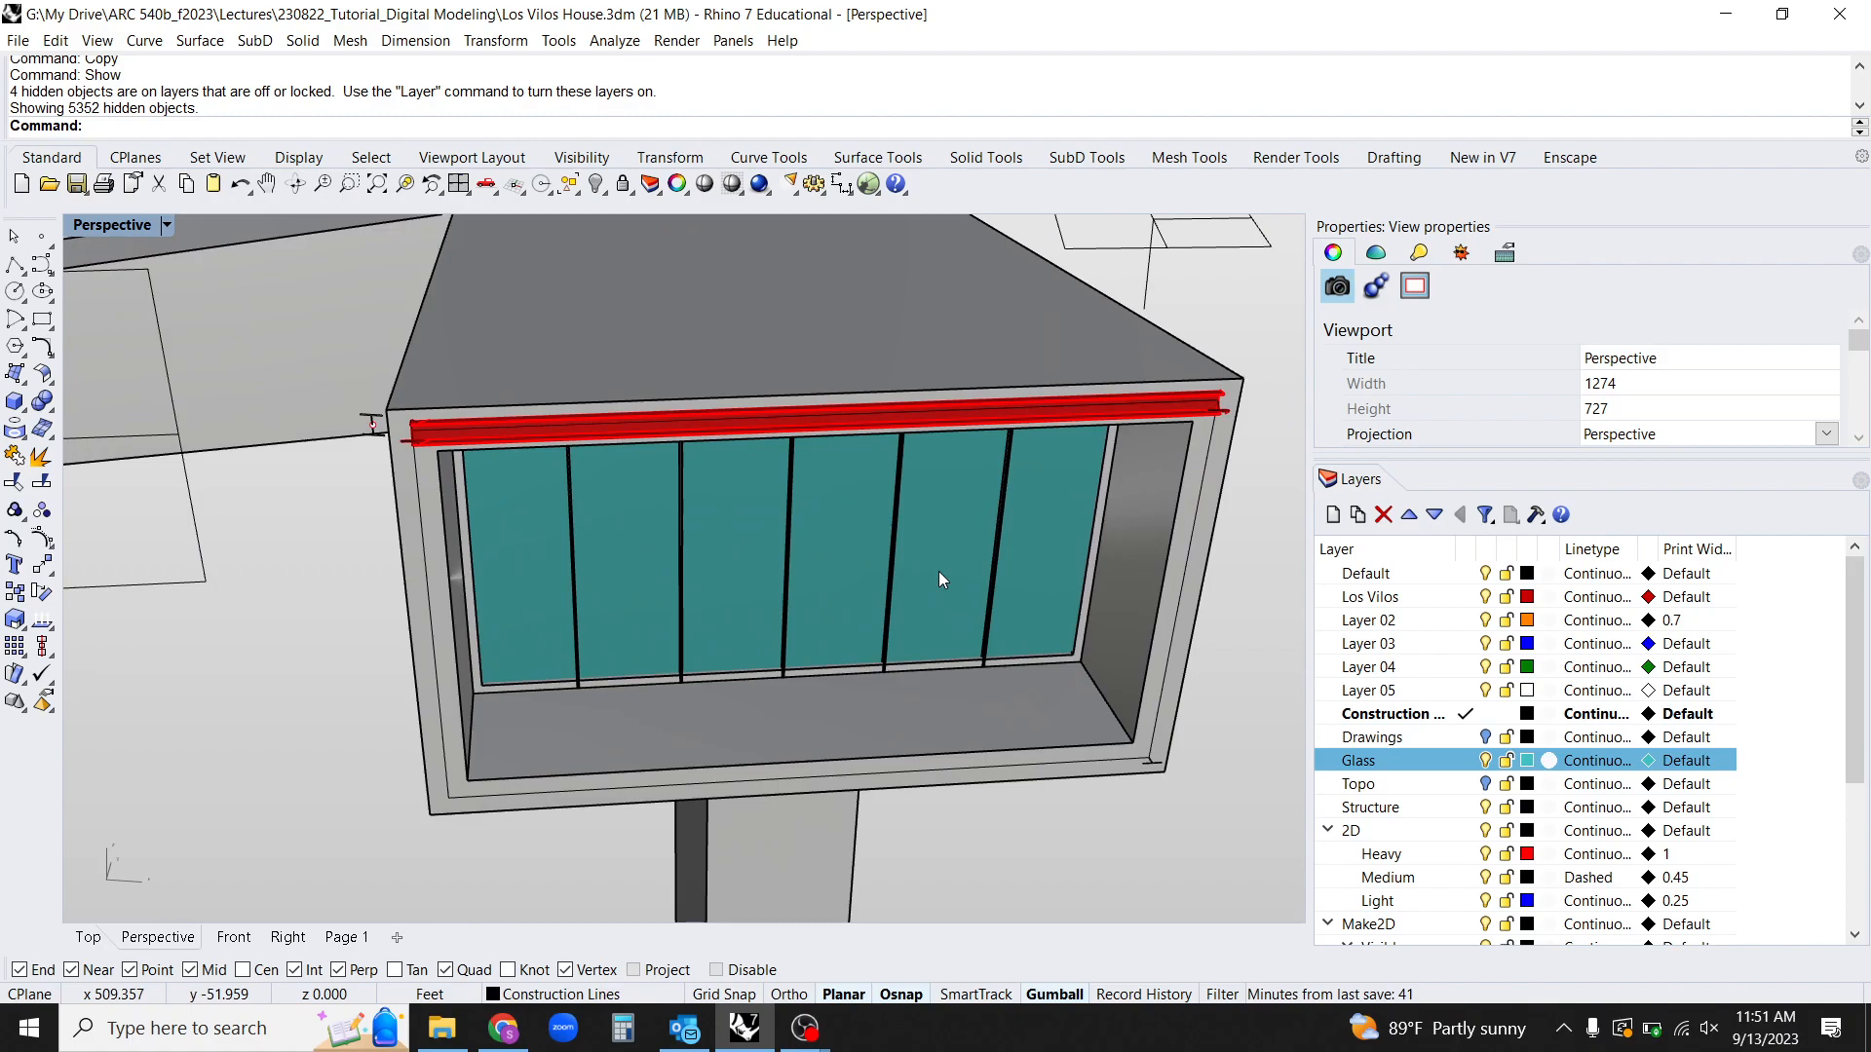
Start a 3Point box with its long edge running horizontally across the lower part of the window, from one jamb to the other.
type("Bx")
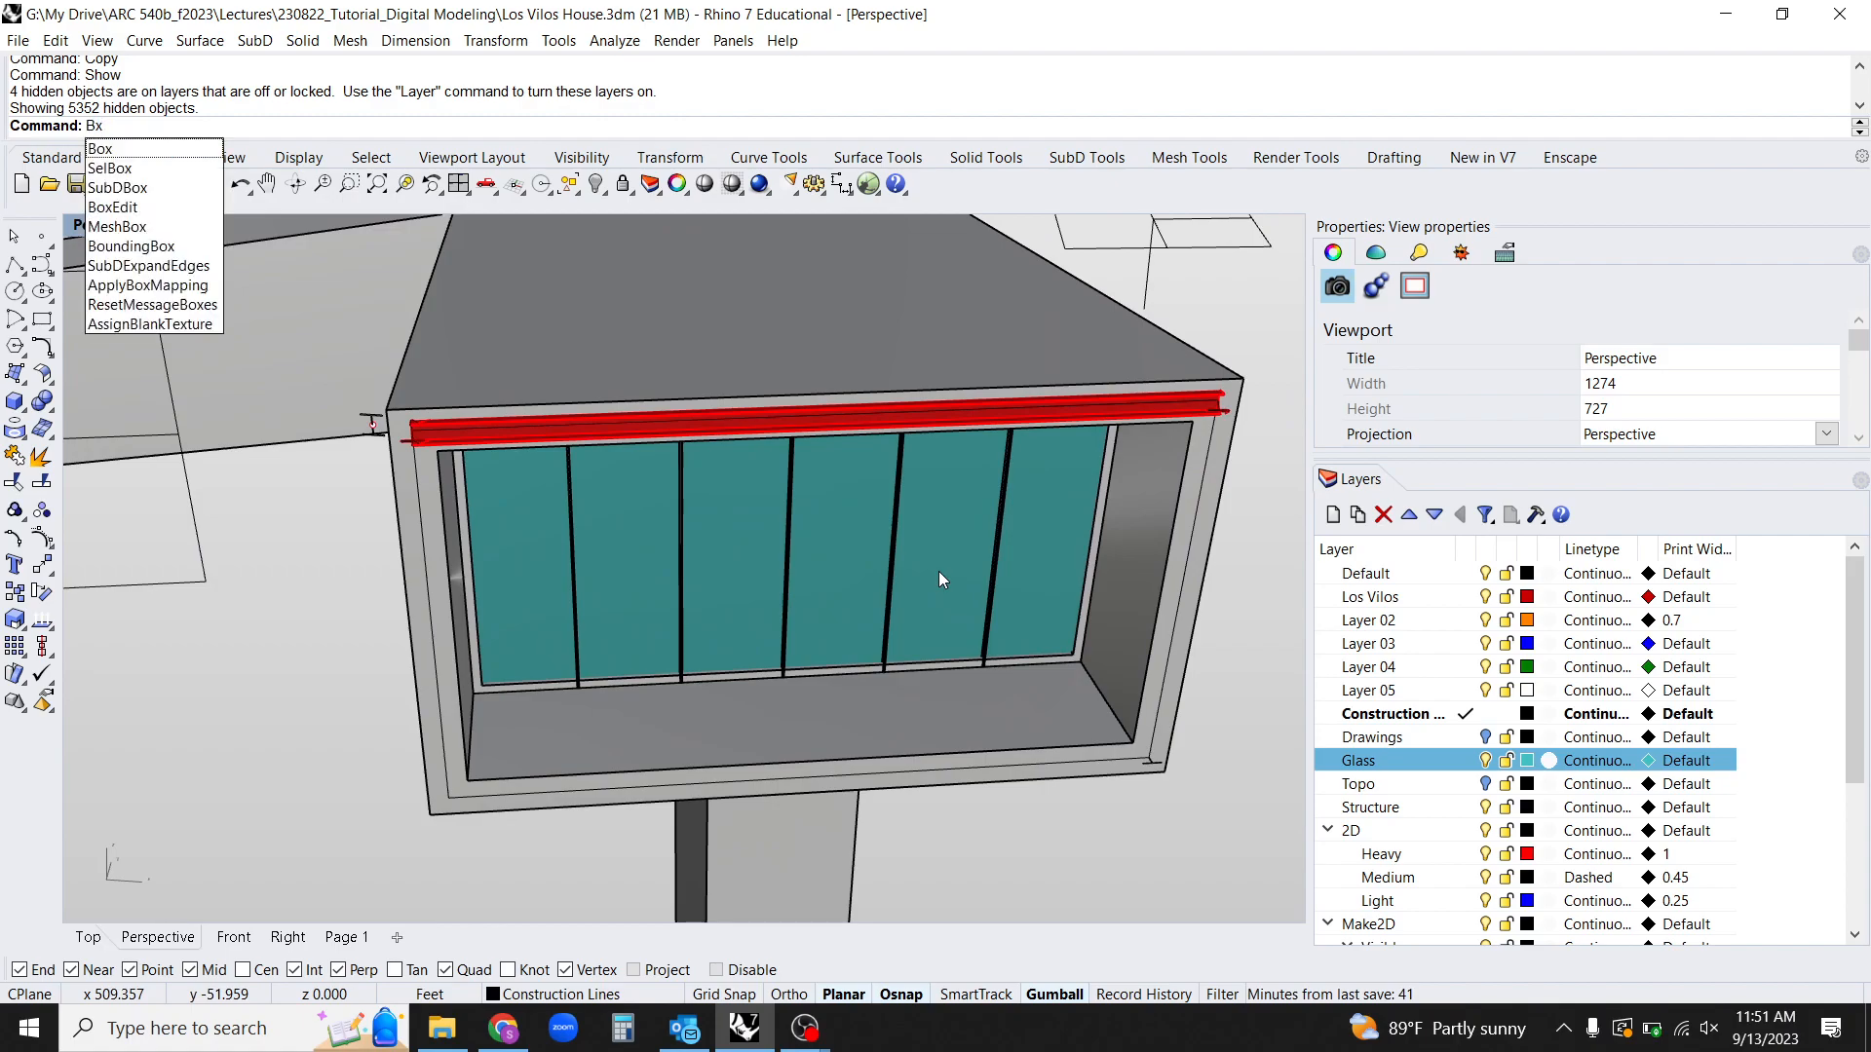
key("BackSpace")
type("ox")
key("Return")
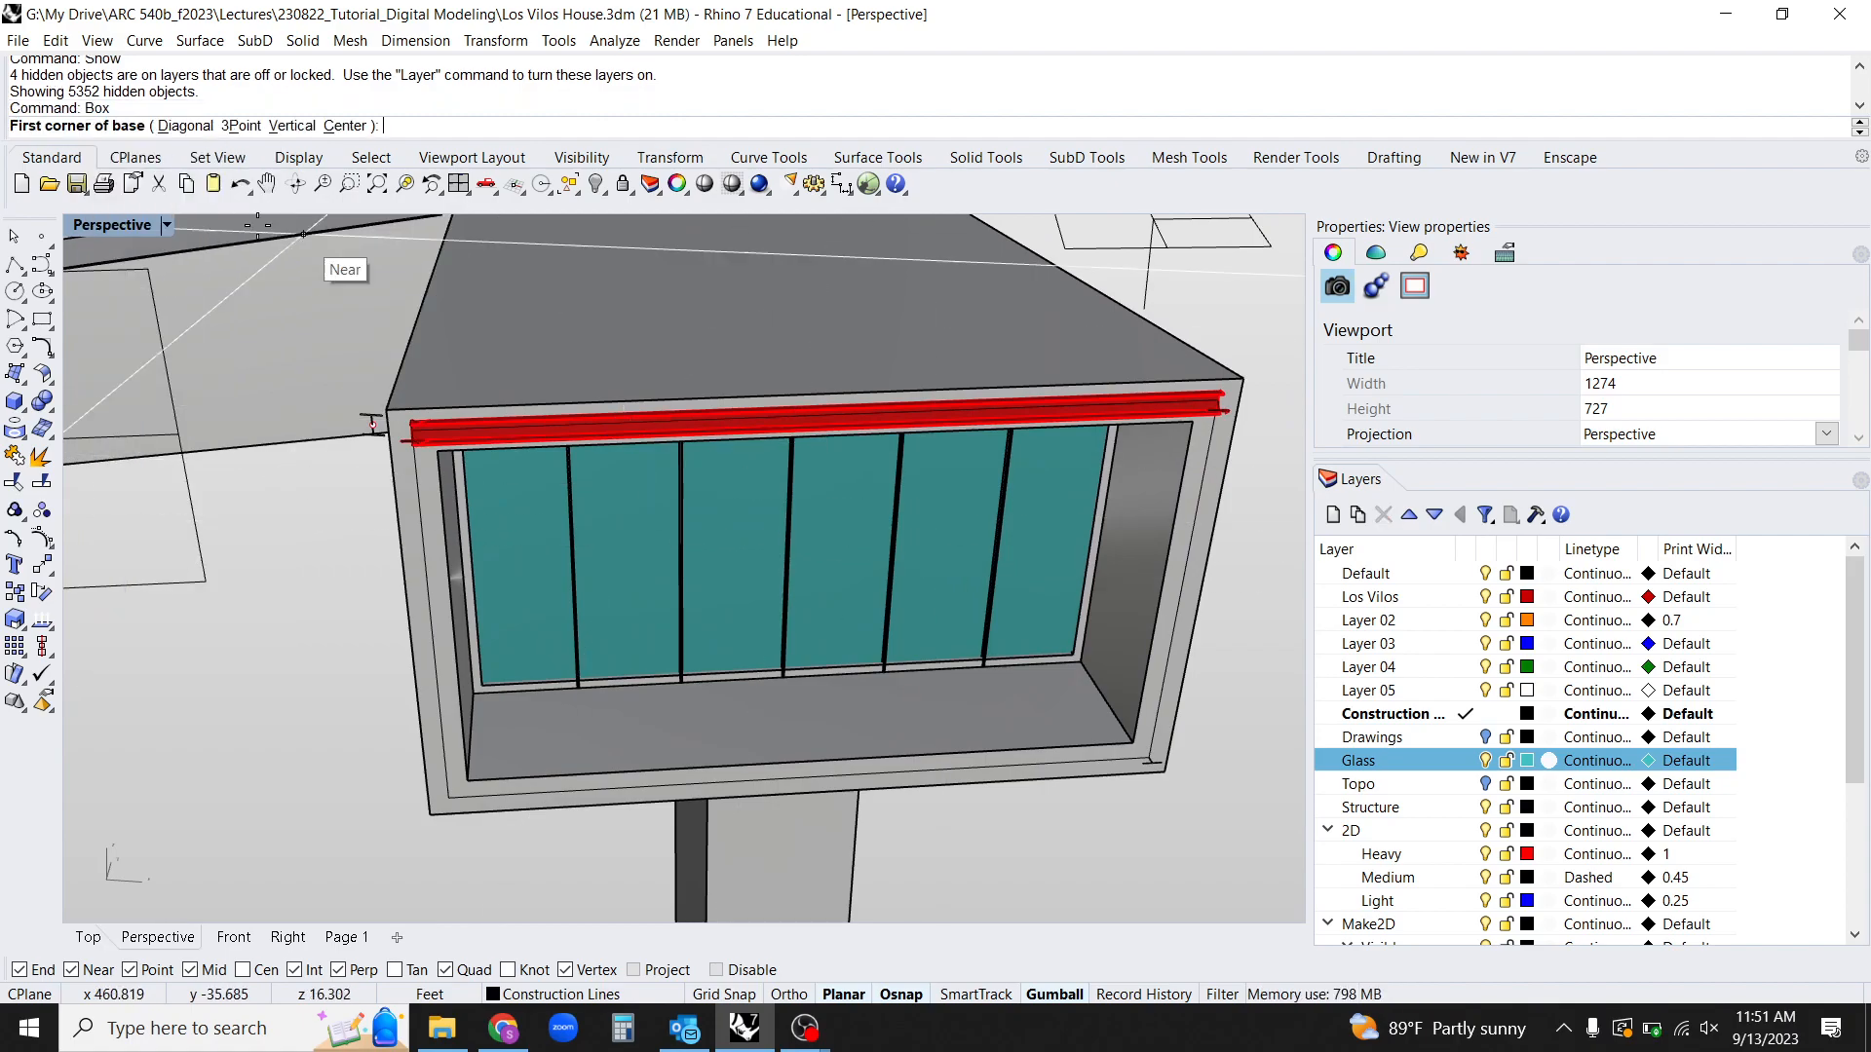
left_click(241, 127)
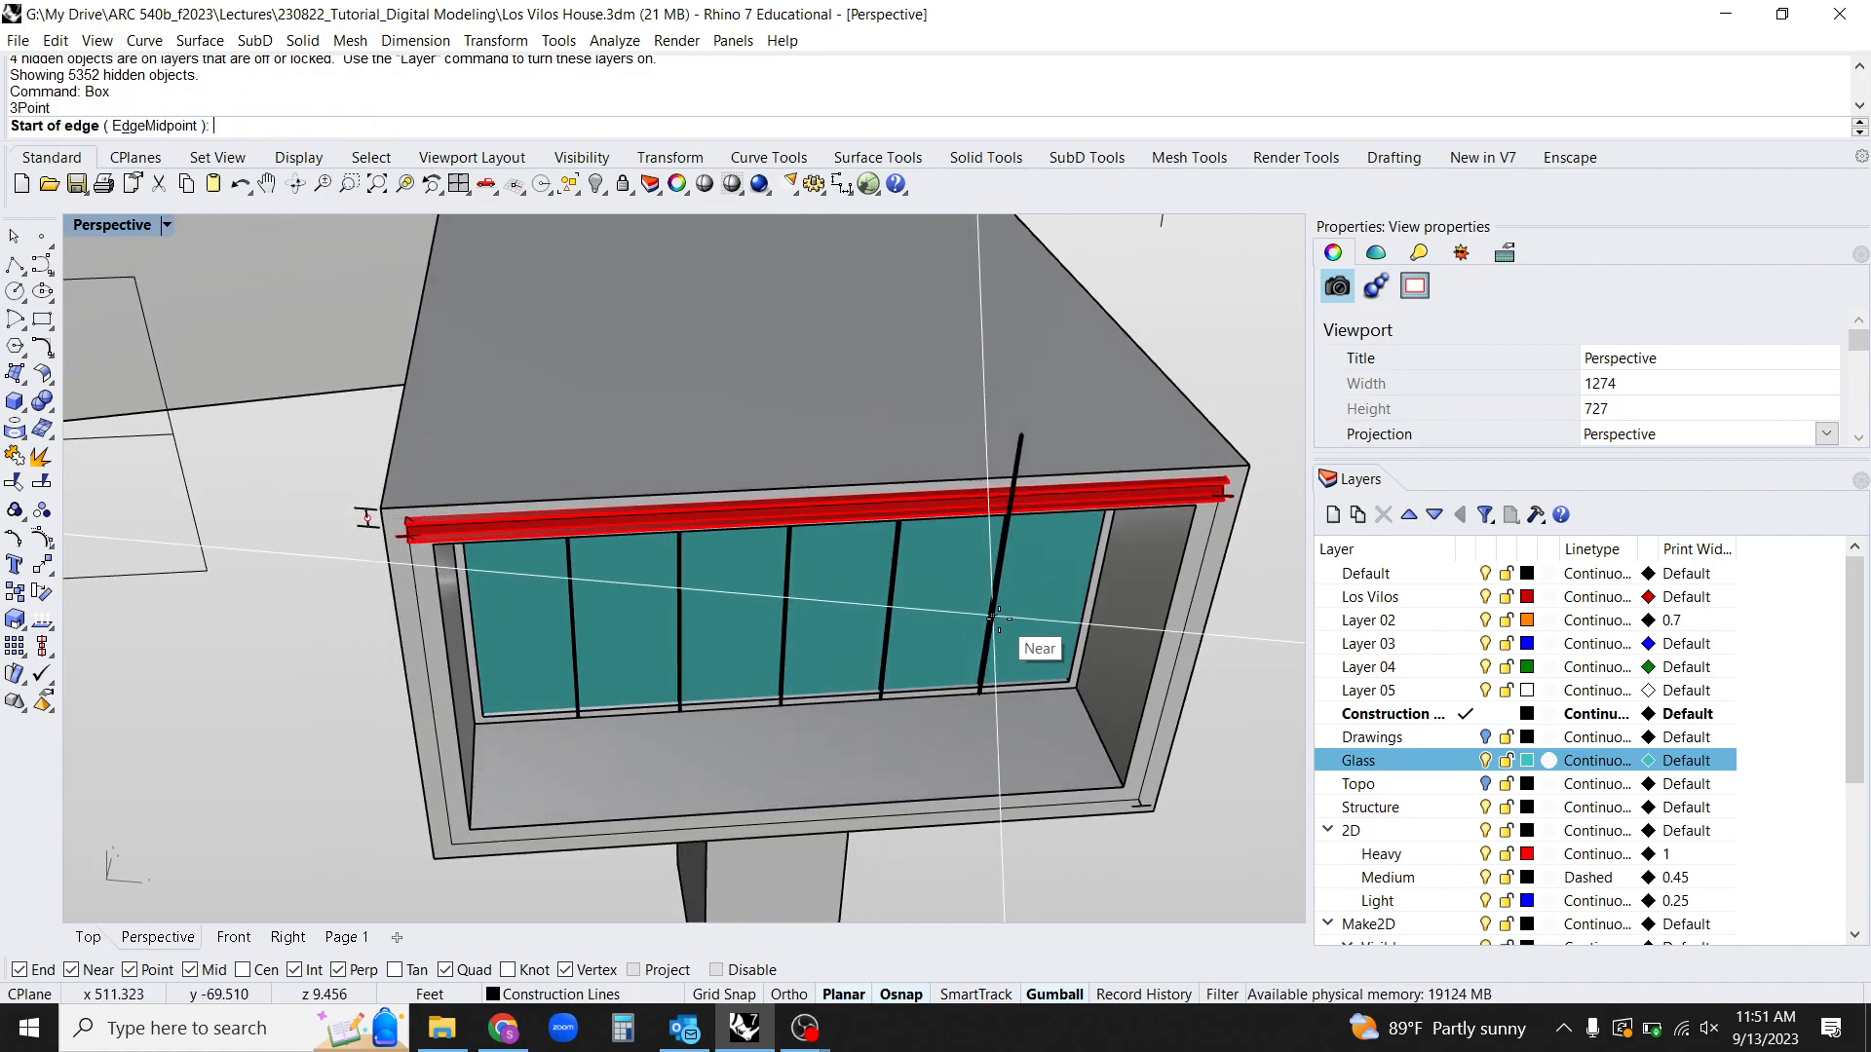
scroll(1050, 625, "up", 5)
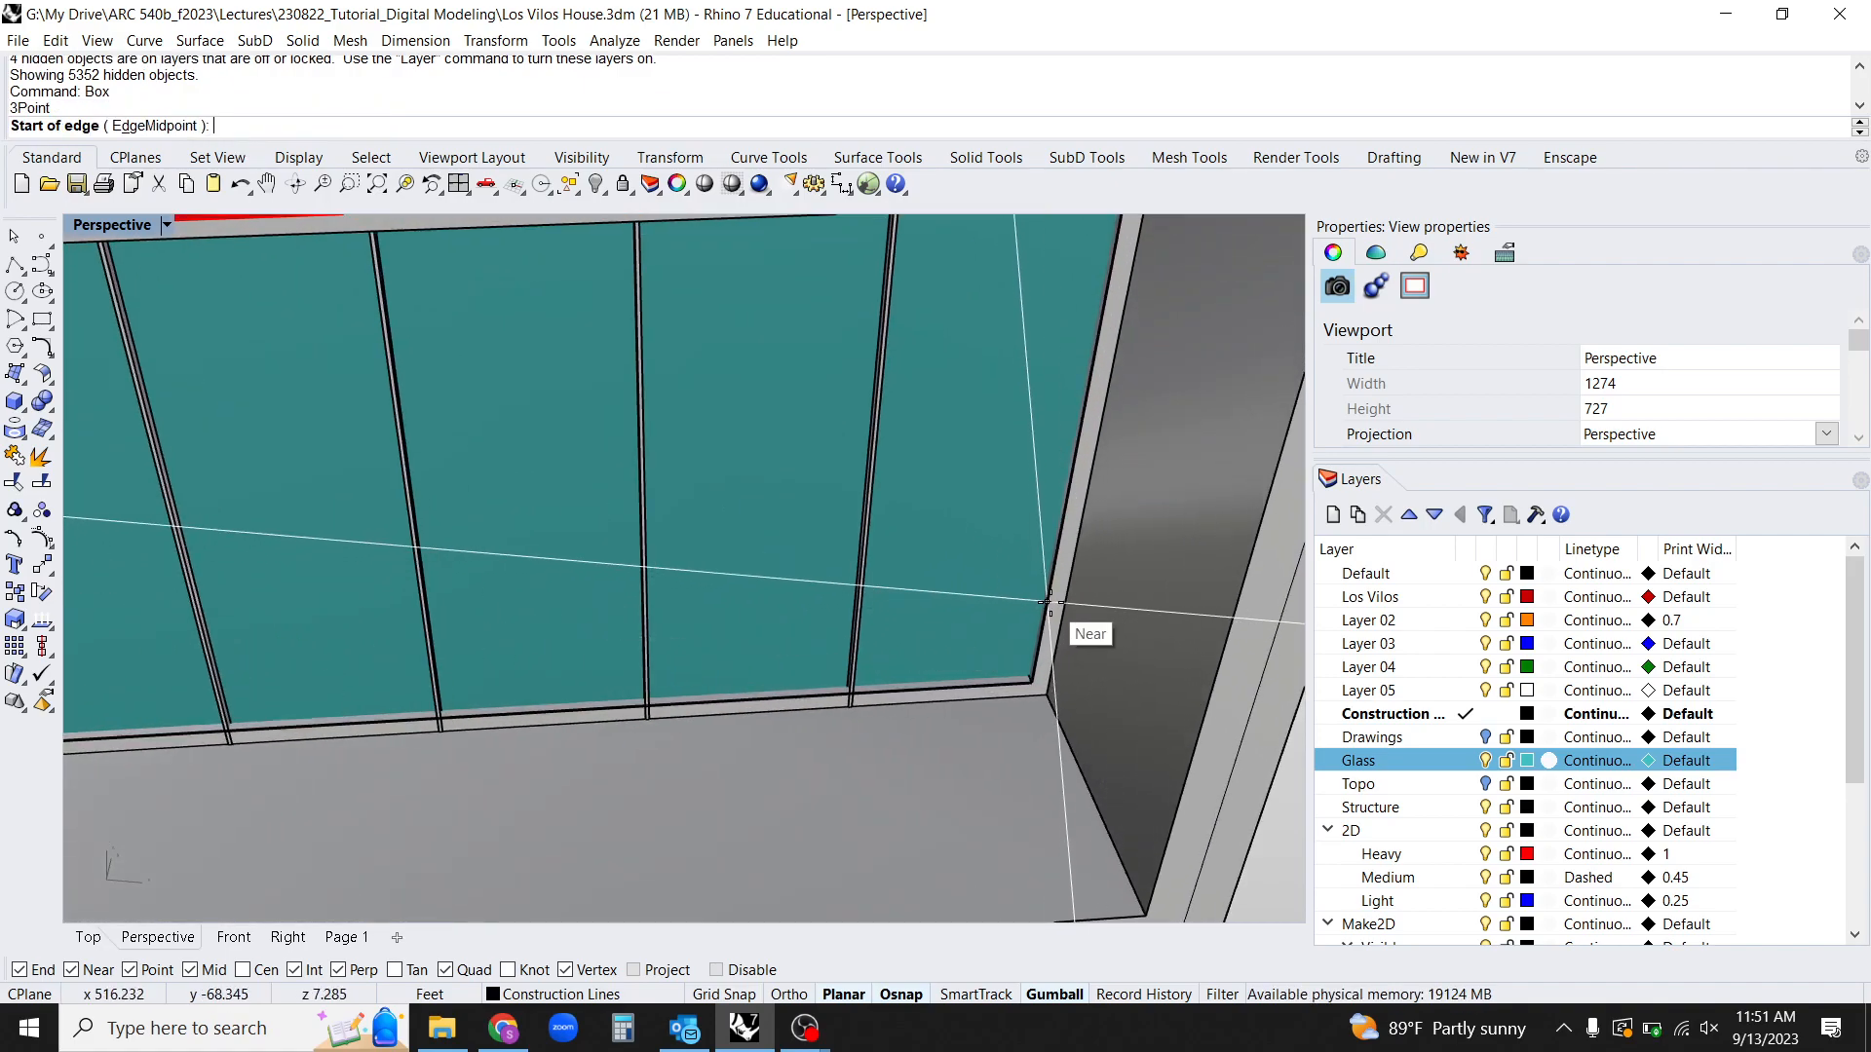
left_click(1051, 585)
right_click_drag(639, 546, 693, 592, "shift")
right_click_drag(565, 545, 527, 564, "shift")
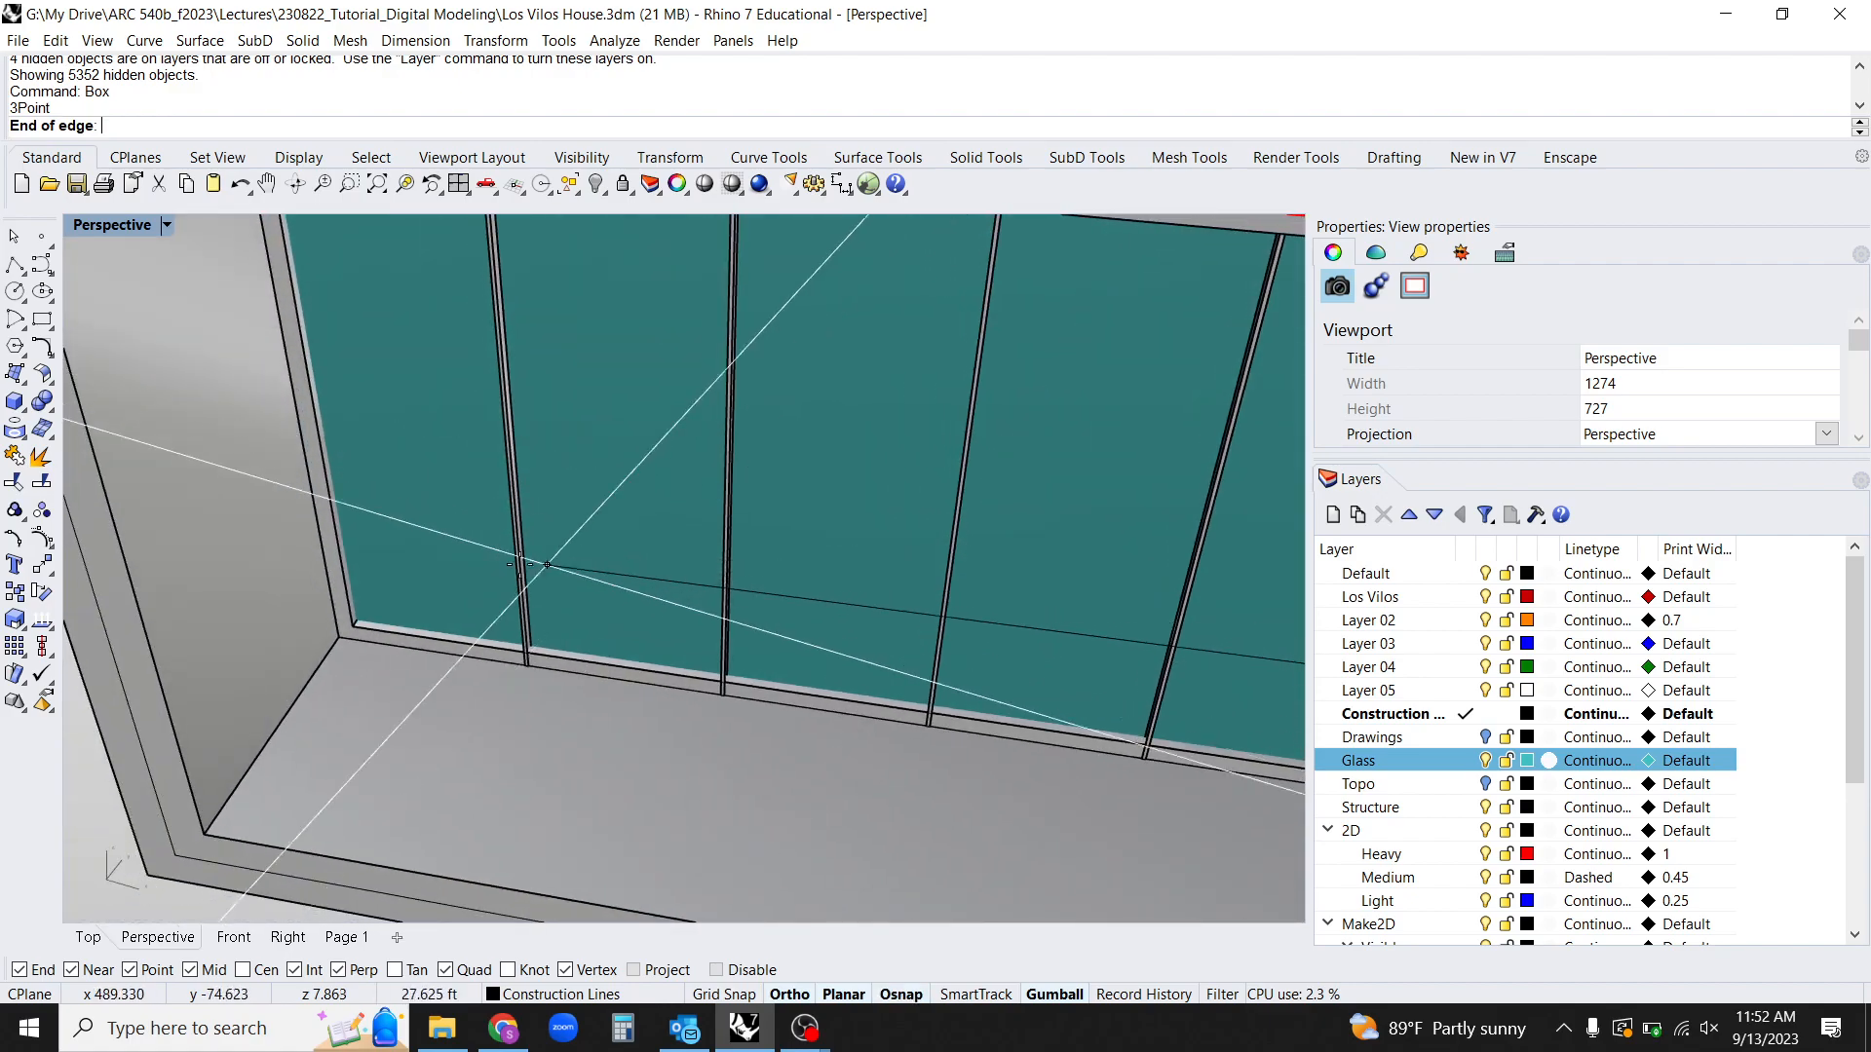
left_click(335, 529, "shift")
Complete the box as a thin horizontal bar across the mullions, giving it the depth of the window frame.
right_click_drag(385, 495, 141, 396)
scroll(481, 279, "up", 3)
scroll(481, 278, "up", 2)
right_click_drag(470, 345, 623, 564, "shift")
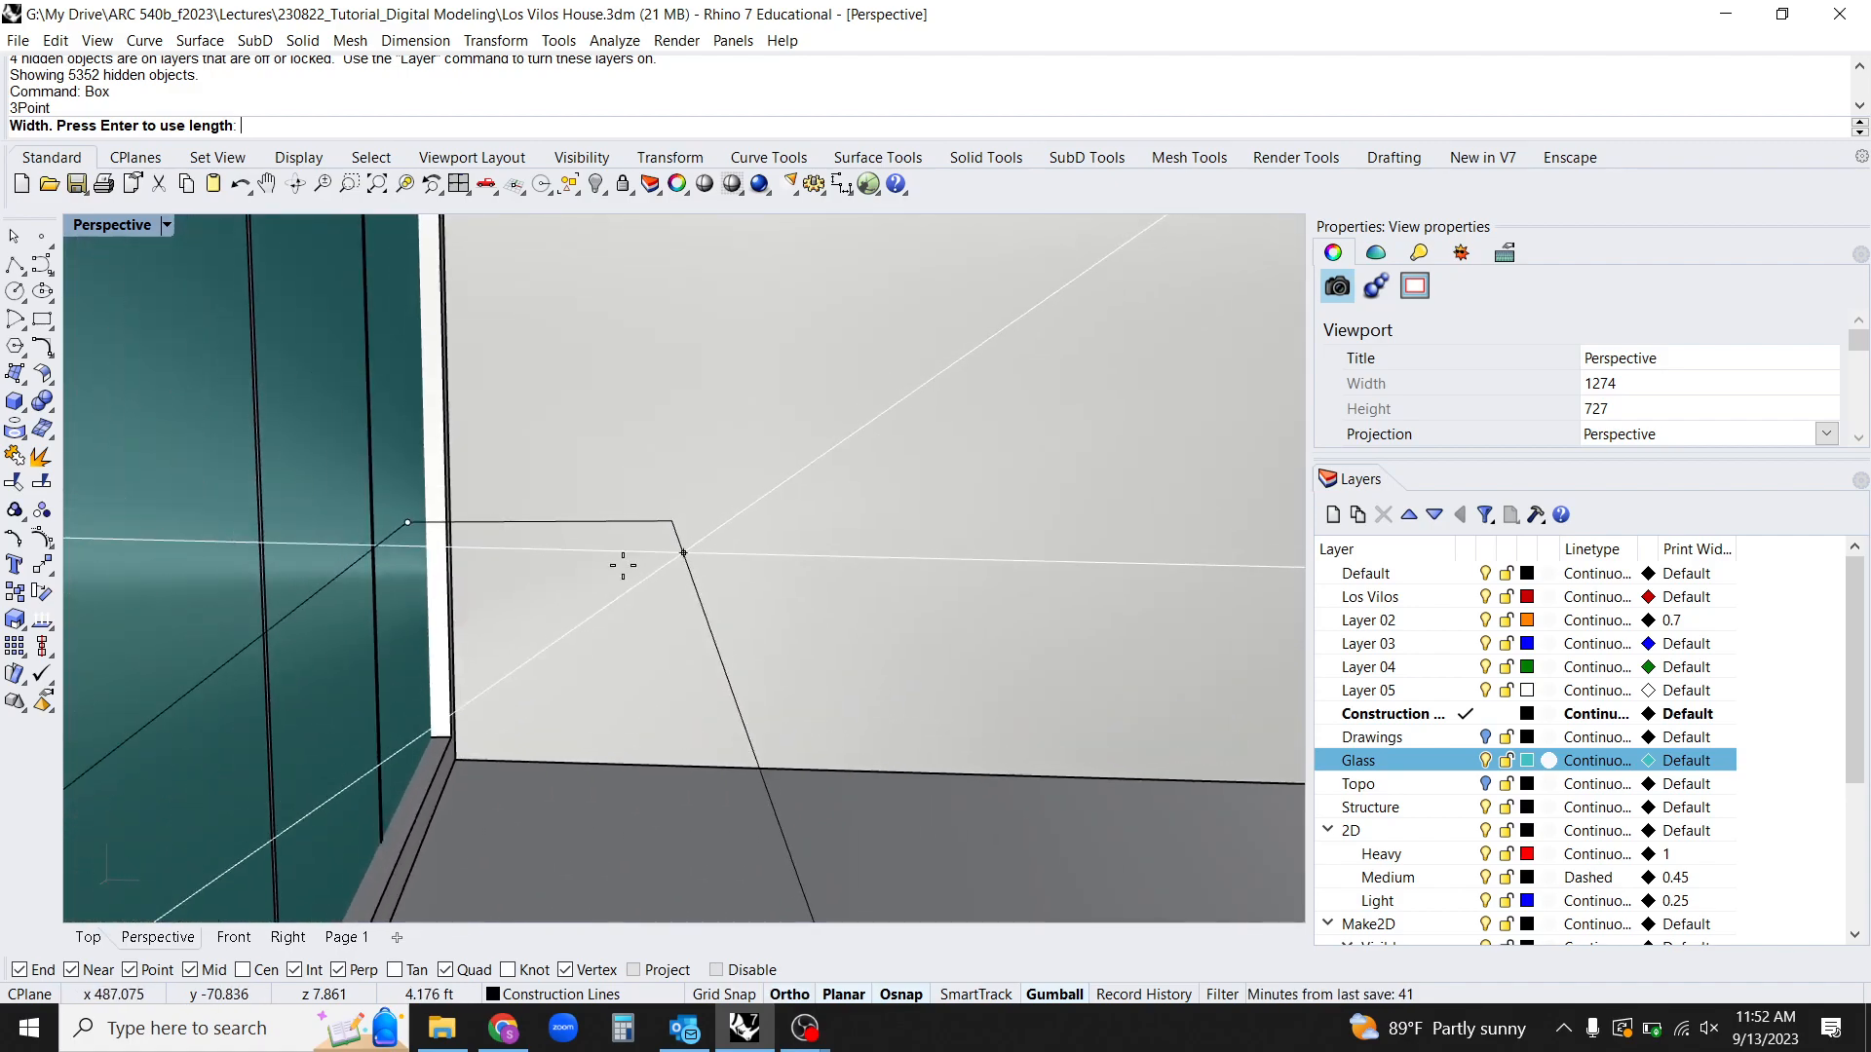
left_click(446, 517)
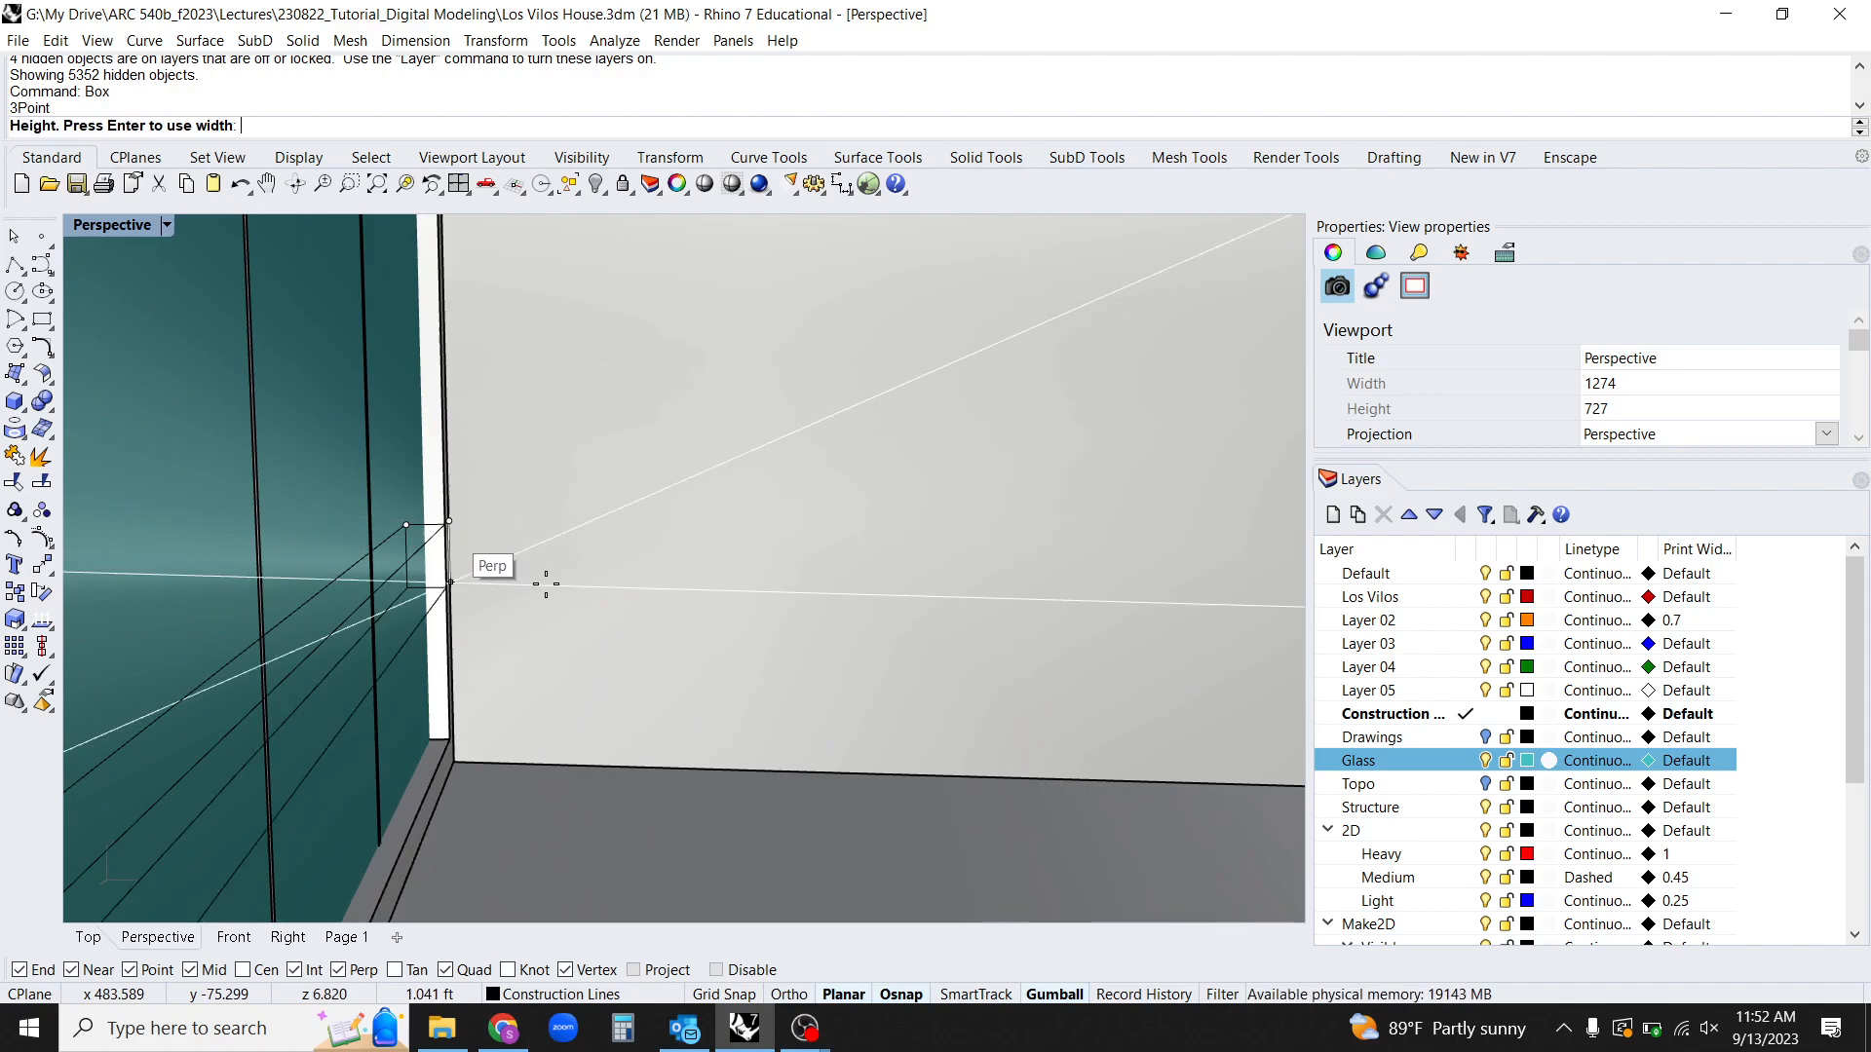
left_click(482, 511)
right_click_drag(482, 511, 799, 597)
scroll(507, 577, "down", 10)
right_click_drag(705, 635, 785, 658)
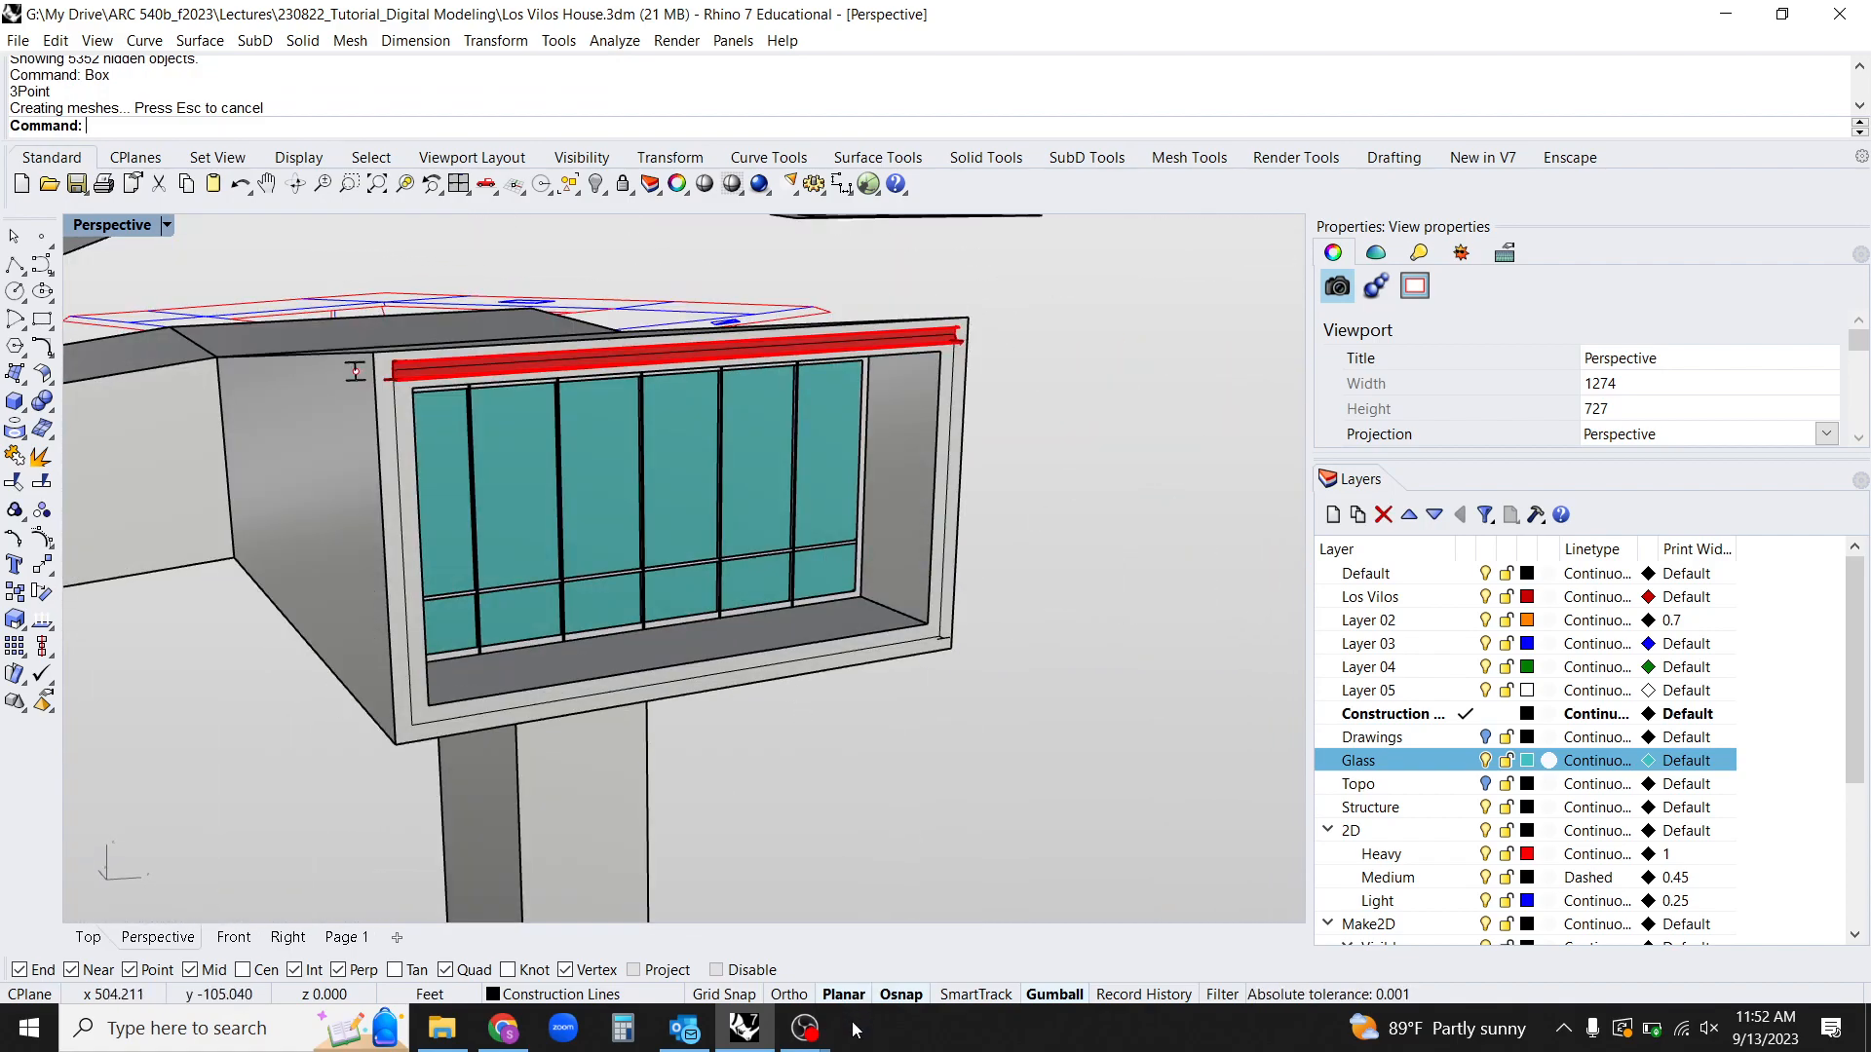